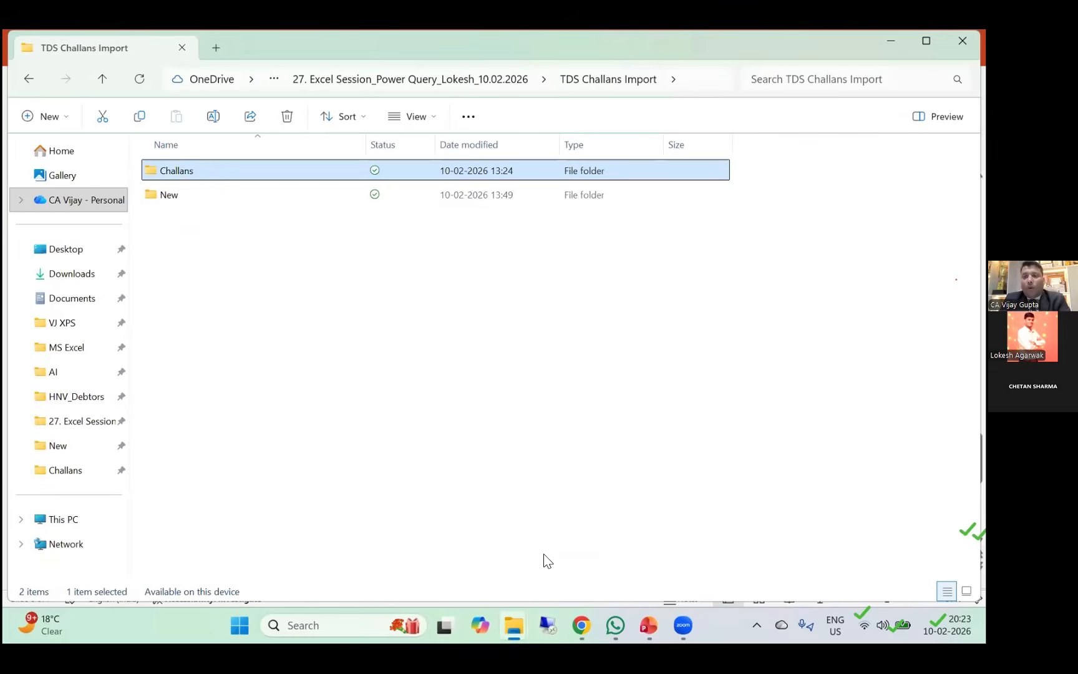
Open the Challans folder and view its first challan receipt PDF.
key(Return)
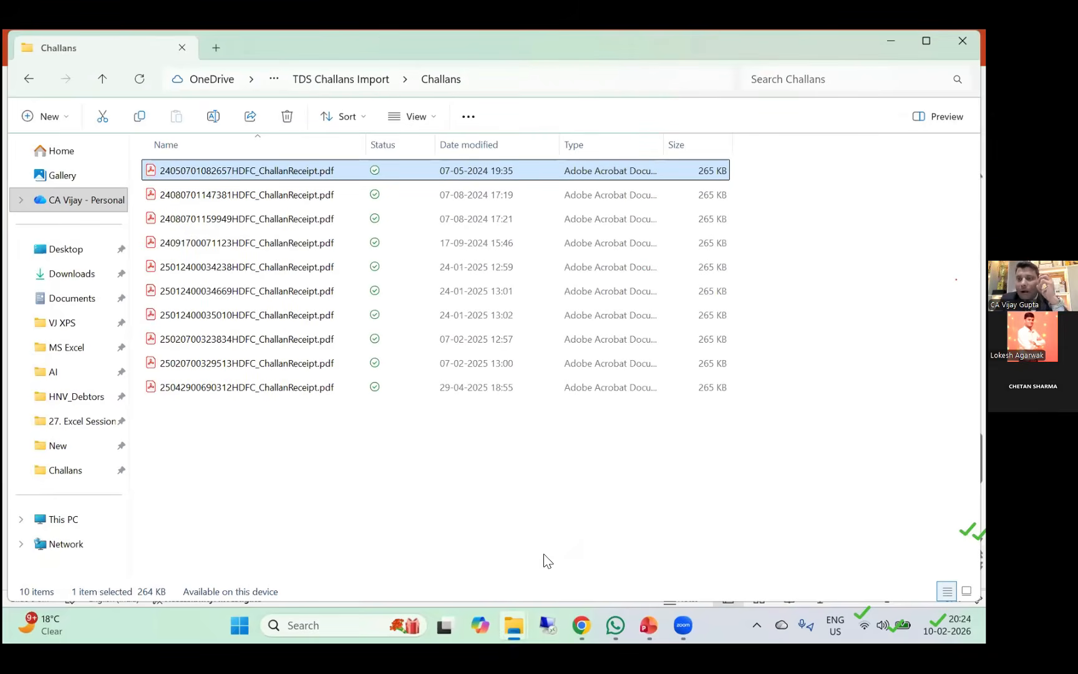
key(Return)
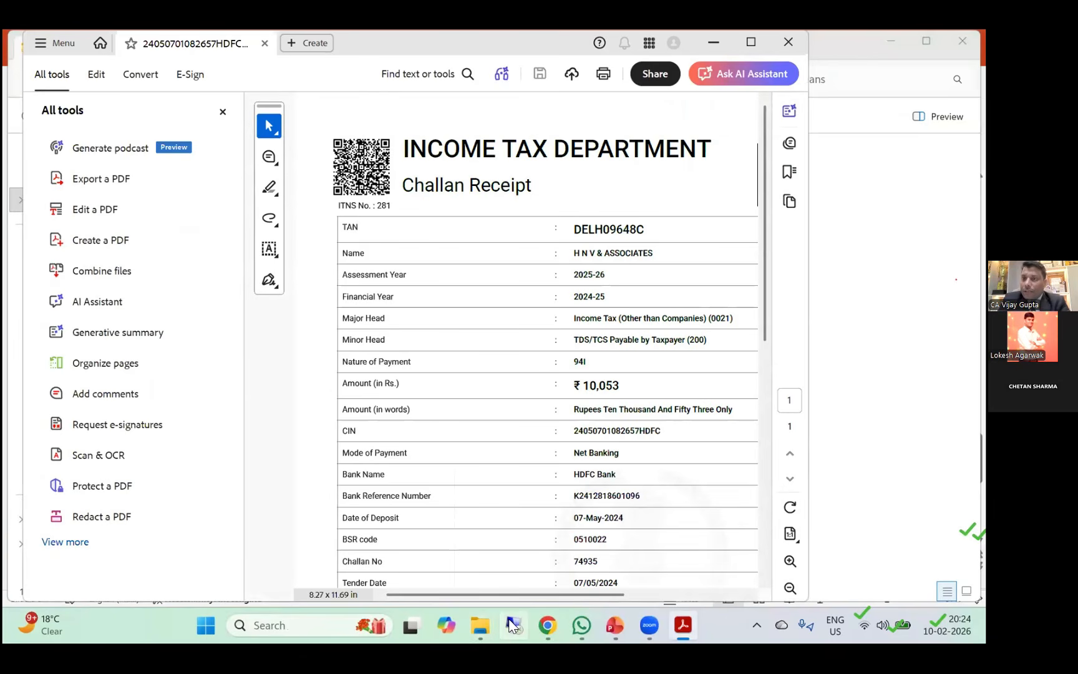
Launch Excel from the Run dialog and create a blank workbook.
key(super+r)
text(excel)
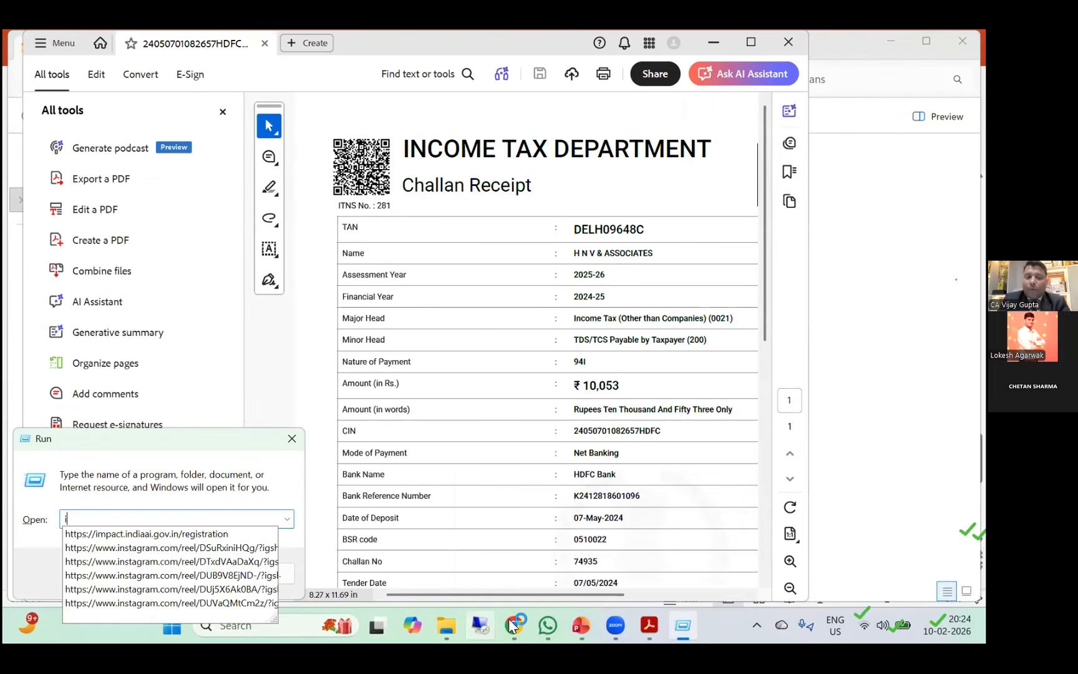
key(Return)
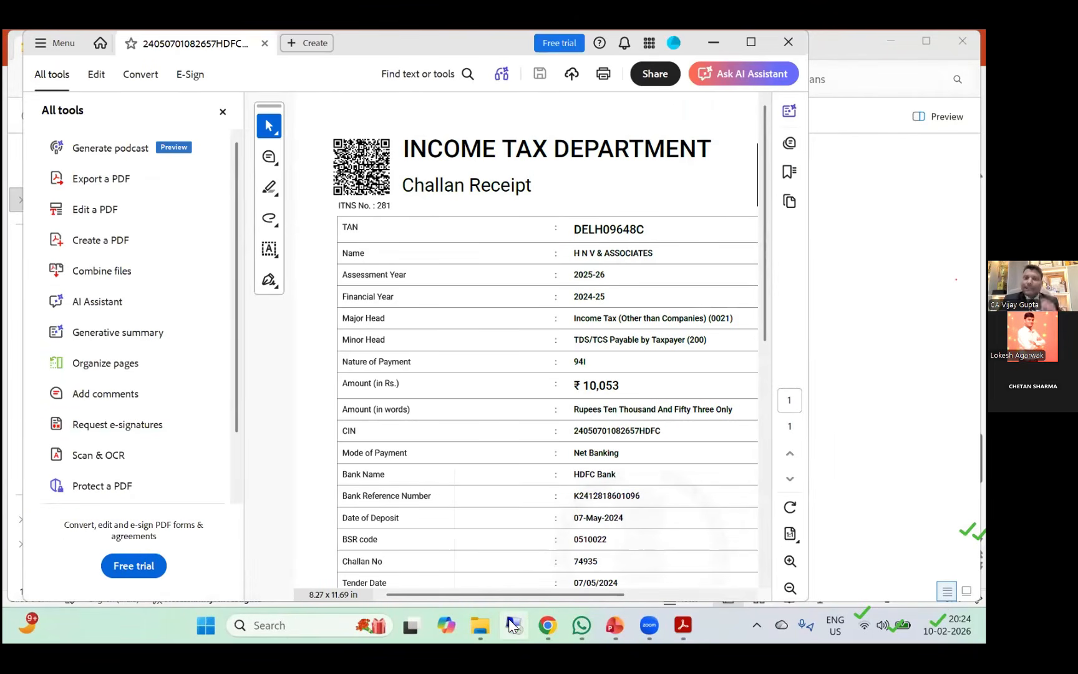
key(Return)
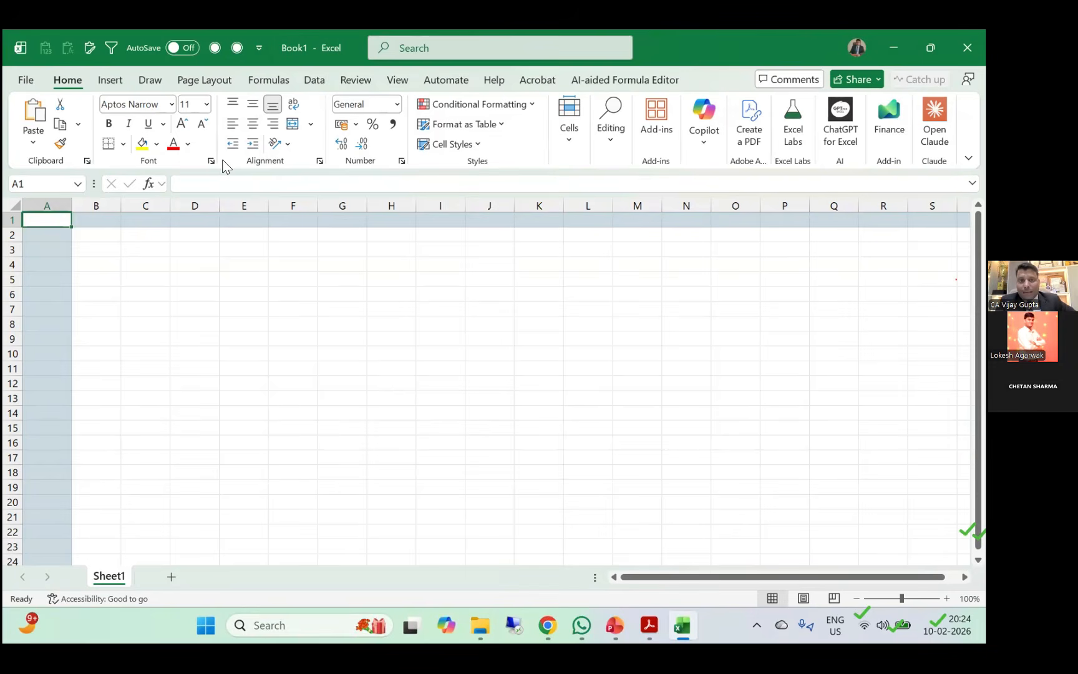
Examine the data source types Excel can import from, including files, databases, Azure and other sources.
right_click(318, 83)
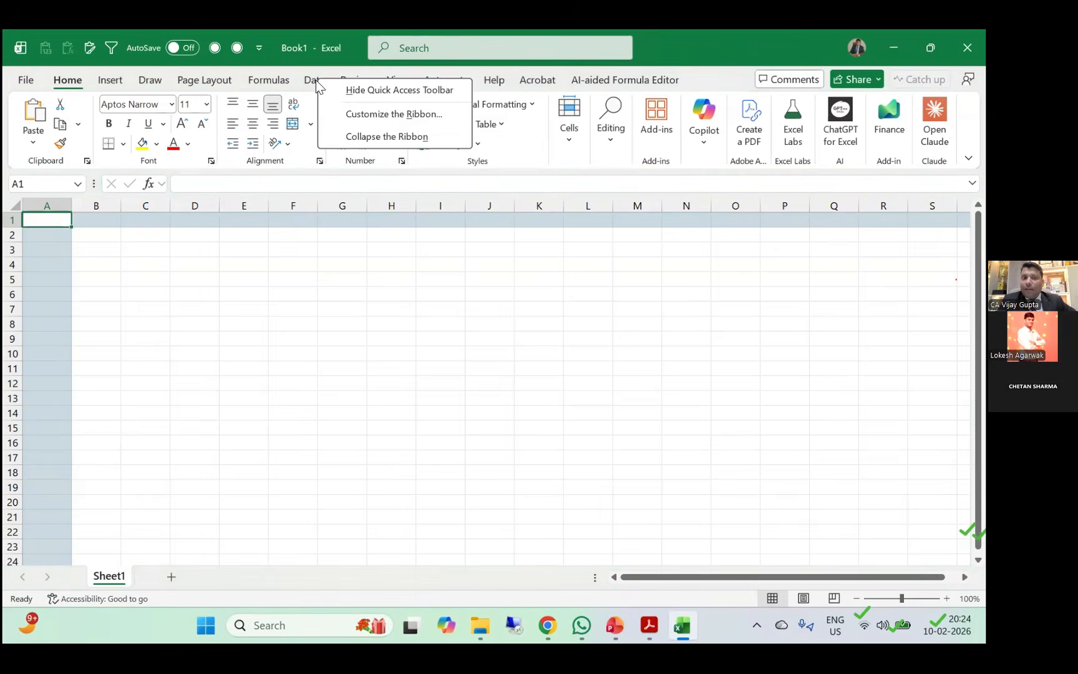
click(316, 80)
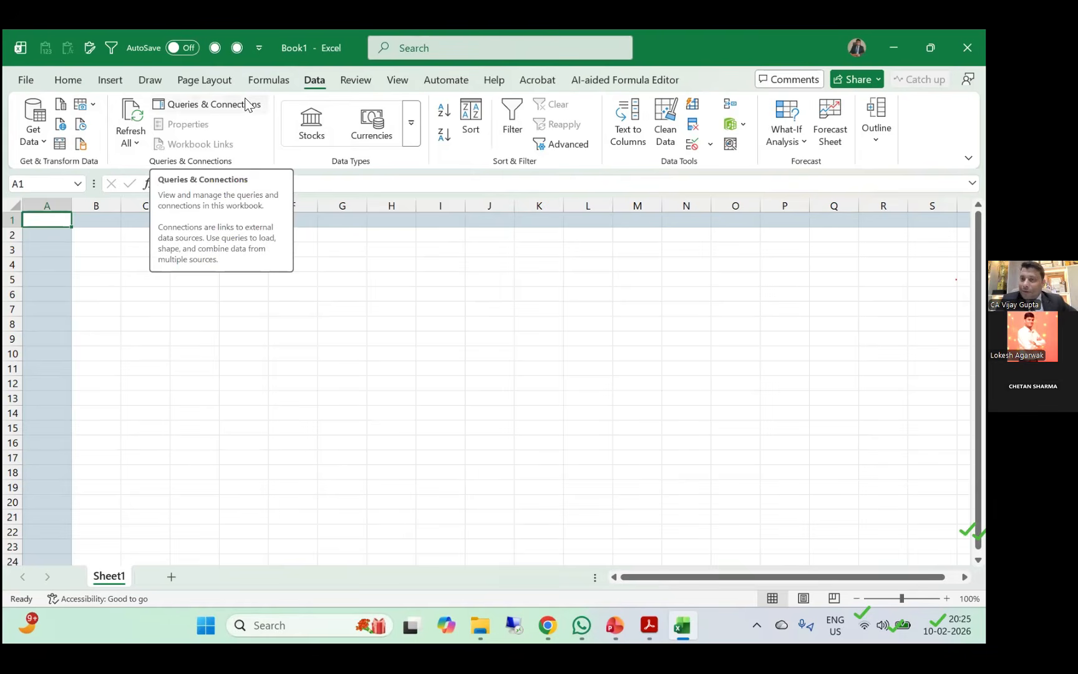
click(33, 131)
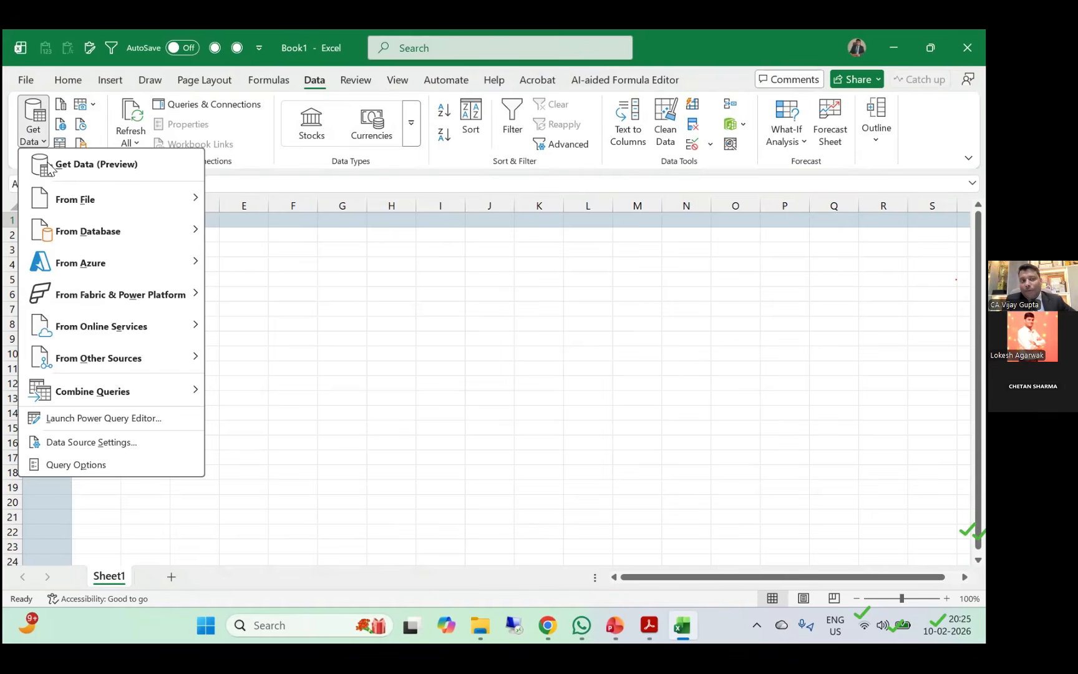
mouse_move(79, 206)
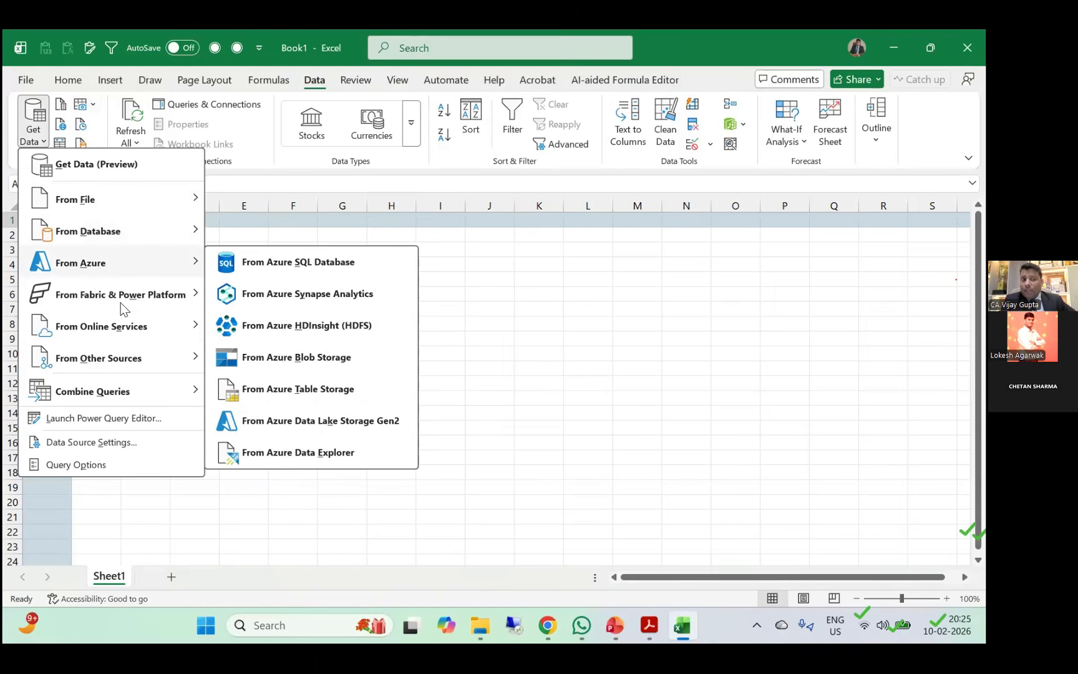
mouse_move(109, 361)
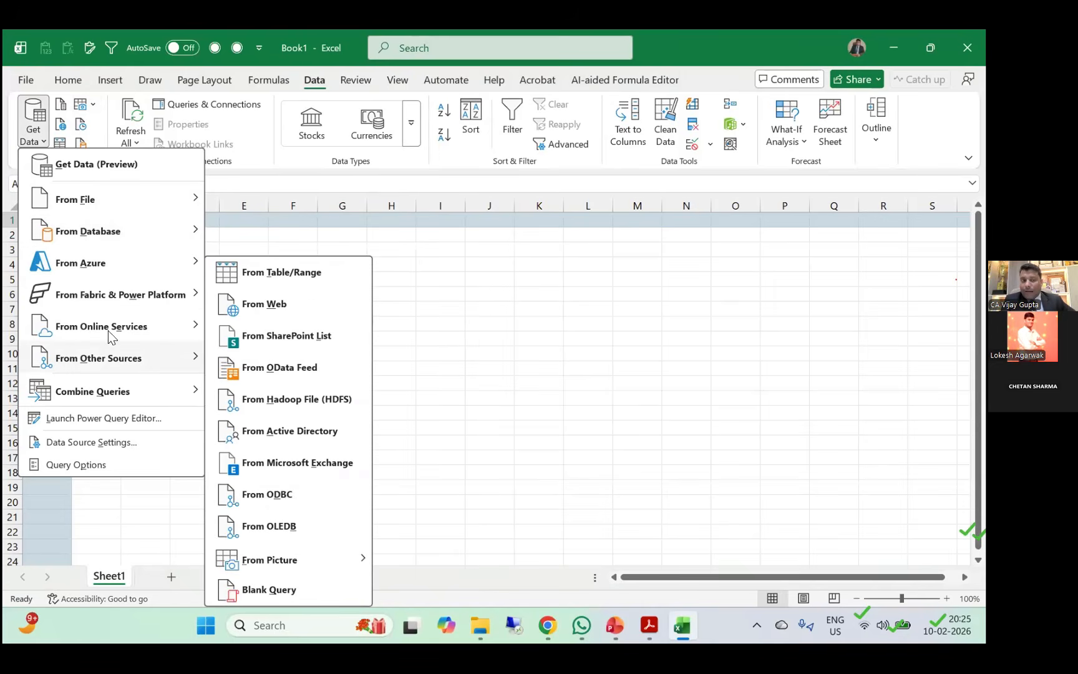
mouse_move(108, 226)
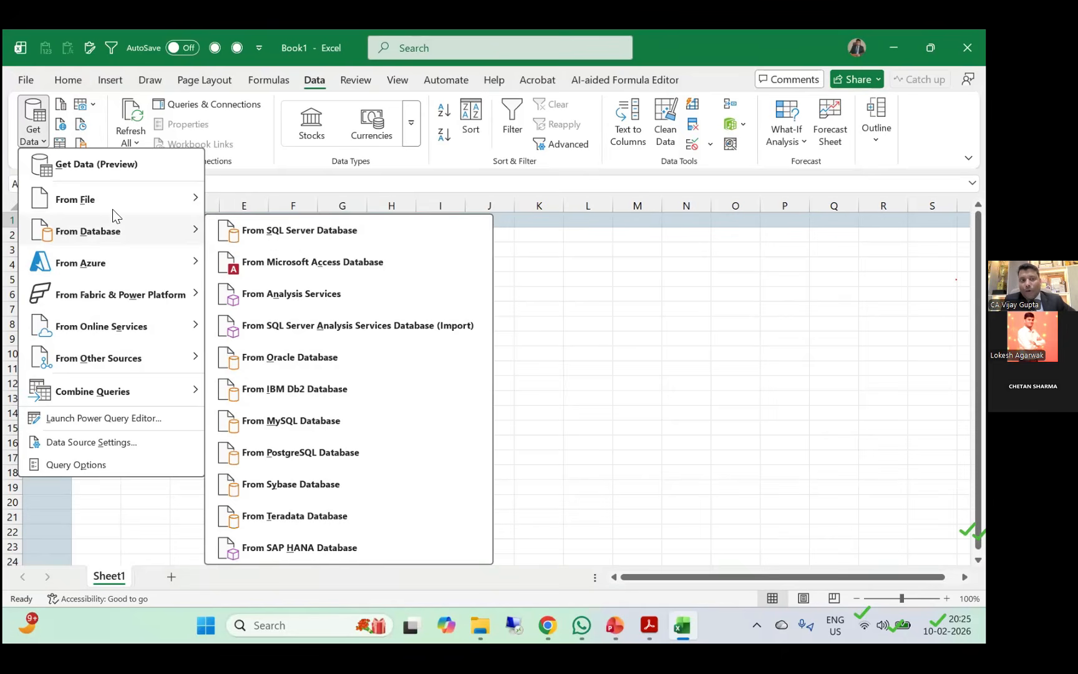
mouse_move(122, 203)
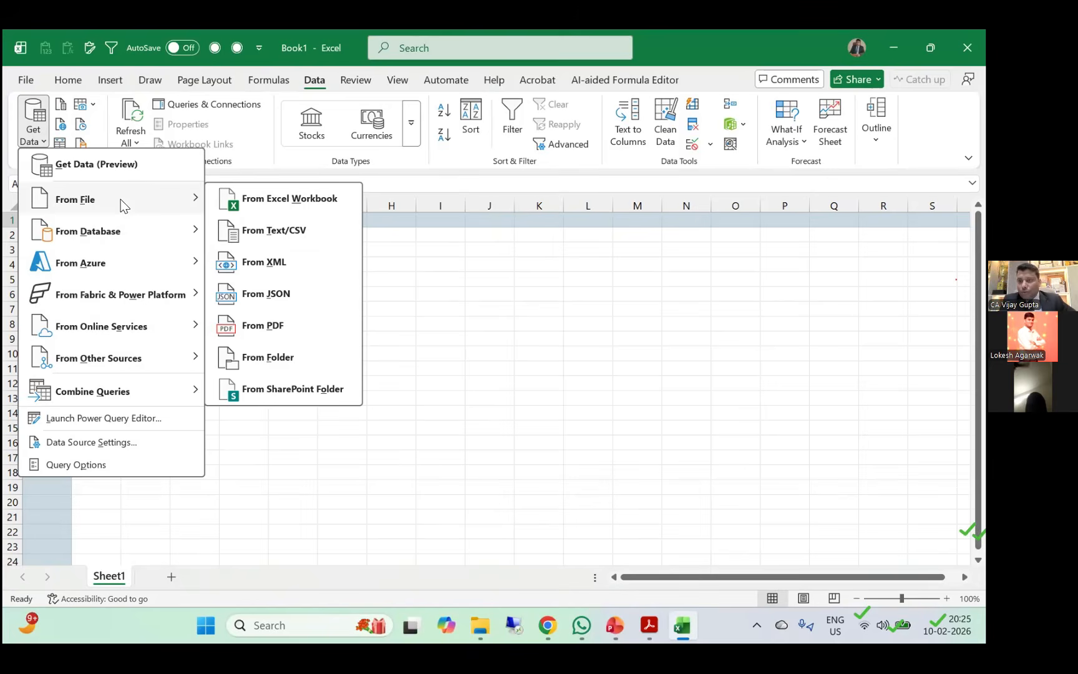
click(548, 390)
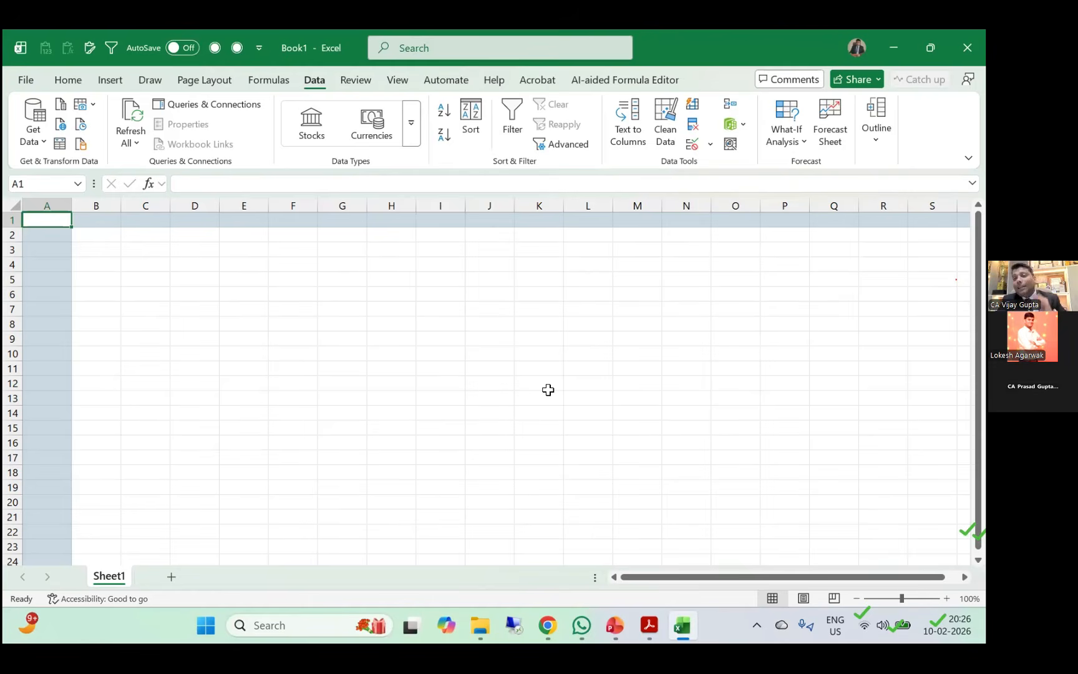
key(Down)
key(Down)
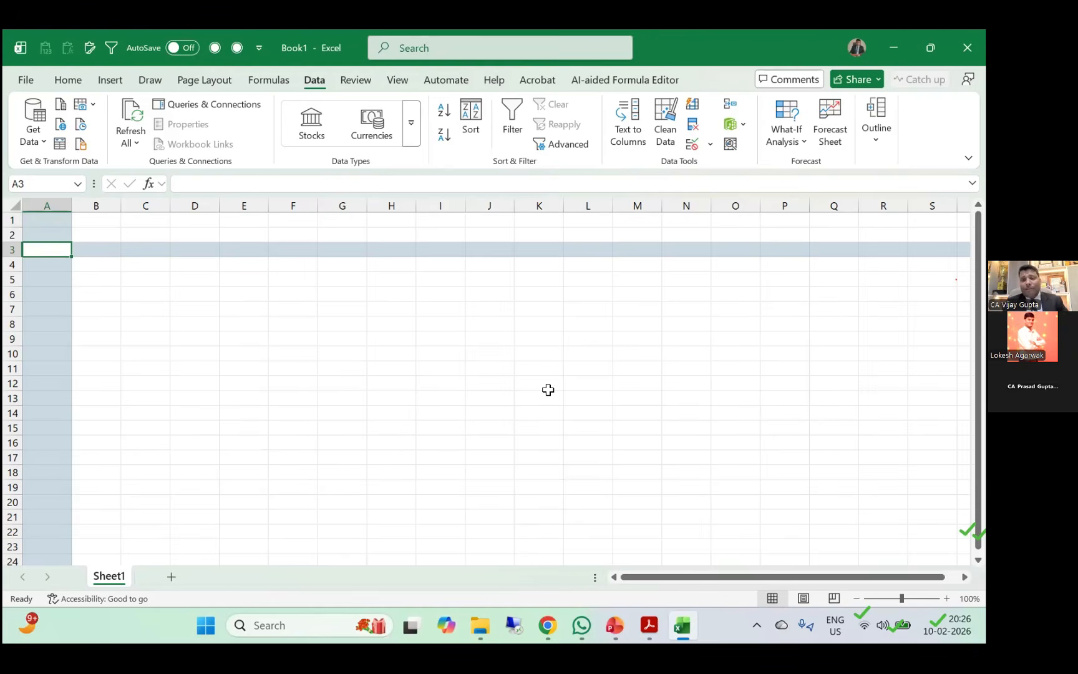
Review the payment fields and tax breakup of the challan receipt in Acrobat, and close the PDF.
click(649, 624)
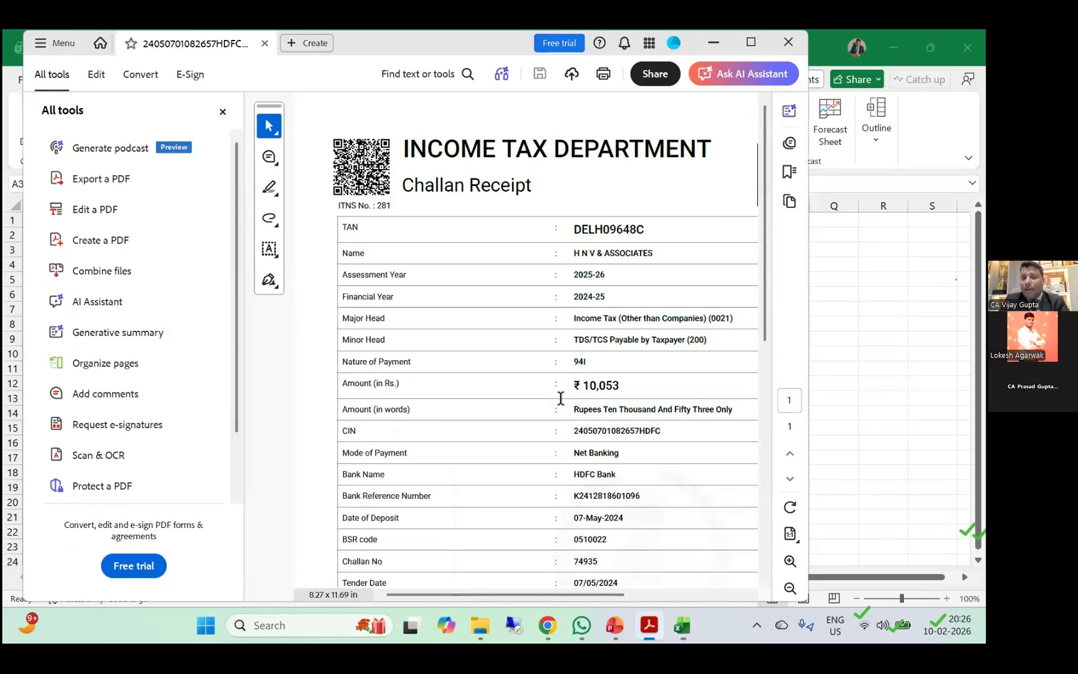
scroll(560, 397, down, 3)
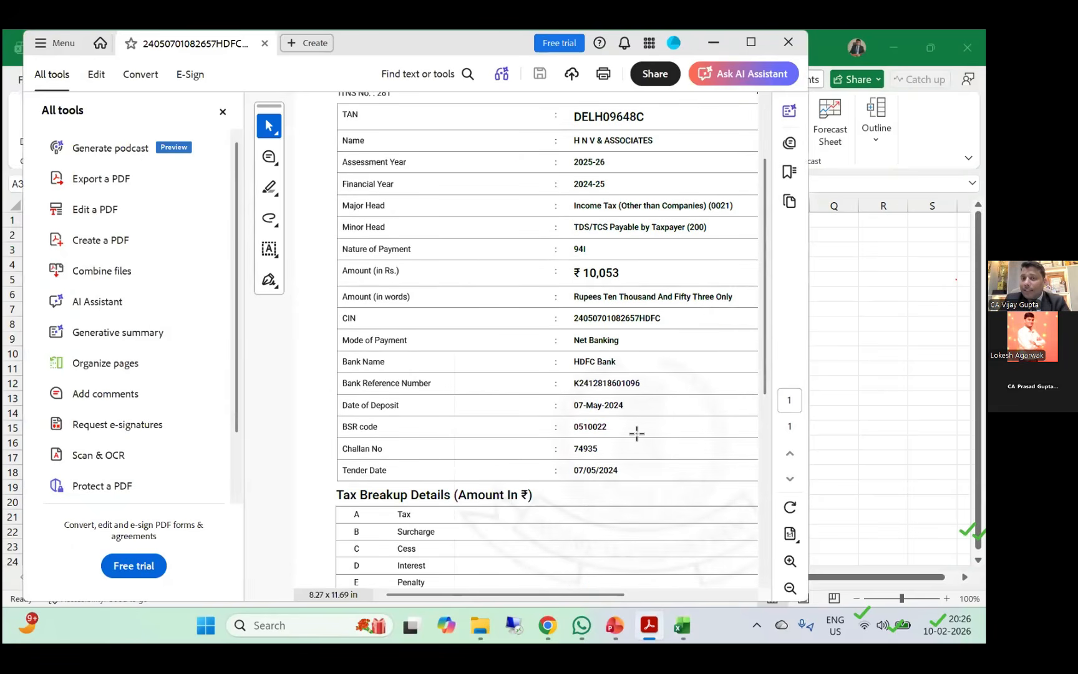
scroll(637, 433, down, 3)
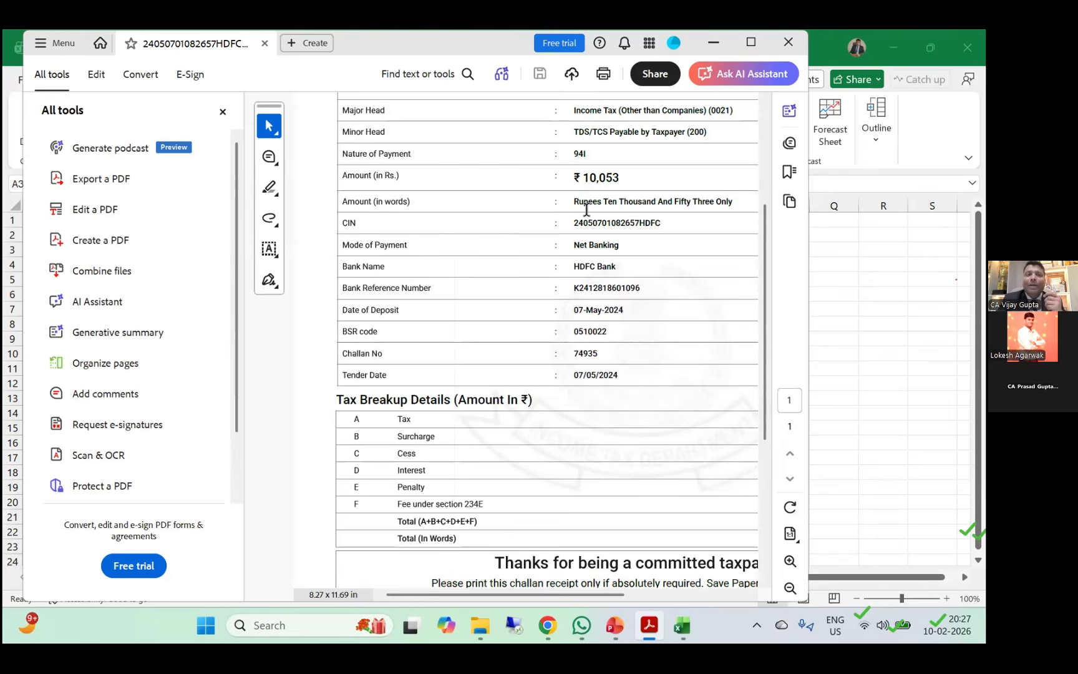
click(220, 114)
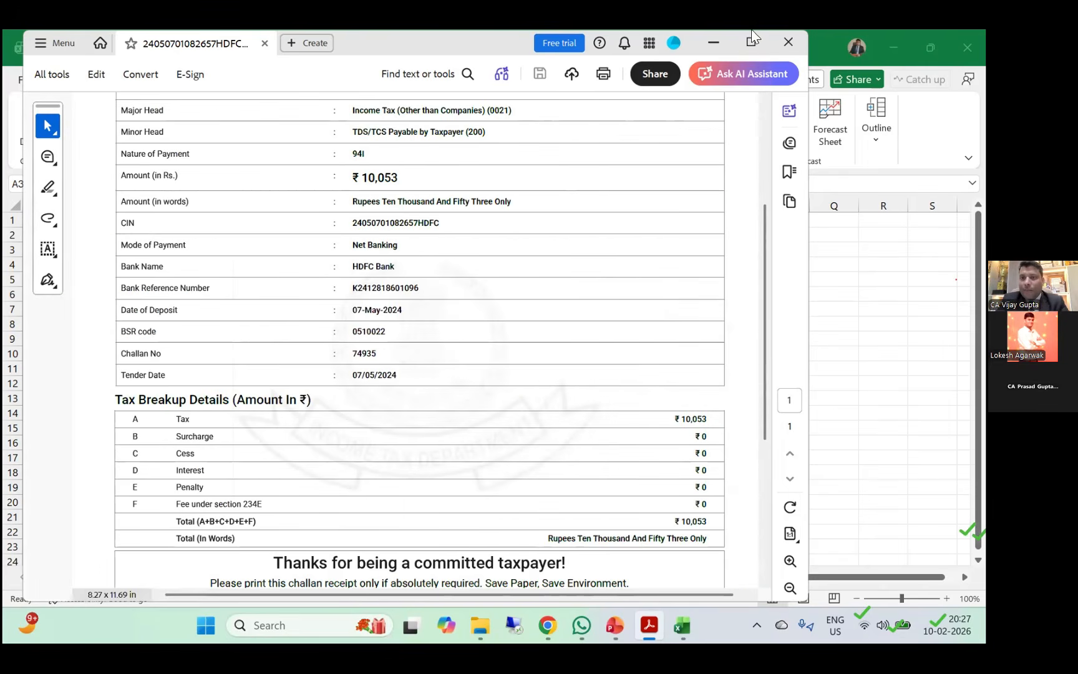
click(800, 43)
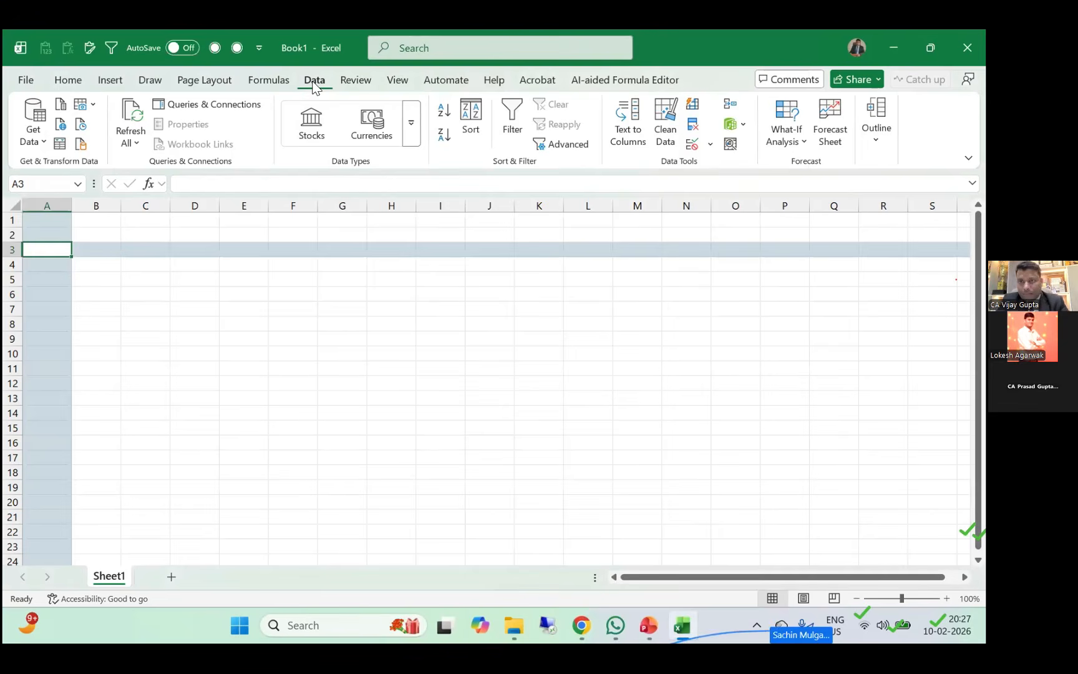
Import data from a folder in Excel, using the path of the Challans folder inside TDS Challans Import copied from File Explorer.
click(33, 143)
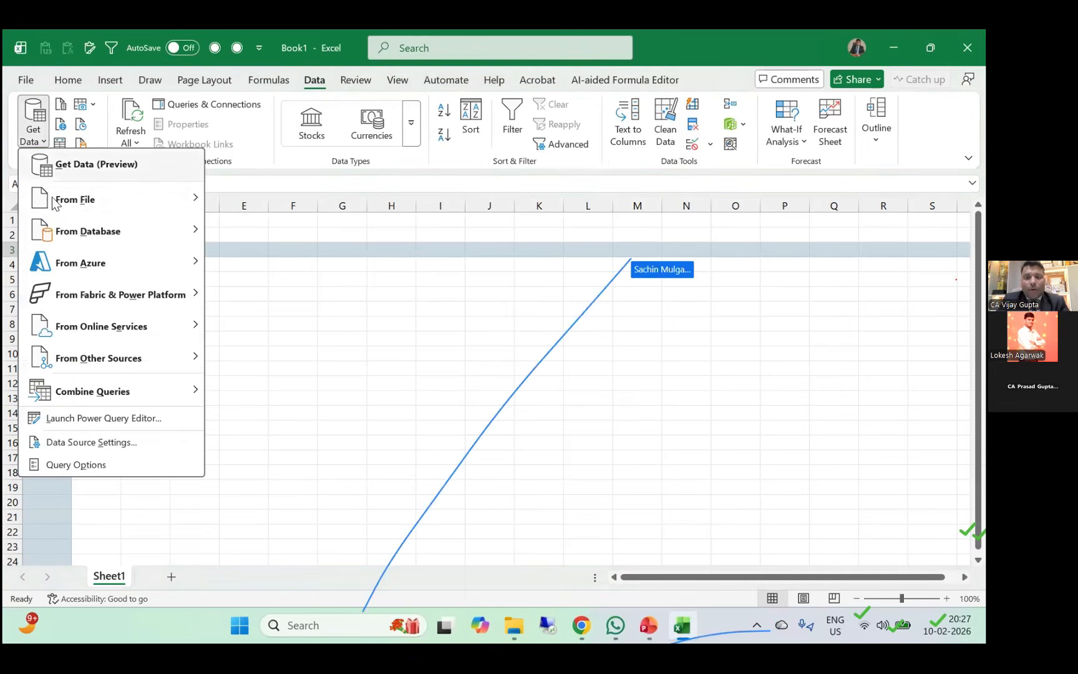
mouse_move(60, 207)
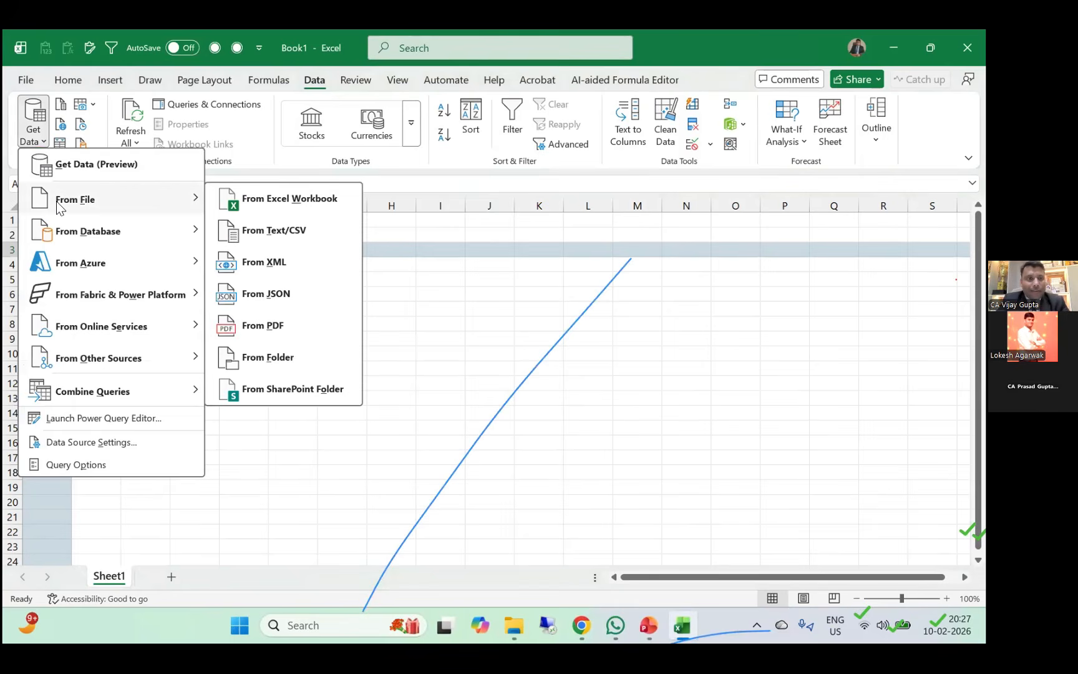
click(268, 357)
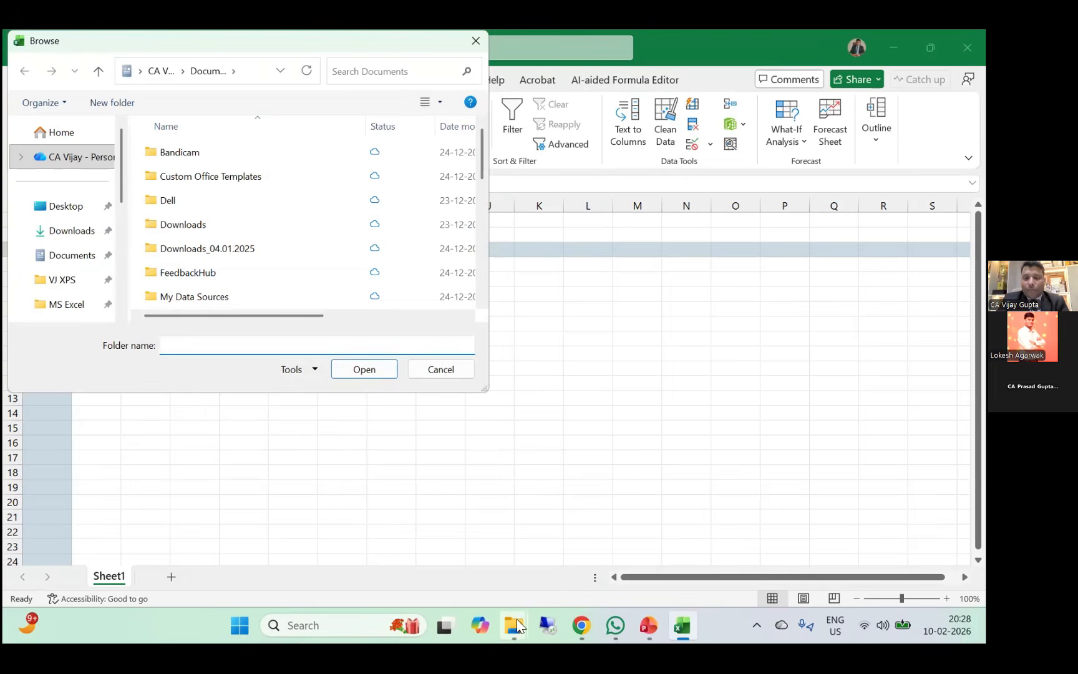
mouse_move(516, 619)
click(561, 524)
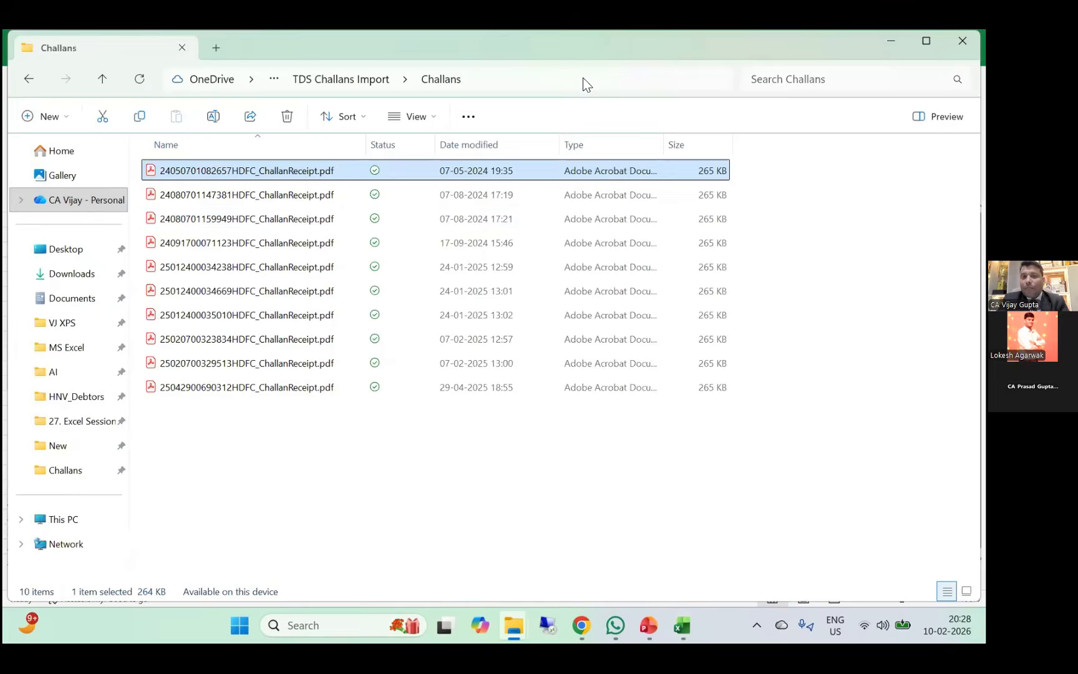
click(583, 78)
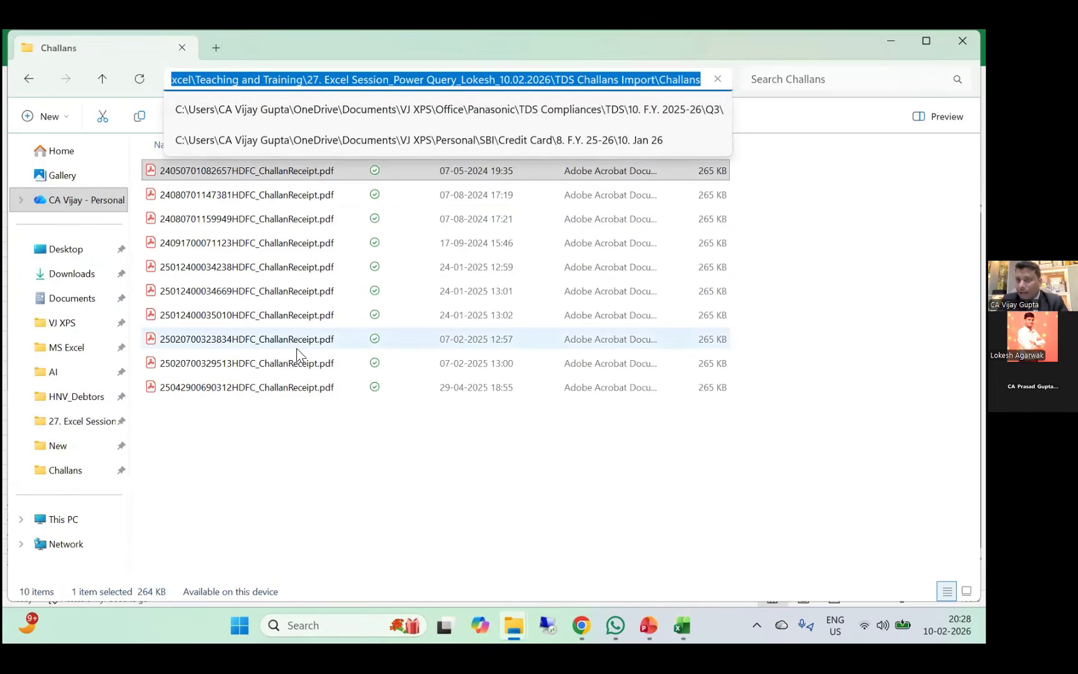
key(Escape)
key(alt+Tab)
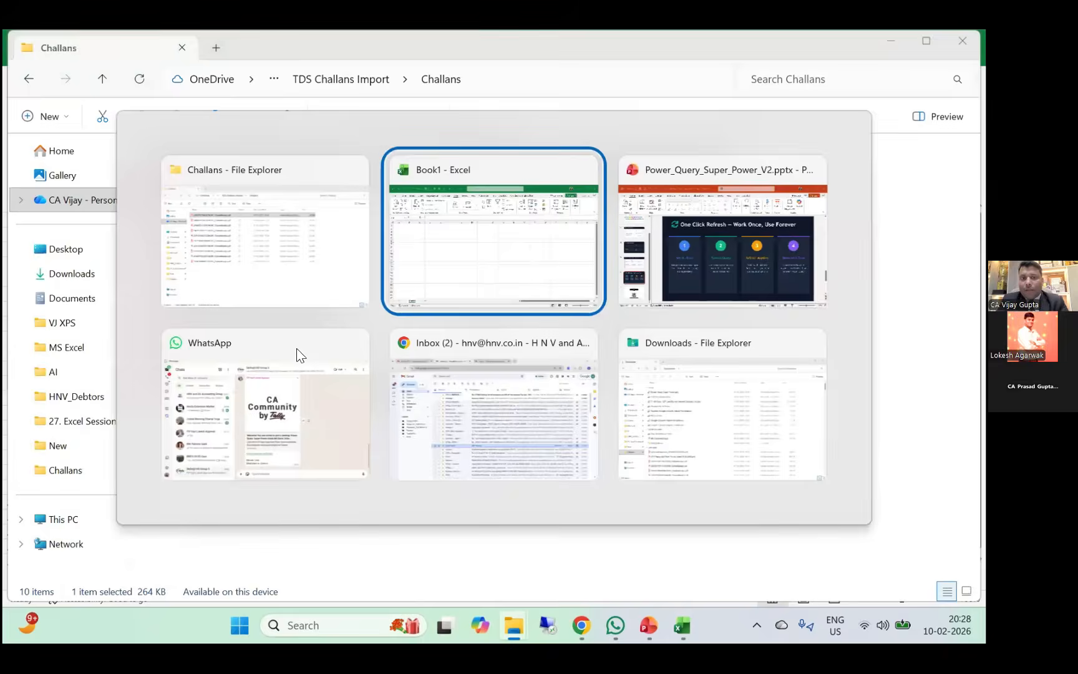
key(ctrl+v)
key(Return)
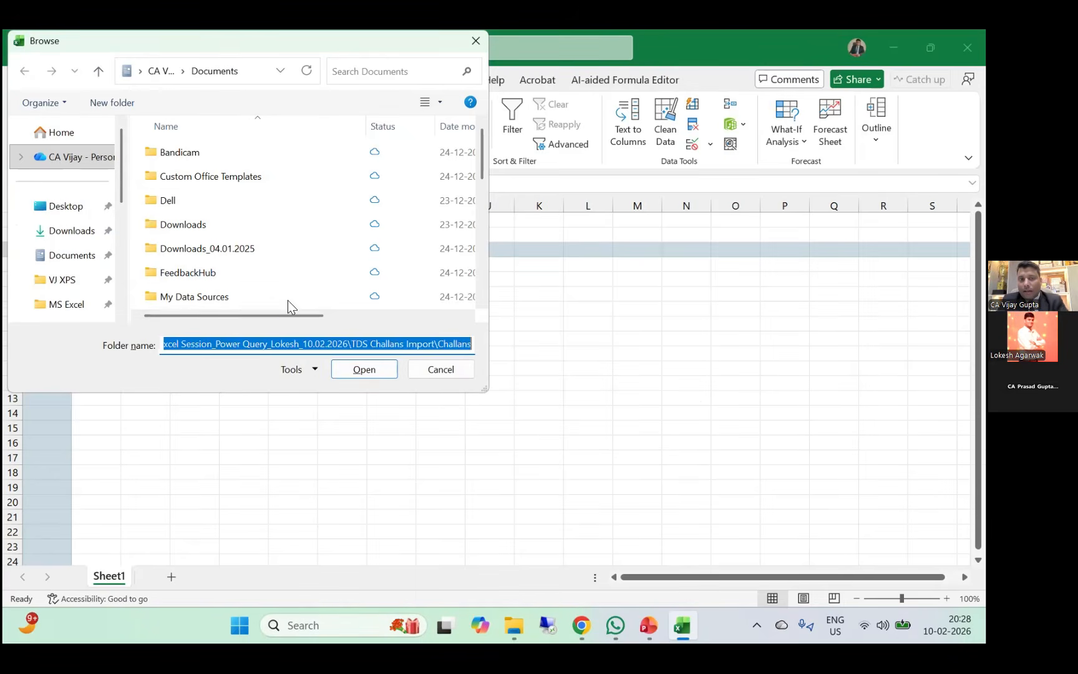
click(371, 370)
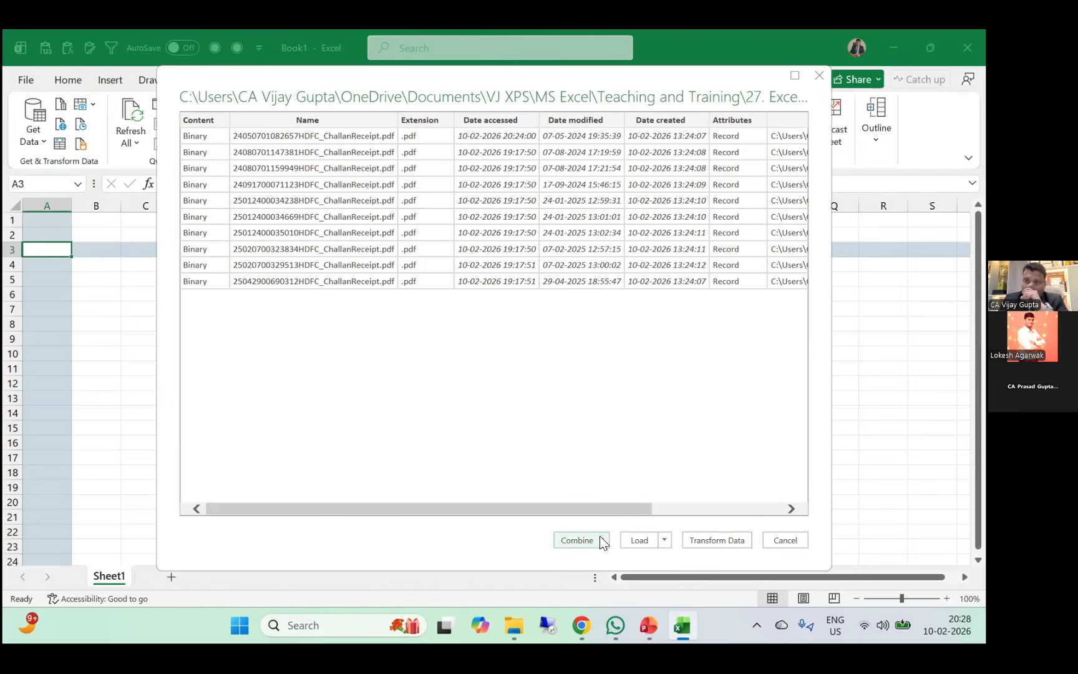
Combine and transform the challan PDFs, extracting Table001 (Page 1) with the first file as the sample.
click(580, 540)
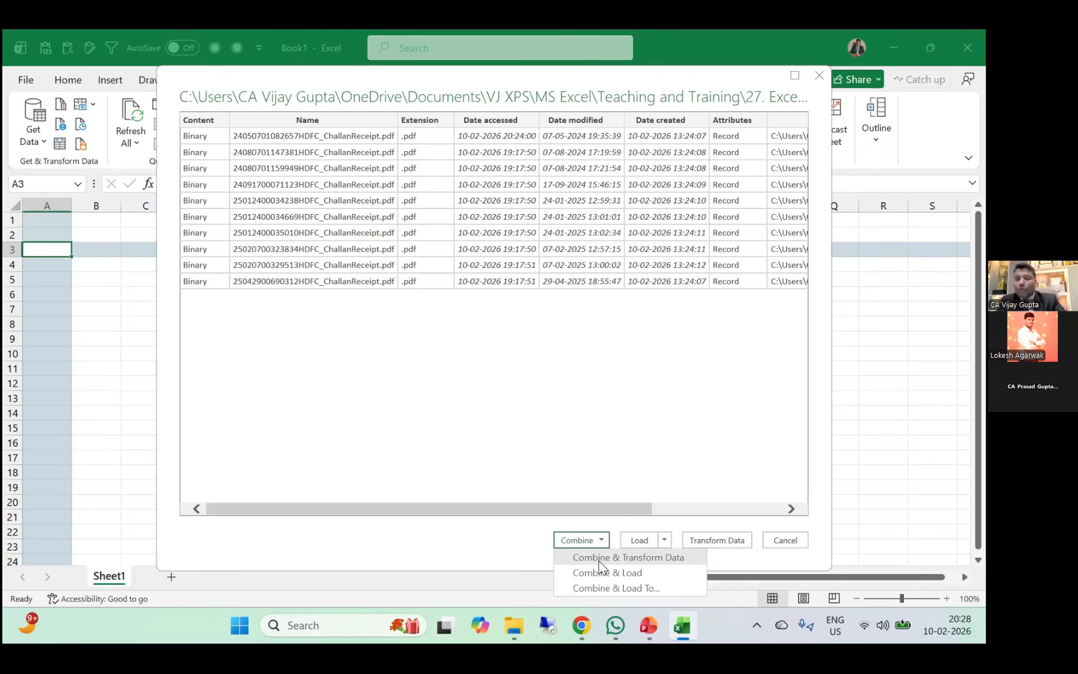
click(598, 561)
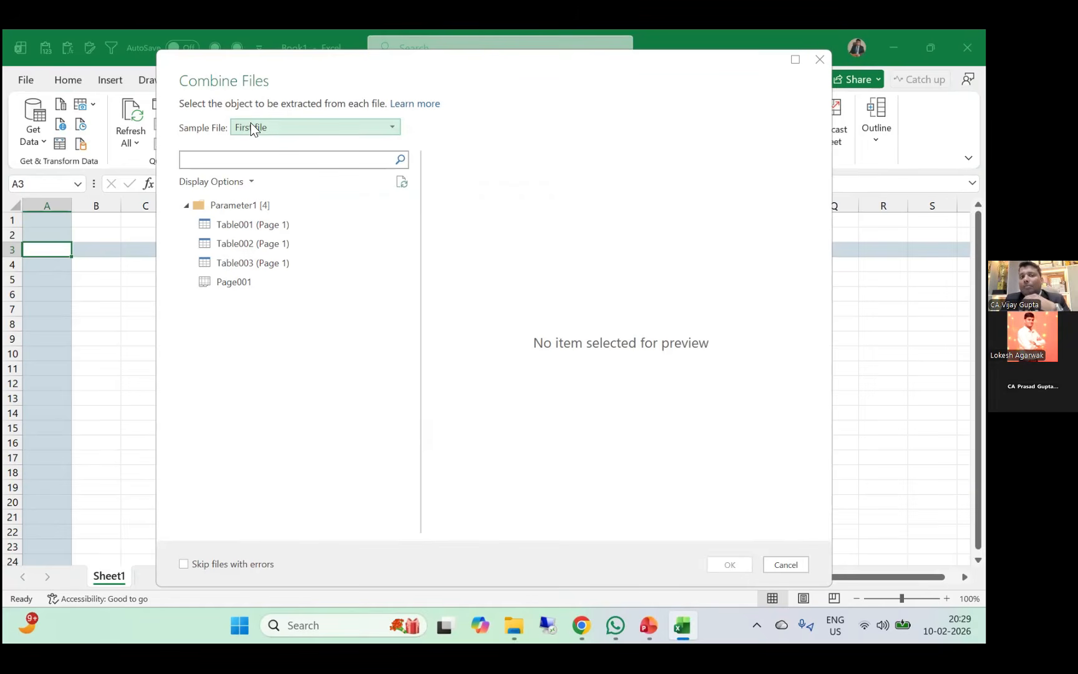
click(240, 222)
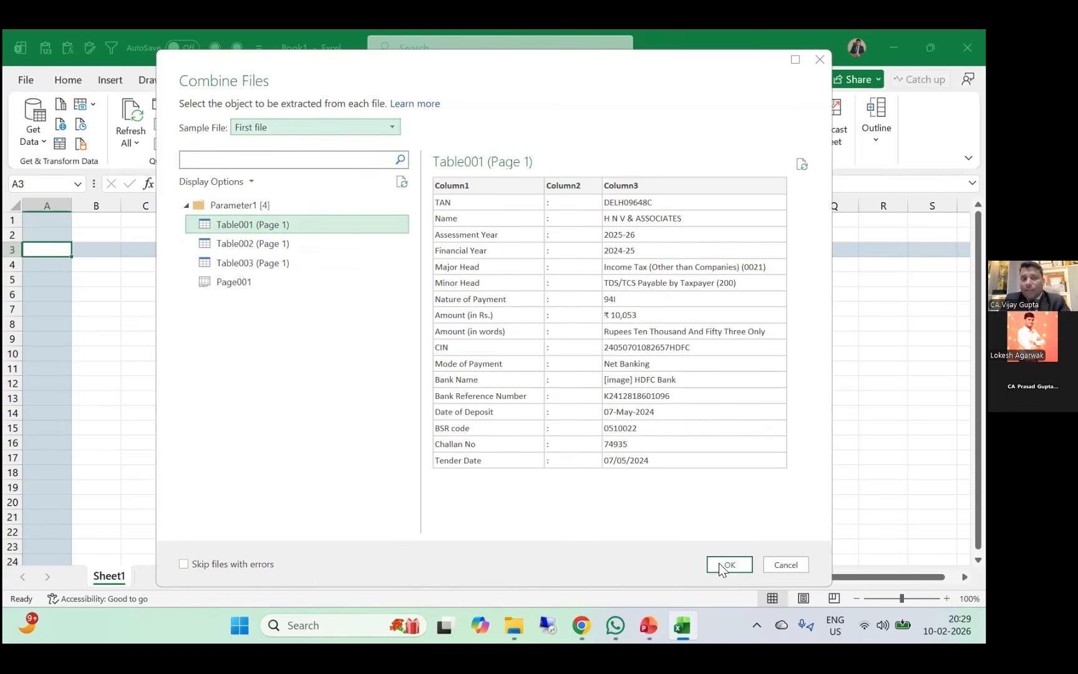
click(721, 564)
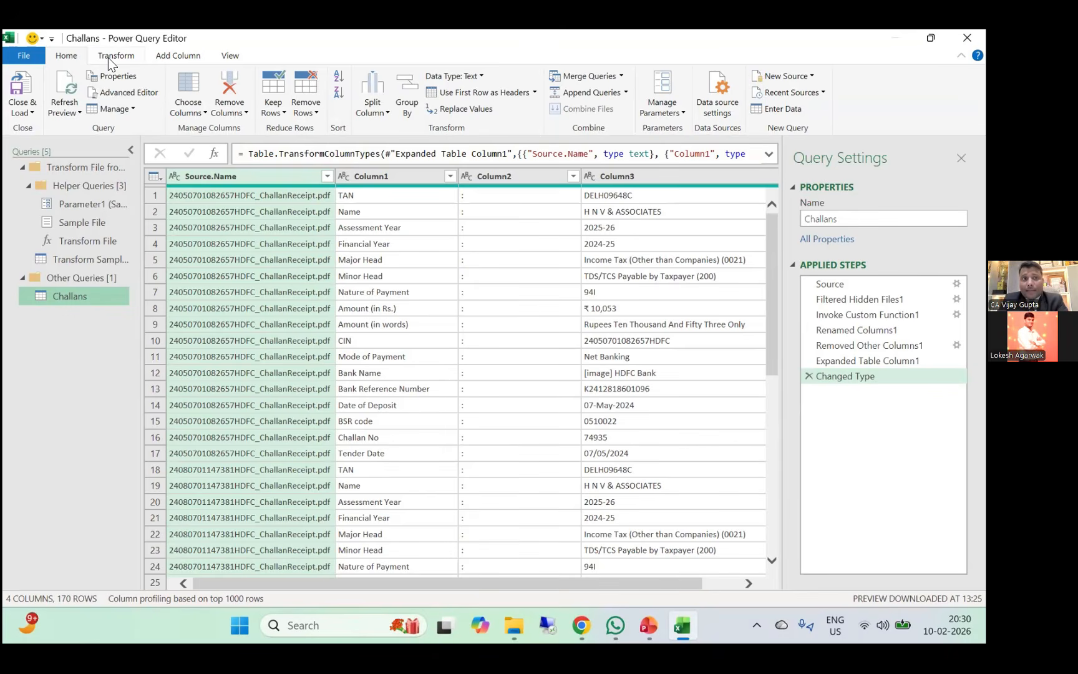
Look over the Power Query Editor's command groups and examine the combined rows of all challan files.
click(112, 57)
click(175, 57)
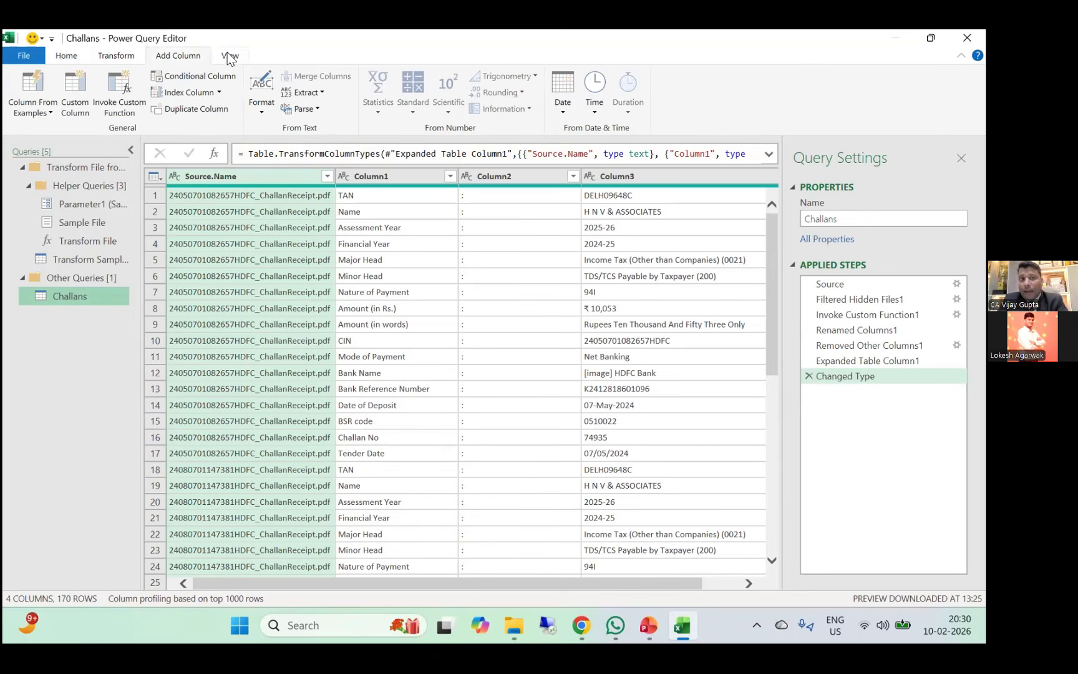
click(229, 58)
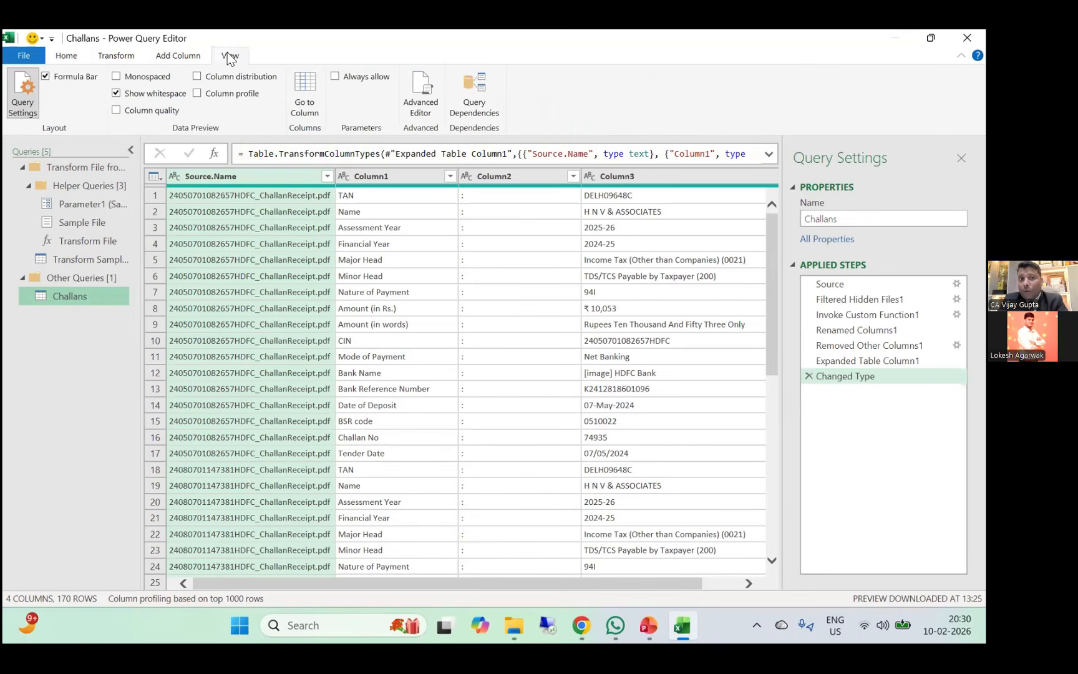
click(75, 61)
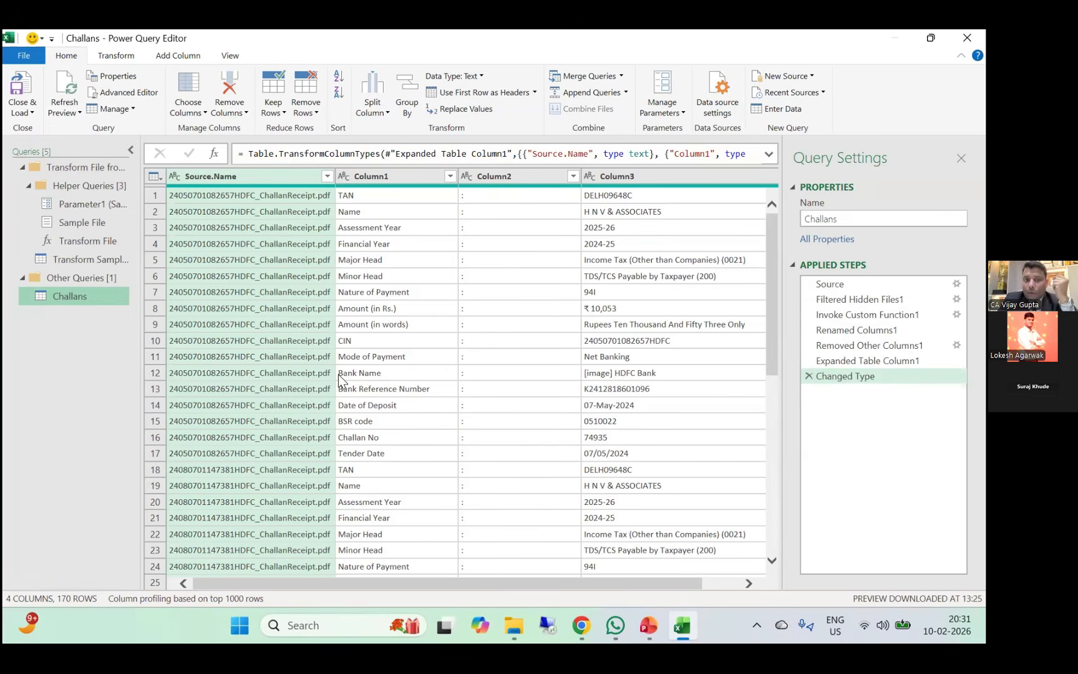
scroll(340, 379, down, 20)
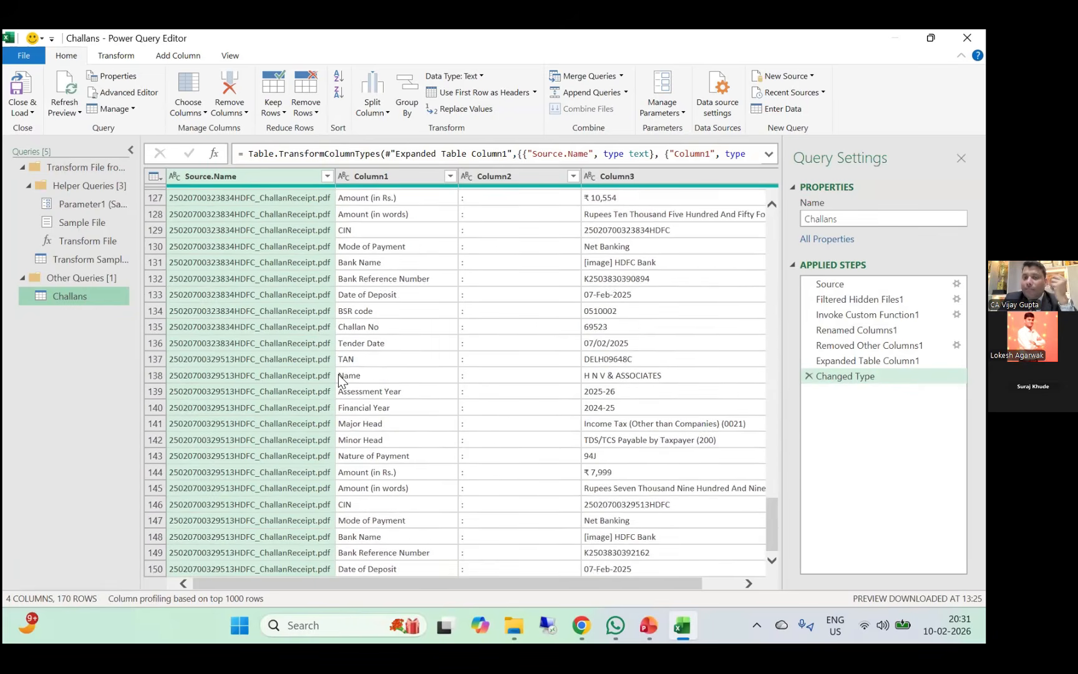
Check the combined Challans rows, and remove Column2 from the Transform Sample File query.
scroll(341, 381, down, 7)
scroll(340, 379, up, 20)
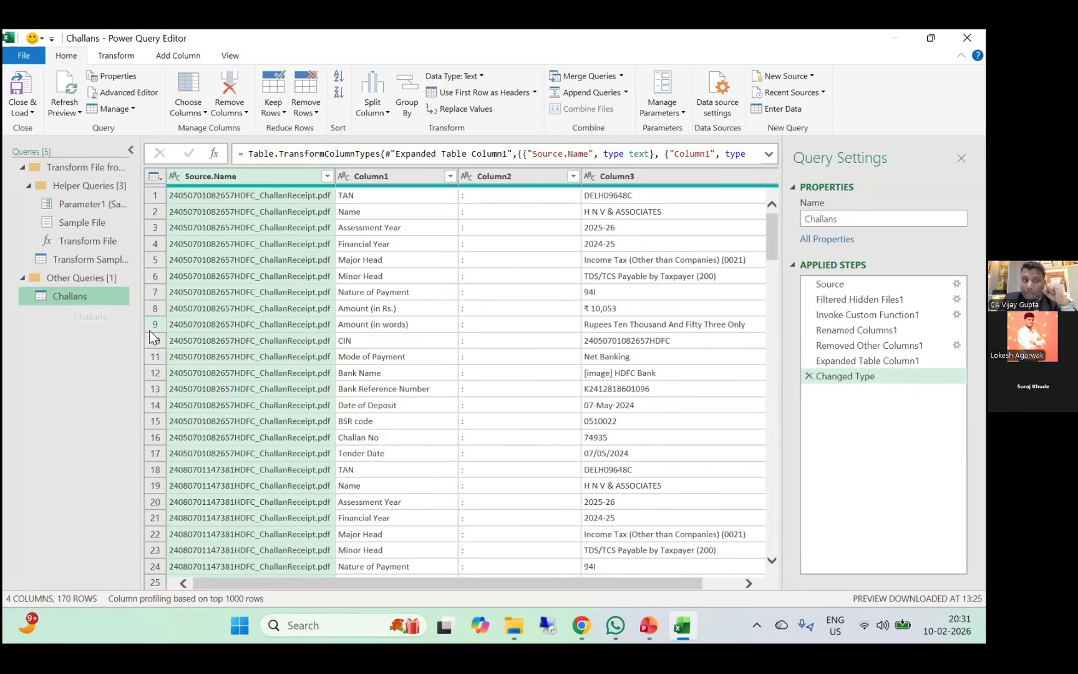
click(92, 263)
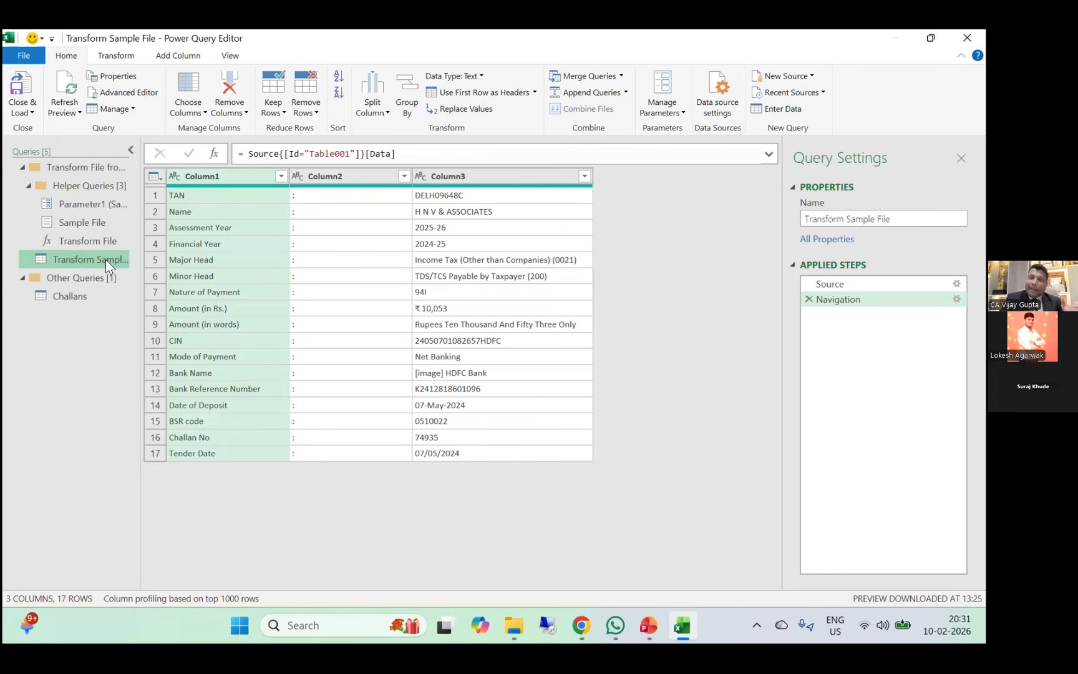
click(63, 301)
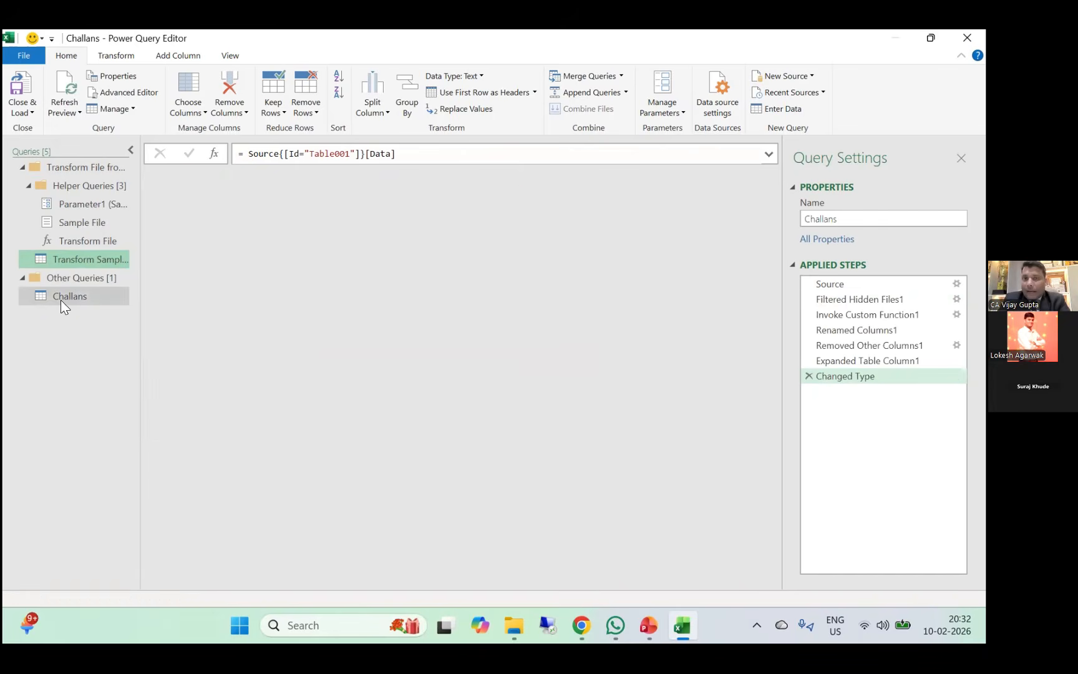
click(71, 261)
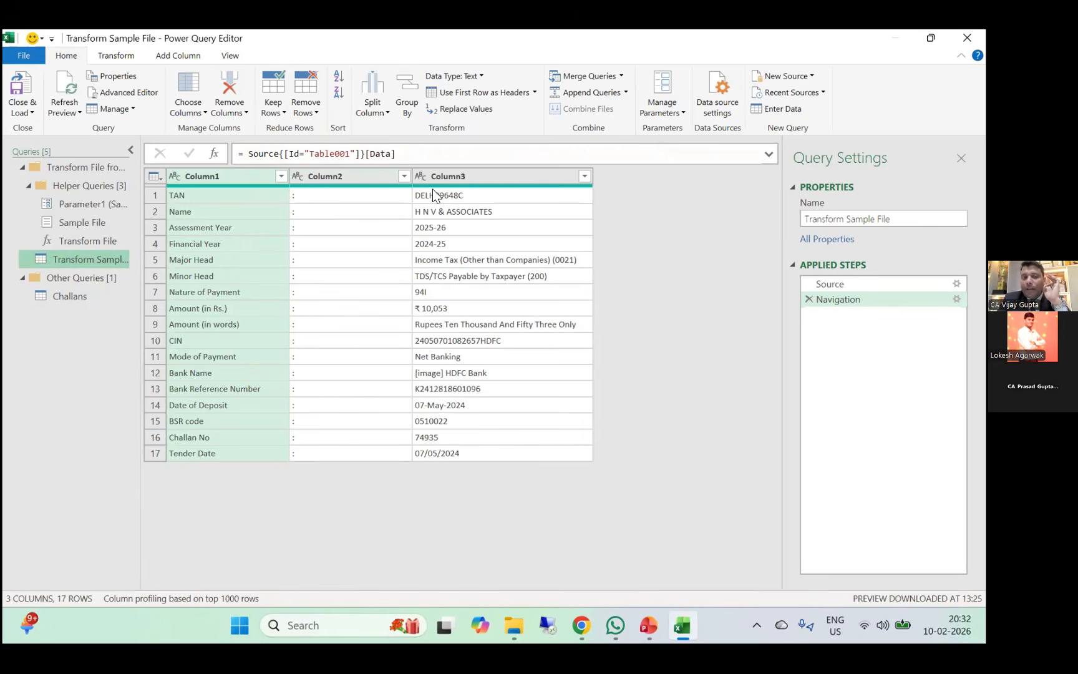
click(371, 181)
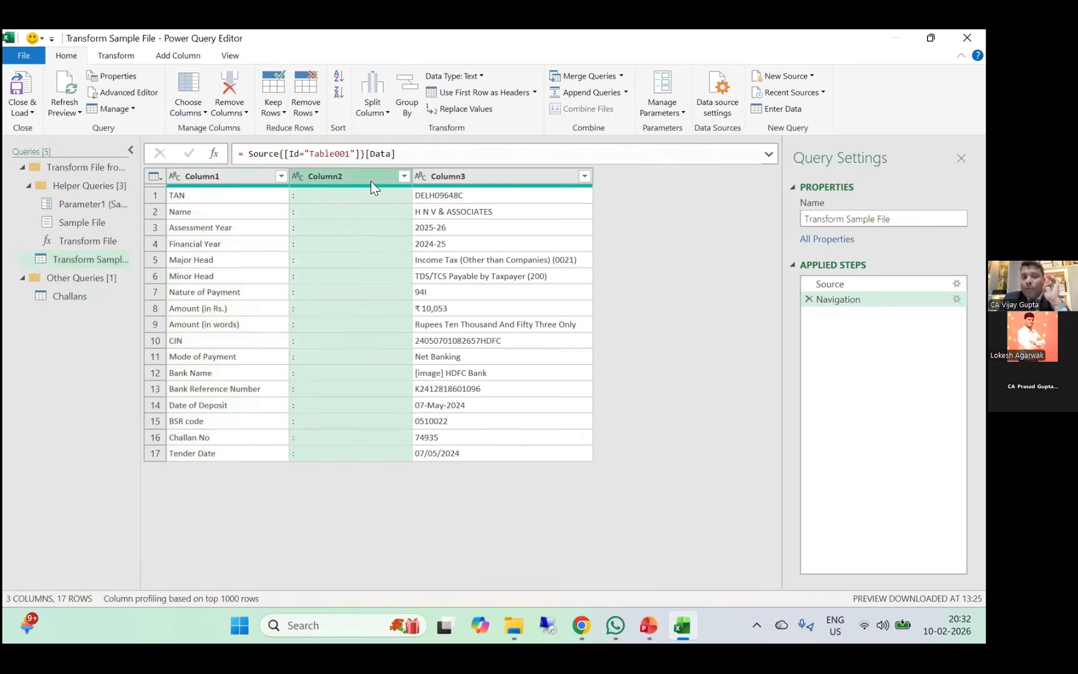
right_click(371, 181)
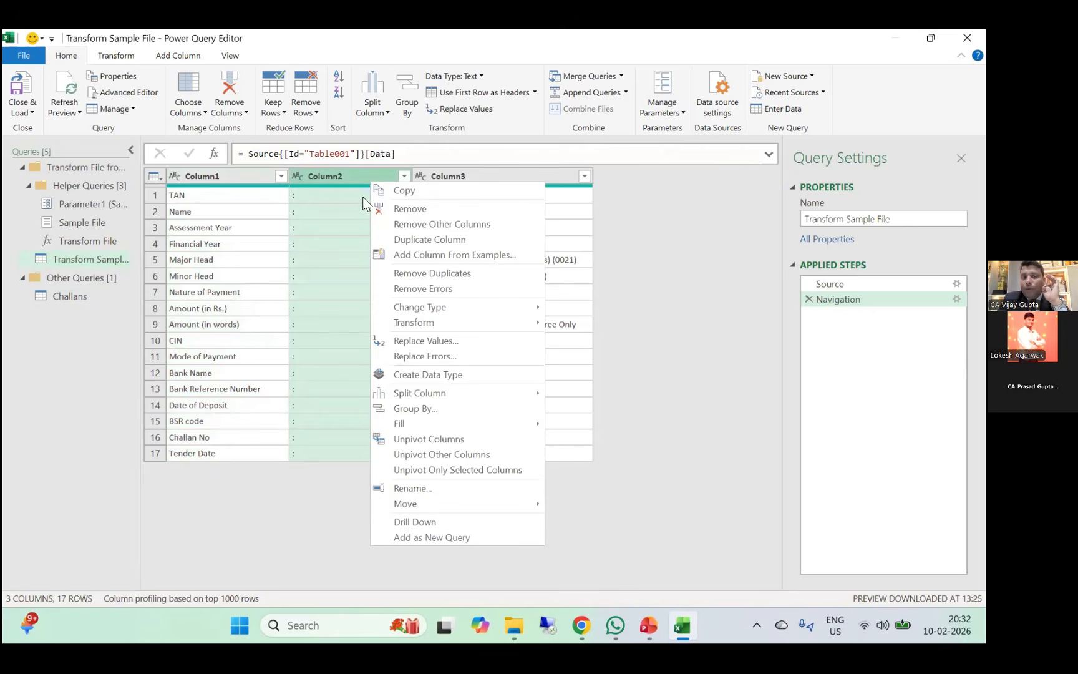
click(416, 209)
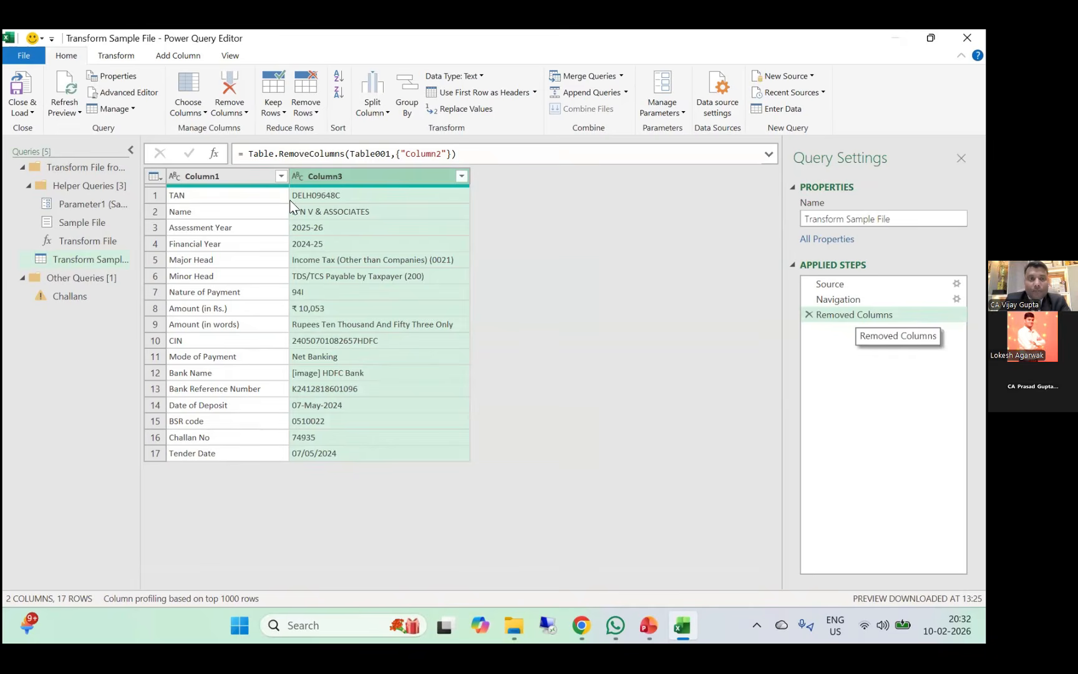
Filter Column1 to keep only Amount (in Rs.), BSR code, Challan No, Date of Deposit and Nature of Payment.
click(280, 176)
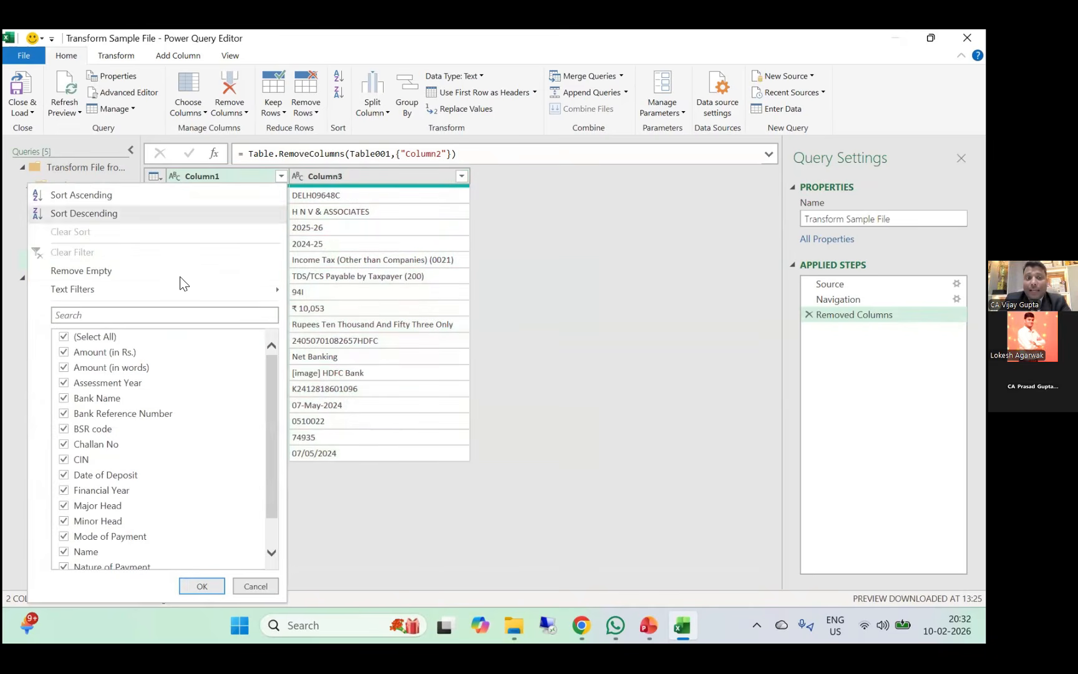
click(109, 337)
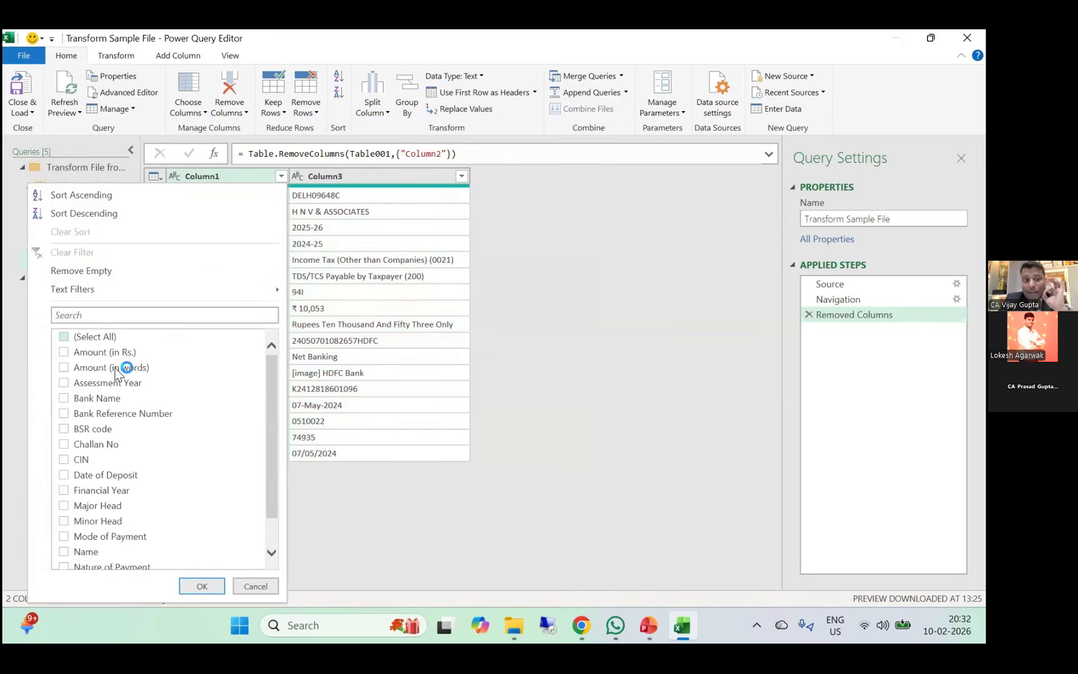
click(119, 367)
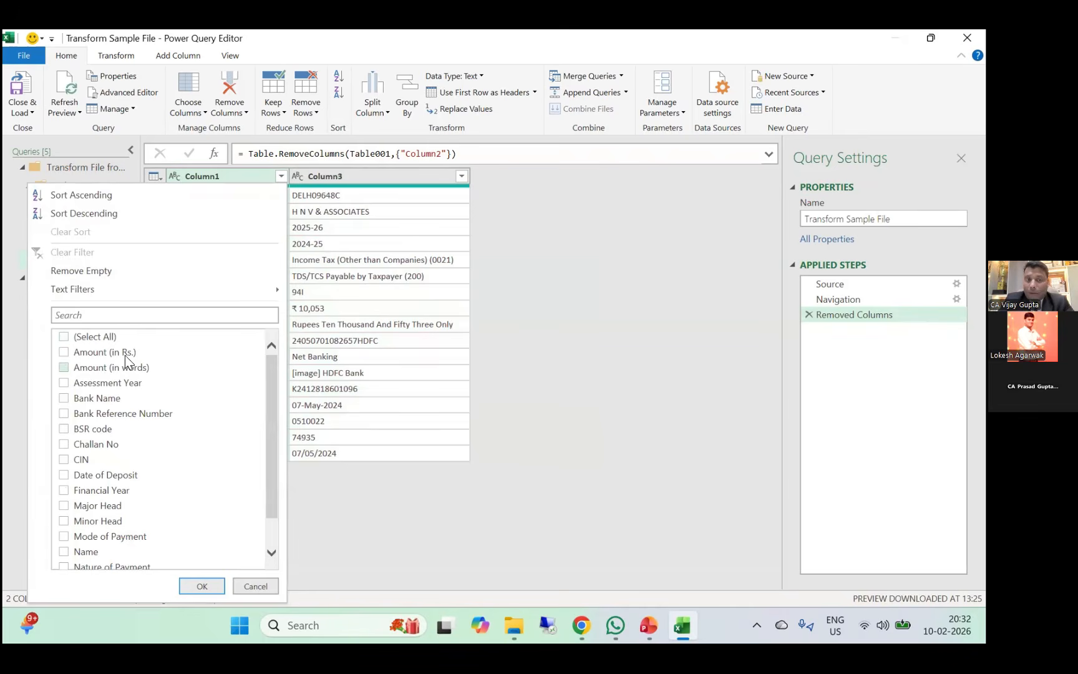
click(125, 354)
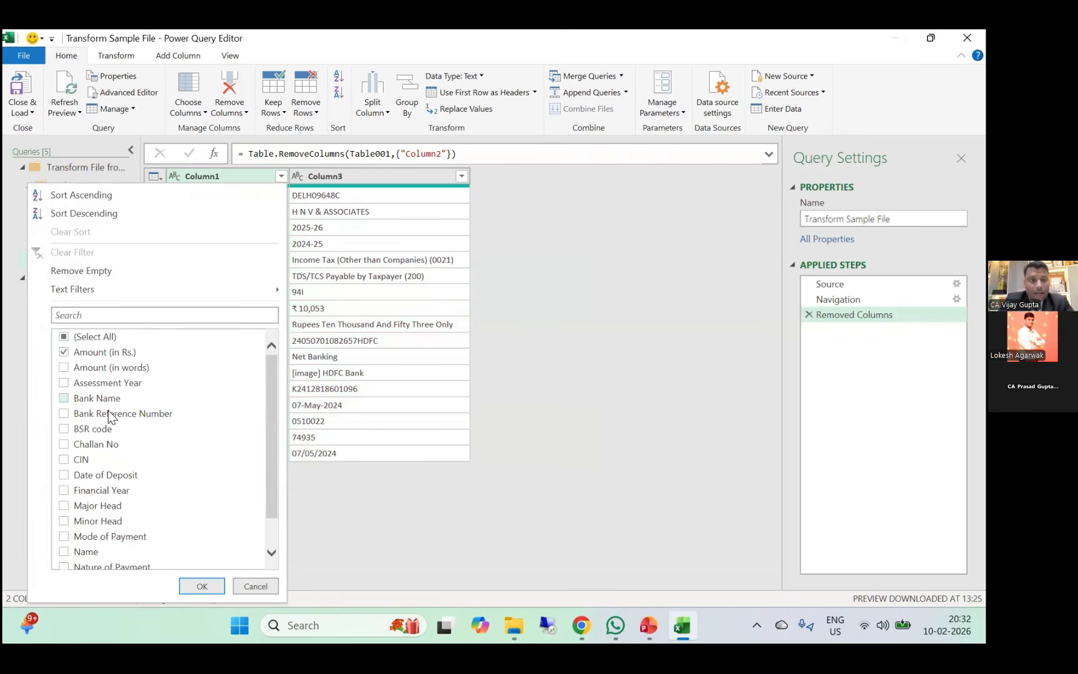
click(105, 431)
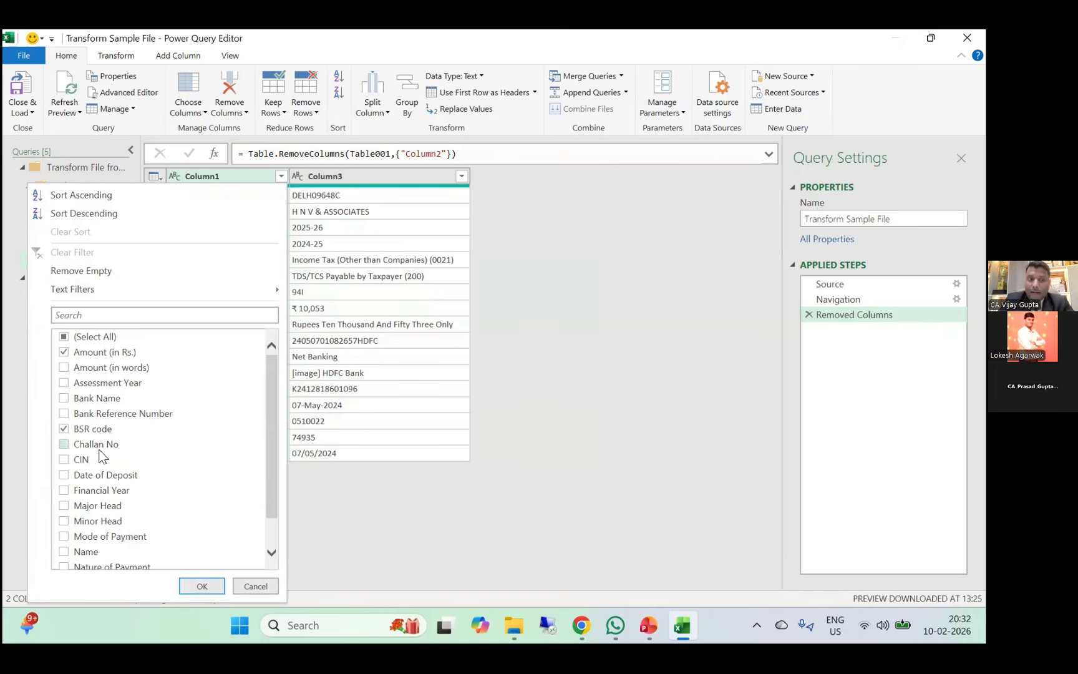
click(100, 446)
click(104, 476)
scroll(105, 521, down, 1)
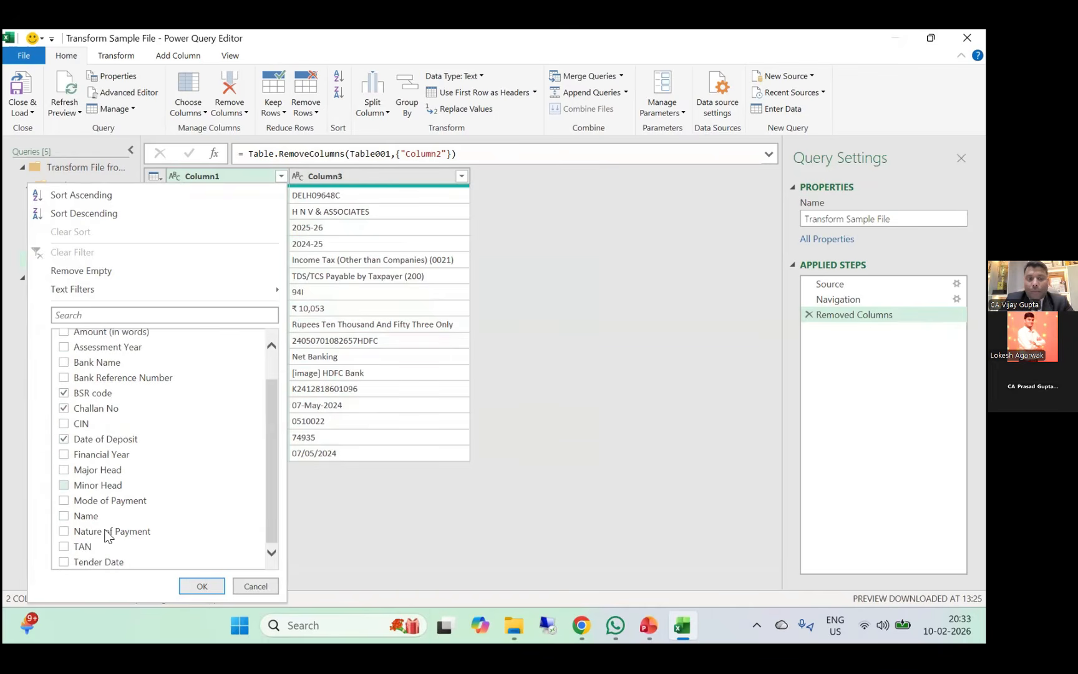
click(112, 531)
scroll(187, 543, up, 1)
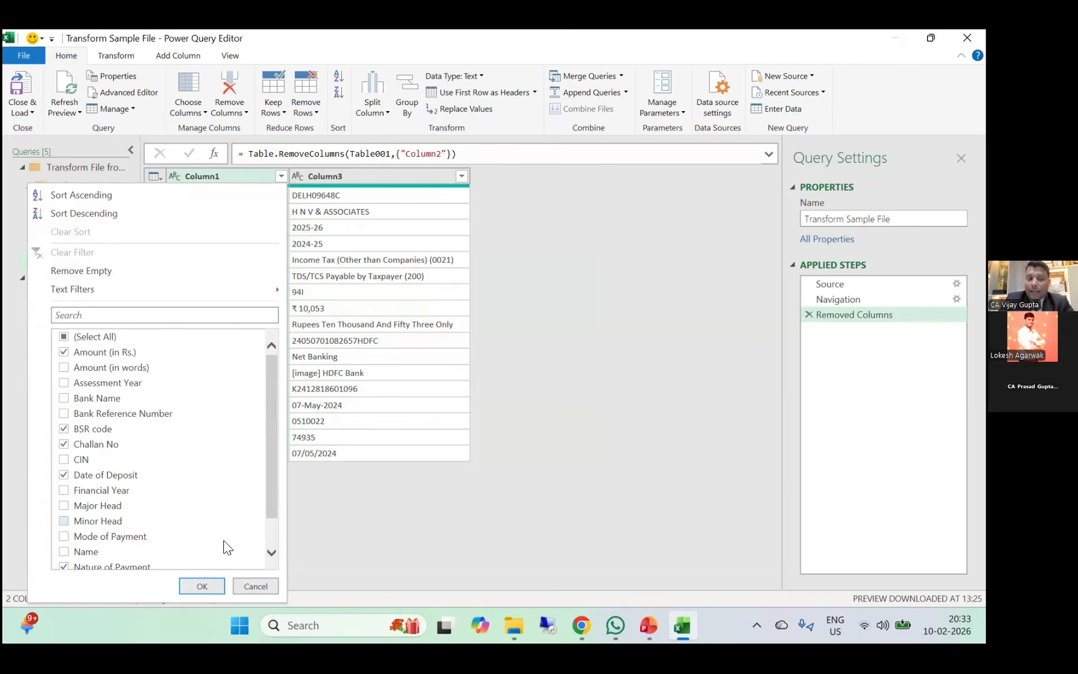
click(204, 585)
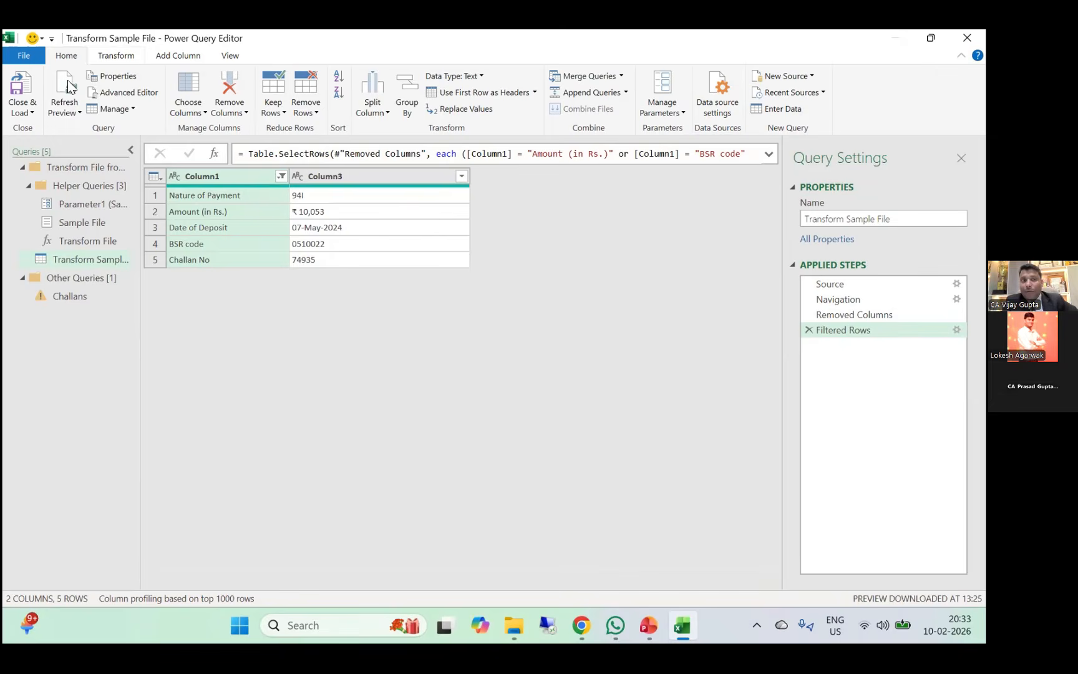
Transpose the filtered sample table and use its first row as headers.
click(110, 55)
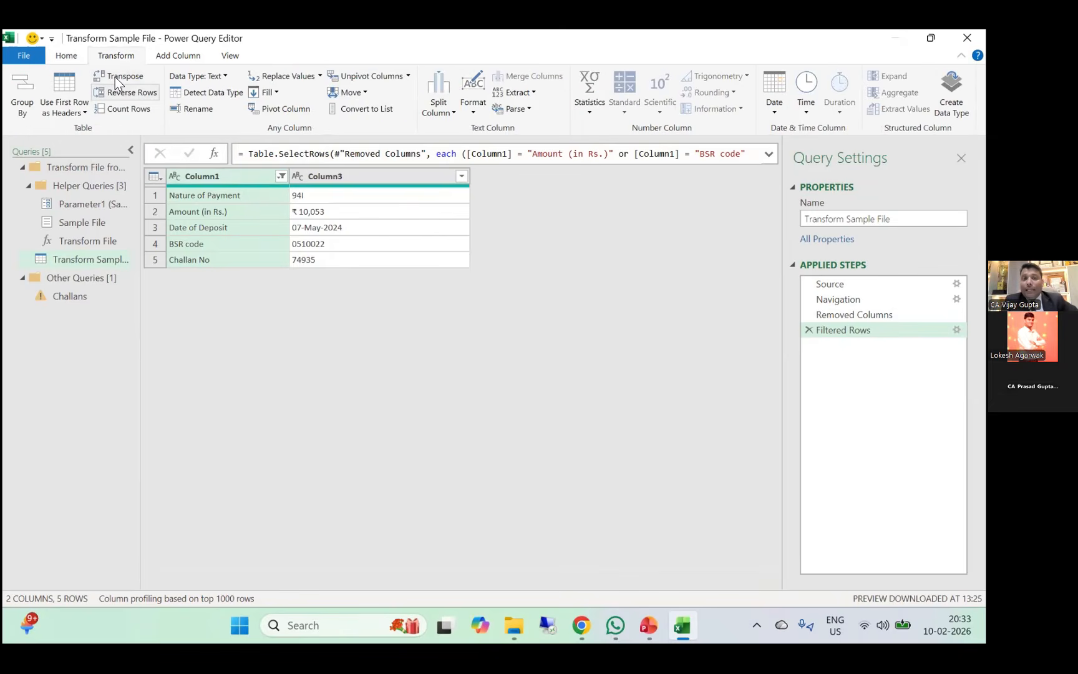
click(115, 77)
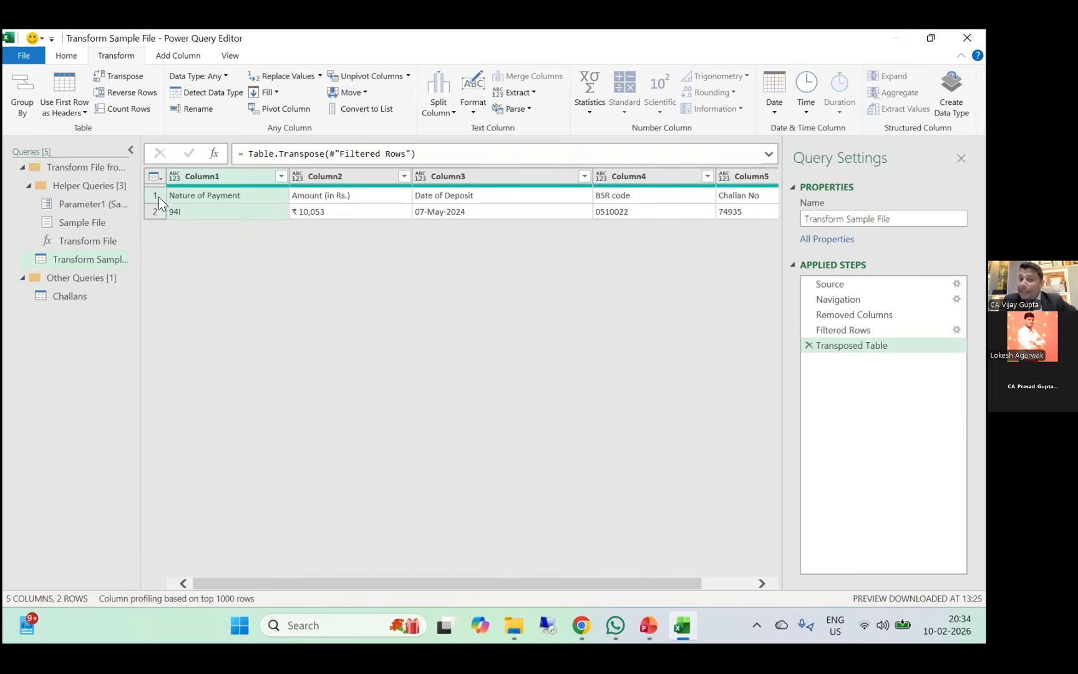
click(58, 56)
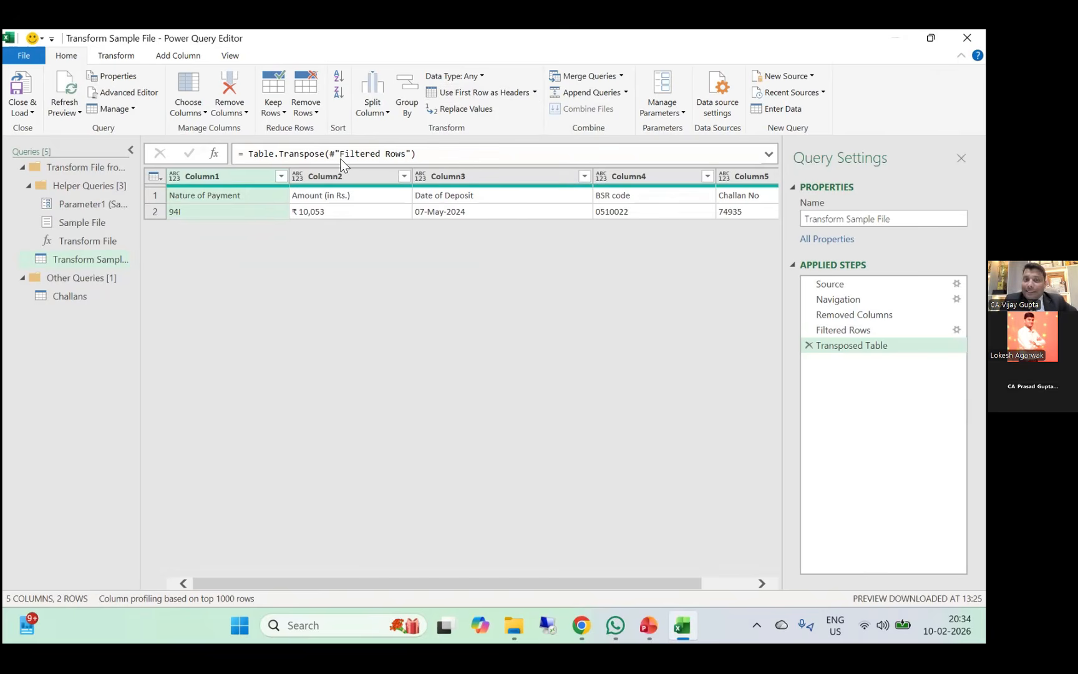
click(476, 93)
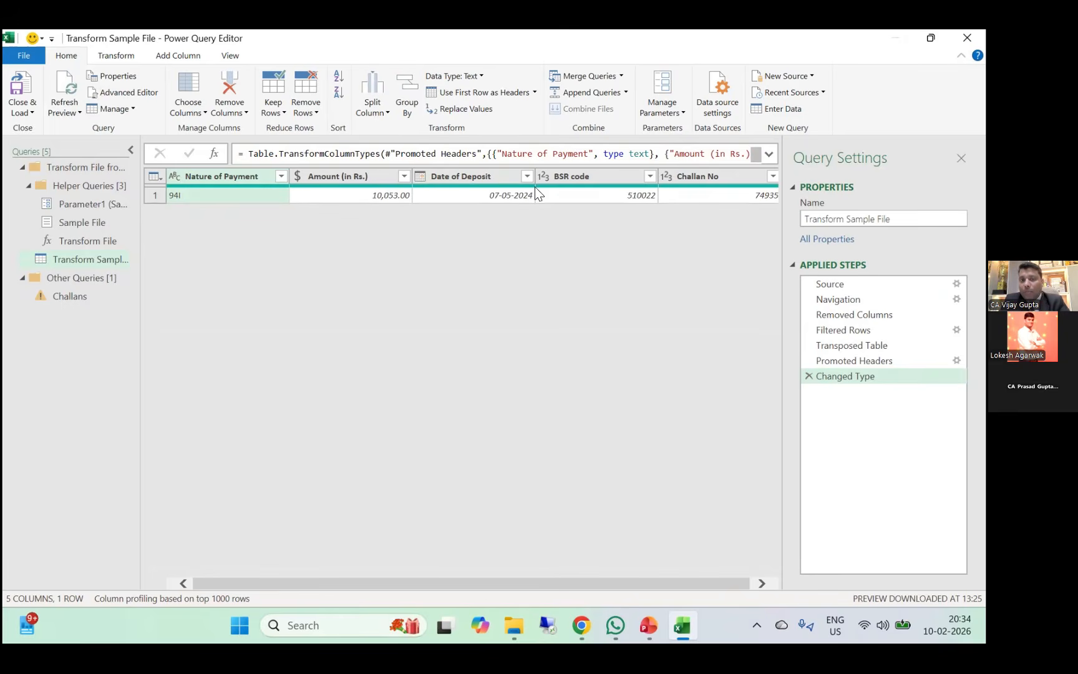
Check the Date of Deposit and BSR code data types, and delete the sample query's automatic Changed Type step.
click(424, 177)
click(443, 271)
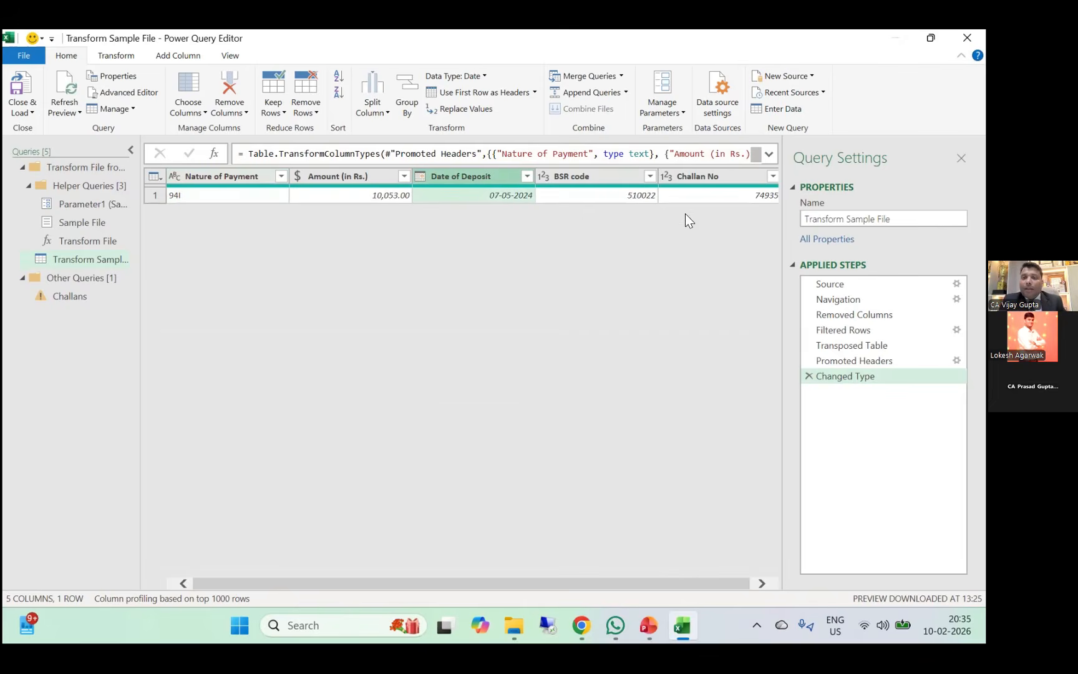
click(544, 177)
click(297, 272)
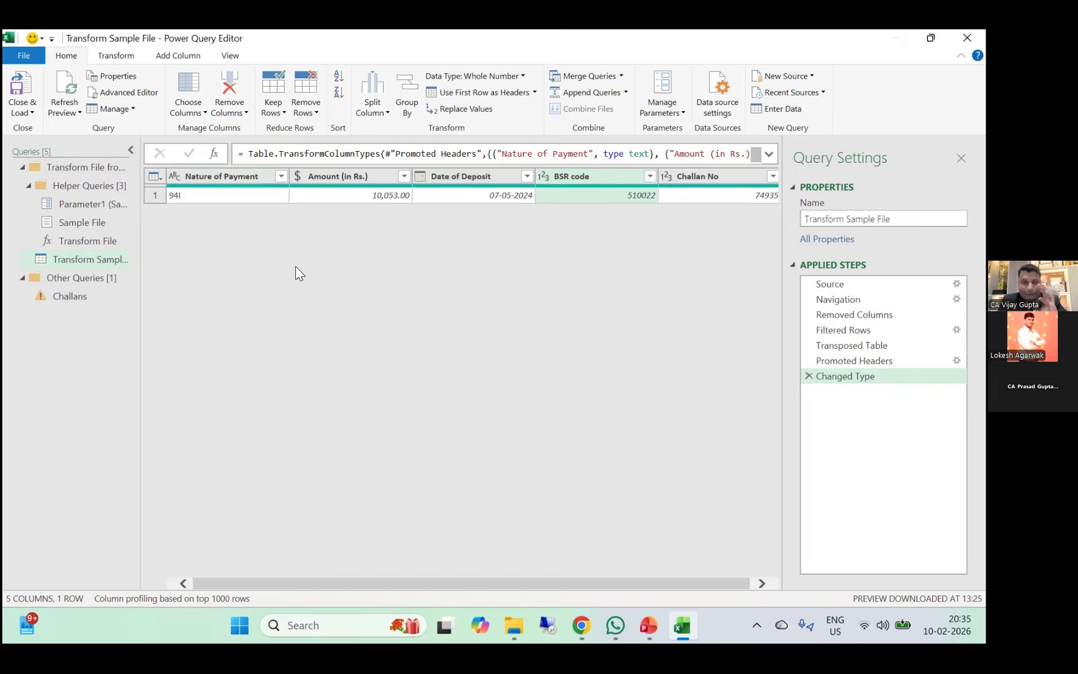
click(809, 376)
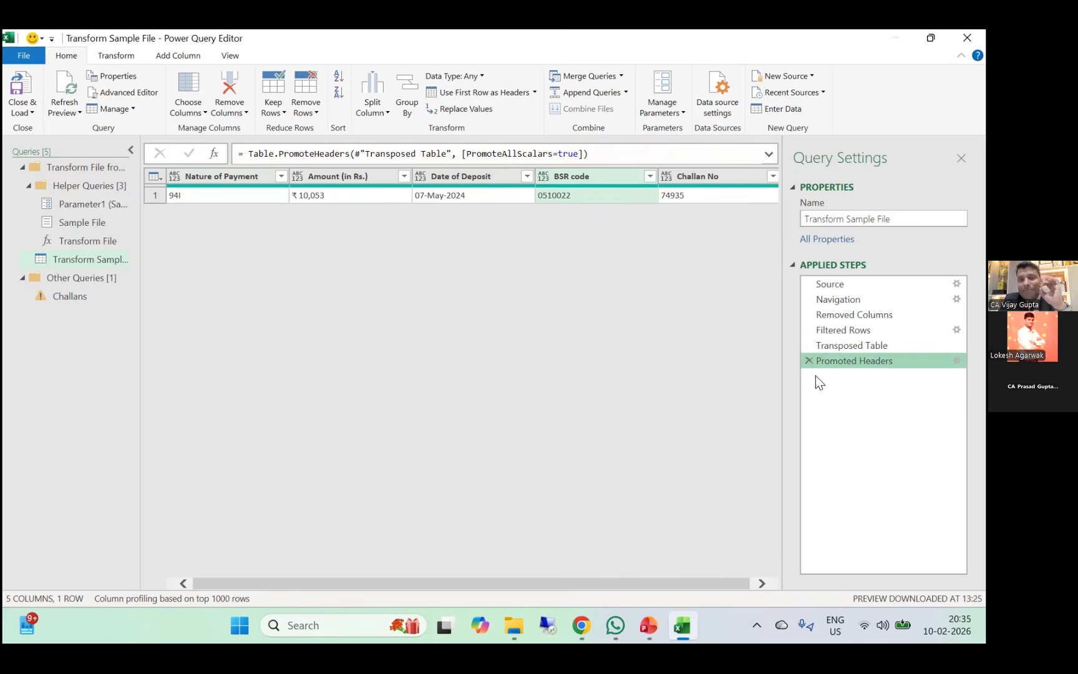
Set the data type of Date of Deposit to Date and of Amount (in Rs.) to Decimal Number.
click(422, 177)
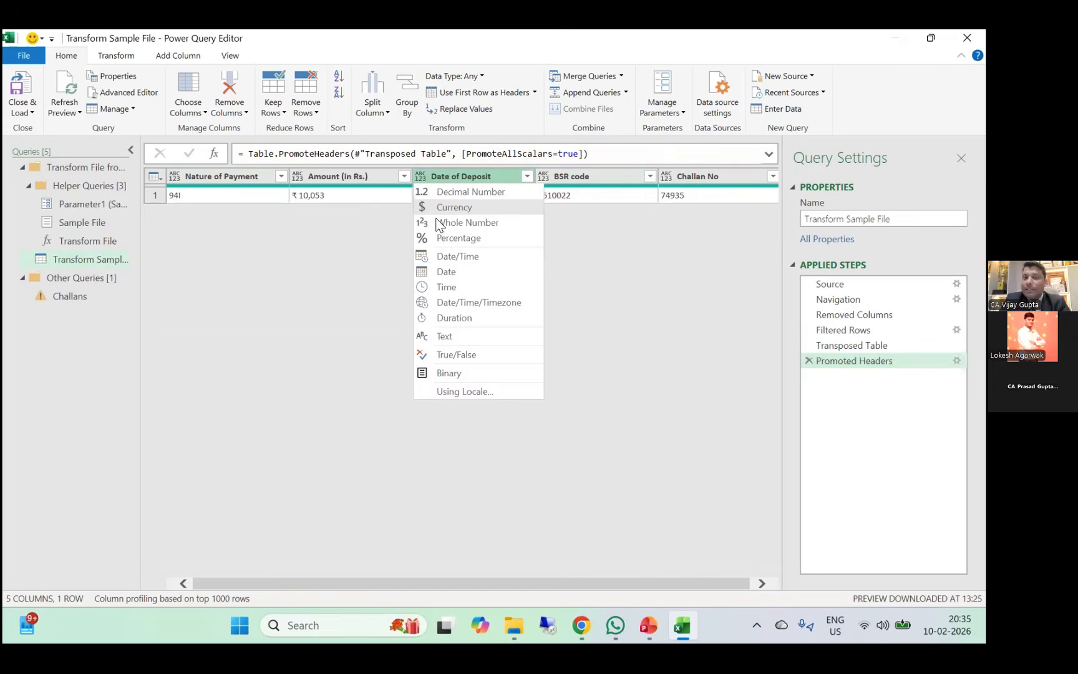
click(428, 271)
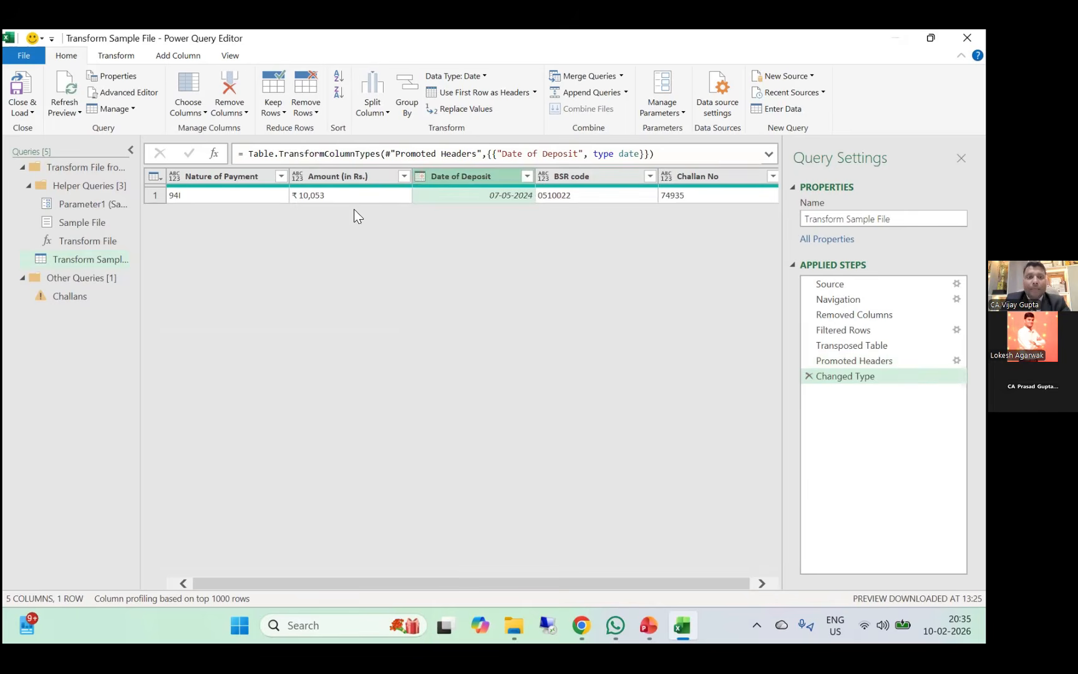
click(295, 179)
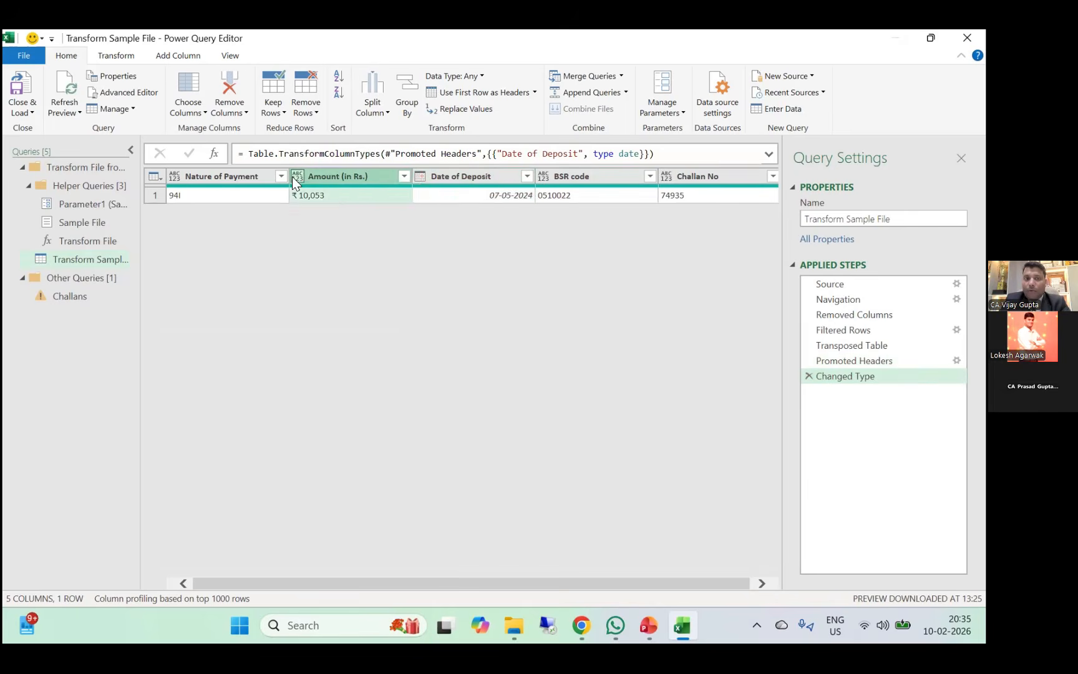
click(331, 193)
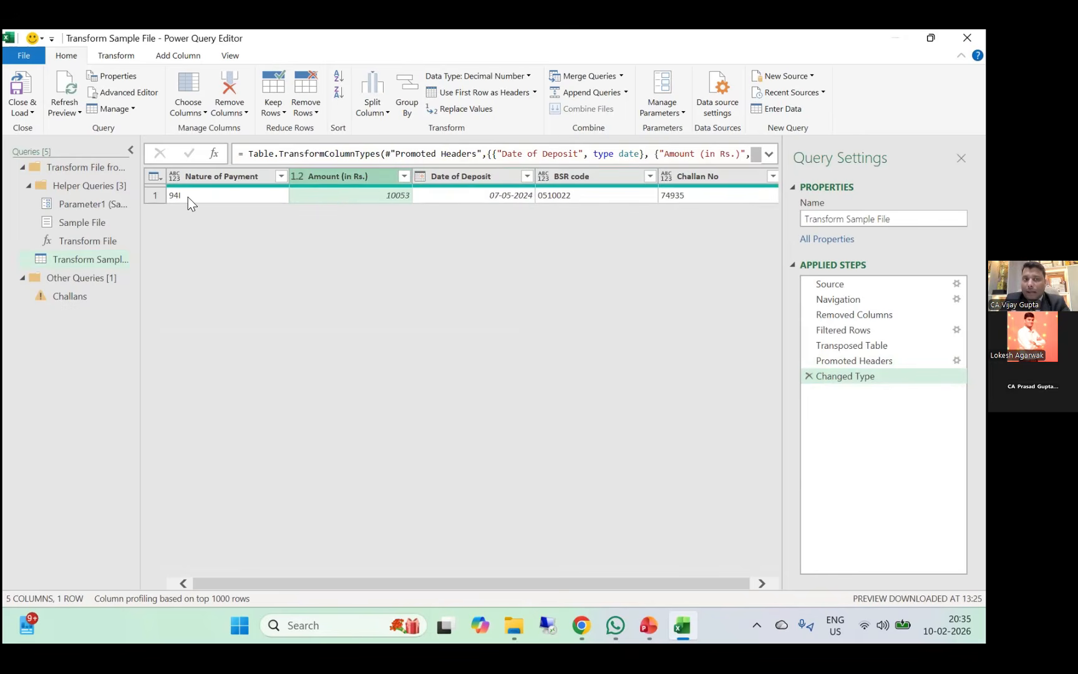
Delete the Changed Type step from the Challans query and check all columns of the combined table.
click(84, 261)
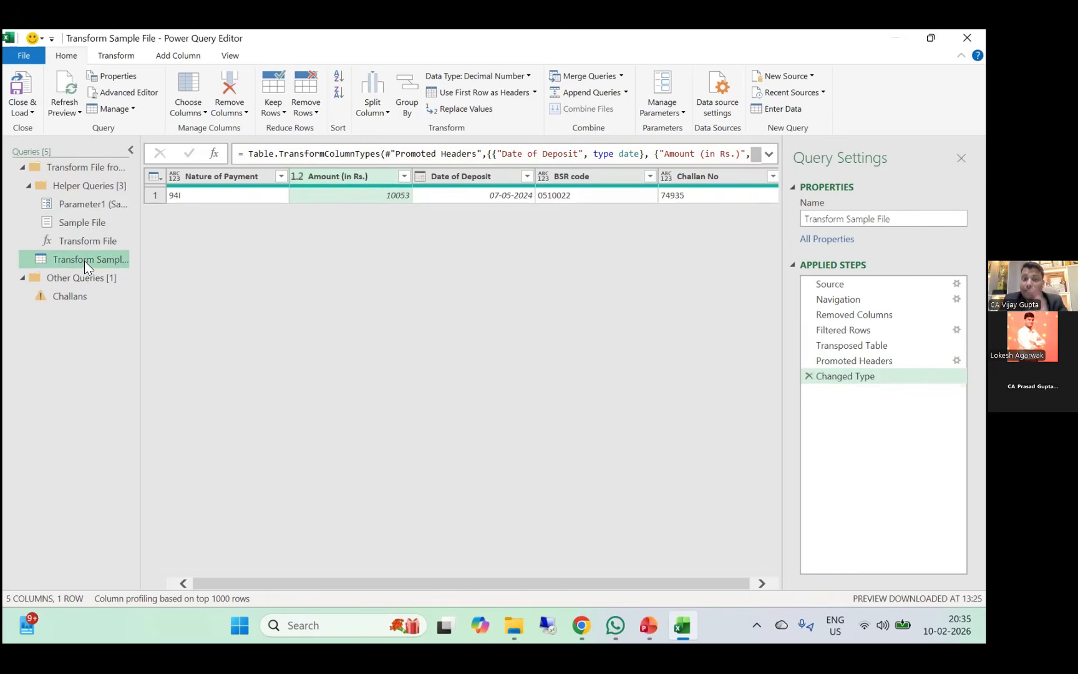
click(74, 301)
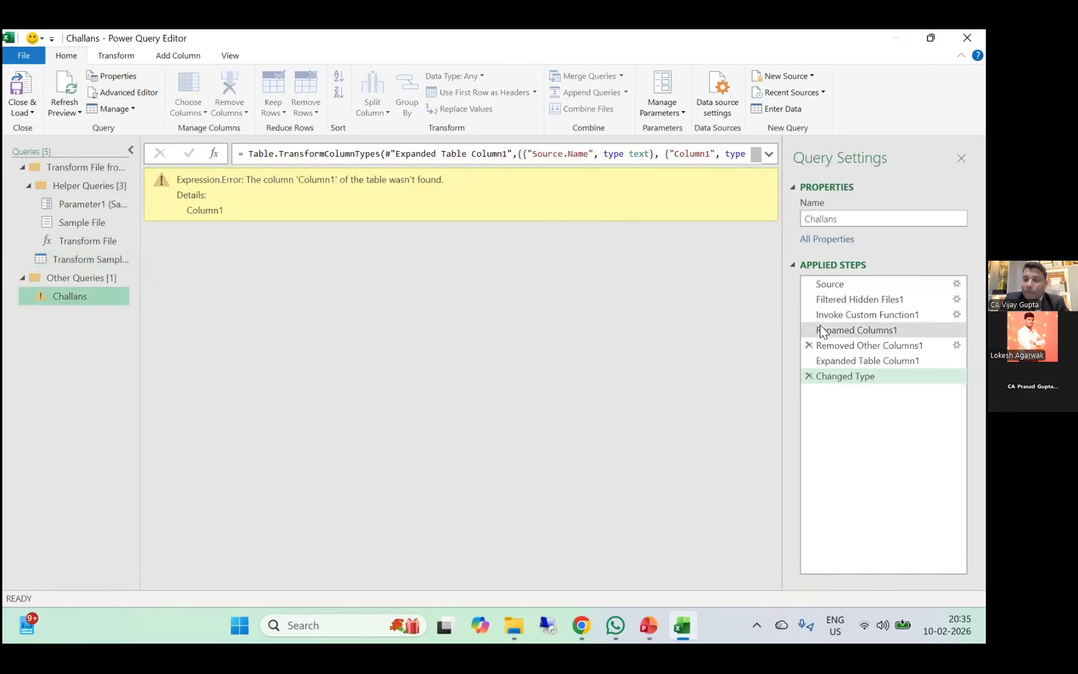
click(809, 377)
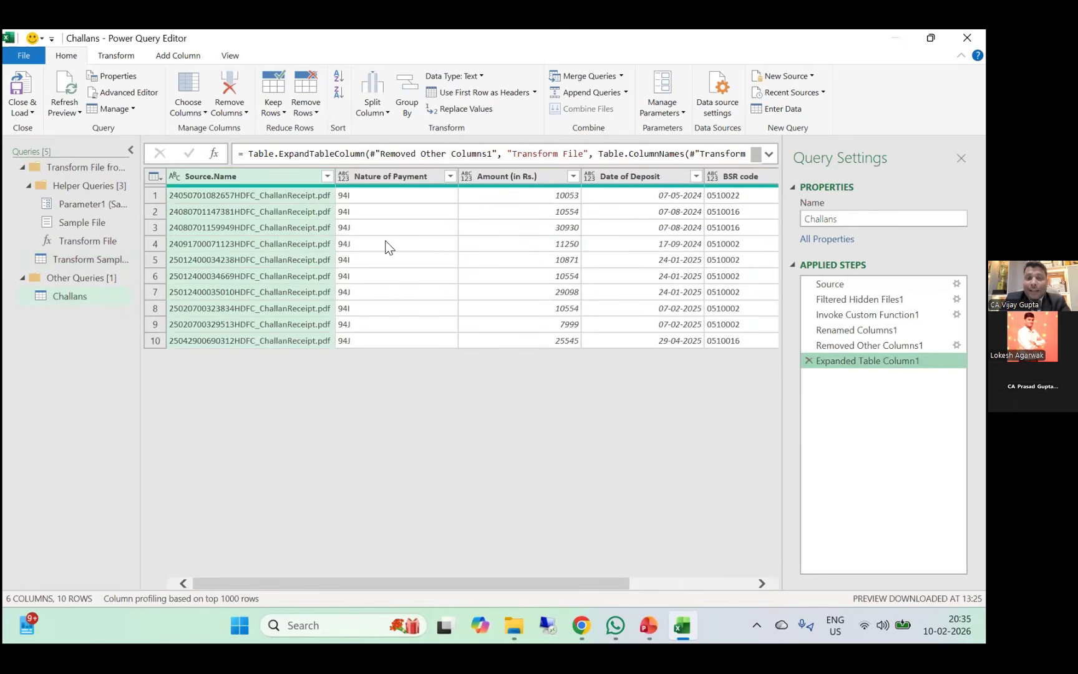
scroll(387, 246, right, 5)
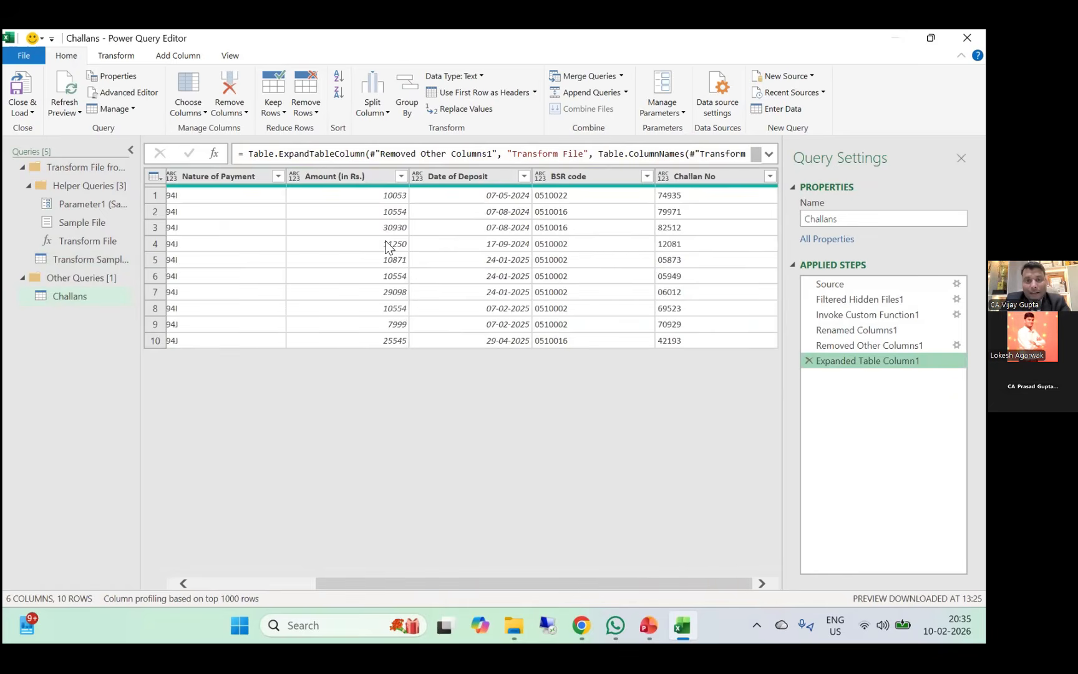
scroll(386, 246, left, 3)
scroll(244, 187, left, 2)
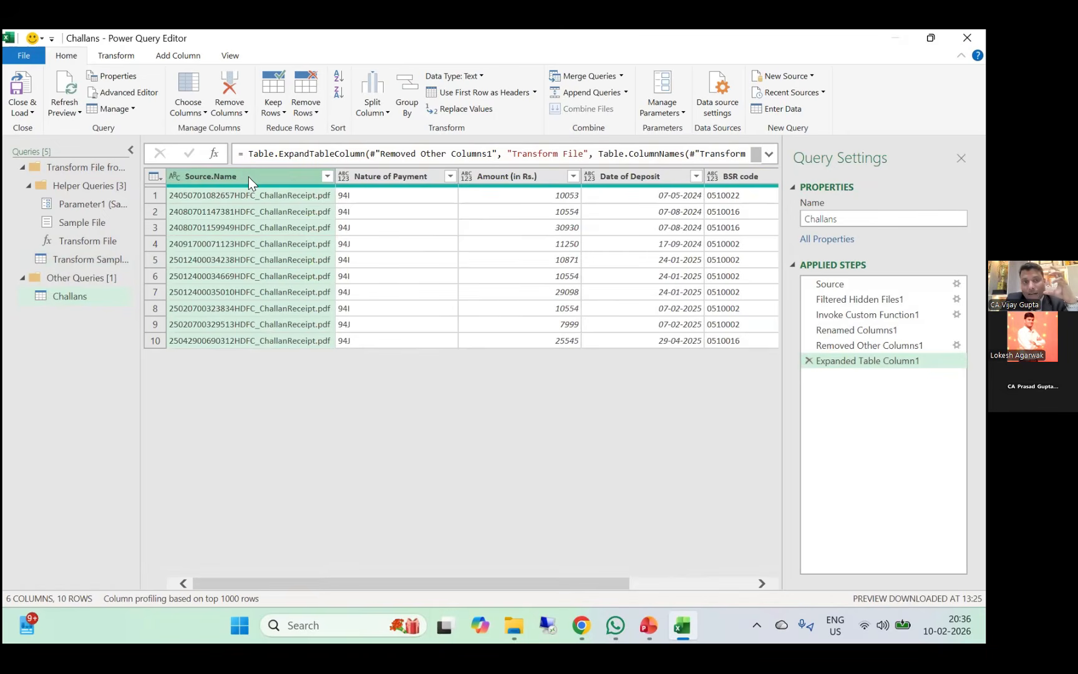
Remove the Source.Name column from the Challans query and load the result into an Excel worksheet.
right_click(248, 177)
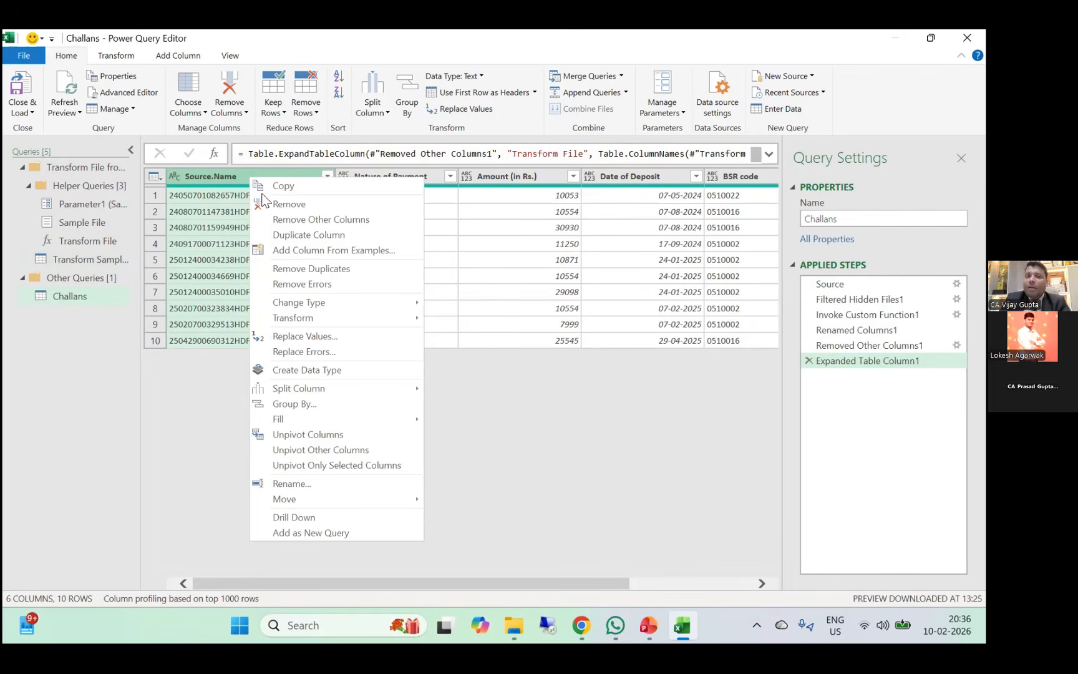
click(263, 205)
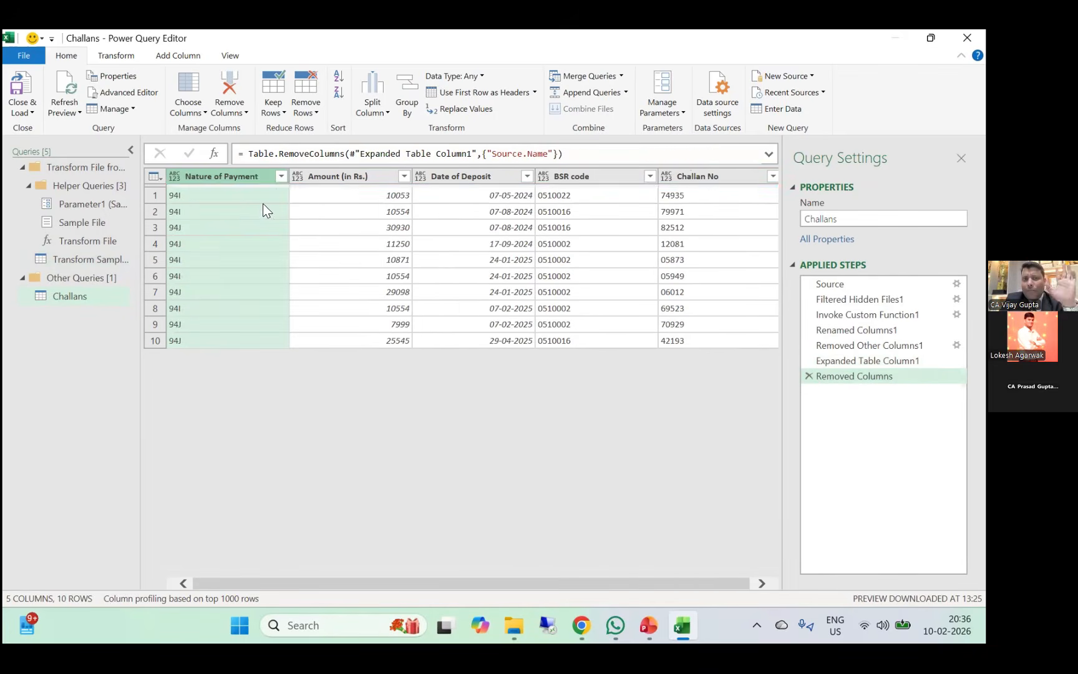
click(22, 89)
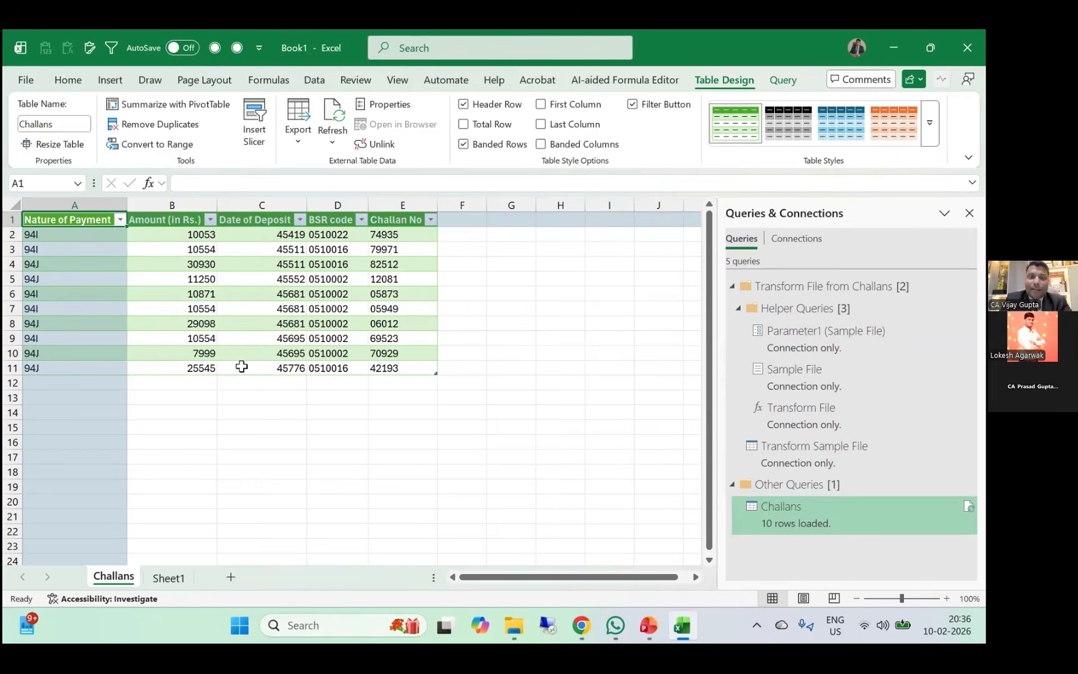
In File Explorer, move all challan PDFs except the first two from the Challans folder to its parent folder TDS Challans Import.
key(alt+Tab)
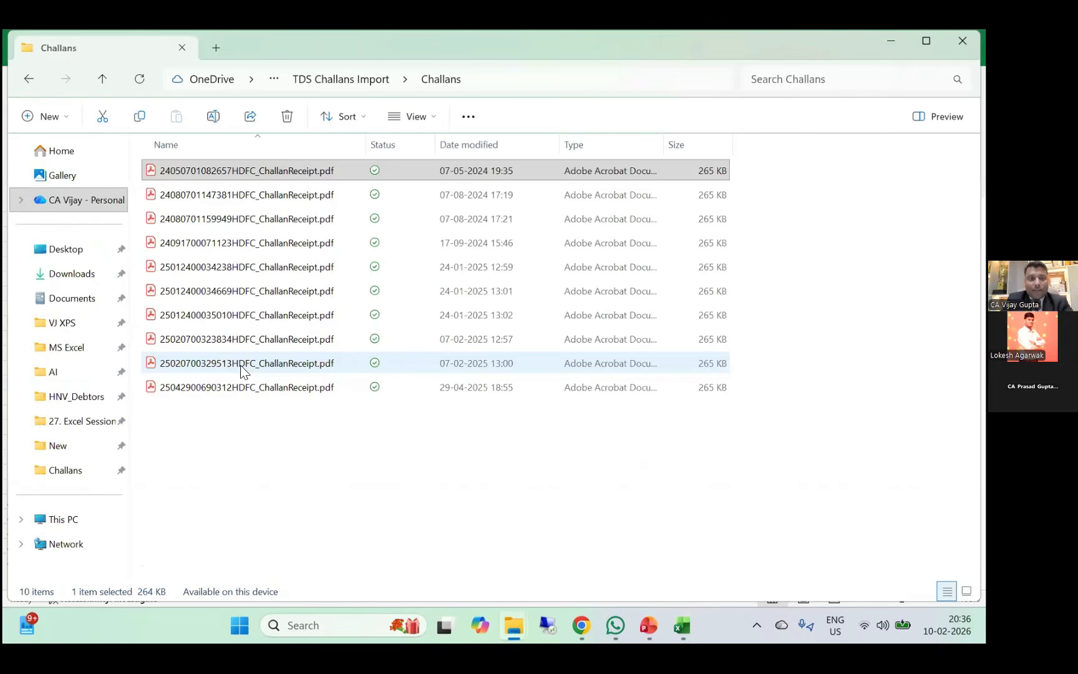
key(Down)
key(Down)
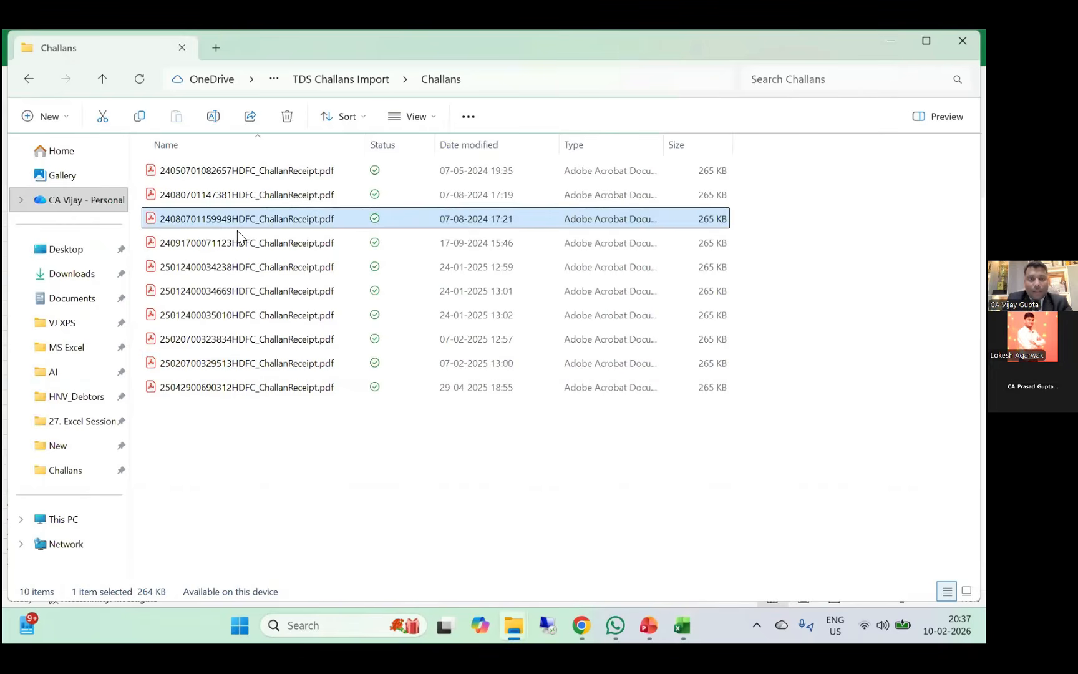
key(shift+Down)
key(shift+Down)
key(shift+Down)
key(shift+Down)
key(shift+Down)
key(shift+Down)
key(shift+Down)
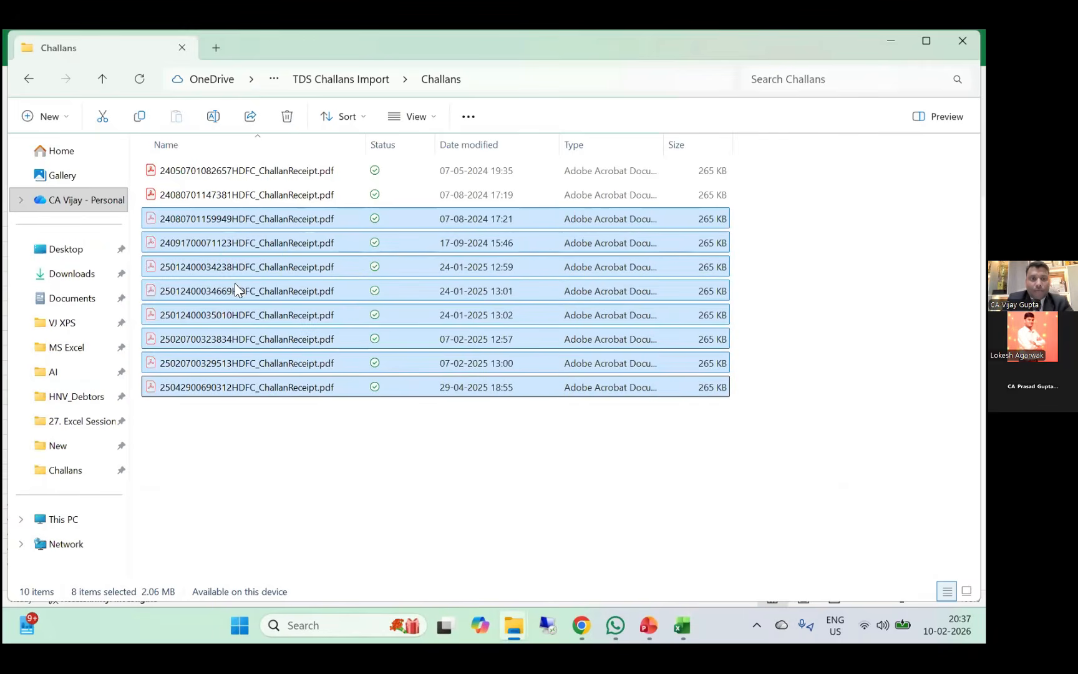
key(BackSpace)
key(ctrl+v)
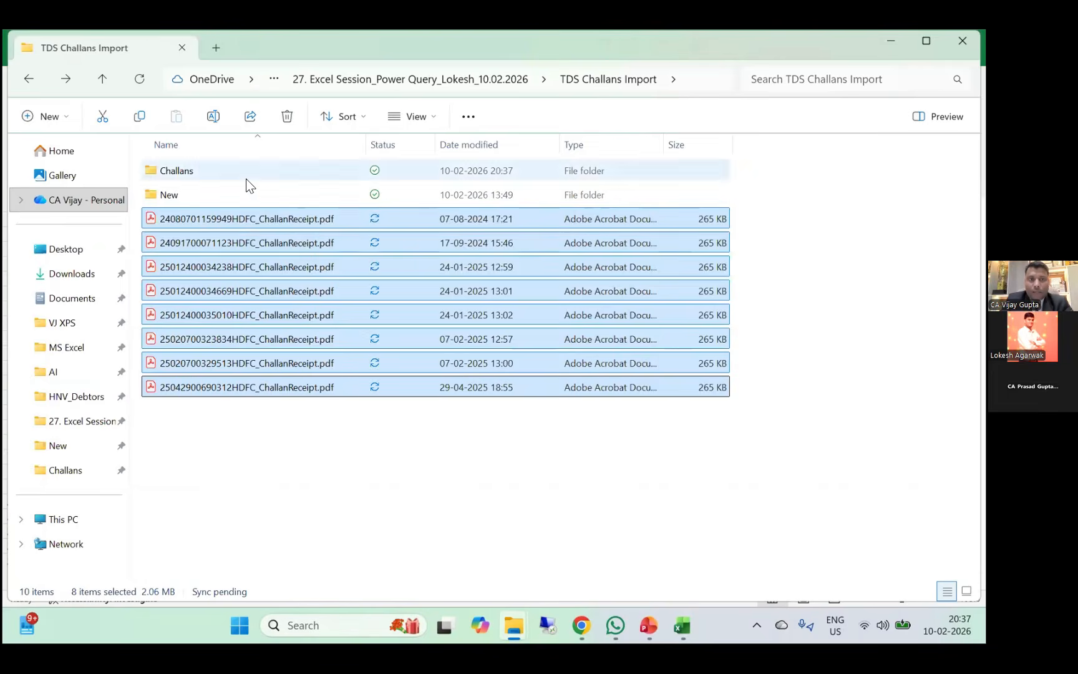
Reopen the Challans folder, then switch back to Excel and refresh the loaded Challans table.
double_click(248, 178)
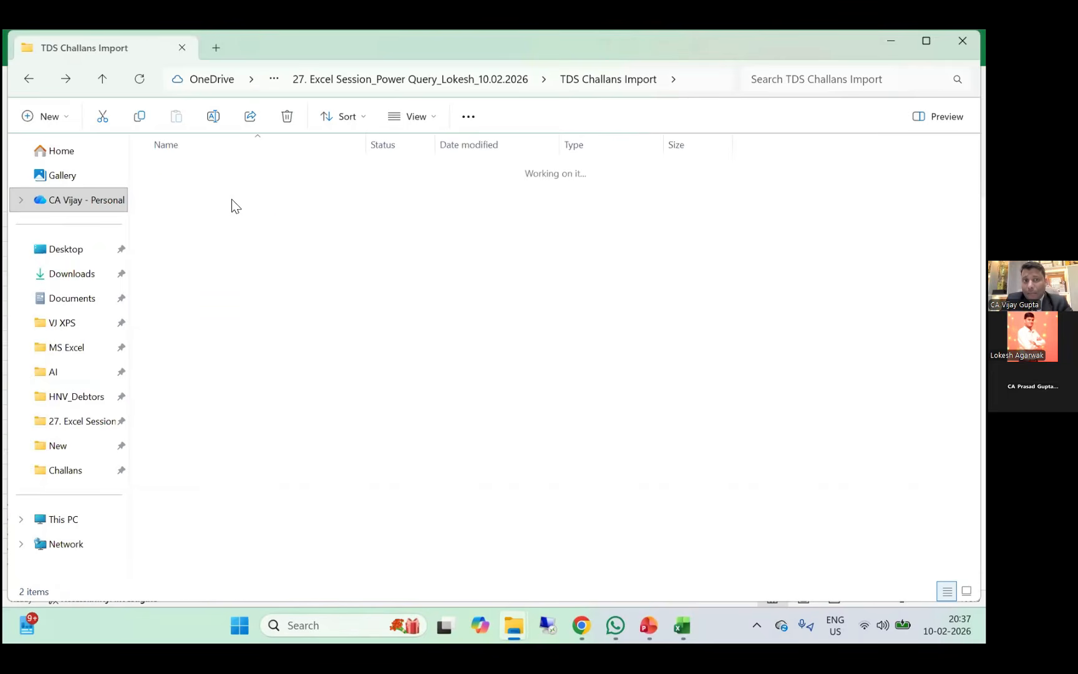
key(alt+Tab)
right_click(213, 279)
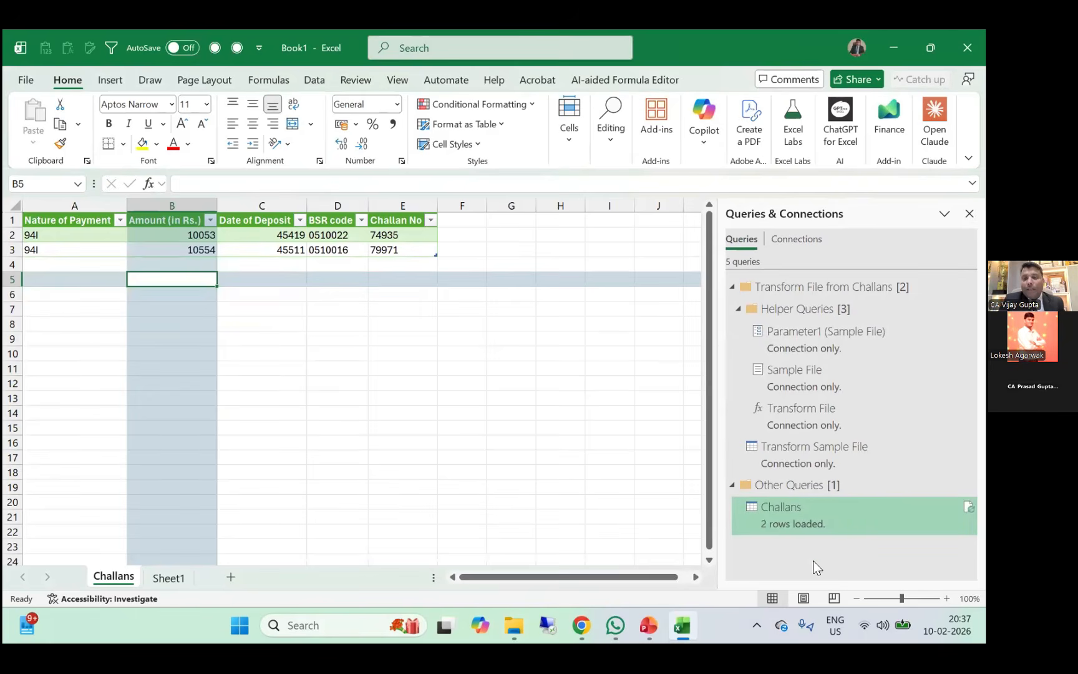
Open the Challans query for editing and set Date of Deposit to Date and Amount (in Rs.) to Decimal Number.
right_click(802, 514)
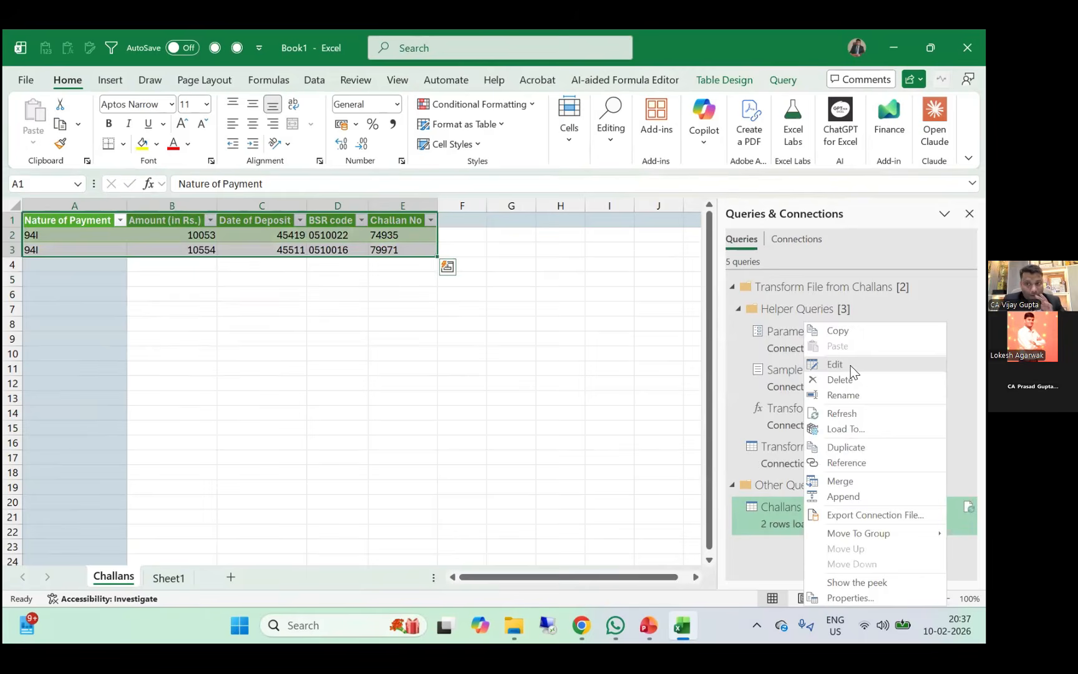
click(852, 370)
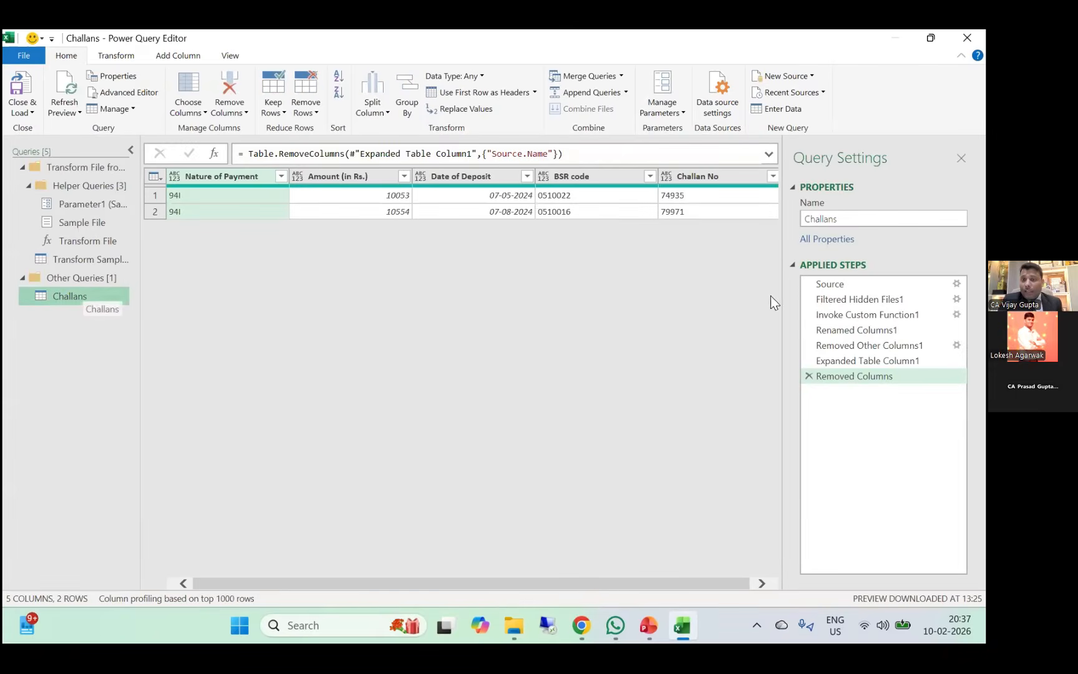
click(421, 177)
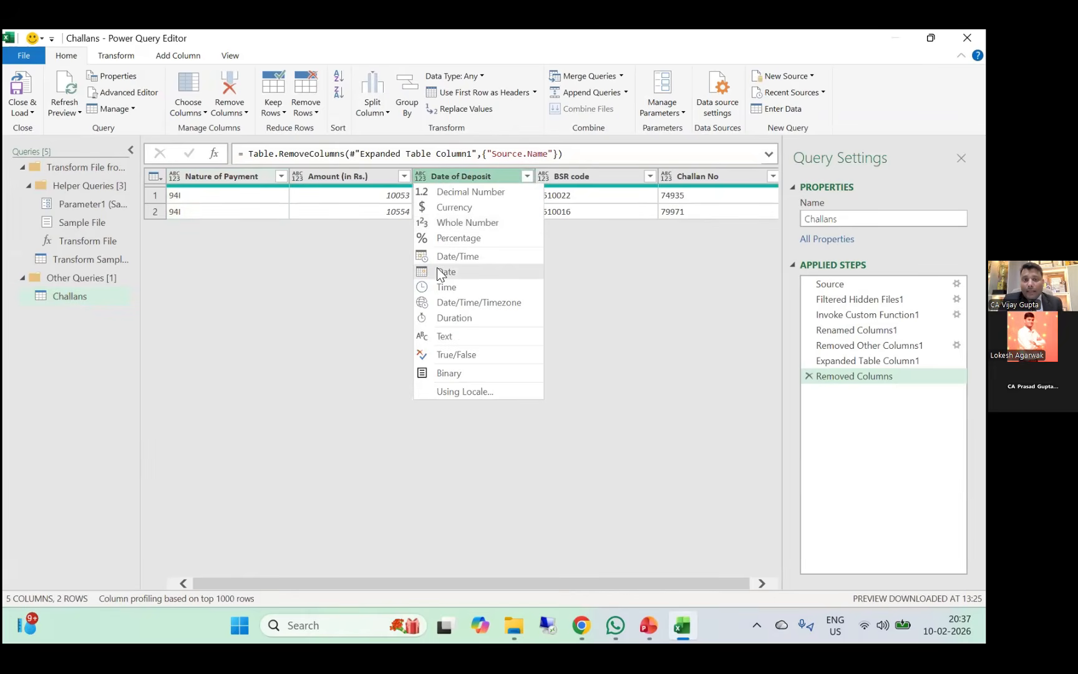
key(Return)
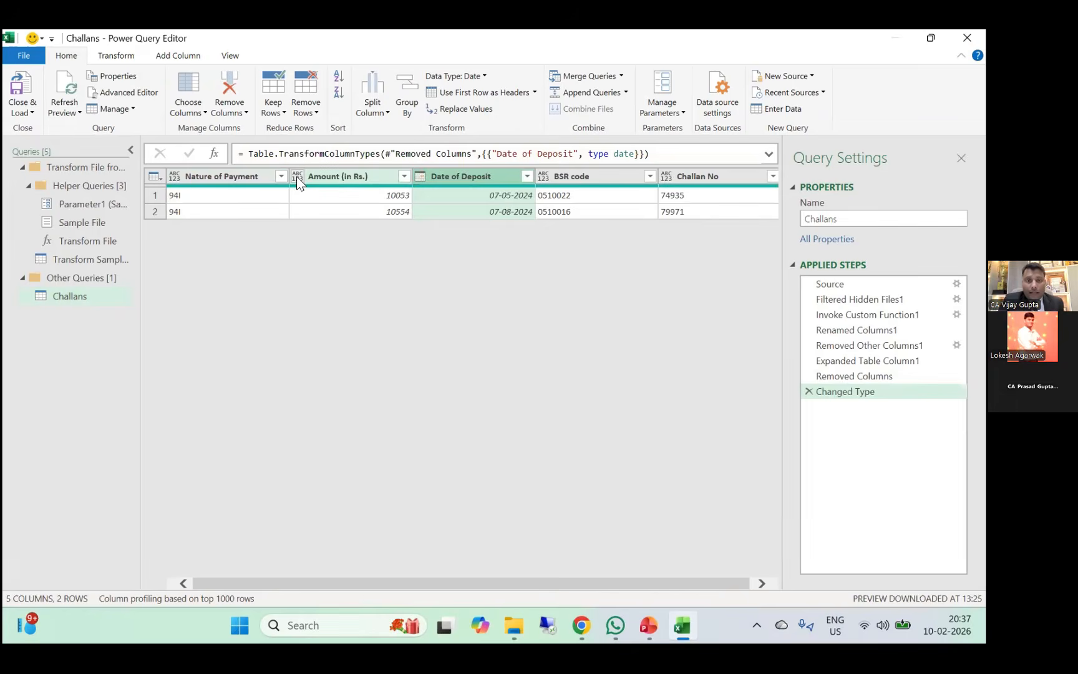
click(296, 179)
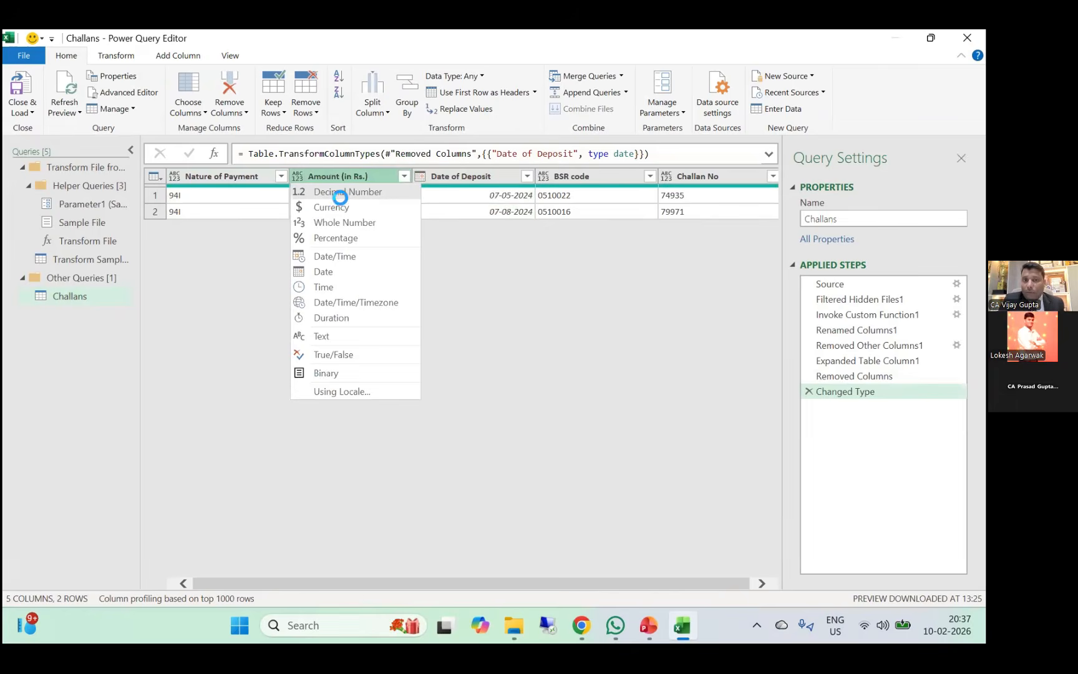
click(340, 199)
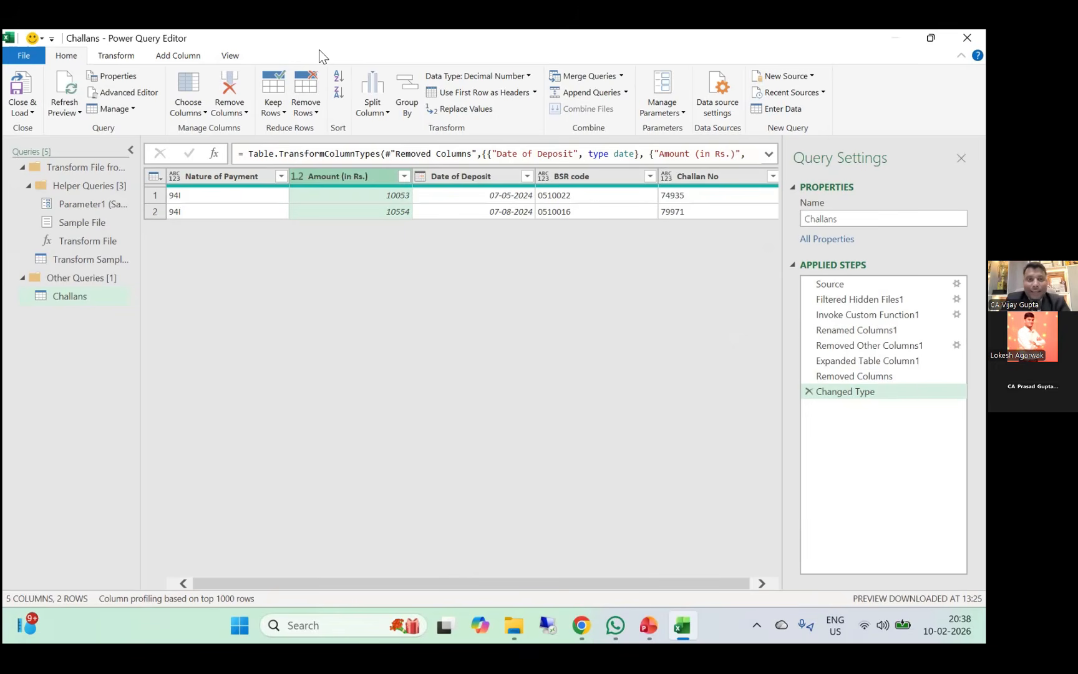
Examine the hard-coded folder path of the Challans query in its full M code and in its Source step formula.
click(231, 56)
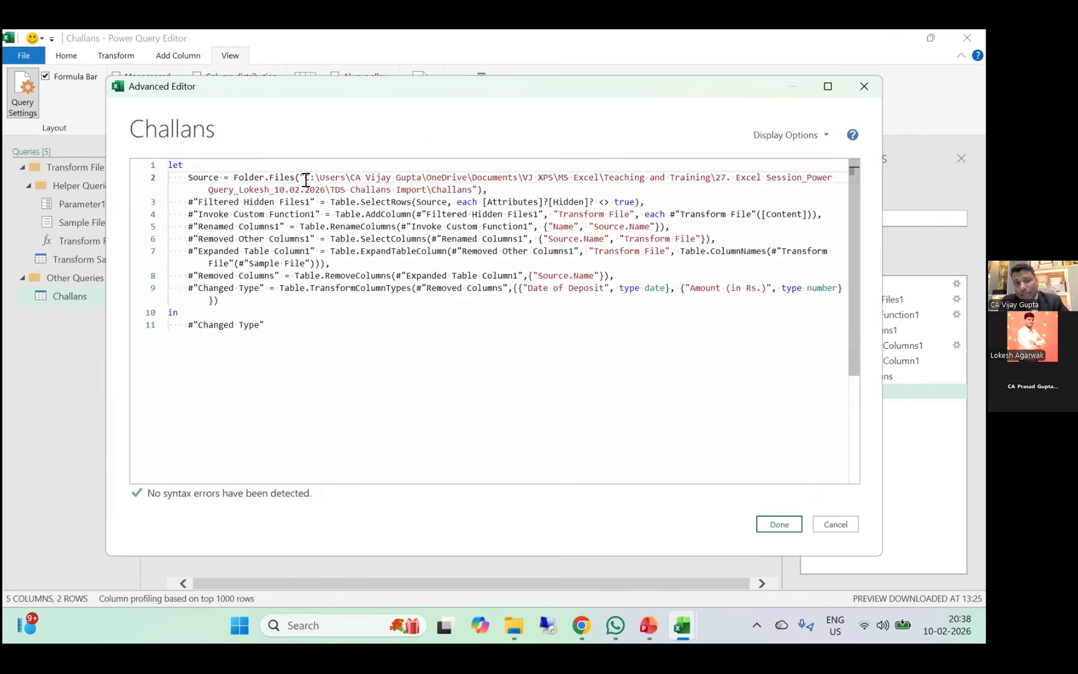
drag(305, 178, 357, 177)
drag(447, 187, 474, 189)
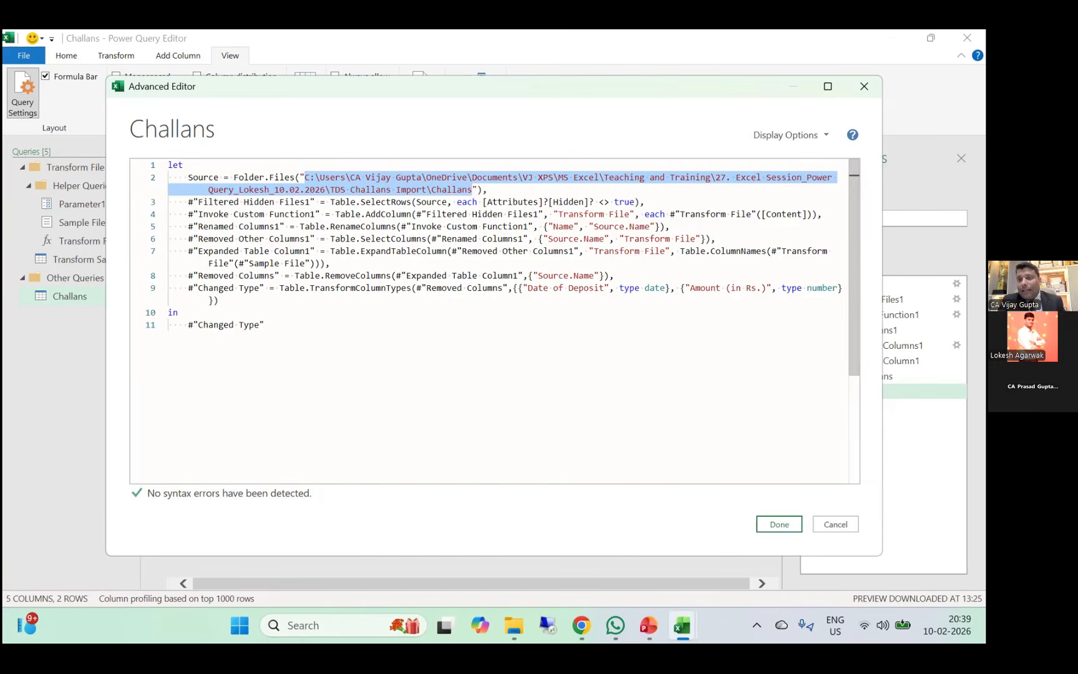
click(863, 87)
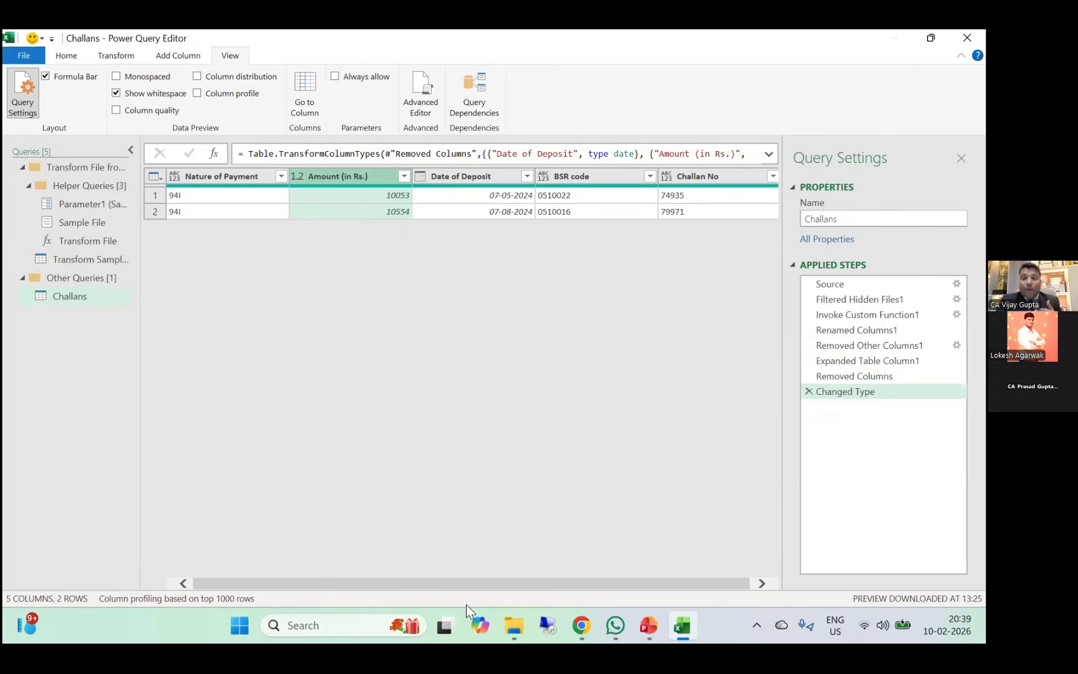
click(889, 284)
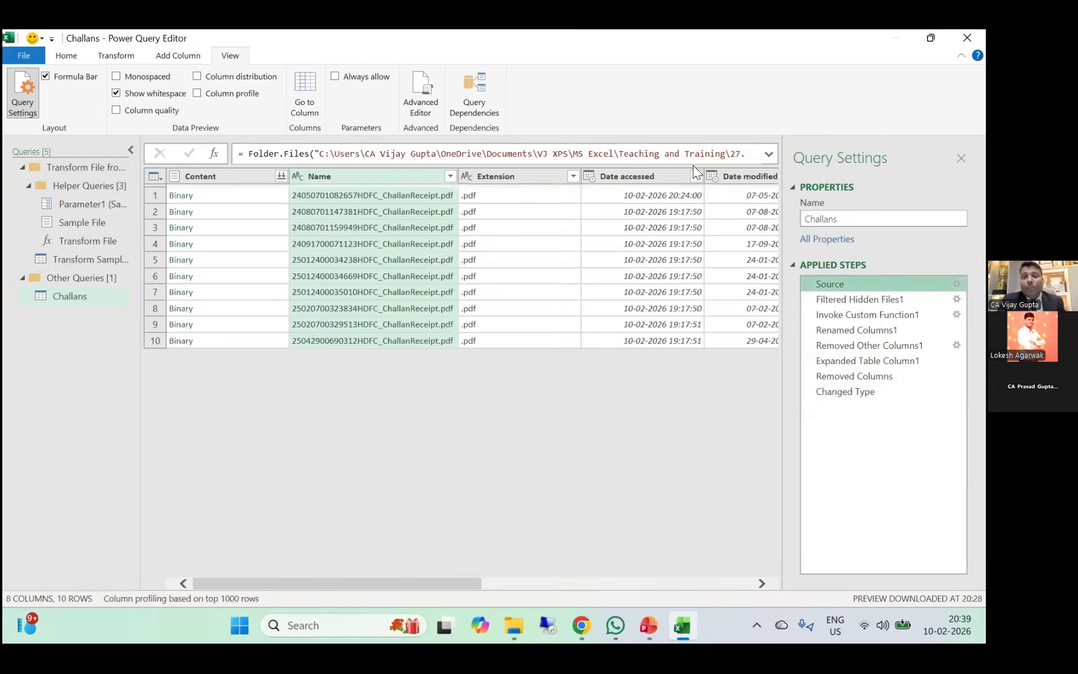
click(769, 153)
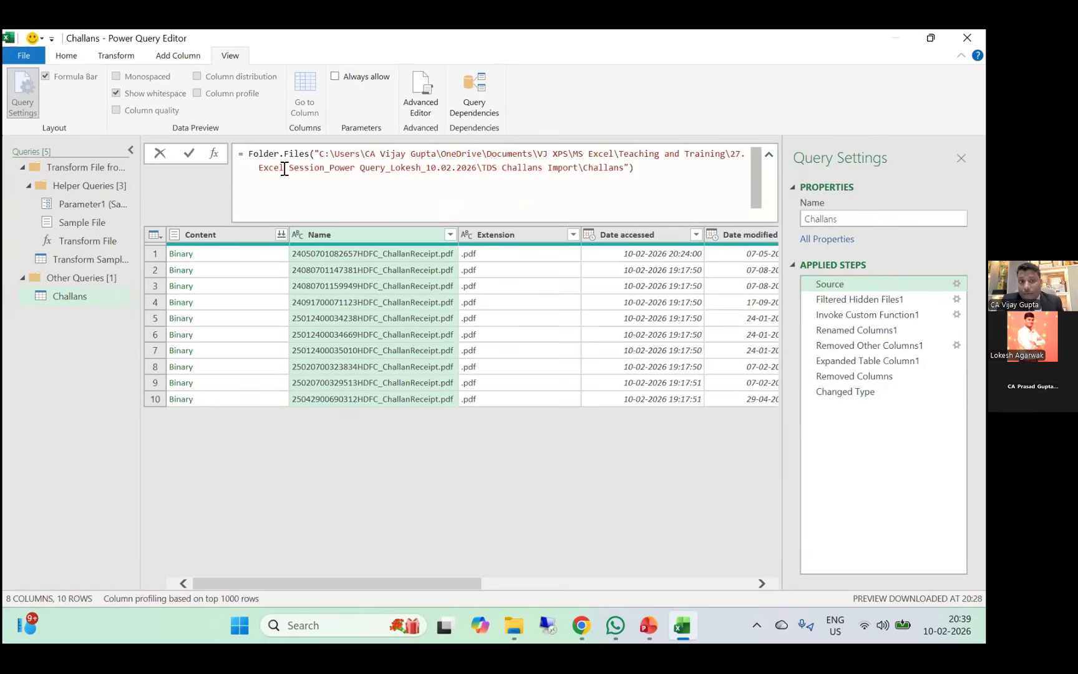
Examine the folder path in the Source step of the Sample File query and the available parameter commands.
click(77, 222)
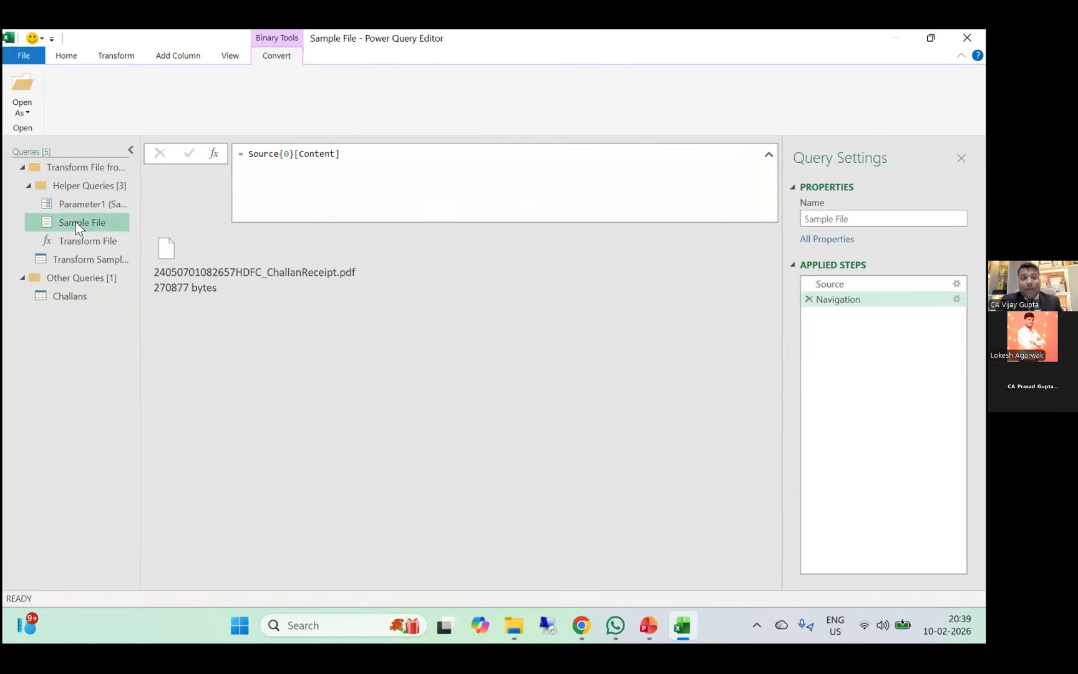
click(85, 203)
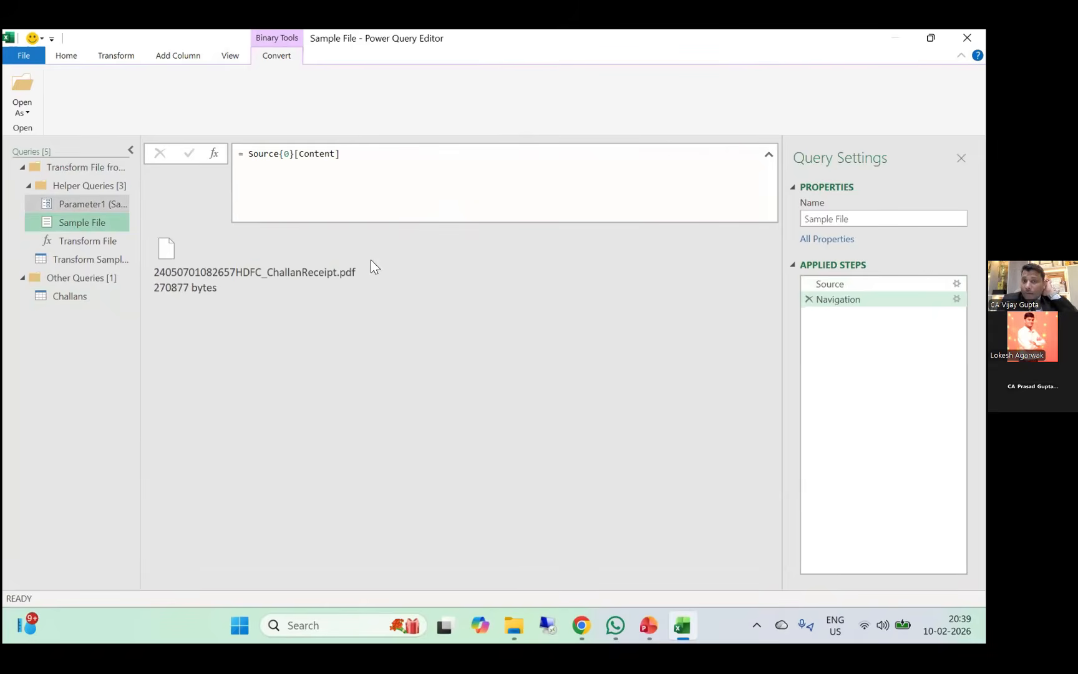
click(95, 223)
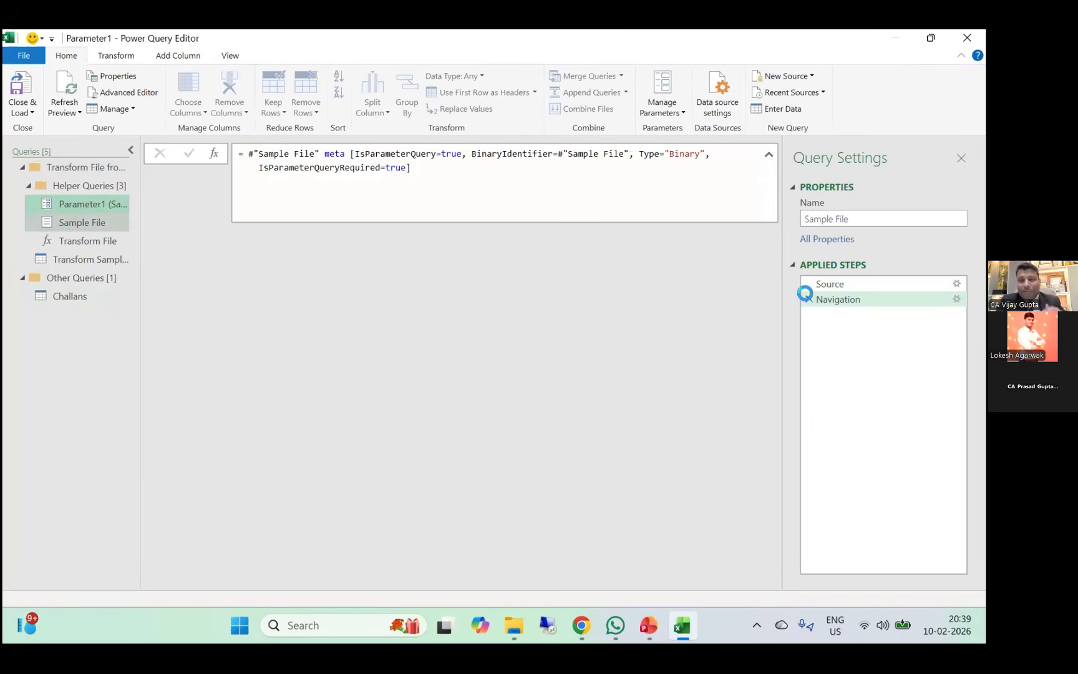
click(874, 285)
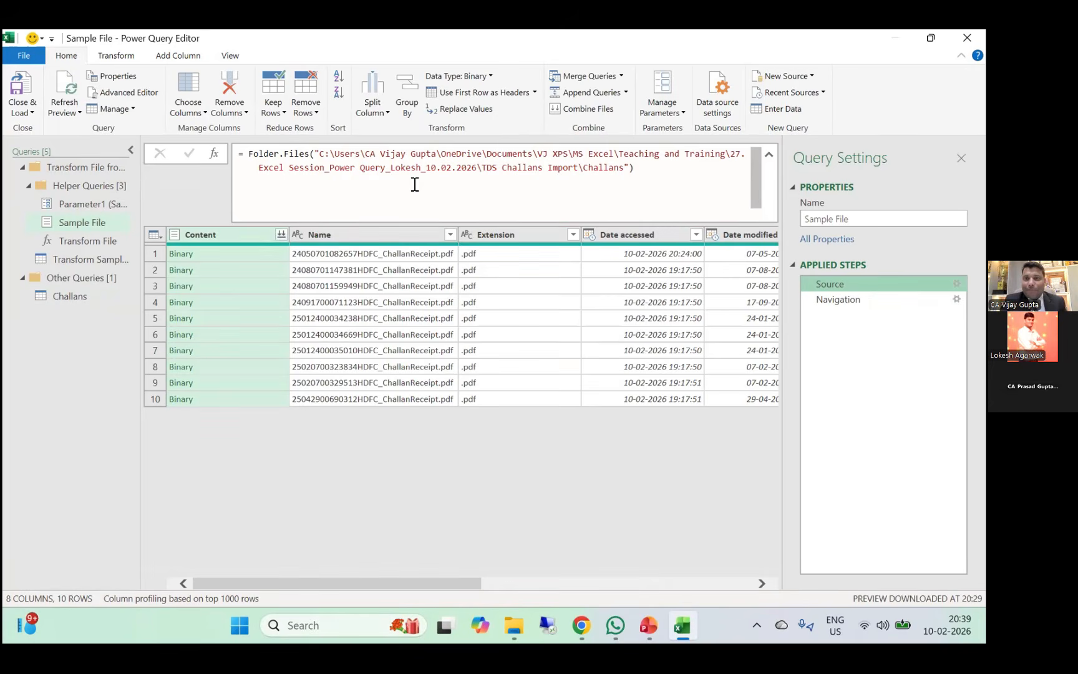
click(661, 112)
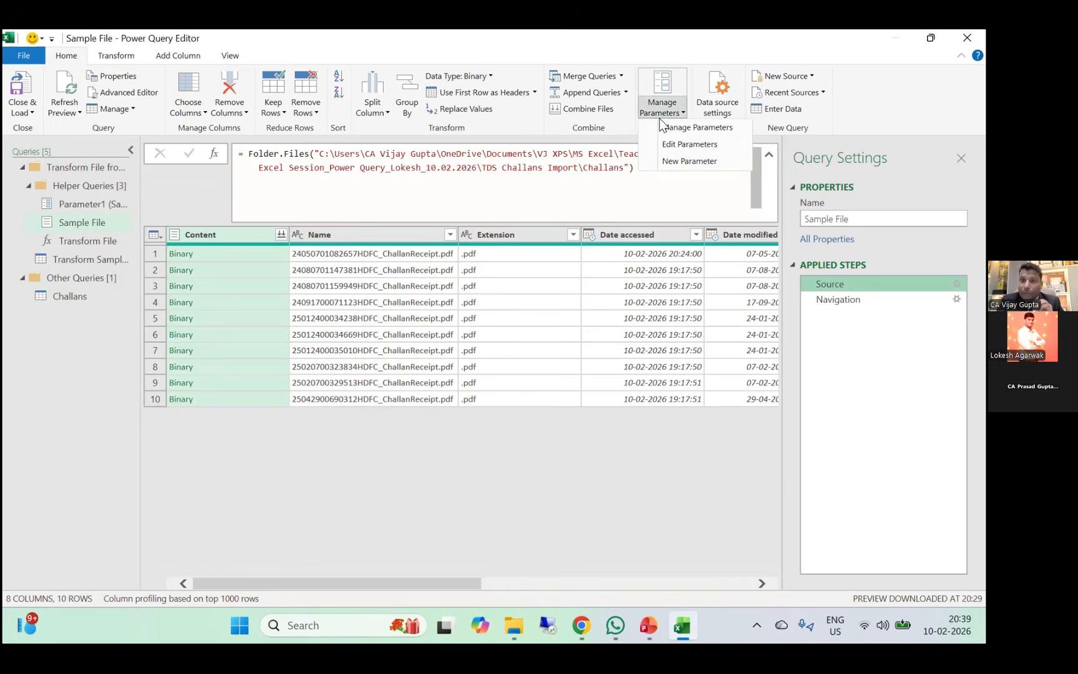
click(12, 423)
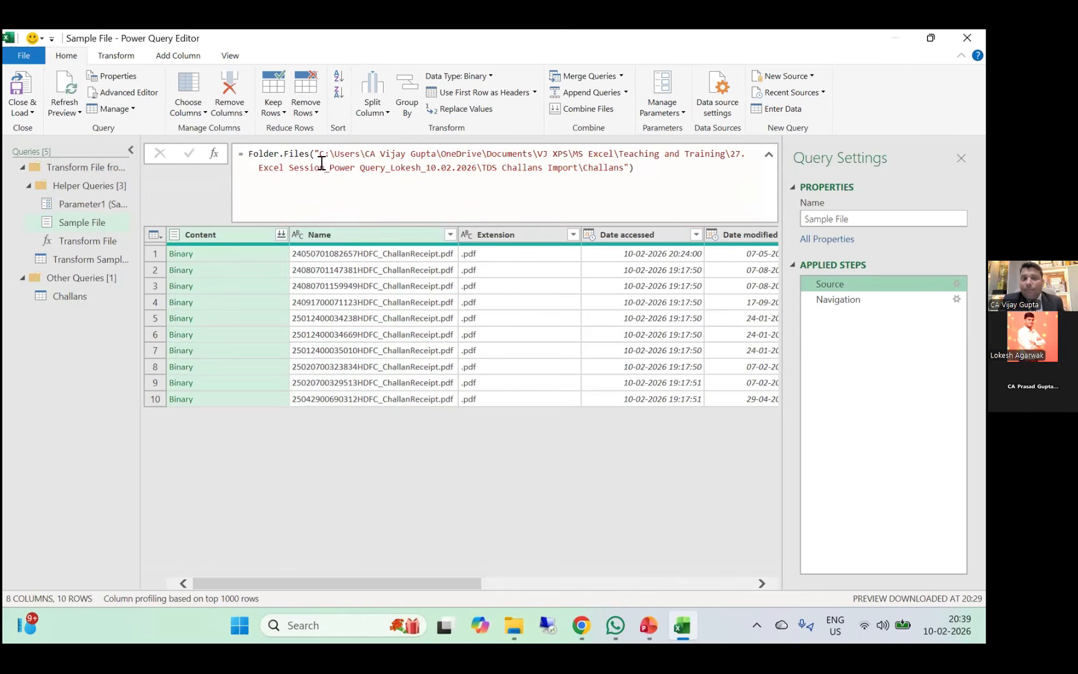
Start a new query parameter and copy the path of the New folder inside TDS Challans Import from File Explorer.
click(670, 111)
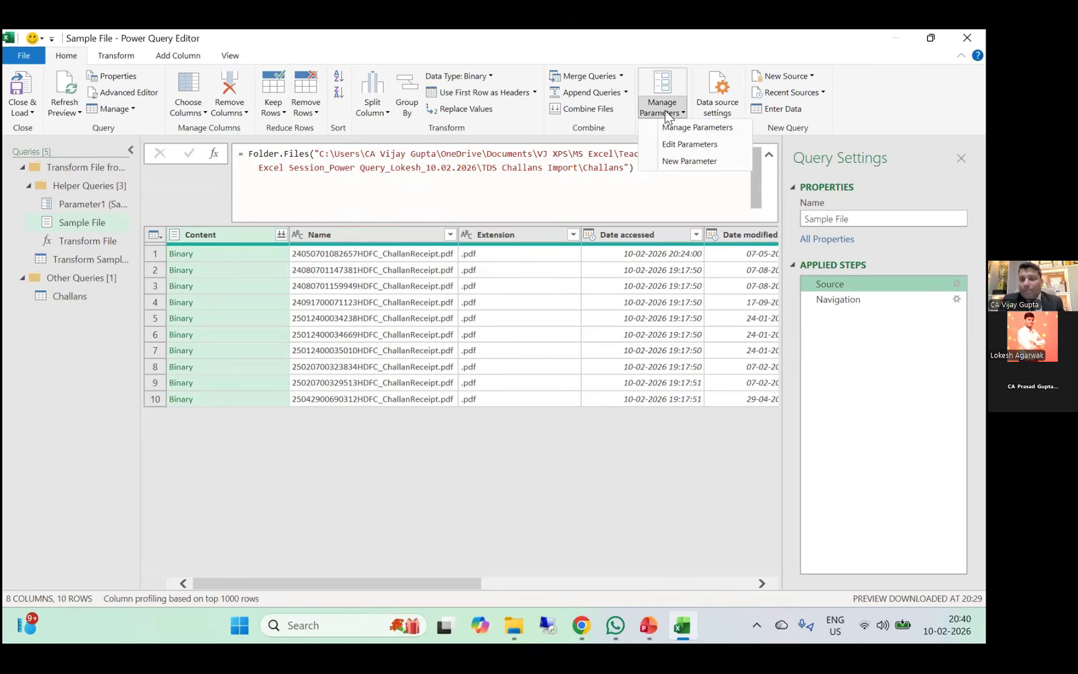
click(662, 164)
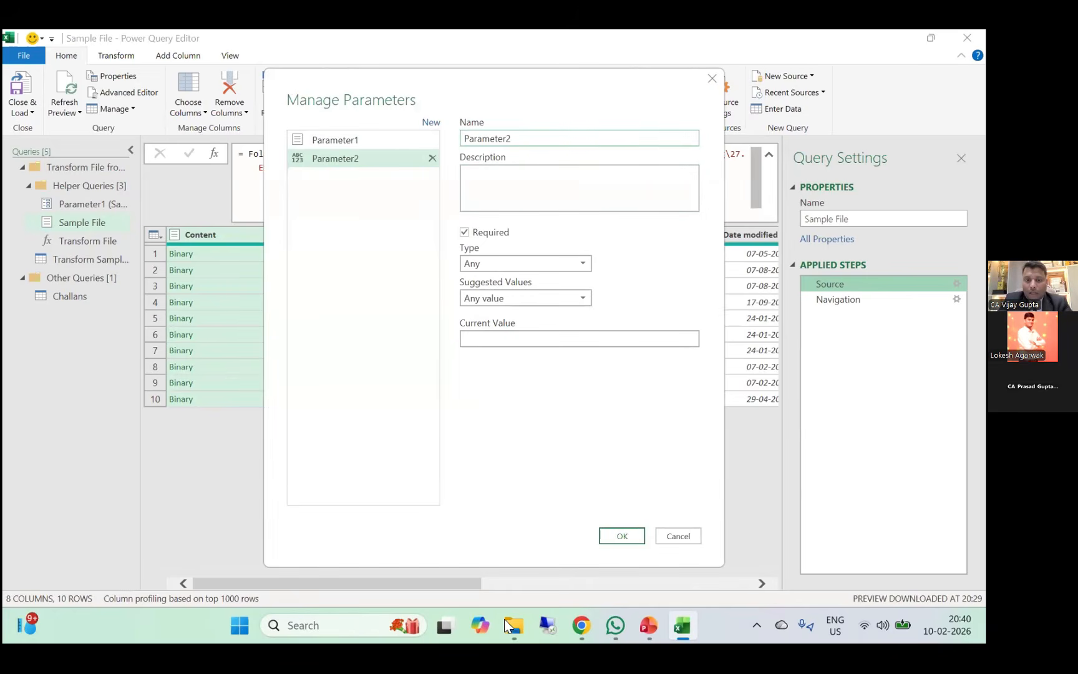
mouse_move(514, 626)
click(579, 549)
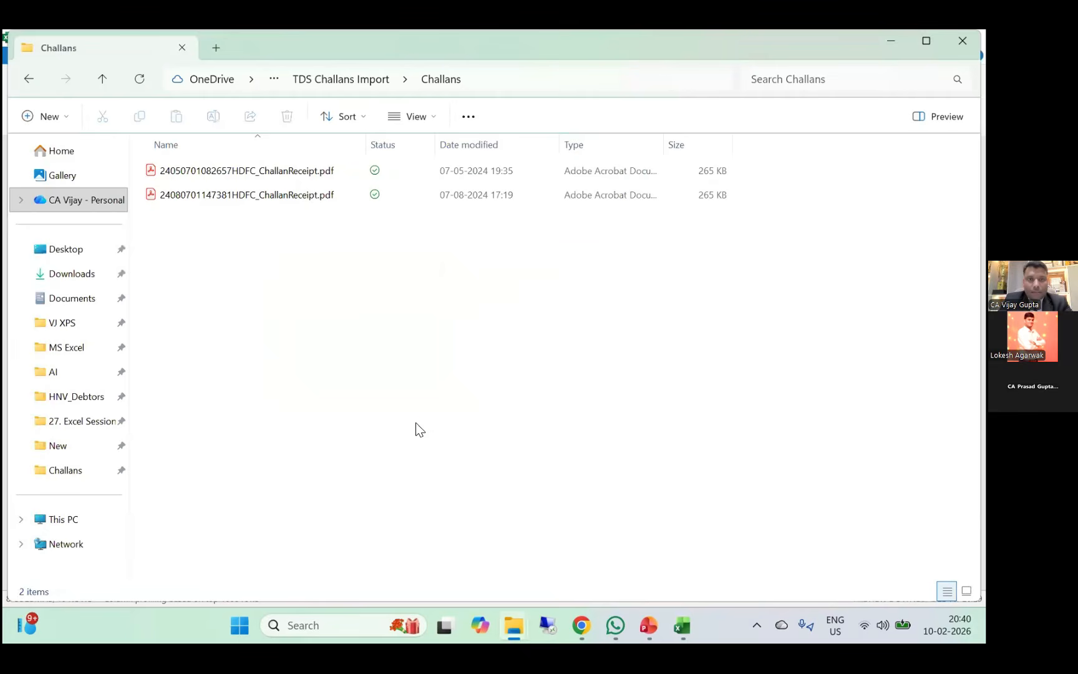
key(ctrl+z)
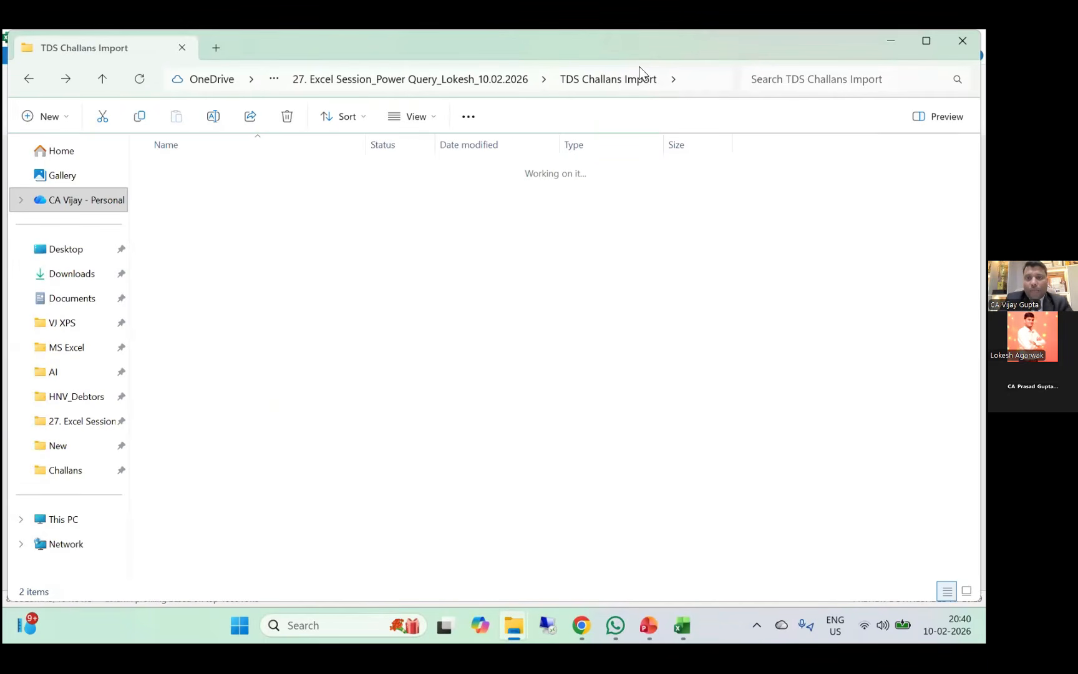
click(672, 91)
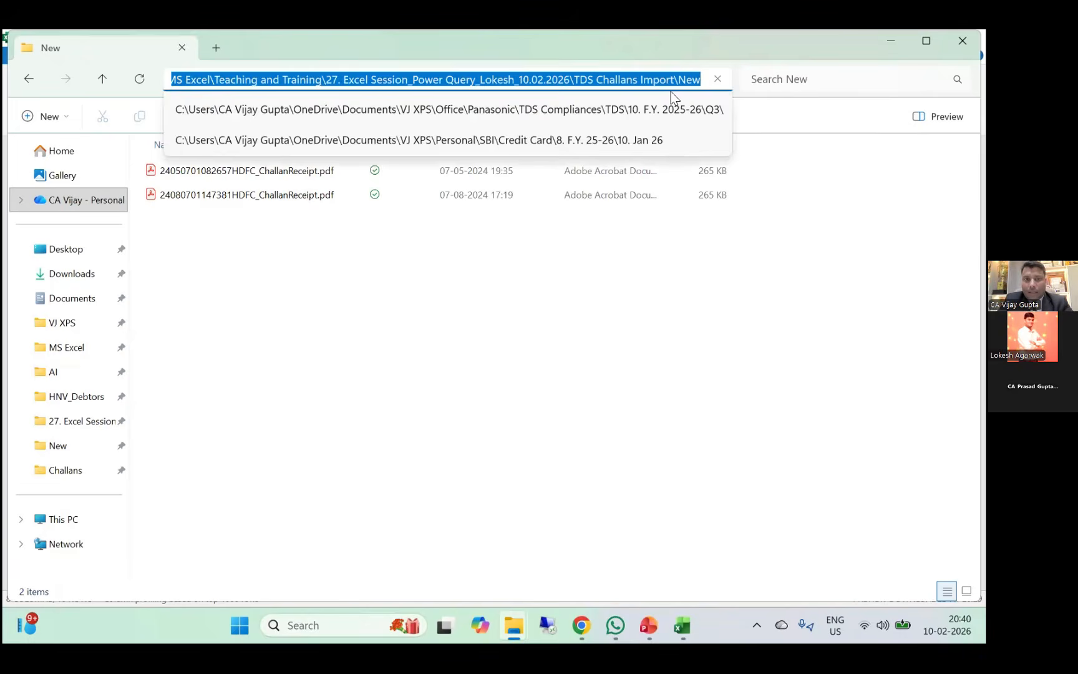
key(alt+Tab)
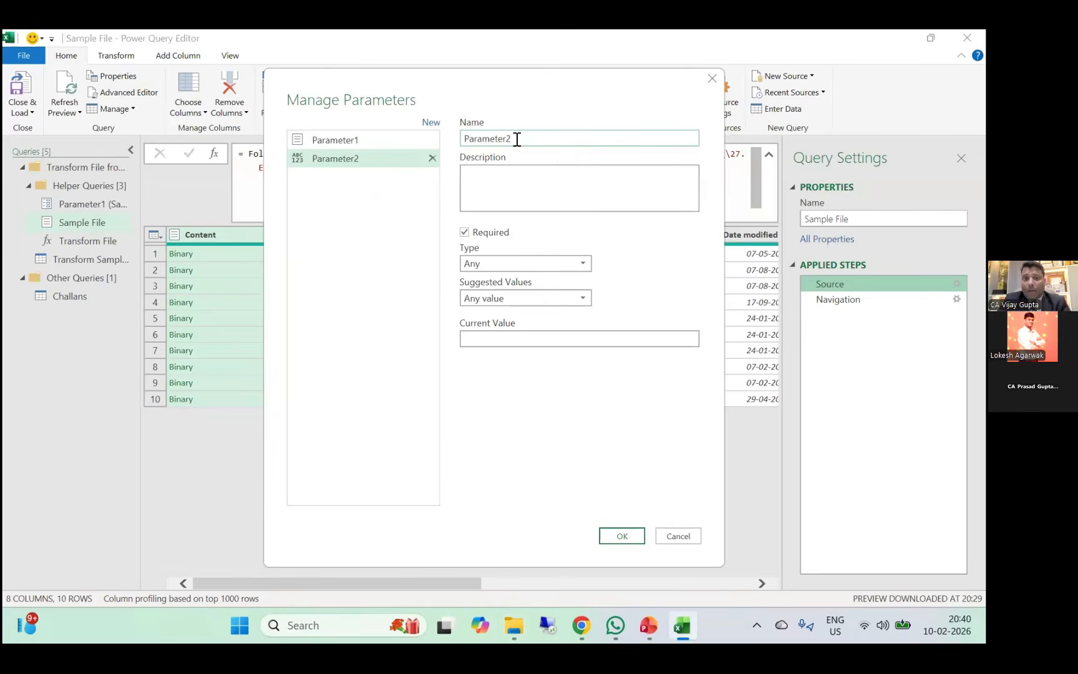
Name the parameter Path, paste the copied New folder path as its current value, and create it.
double_click(517, 139)
text(Path)
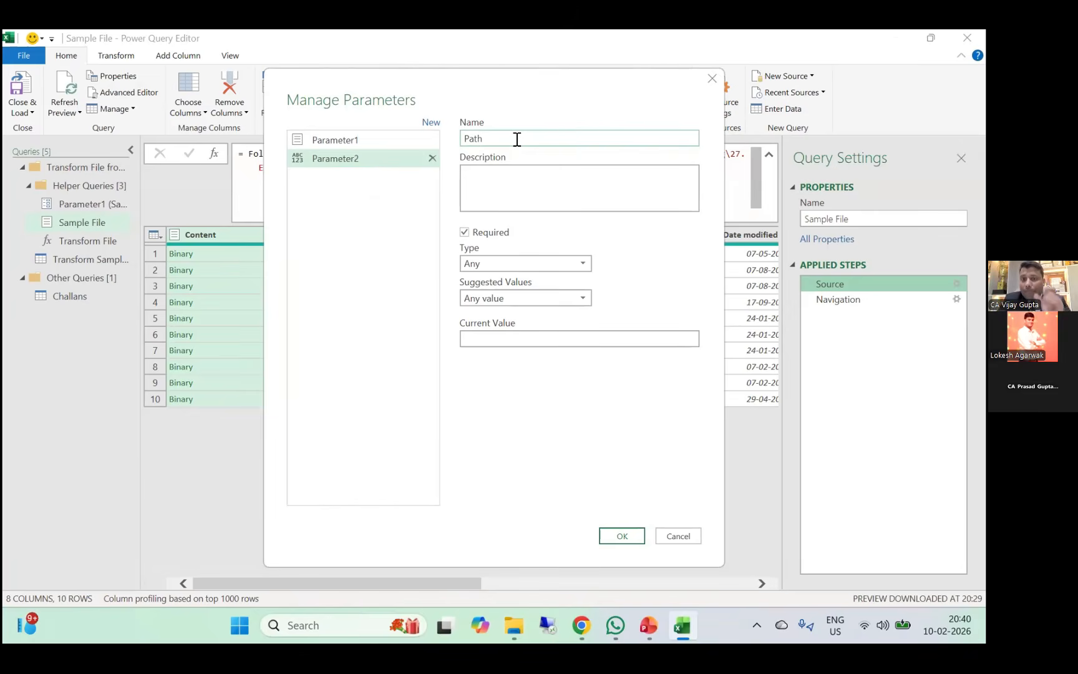
click(493, 339)
key(ctrl+v)
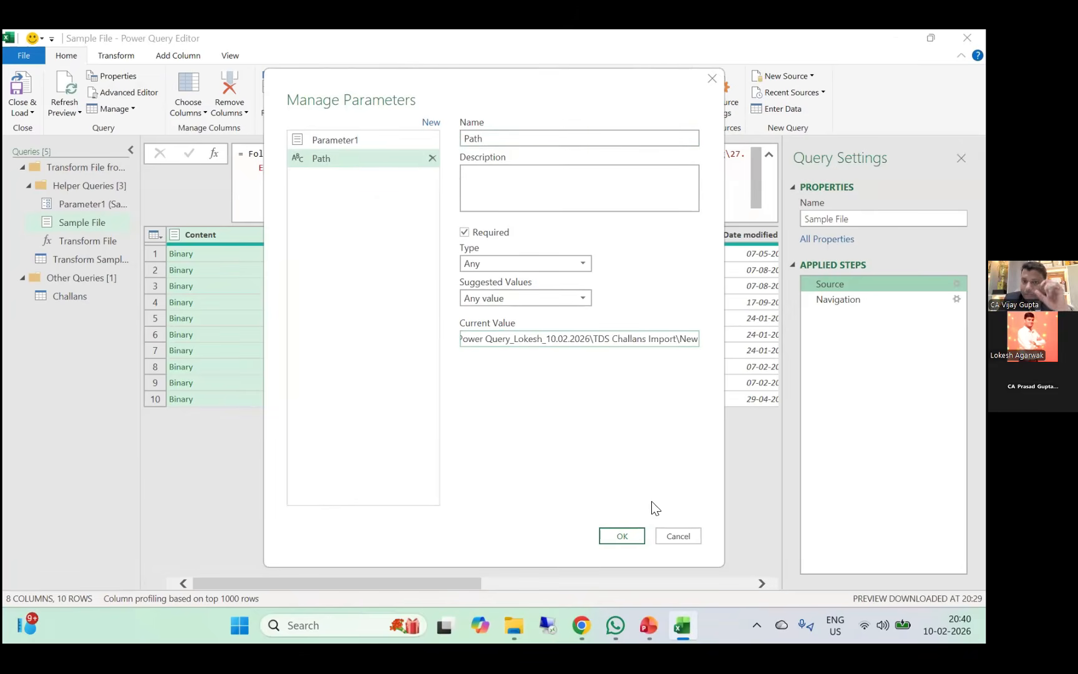
click(626, 539)
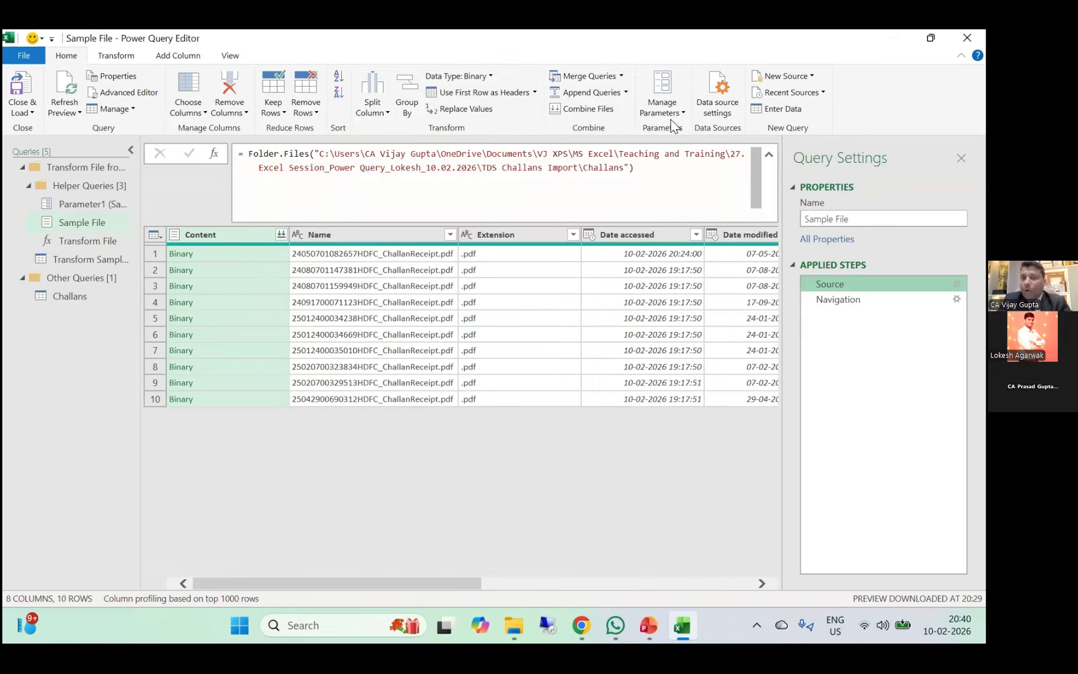
Replace the hard-coded folder path in the Sample File query's Source step with the Path parameter, giving Folder.Files(Path).
click(674, 113)
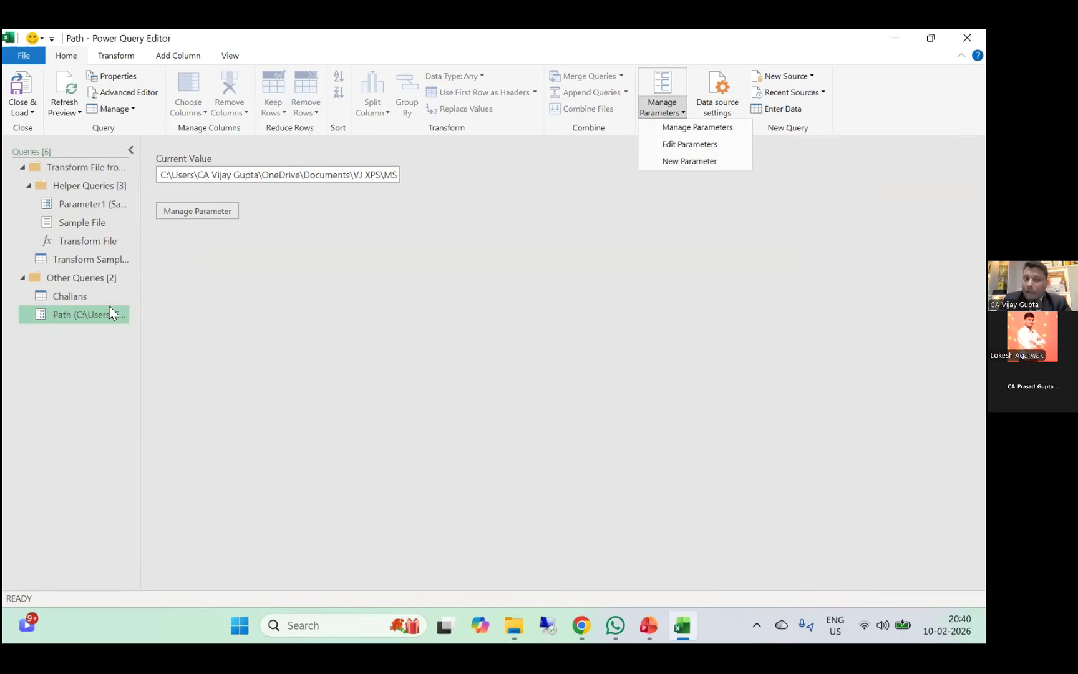
click(98, 222)
click(86, 223)
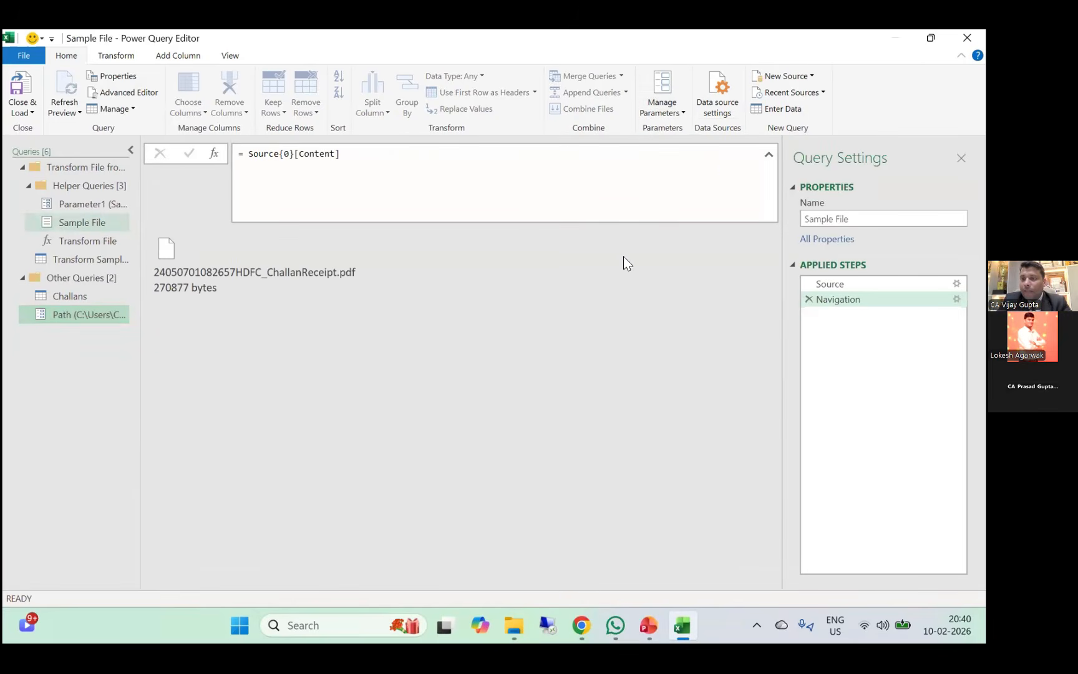
click(830, 284)
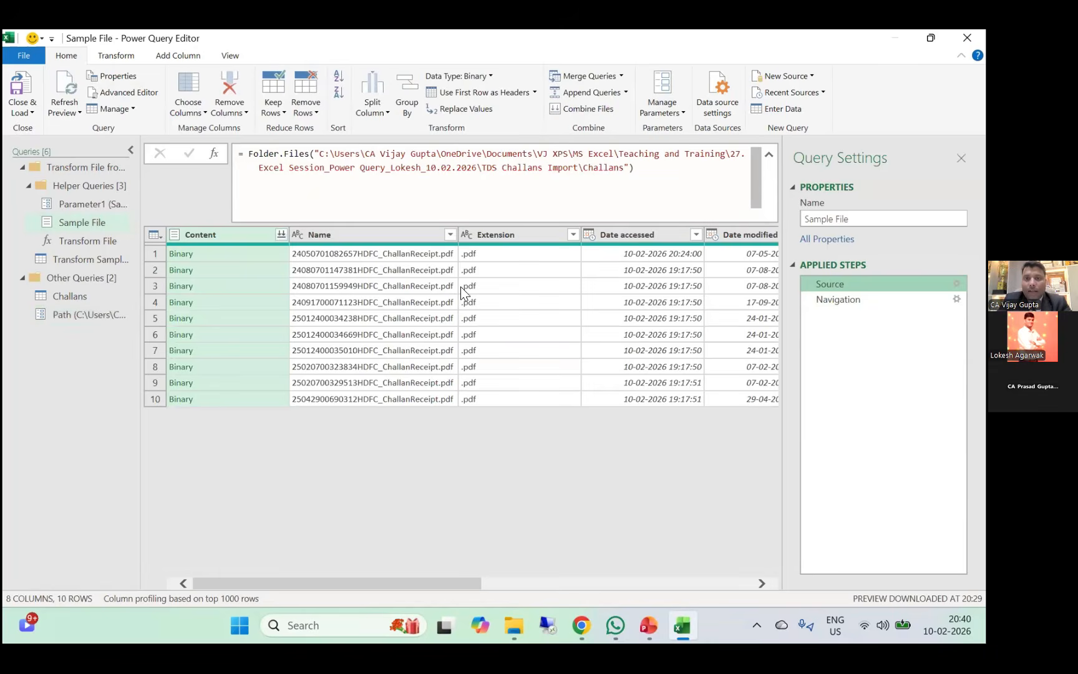
click(628, 167)
shift+click(320, 153)
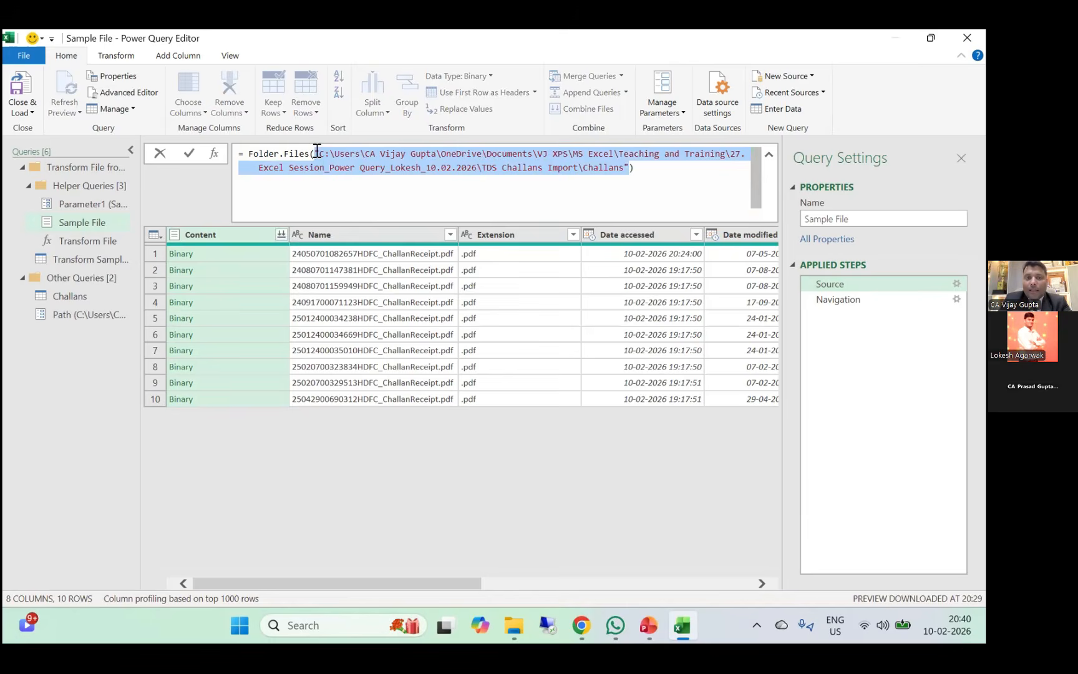
text(Pa)
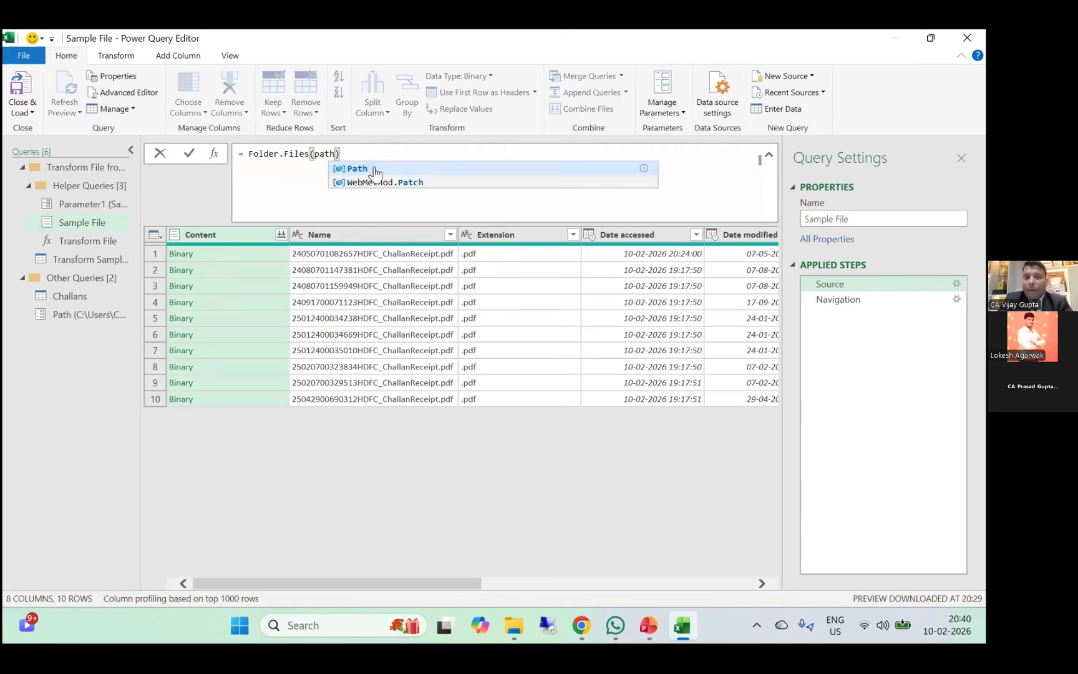
click(373, 167)
click(193, 153)
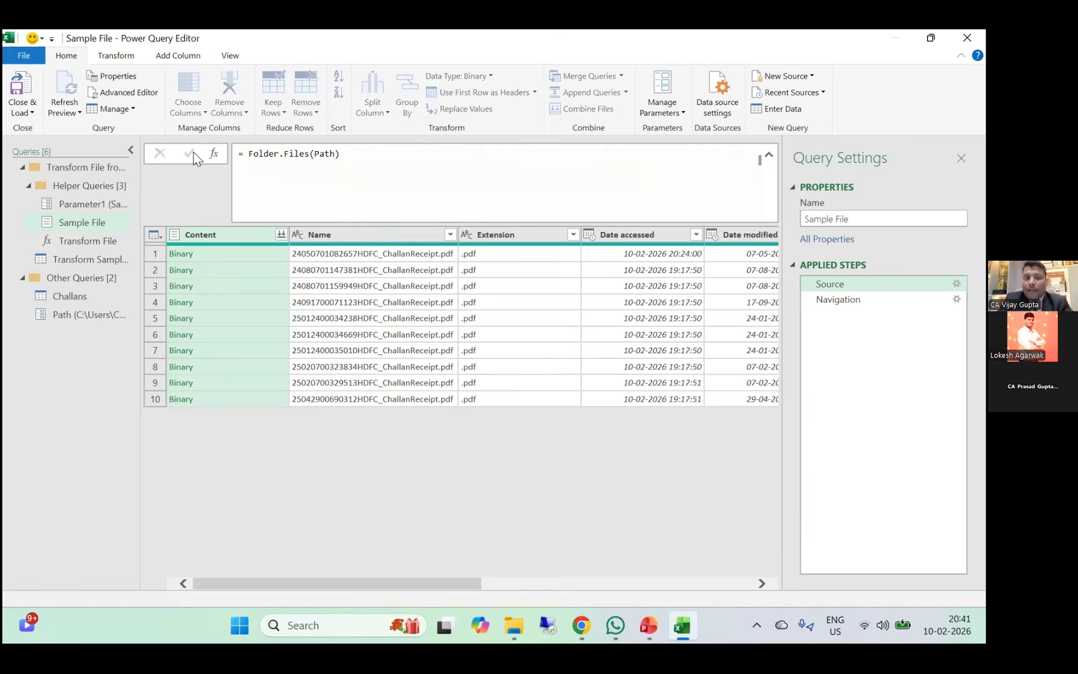
click(856, 301)
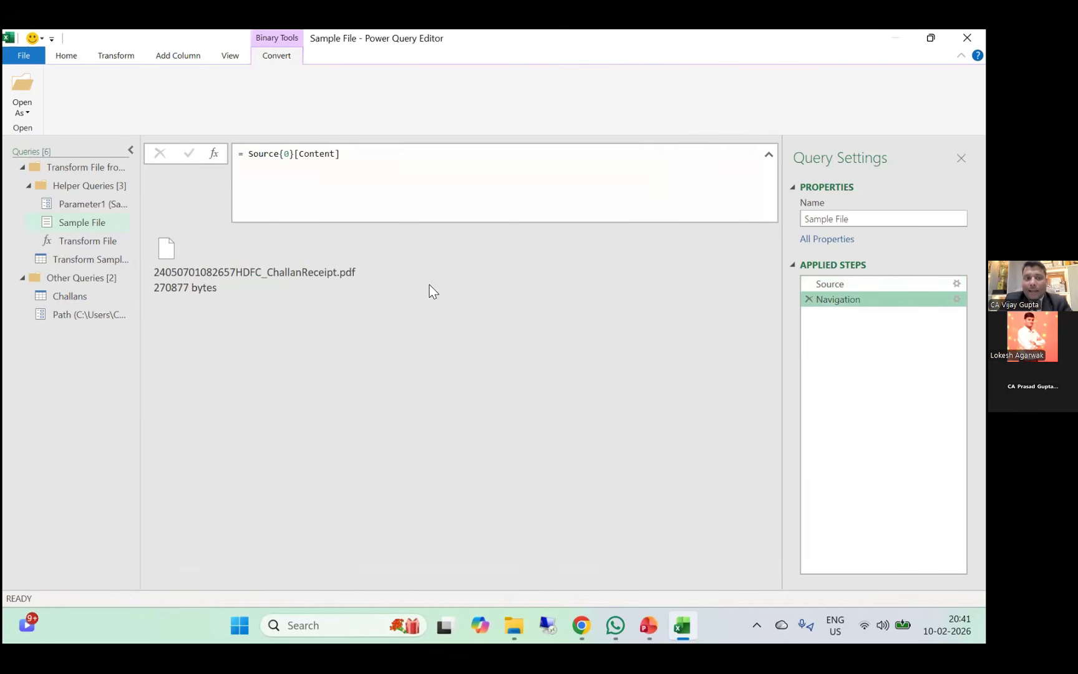
Replace the hard-coded folder path in the Challans query's Source step with the Path parameter.
click(83, 298)
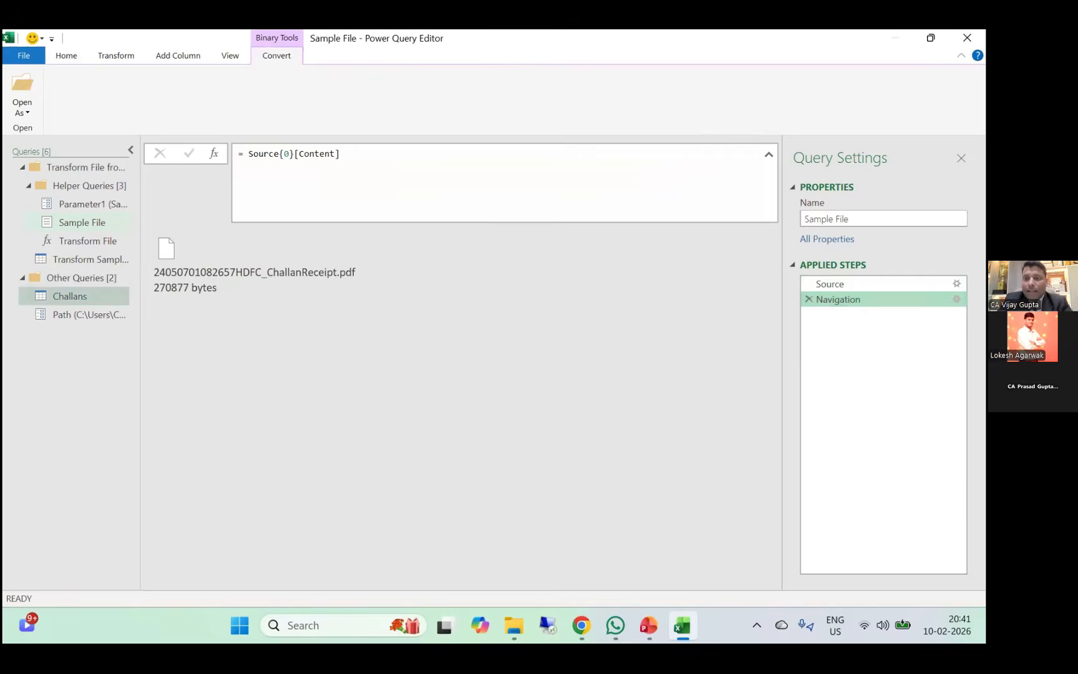
click(886, 284)
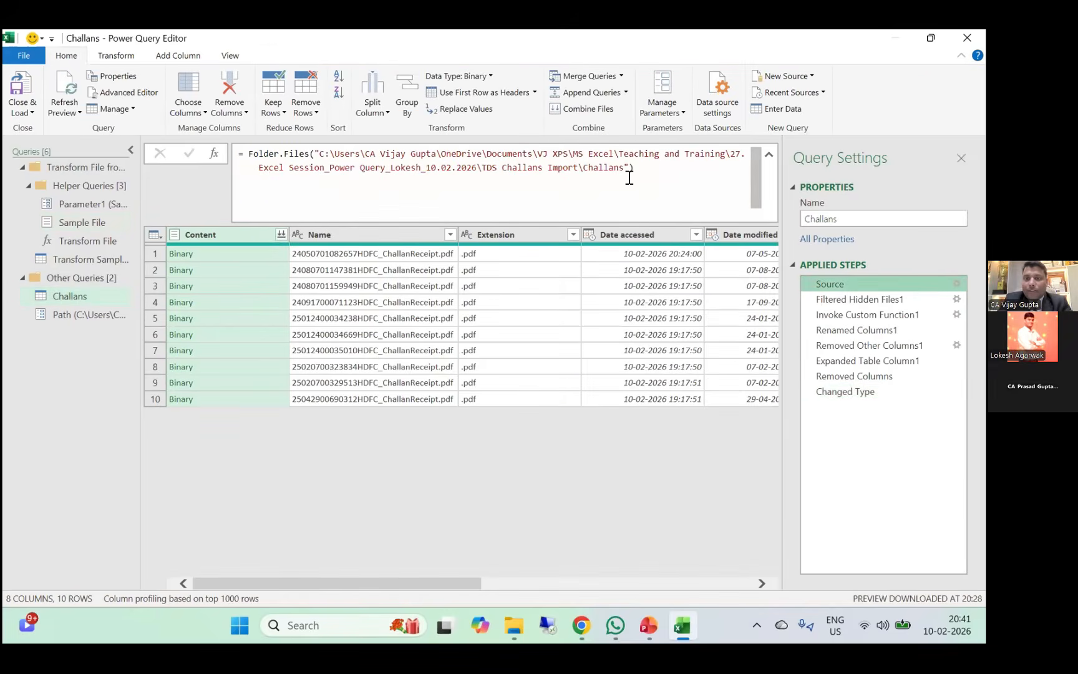
drag(633, 173, 316, 154)
text(Path)
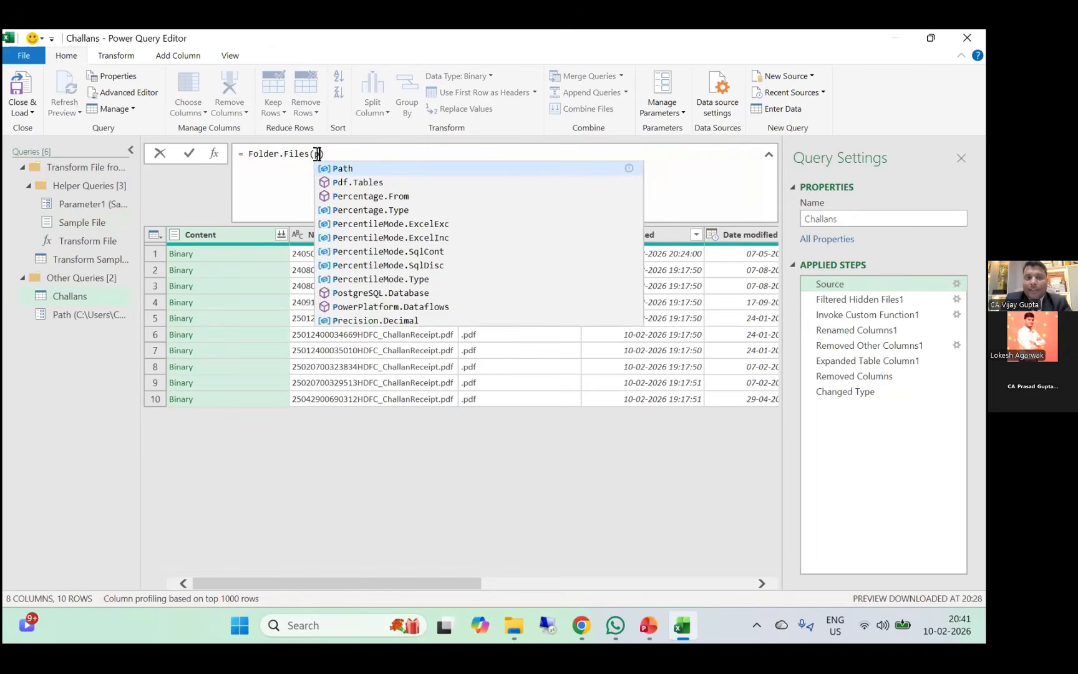
click(186, 157)
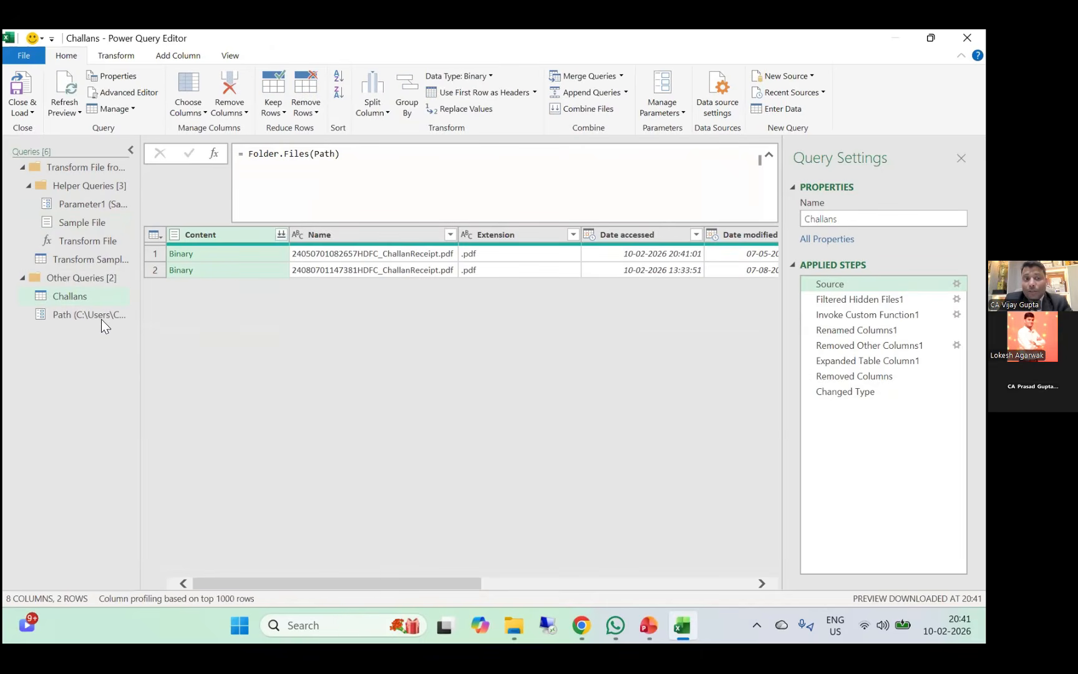
Compare the rows returned by the Challans query with the PDF files in the New folder in File Explorer.
click(101, 314)
click(100, 297)
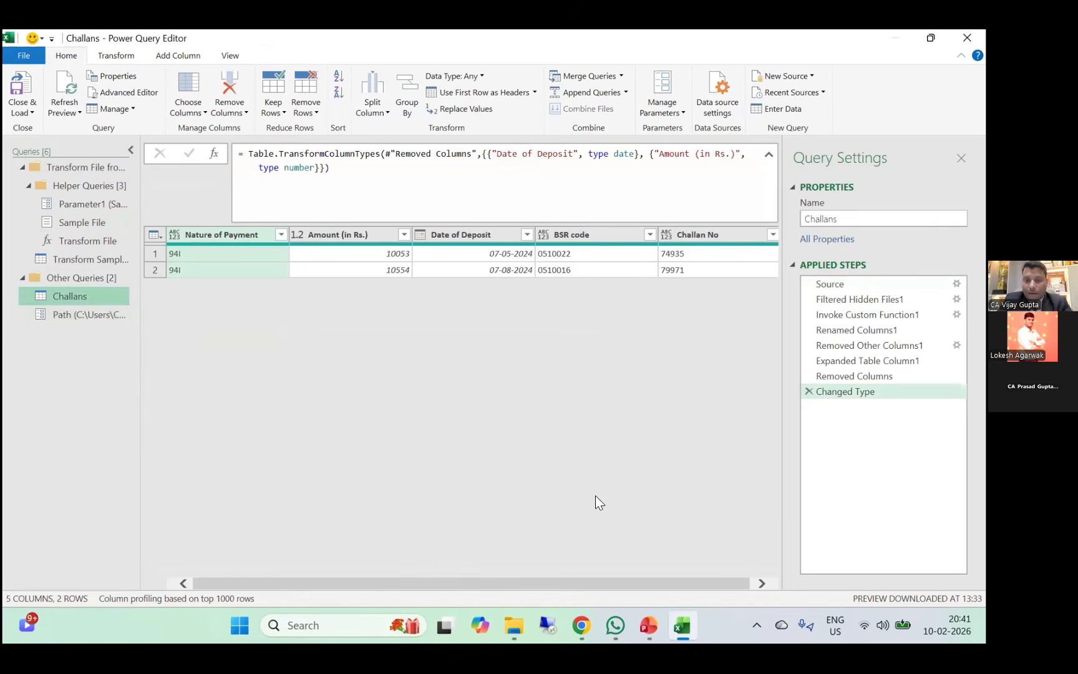
mouse_move(514, 625)
click(567, 543)
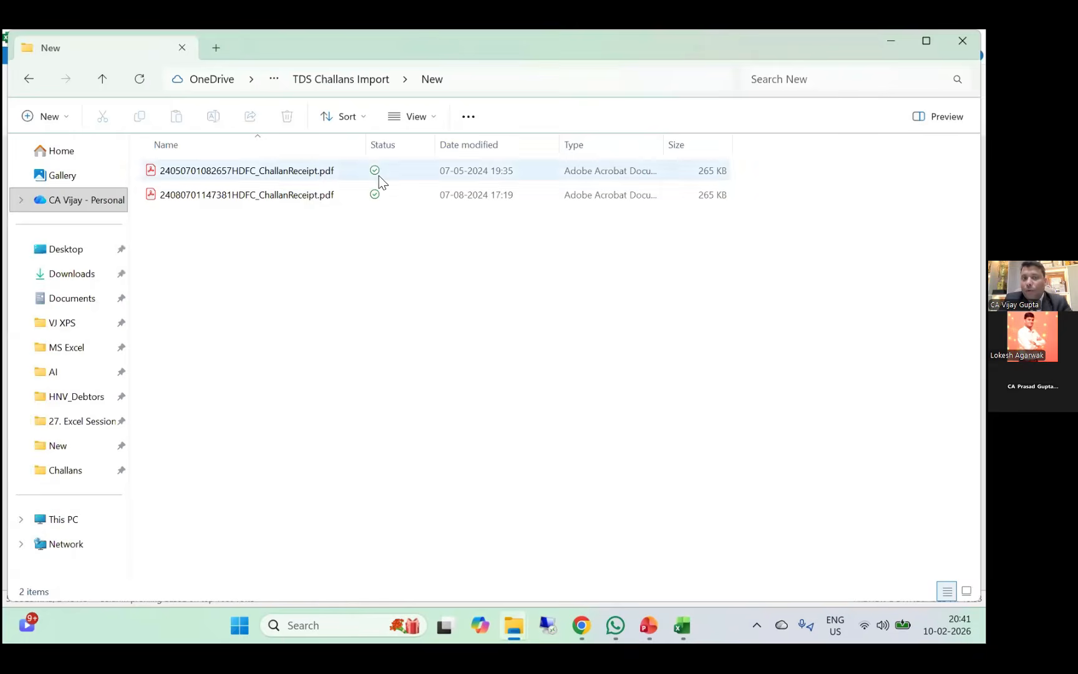
key(alt+Tab)
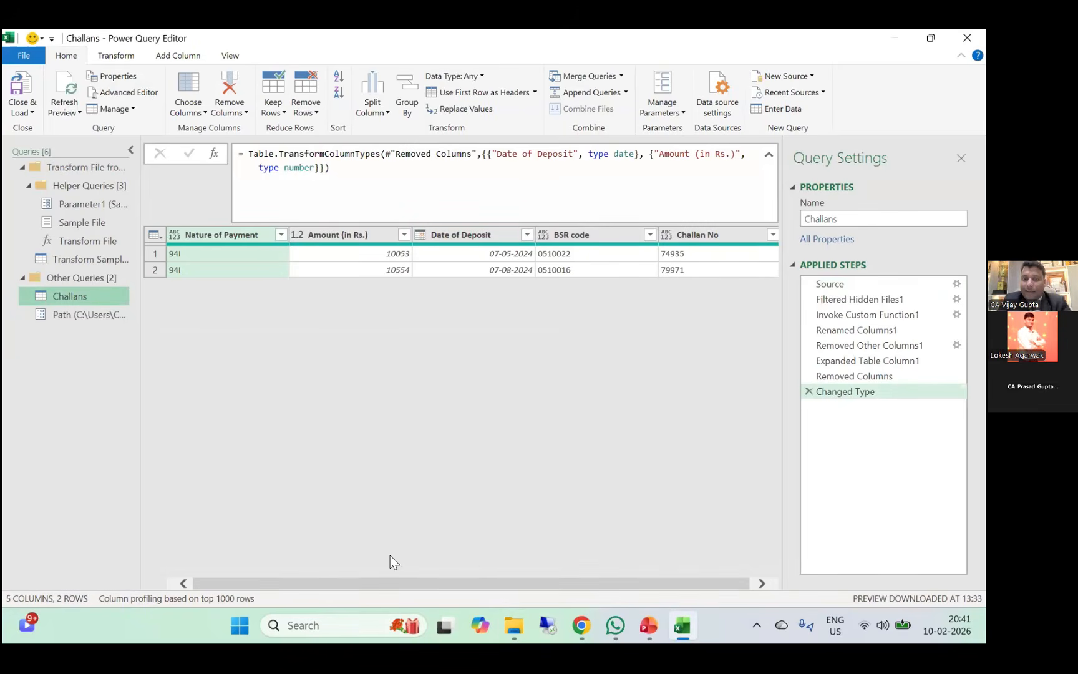
In File Explorer, copy all loose challan receipt PDFs from TDS Challans Import into its Challans subfolder.
click(515, 624)
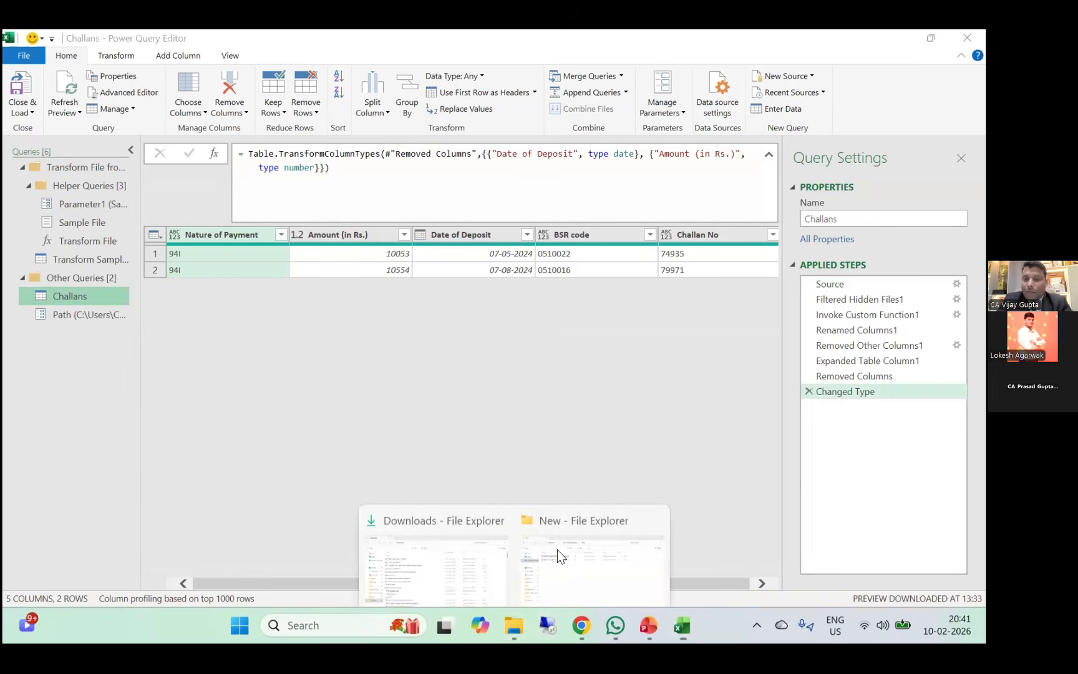
click(558, 548)
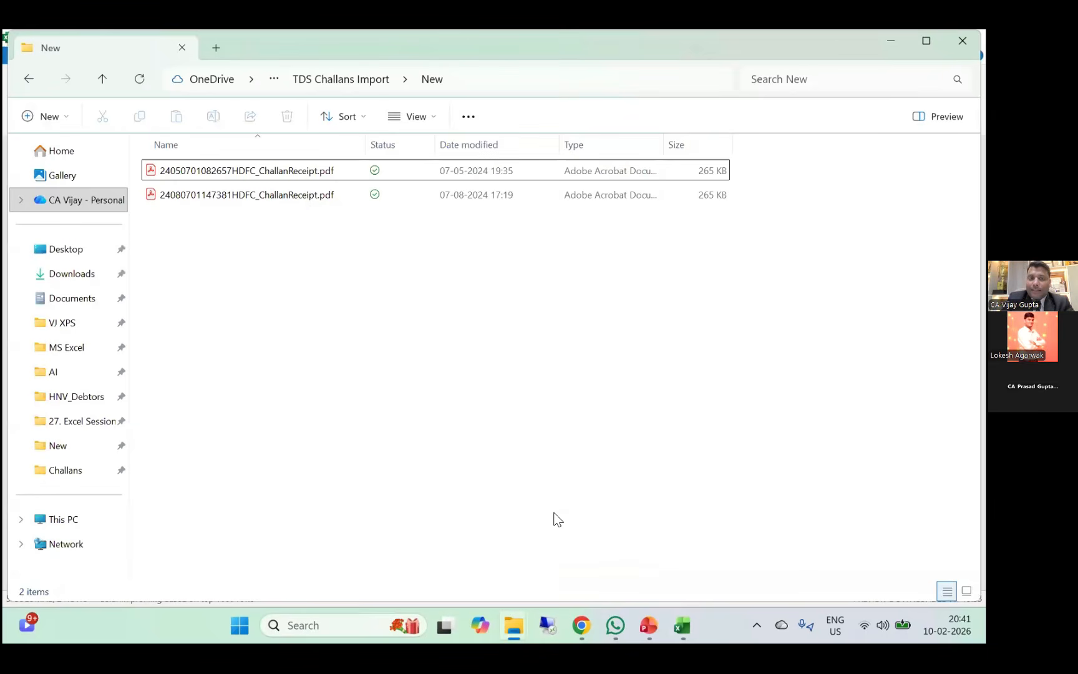
key(BackSpace)
key(Down)
key(Down)
key(Down)
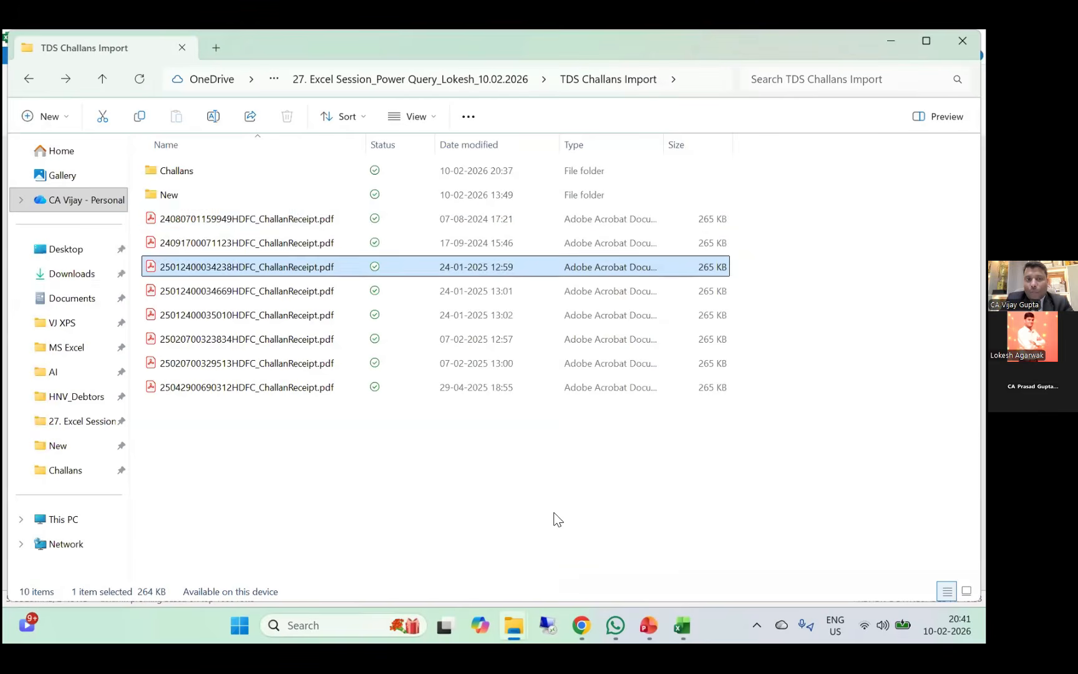
key(Up)
key(Up)
key(shift+Down)
key(shift+Down)
key(shift+Down)
key(shift+Down)
key(shift+Down)
key(shift+Down)
key(shift+Down)
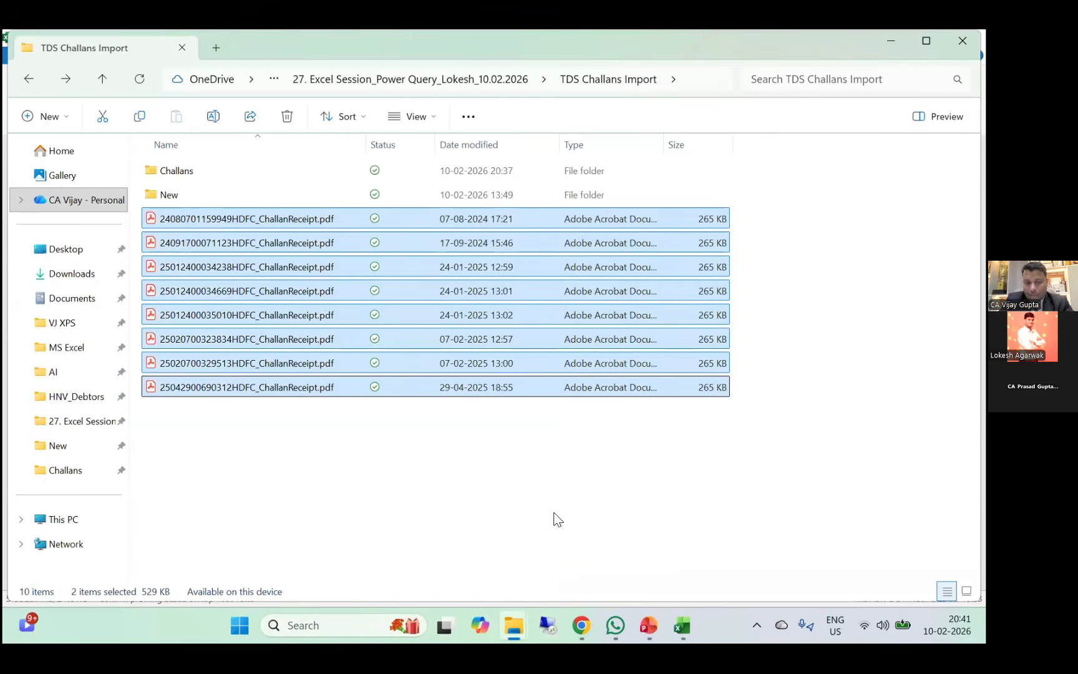
key(shift+Up)
key(shift+Up)
key(shift+Up)
key(shift+Up)
key(shift+Up)
key(shift+Up)
key(shift+Up)
key(Home)
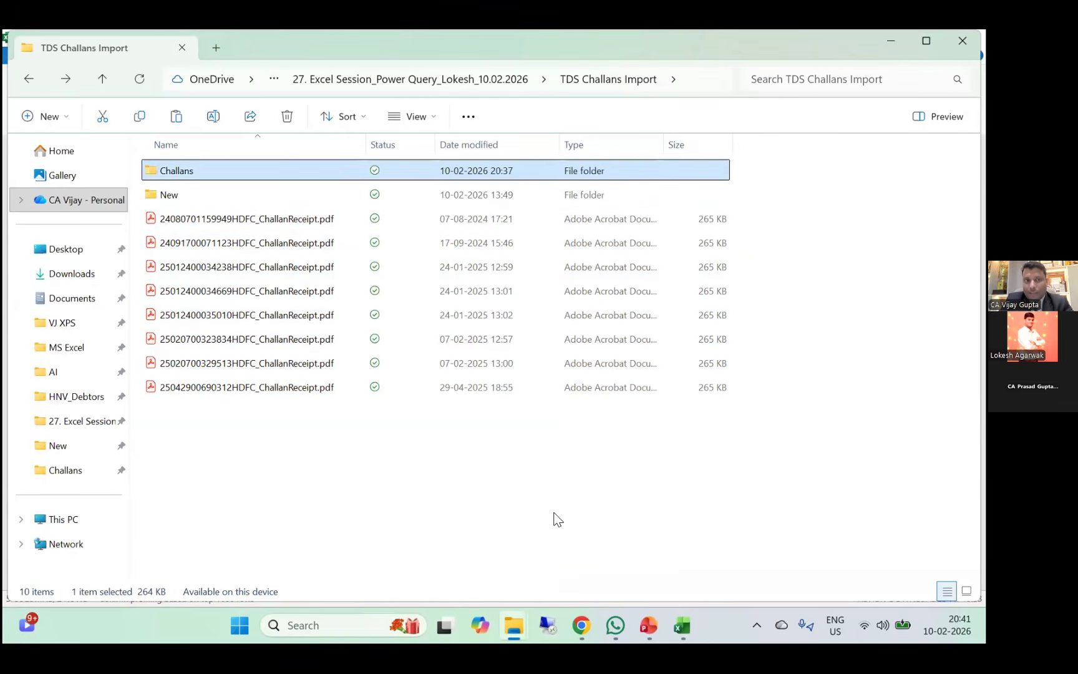
key(Return)
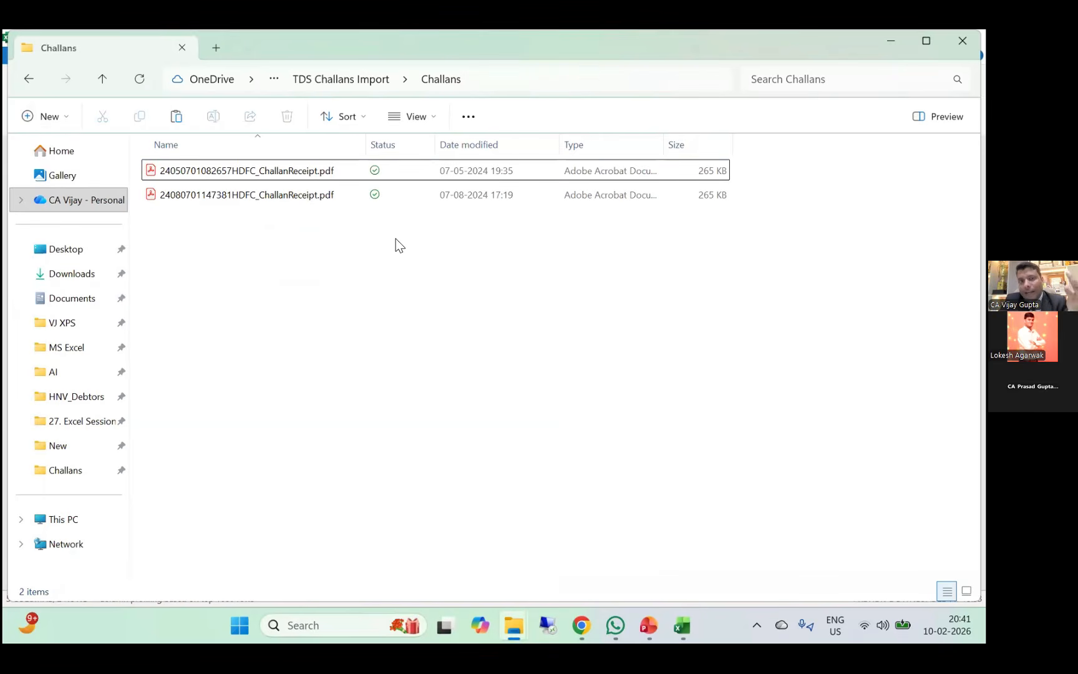
key(ctrl+v)
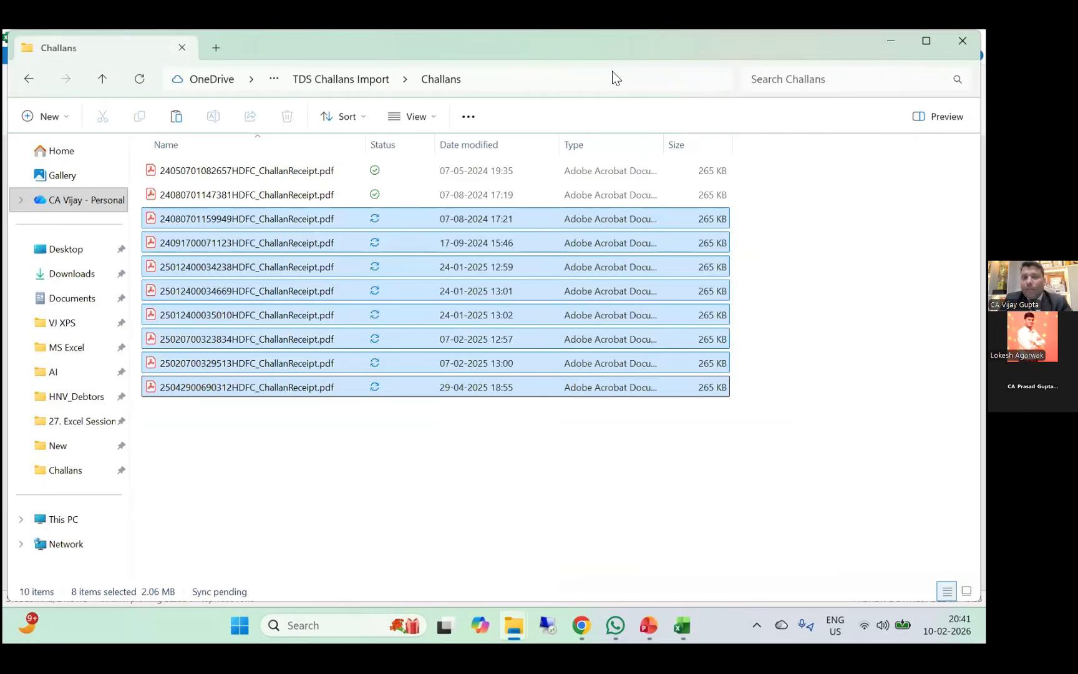
Copy the Challans folder's path from File Explorer and set it as the Path parameter's current value in the Power Query Editor.
click(609, 78)
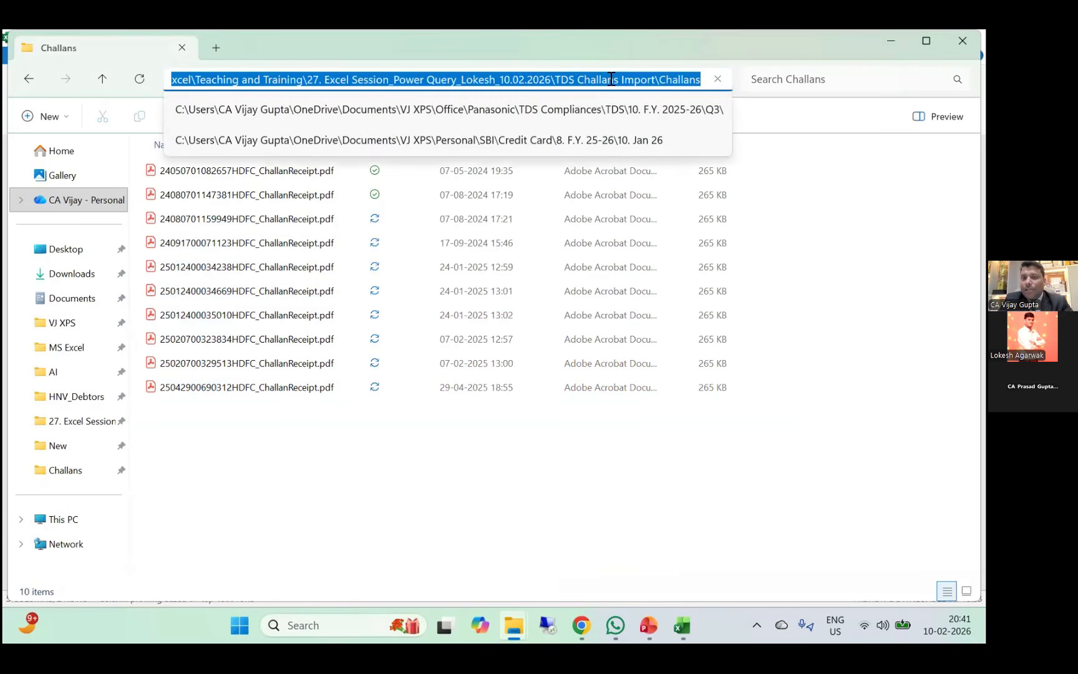
key(Escape)
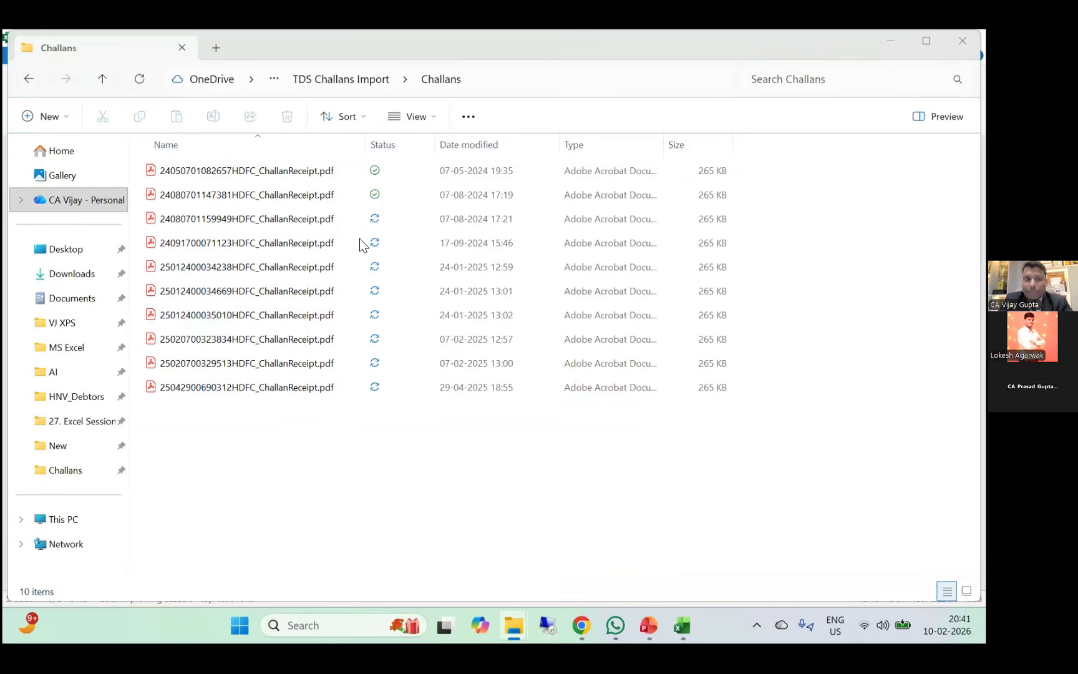
key(alt+Tab)
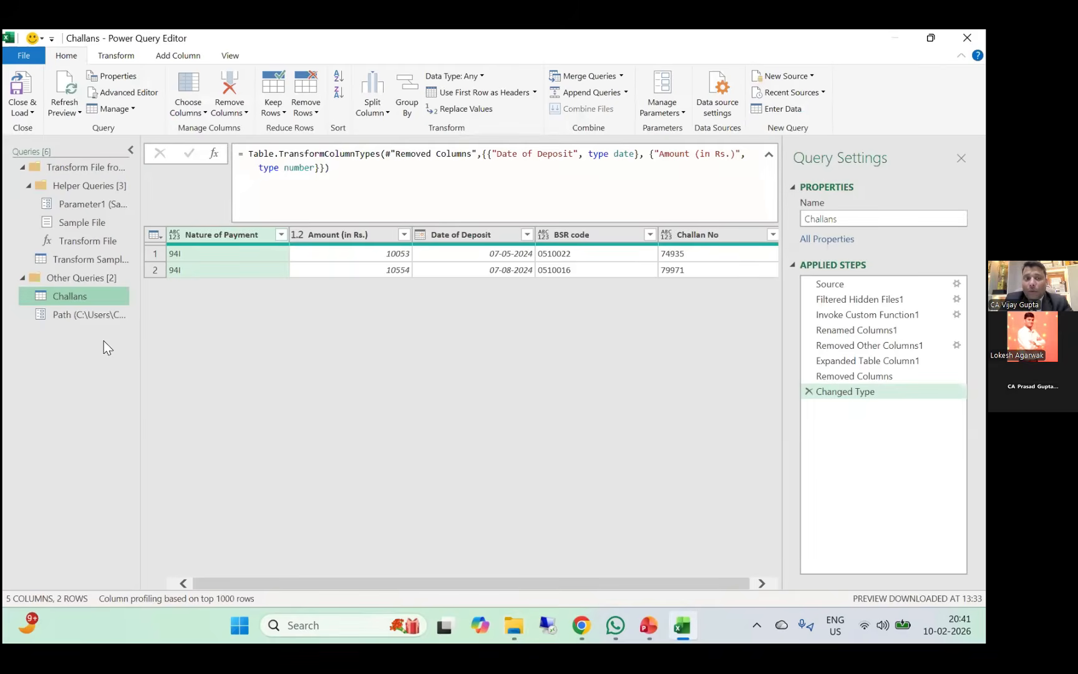
click(90, 315)
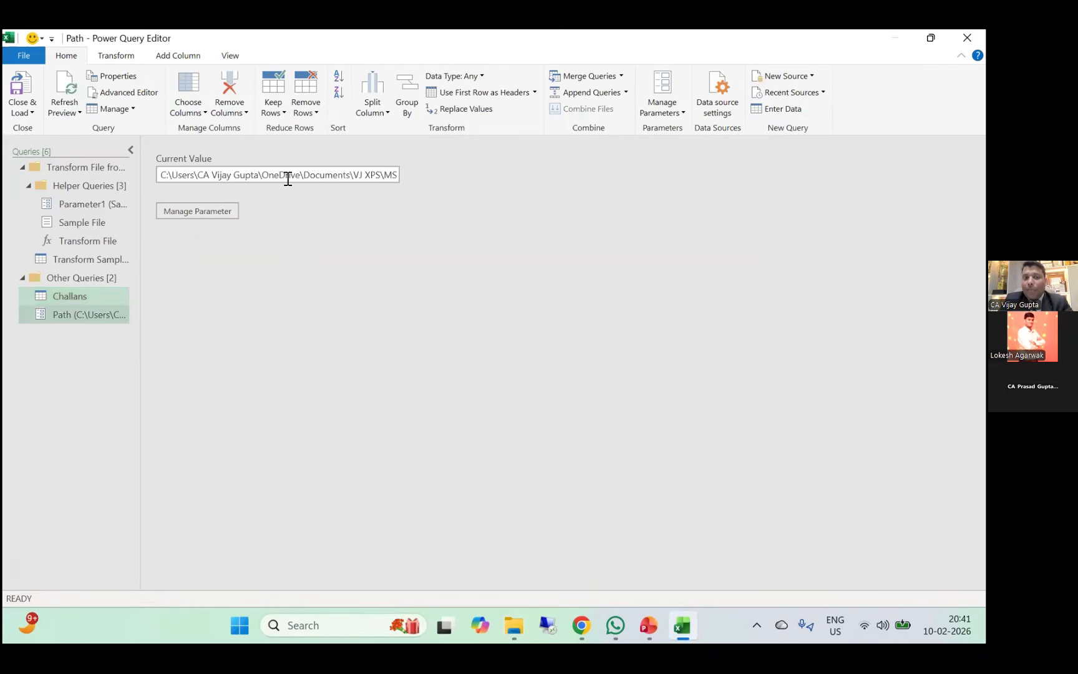
click(288, 179)
key(ctrl+a)
key(ctrl+v)
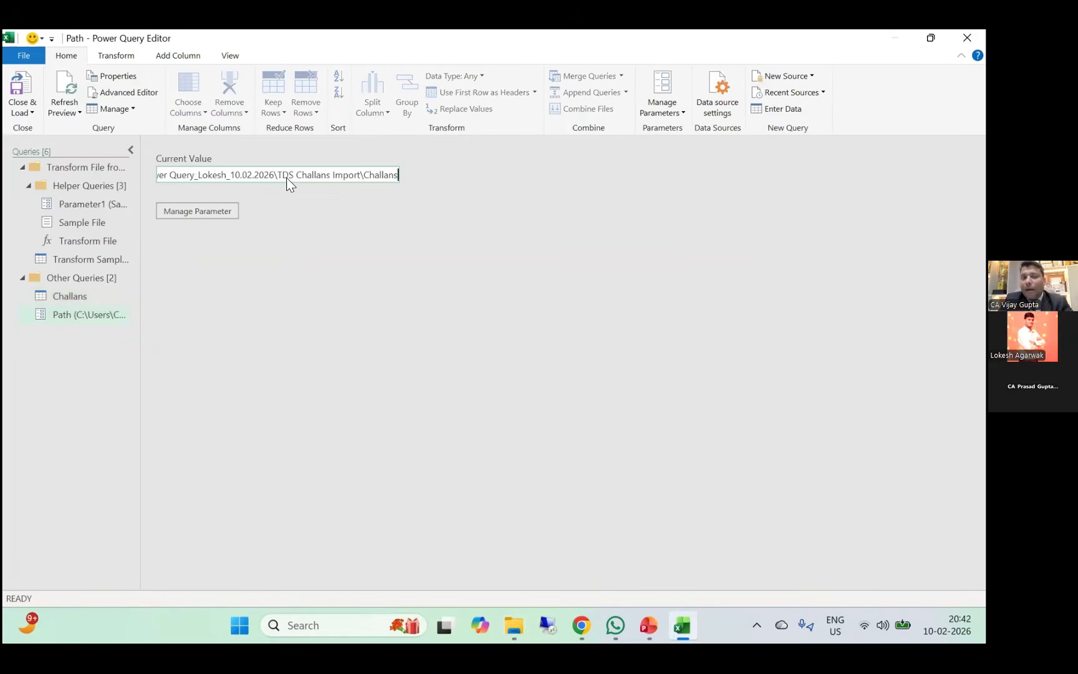
Examine the Challans query's updated preview and how its full M code refers to the Path parameter.
click(77, 300)
click(79, 298)
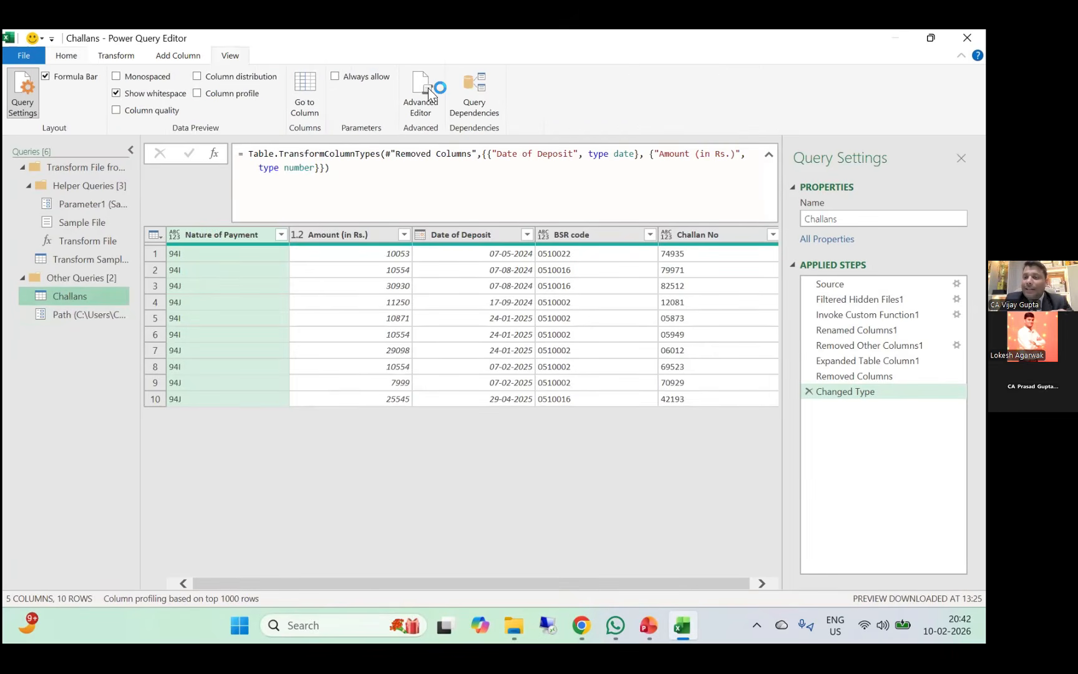
click(431, 94)
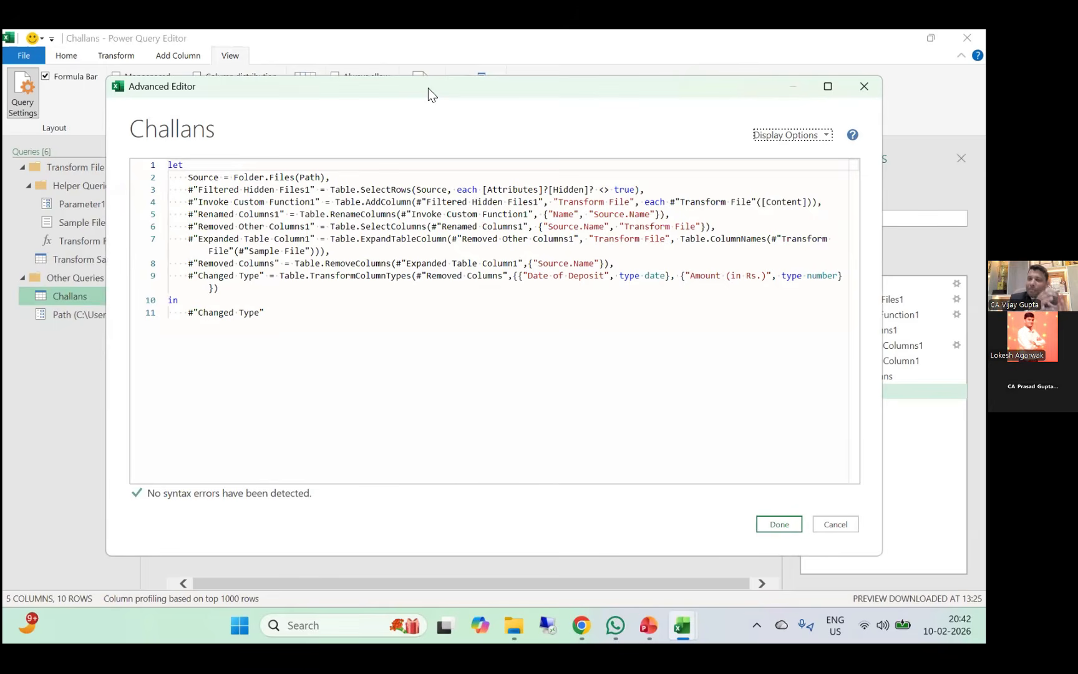
click(864, 87)
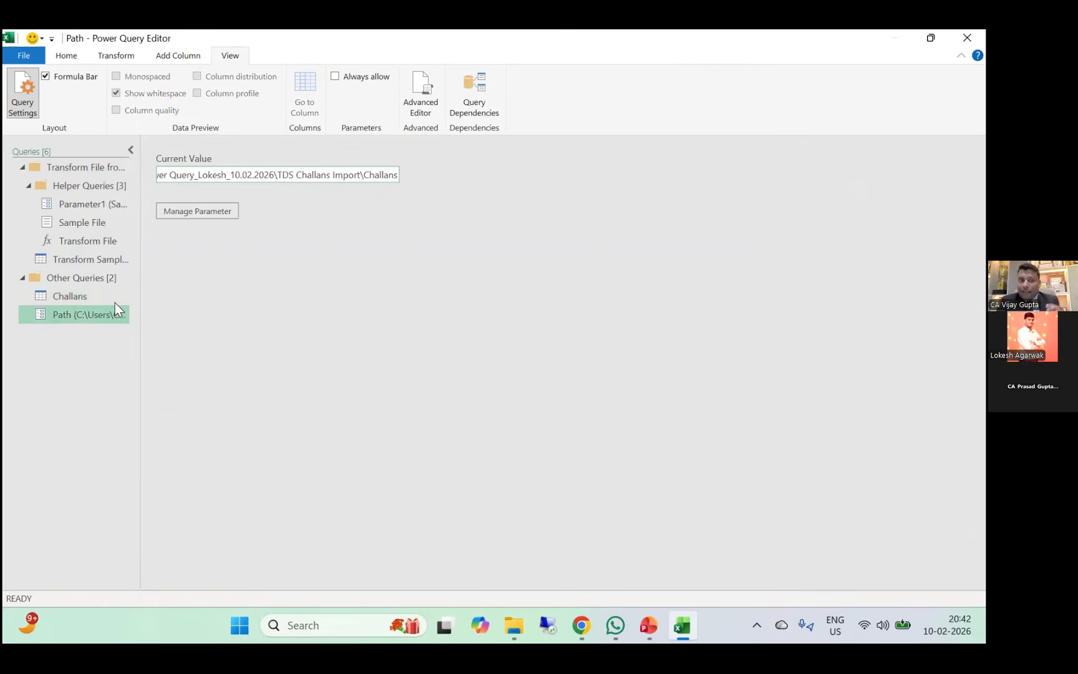
Close the query editor from the Challans query and load the results into the workbook.
click(68, 296)
click(67, 55)
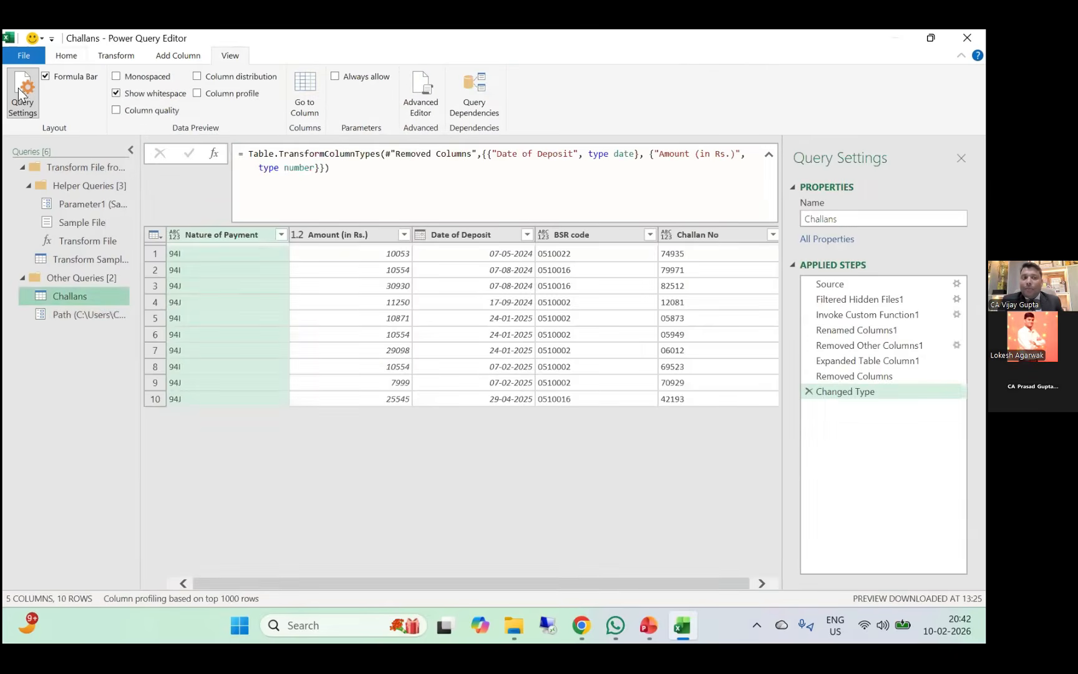
click(18, 92)
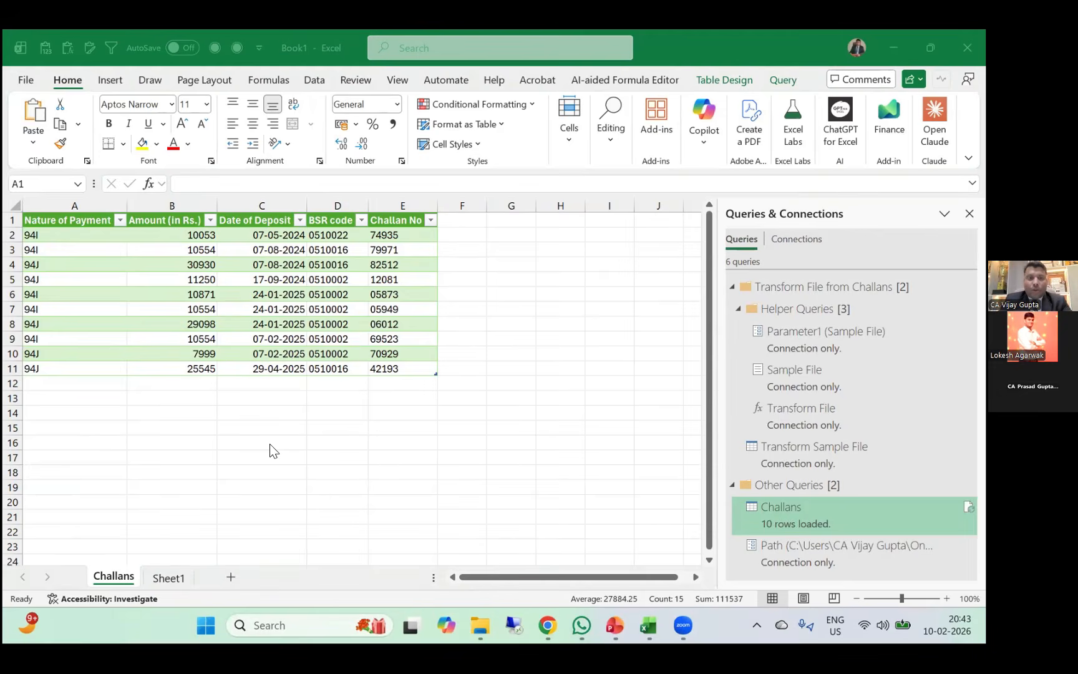
Review the loaded Challans table in the worksheet and view the Sample File query in the reopened query editor.
click(237, 285)
click(238, 285)
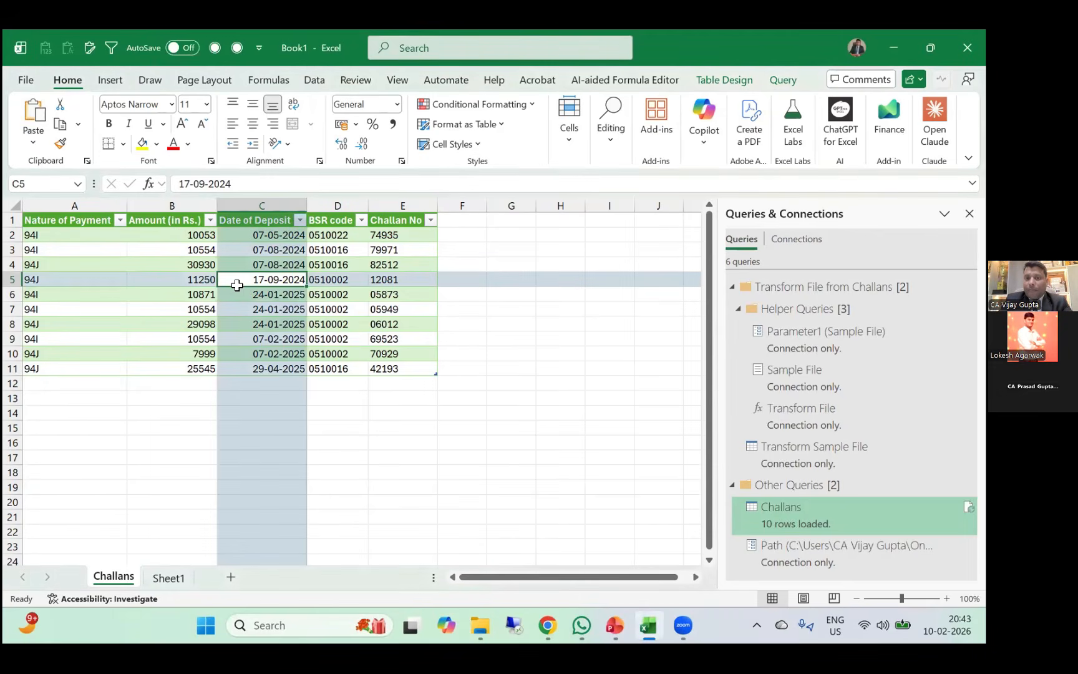
click(374, 227)
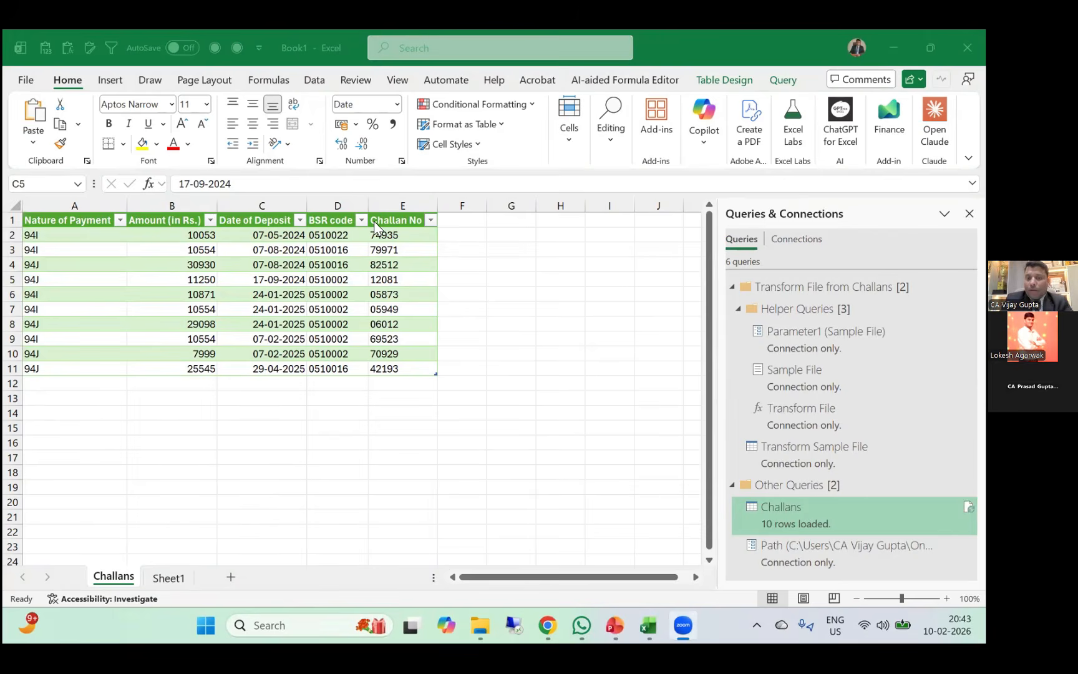
click(311, 265)
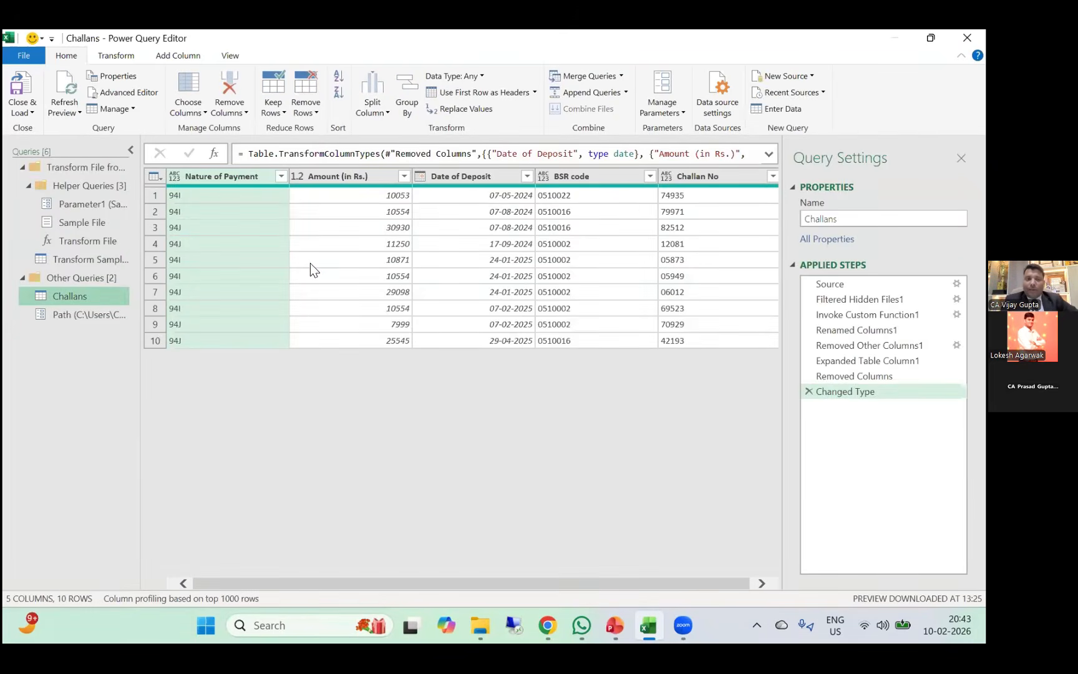
click(90, 219)
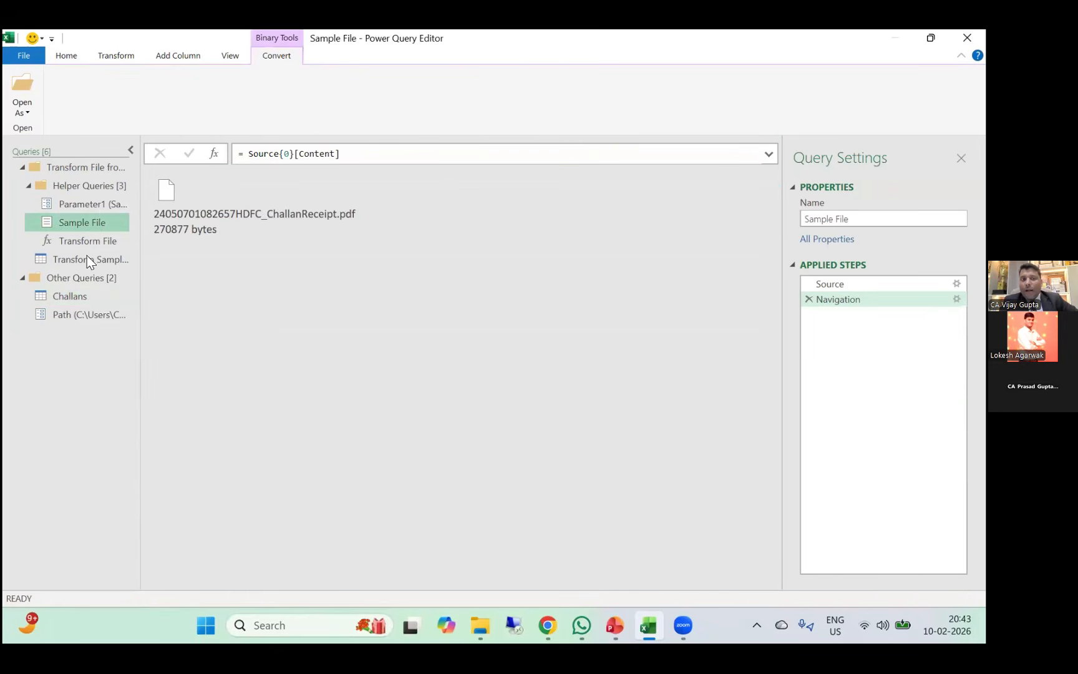
Review Parameter1, the Sample File query and the Challans query's Filtered Hidden Files1 and Source steps.
click(100, 208)
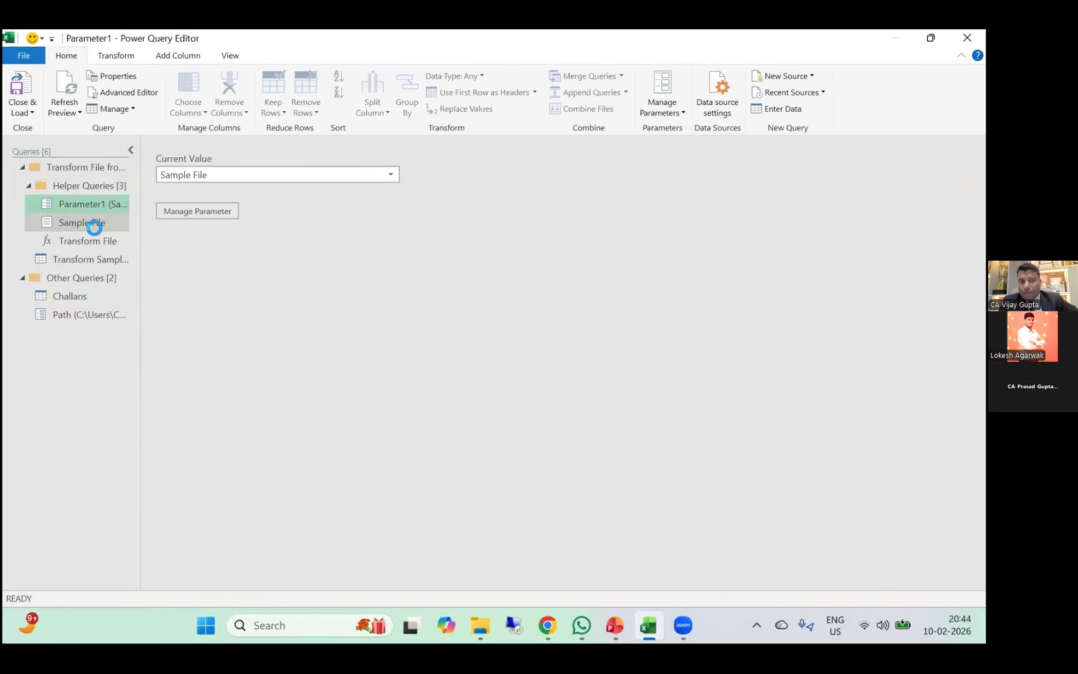
click(87, 223)
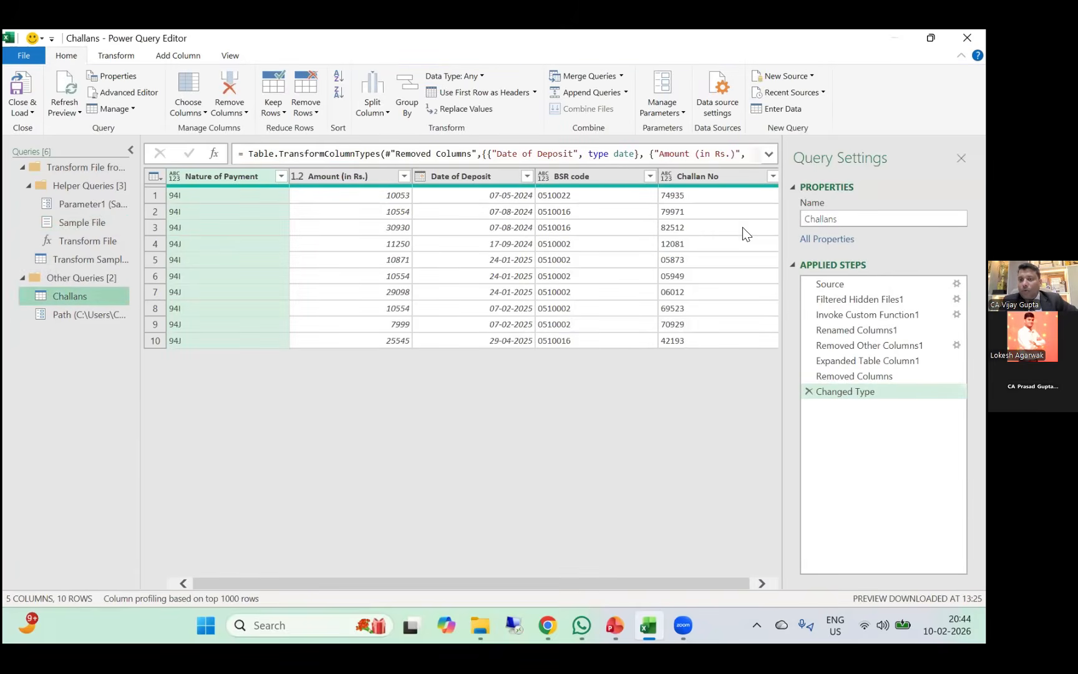
click(858, 299)
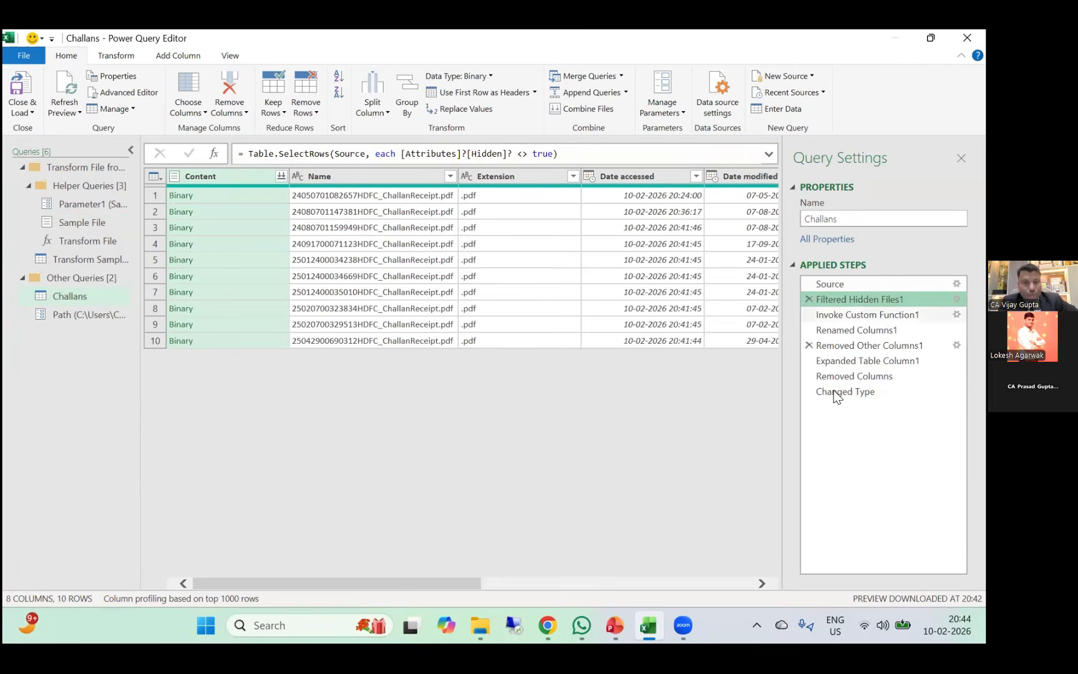
click(862, 283)
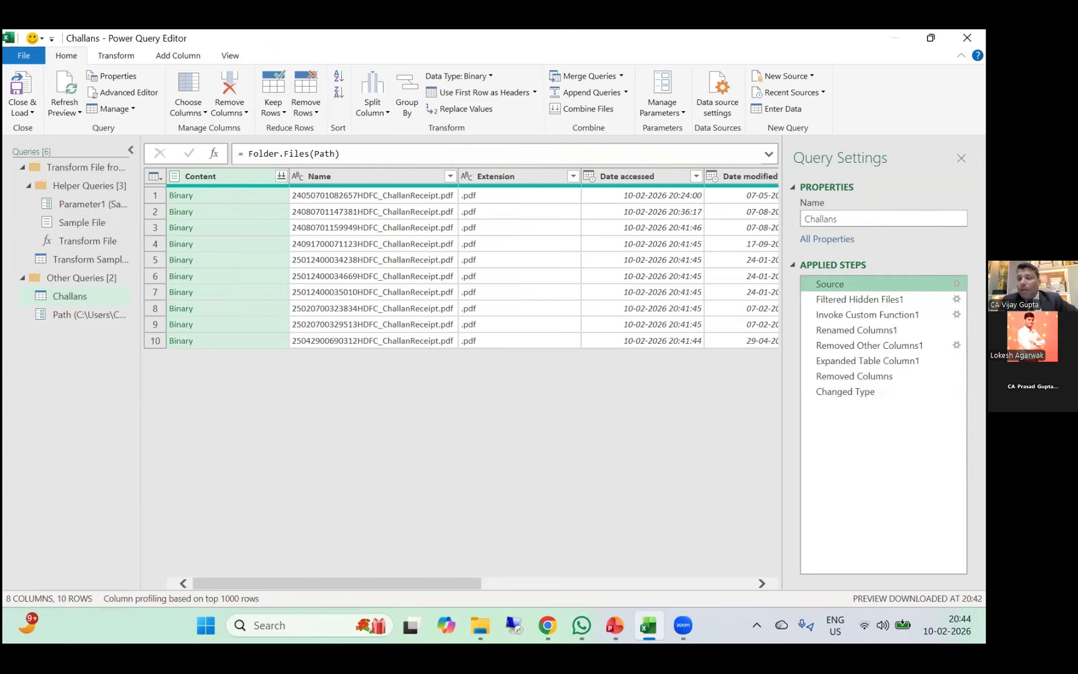
right_click(859, 285)
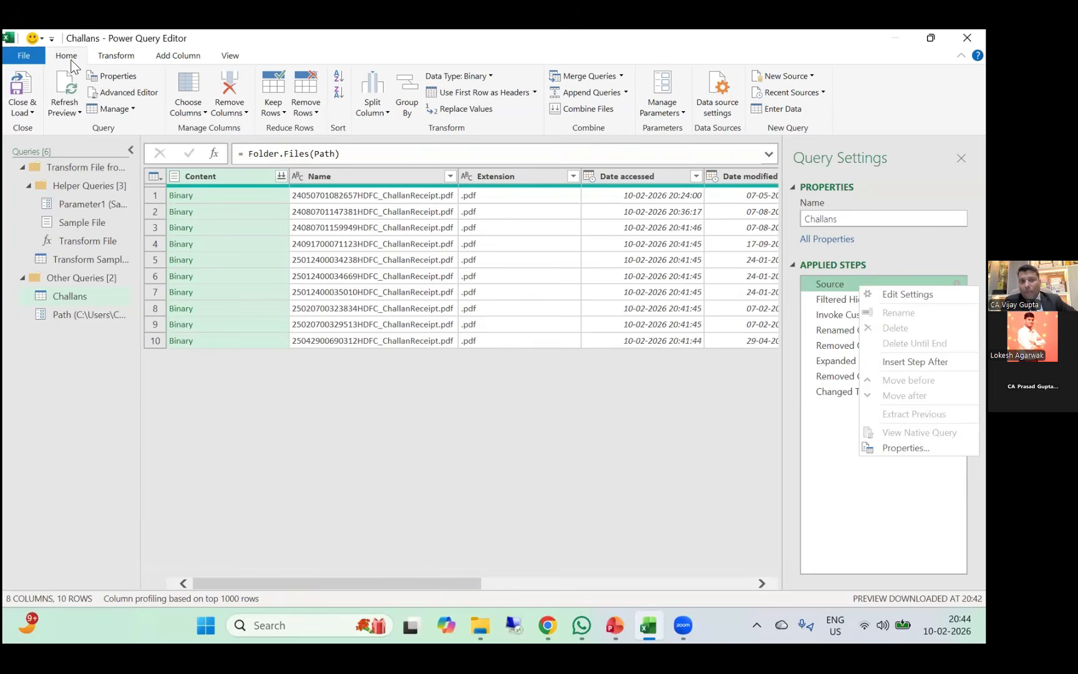
Create a new parameter named Path2, checking the existing Parameter1 and Path definitions for reference.
click(666, 112)
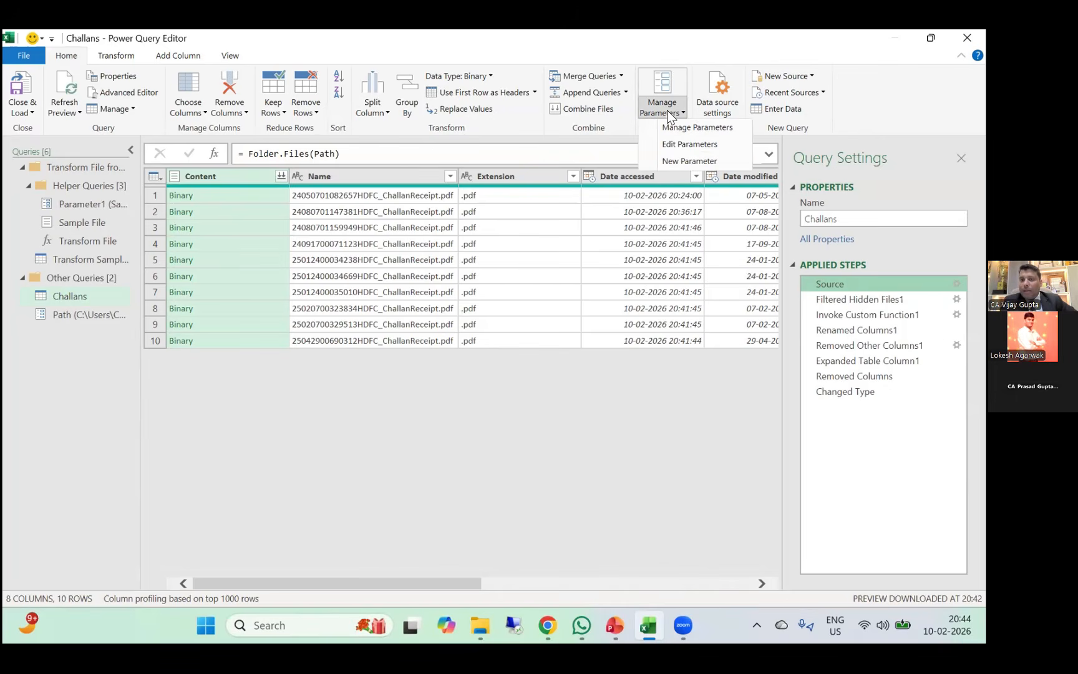
click(673, 163)
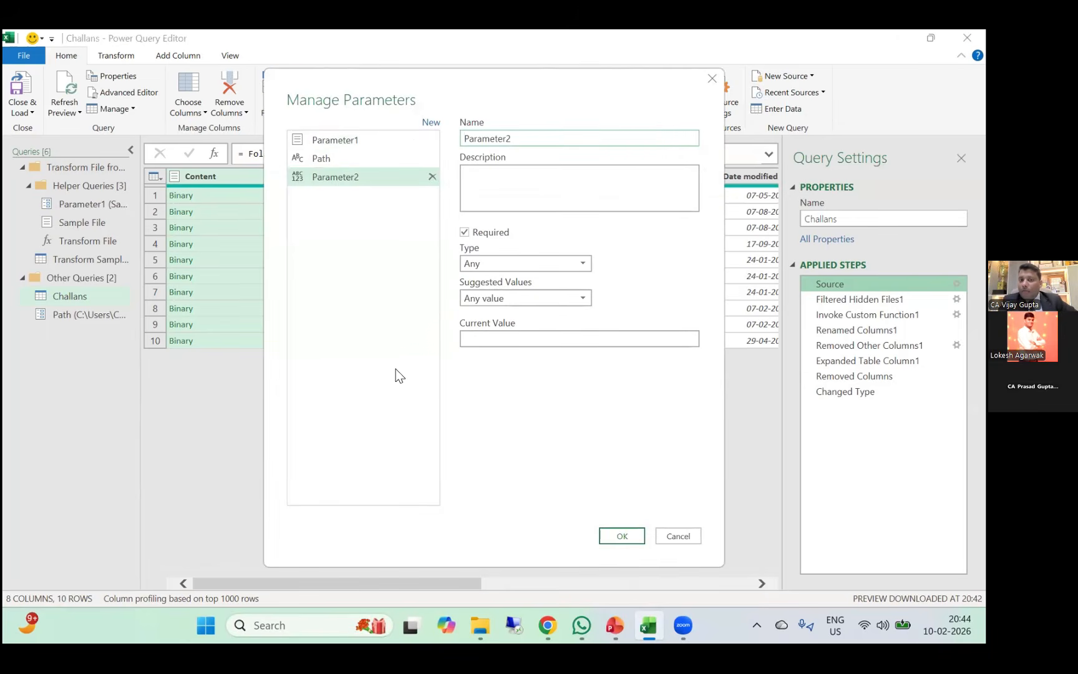
click(343, 142)
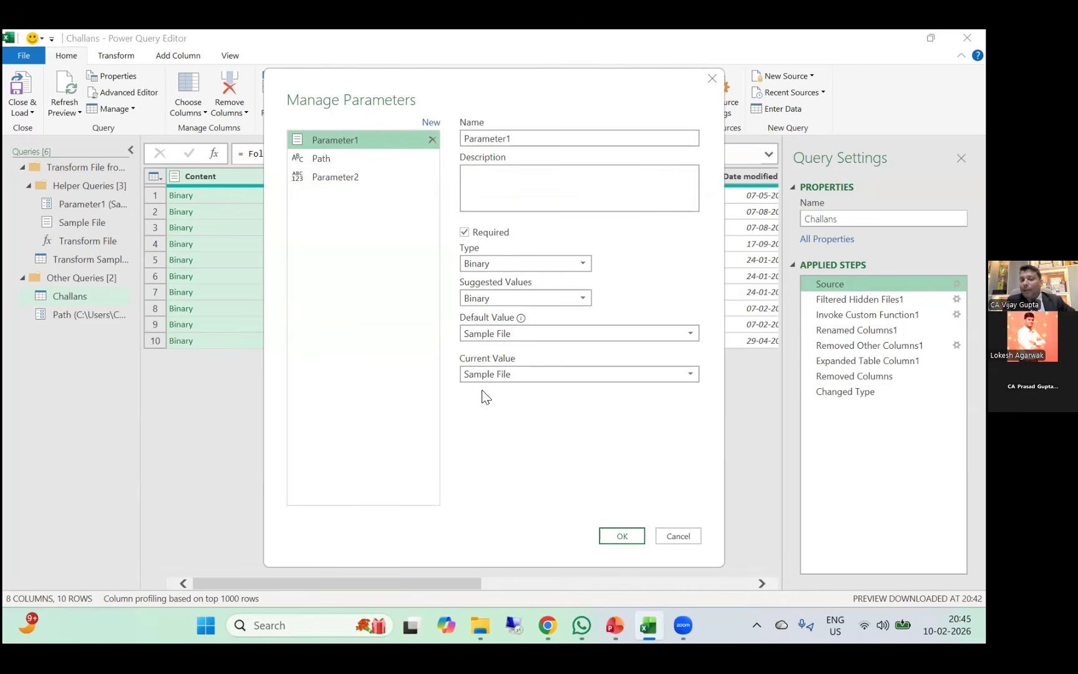
click(512, 143)
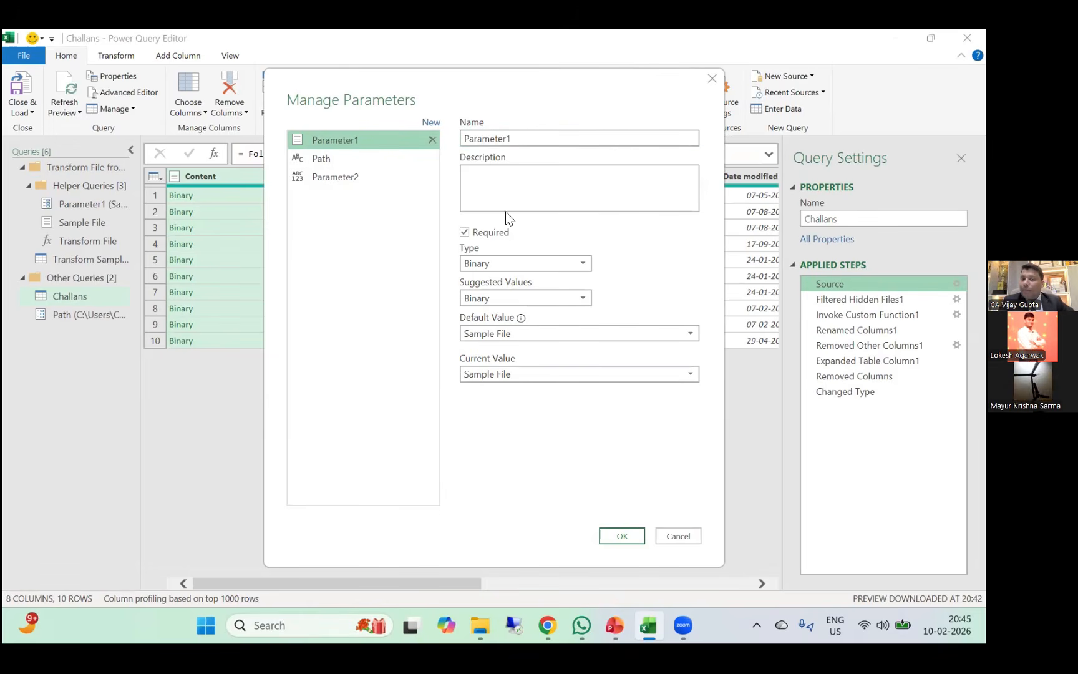
click(356, 157)
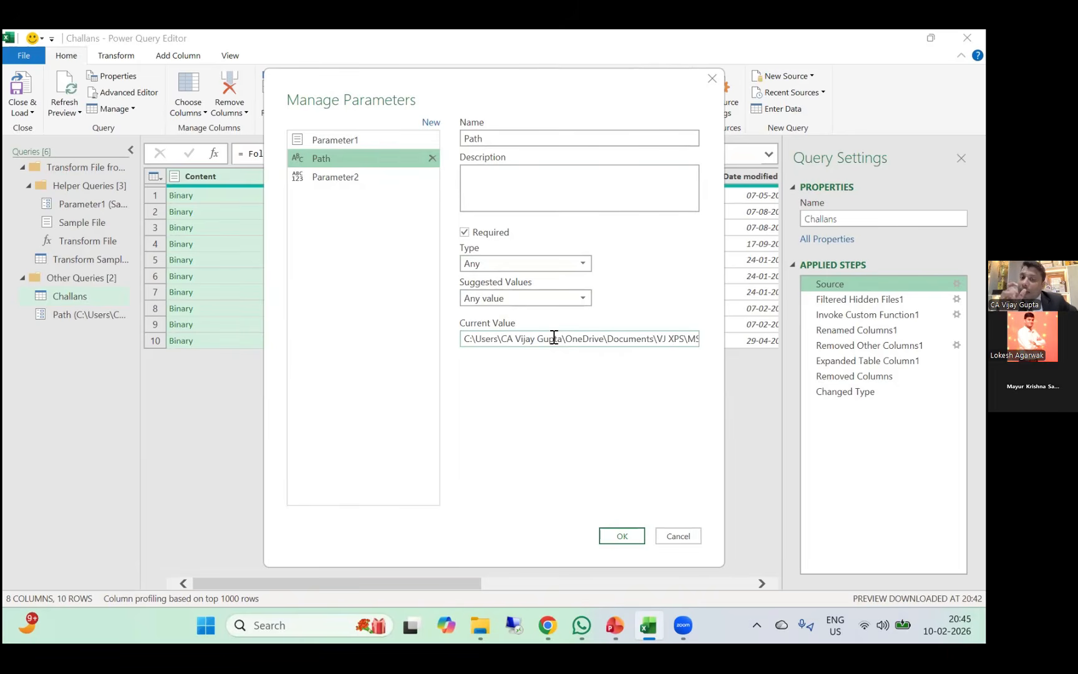
click(368, 179)
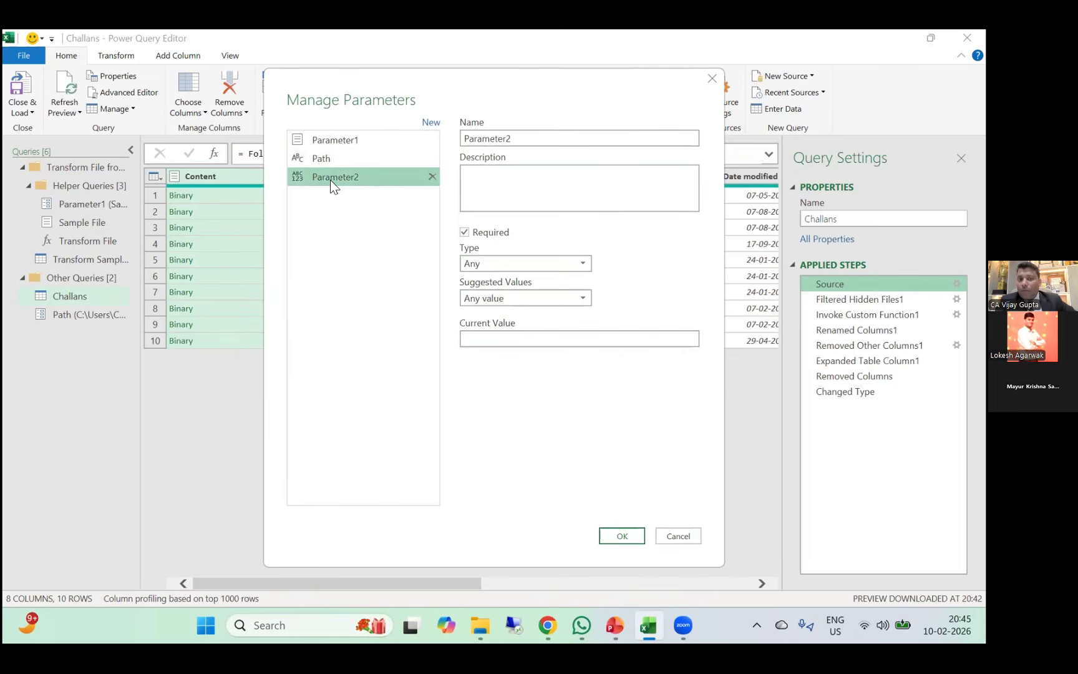
double_click(541, 138)
text(Path2)
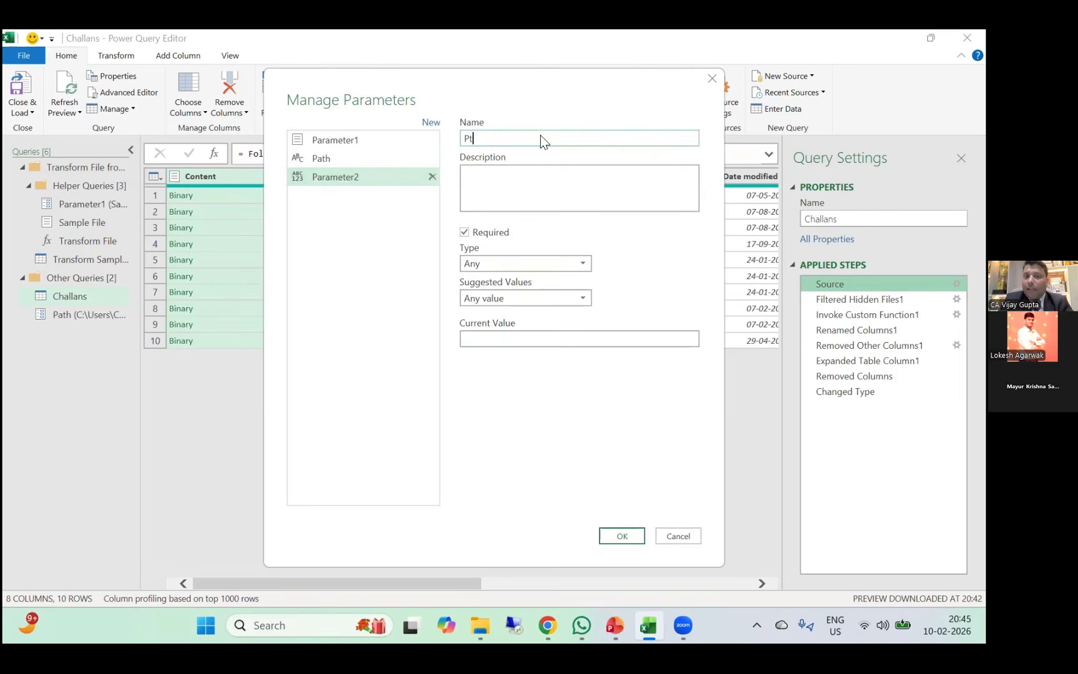
Give the Path2 parameter the description "Paster your Database location here".
click(528, 172)
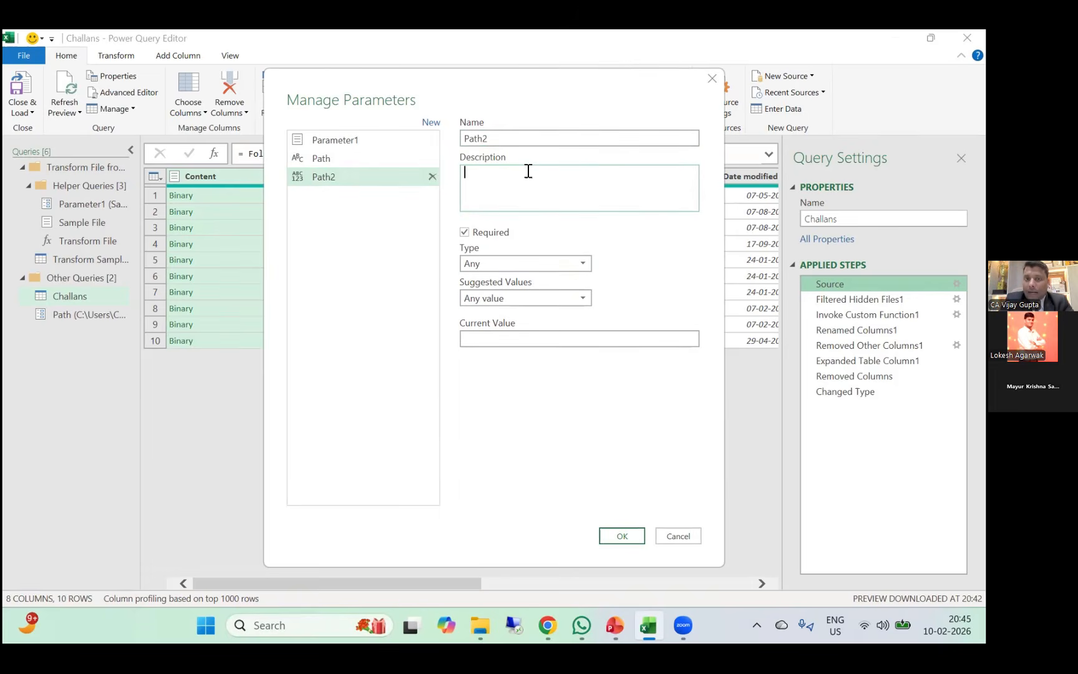
text(Paster your Da)
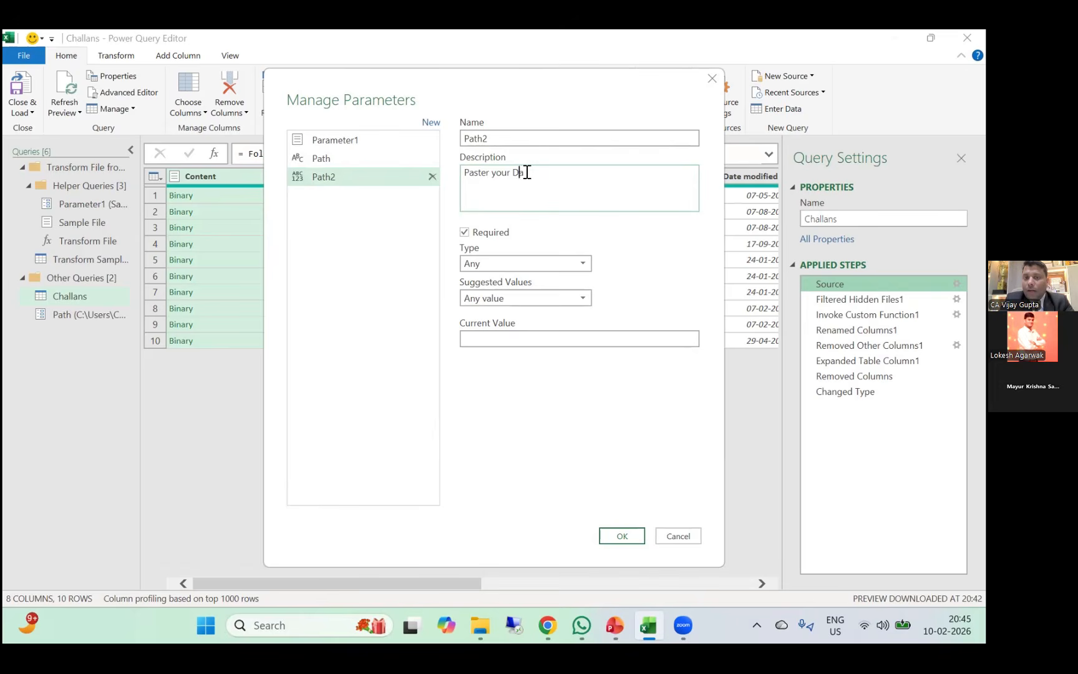
text(tabase pasth)
key(BackSpace)
key(BackSpace)
key(BackSpace)
key(BackSpace)
key(BackSpace)
key(BackSpace)
text(locatio)
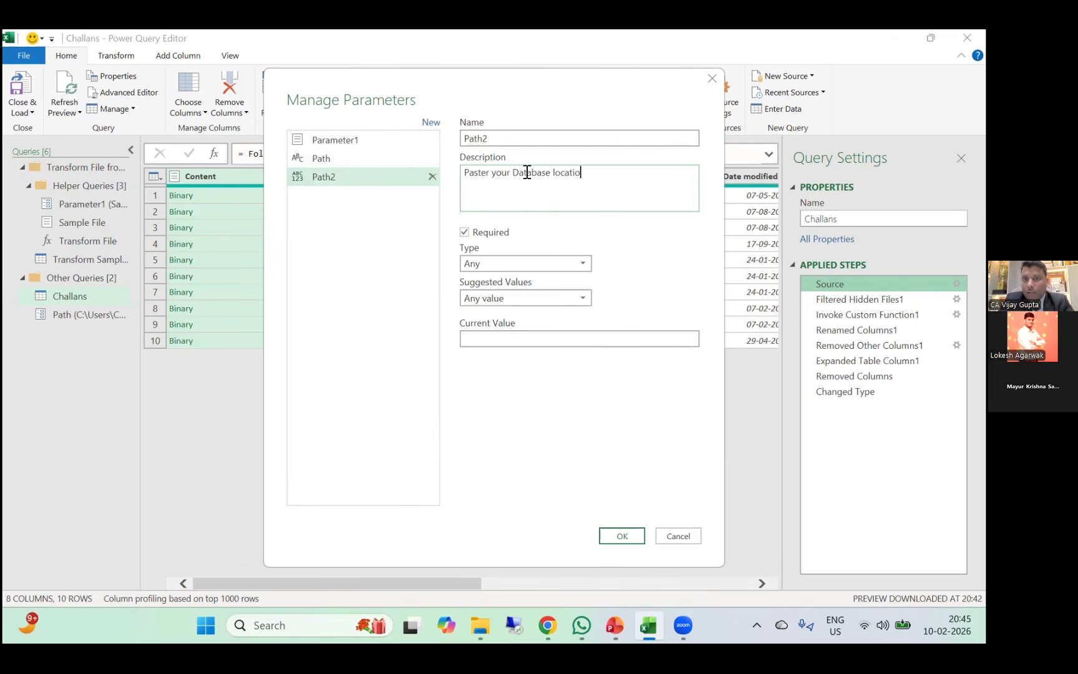
text(n here)
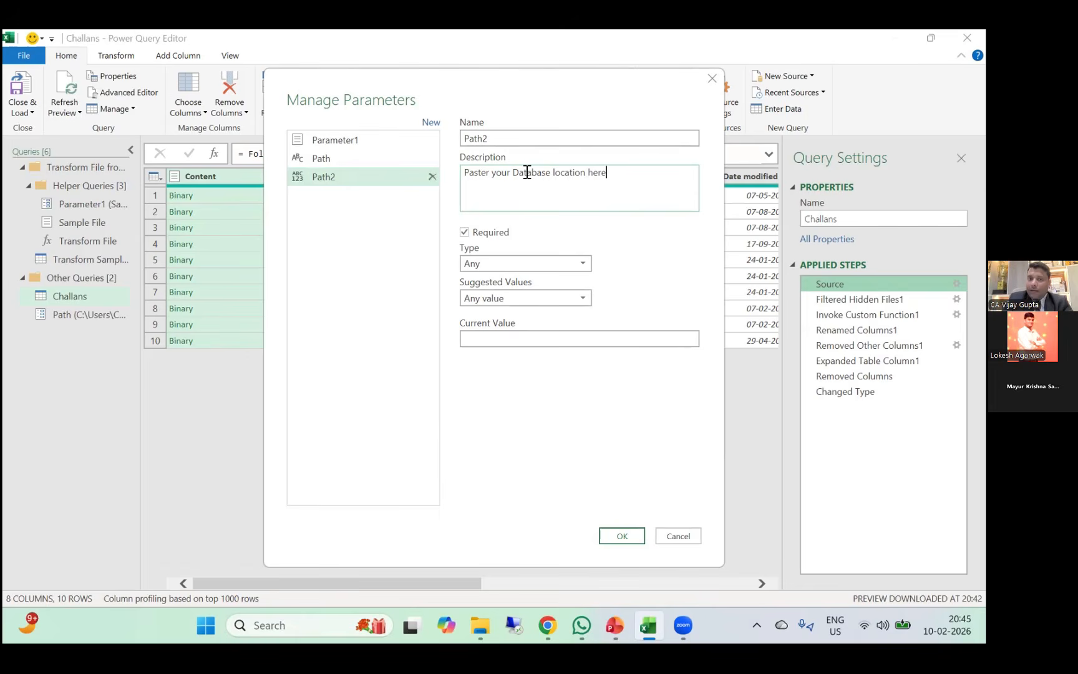
Copy the Challans folder's path from File Explorer, set it as Path2's current value and save the parameter.
click(480, 338)
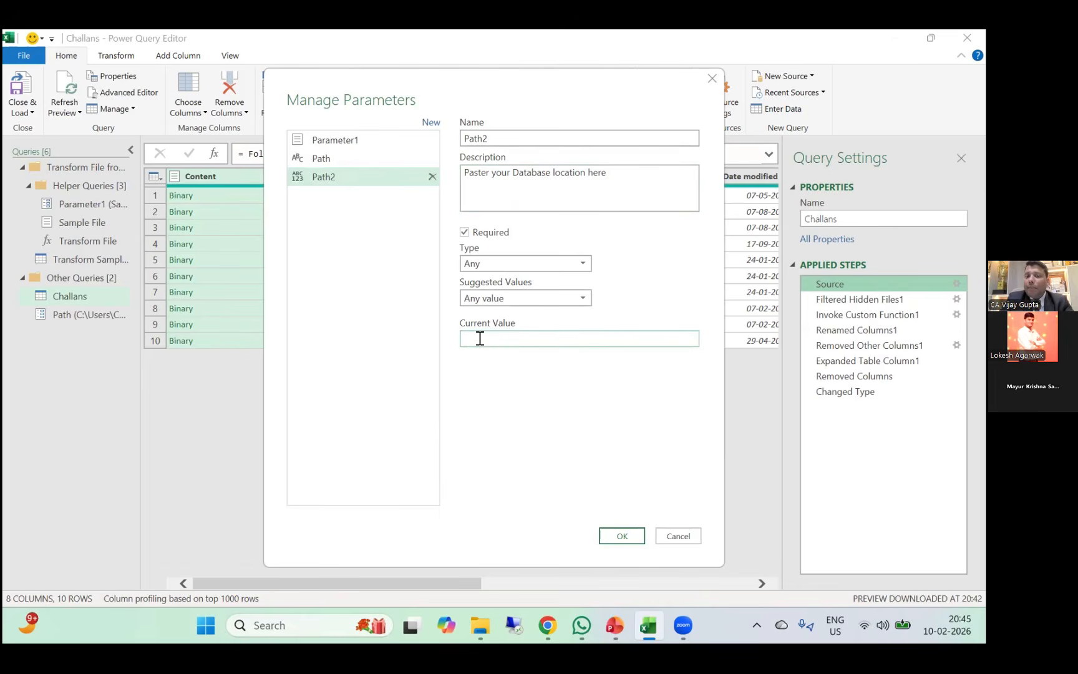
mouse_move(481, 624)
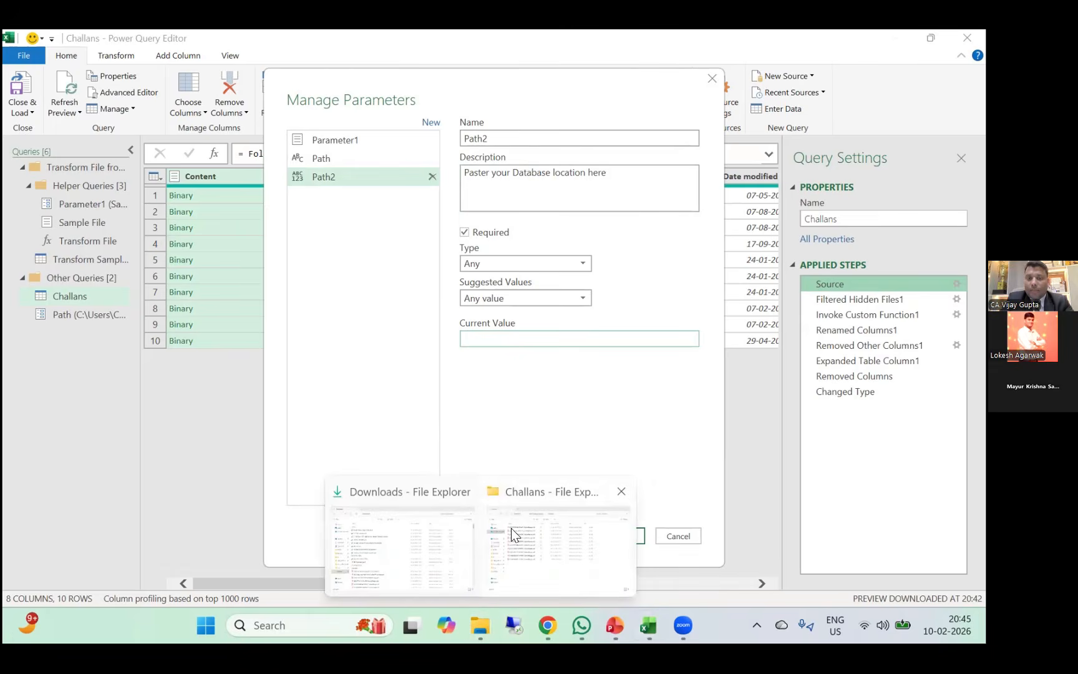
click(511, 527)
key(ctrl+l)
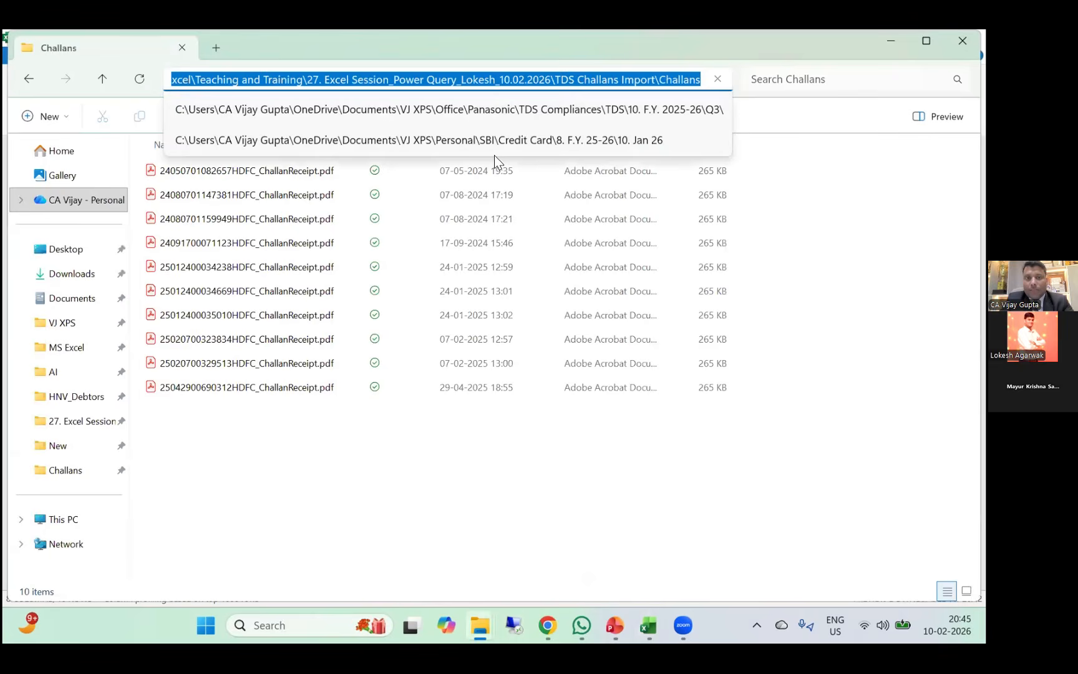
key(ctrl+c)
key(alt+Tab)
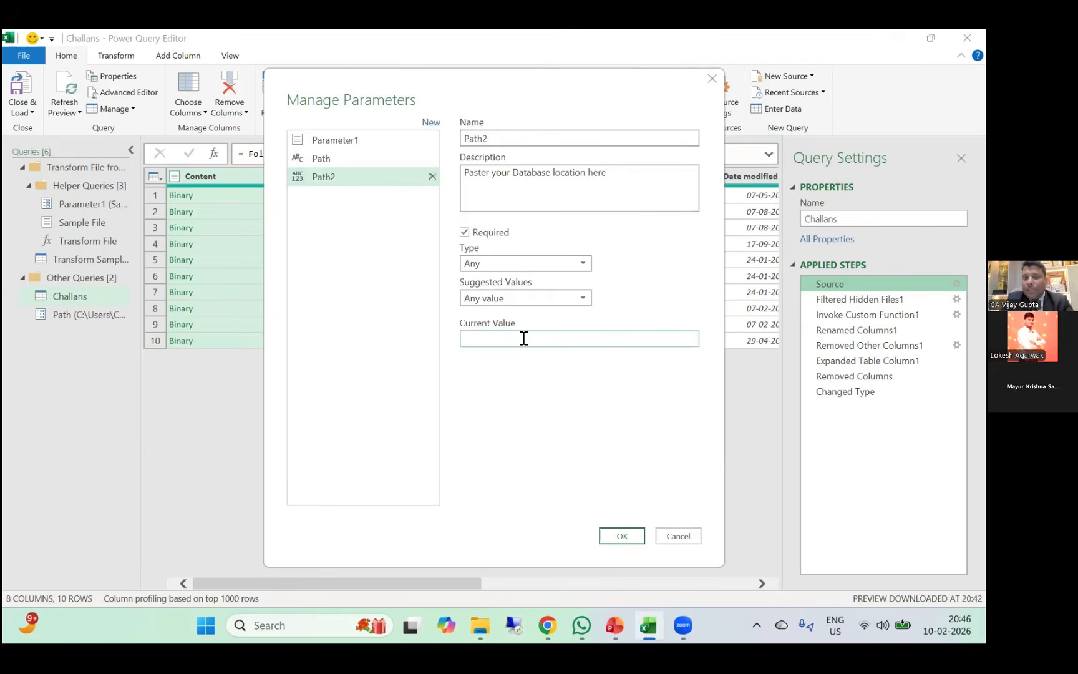
click(522, 338)
key(ctrl+v)
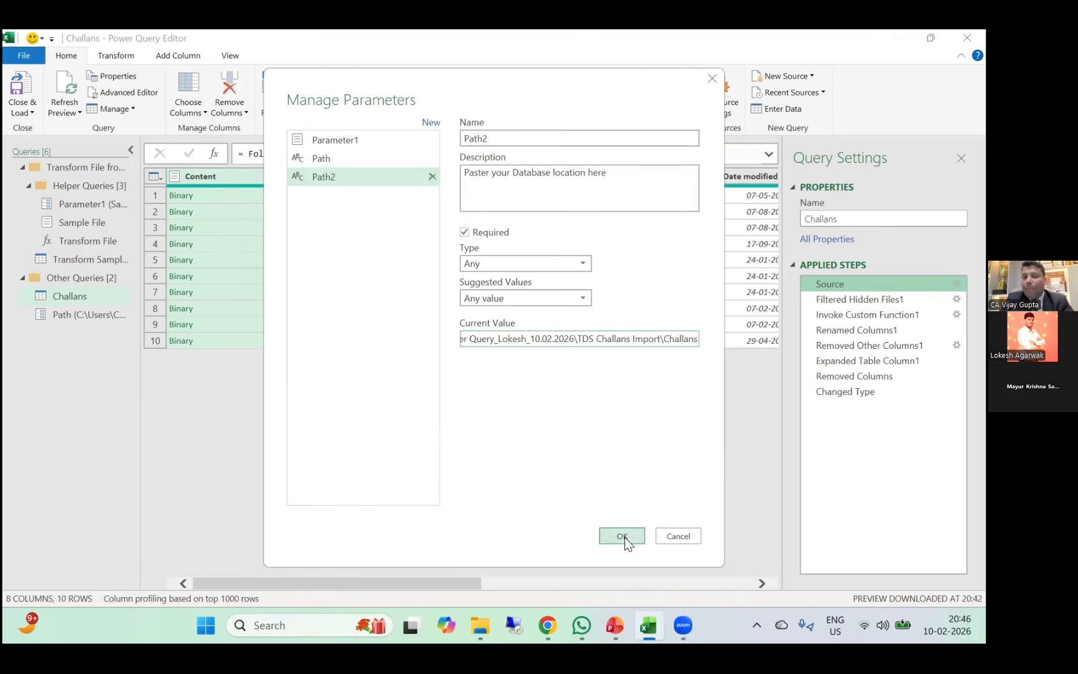
click(623, 536)
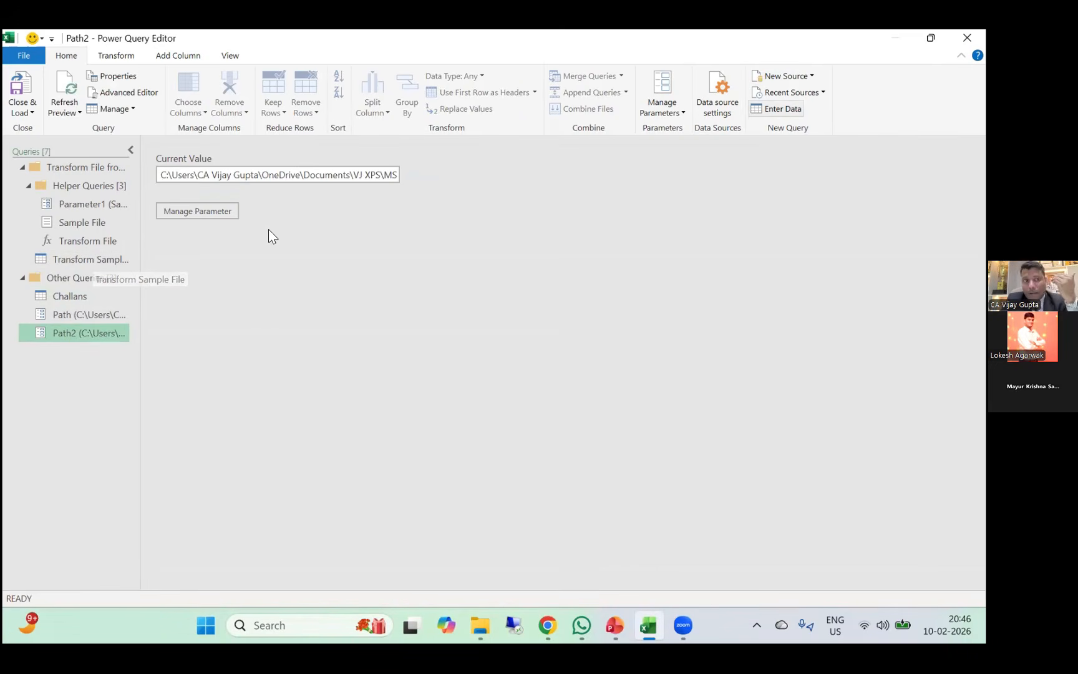
Try retyping the path parameter reference inside Folder.Files in the Challans query's Source formula.
click(91, 314)
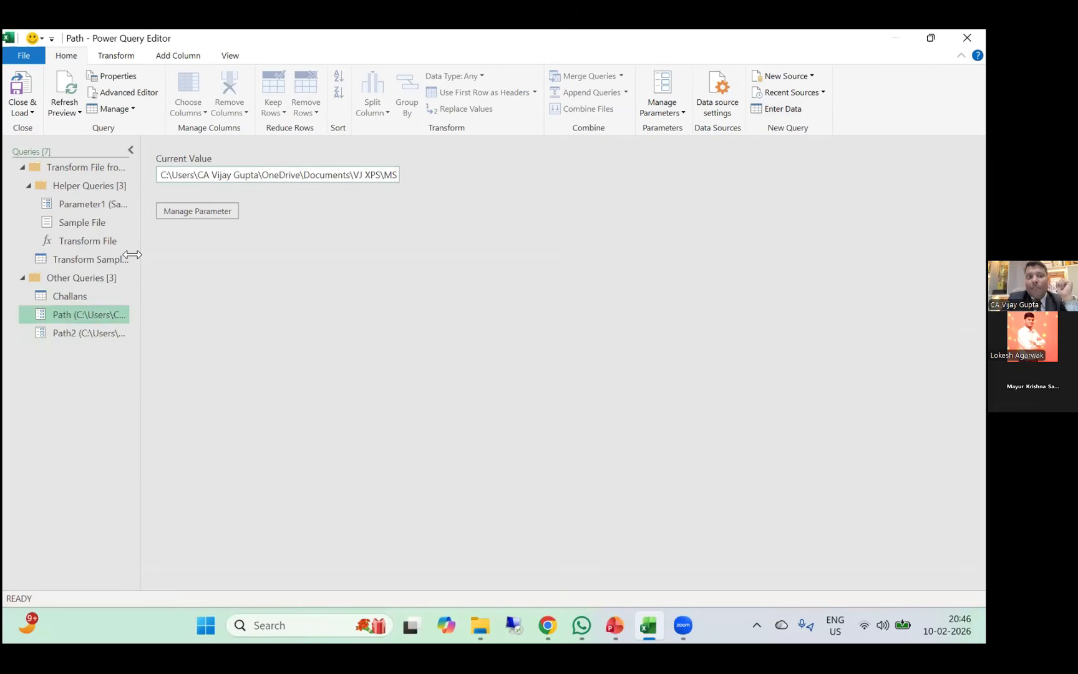
click(86, 303)
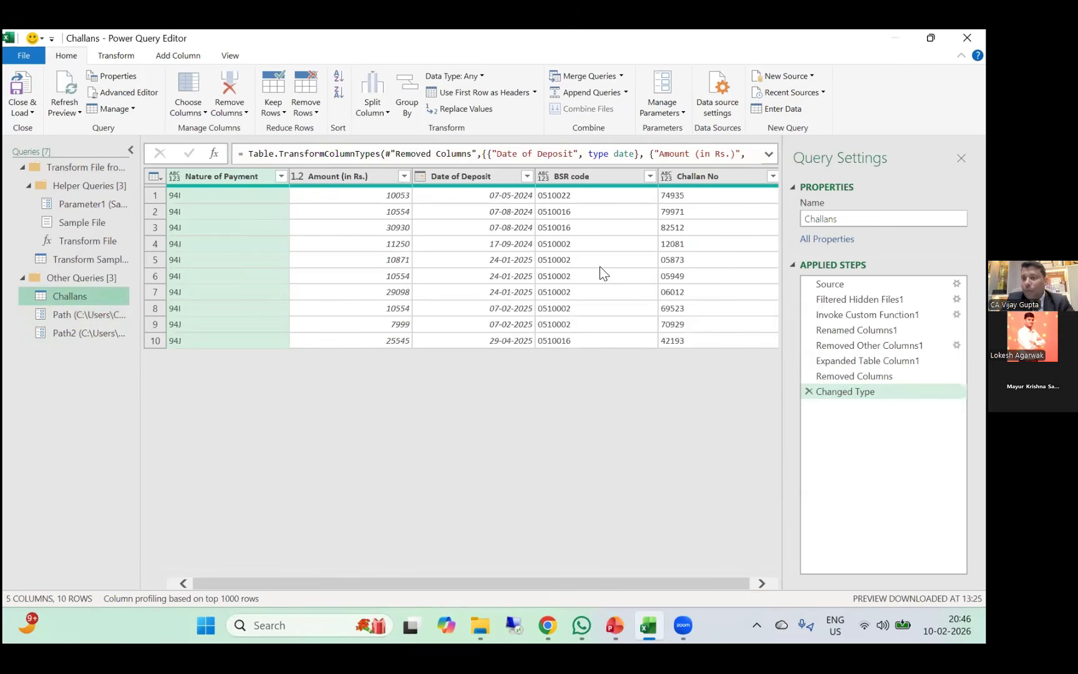
click(829, 284)
click(337, 154)
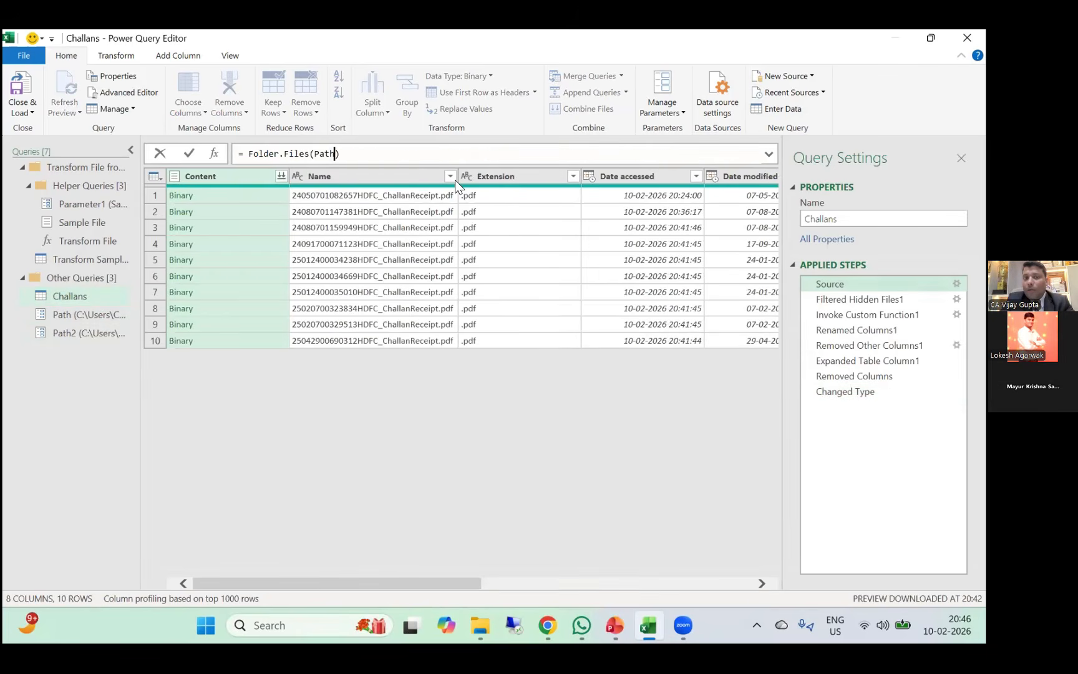
key(BackSpace)
key(BackSpace)
key(BackSpace)
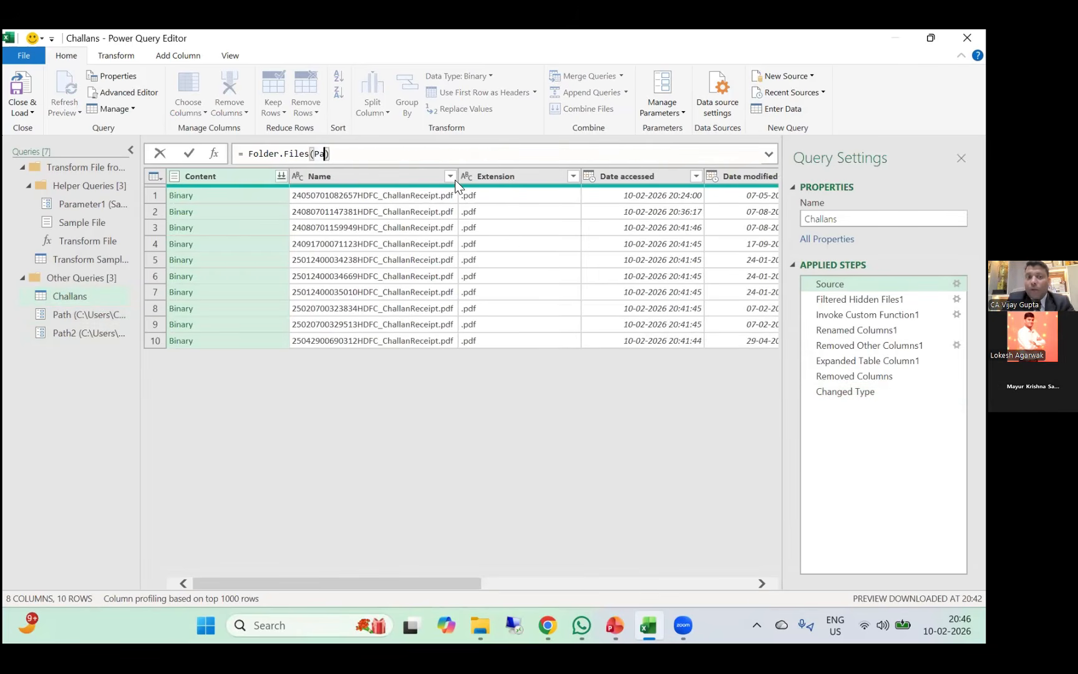
key(BackSpace)
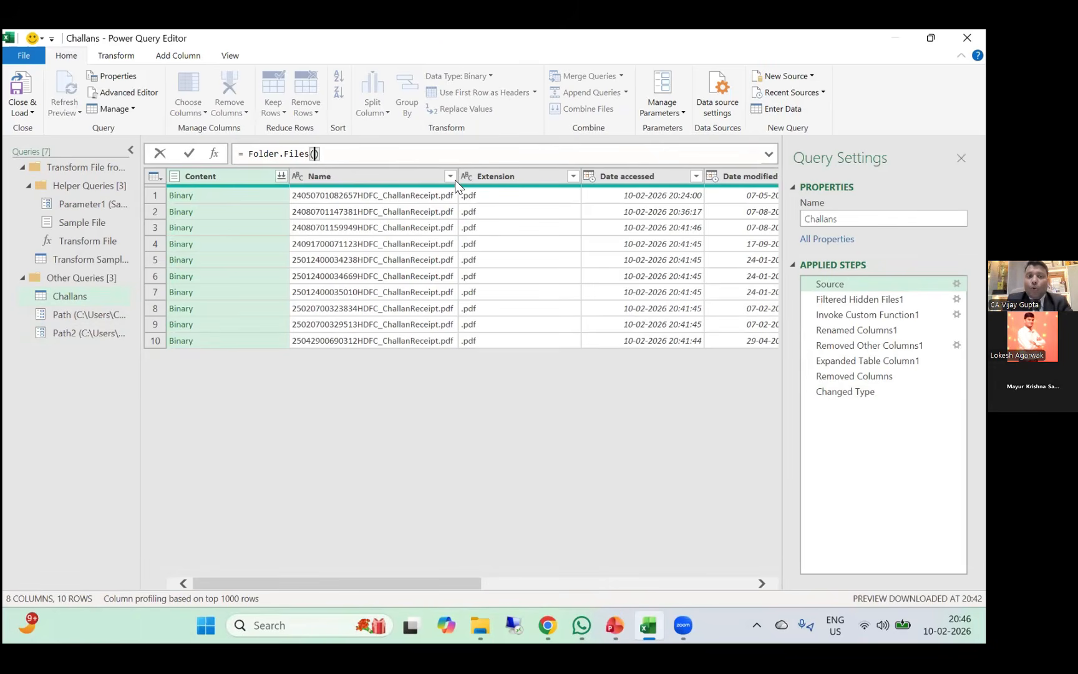
text(pa)
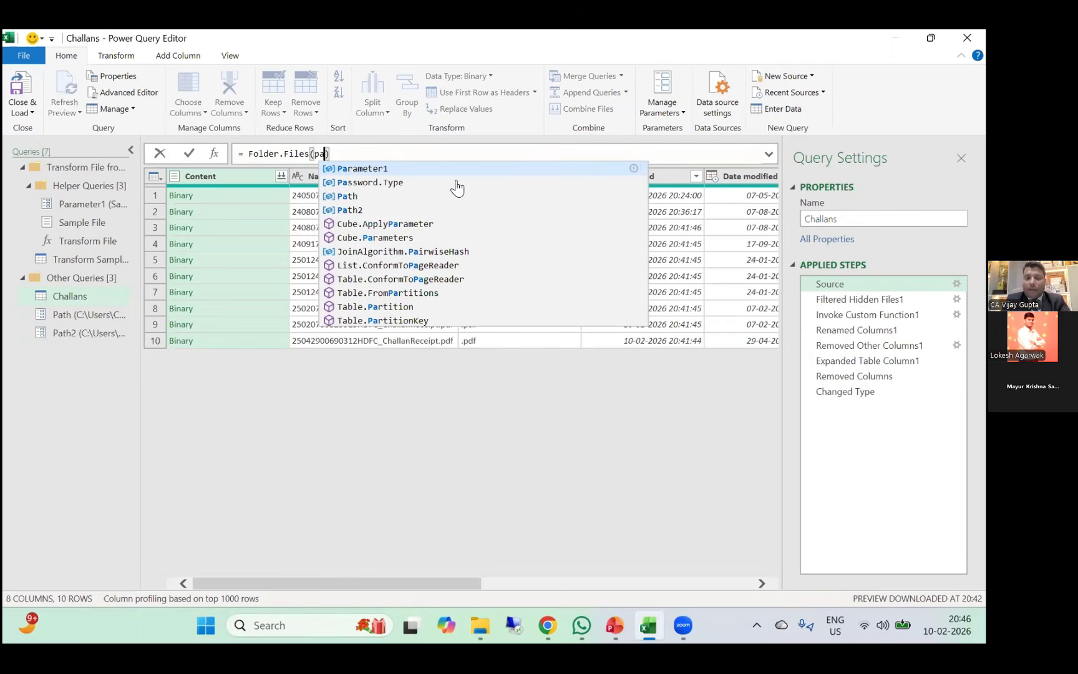
text(th)
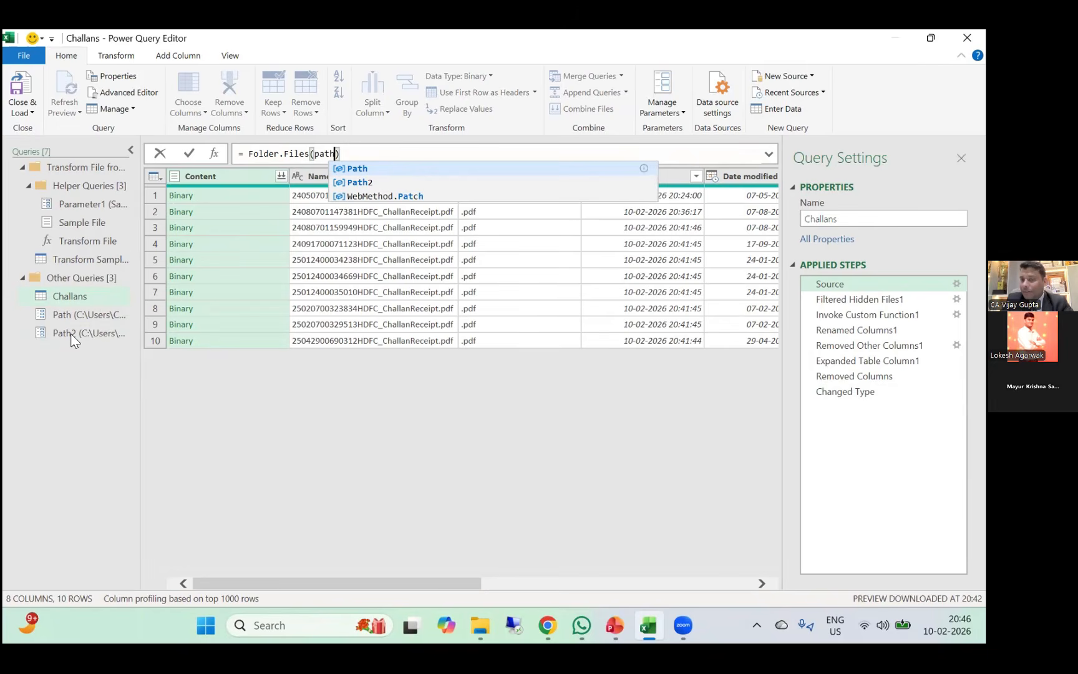
click(368, 173)
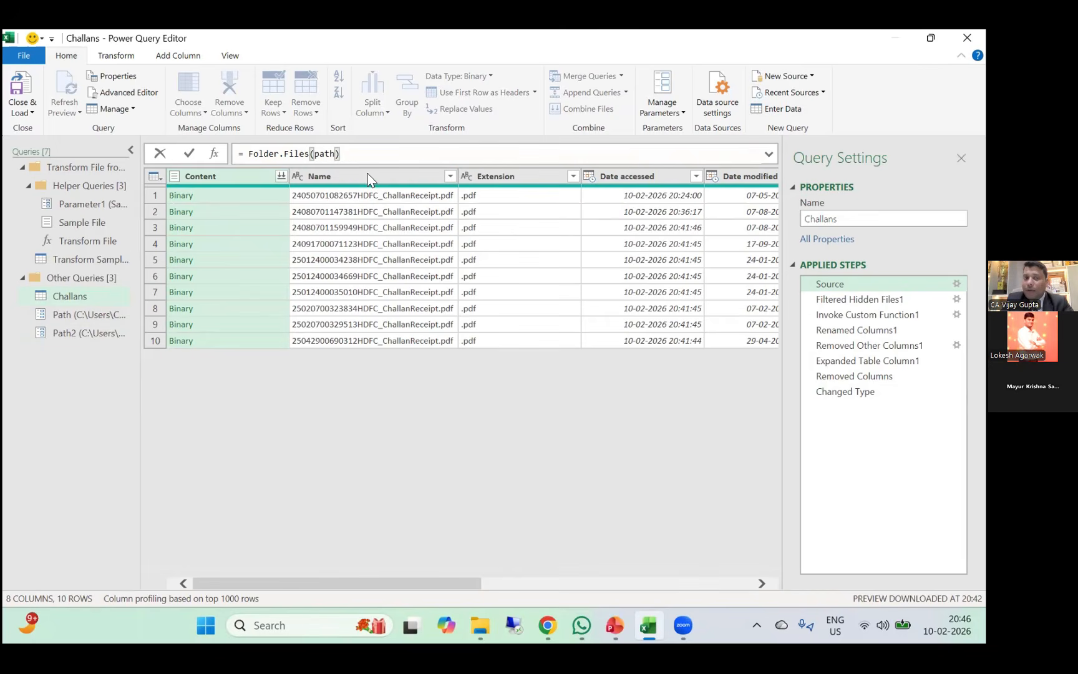
click(188, 154)
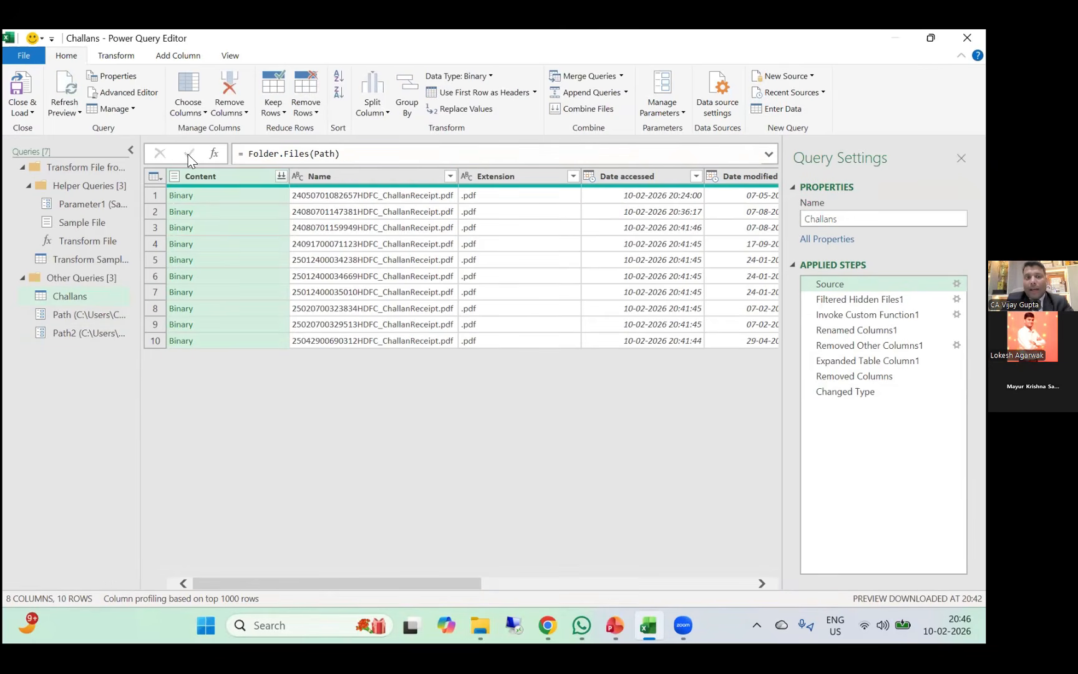
Check the Path2 parameter and the Challans preview, and close the query editor, loading the queries into the workbook.
click(92, 336)
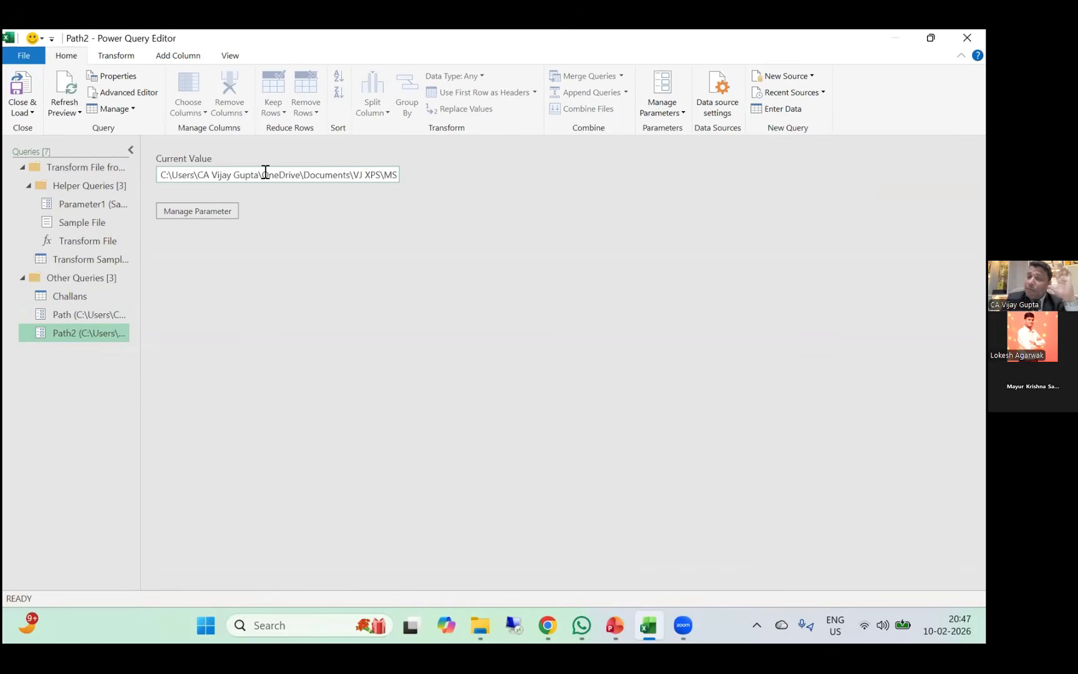
click(79, 296)
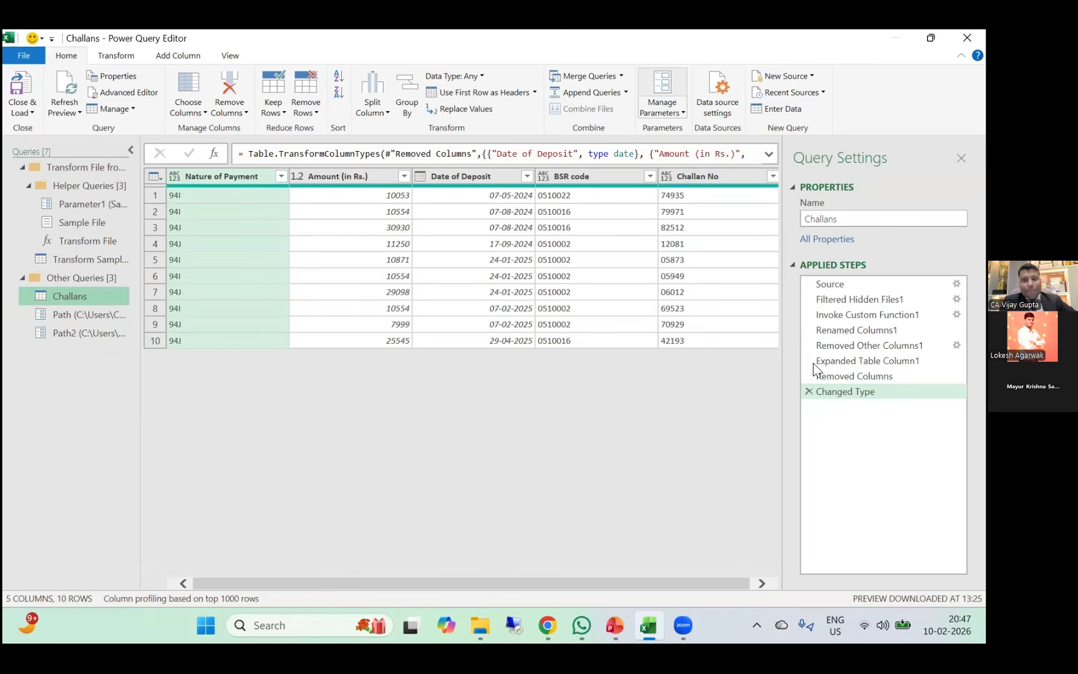
click(245, 412)
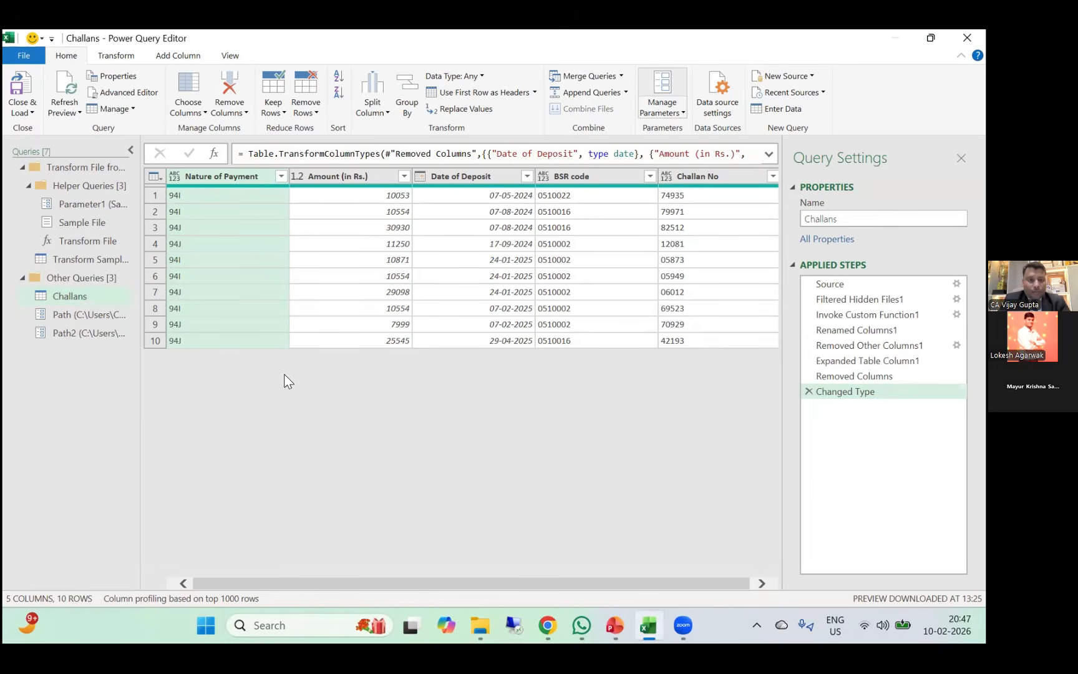
click(23, 82)
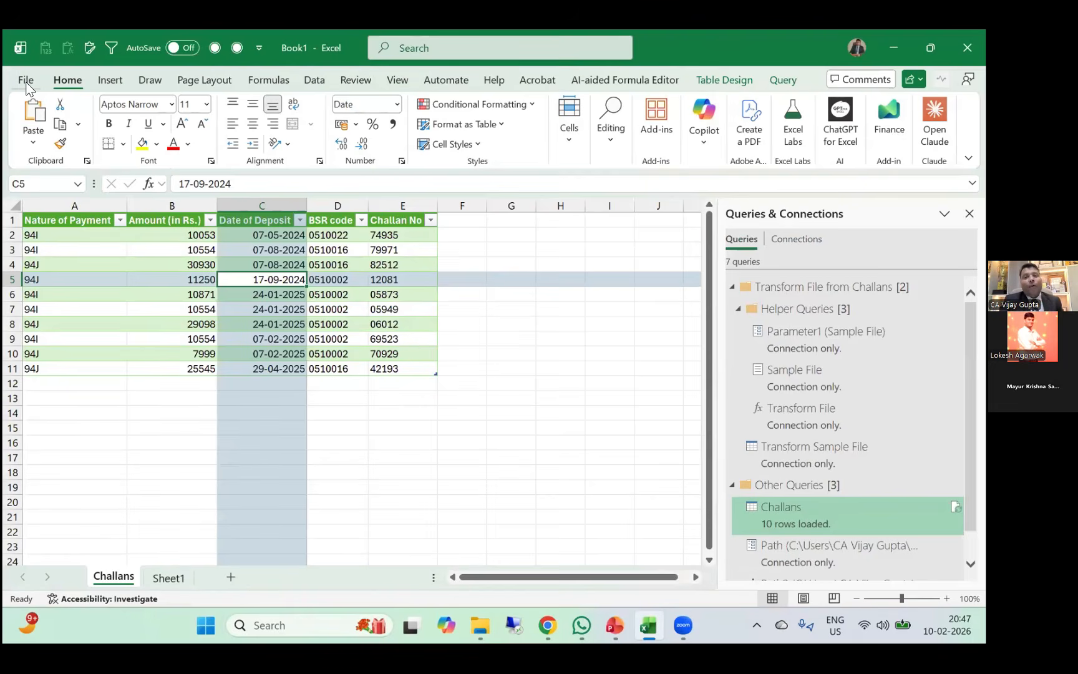
Save the workbook as Challans in the OneDrive Documents folder and close it.
click(516, 313)
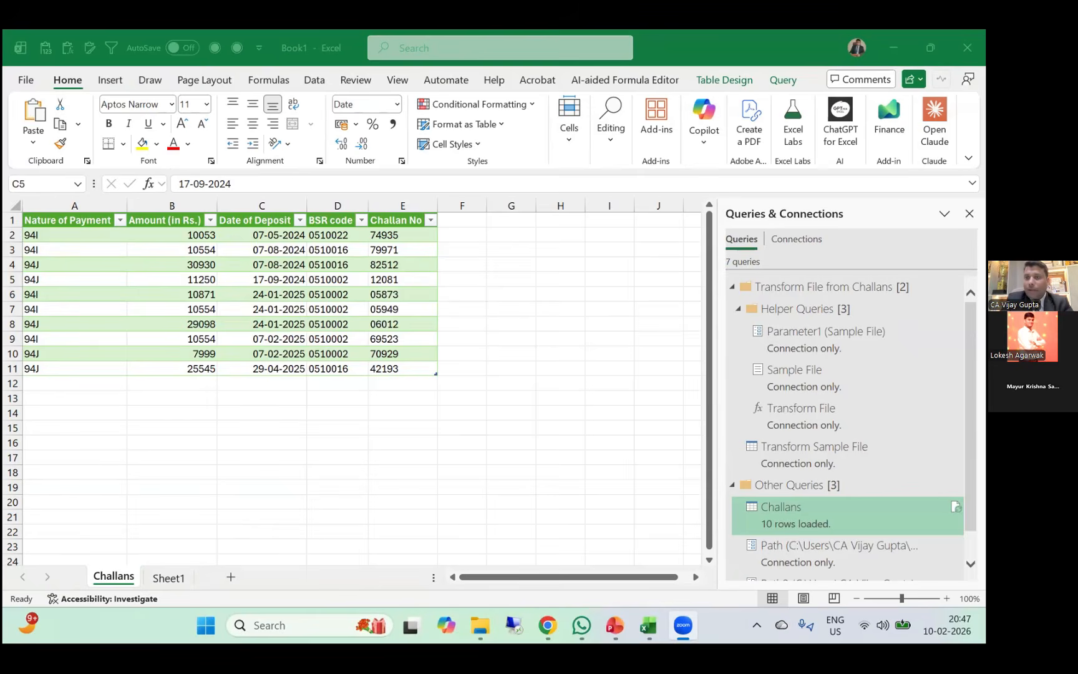
click(967, 48)
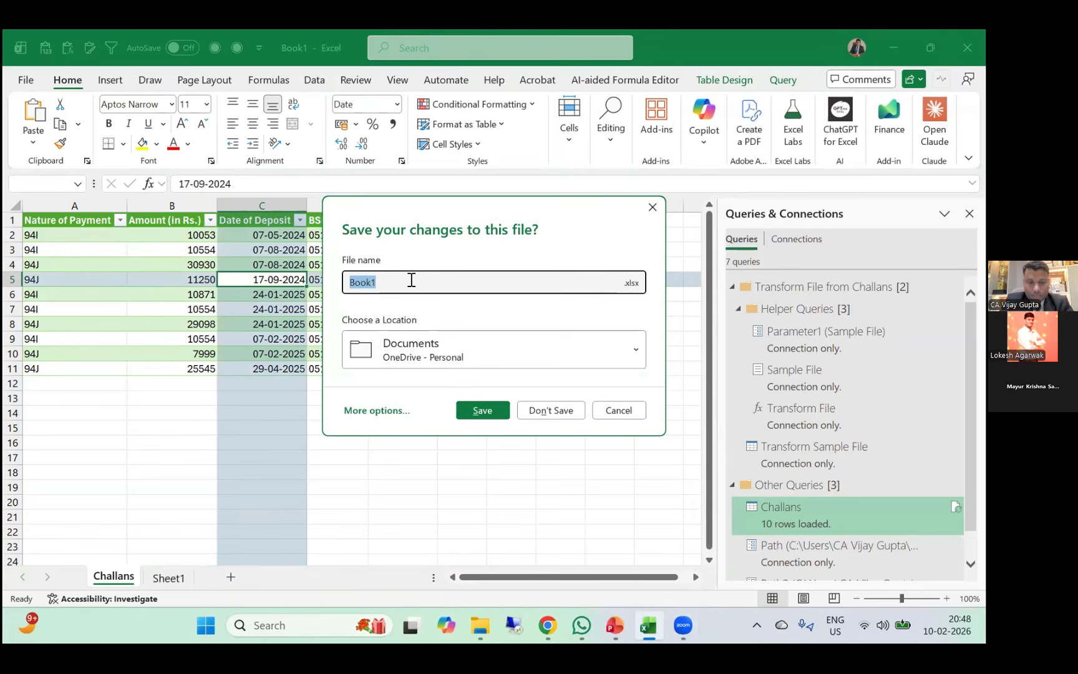
text(Challans)
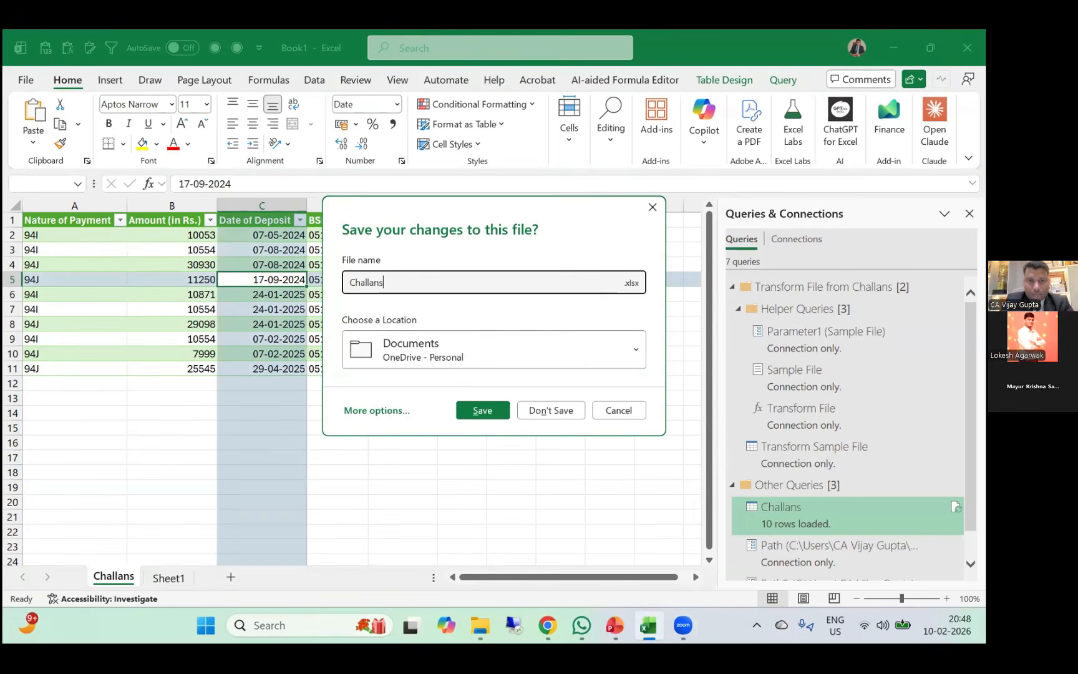
key(Return)
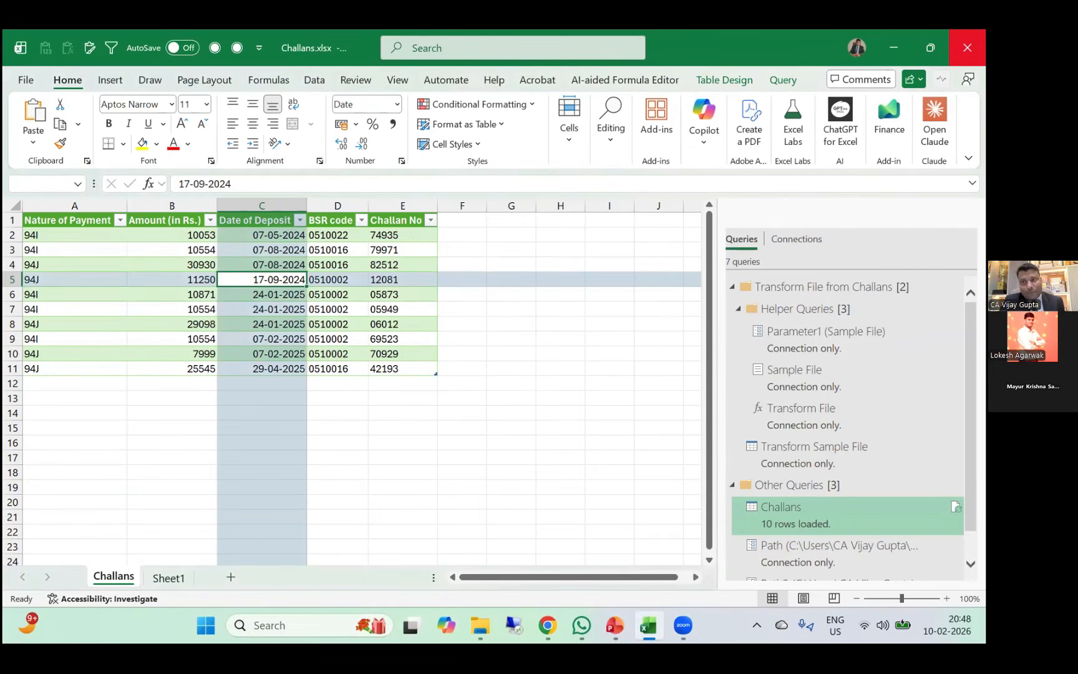
click(967, 48)
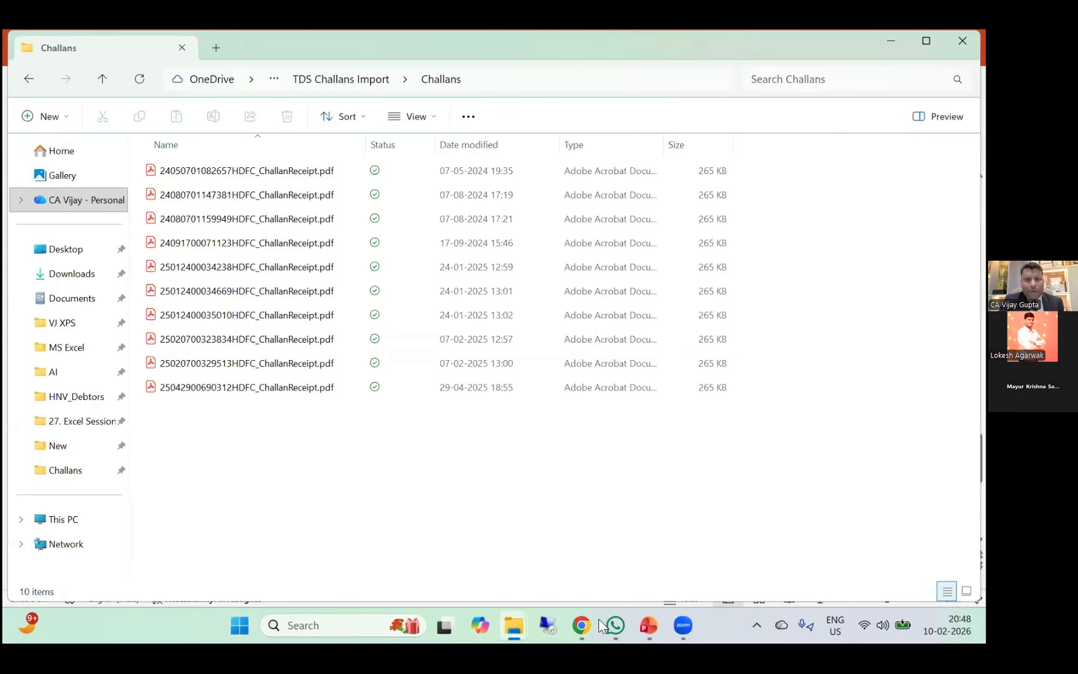
Open GST_Late Payment Interest Calculator_V4.xlsx from the Excel session folder, two levels above Challans, and show its Summary sheet.
mouse_move(598, 625)
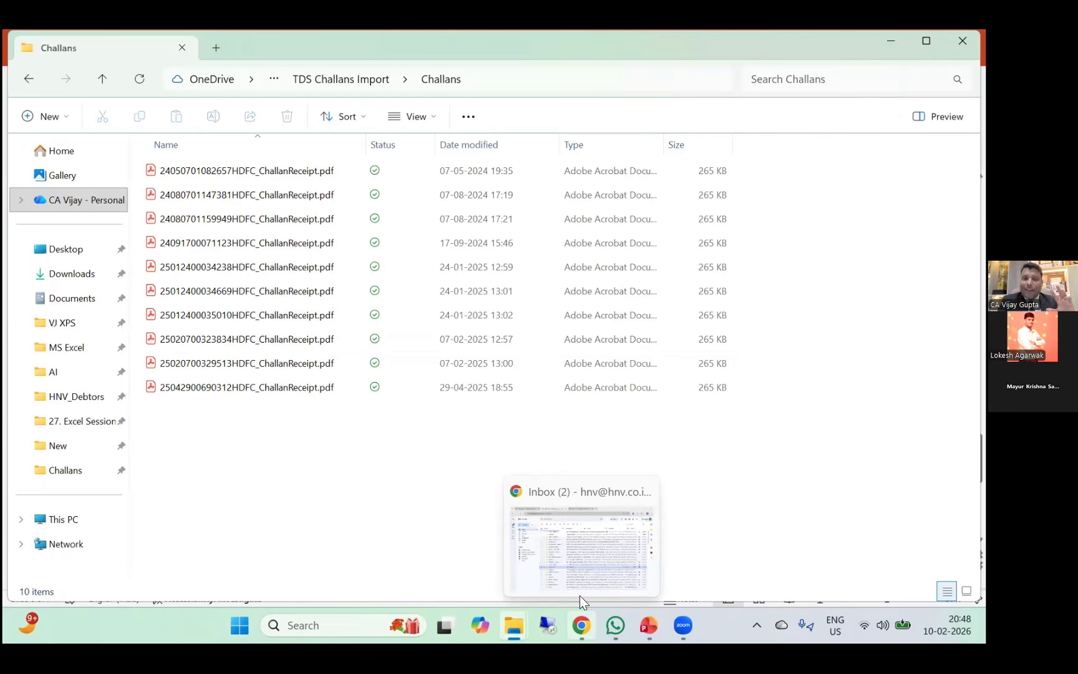
click(312, 488)
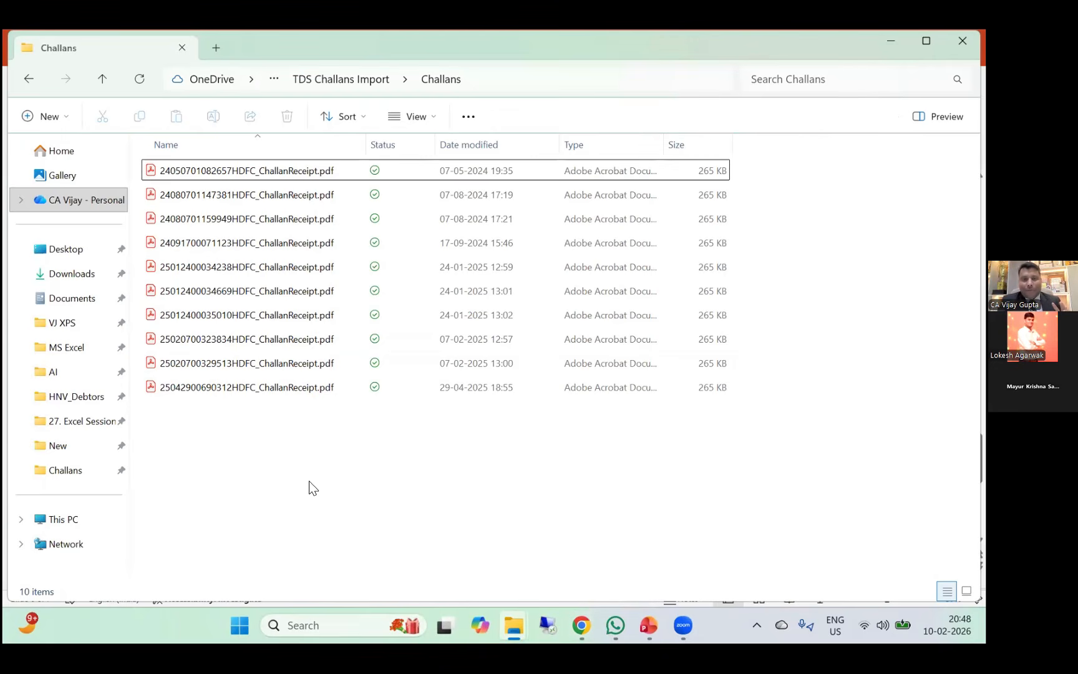
key(BackSpace)
key(BackSpace)
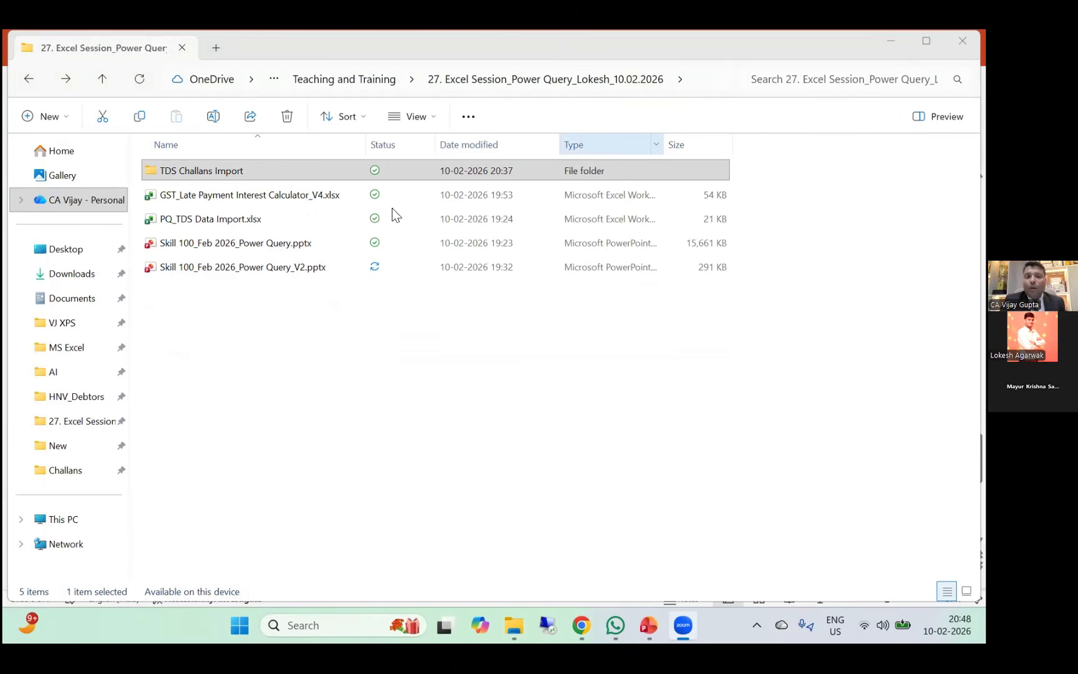
double_click(322, 206)
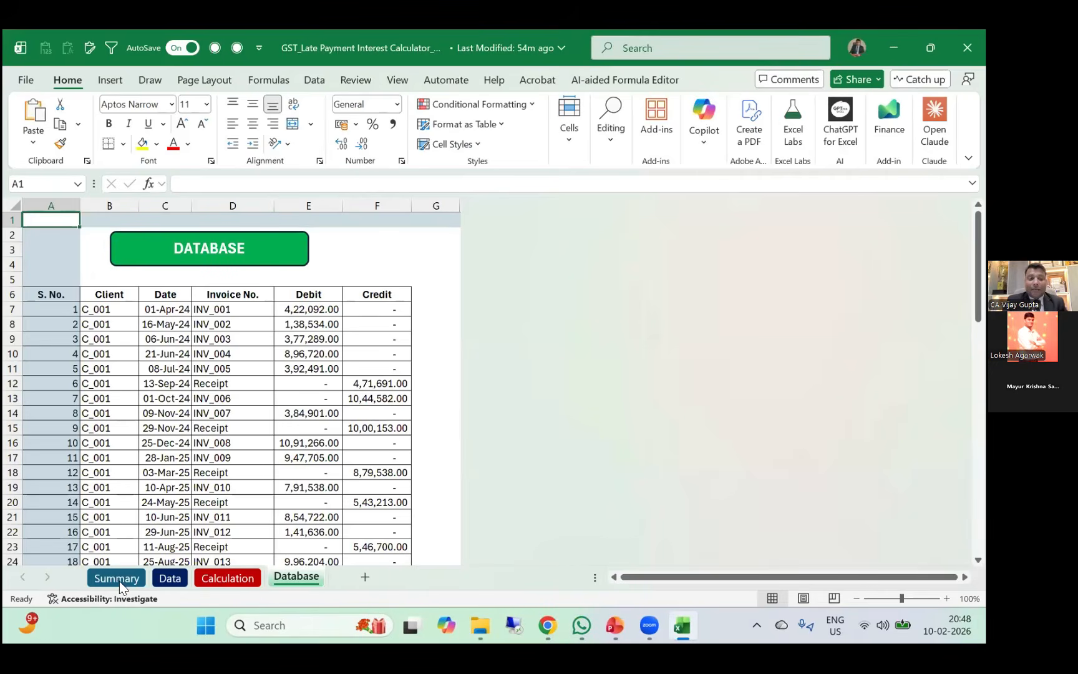
click(116, 578)
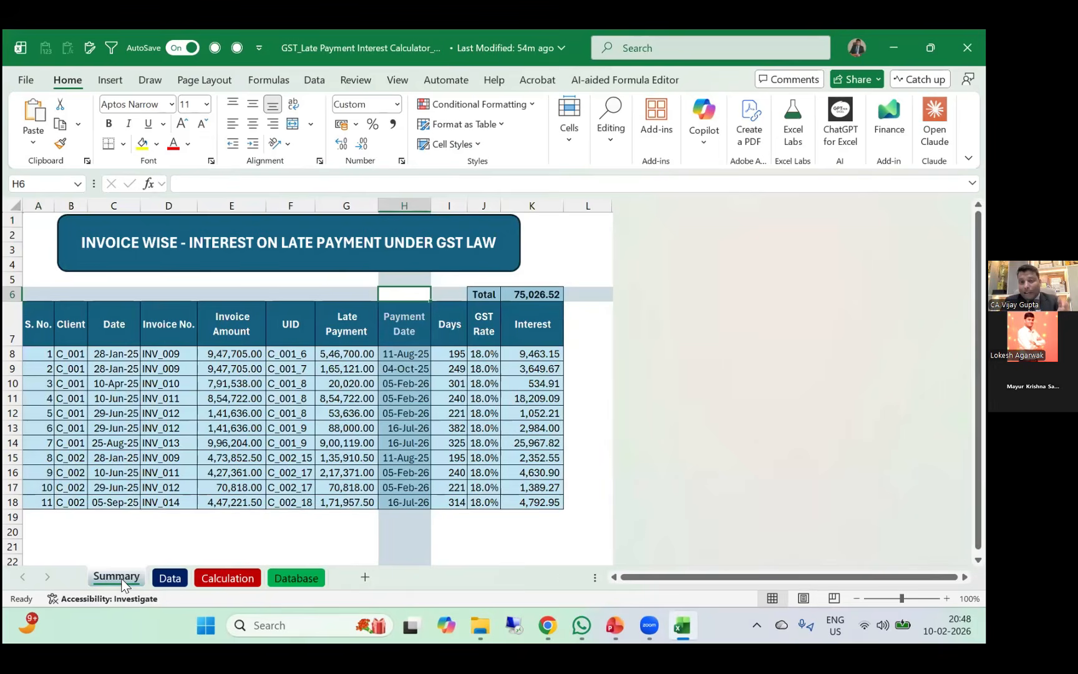
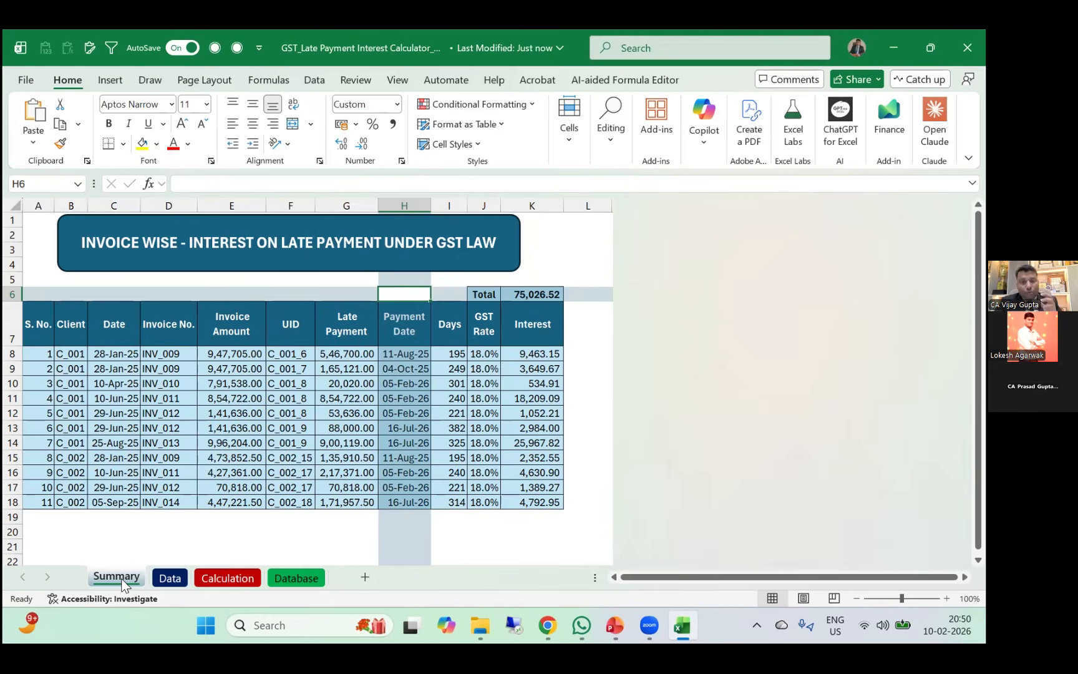
Add filters to header row 6 of the Database sheet and check which clients the Client filter offers.
click(286, 580)
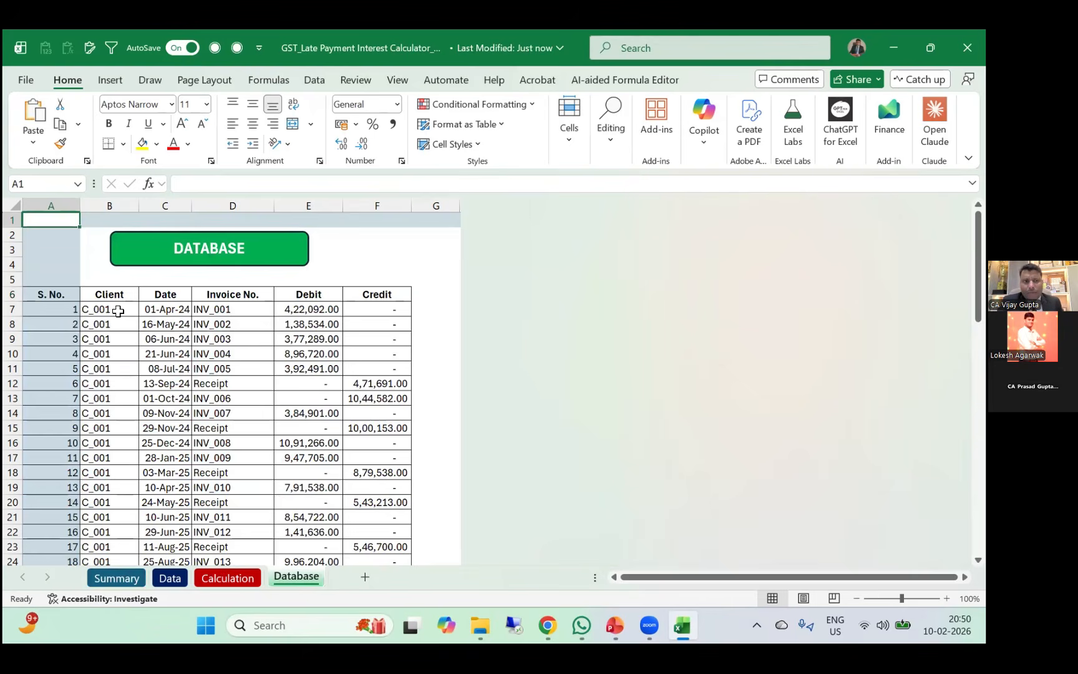
click(14, 294)
key(ctrl+shift+l)
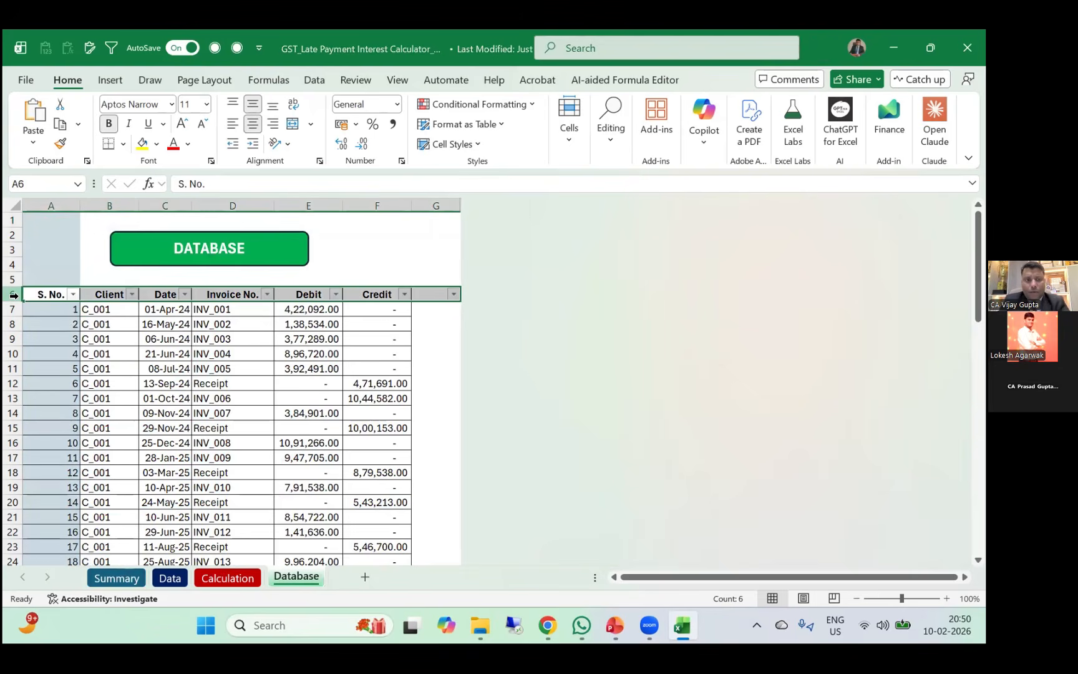
key(Right)
key(alt+Down)
key(Down)
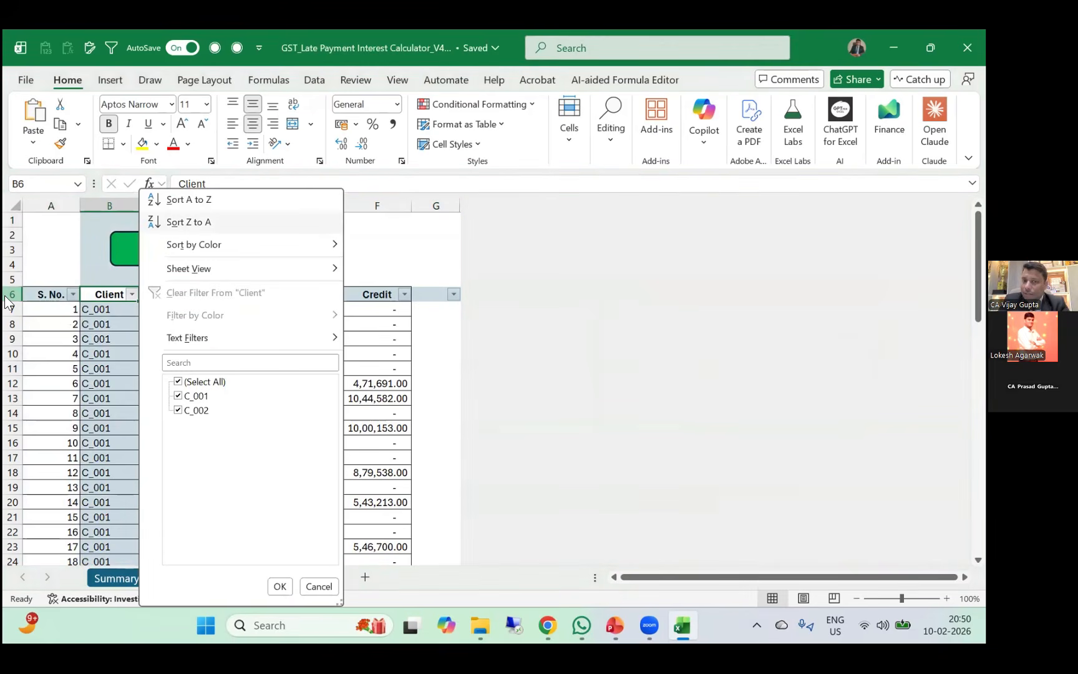
key(Down)
key(Escape)
Examine the dates, debit invoices and credit receipts of both clients on the Database sheet, and the interest table on the Summary sheet.
key(Down)
key(Right)
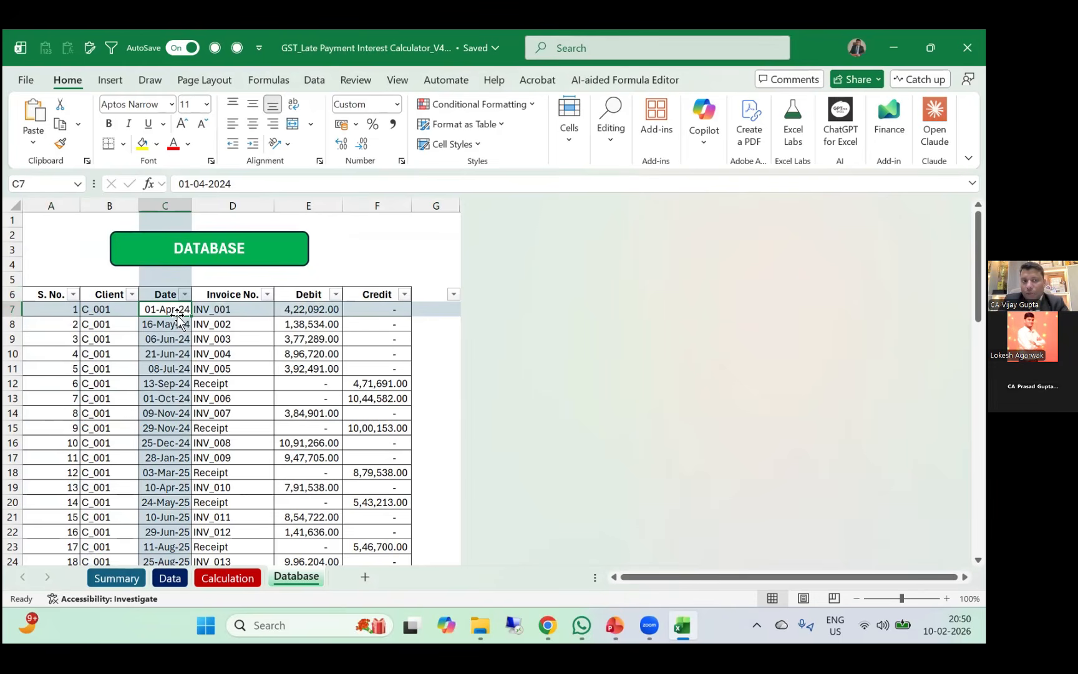
click(311, 310)
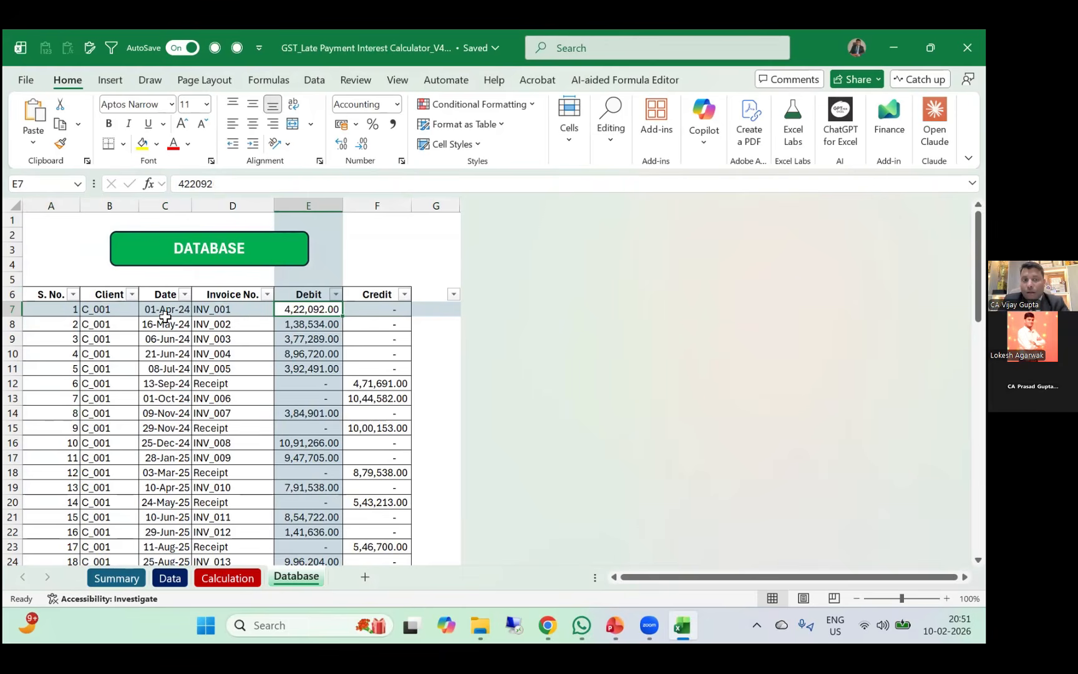
click(385, 384)
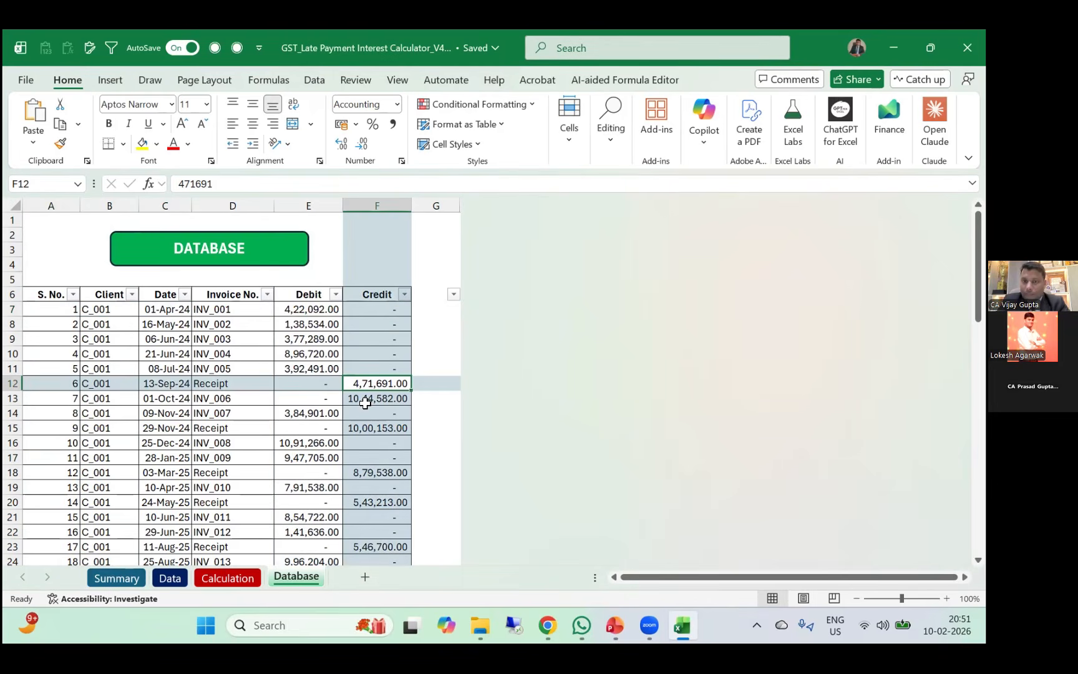
scroll(312, 326, down, 2)
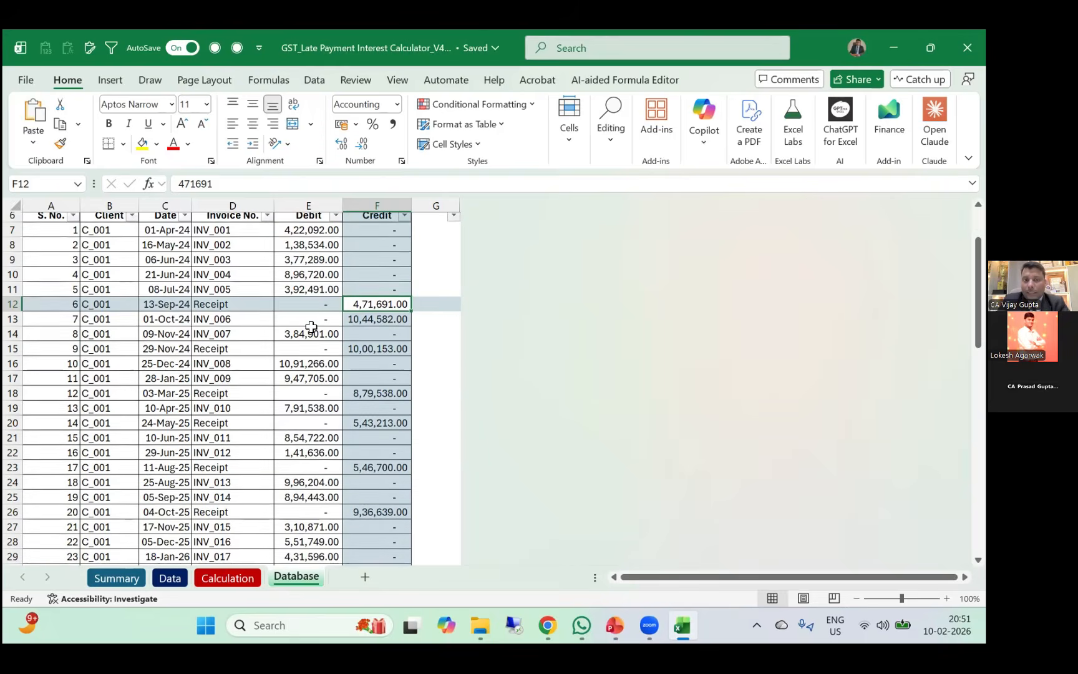
scroll(385, 348, up, 2)
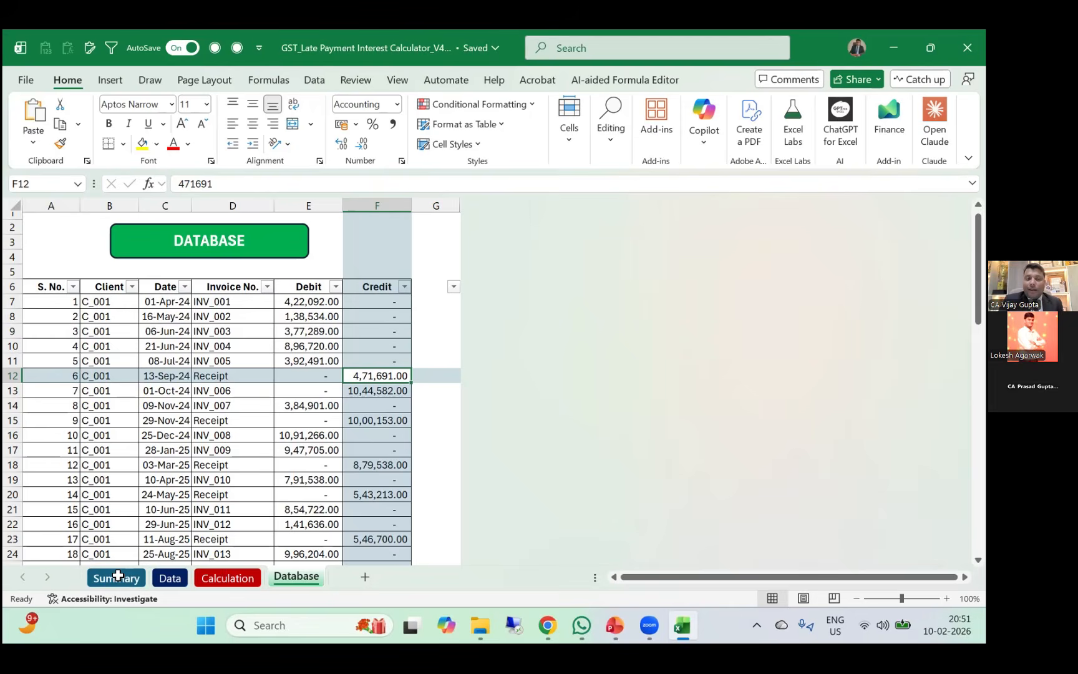
scroll(117, 575, down, 20)
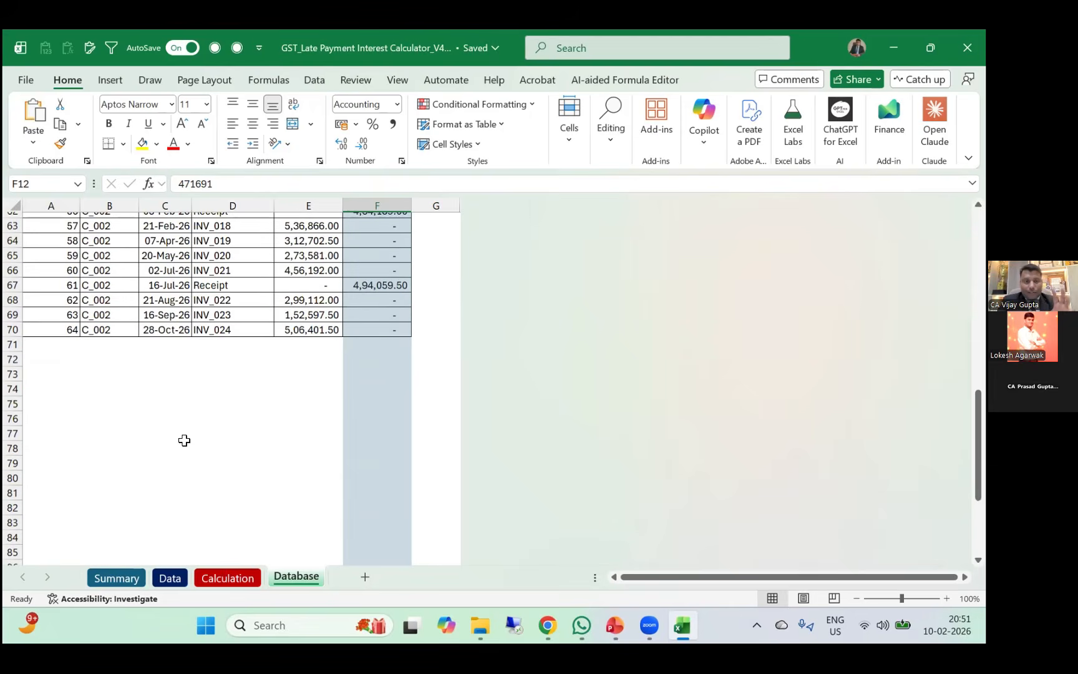
scroll(184, 440, up, 9)
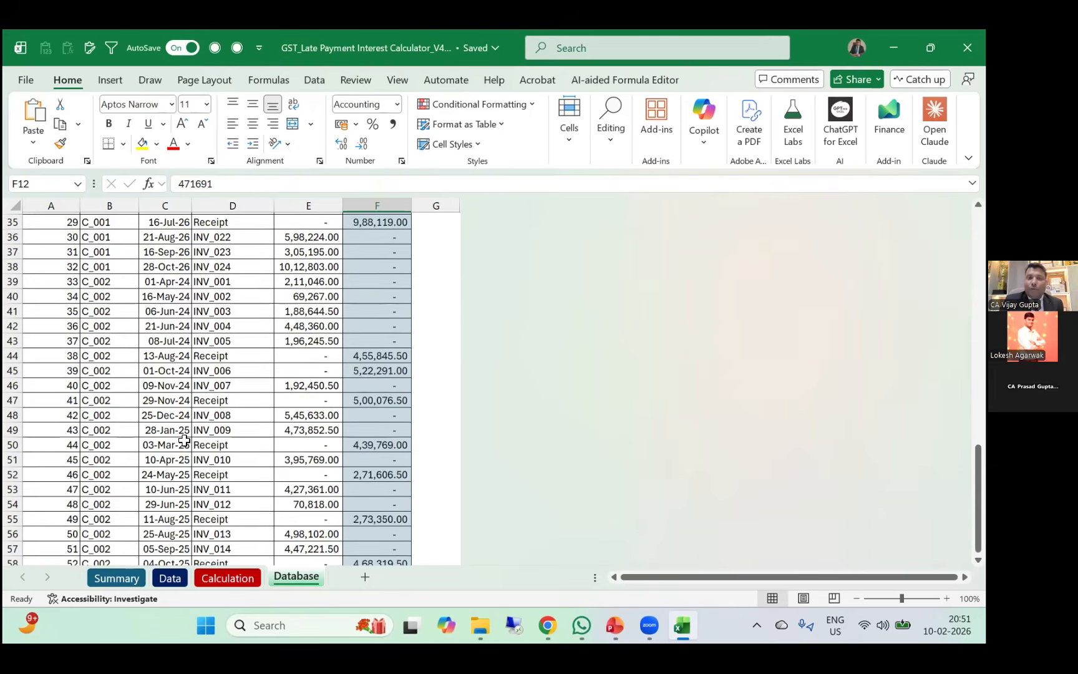
scroll(184, 440, up, 11)
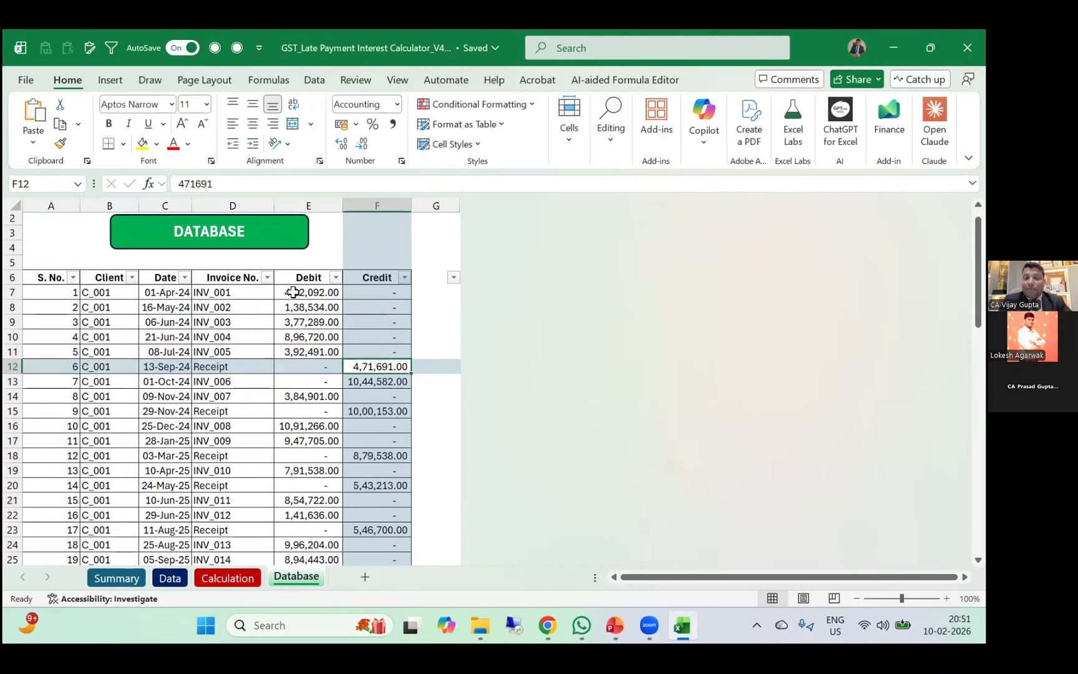
drag(293, 292, 289, 325)
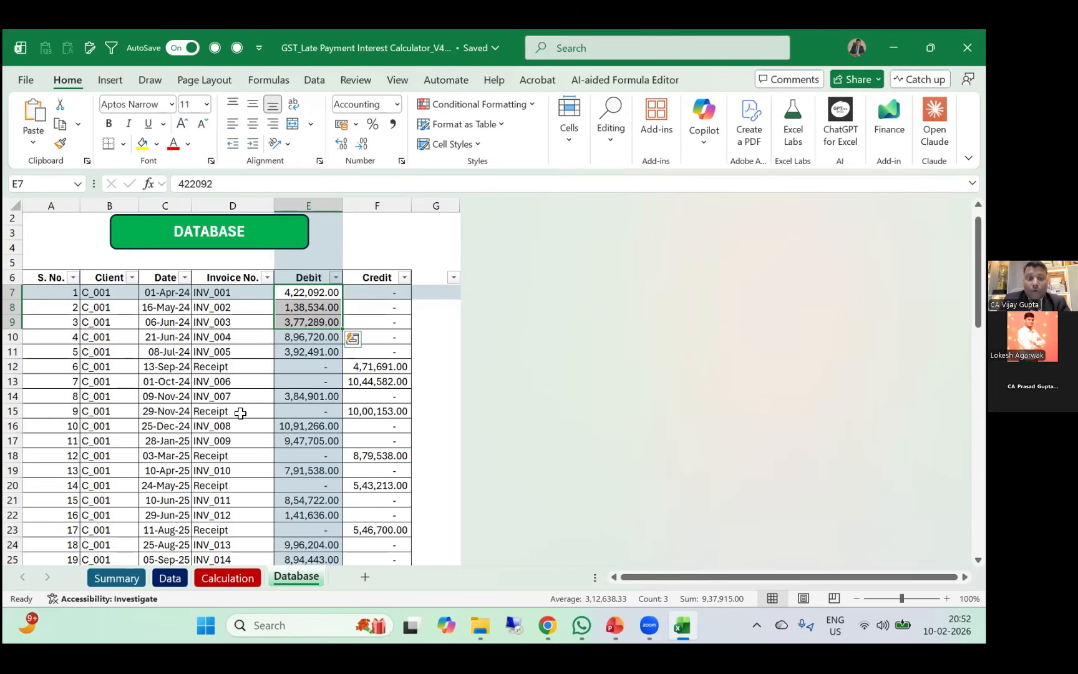
scroll(294, 414, down, 4)
scroll(294, 415, down, 5)
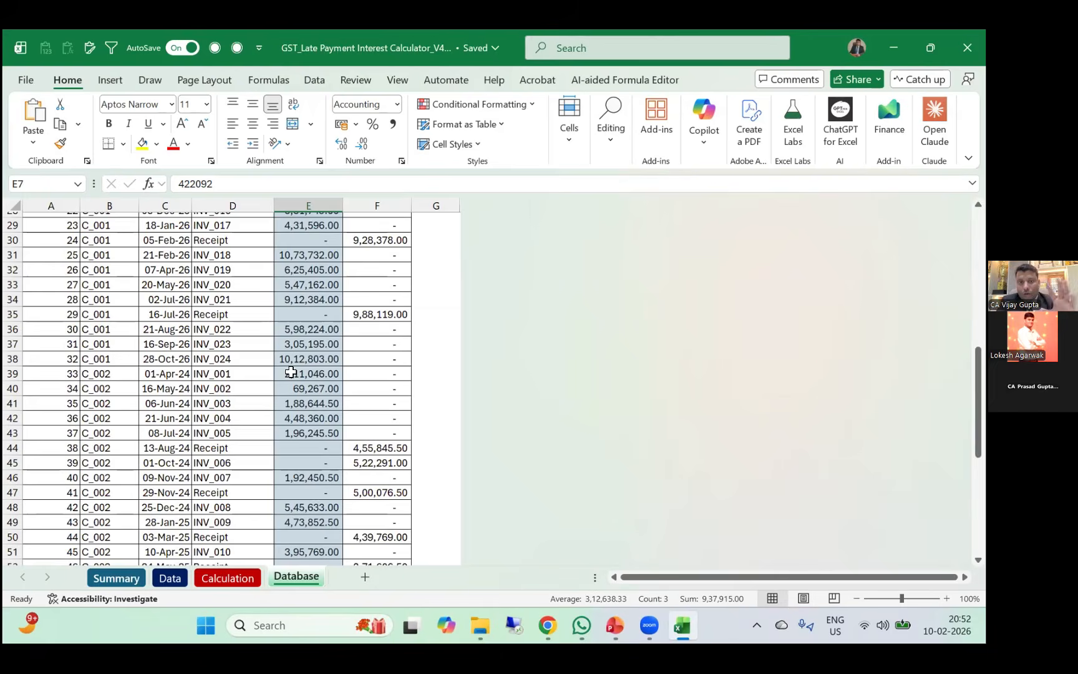
scroll(238, 366, down, 1)
scroll(238, 366, up, 1)
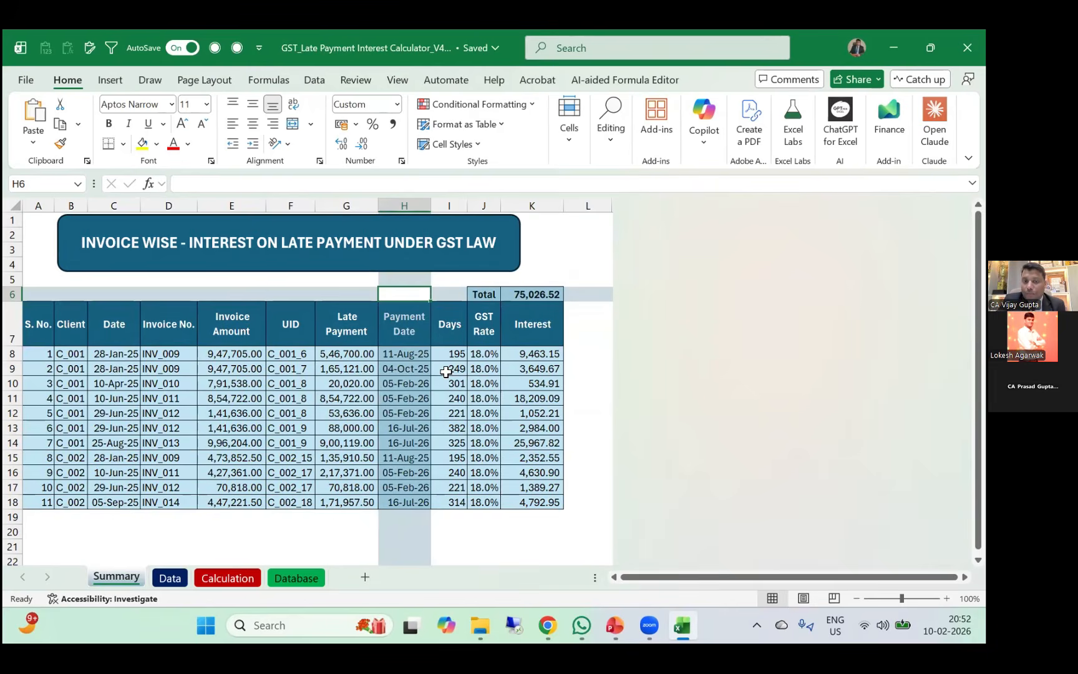
scroll(446, 372, right, 1)
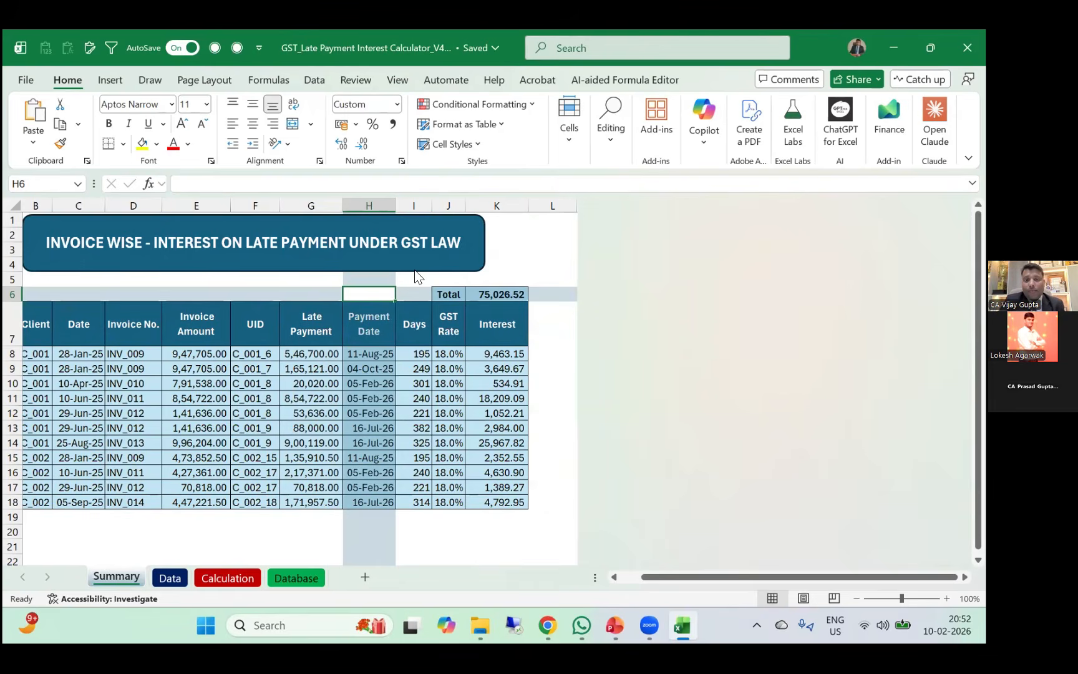
key(alt+Tab)
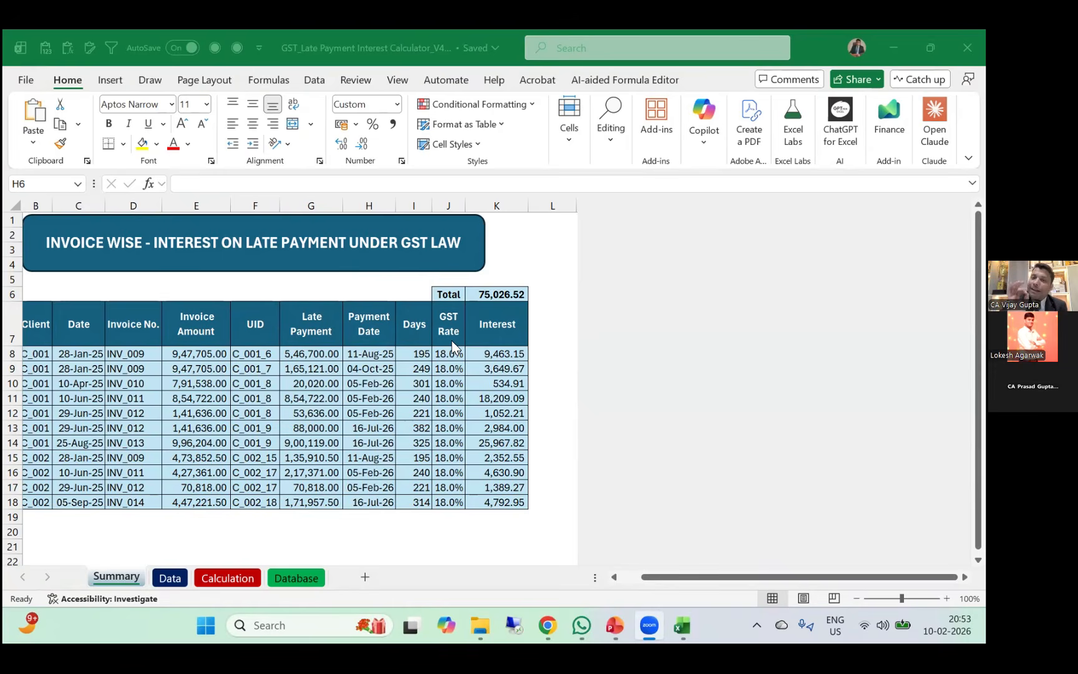
scroll(332, 382, left, 1)
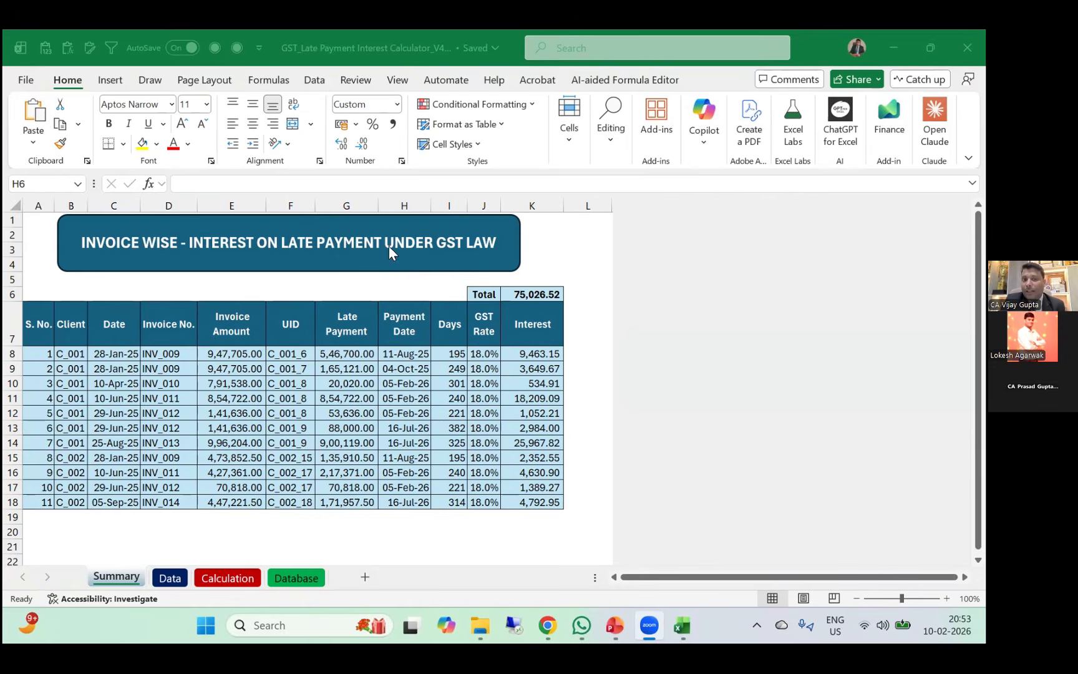
Set client C_001's INV_001 debit amount in cell E7 of the Database sheet to 1422092, and return to the Summary sheet.
click(283, 575)
click(291, 576)
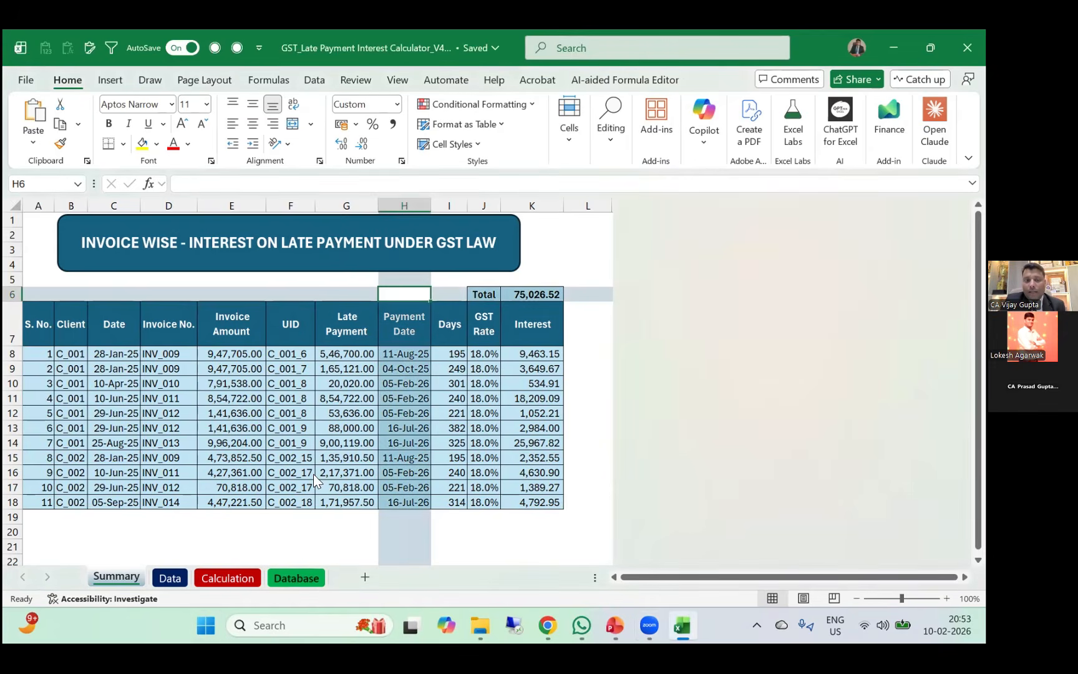
scroll(324, 298, up, 8)
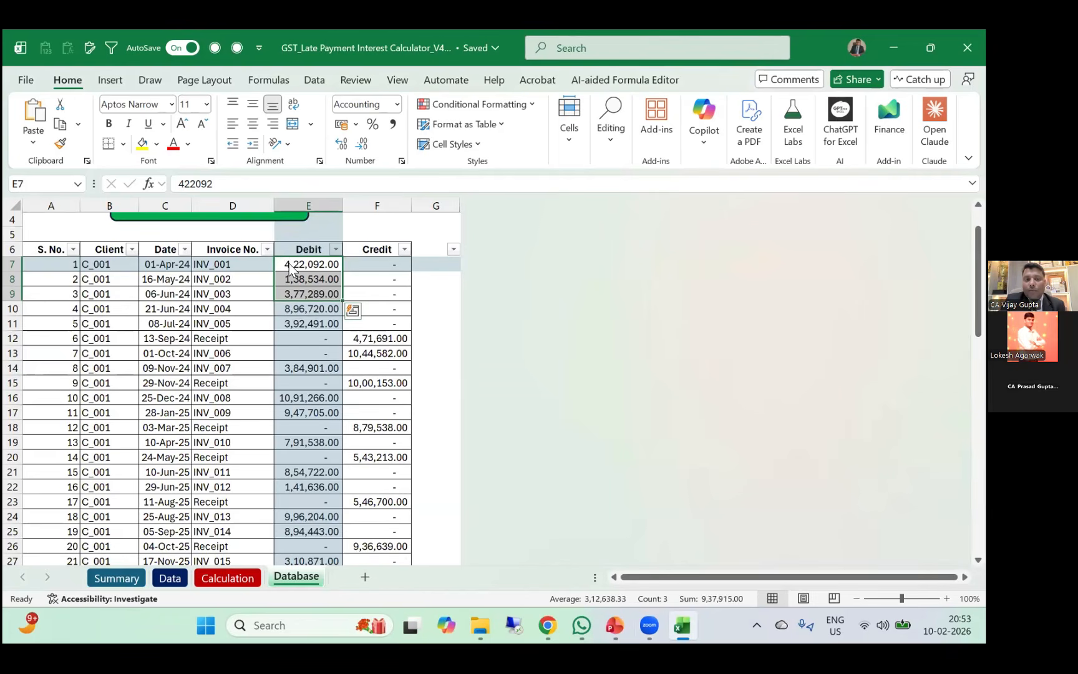
click(288, 264)
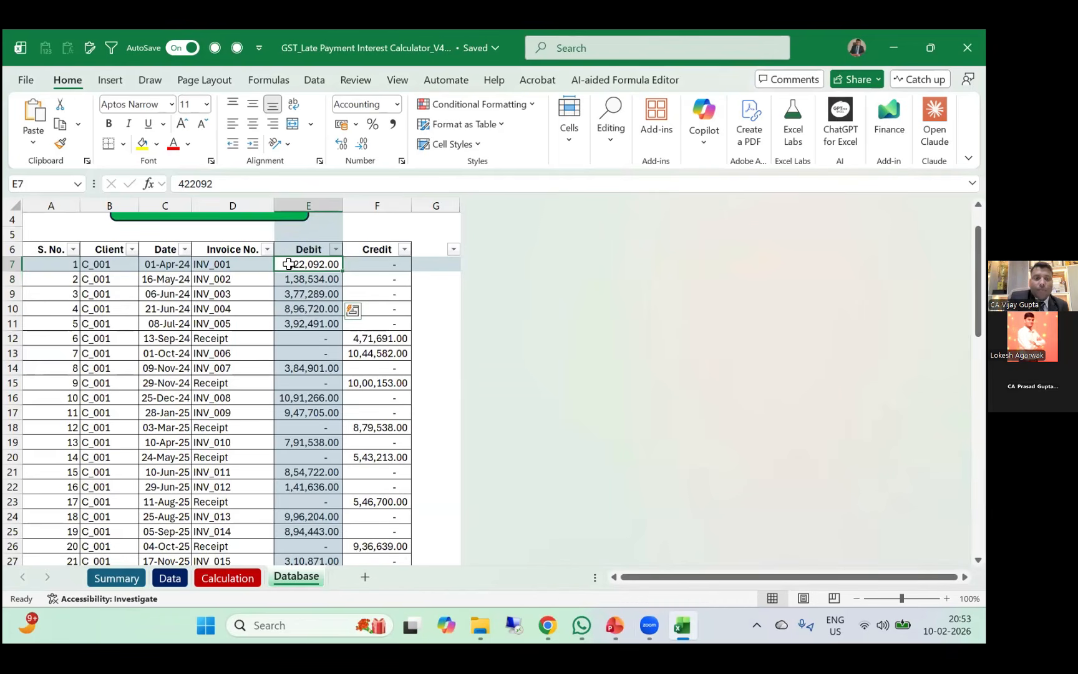
double_click(288, 264)
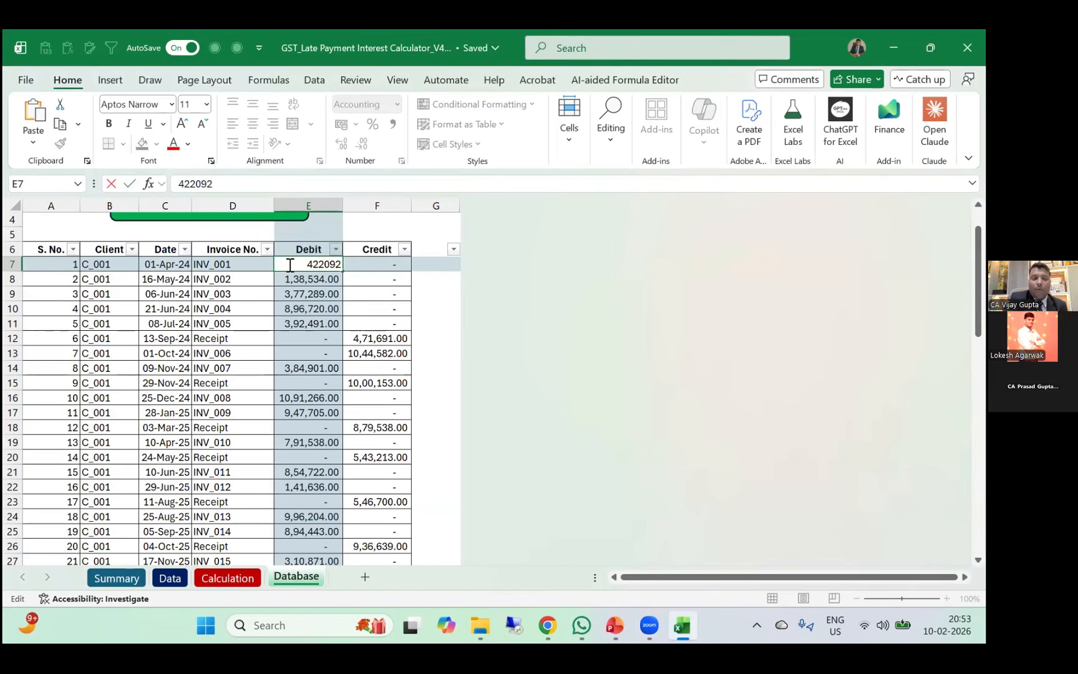
text(1)
key(ctrl+Return)
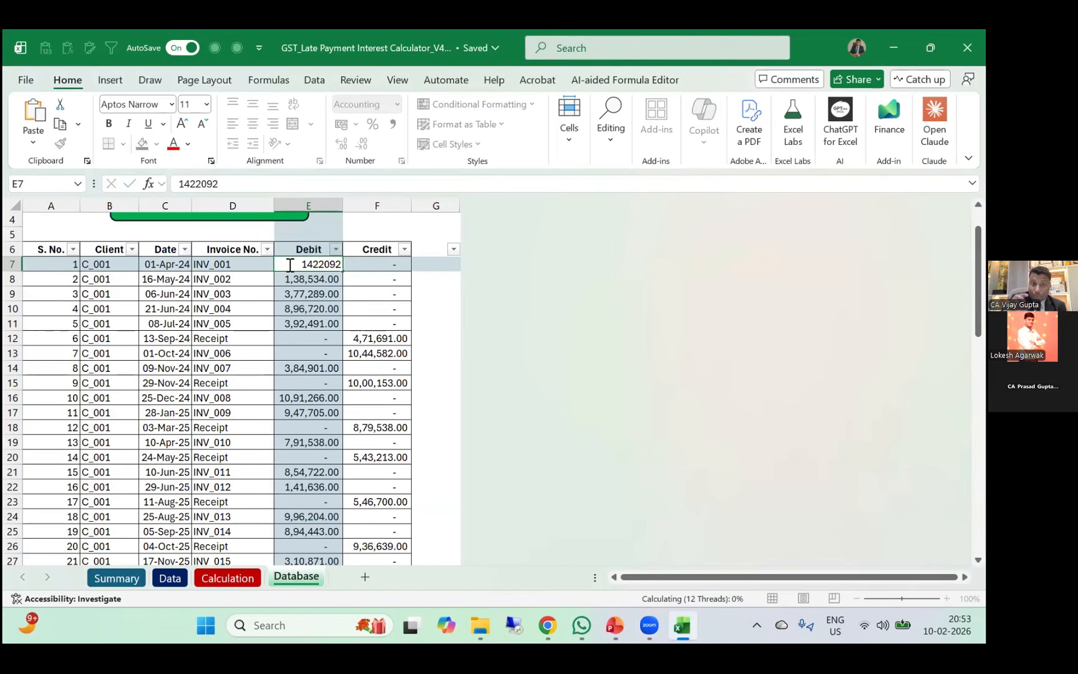
key(Return)
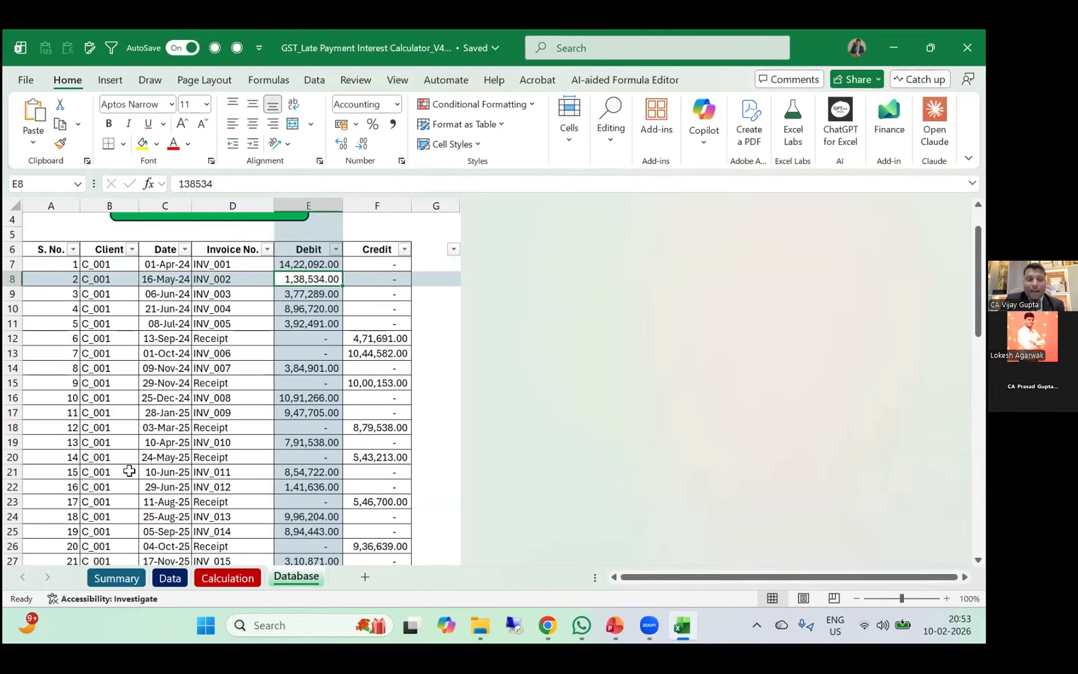
click(117, 579)
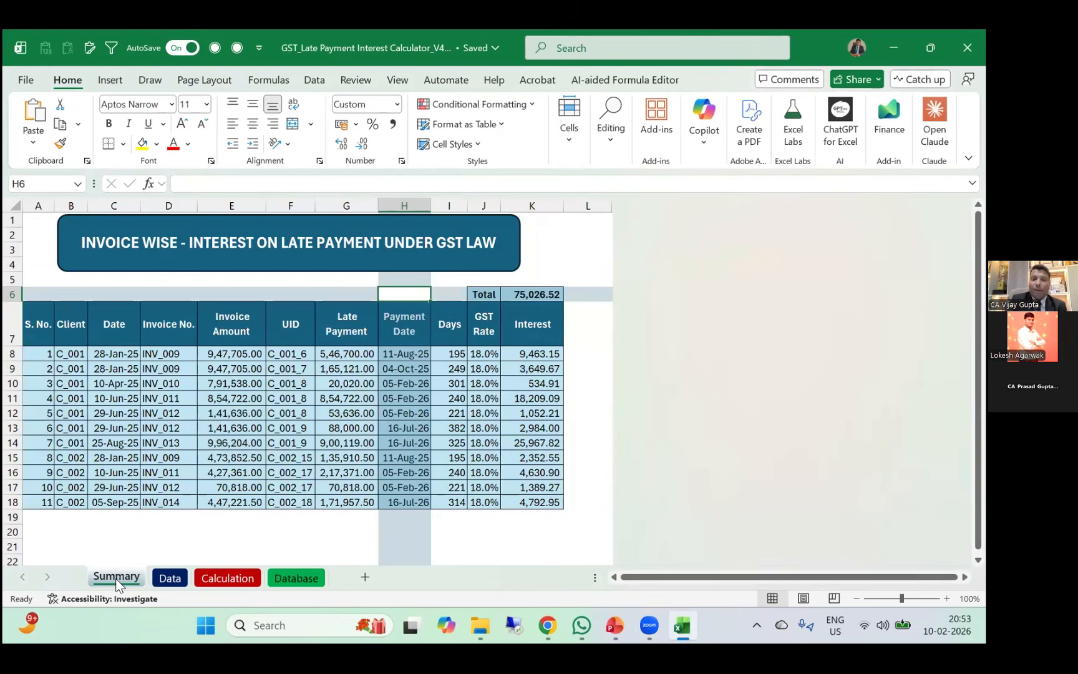
Refresh all queries in the workbook to update the Summary sheet's late payment interest table for the changed invoice.
click(225, 152)
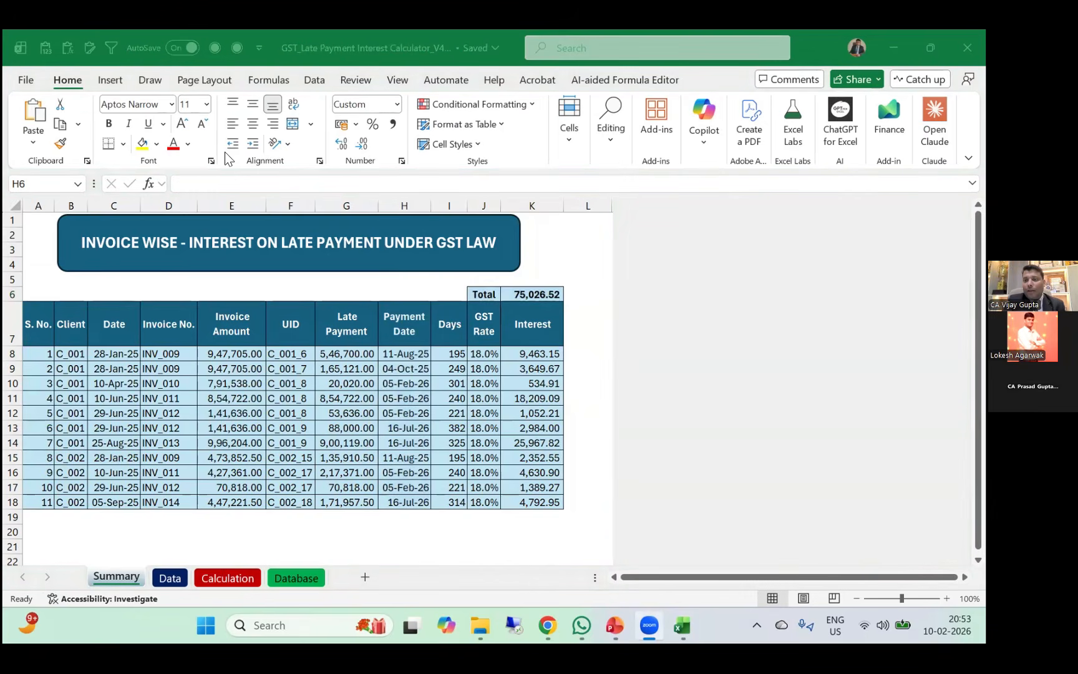
click(315, 81)
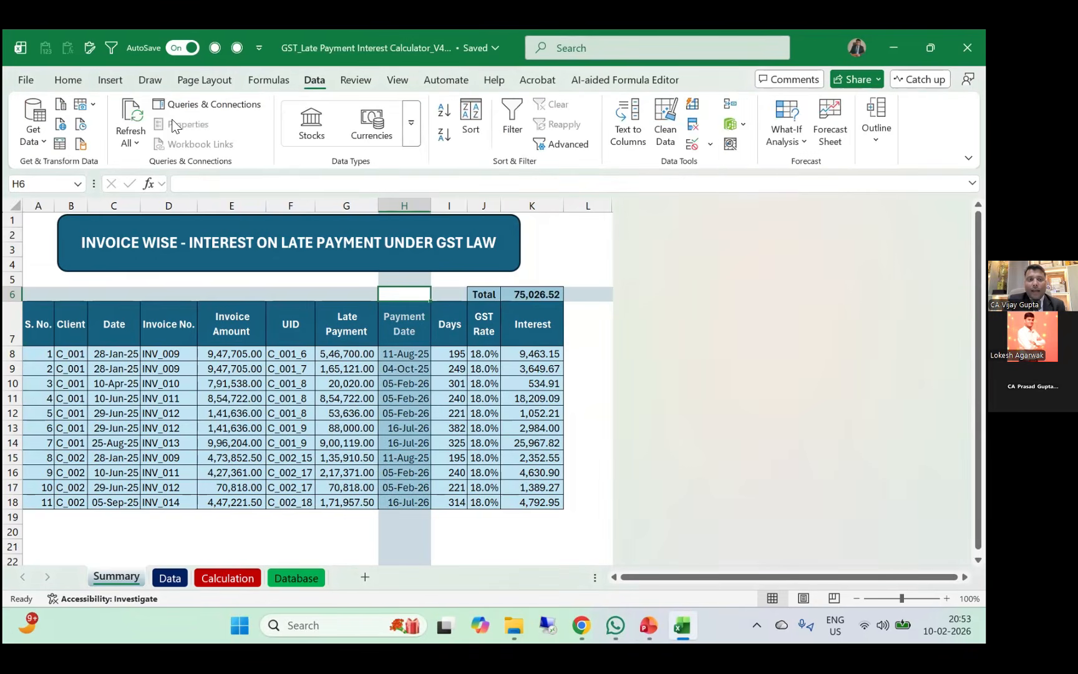
click(133, 143)
click(150, 166)
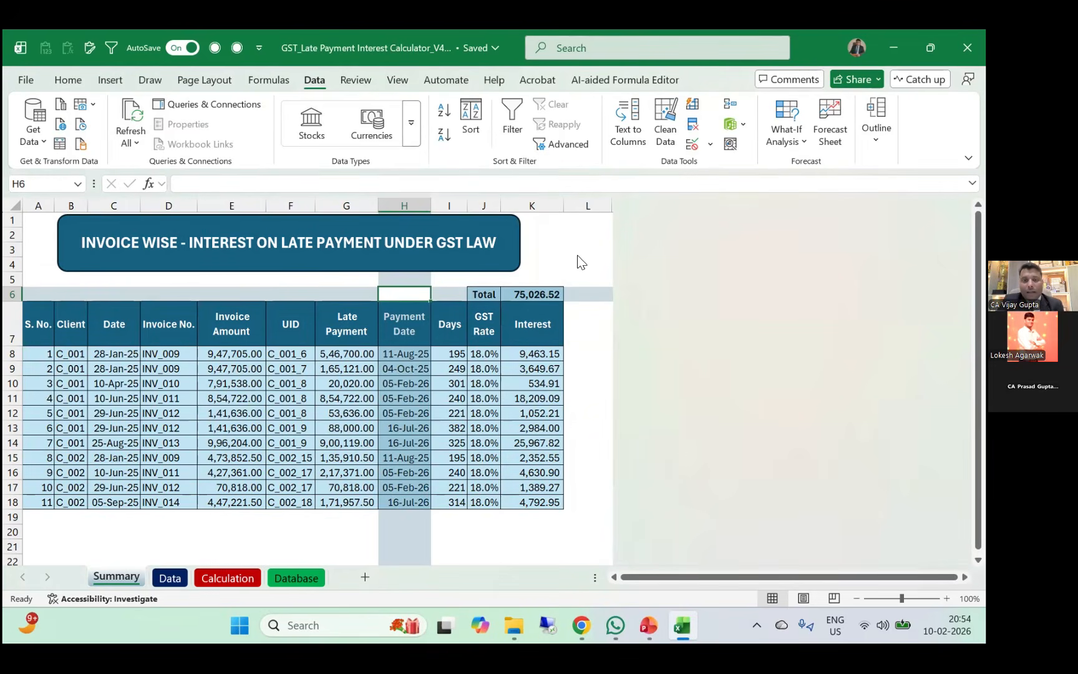
click(337, 335)
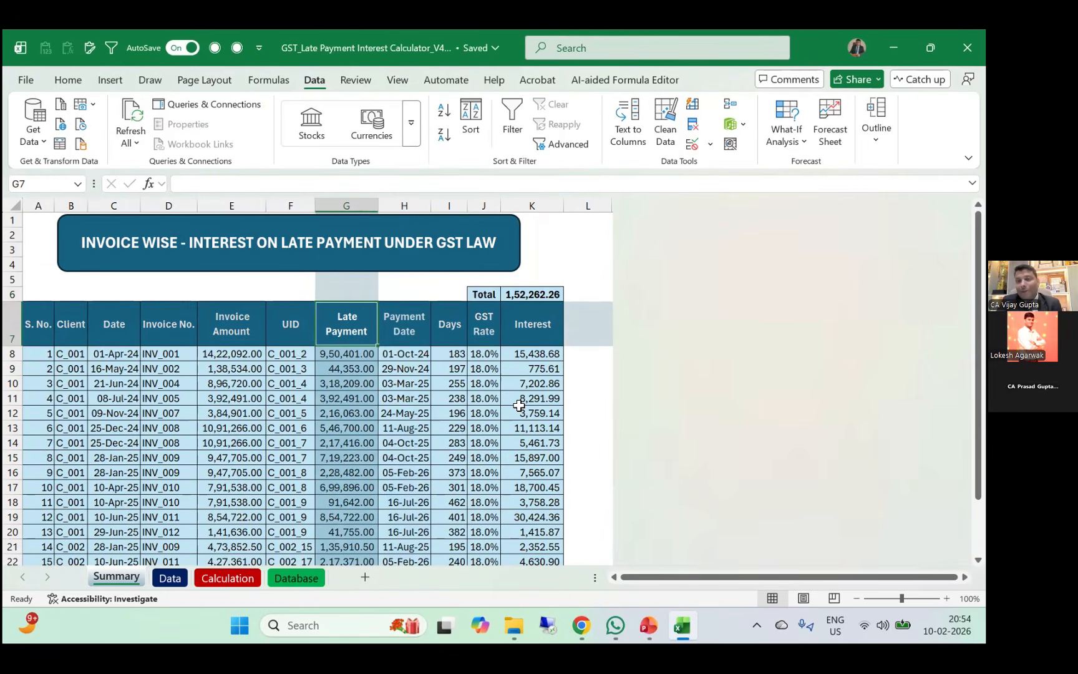
Examine the refreshed interest rows of both clients on the Summary sheet against the INV_001 debit on the Database sheet.
scroll(519, 405, down, 1)
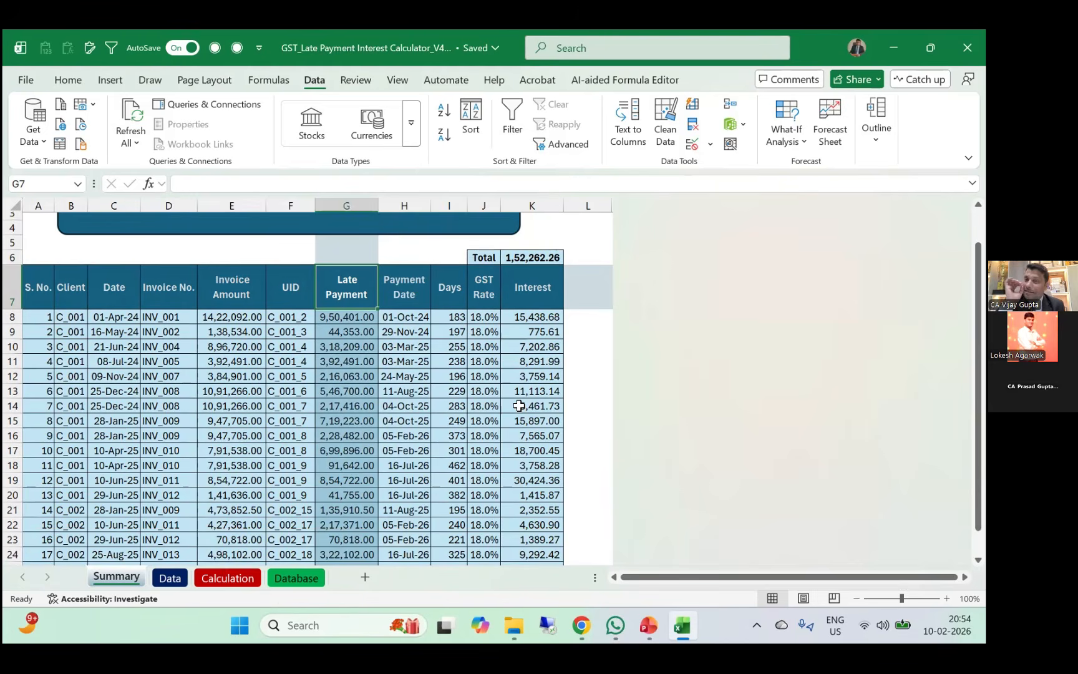
click(295, 580)
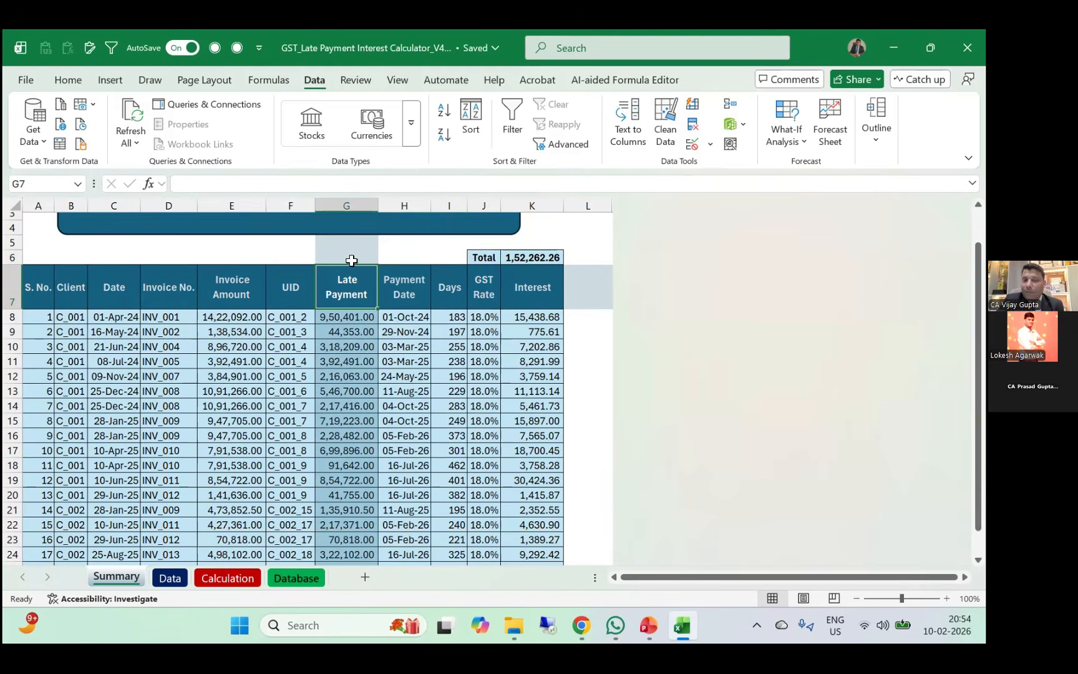
click(115, 577)
scroll(185, 486, down, 2)
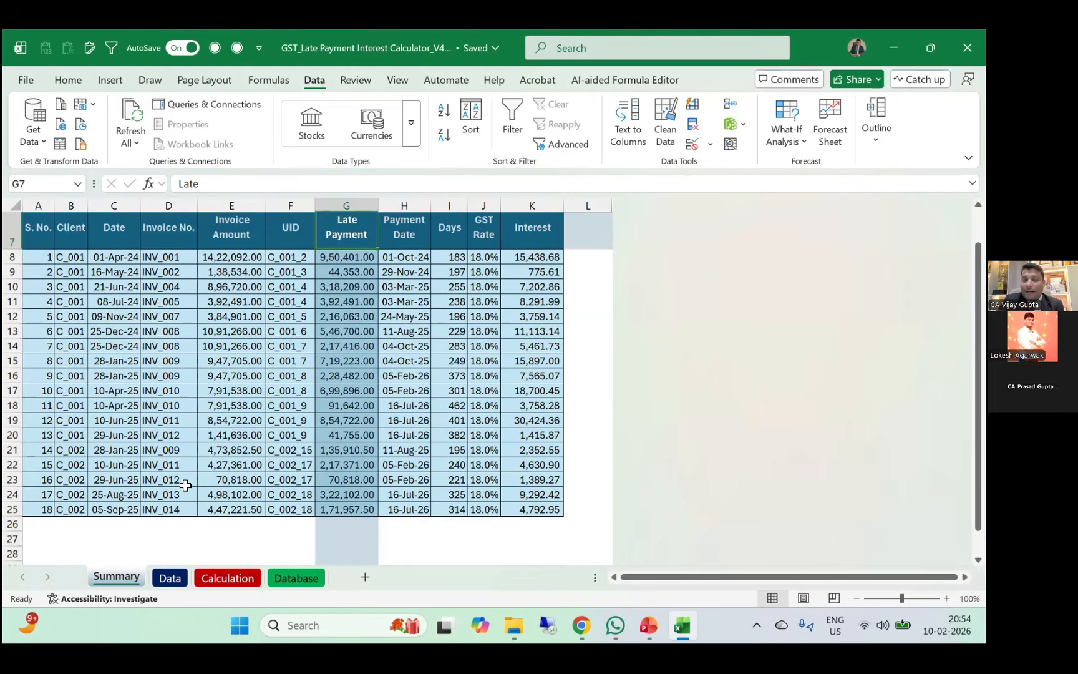
scroll(185, 486, up, 1)
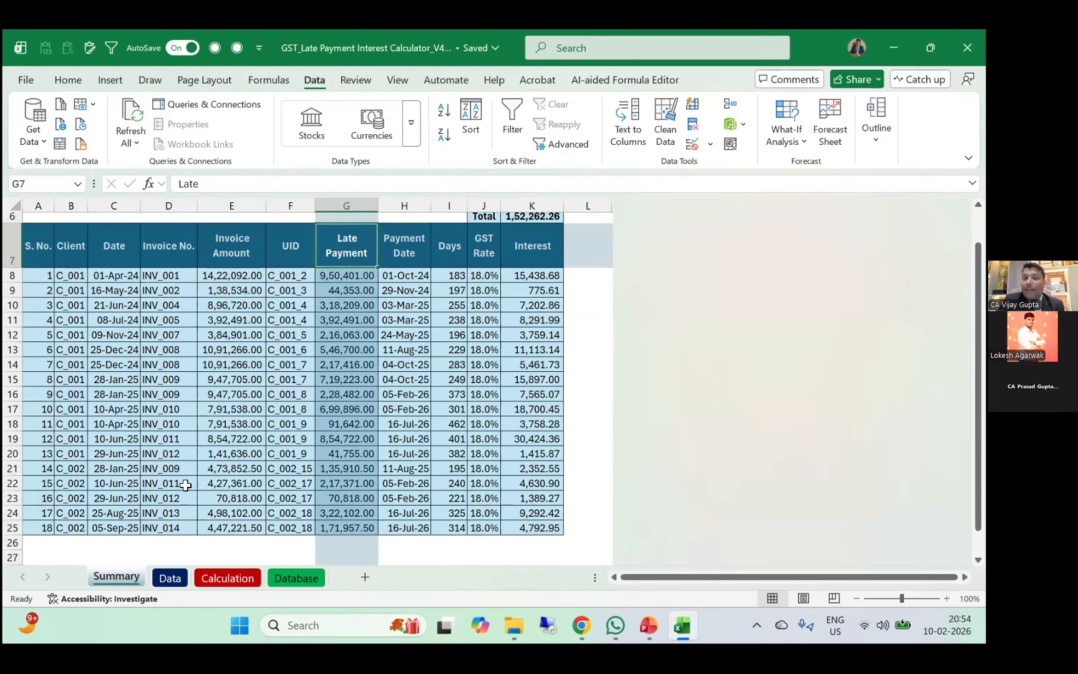
scroll(343, 378, up, 1)
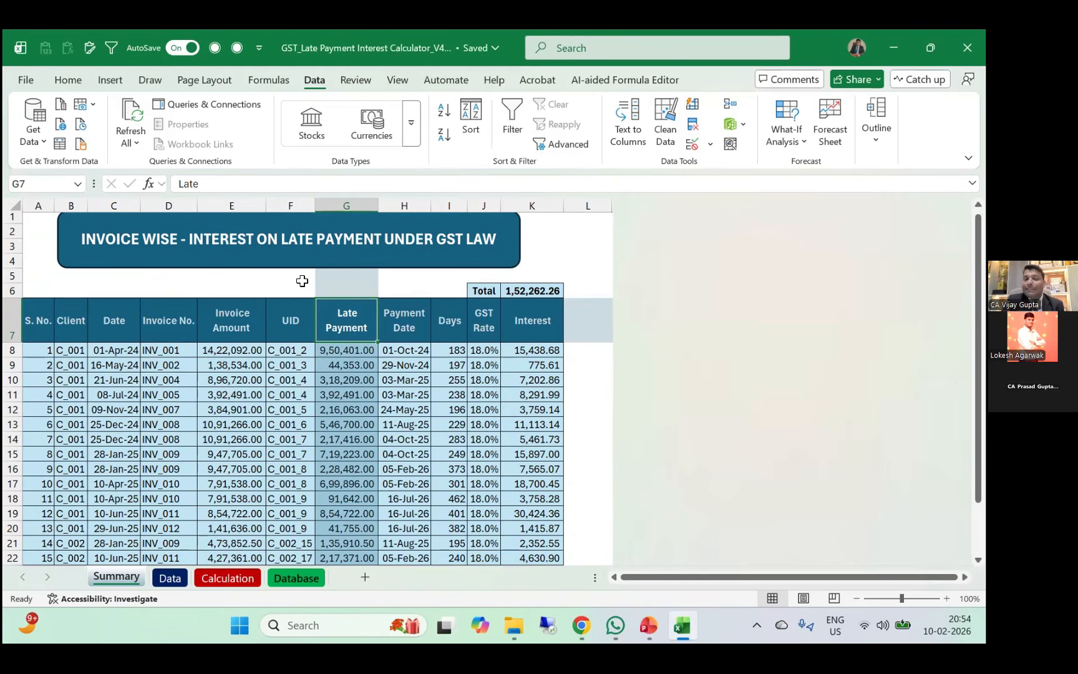
click(308, 263)
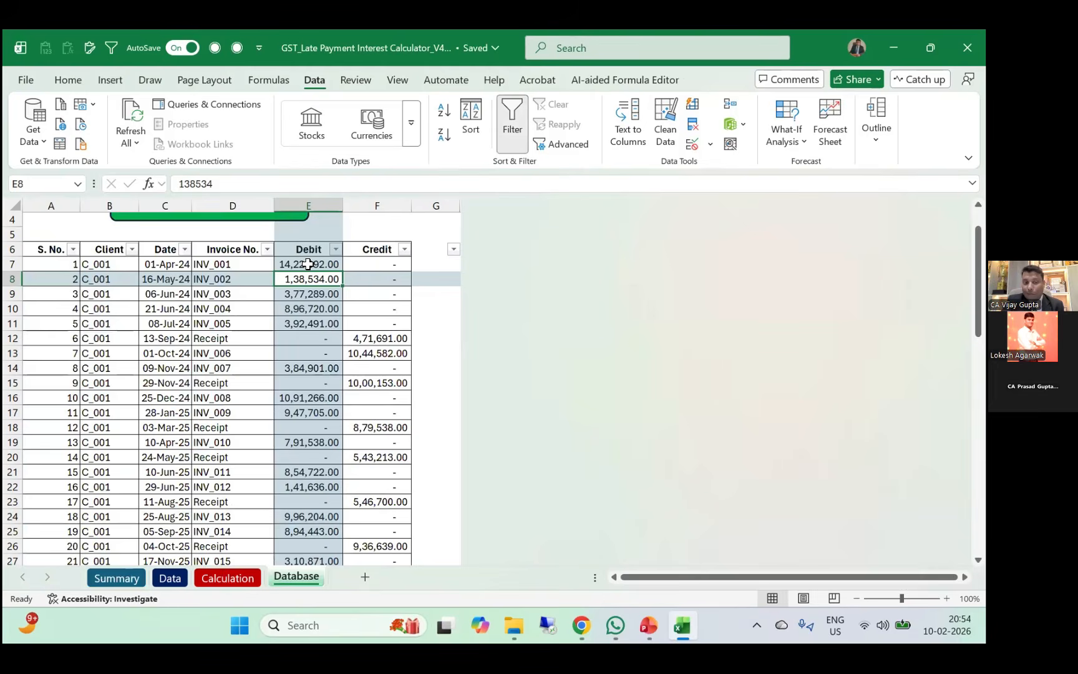
click(114, 578)
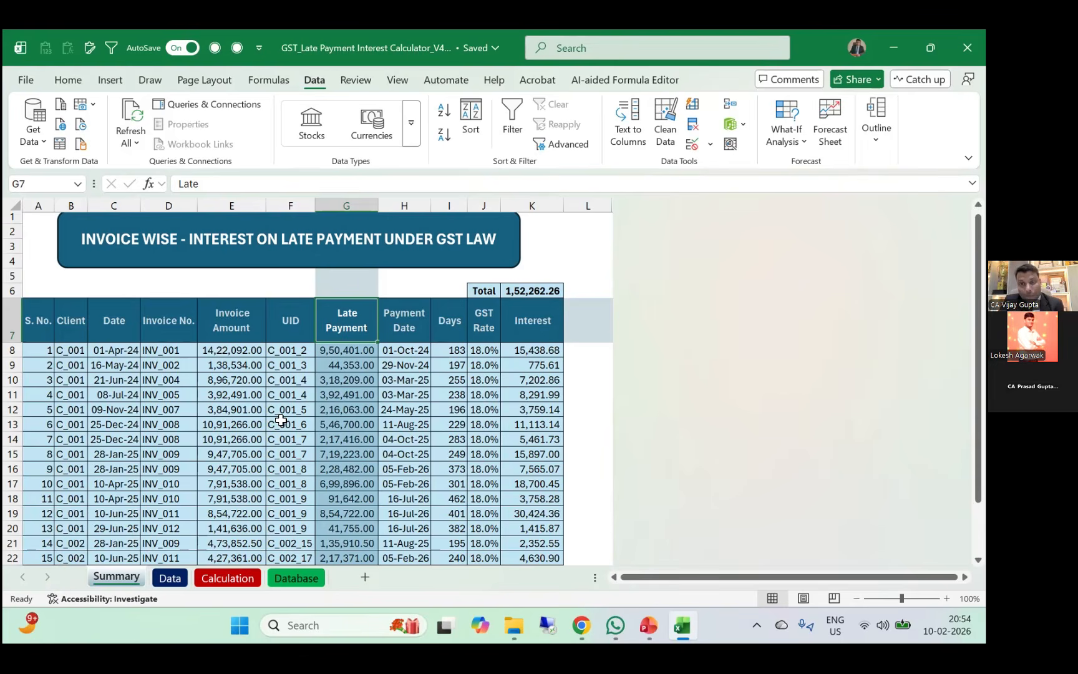
Review the Database sheet's Client, Date, Invoice No., Debit and Credit columns, including the first invoice debits and the first receipt.
click(302, 578)
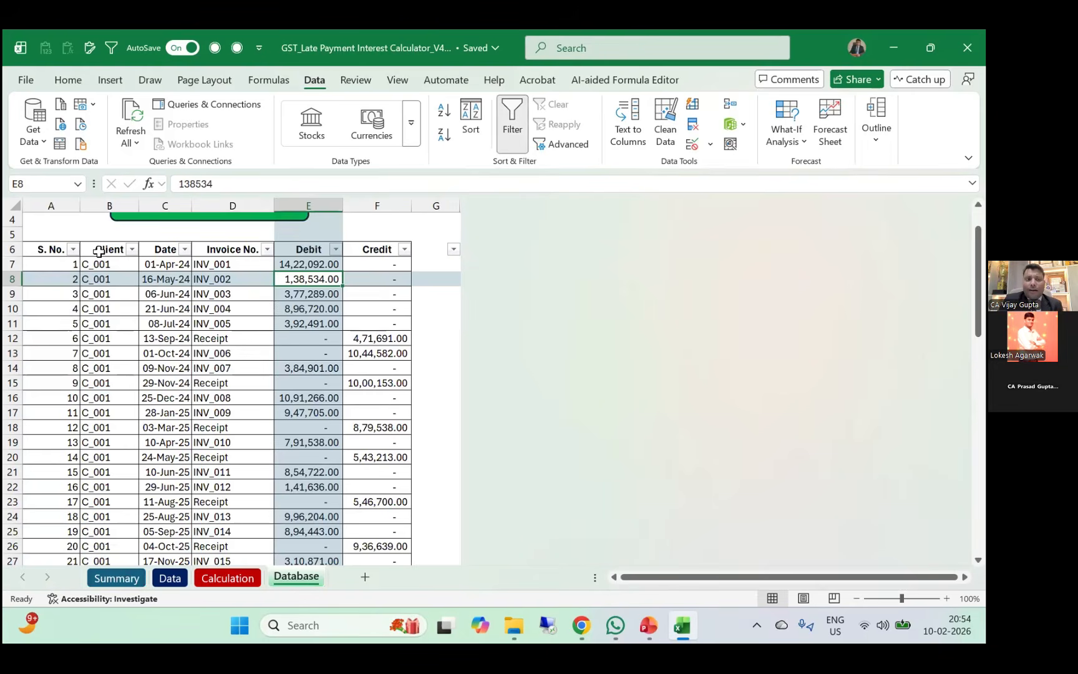
click(101, 197)
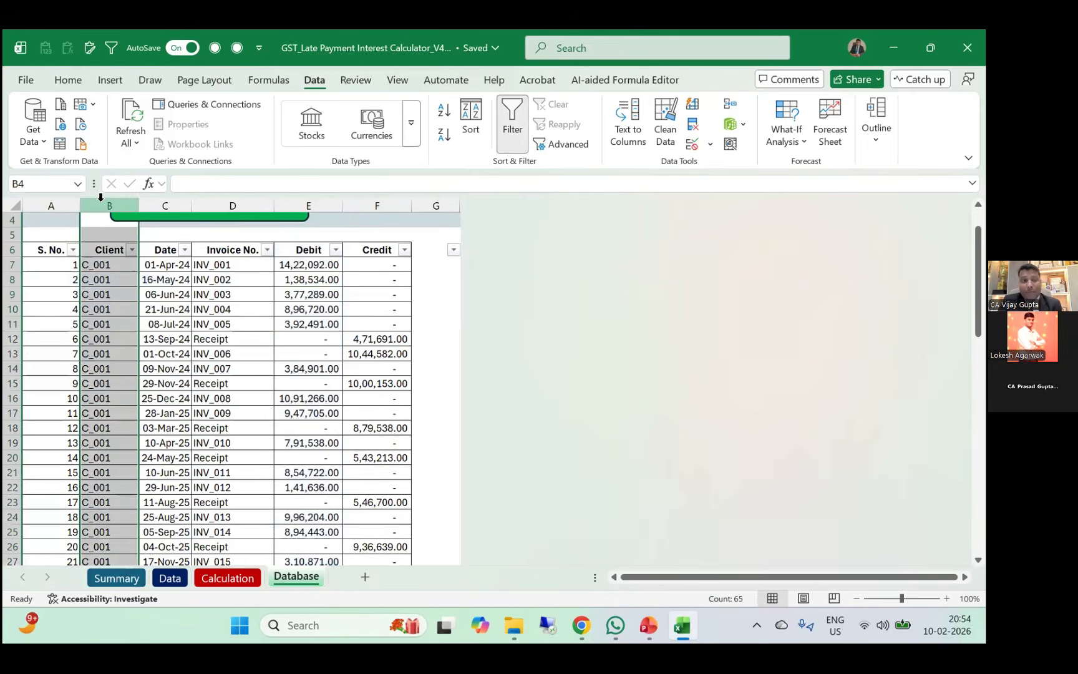
click(170, 197)
click(244, 207)
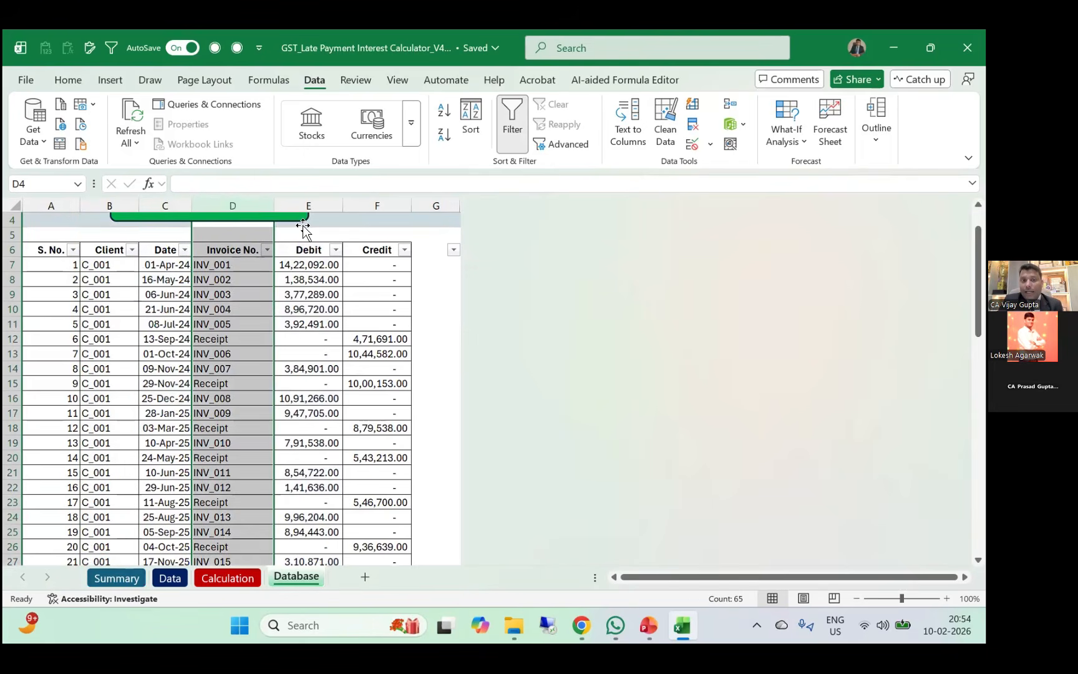
click(169, 202)
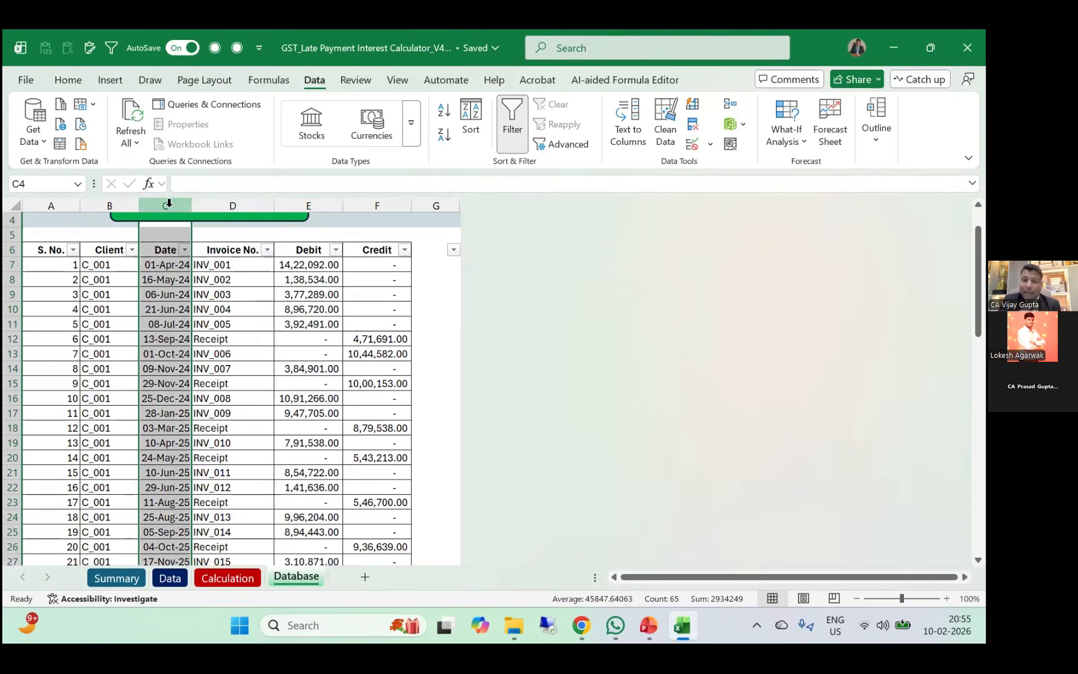
click(243, 205)
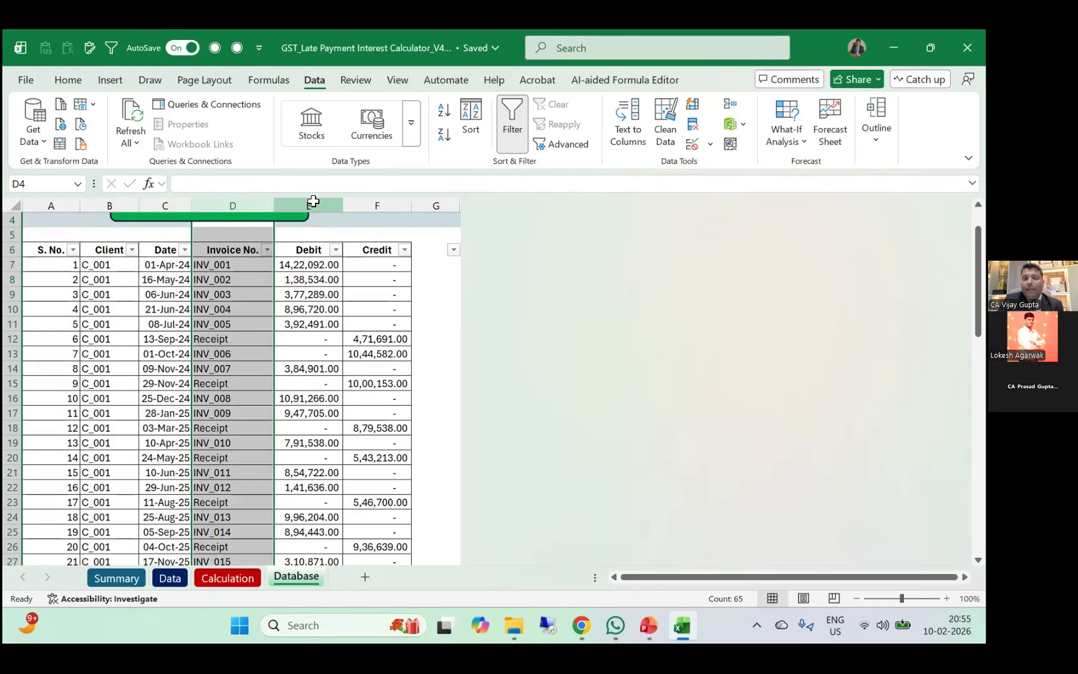
drag(315, 204, 360, 196)
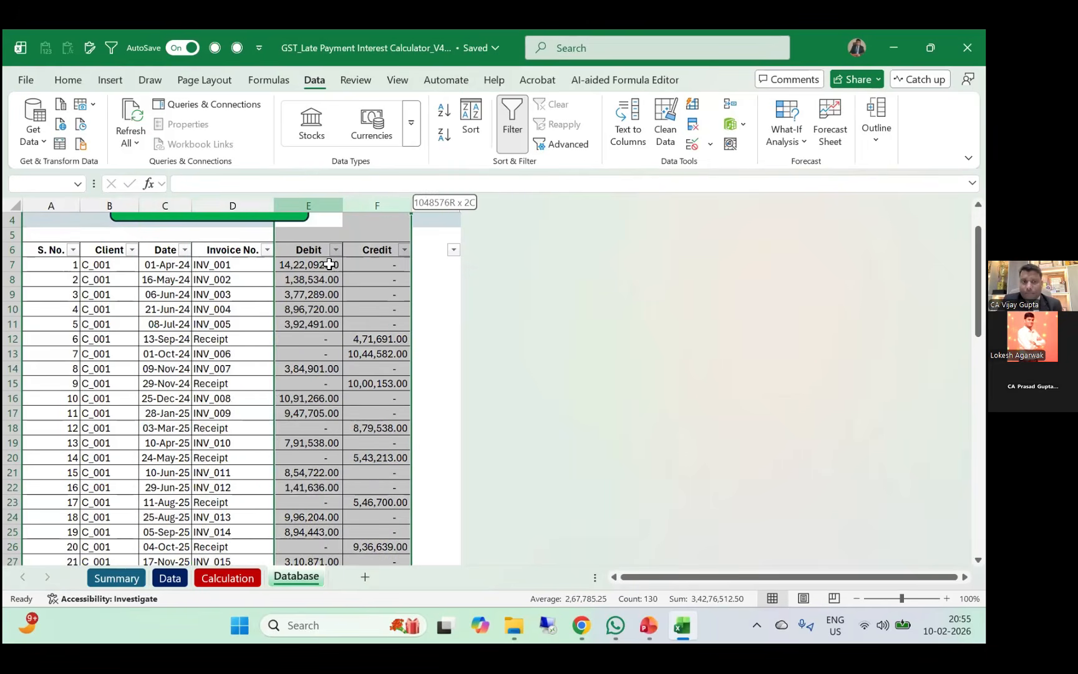
drag(321, 265, 319, 295)
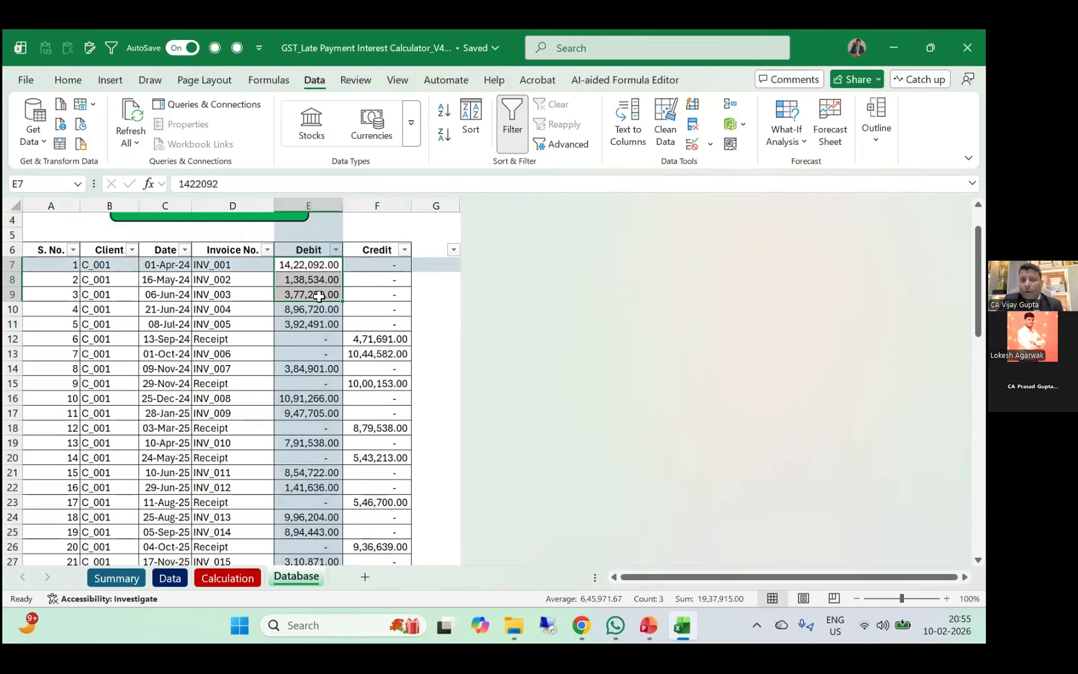
click(360, 339)
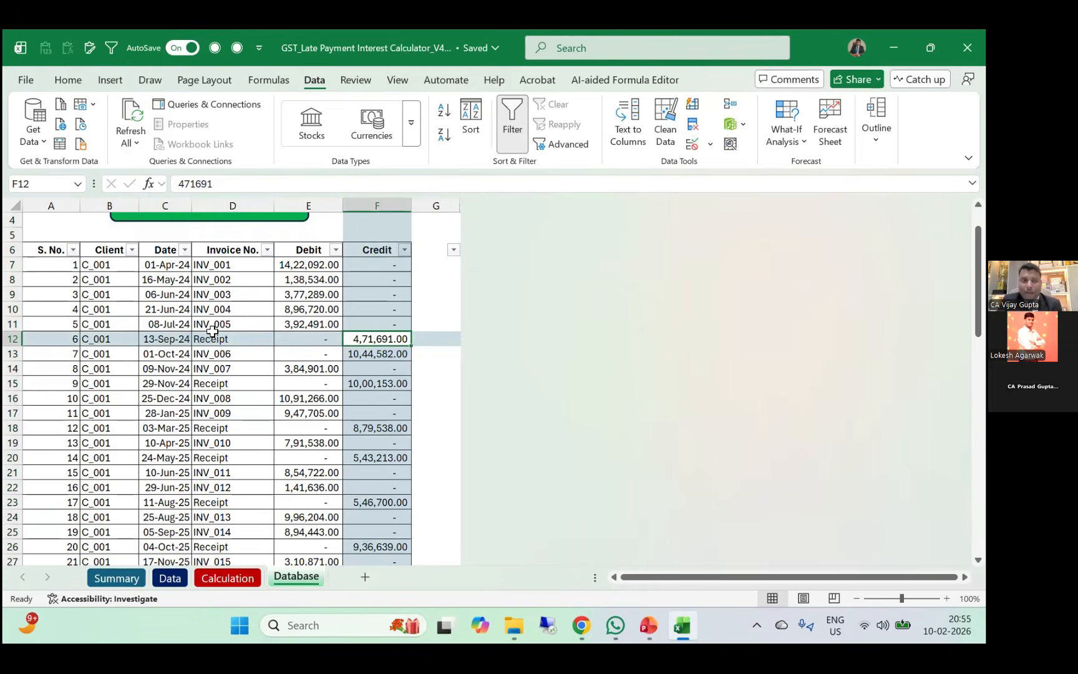
Examine the payment and invoice details on the Calculation sheet and the invoice-wise table on the Data sheet, and return to Summary.
click(116, 577)
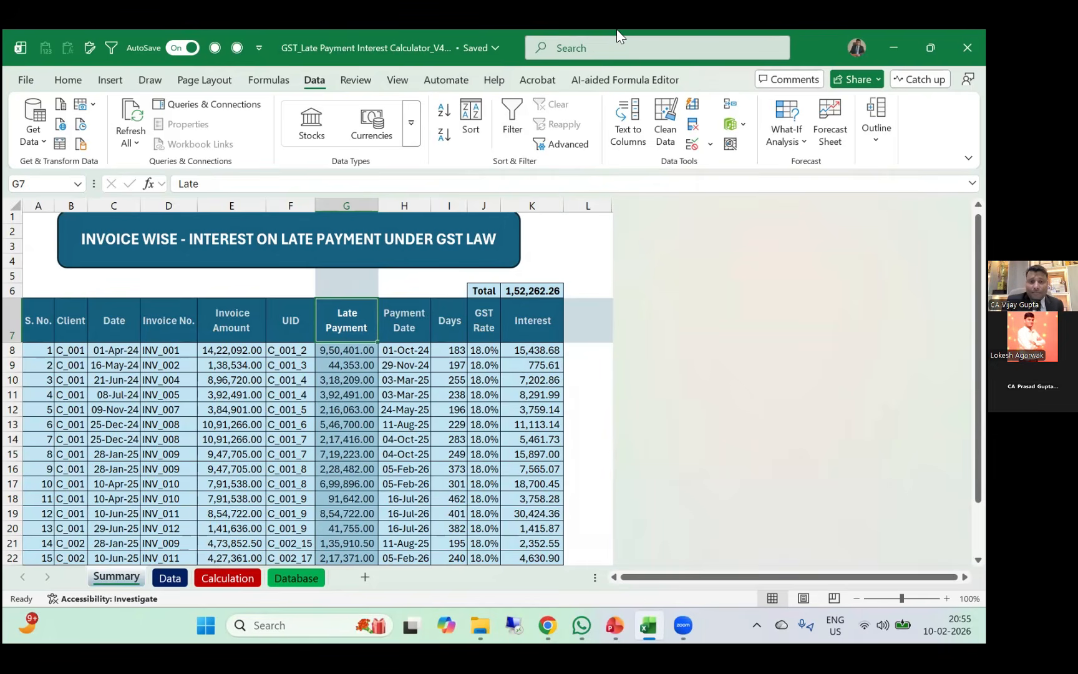
click(617, 30)
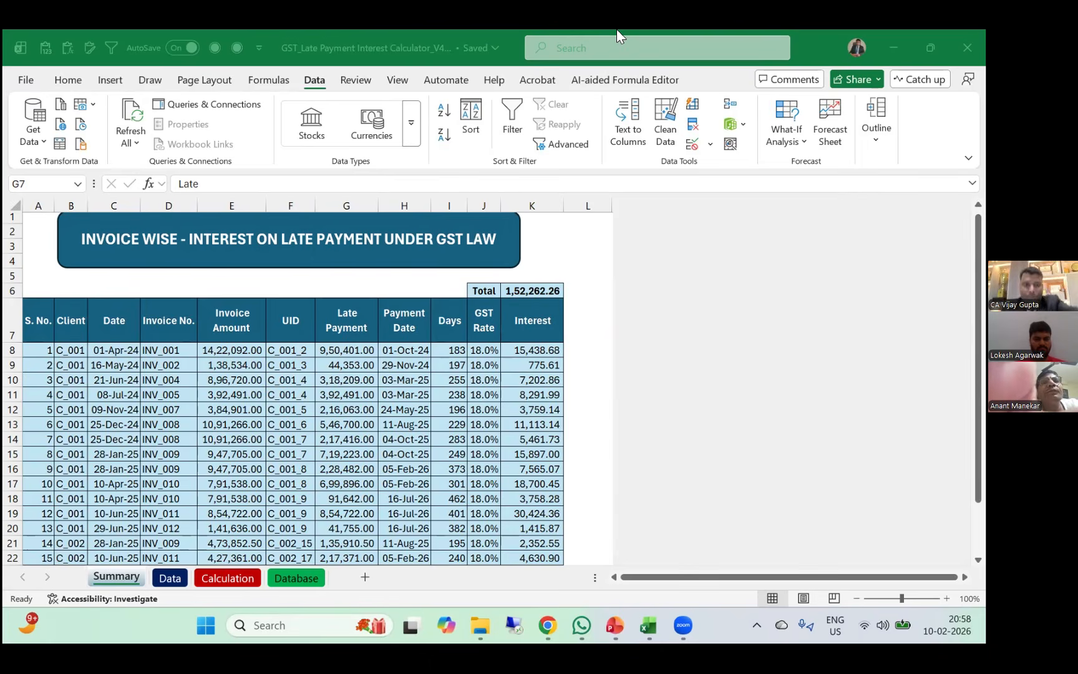
click(286, 365)
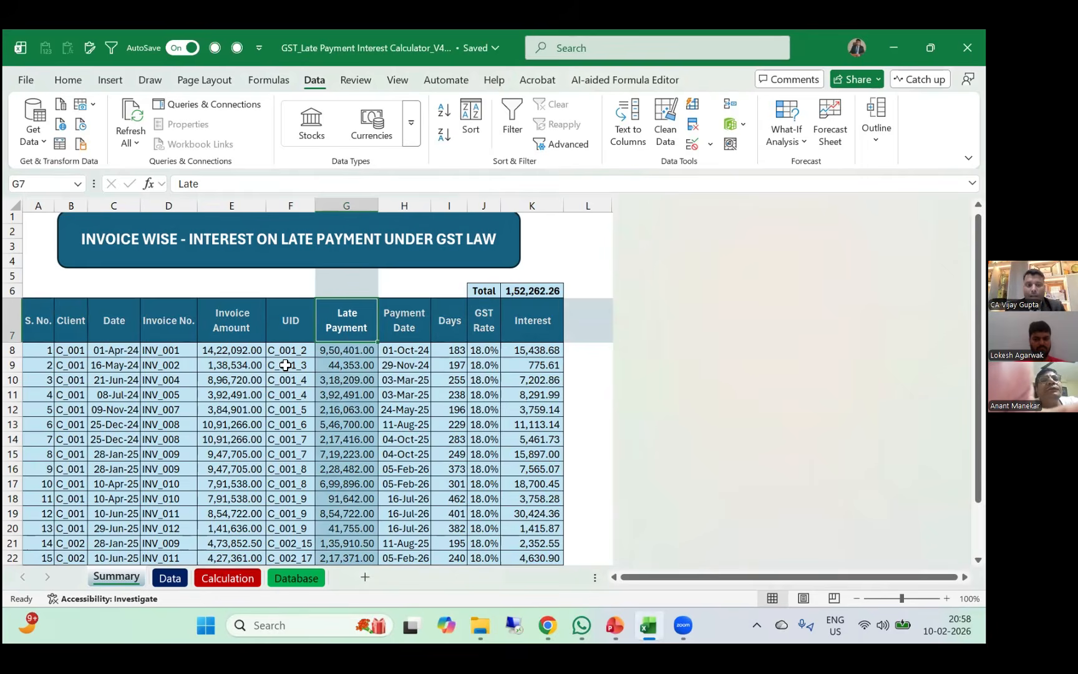
key(ctrl+Page_Down)
key(ctrl+Page_Down)
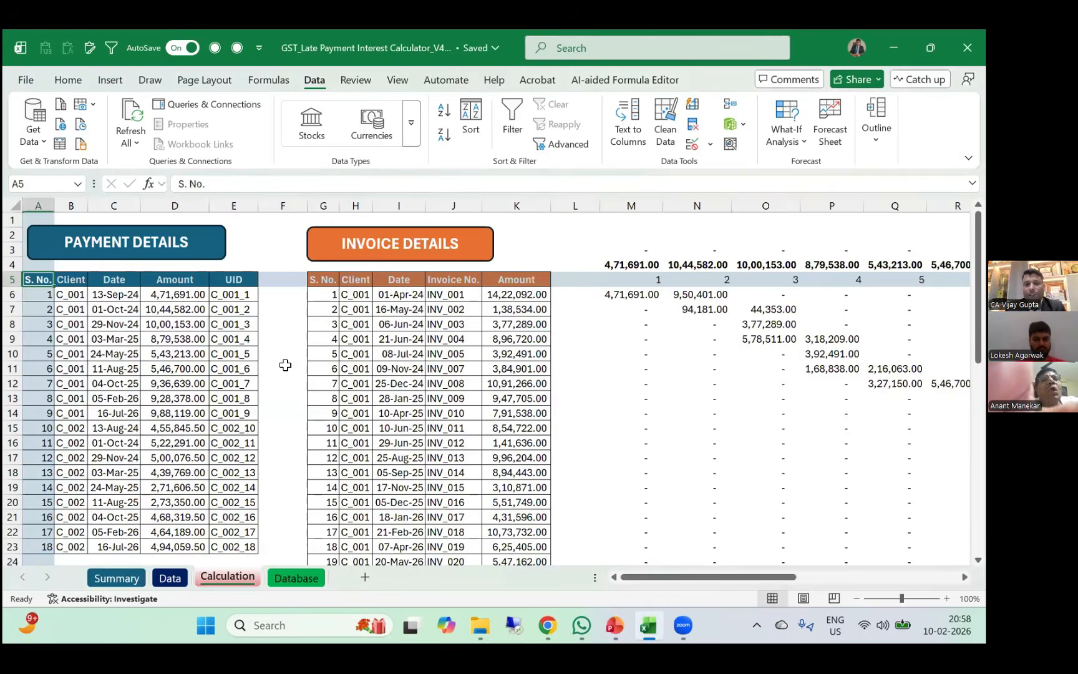
key(ctrl+Page_Up)
key(ctrl+Home)
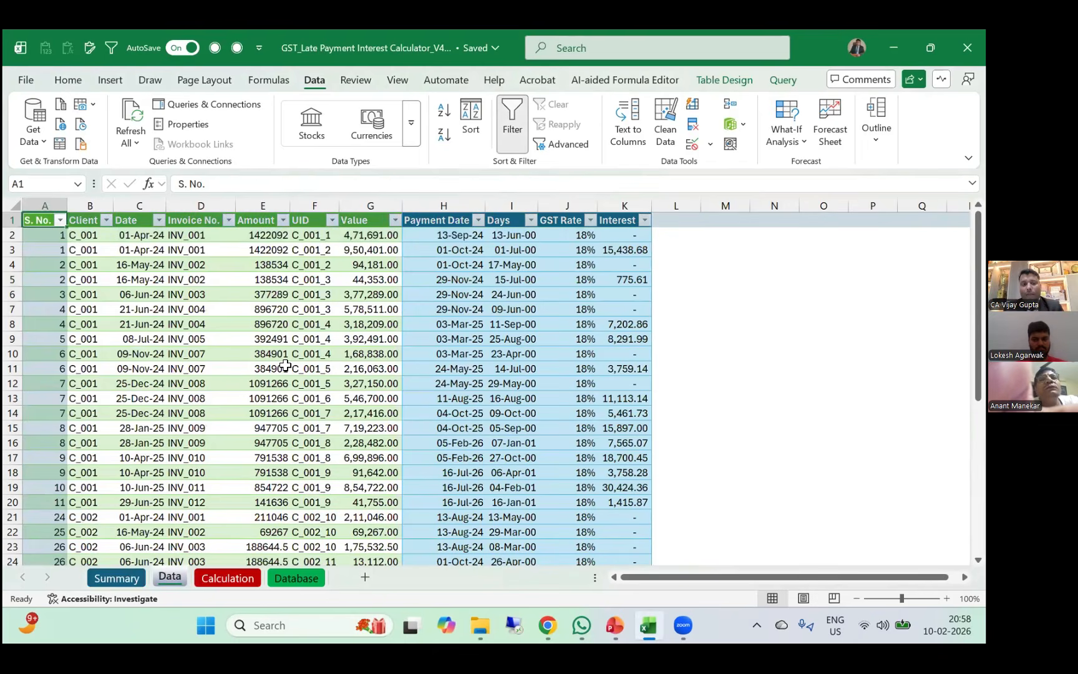
scroll(285, 364, down, 6)
key(ctrl+Page_Down)
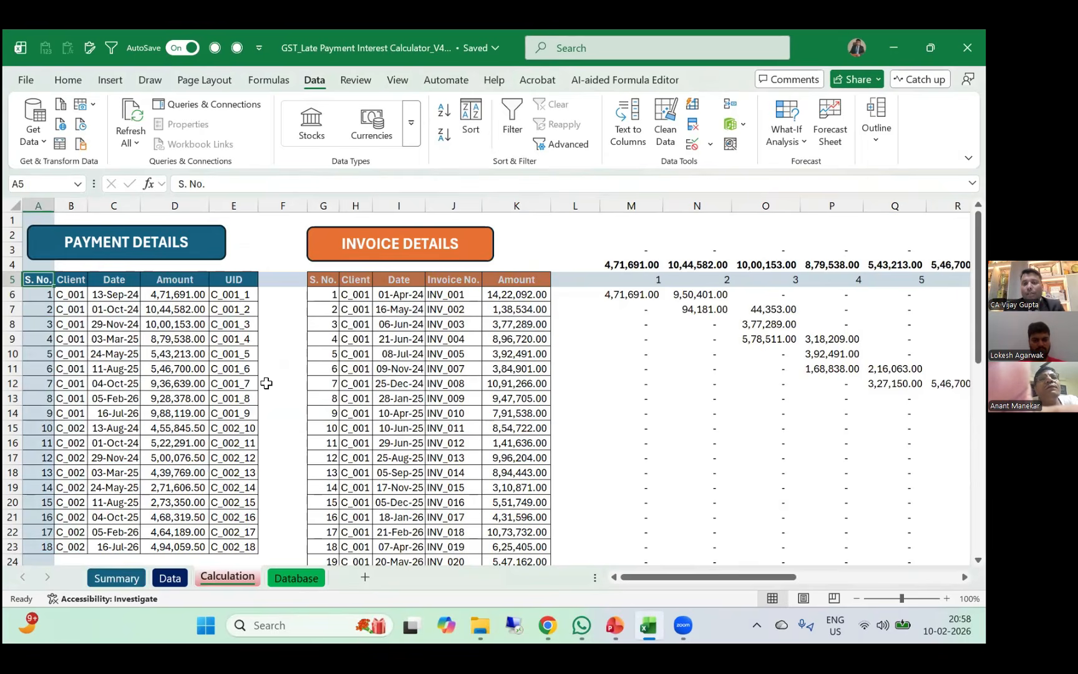
scroll(266, 383, right, 3)
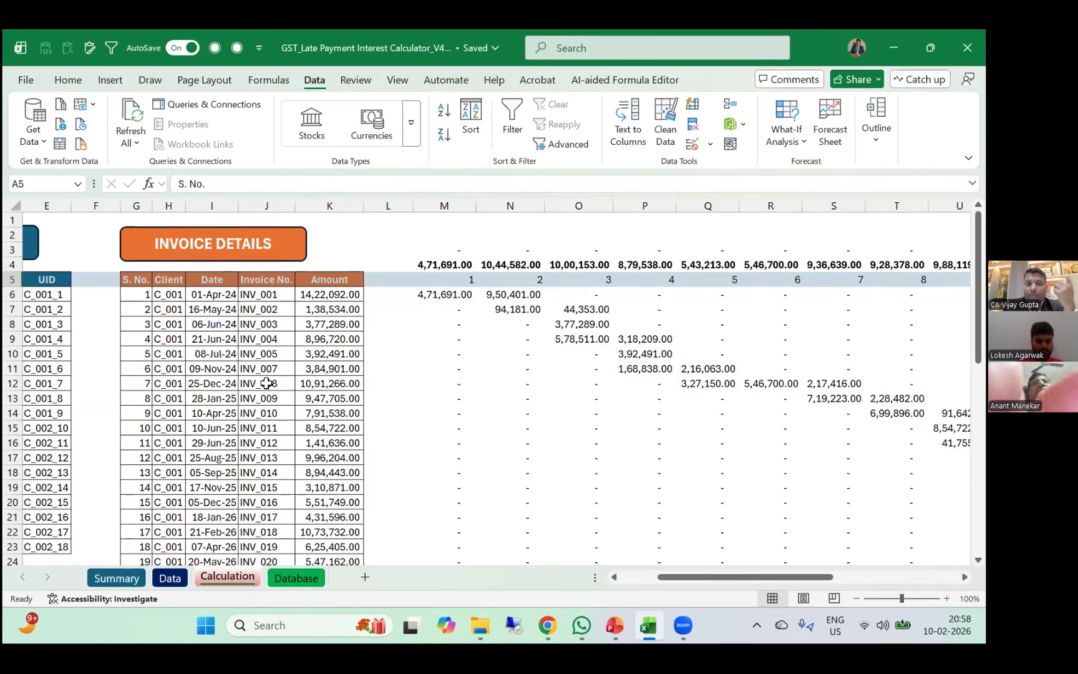
click(174, 586)
click(139, 587)
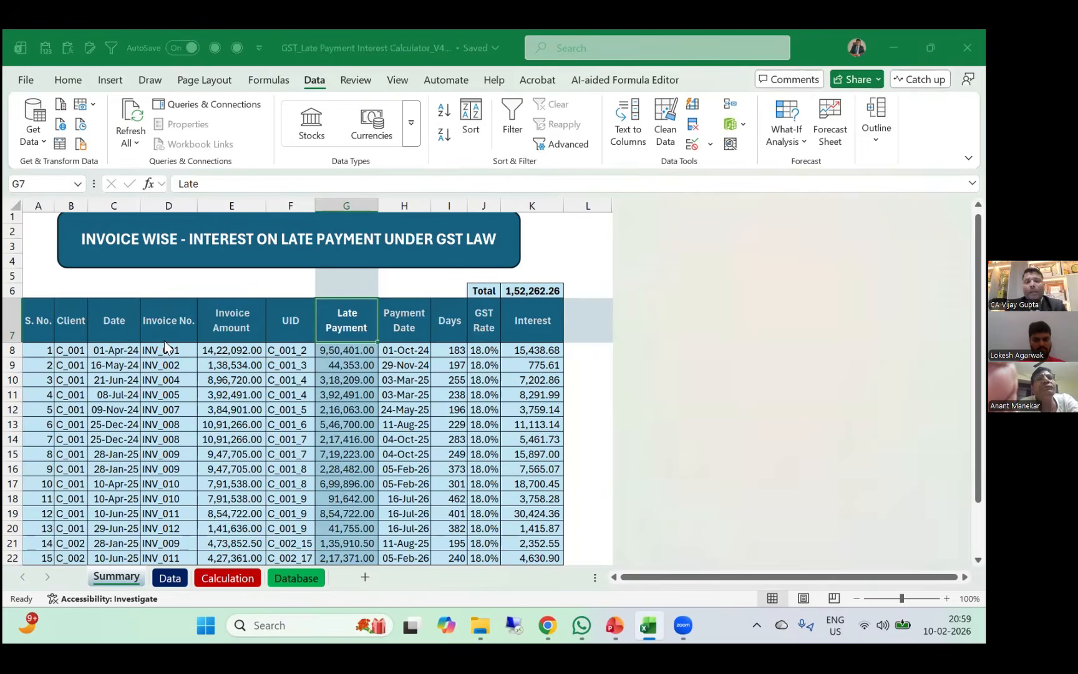
Create a blank workbook, and copy columns A to F, S. No. through Credit, from the GST calculator's Database sheet.
key(ctrl+n)
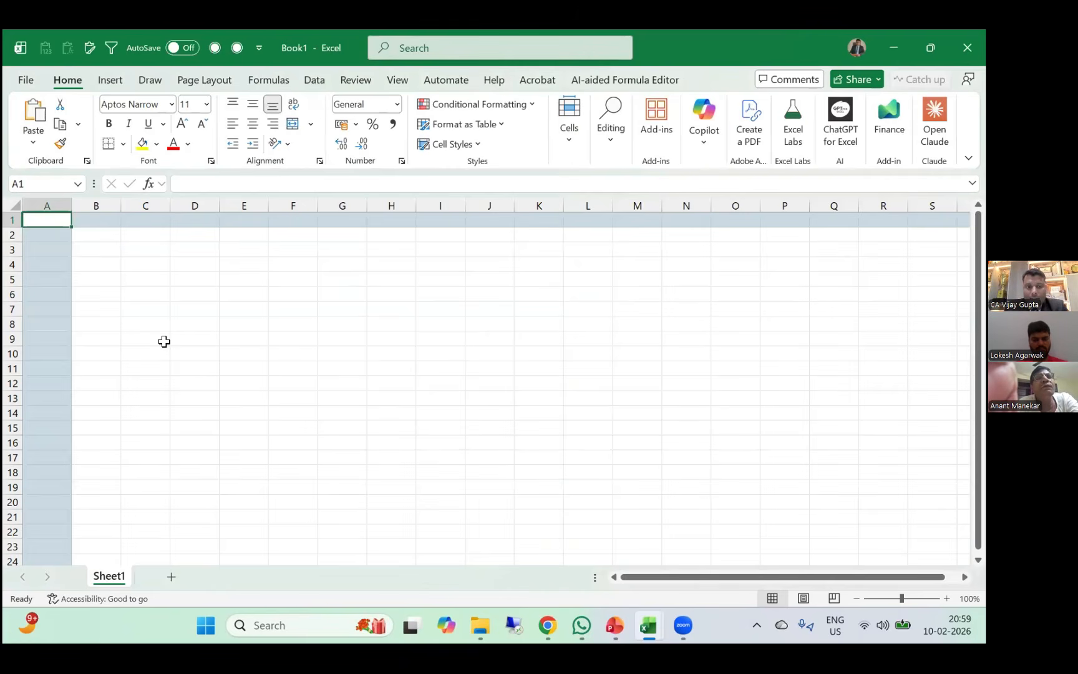
key(alt+Tab)
key(ctrl+Page_Down)
key(ctrl+Page_Down)
key(ctrl+Page_Down)
key(ctrl+space)
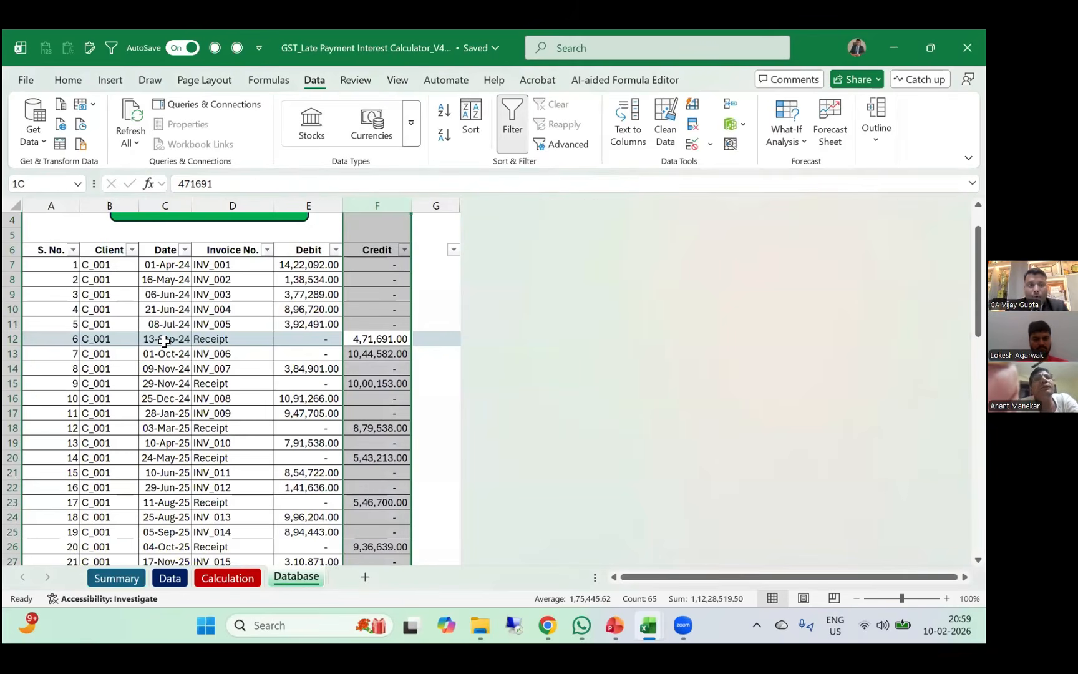
key(Left)
key(Left)
key(Left)
key(Left)
key(Left)
key(ctrl+space)
key(shift+Right)
key(shift+Right)
key(shift+Right)
key(shift+Right)
key(shift+Right)
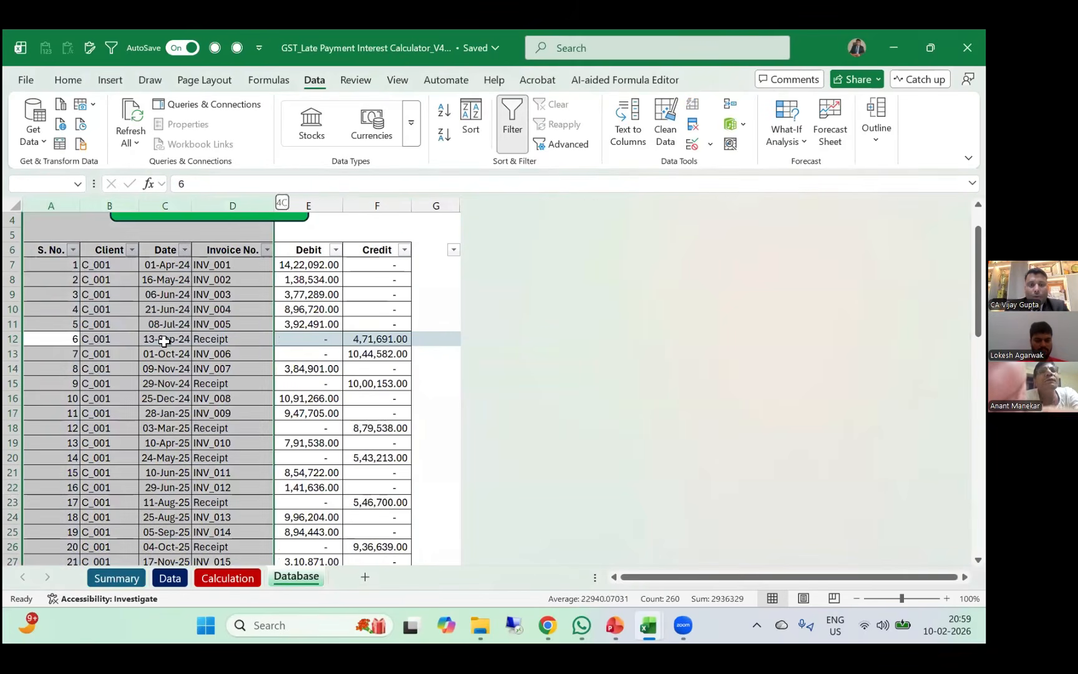
key(ctrl+c)
Paste the copied Database columns into Sheet1 of the new workbook, starting at cell A1.
key(alt+Tab)
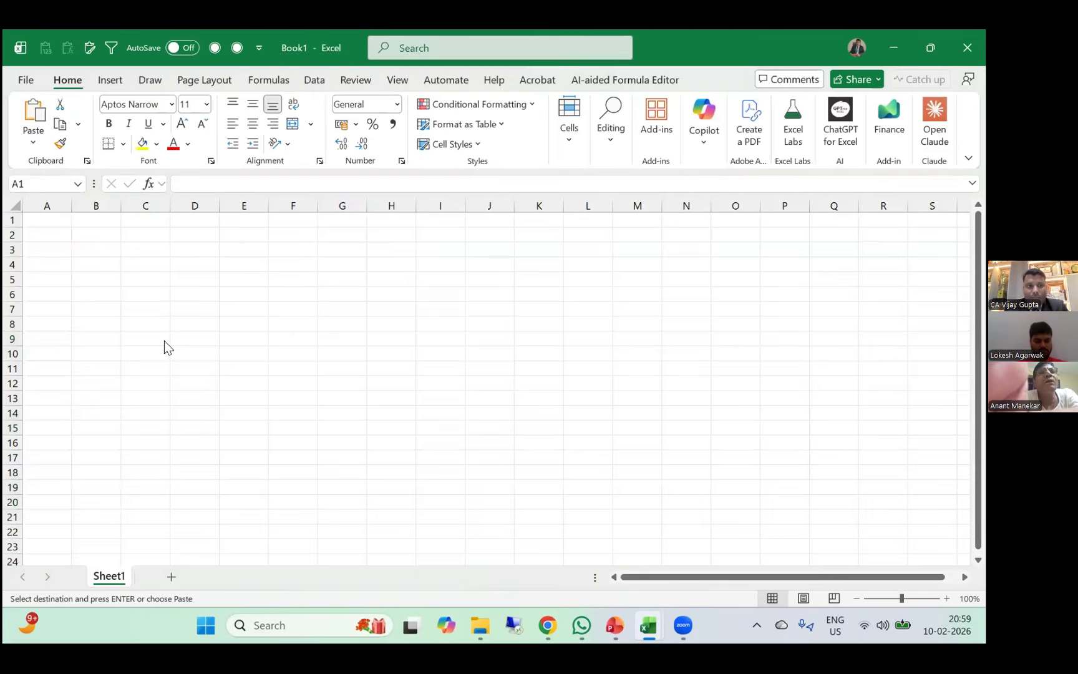
key(alt+space)
click(50, 220)
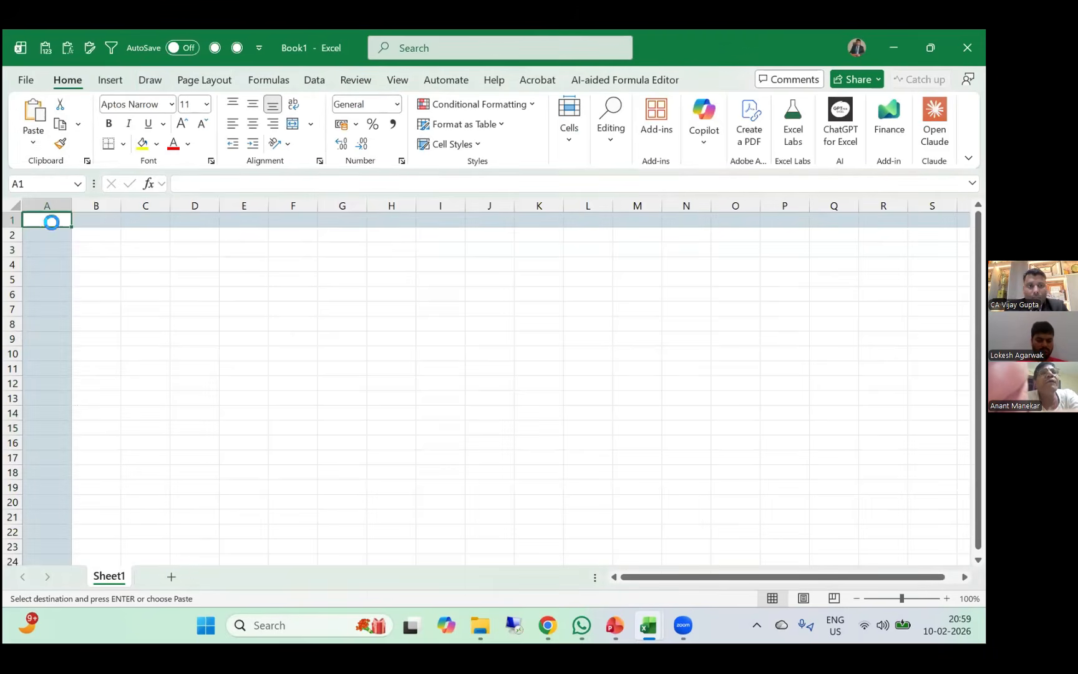
key(ctrl+v)
key(Down)
key(Down)
key(Down)
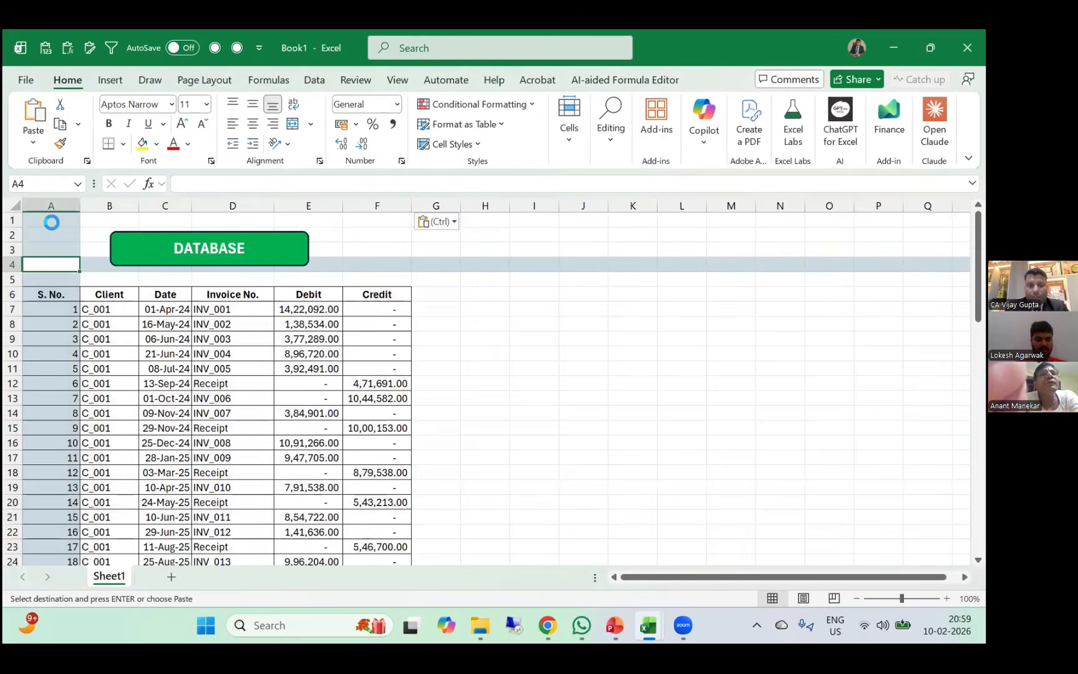
View the new workbook and the GST calculator side by side, and maximize the calculator window on its Database sheet.
key(alt+w)
key(b)
key(Escape)
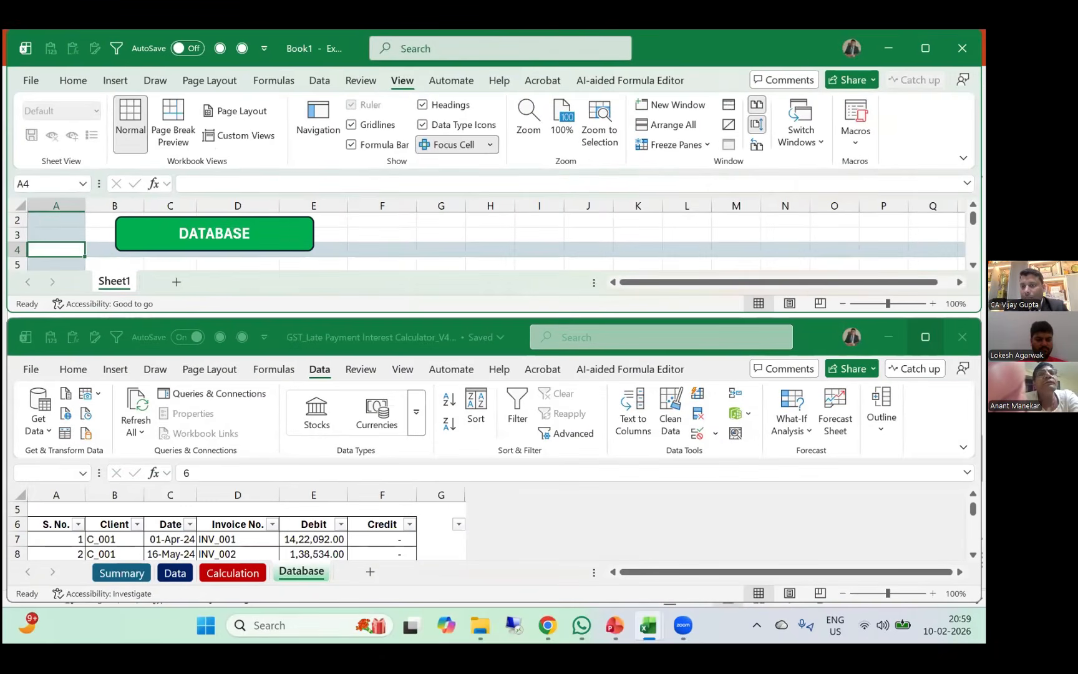
click(926, 337)
click(290, 415)
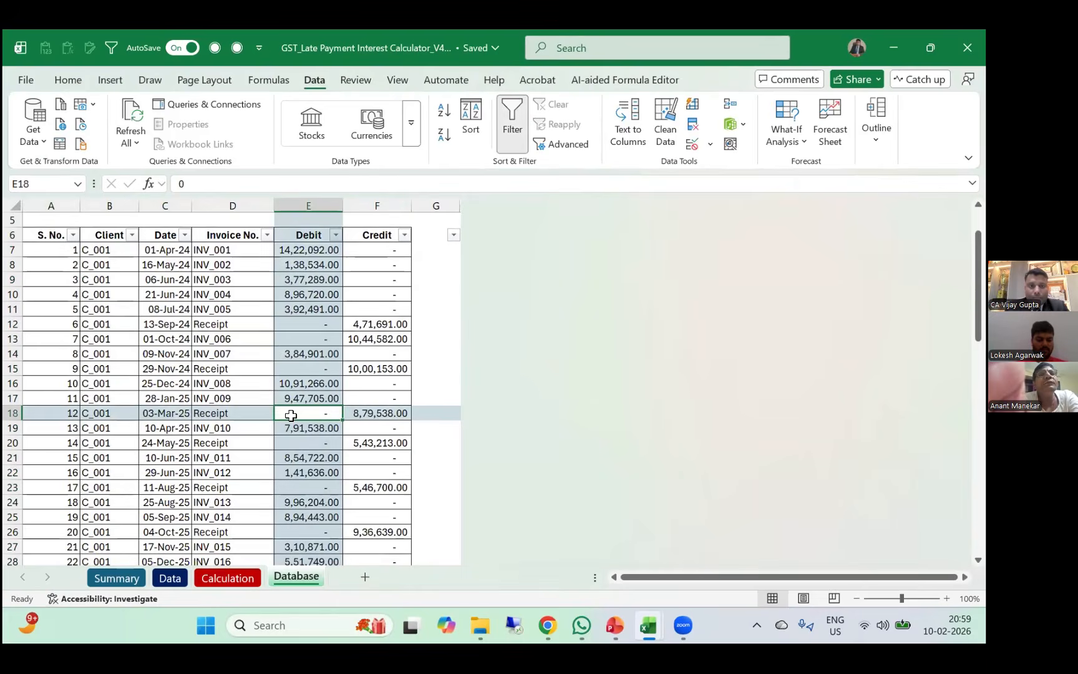
Return to the new workbook, maximize its window, and rename Sheet1 as Database.
key(ctrl+Up)
key(Left)
key(Left)
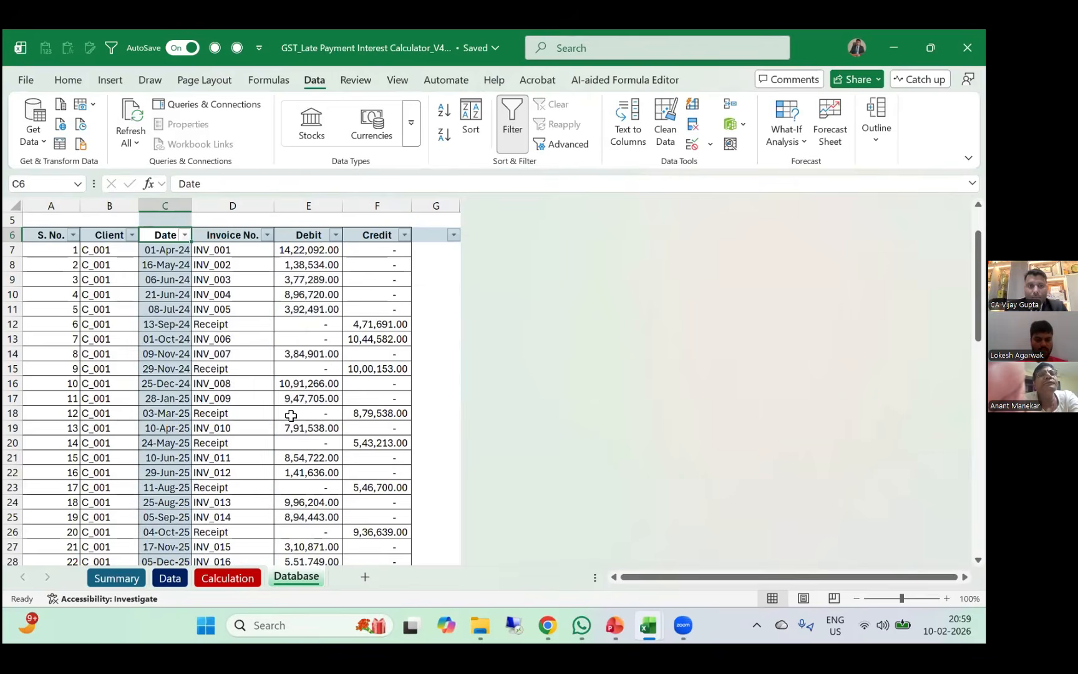
key(alt+Tab)
key(super+Up)
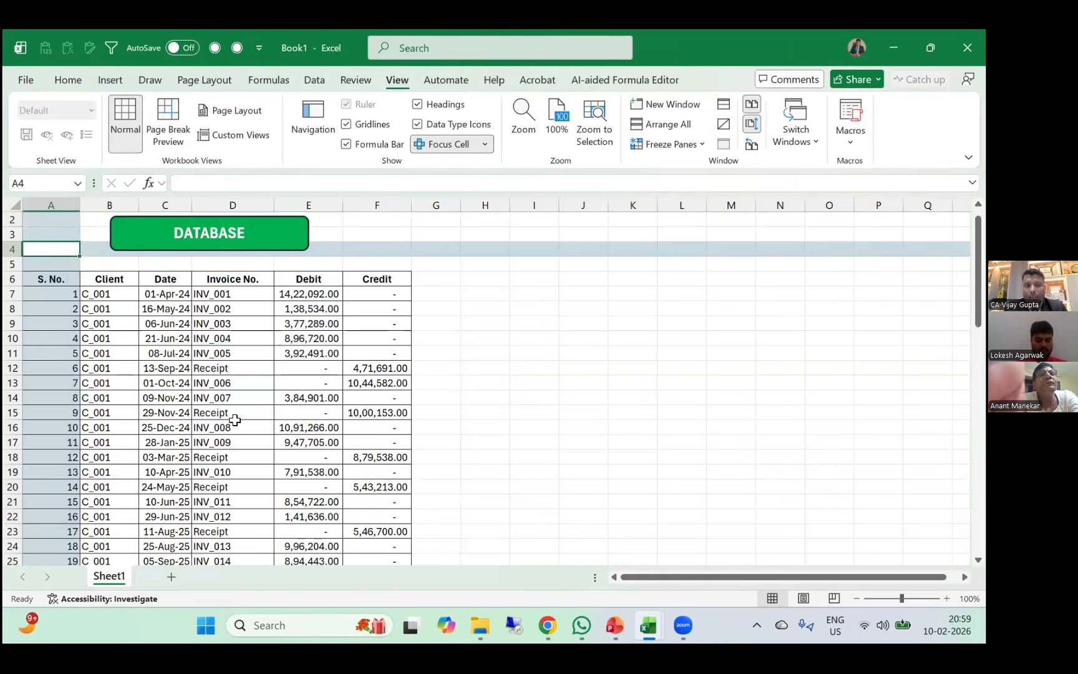
key(alt+h)
text(orDa)
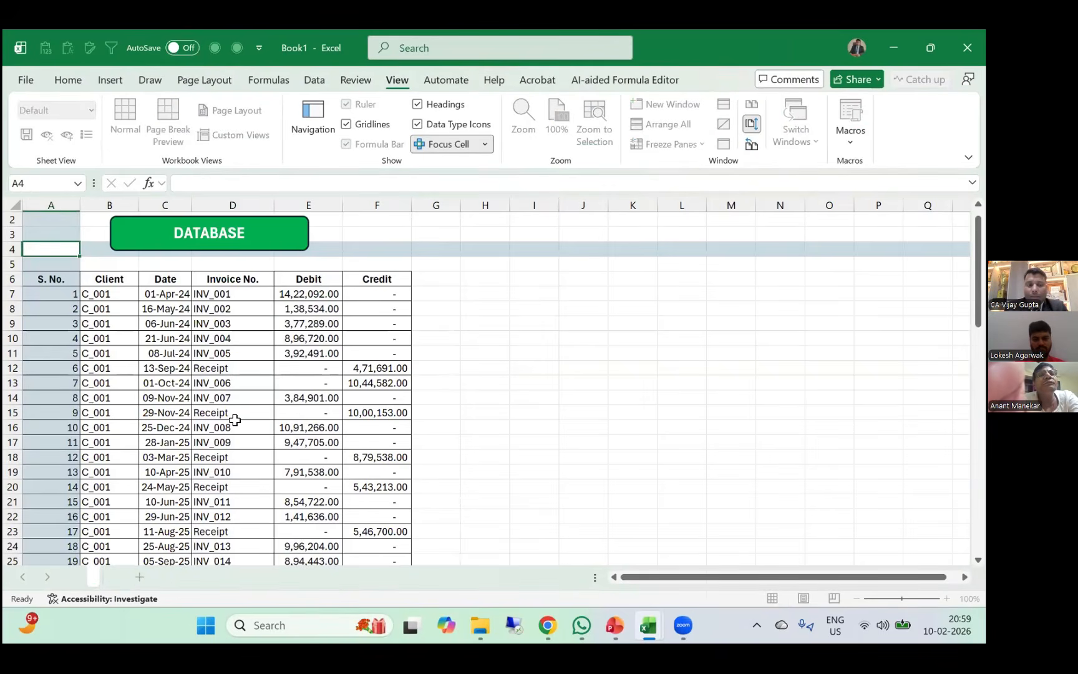
text(tabase)
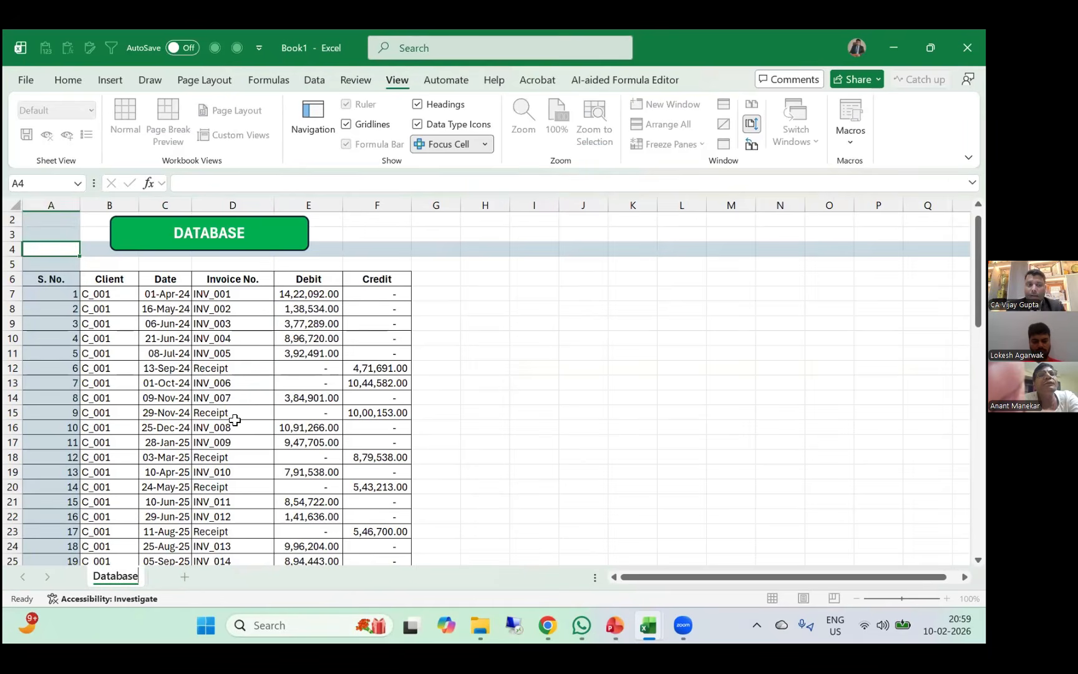
key(Return)
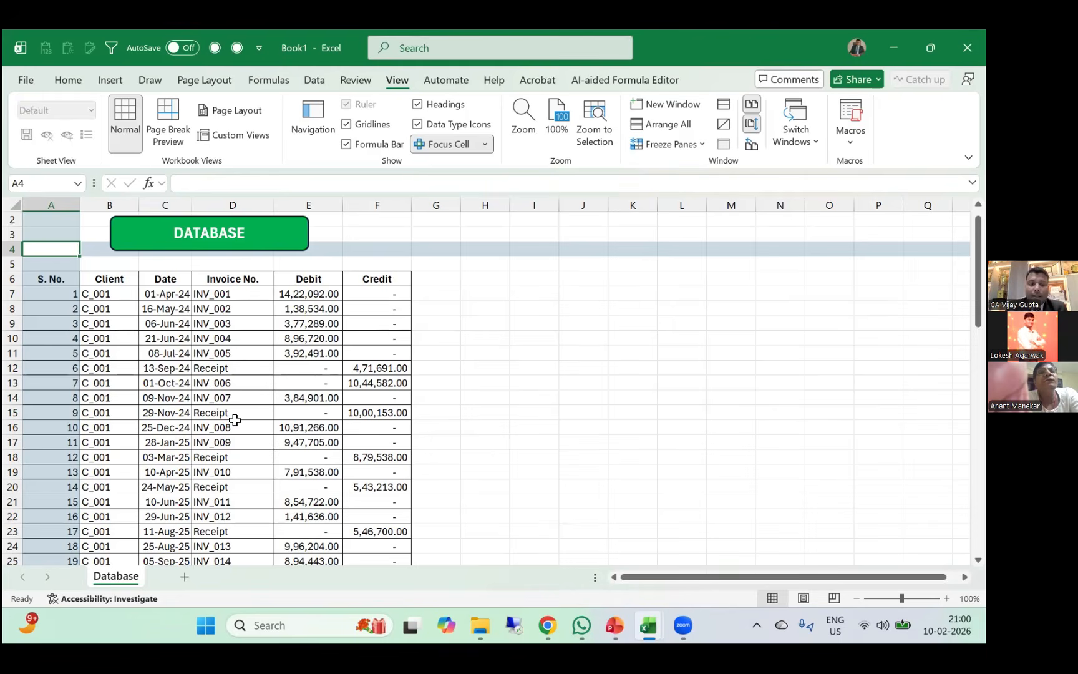
Insert a new worksheet before Database and name it Calculation.
key(shift+F11)
key(alt+h)
text(orC)
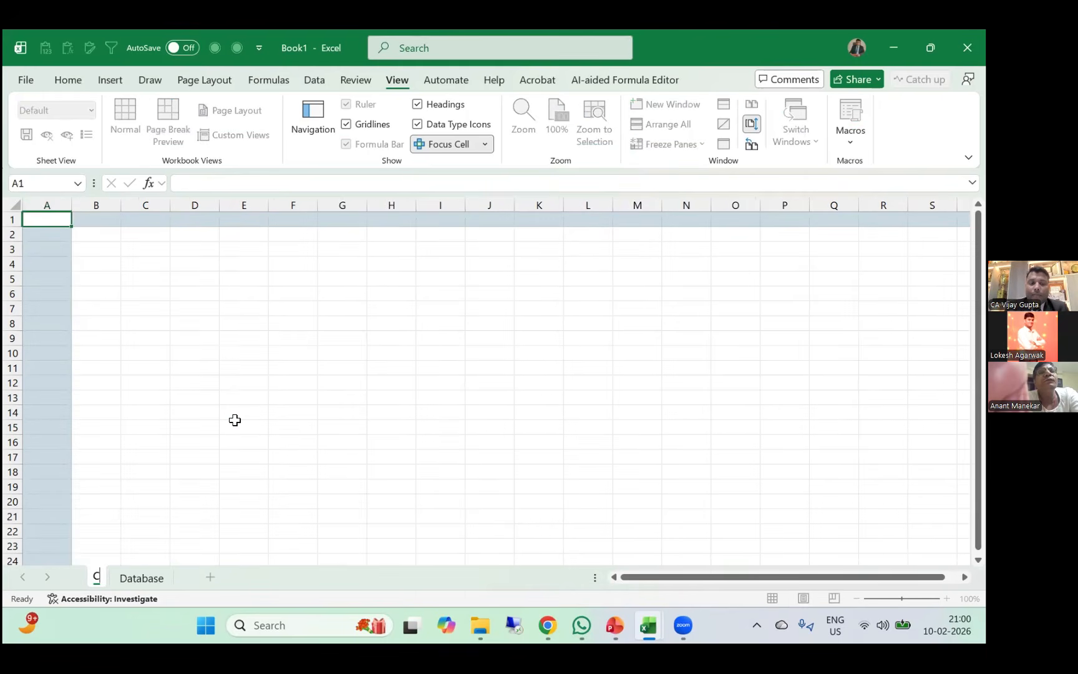
text(alculation)
key(Return)
Enter the heading Payment in cell A2 of the Calculation sheet.
key(Return)
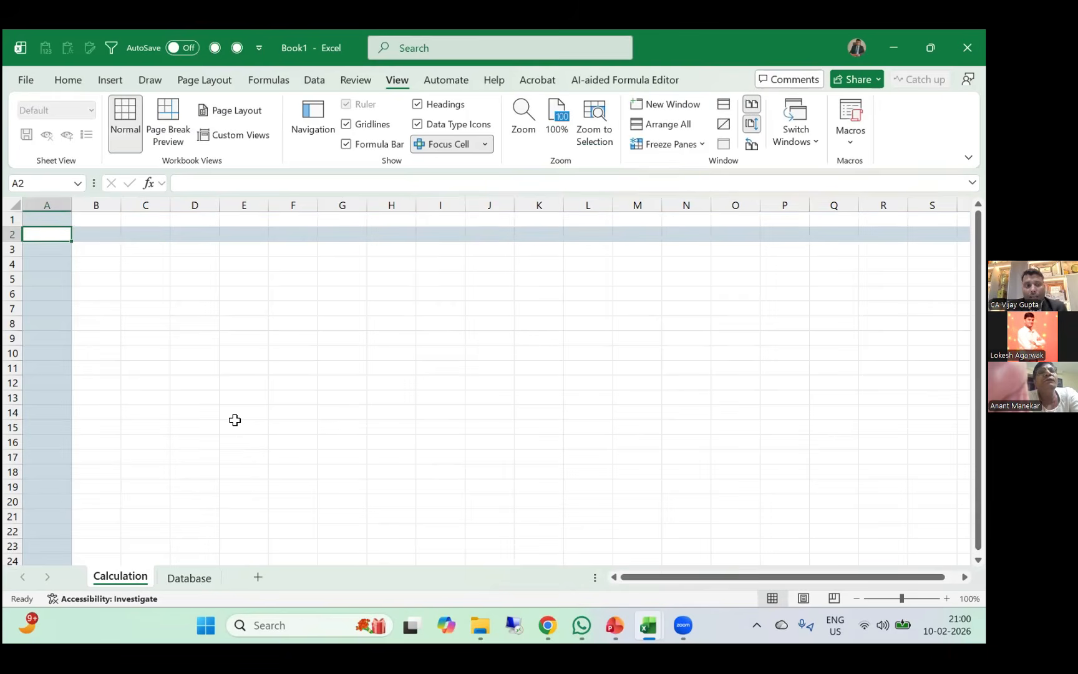
text(Pa)
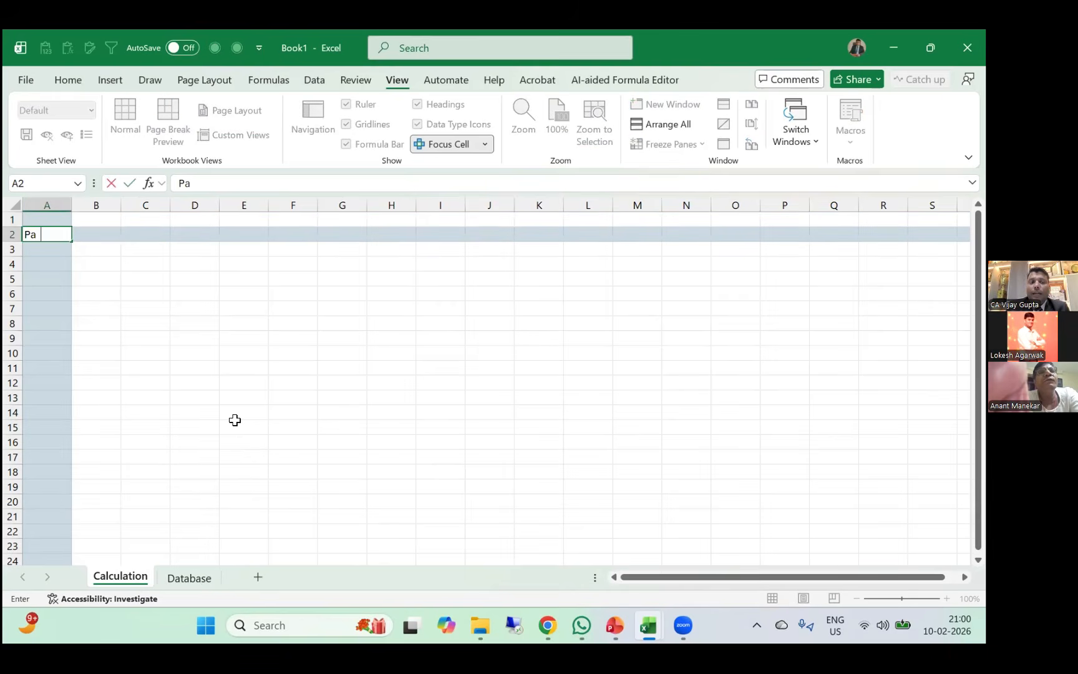
text(yment)
key(Return)
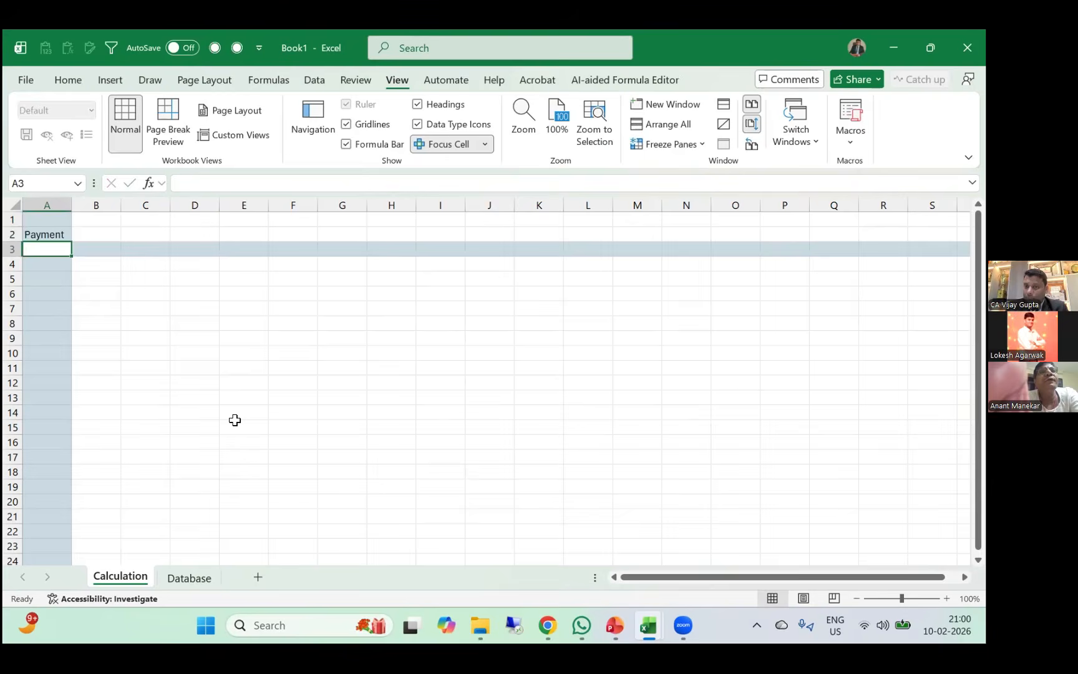
Copy the S. No., Client, Date and Invoice No. headings from the Database sheet to Calculation, starting at cell A5.
key(Down)
key(Down)
key(ctrl+Page_Down)
key(Down)
key(Down)
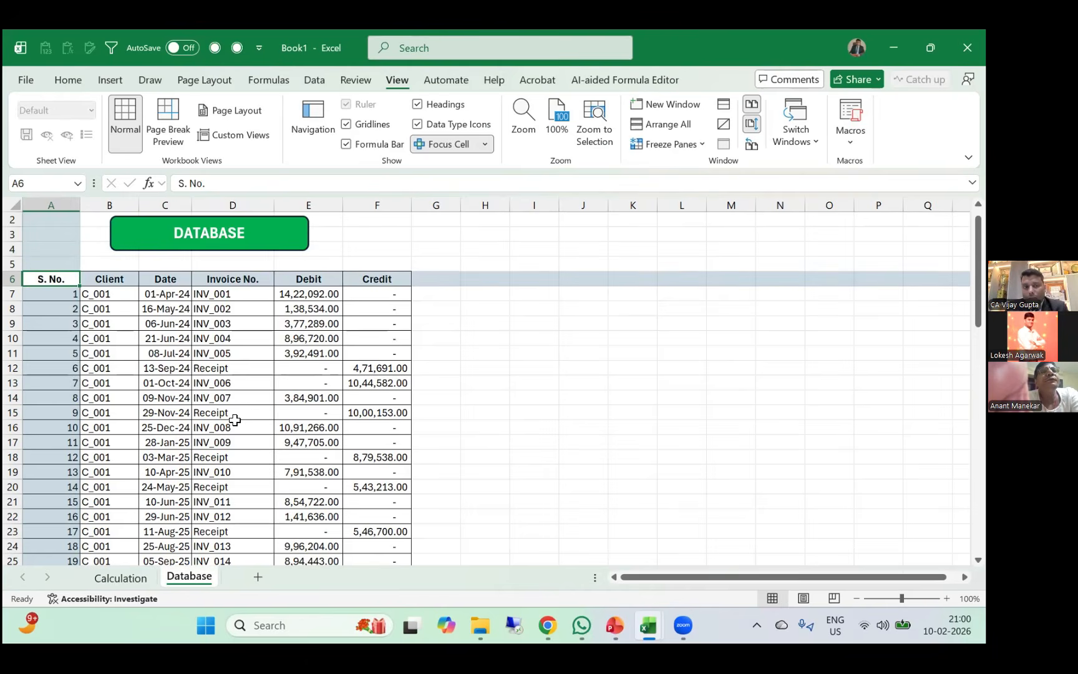
key(shift+Right)
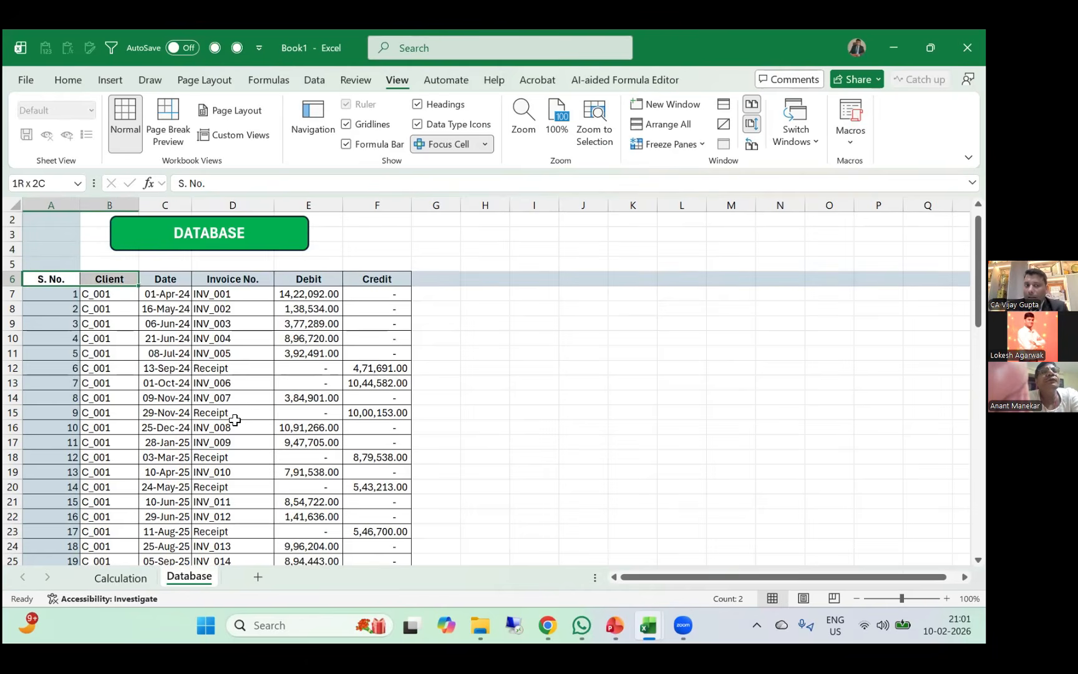
key(shift+Right)
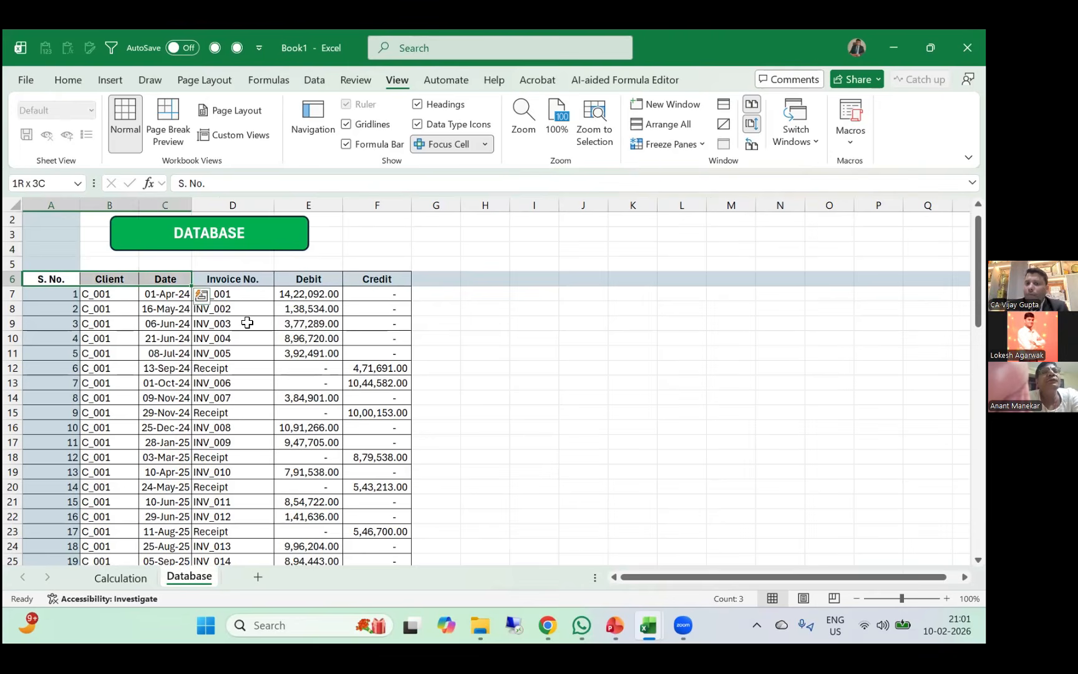
key(shift+Right)
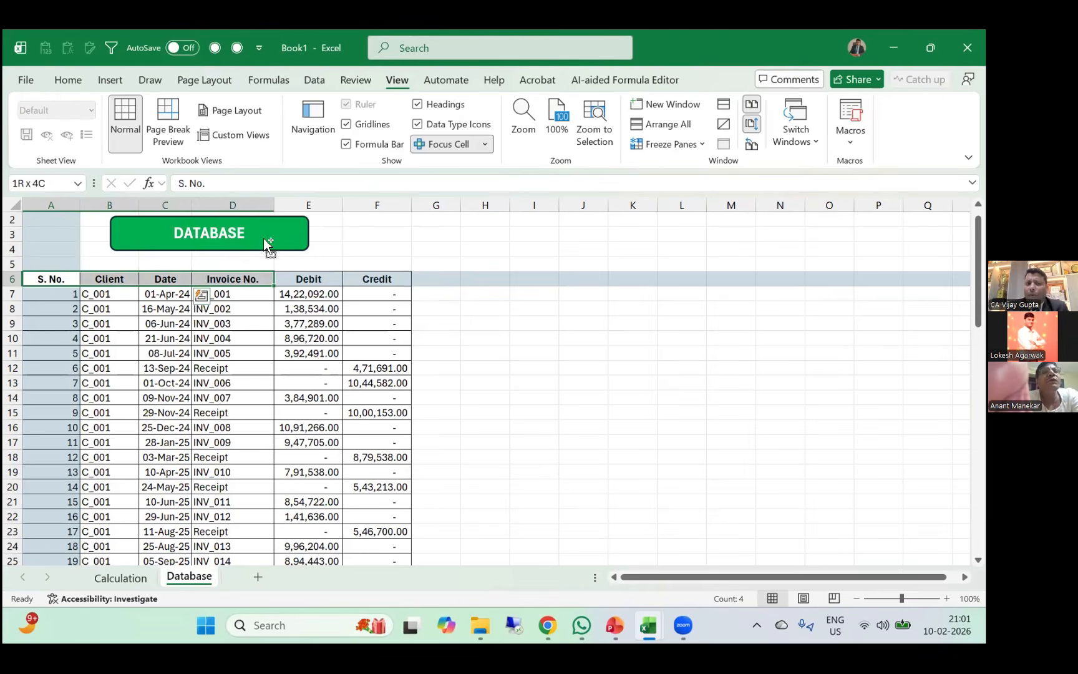
key(ctrl+c)
key(ctrl+Page_Up)
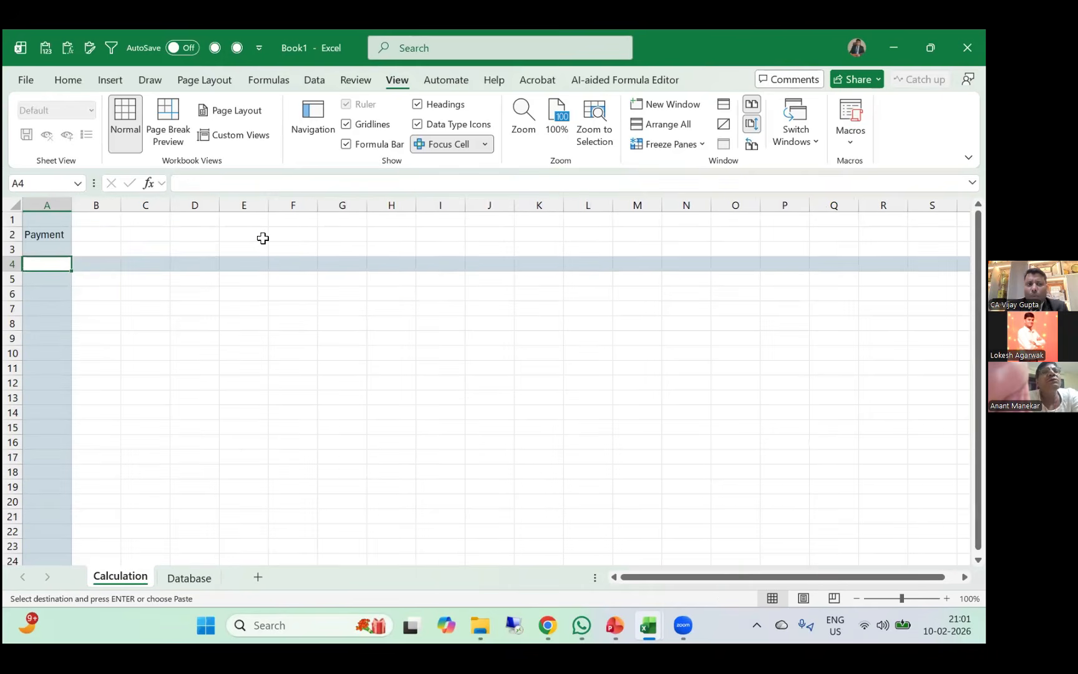
key(Down)
key(Return)
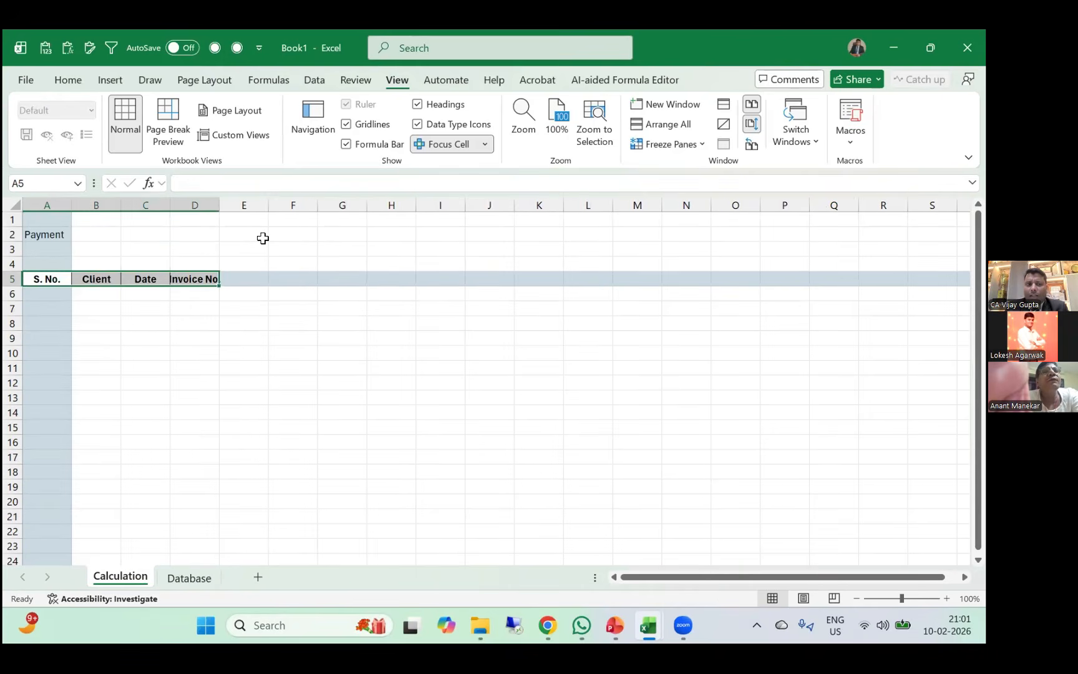
Replace the Invoice No. heading in cell D5 with Amount.
key(Right)
key(Right)
key(Right)
text(Amount)
key(Return)
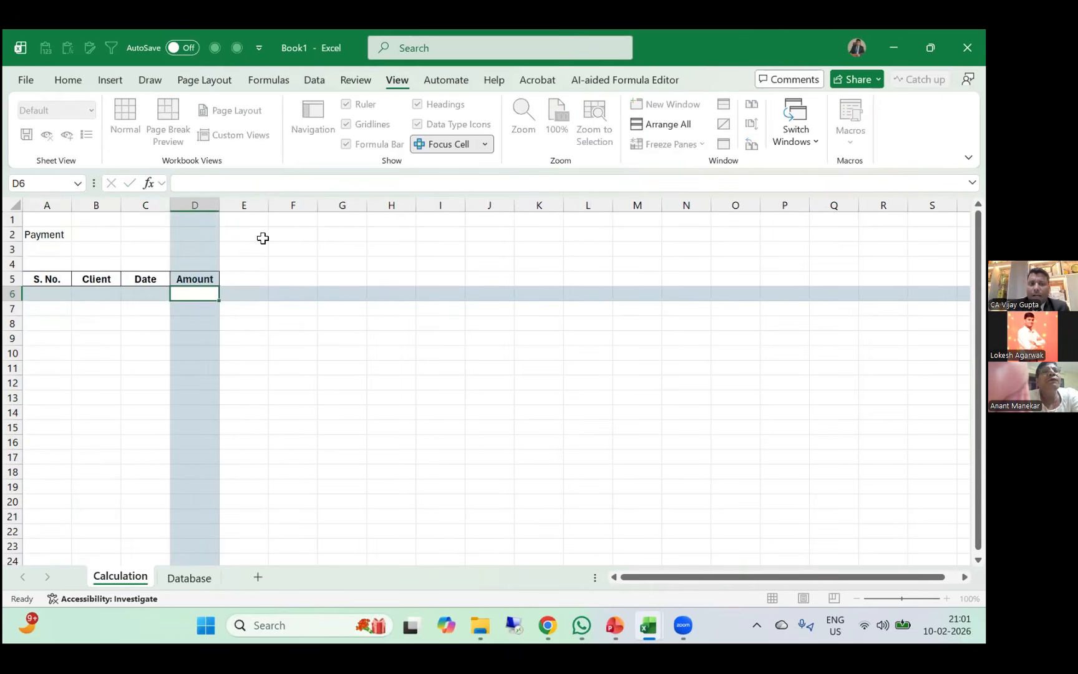
Hide the gridlines on the Calculation sheet.
key(Up)
key(alt)
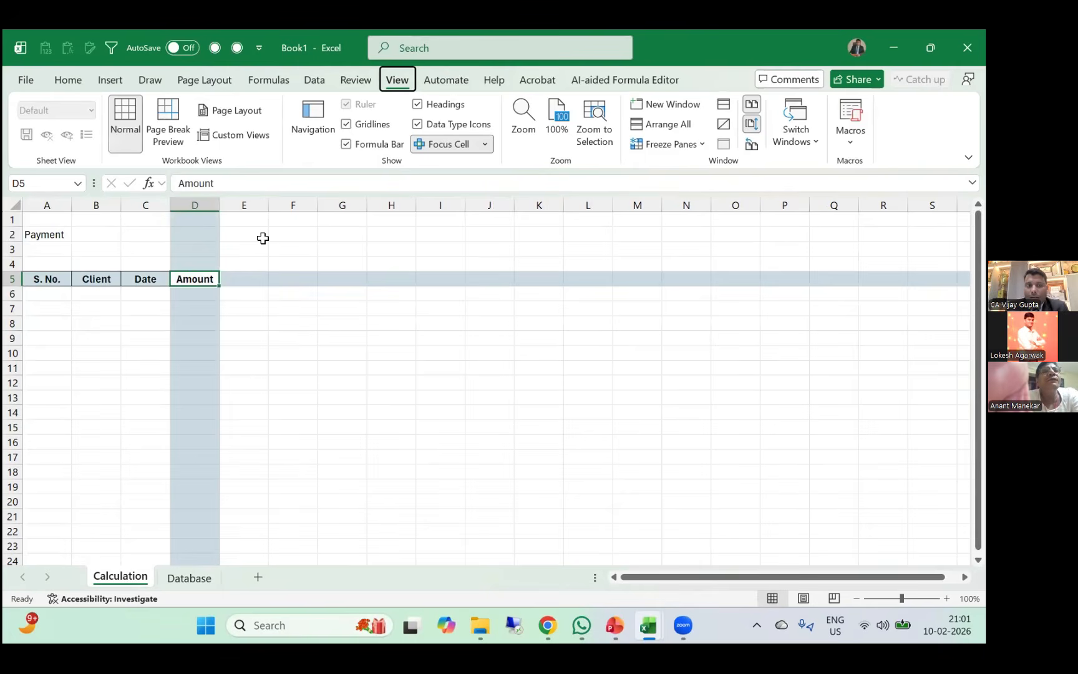
key(w)
key(v)
key(g)
key(Left)
key(Down)
key(Down)
key(Up)
key(Up)
key(Left)
key(Up)
key(Up)
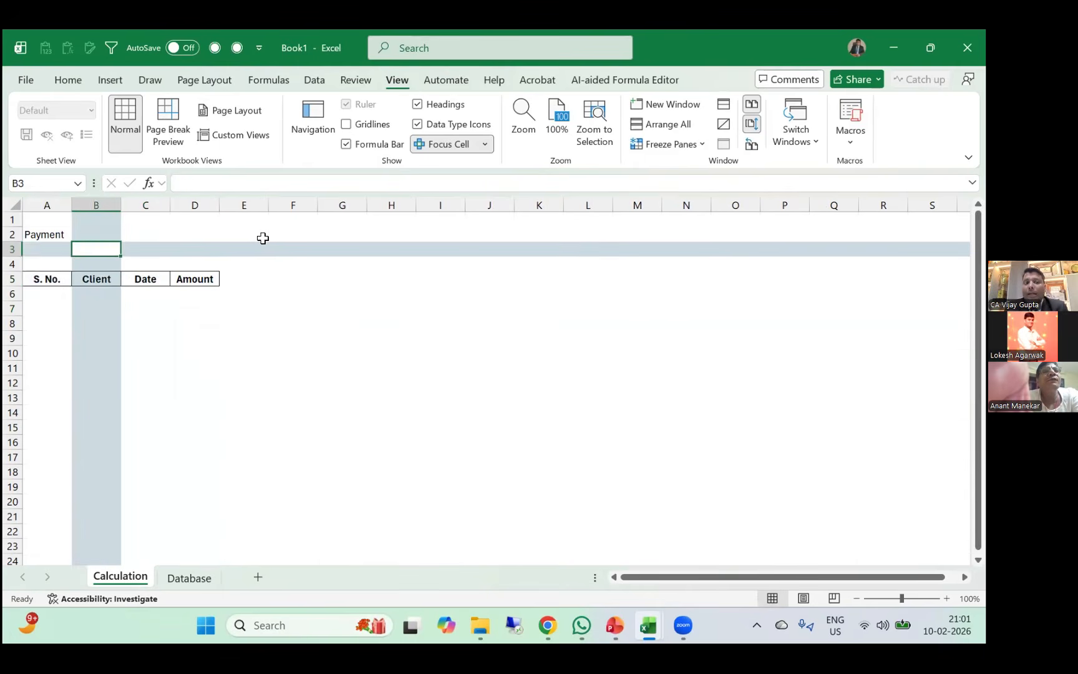
key(Left)
key(Down)
key(Down)
key(Down)
key(Down)
key(Right)
key(Up)
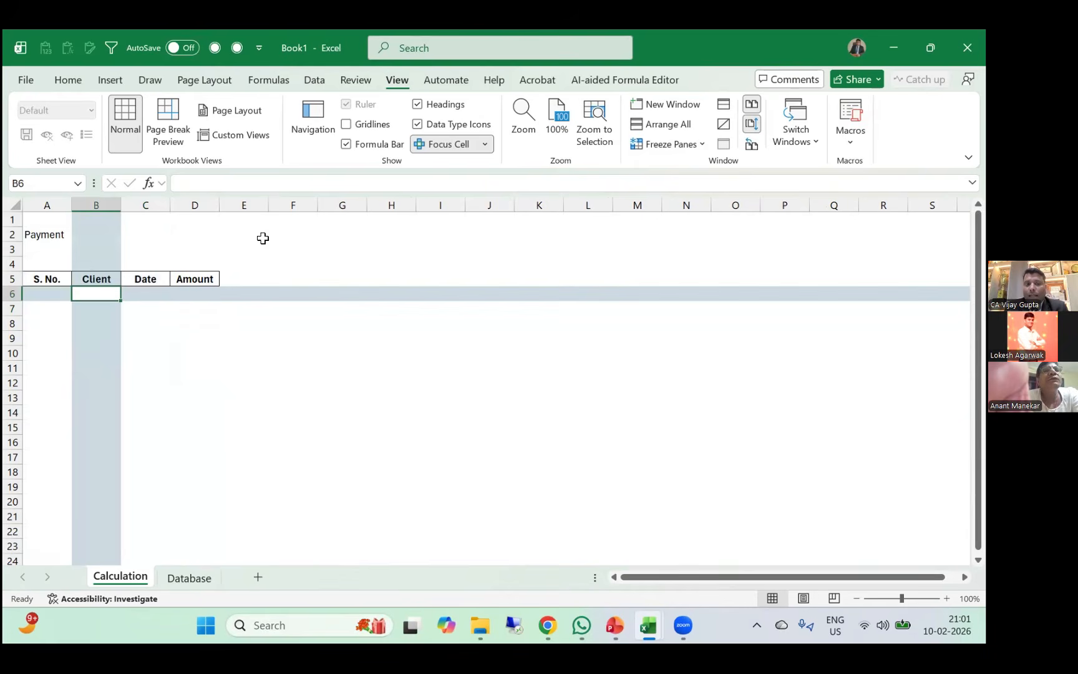
text(=)
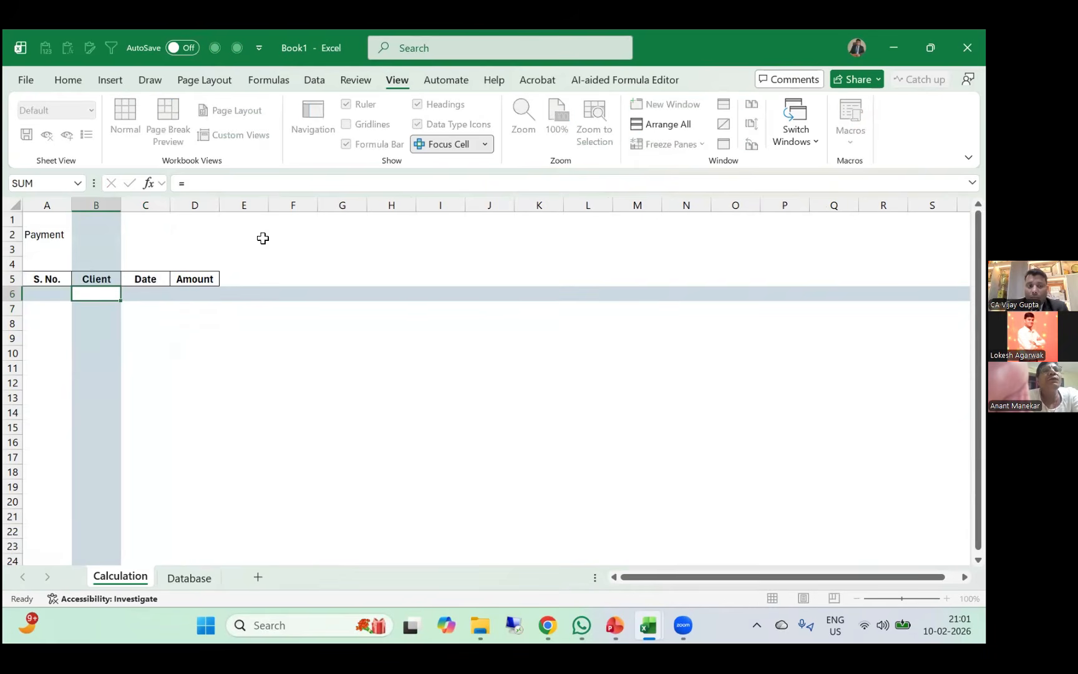
key(Escape)
Examine columns B to F on the Database sheet, focusing on the Debit and Credit columns.
key(ctrl+Page_Down)
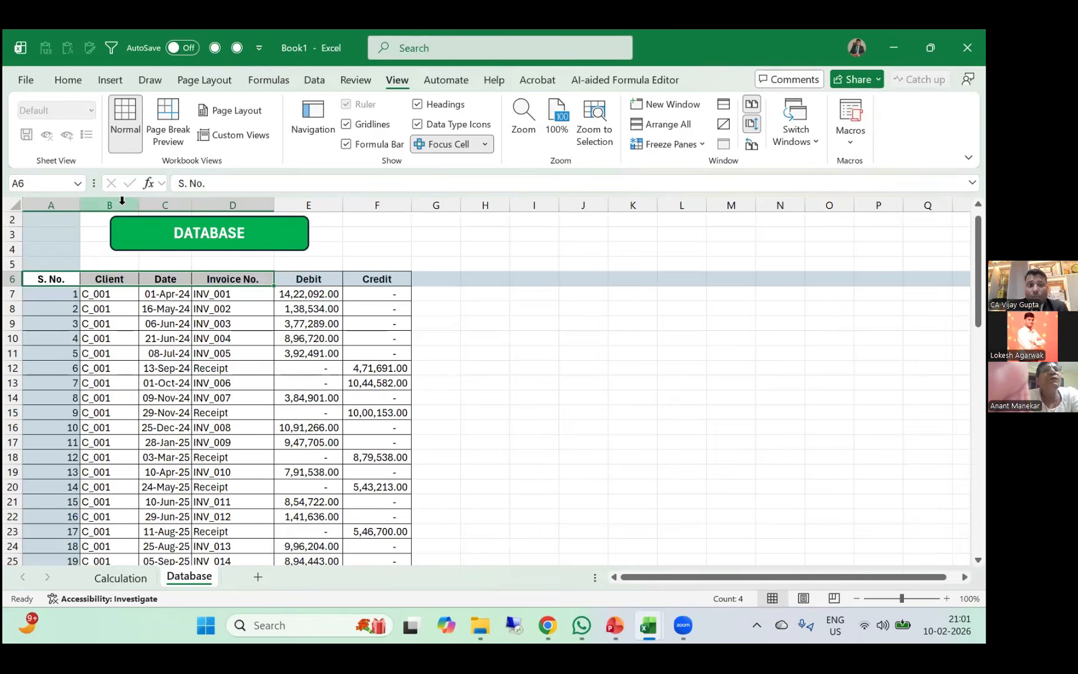
drag(122, 200, 345, 215)
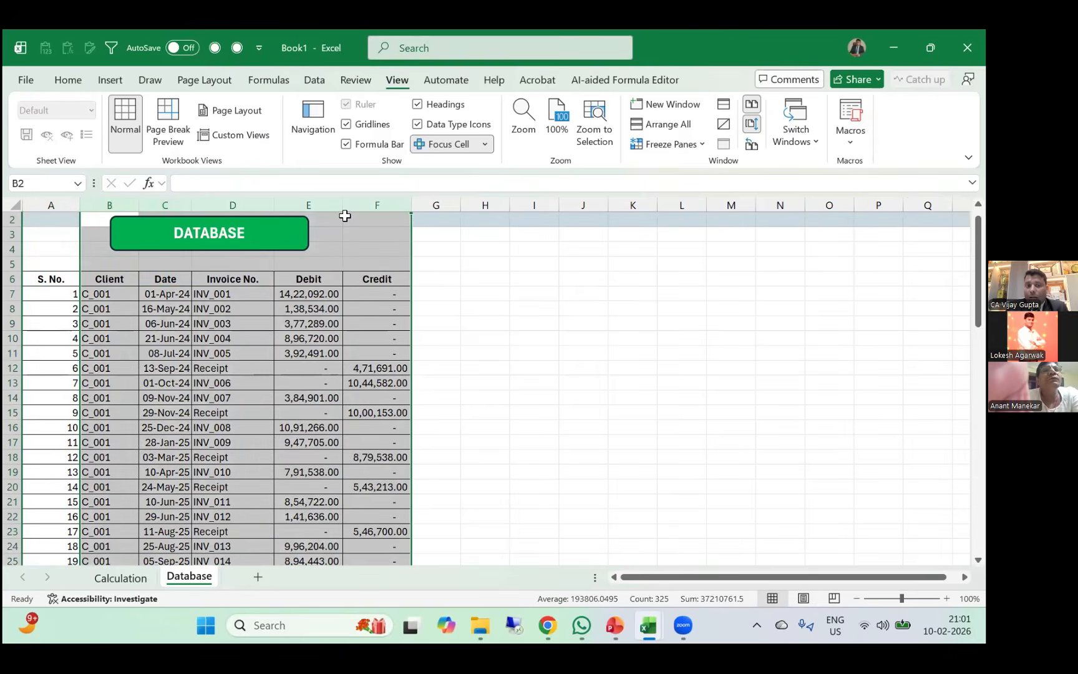
key(ctrl+n)
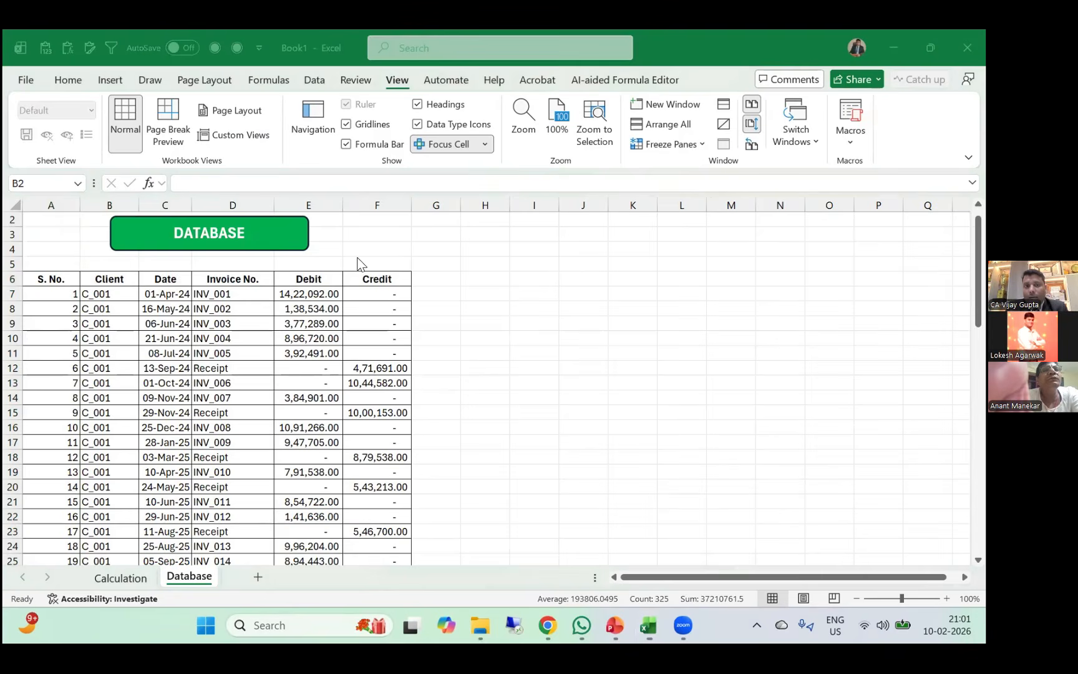
click(390, 201)
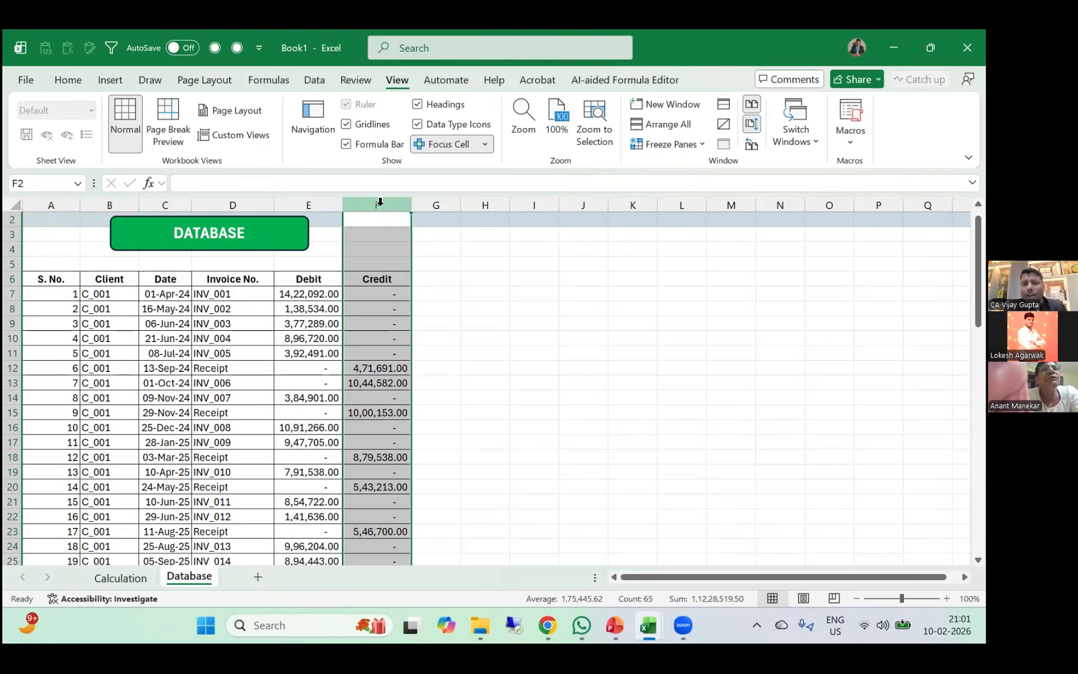
click(316, 205)
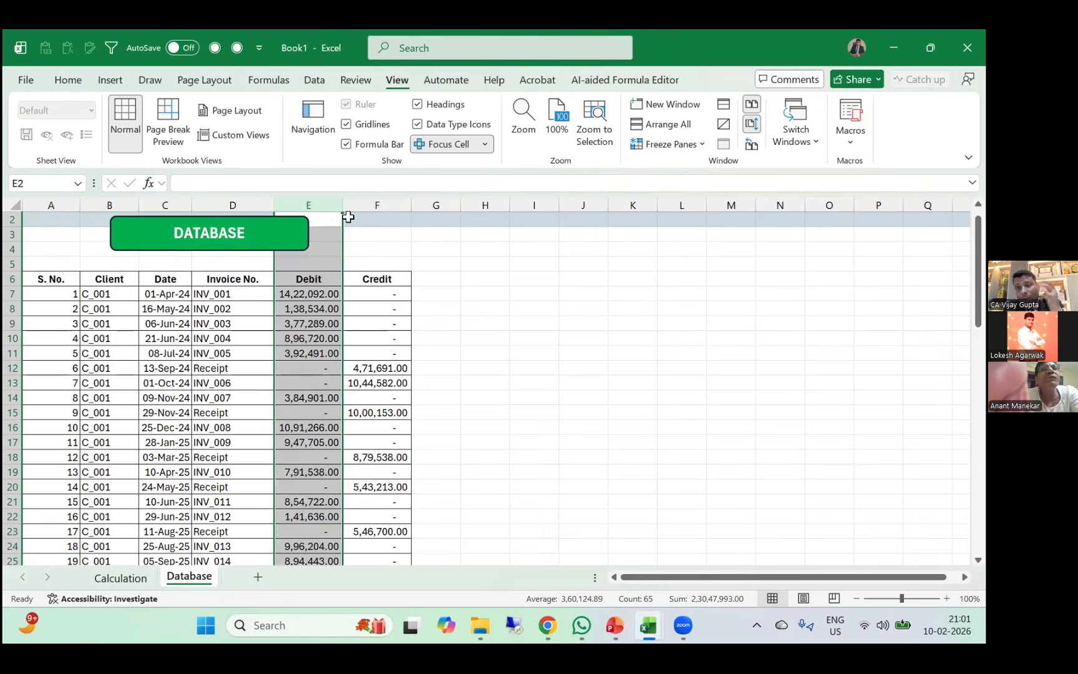
click(390, 204)
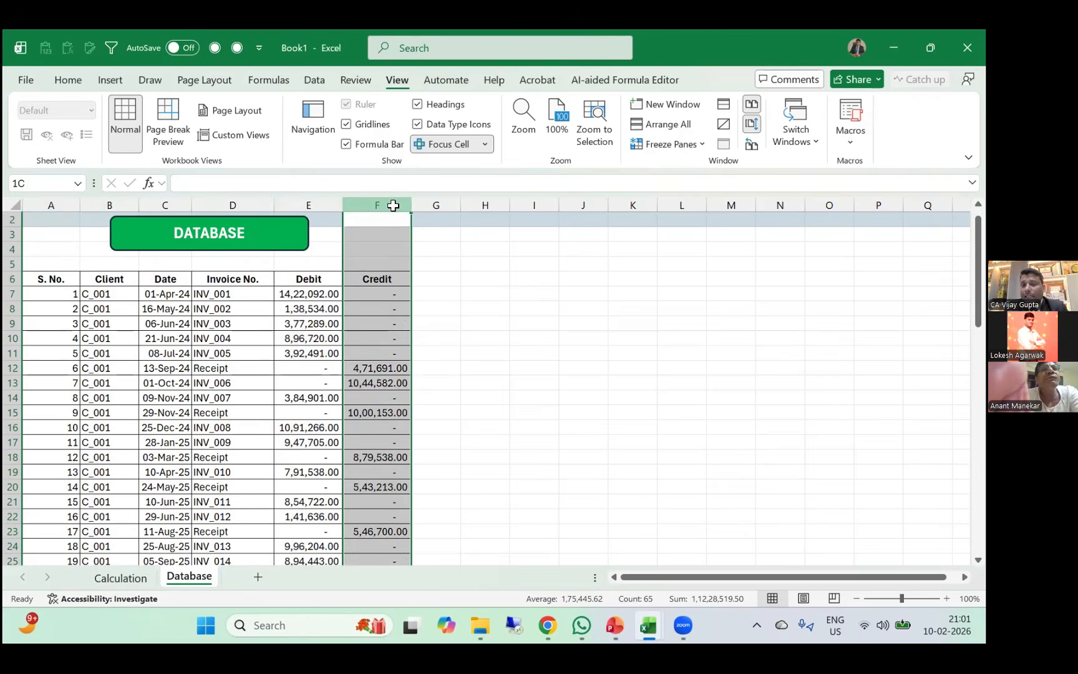
Start a FILTER formula in cell B6 of Calculation, view the function's arguments, and cancel the entry.
click(118, 577)
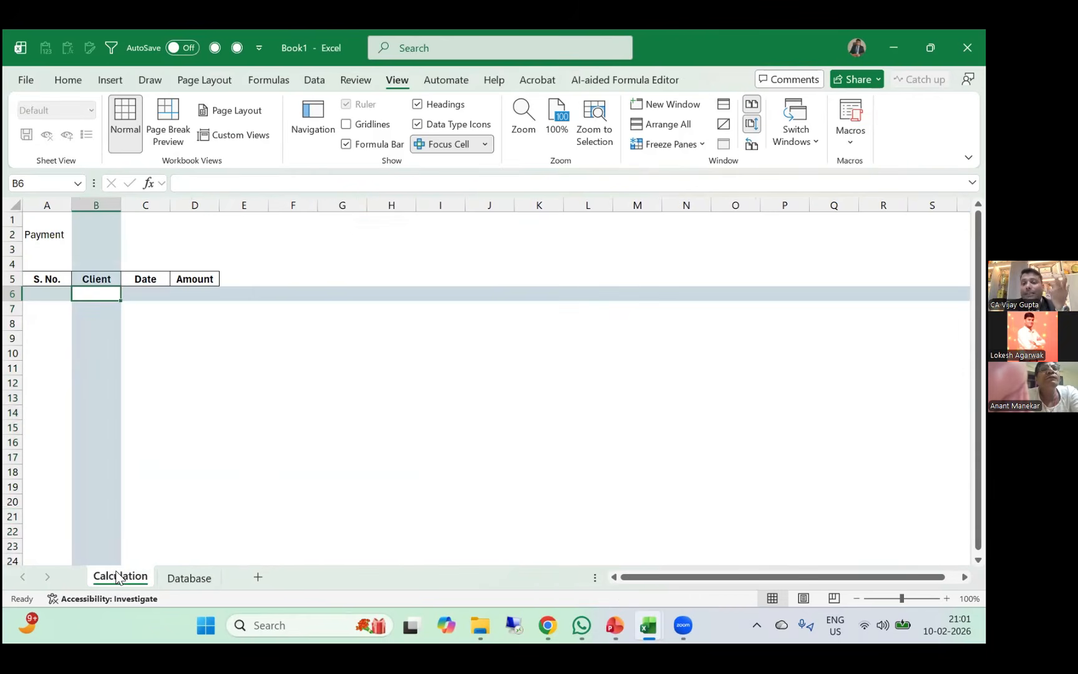
text(=f)
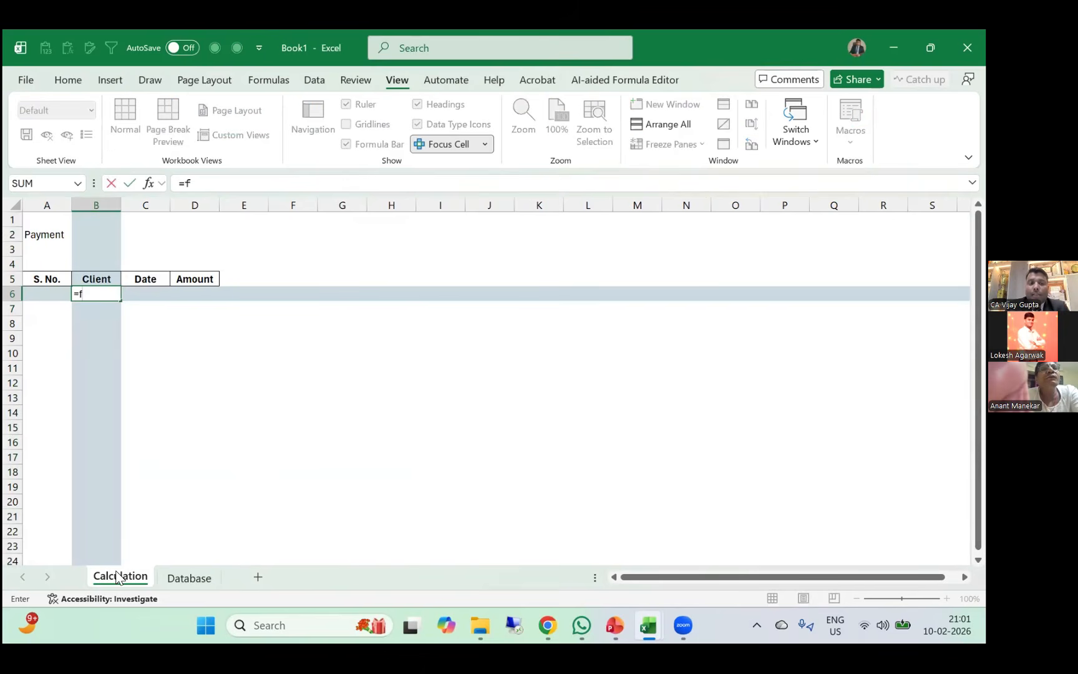
text(il)
key(Tab)
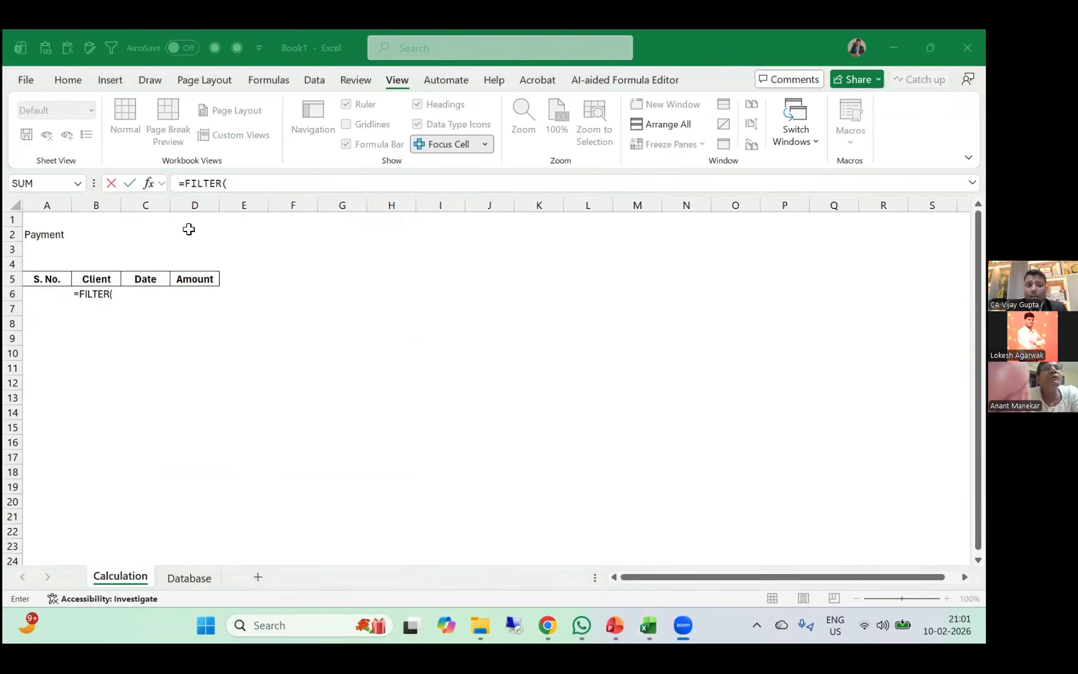
click(262, 185)
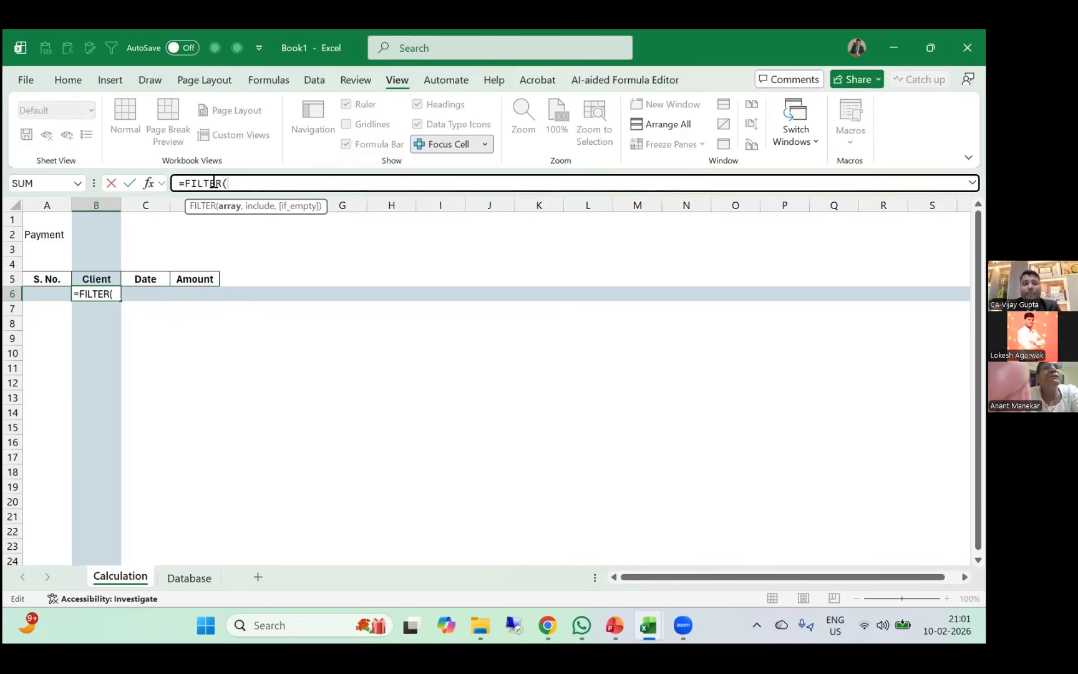
click(148, 186)
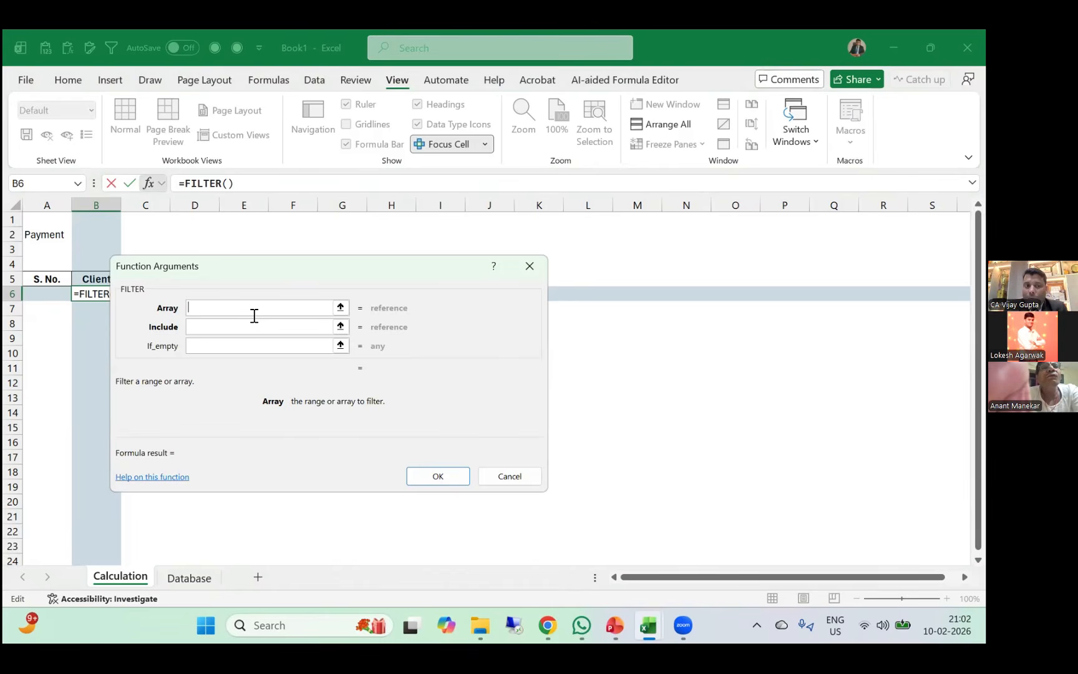
key(Escape)
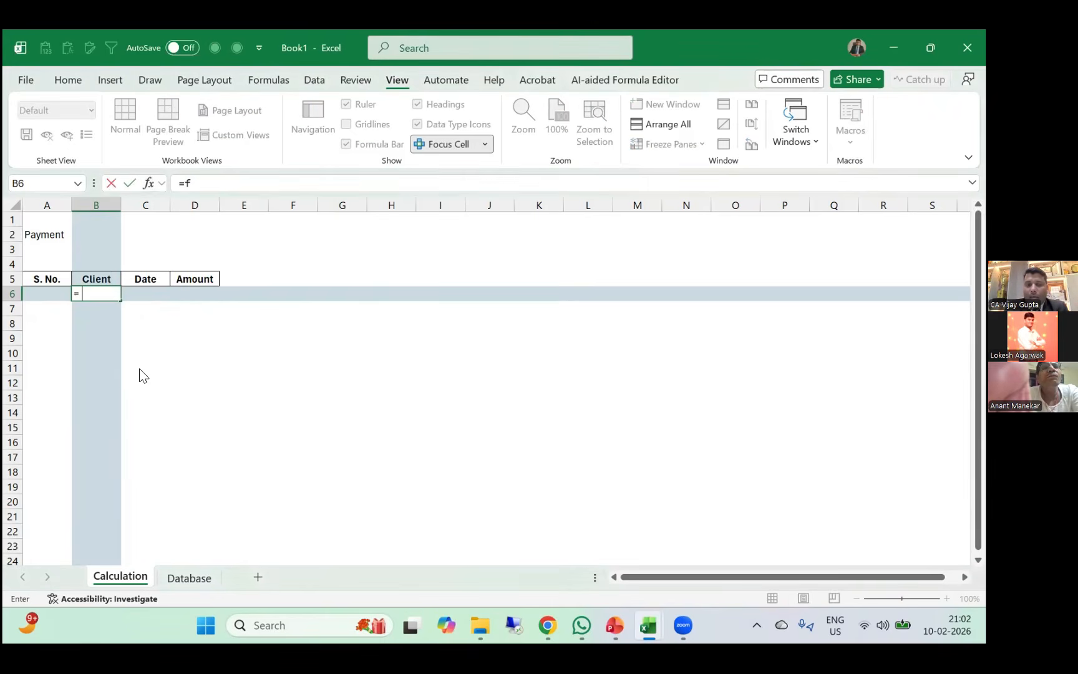
Begin a FILTER formula in cell B6 of Calculation with the array Database!B7:C7000, covering the Client and Date columns.
text(il)
key(Tab)
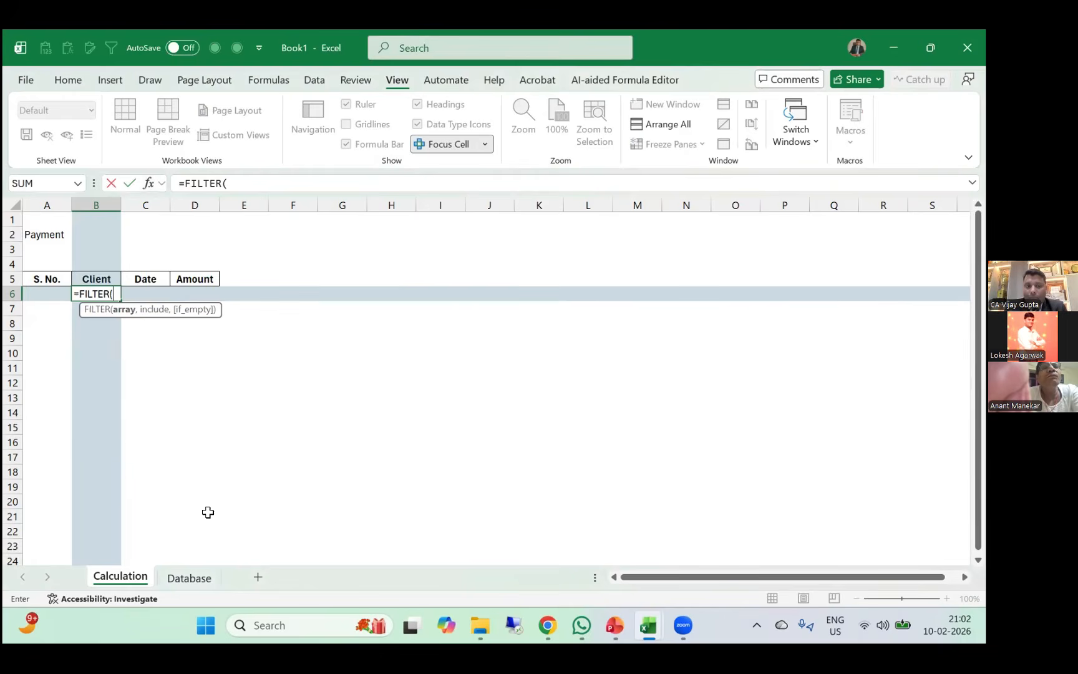
click(187, 579)
drag(119, 293, 186, 296)
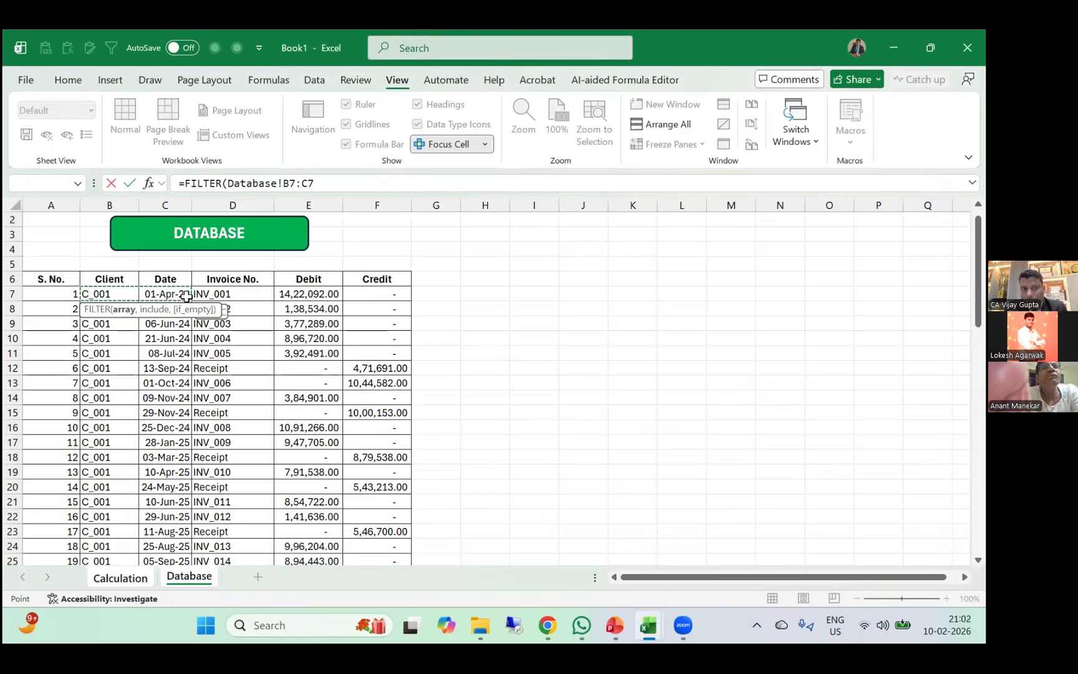
key(ctrl+shift+Down)
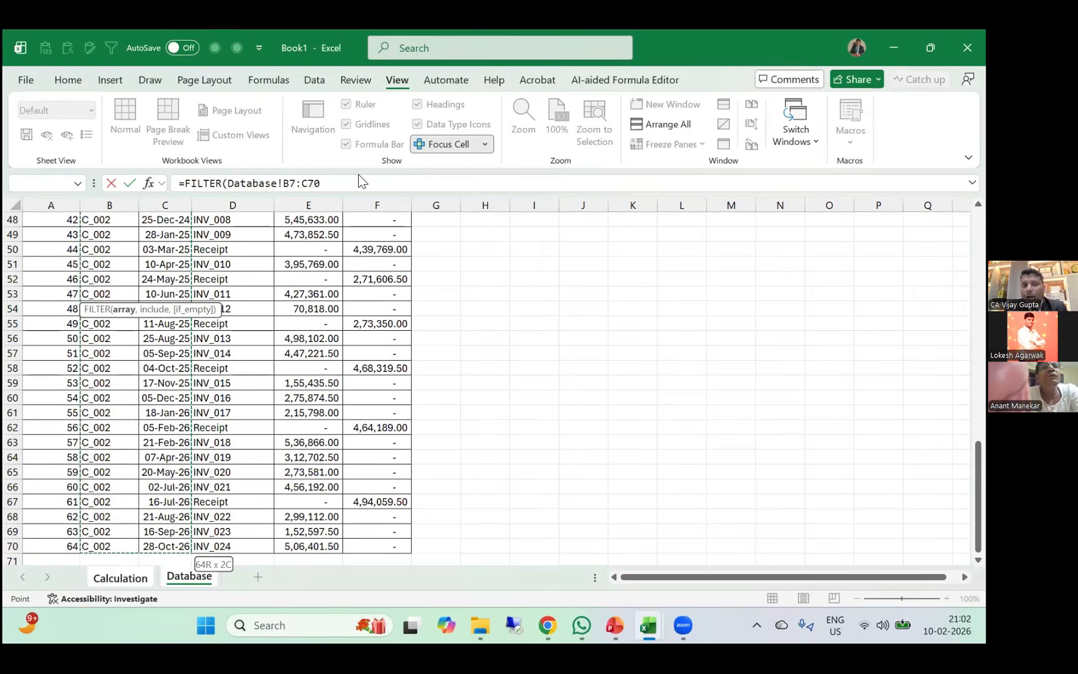
click(352, 184)
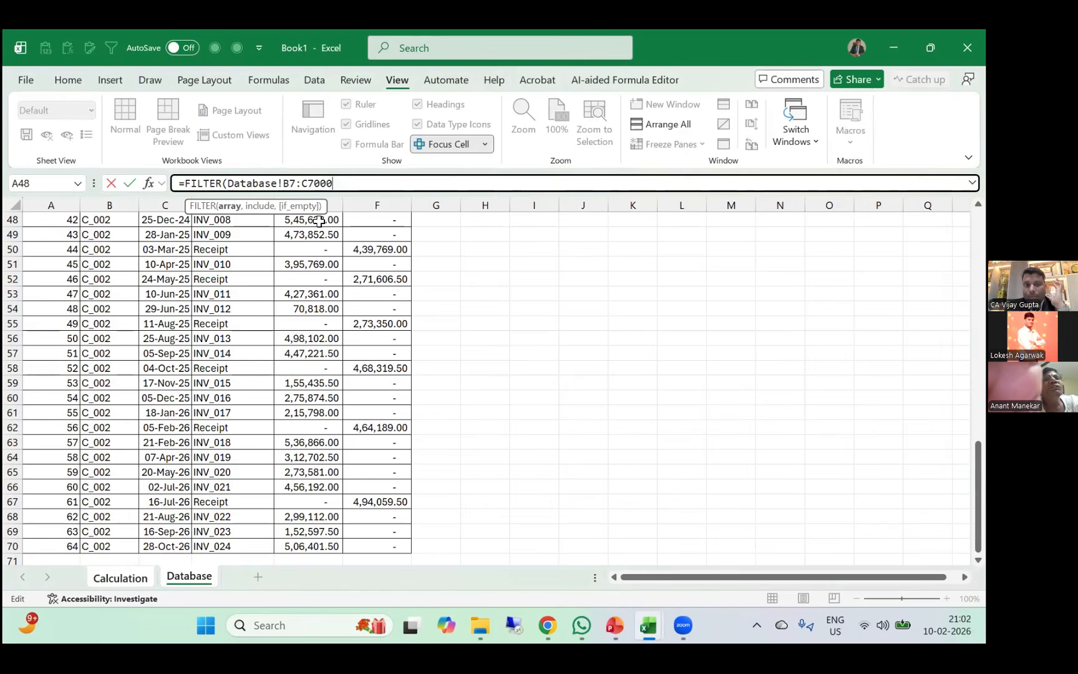
text(,)
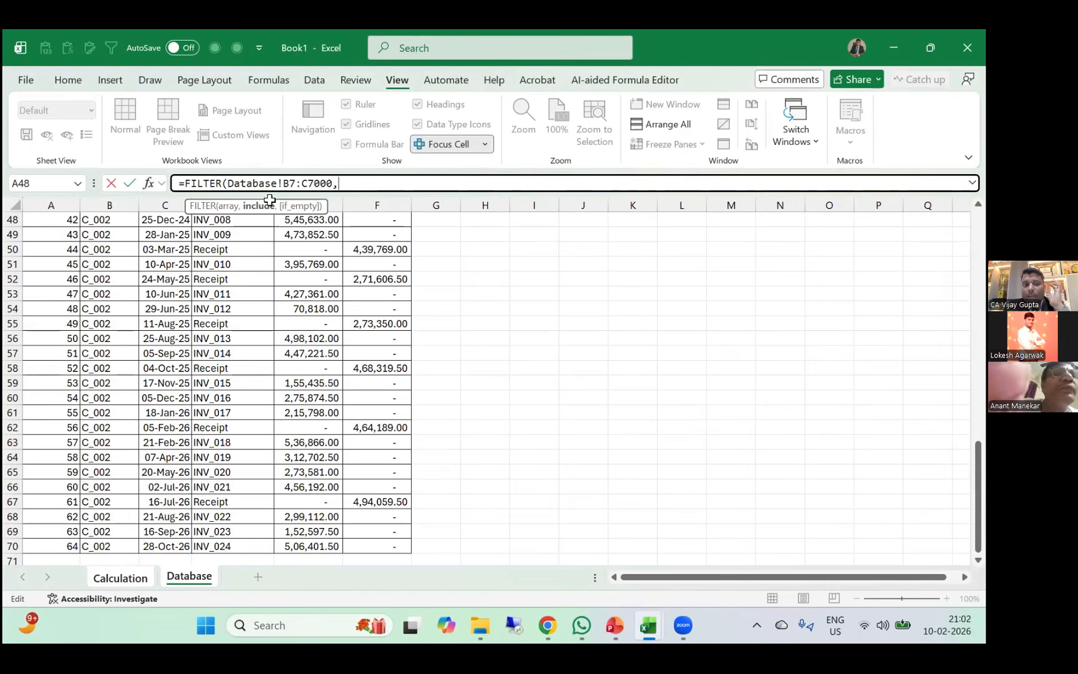
Complete the FILTER formula with the include condition Database!F7:F7000>0 on the Credit column and enter it.
scroll(221, 270, up, 2)
scroll(222, 270, up, 10)
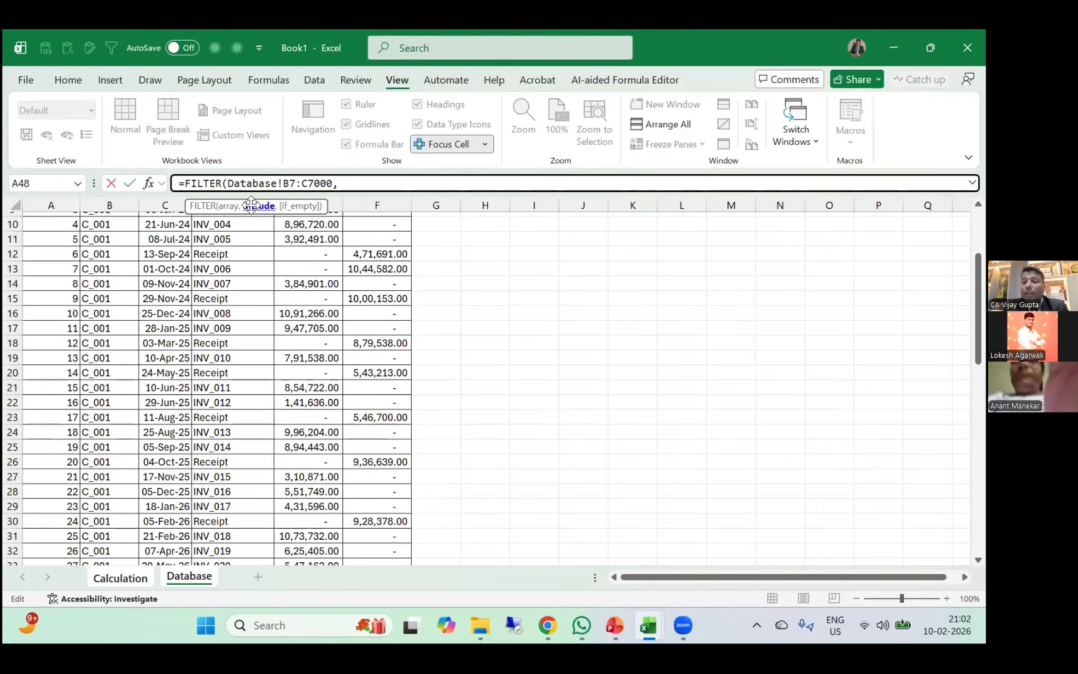
scroll(379, 314, up, 3)
drag(378, 313, 379, 325)
key(BackSpace)
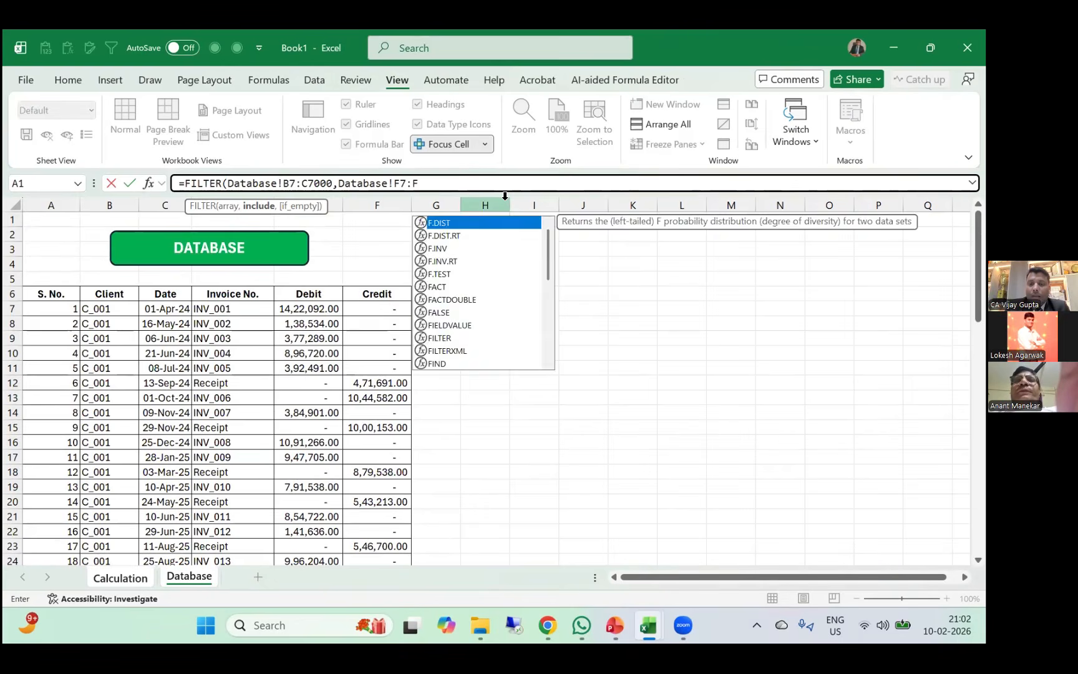
text(7000)
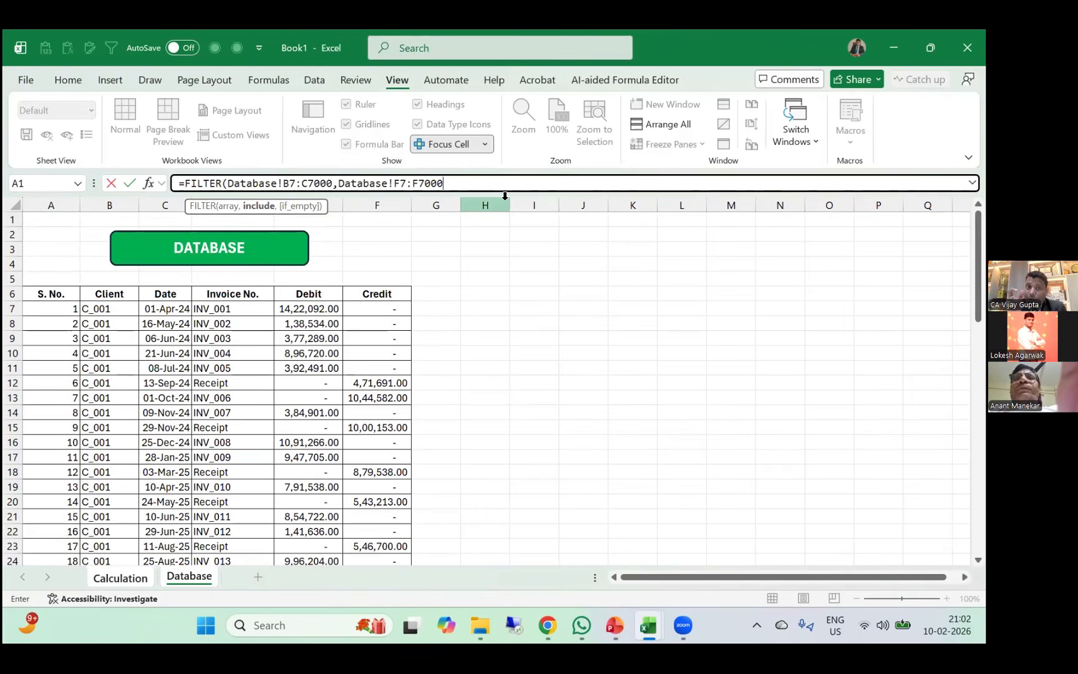
text(>)
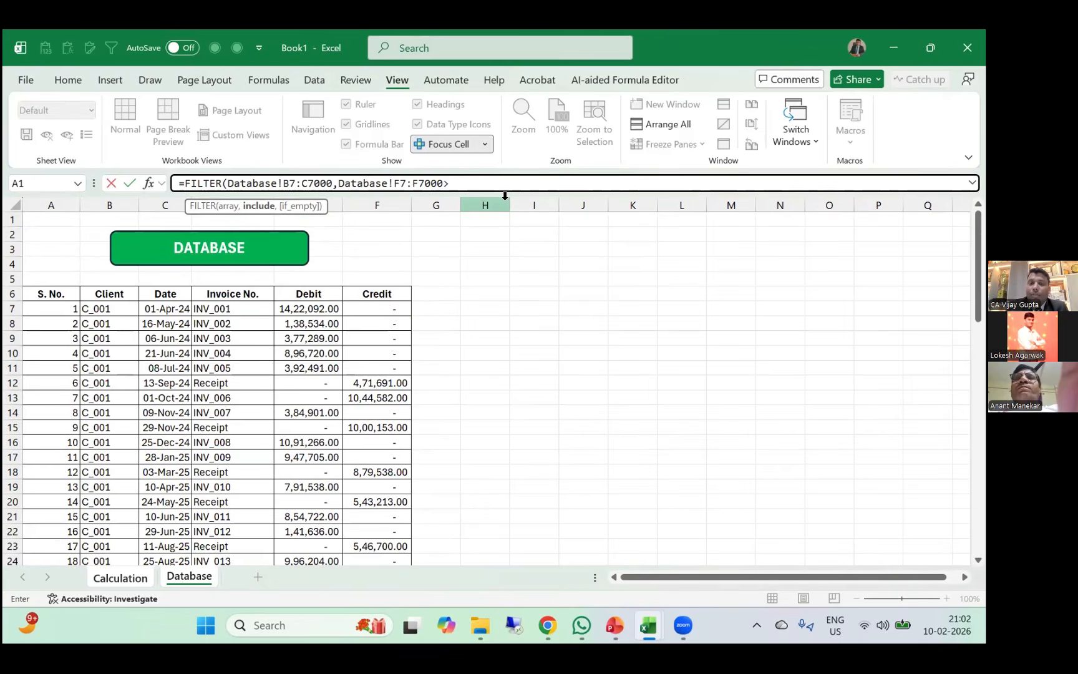
text(0)
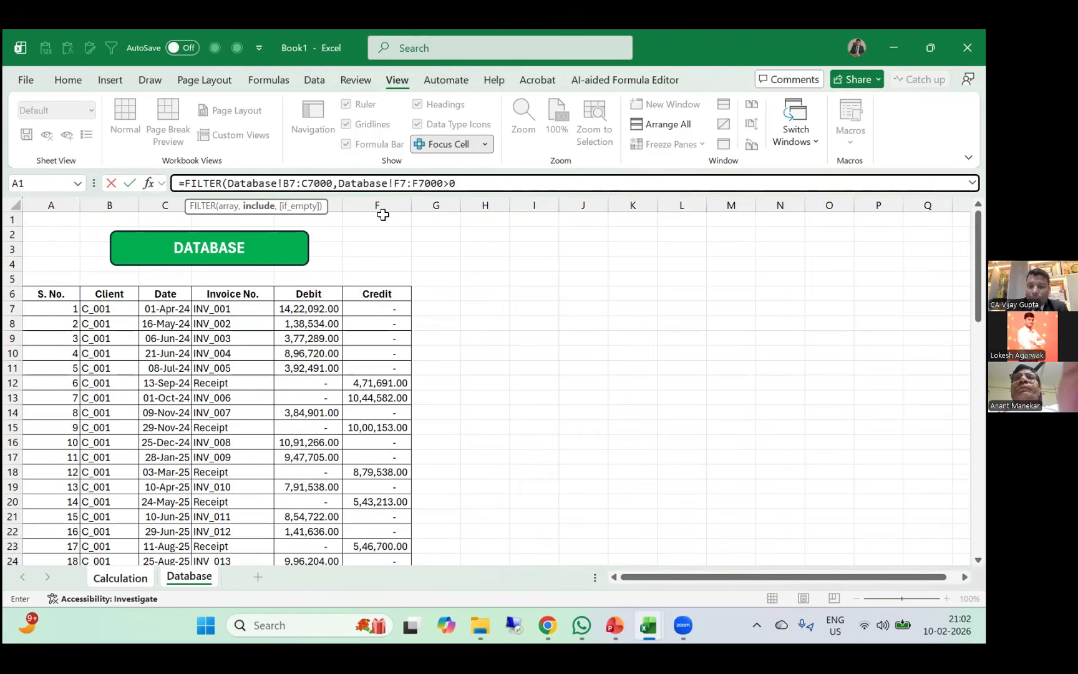
key(Return)
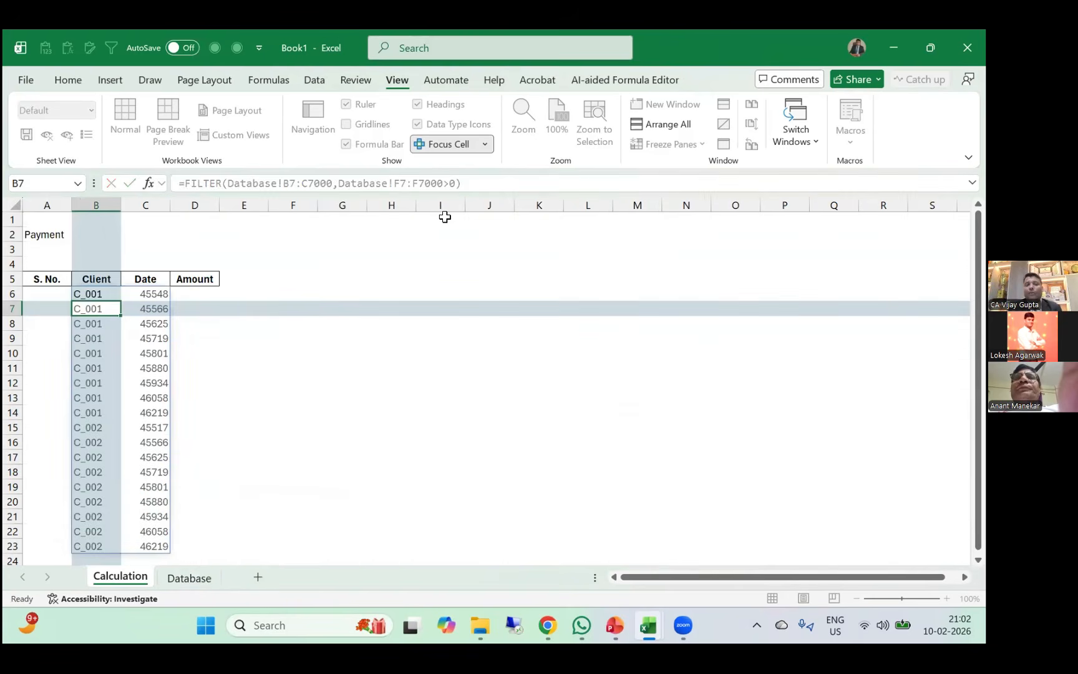
Format the Calculation sheet's Date column as day-month-year dates and select the listed dates in C6:C23.
key(Right)
key(ctrl+space)
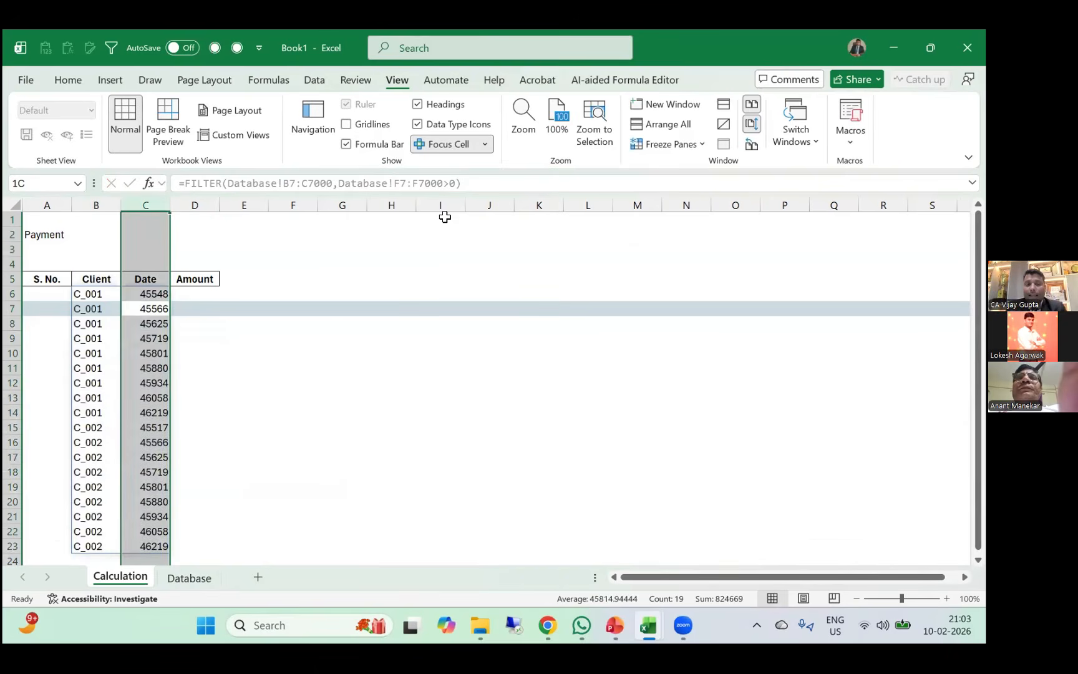
key(ctrl+shift+3)
key(ctrl+Down)
key(ctrl+Up)
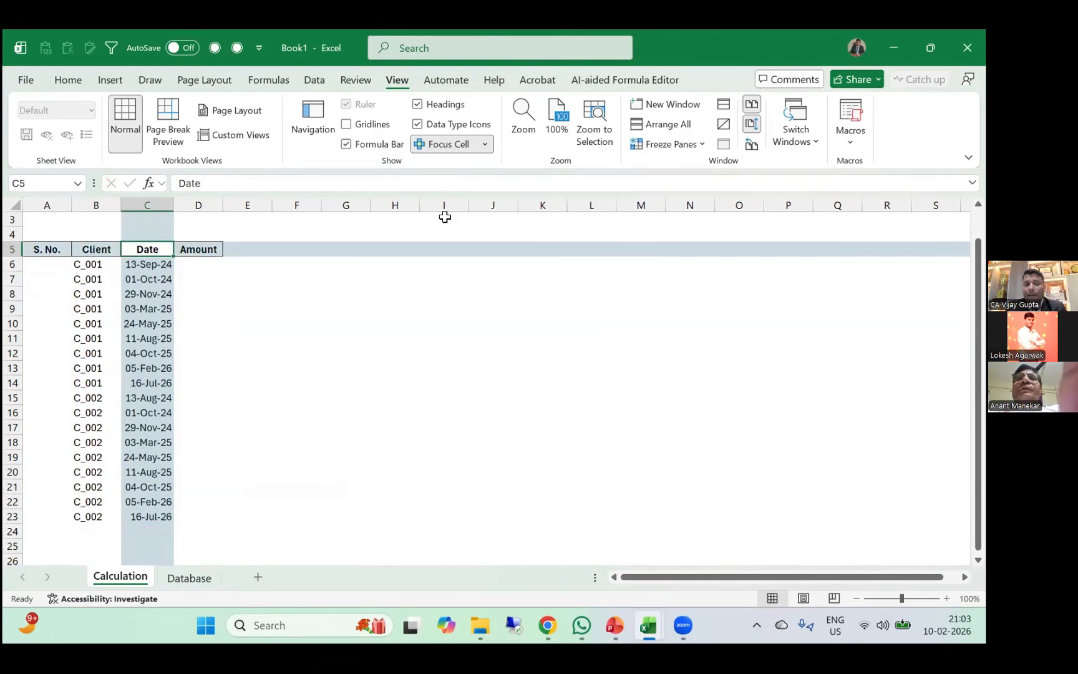
key(Down)
key(ctrl+shift+Down)
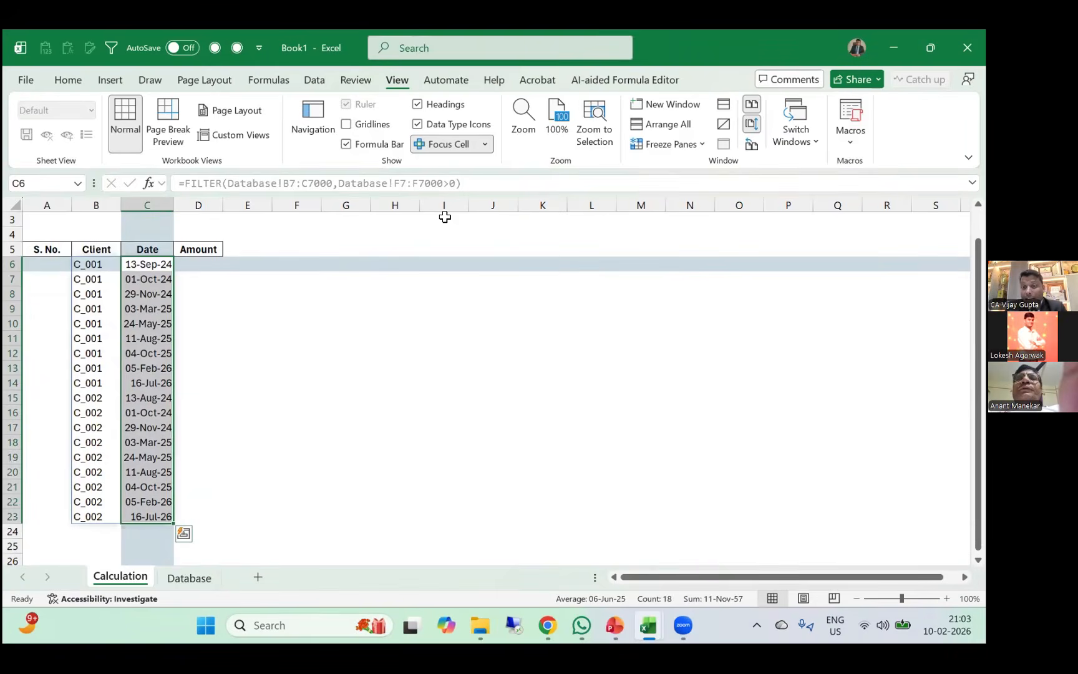
Turn on filtering for the header row of the Database sheet.
key(ctrl+Page_Down)
key(ctrl+Down)
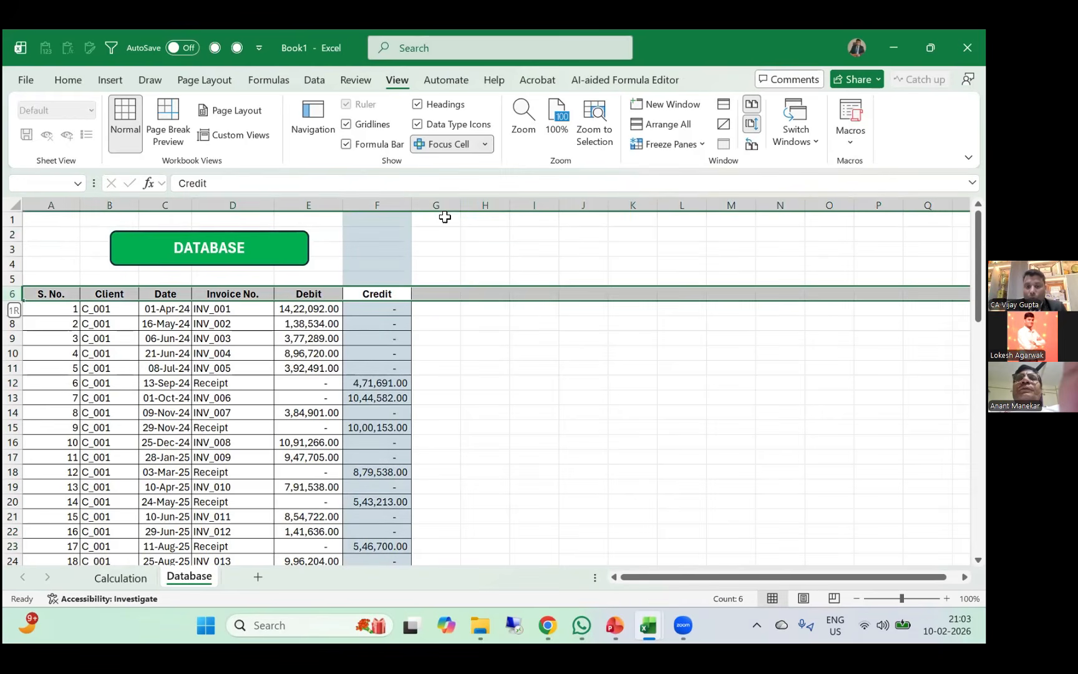
key(alt)
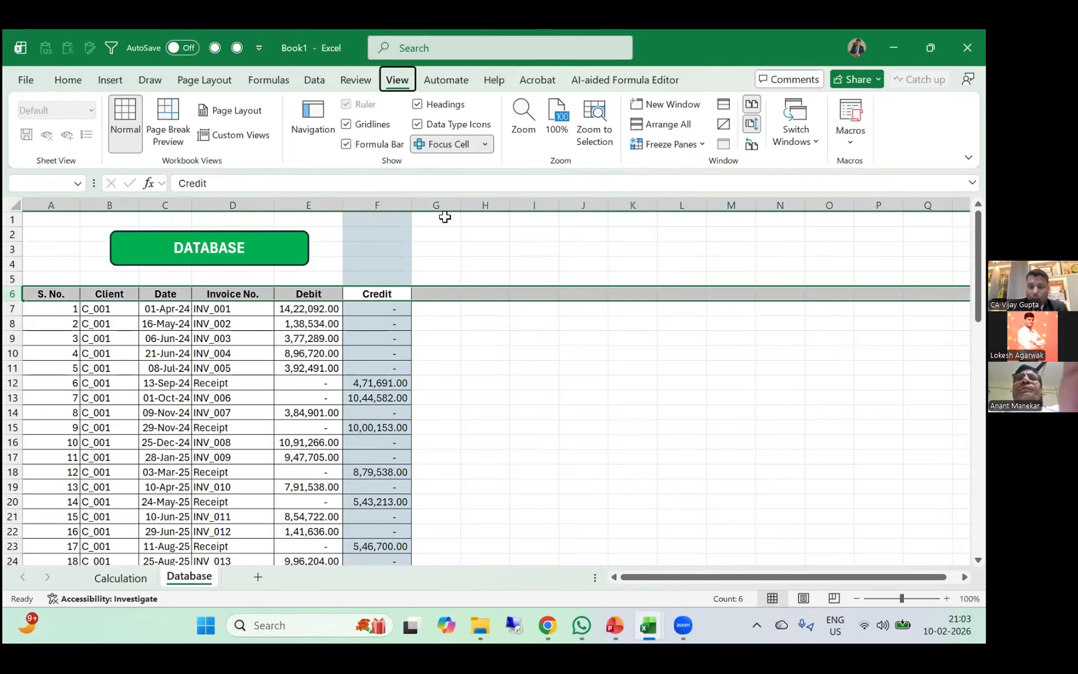
key(ctrl+shift+l)
Filter the Database sheet's Credit column to exclude the "-" entries and select the remaining credit amounts.
key(alt+Down)
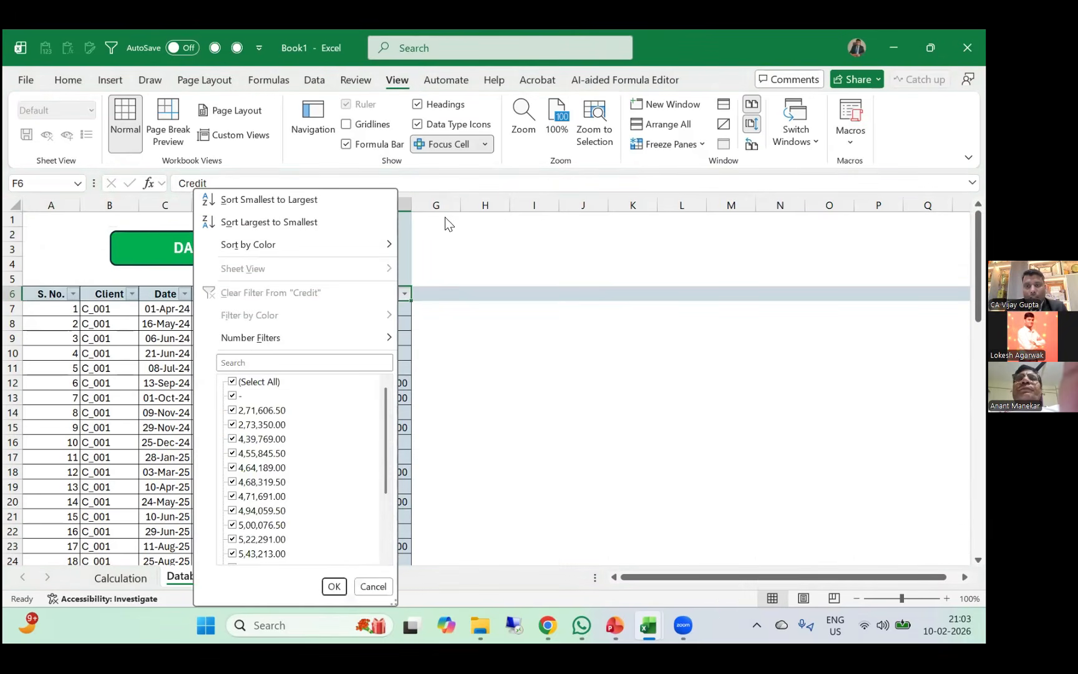
key(Down)
key(Down)
key(Down)
key(Down)
key(Down)
key(space)
key(Return)
key(Down)
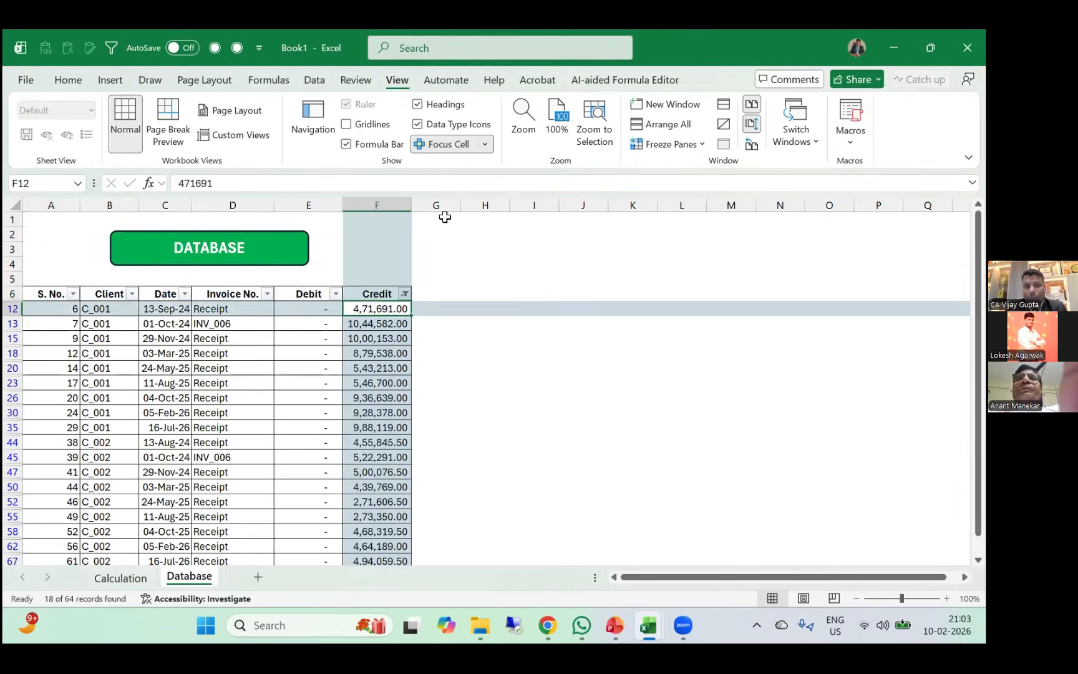
key(ctrl+shift+Down)
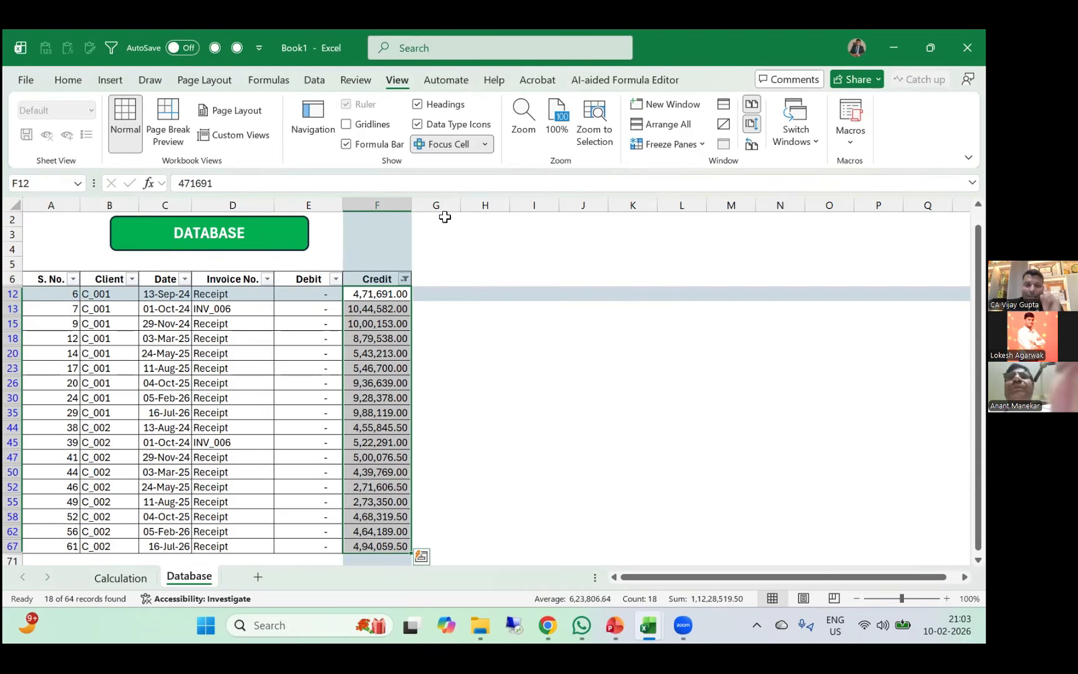
Clear the filter on the Credit column and return to the Calculation sheet.
key(Up)
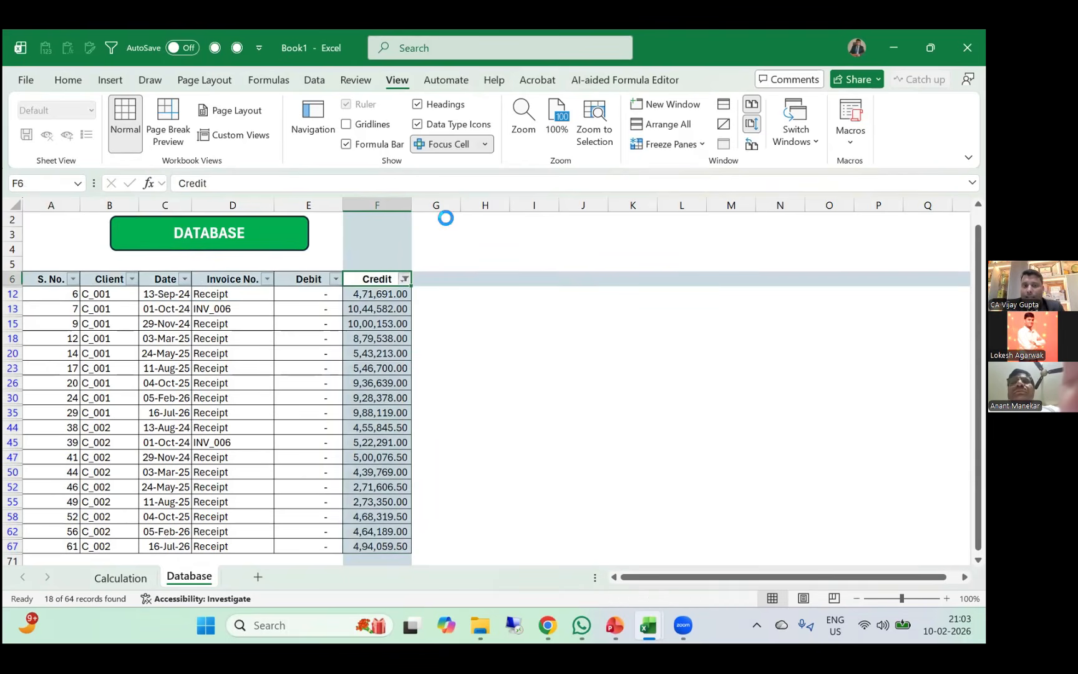
key(alt+Down)
key(c)
key(Down)
key(Down)
key(ctrl+Page_Up)
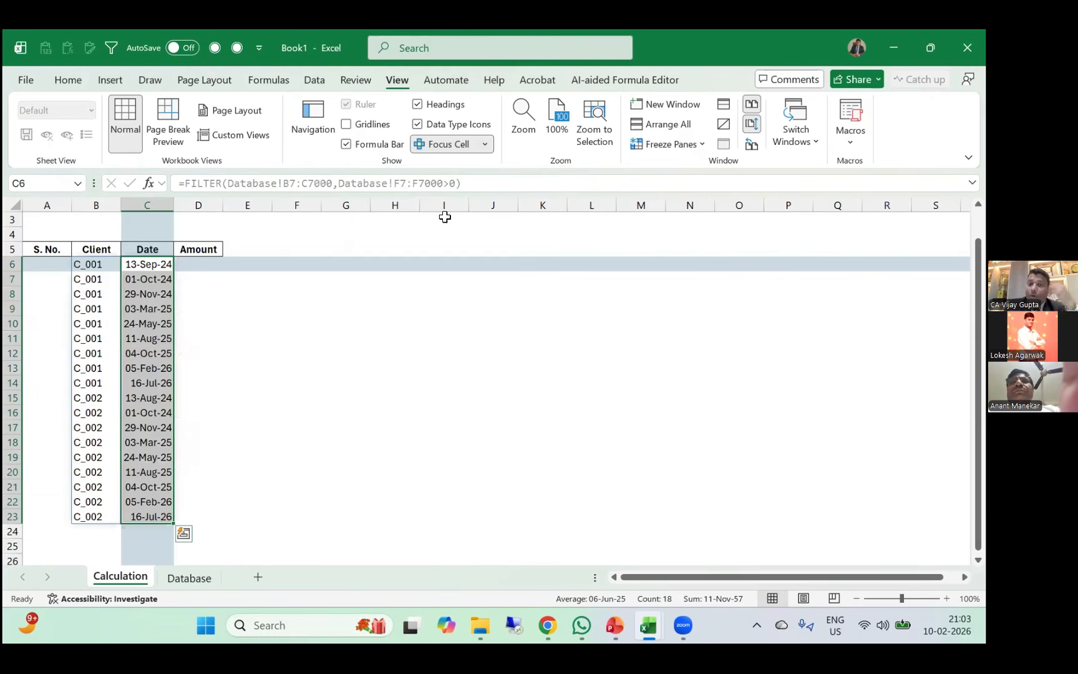
Examine the FILTER formula in B6 against the client records in the Database sheet.
key(Left)
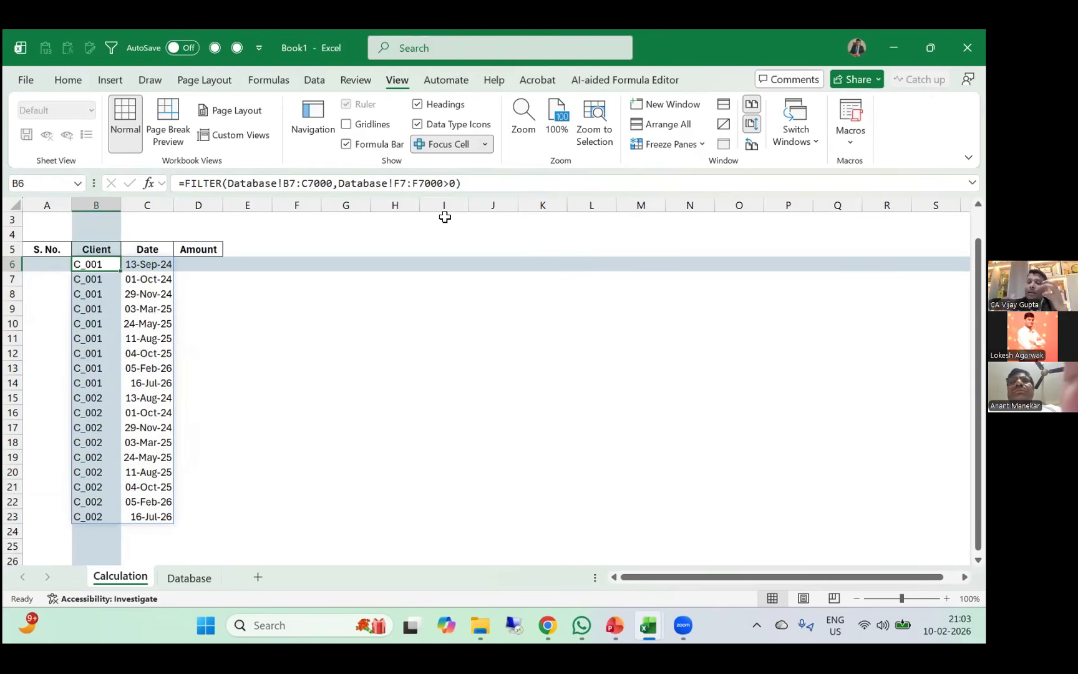
key(ctrl+Page_Down)
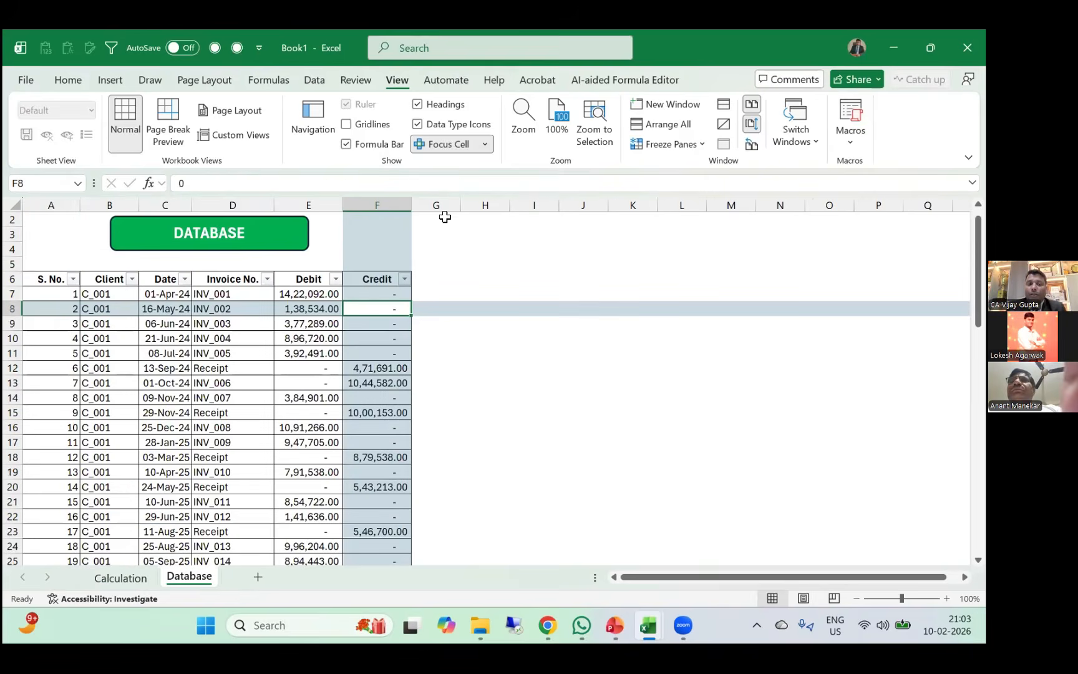
scroll(305, 340, down, 12)
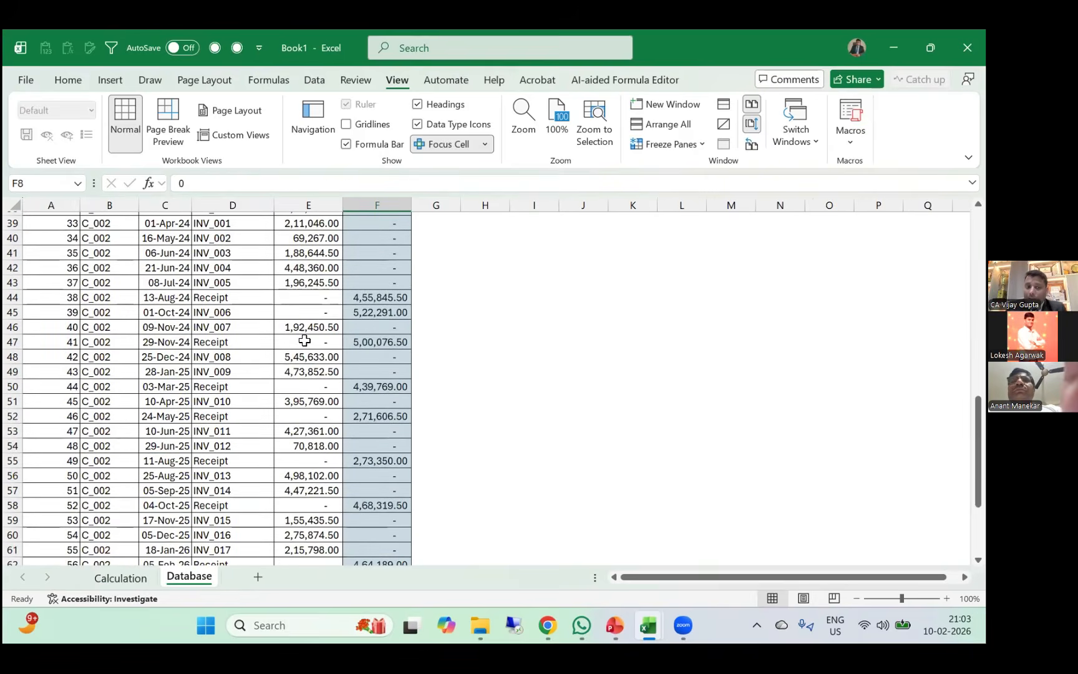
key(ctrl+Page_Up)
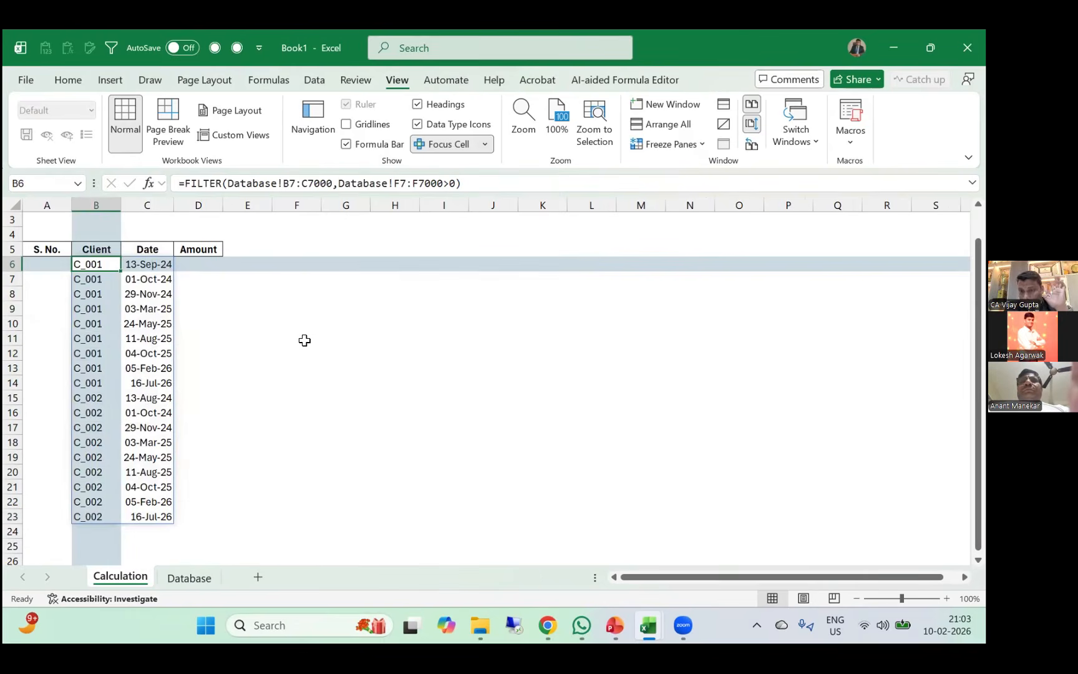
key(Up)
key(Down)
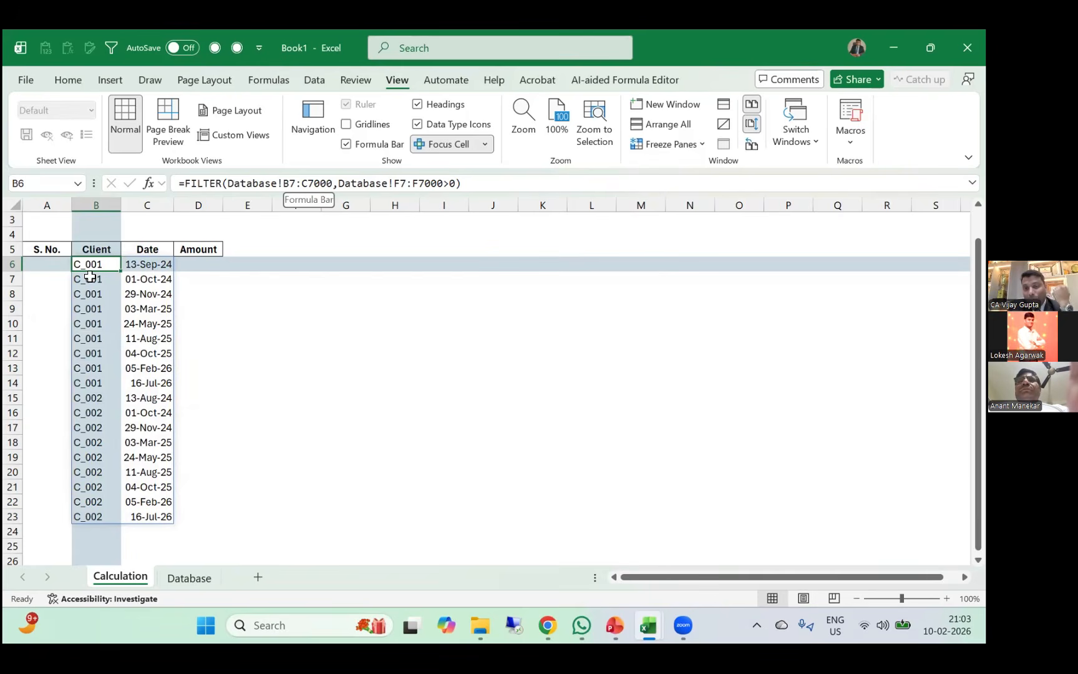
Try to delete the spilled client and date values in B7:C23 of the Calculation sheet.
click(90, 276)
key(ctrl+shift+Down)
key(ctrl+shift+Right)
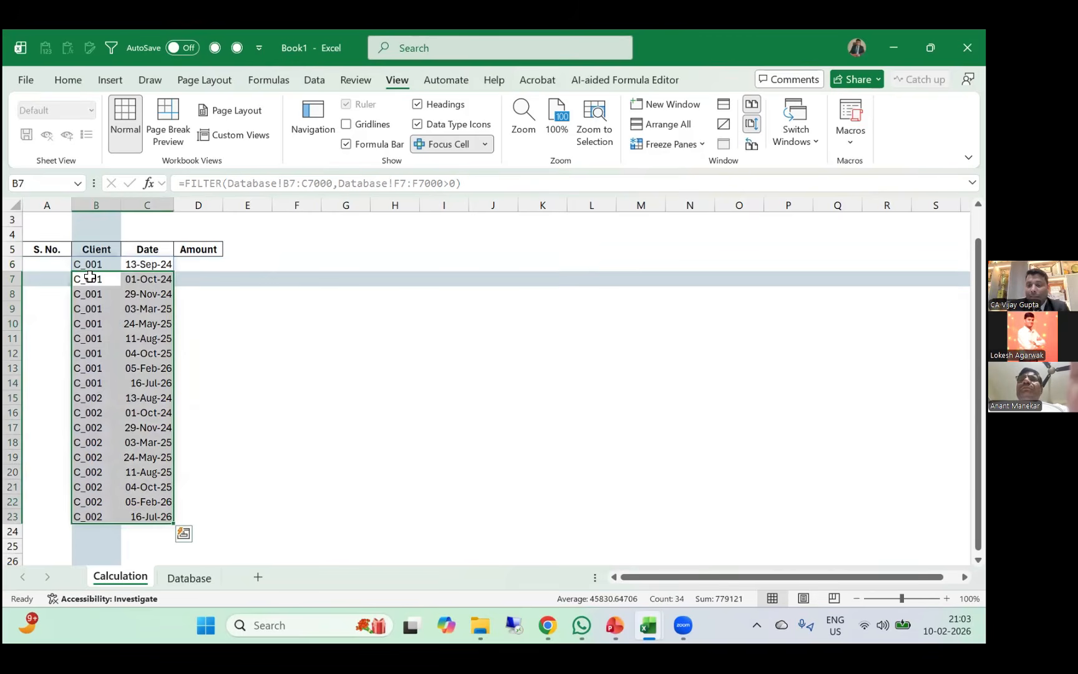
key(Delete)
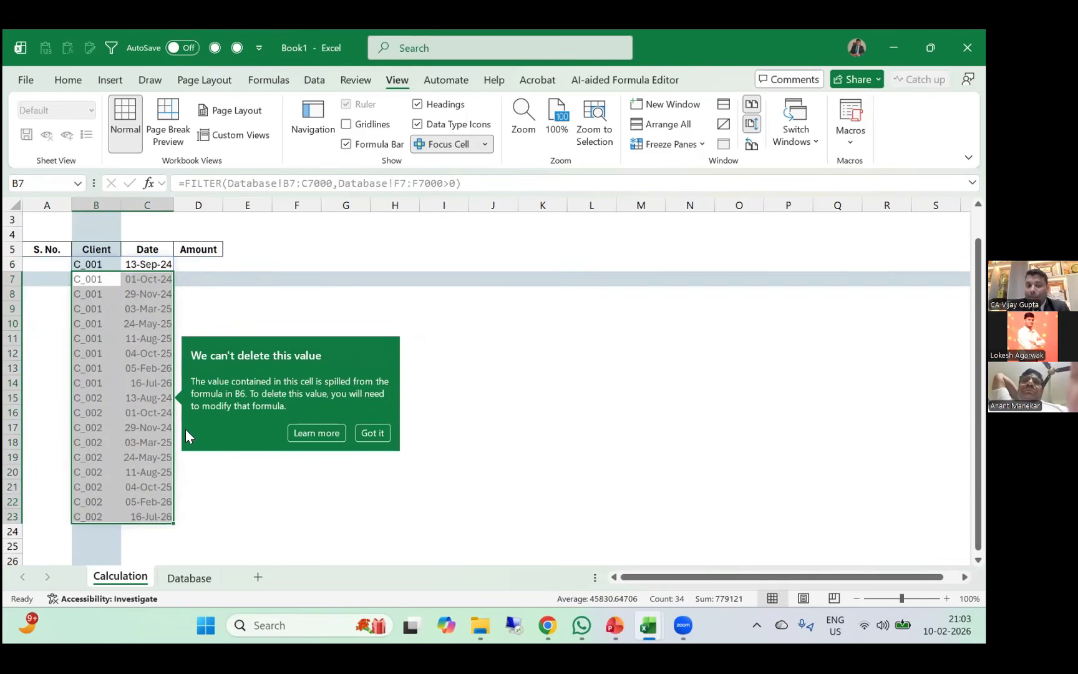
click(368, 433)
click(102, 265)
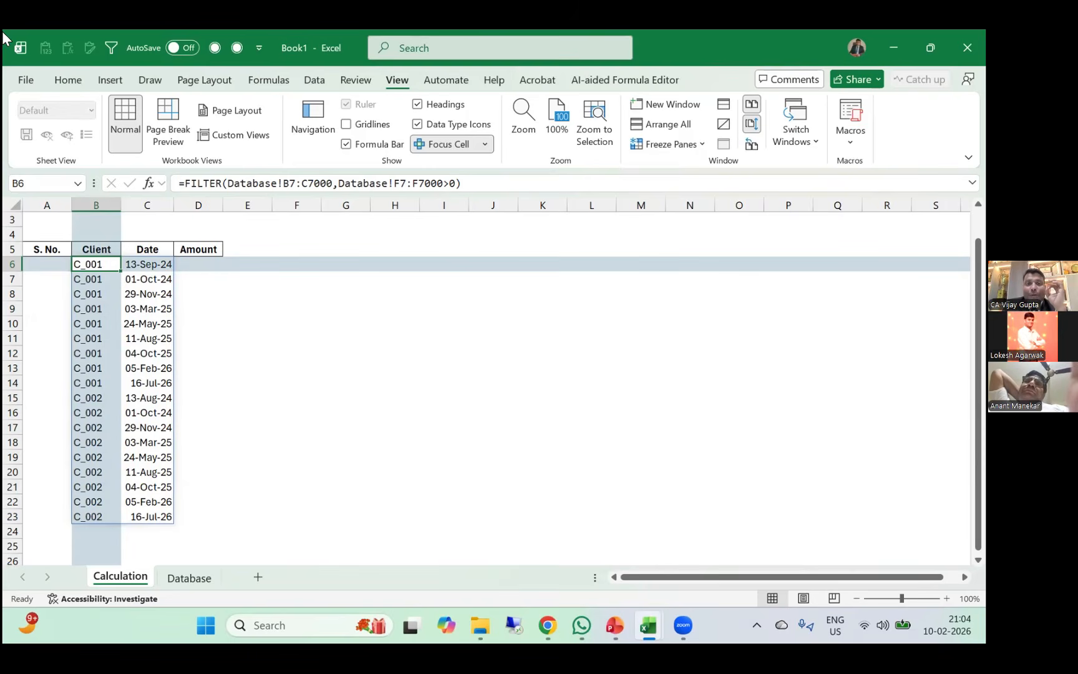
Copy the formula =FILTER(Database!B7:C7000,Database!F7:F7000>0) from B6 into the first Amount cell, D6.
click(447, 317)
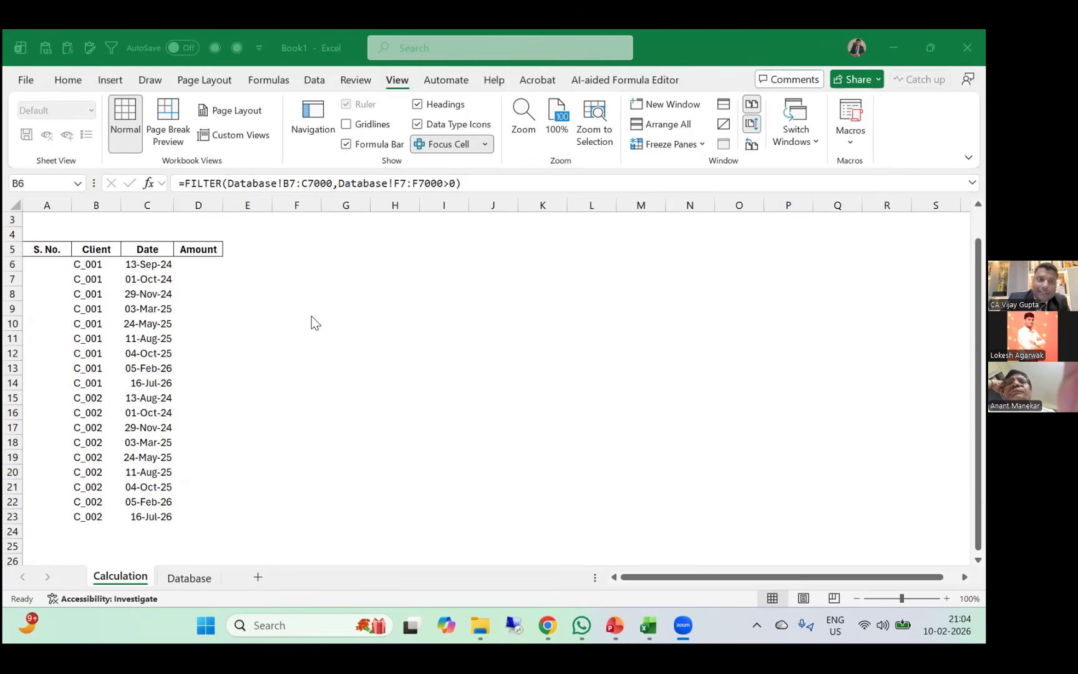
click(113, 264)
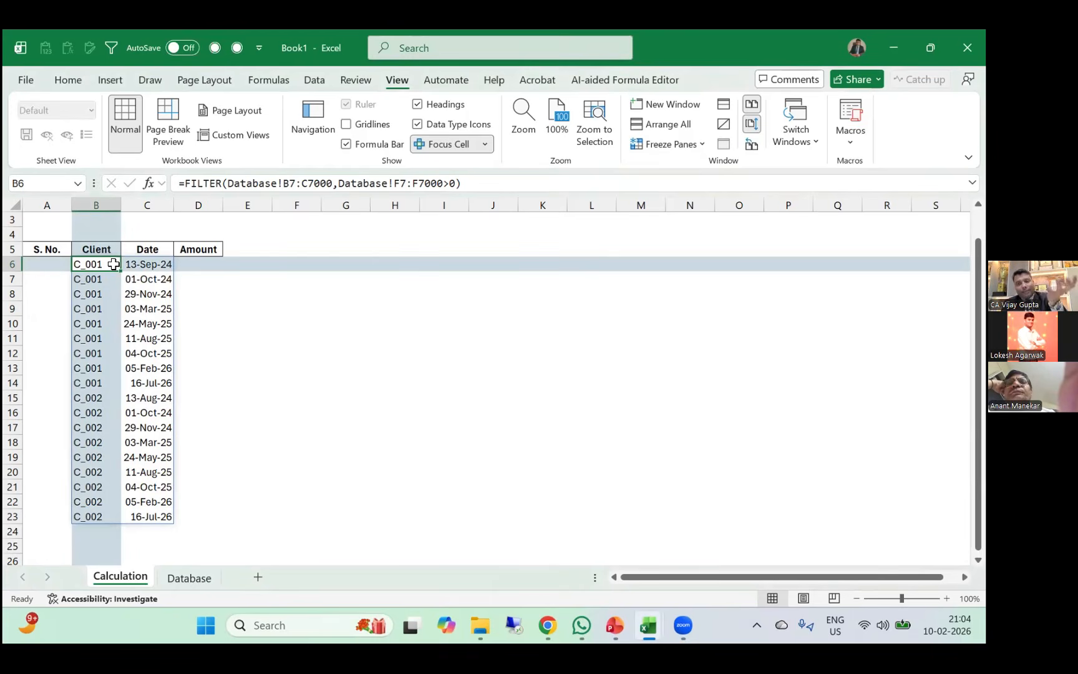
double_click(113, 264)
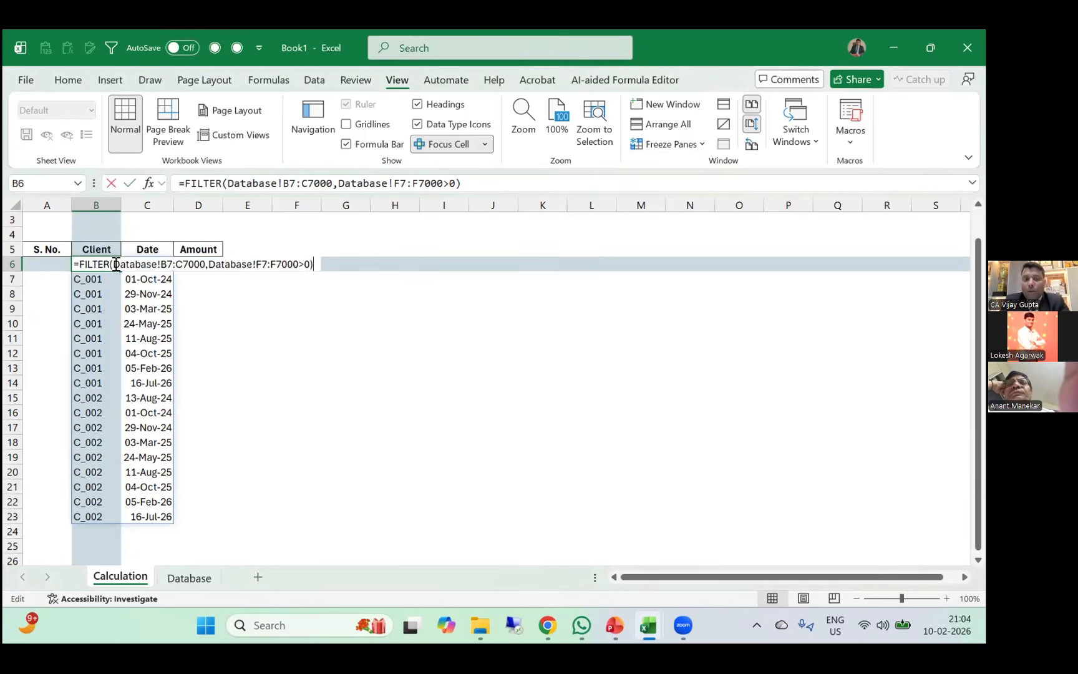
key(Escape)
key(Right)
key(Right)
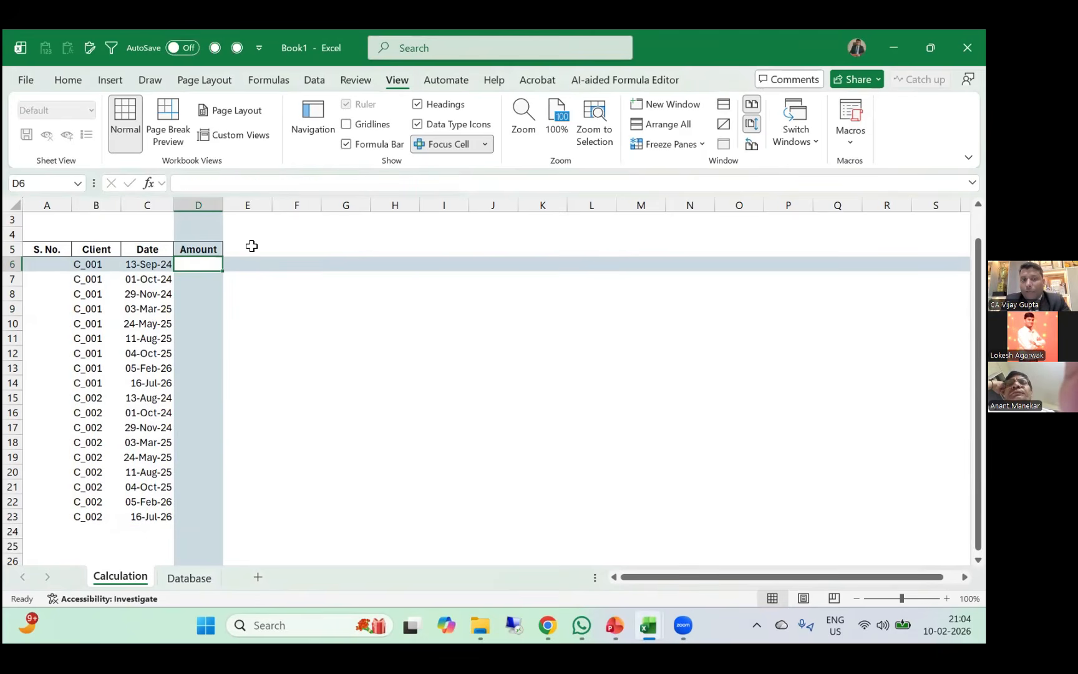
key(ctrl+Page_Down)
key(ctrl+Page_Up)
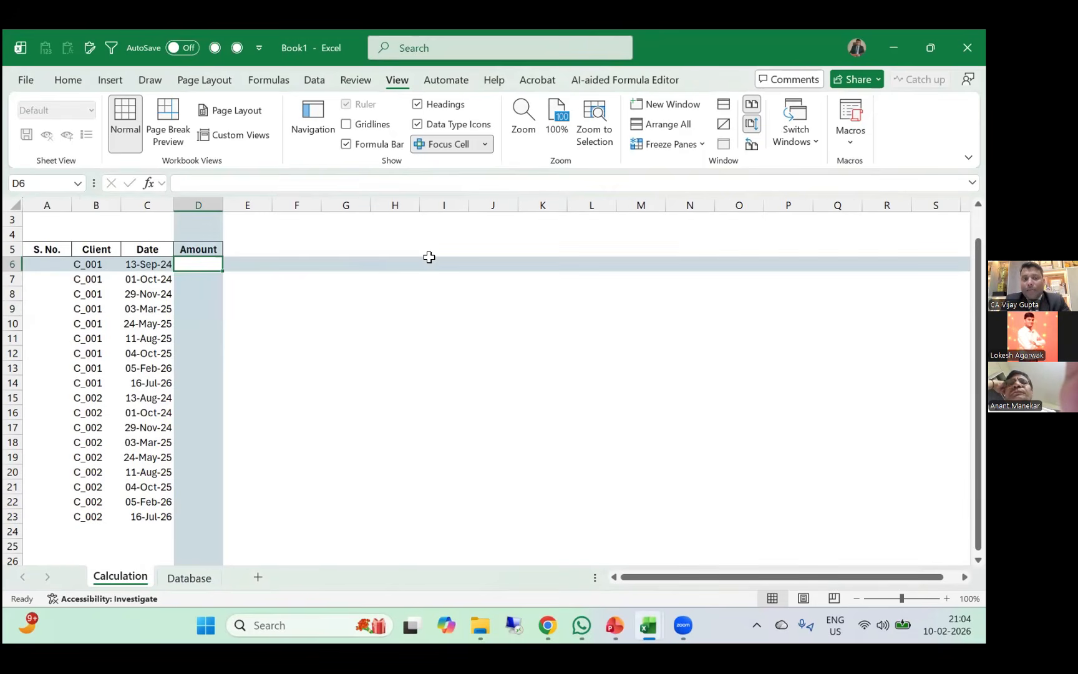
key(F2)
text(=FILTER(Database!B7:C7000,Database!F7:F7000>0))
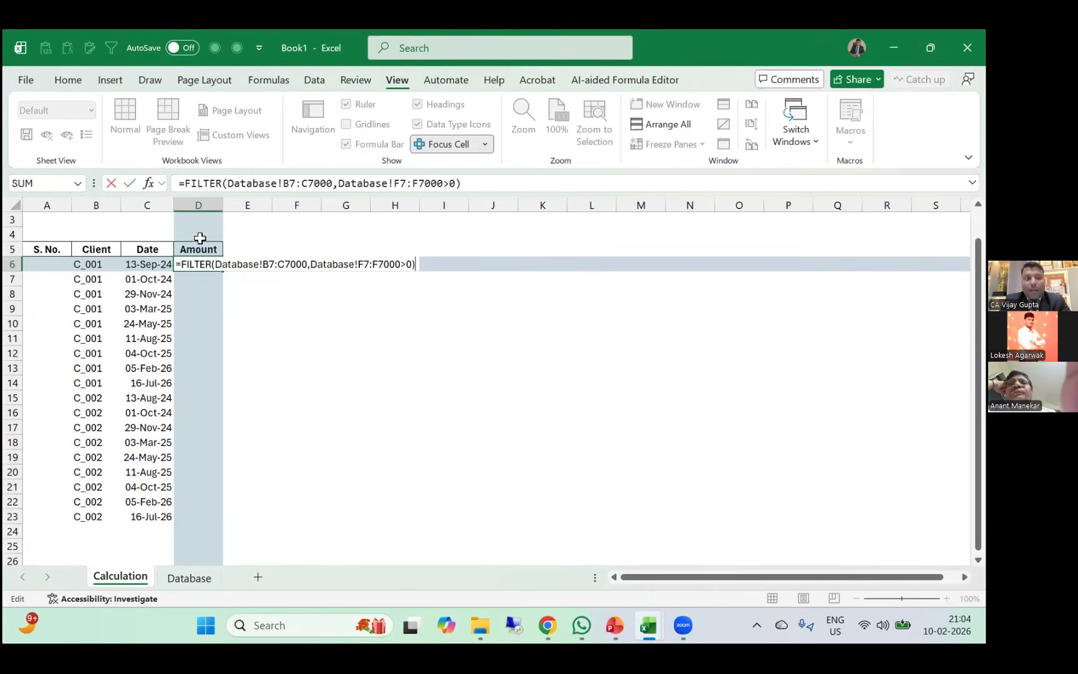
Change the array range in D6's FILTER formula to Database!F7:F7000 and enter the formula.
click(293, 184)
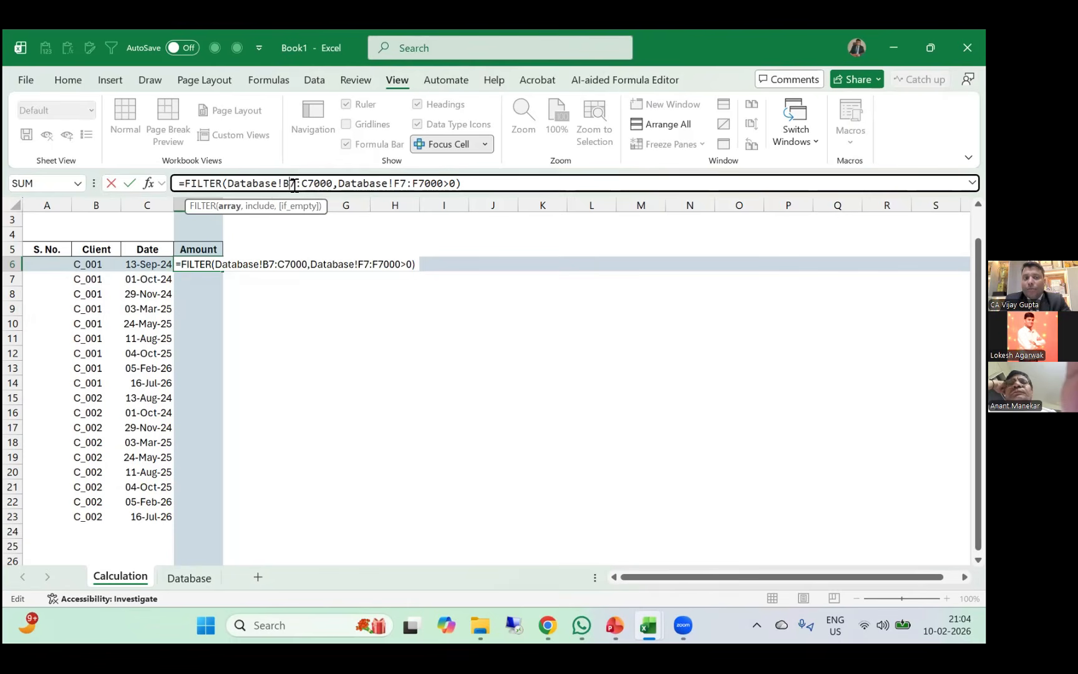
key(BackSpace)
text(F)
key(Right)
key(Right)
key(shift+Right)
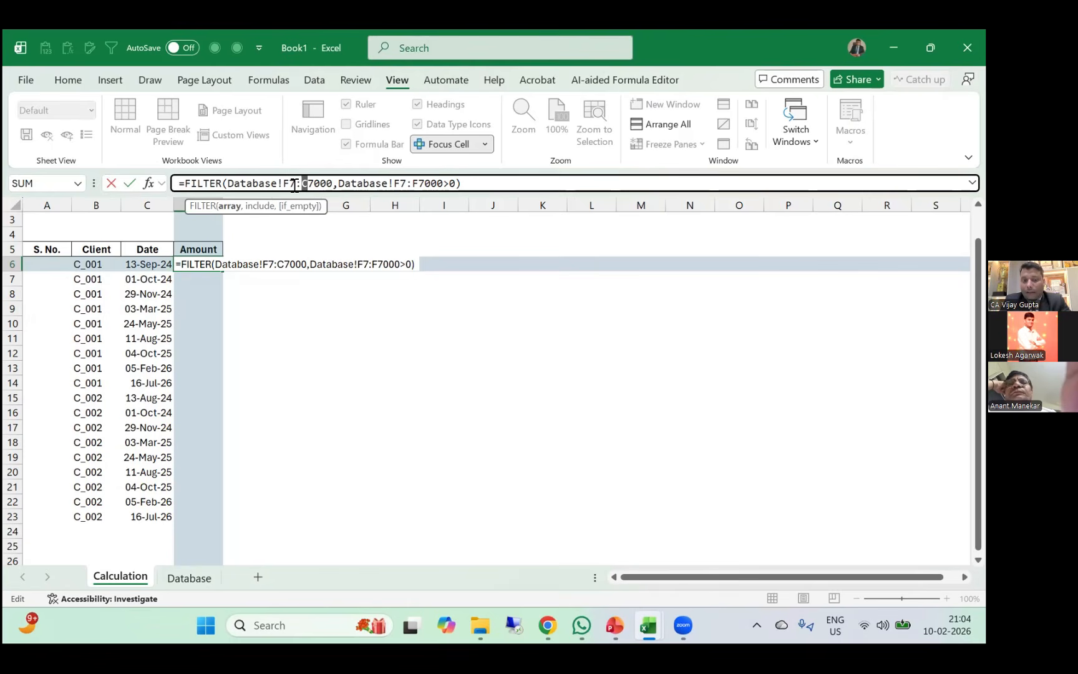
text(F)
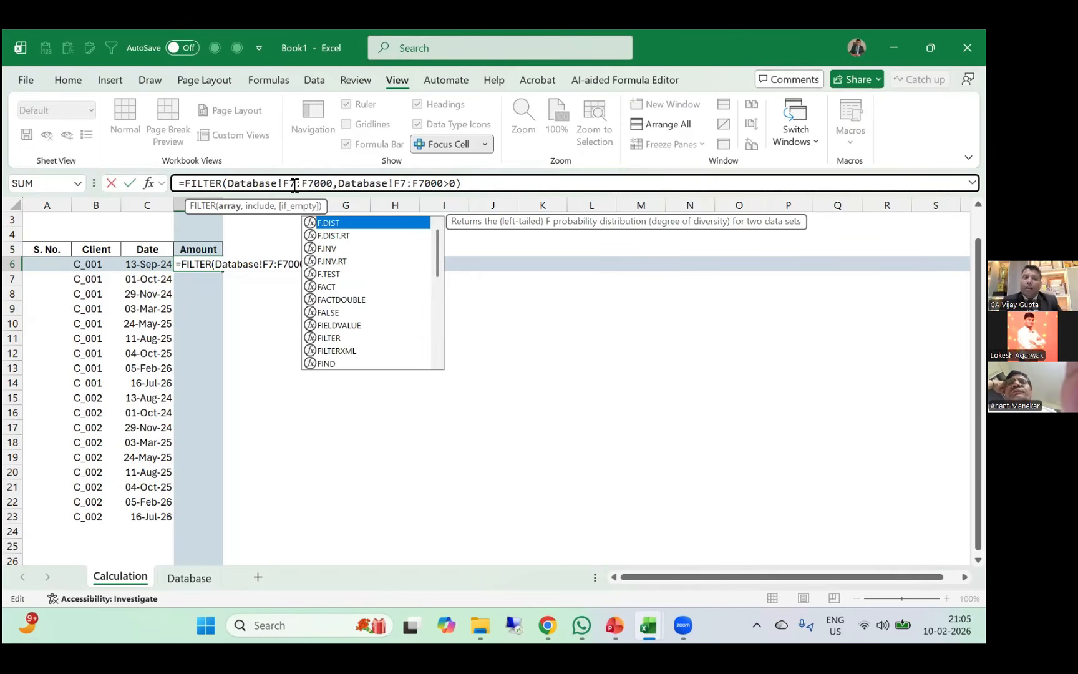
key(Return)
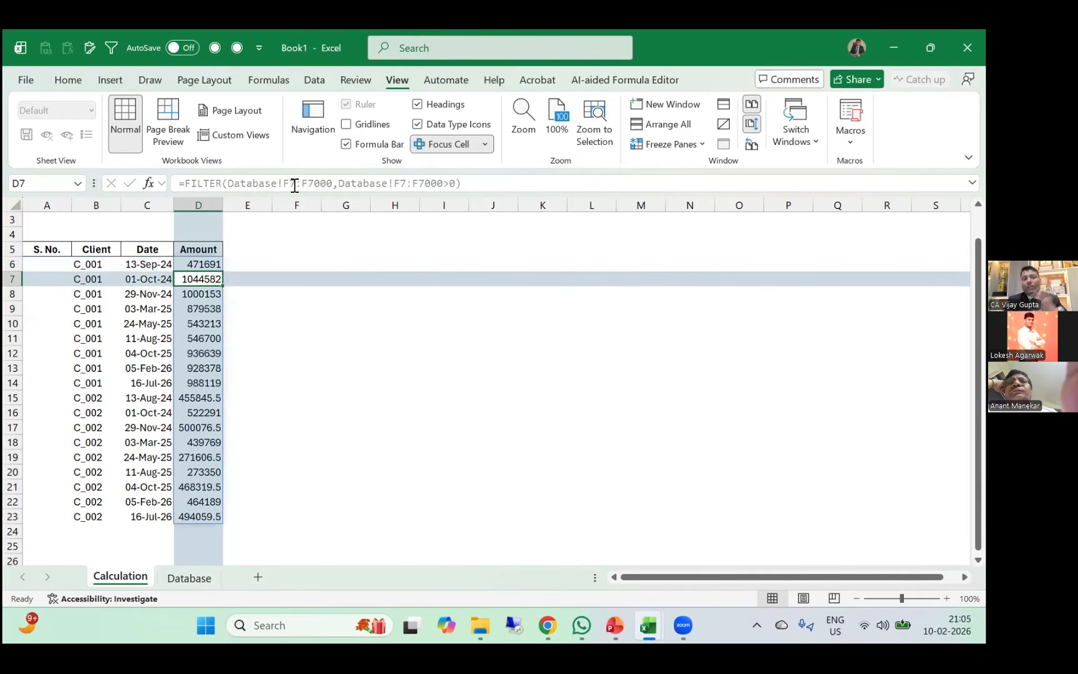
Apply the comma number style to the Amount column.
key(ctrl+space)
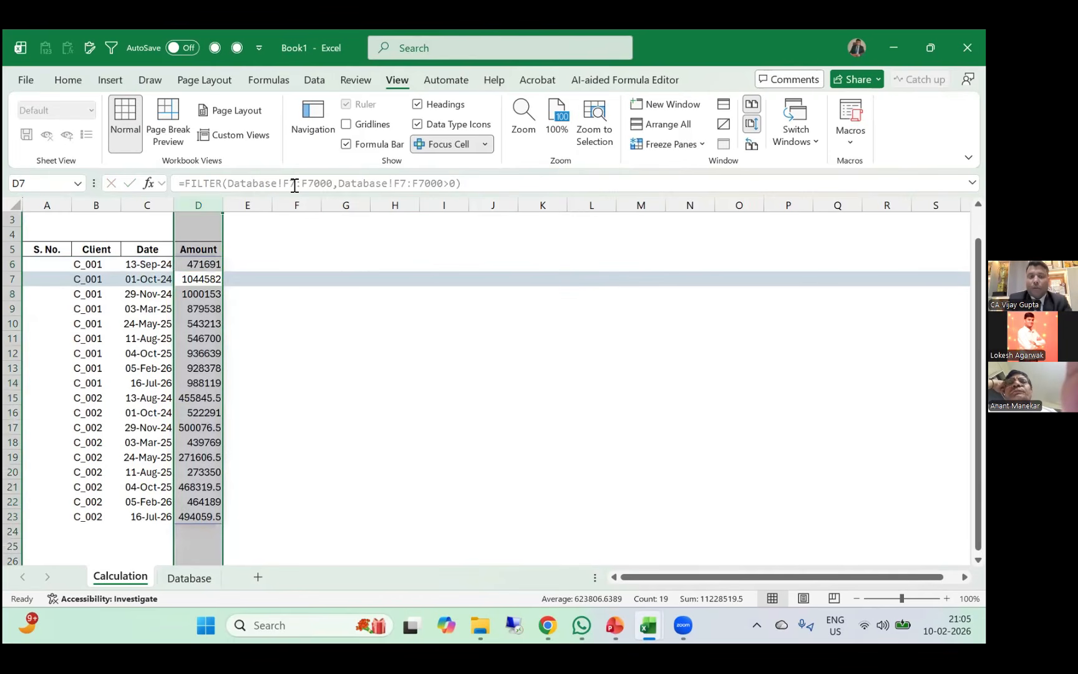
key(alt+h)
key(k)
key(Down)
key(Up)
key(Left)
key(Left)
key(Up)
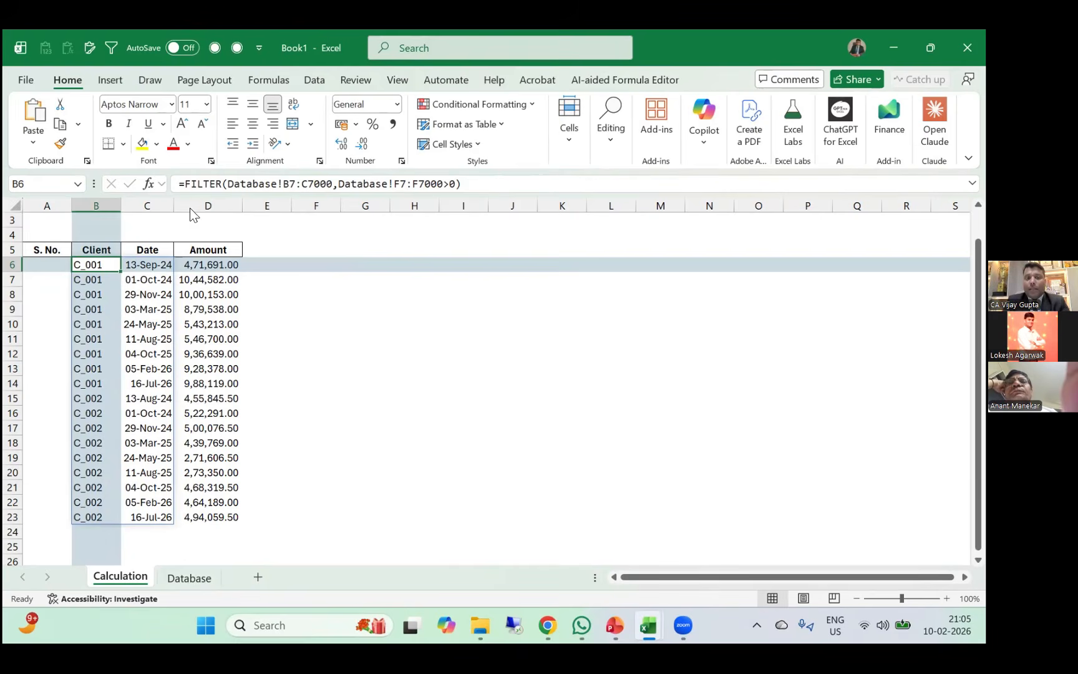
Examine the Database sheet's Invoice No. and Debit columns and compare the FILTER formulas in B6 and D6 of the Calculation sheet.
key(ctrl+Page_Down)
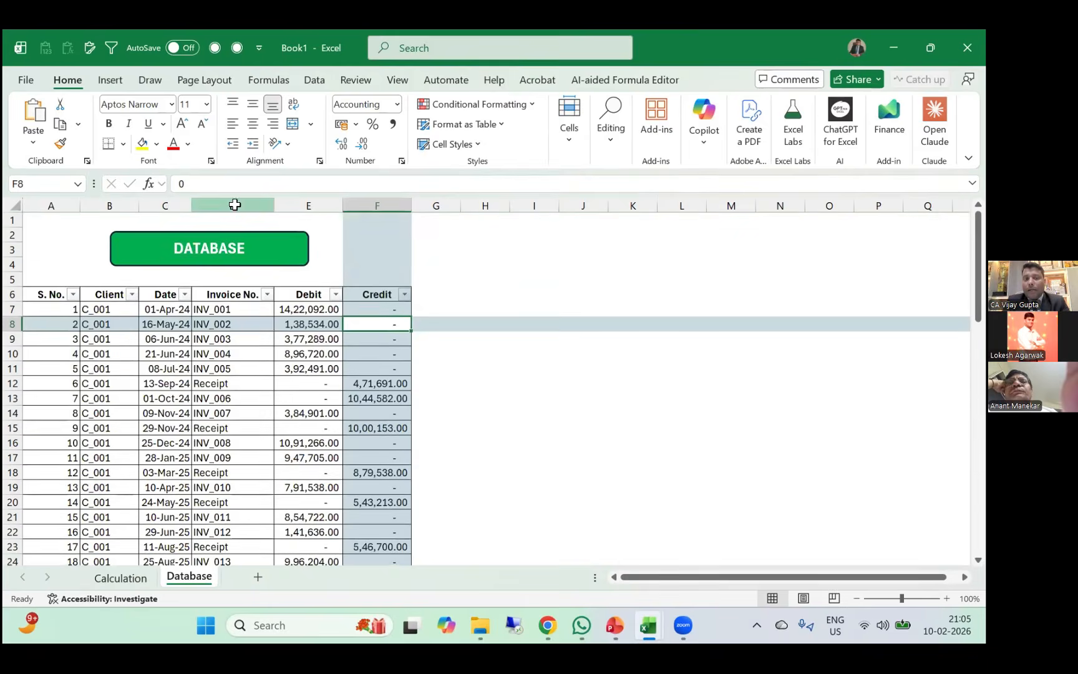
drag(234, 205, 316, 195)
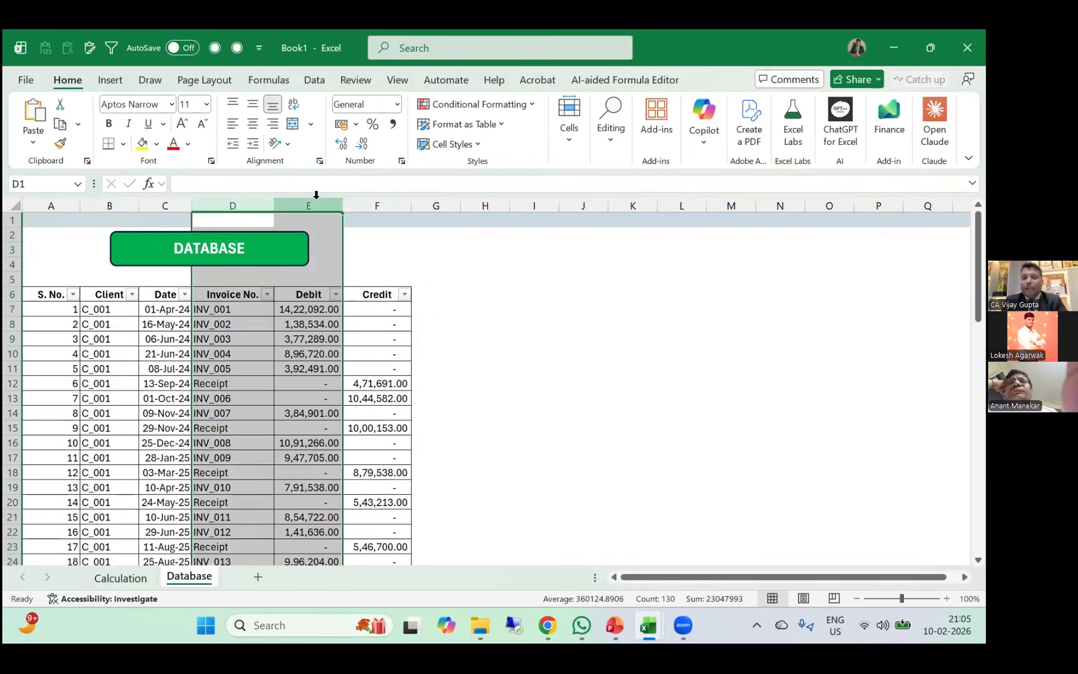
key(ctrl+Page_Up)
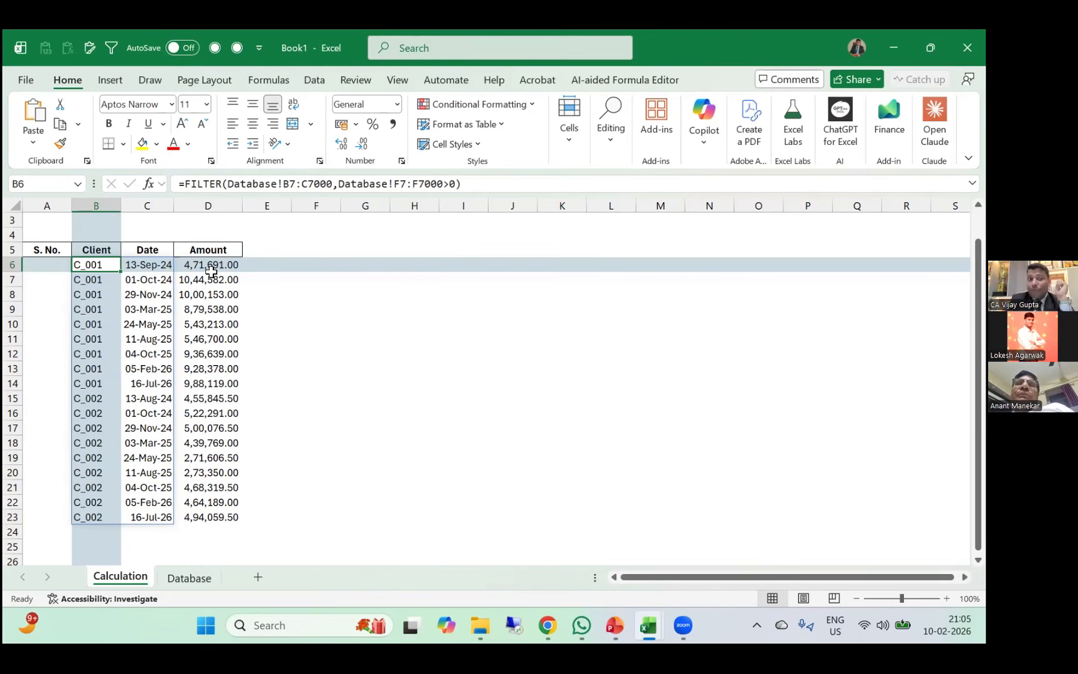
key(Right)
key(Right)
key(Left)
key(Left)
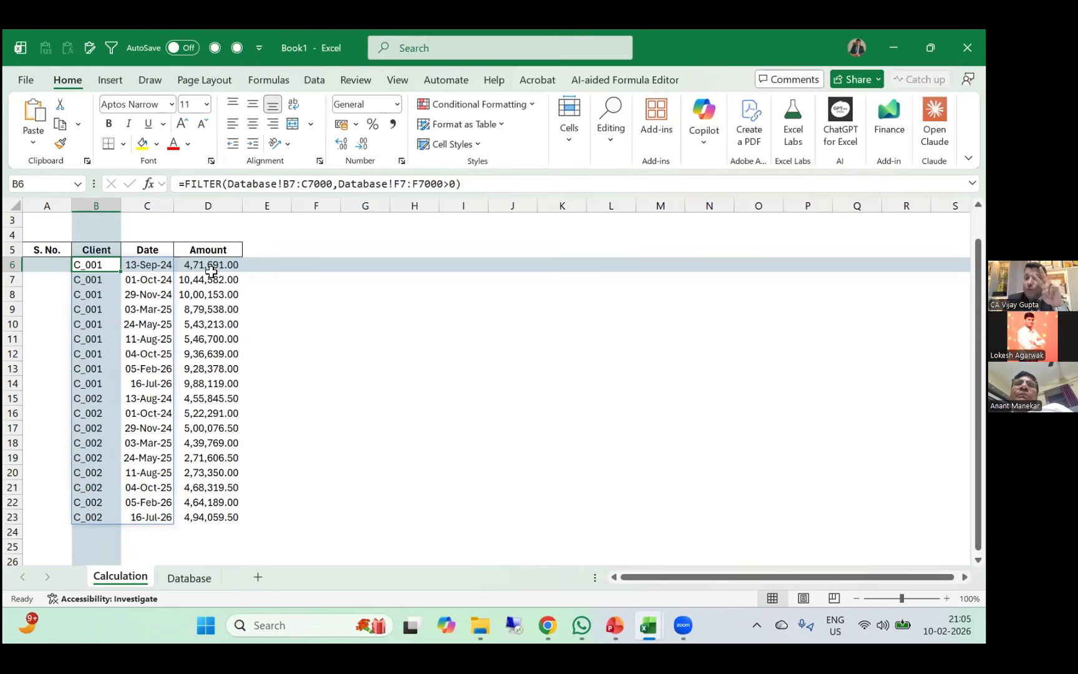
click(211, 270)
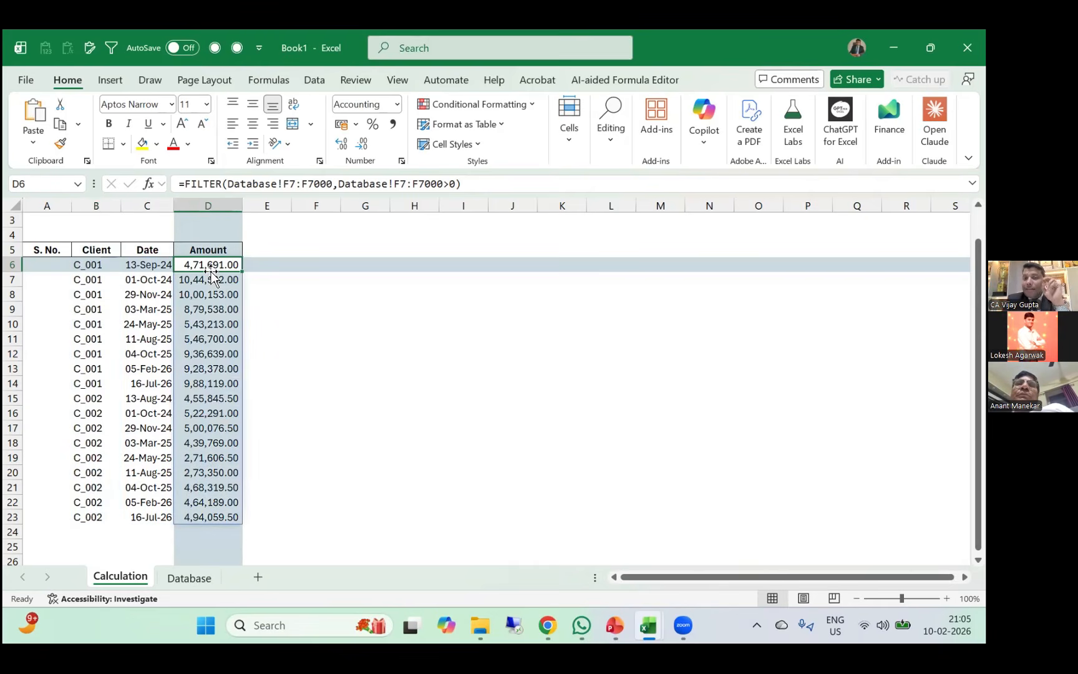
Clear the separate FILTER formula from the first Amount cell, D6.
key(Left)
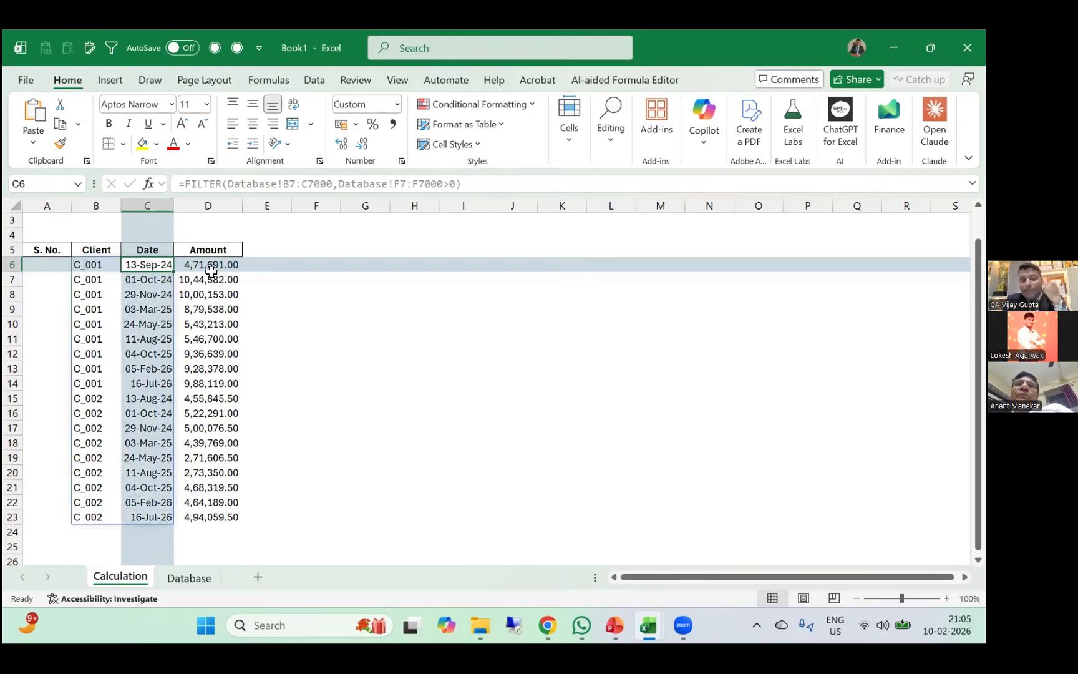
key(Left)
key(Left)
key(Right)
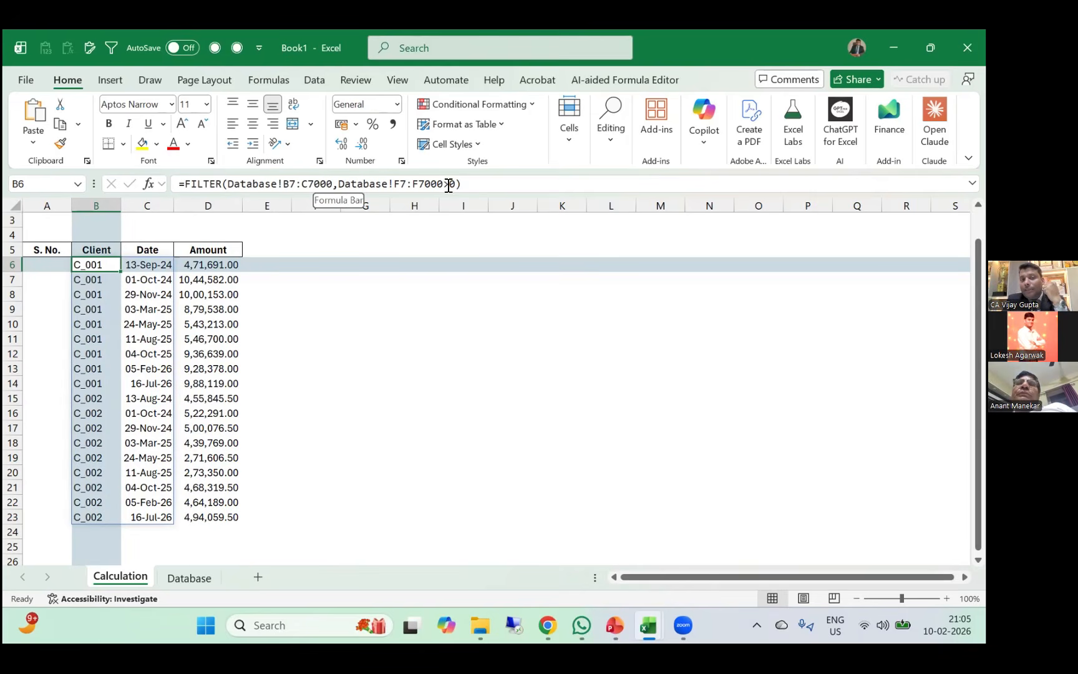
click(219, 264)
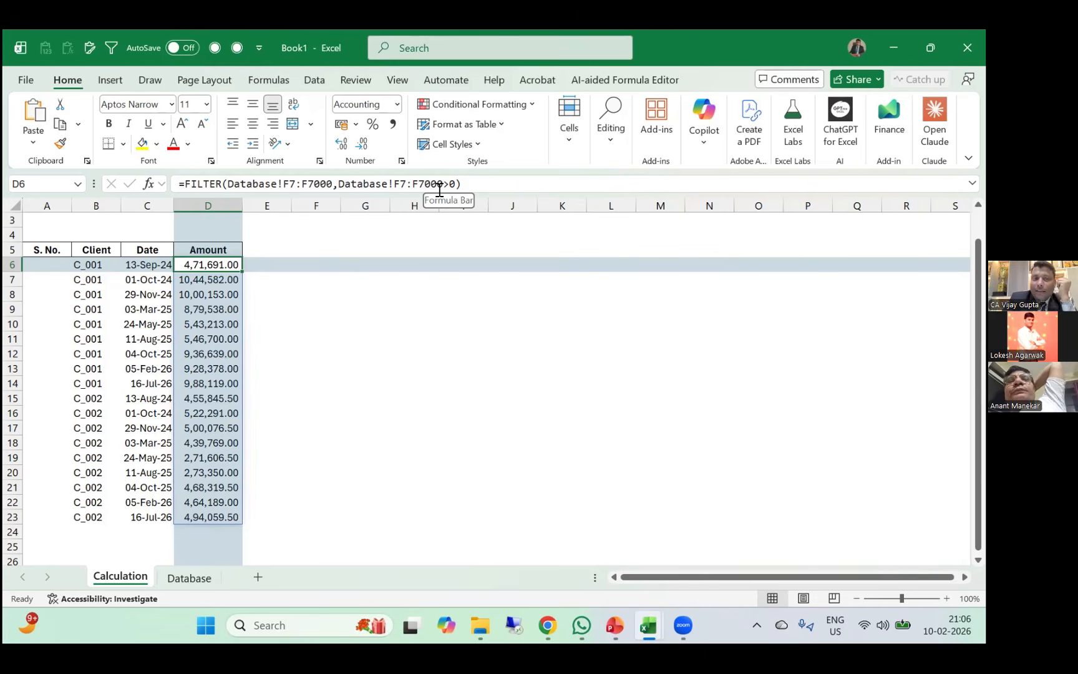
key(Delete)
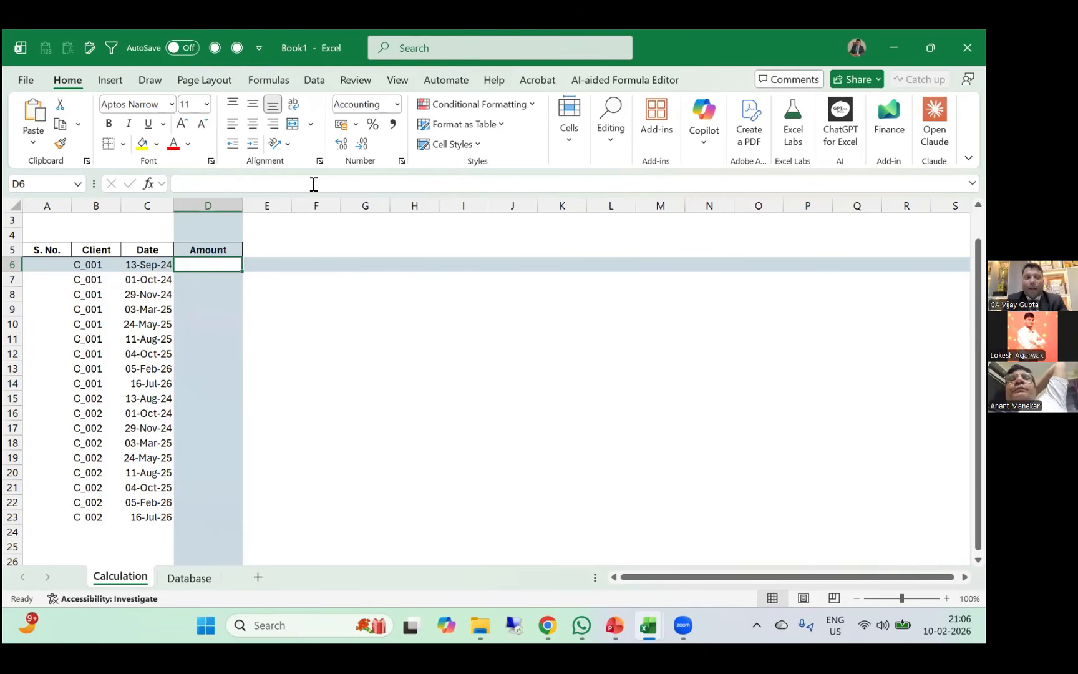
Extend the array range in B6's FILTER formula to Database!B7:F7000 and enter the formula.
click(93, 264)
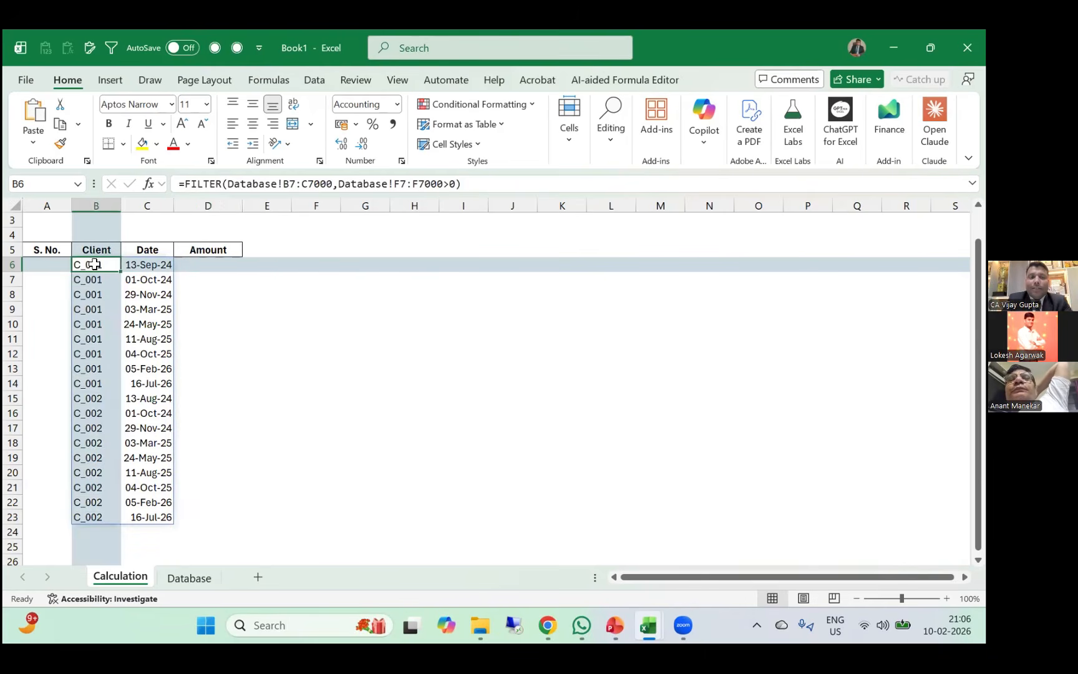
click(310, 186)
key(BackSpace)
text(F)
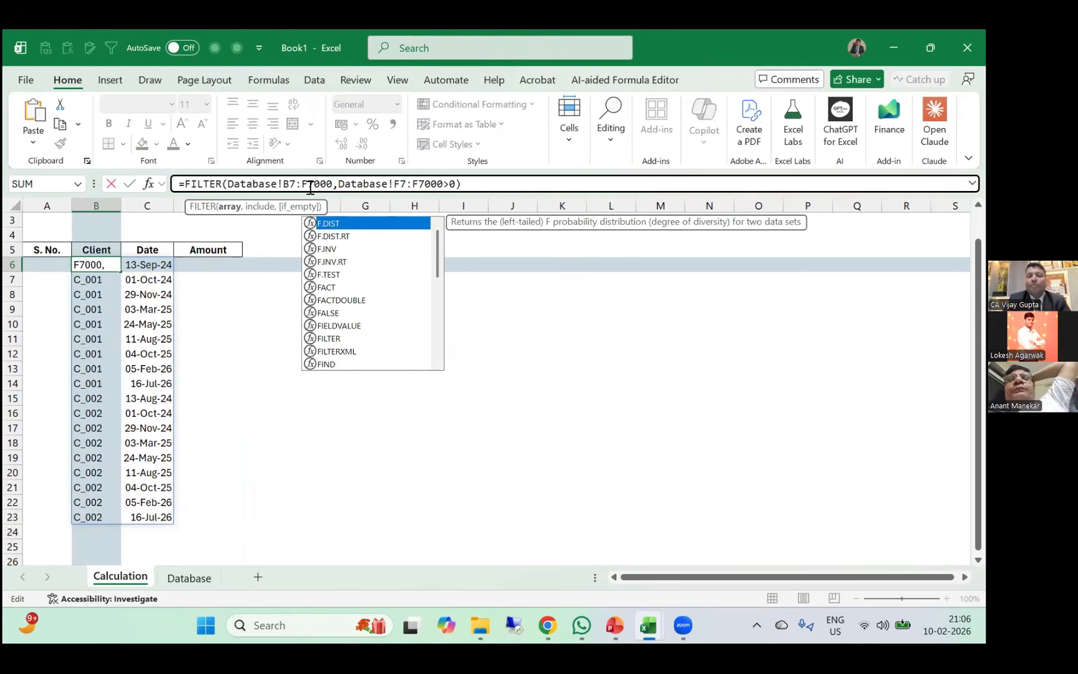
key(Return)
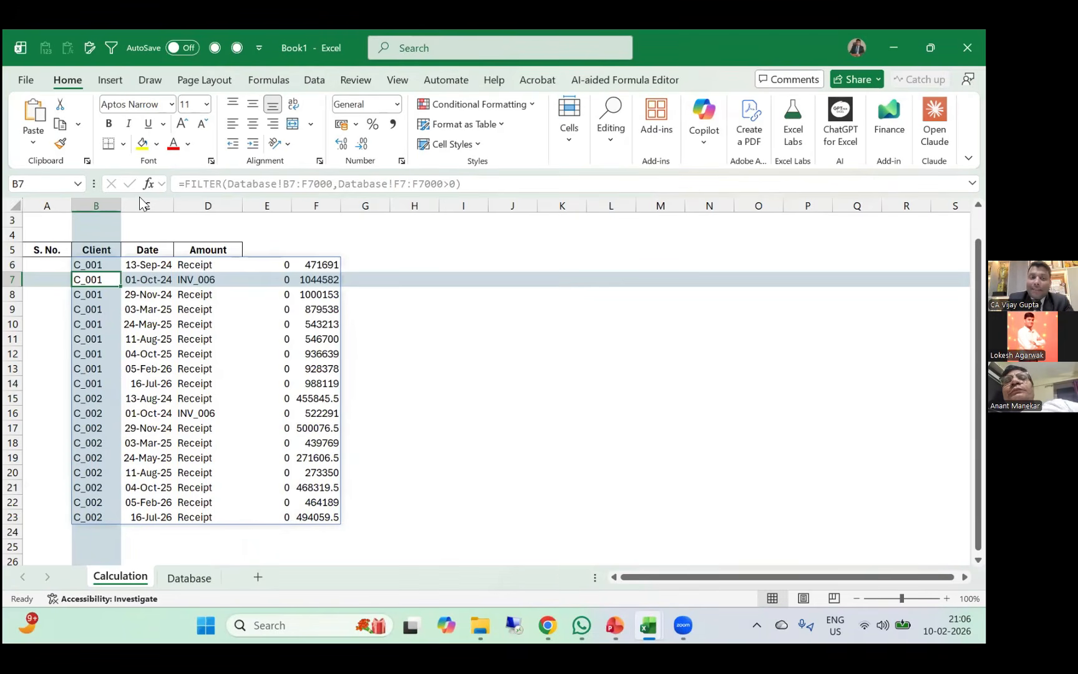
Wrap B6's FILTER formula in CHOOSECOLS with column numbers {1,2,5} so only the client, date and amount columns are returned.
key(Up)
click(188, 183)
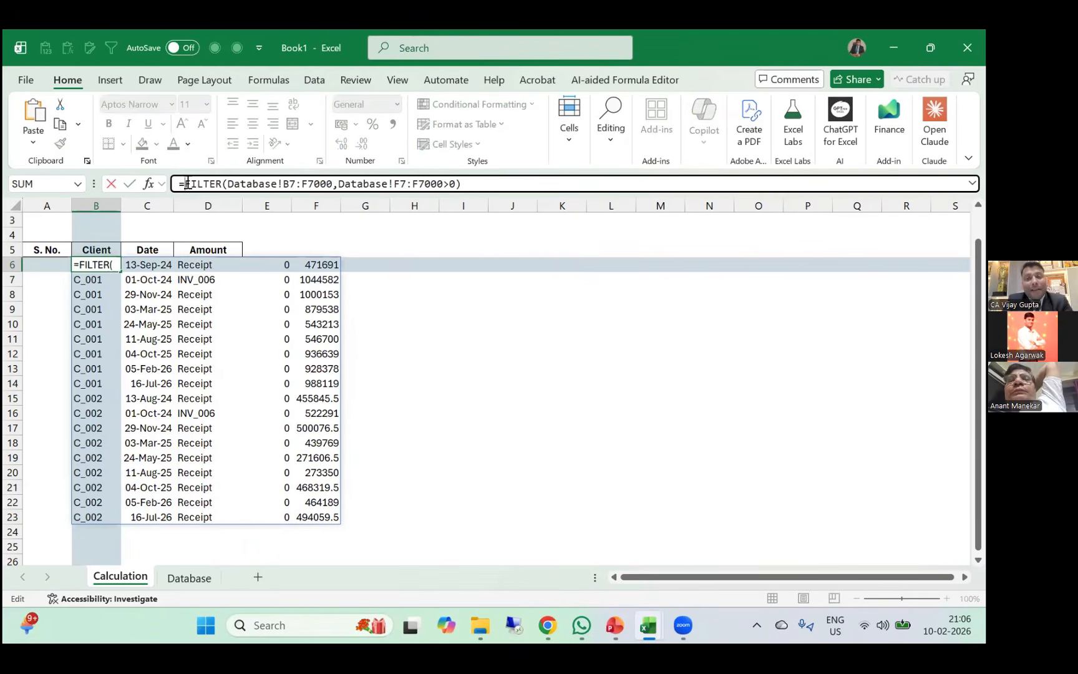
text(choo)
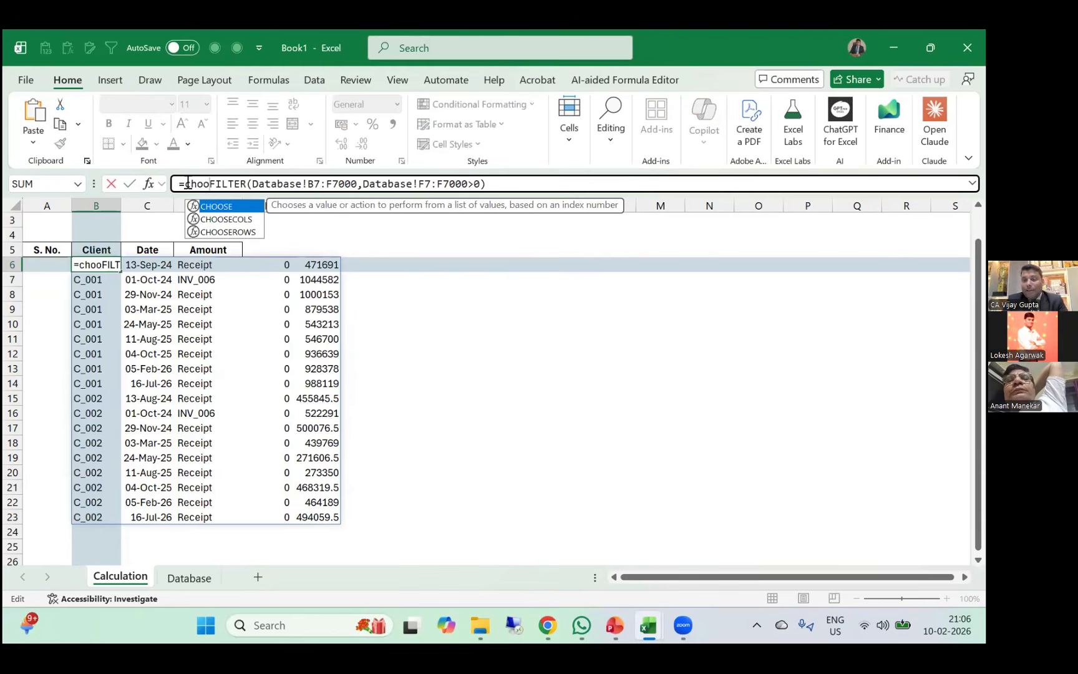
key(Down)
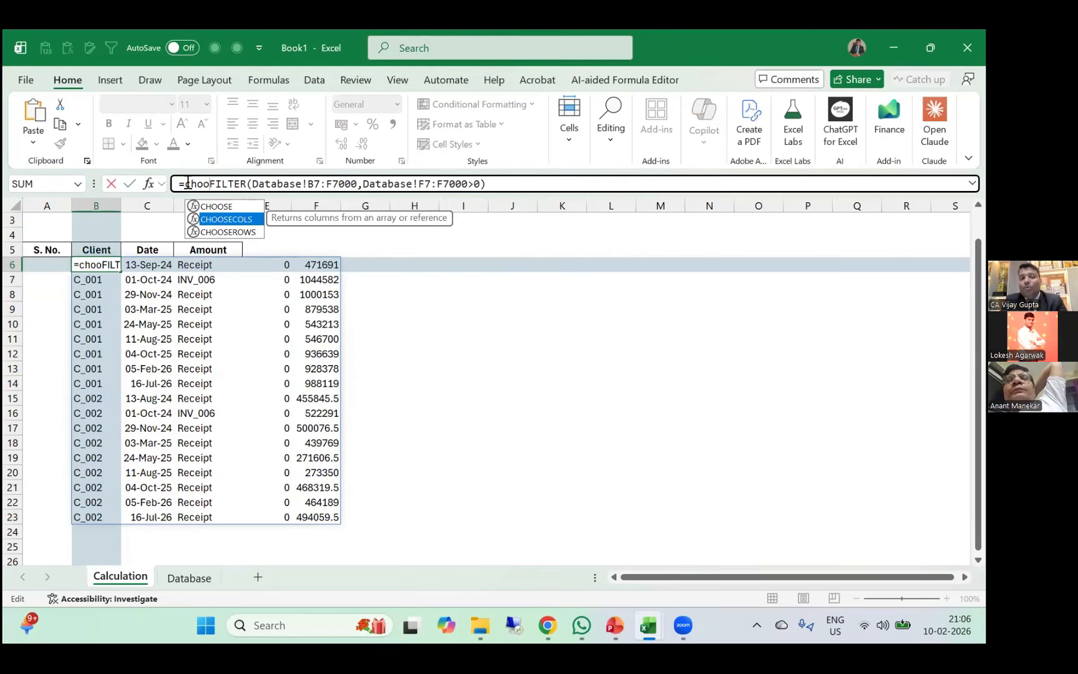
double_click(256, 219)
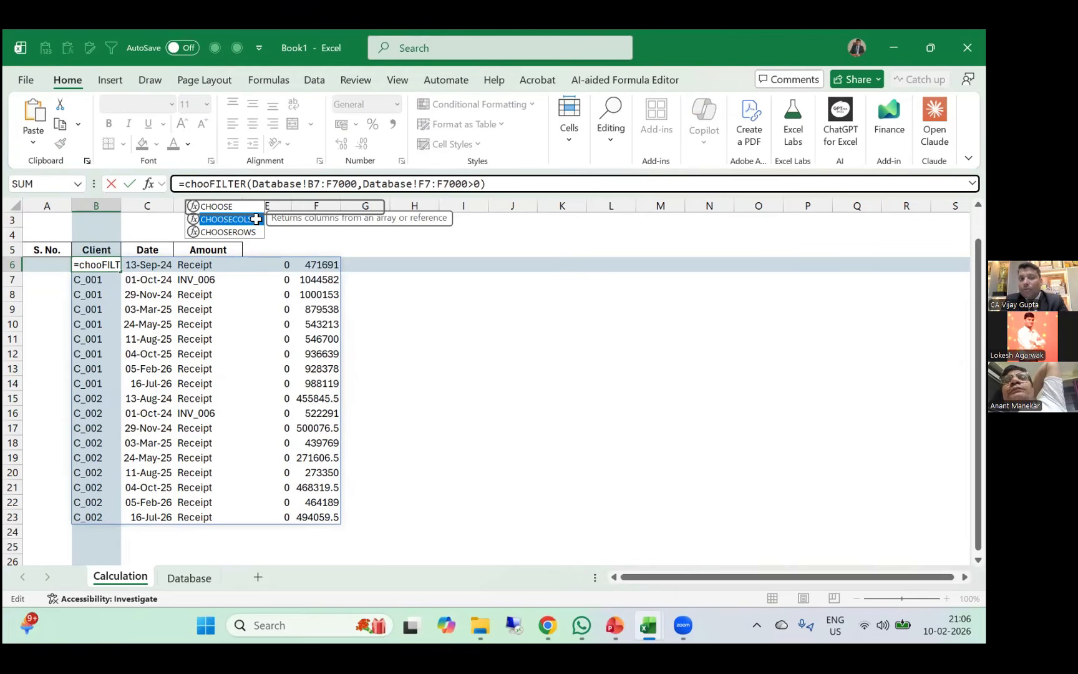
click(536, 179)
text(,{)
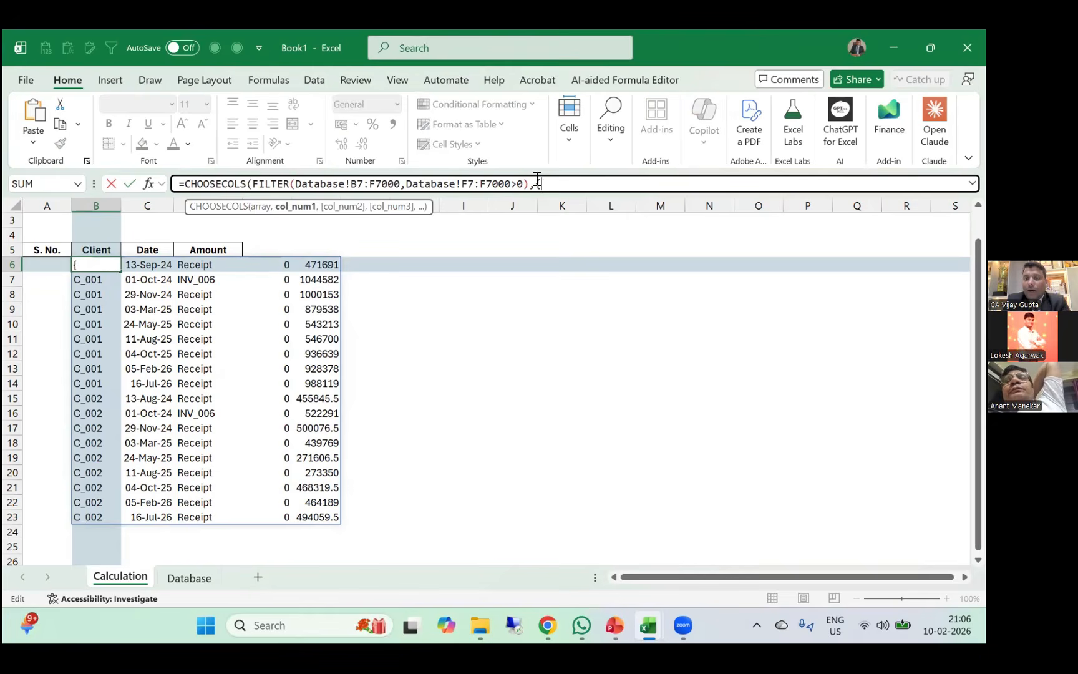
text(1,2,5)
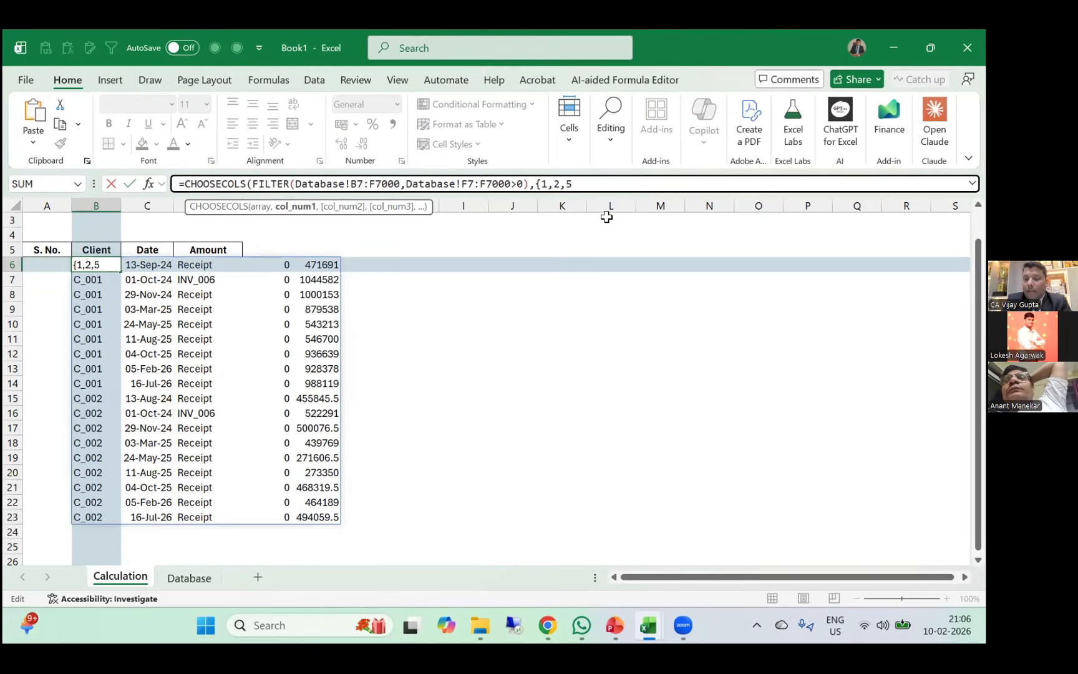
text(}))
key(Return)
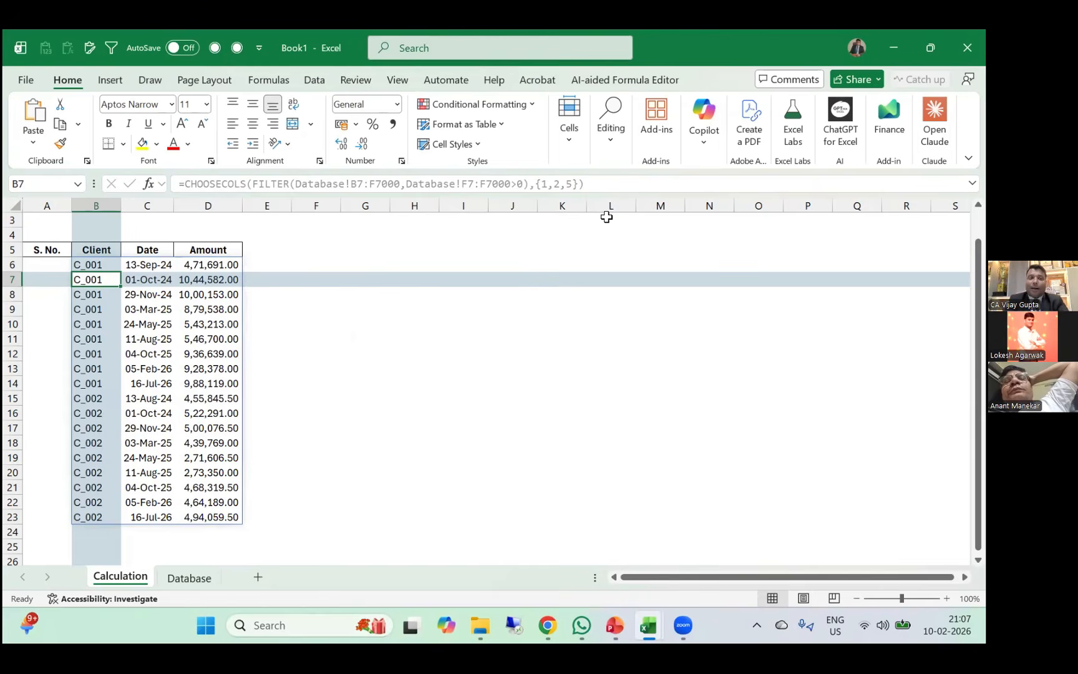
Examine the spilled Client, Date and Amount columns and the CHOOSECOLS formula in B6.
key(Up)
key(Right)
key(ctrl+shift+Down)
key(shift+Right)
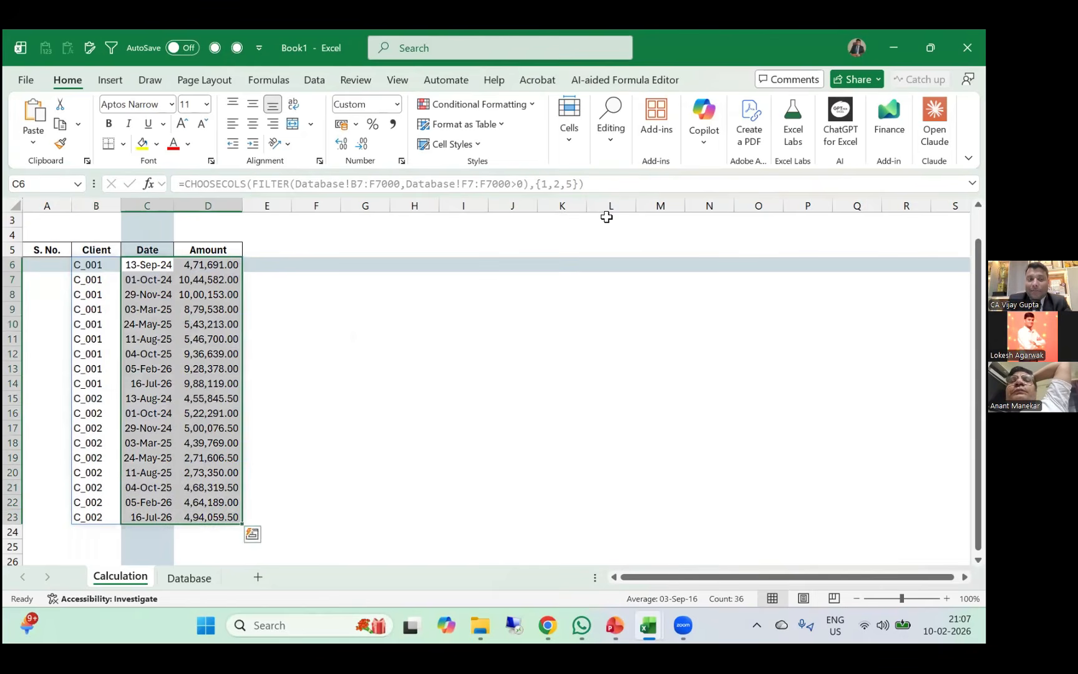
key(Left)
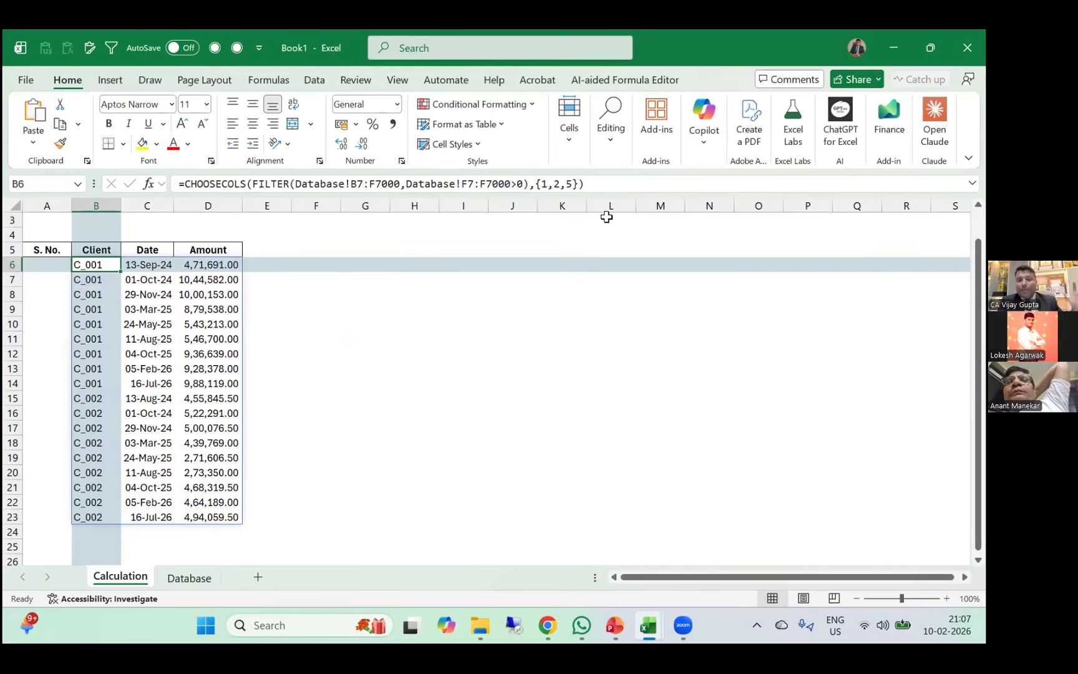
key(Left)
key(Down)
key(Down)
key(Down)
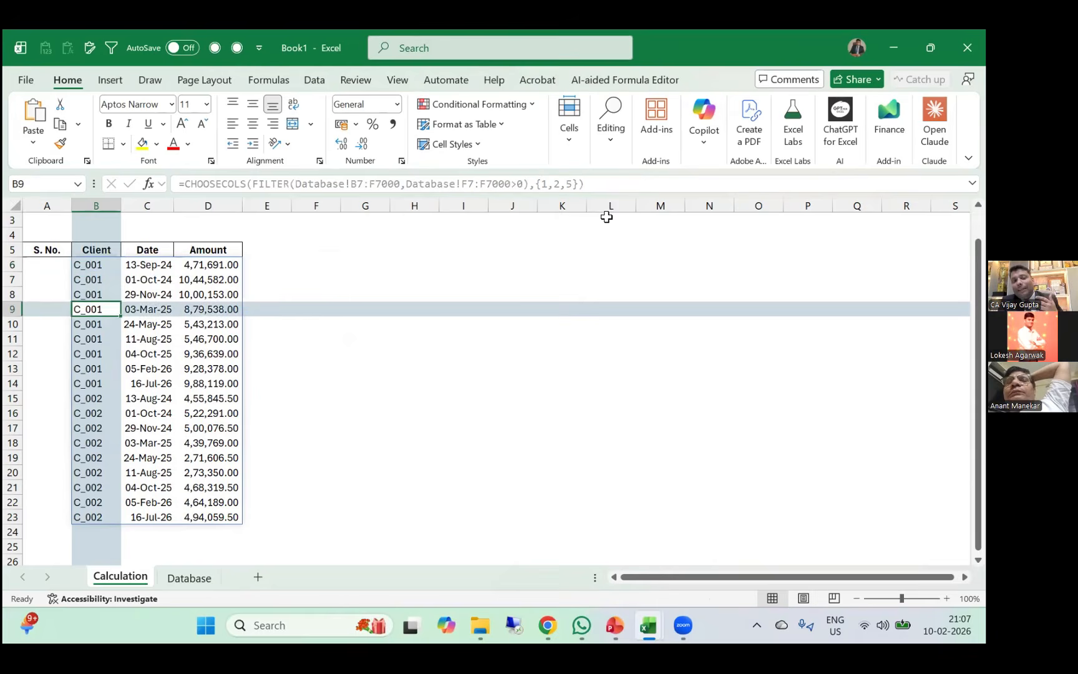
key(Down)
key(Up)
key(Up)
key(Up)
key(Up)
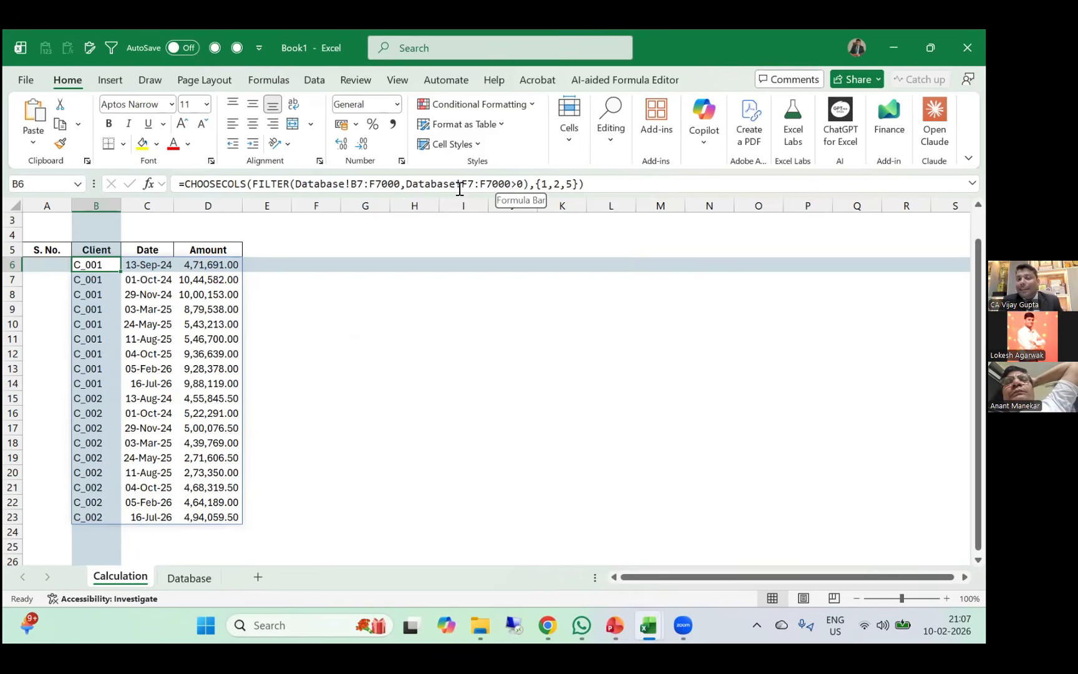
key(Left)
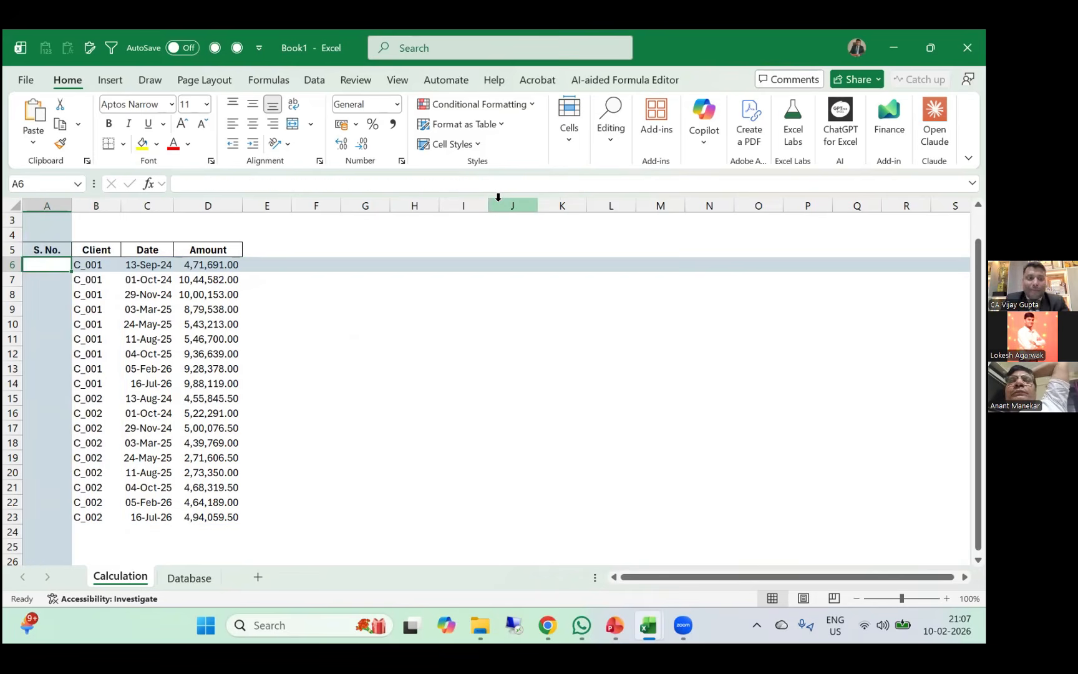
text(=se)
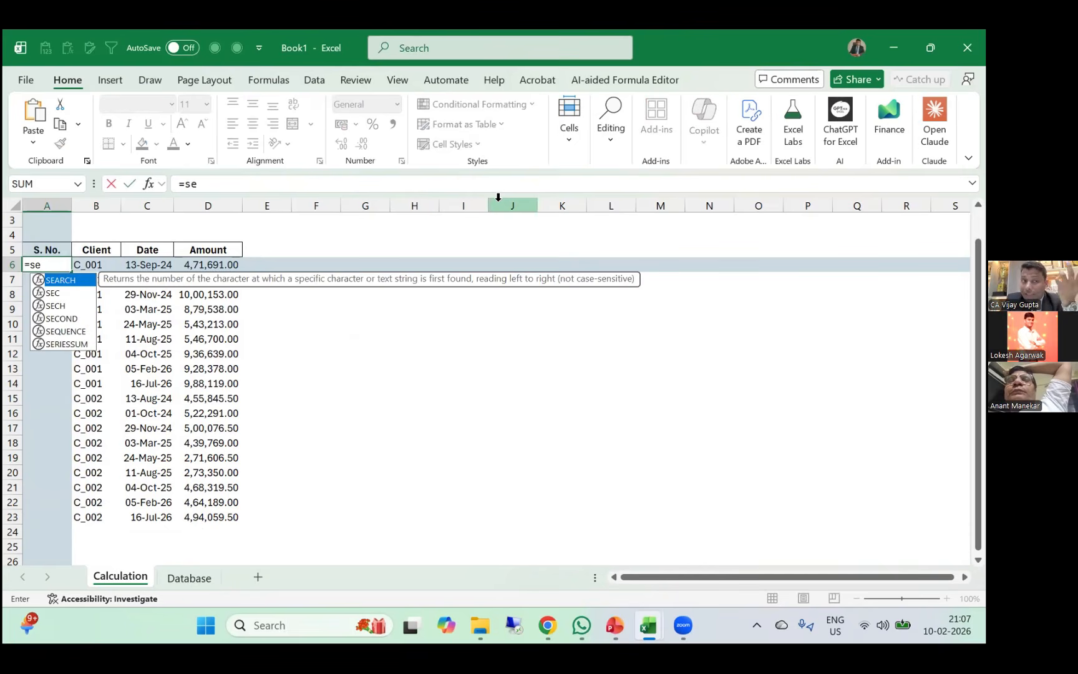
key(Escape)
key(Escape)
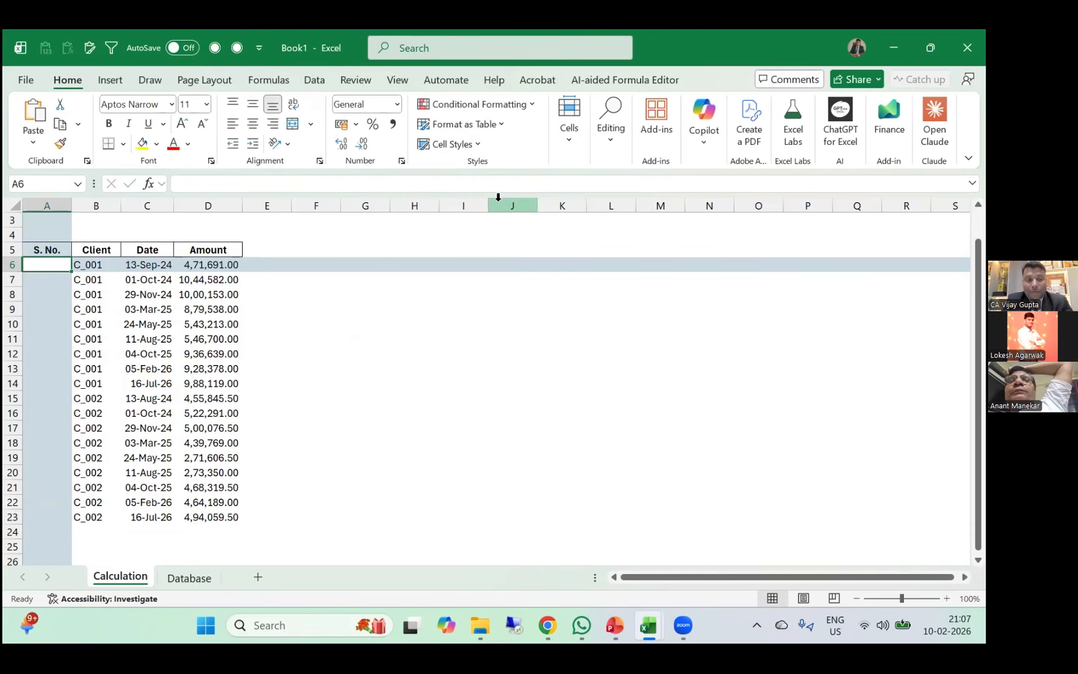
Enter 1 and 2 in A6 and A7 and autofill the S. No. series down to row 23.
text(1)
key(Return)
text(2)
key(Up)
key(shift+Down)
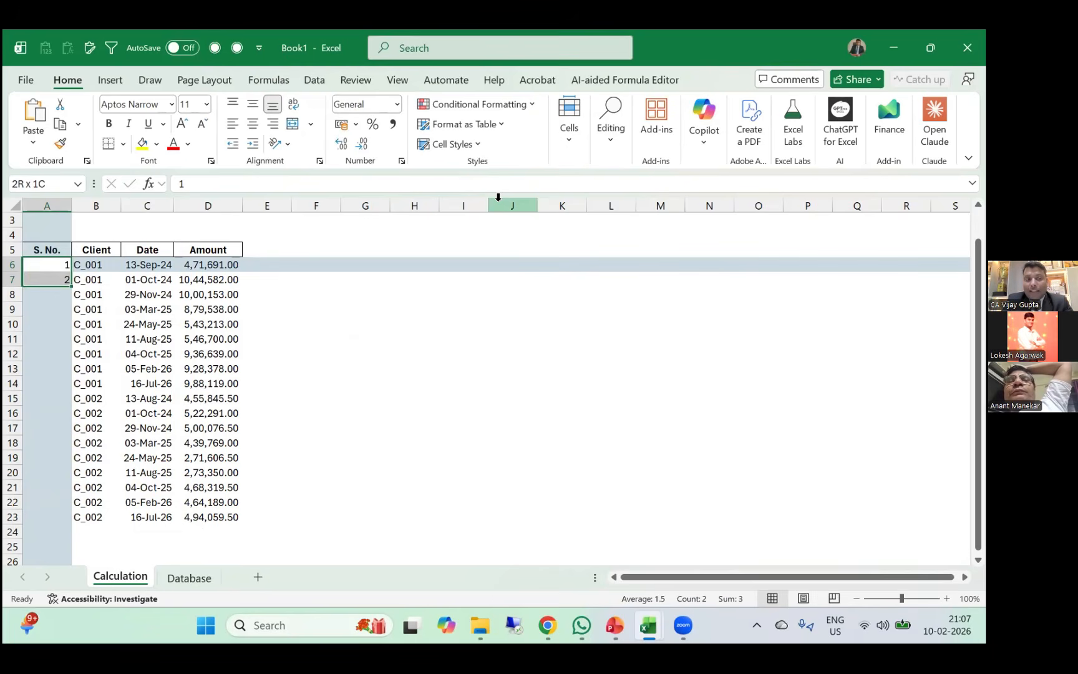
double_click(71, 285)
Clear the serial numbers from A7 downwards and enter the formula =A6+1 in A7.
click(69, 280)
key(ctrl+shift+Down)
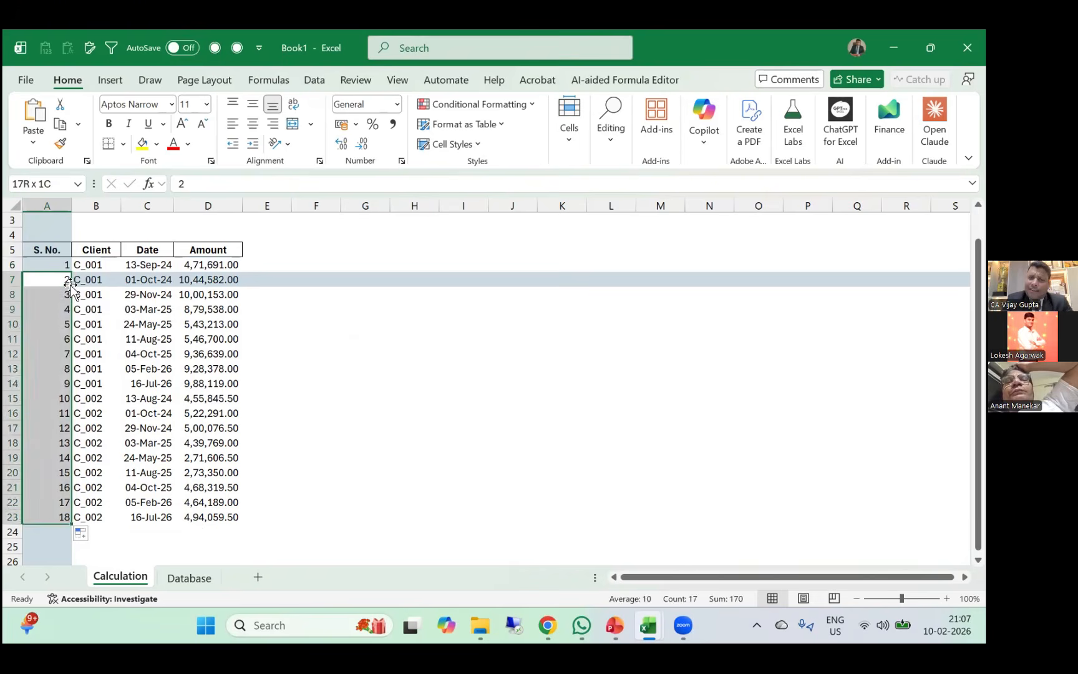
key(Delete)
text(=A6+1)
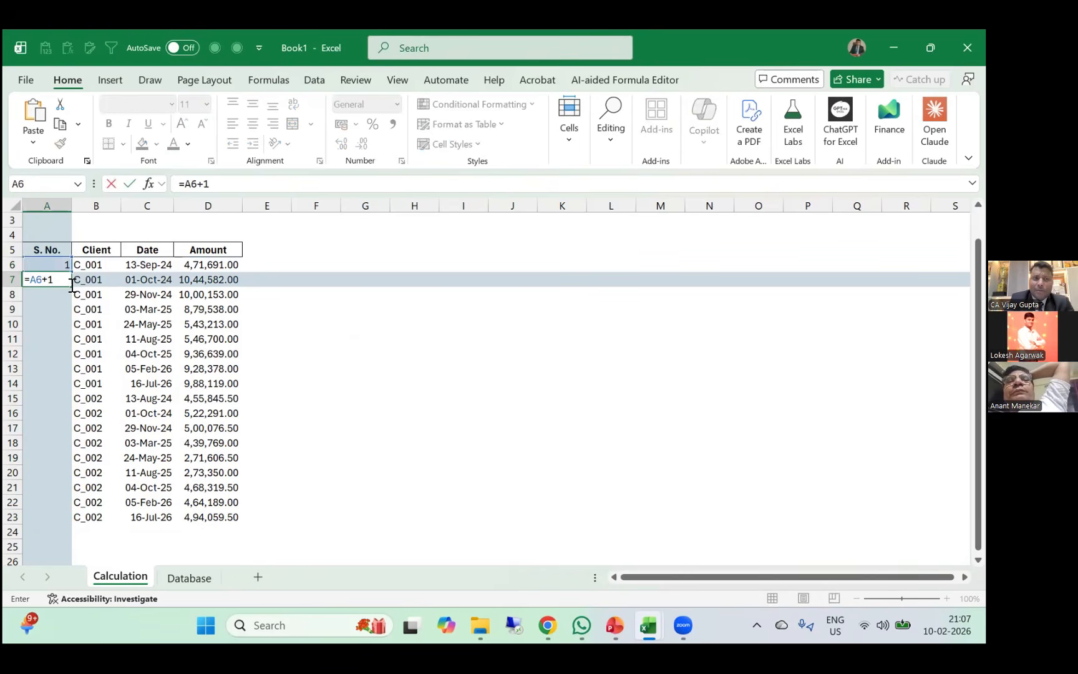
key(Return)
key(Up)
key(Right)
key(Left)
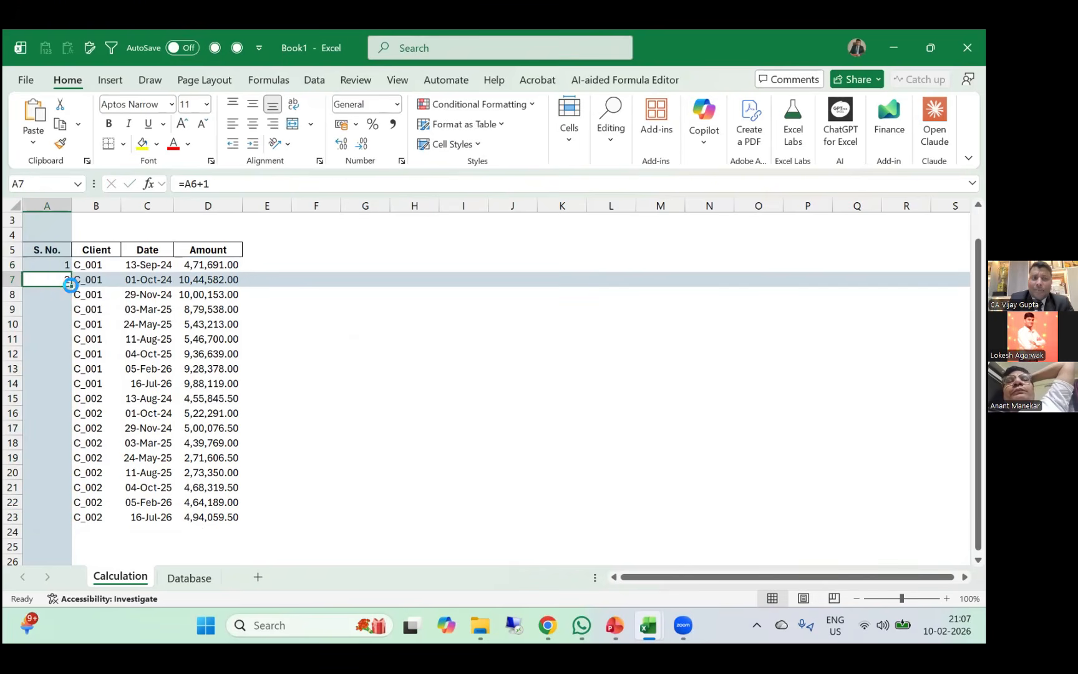
Copy the serial number formula from A7 into A8:A23.
key(ctrl+c)
key(Right)
key(ctrl+Down)
key(Left)
key(ctrl+shift+Up)
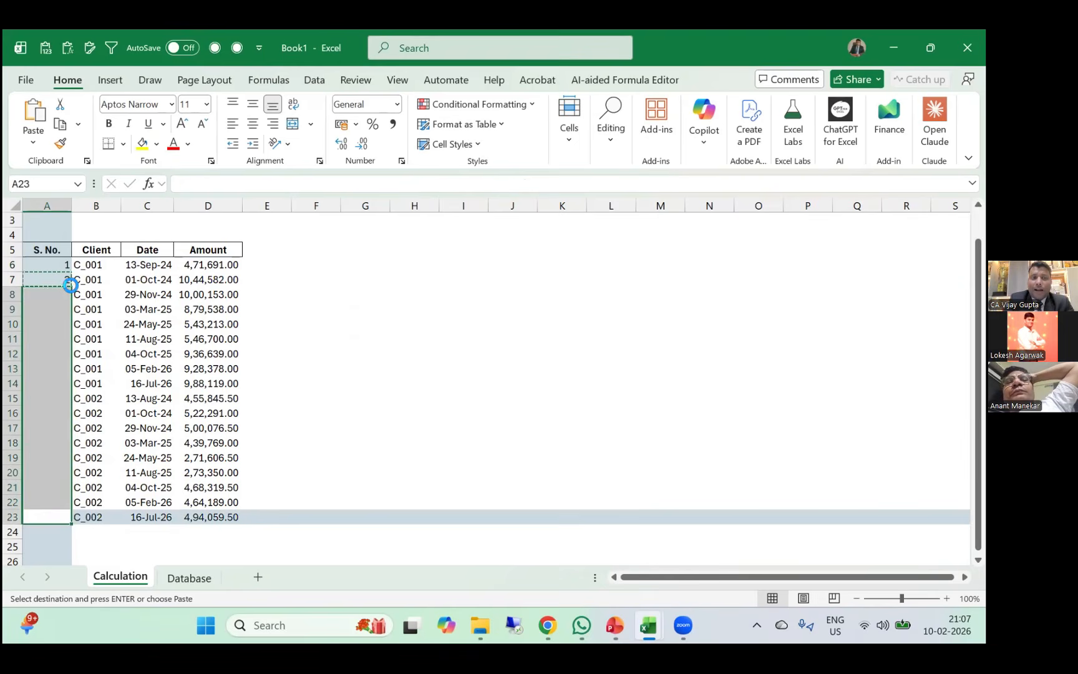
key(ctrl+v)
Examine the last serial number formulas and the empty rows directly below the table.
key(Down)
key(Down)
key(Up)
key(Up)
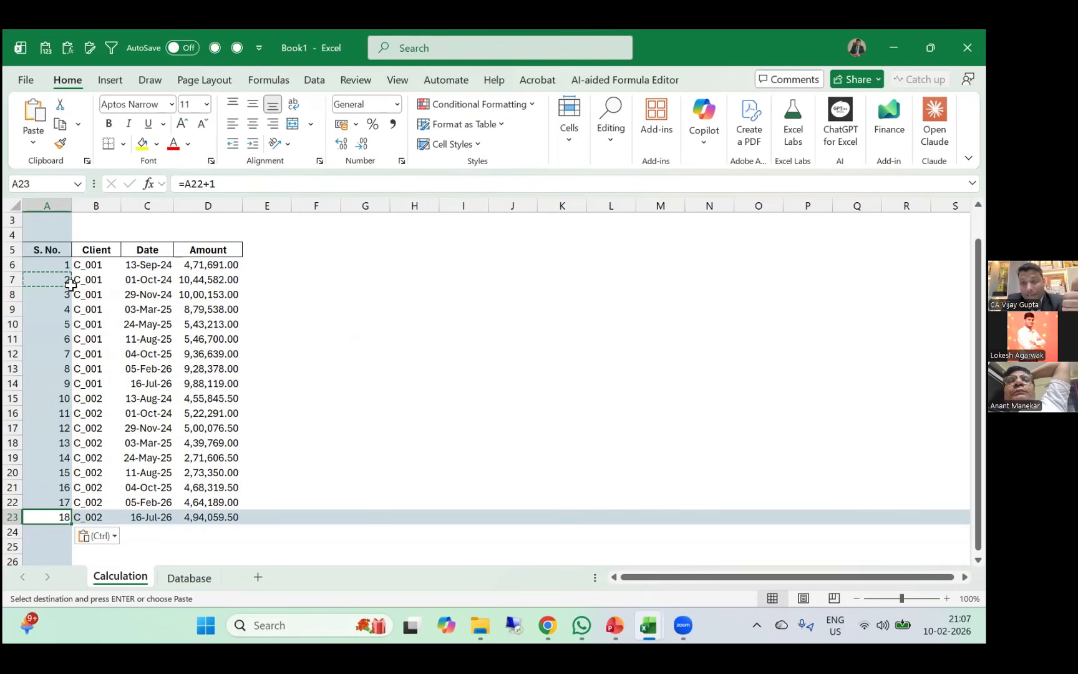
key(Right)
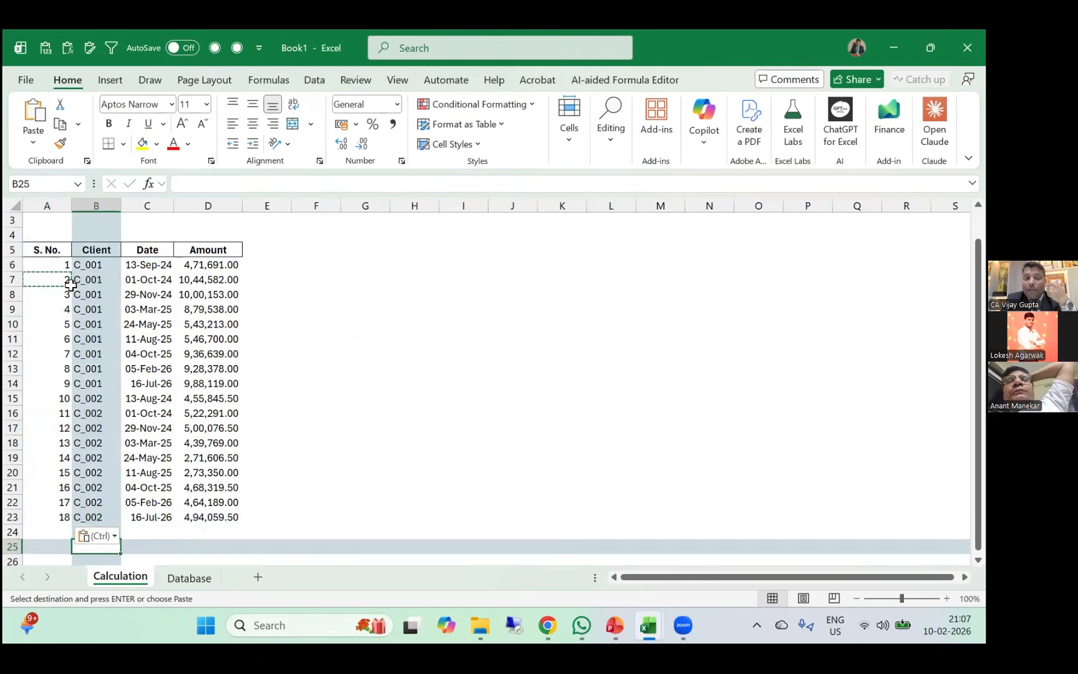
key(Down)
key(Right)
key(Right)
key(Left)
key(Left)
key(Up)
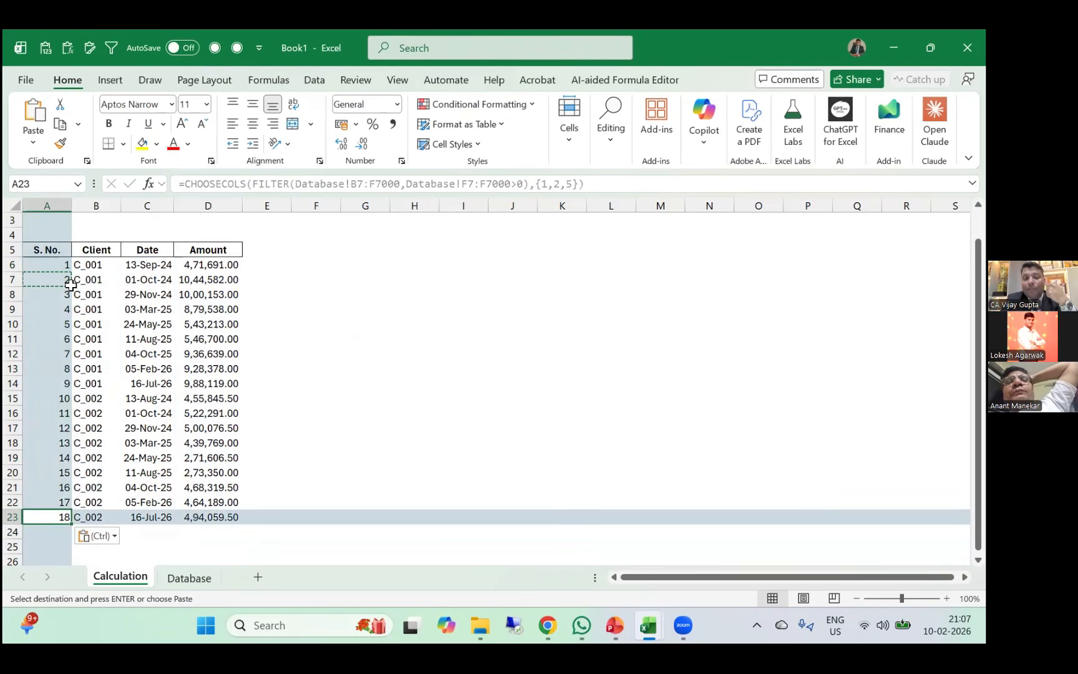
key(Left)
key(Up)
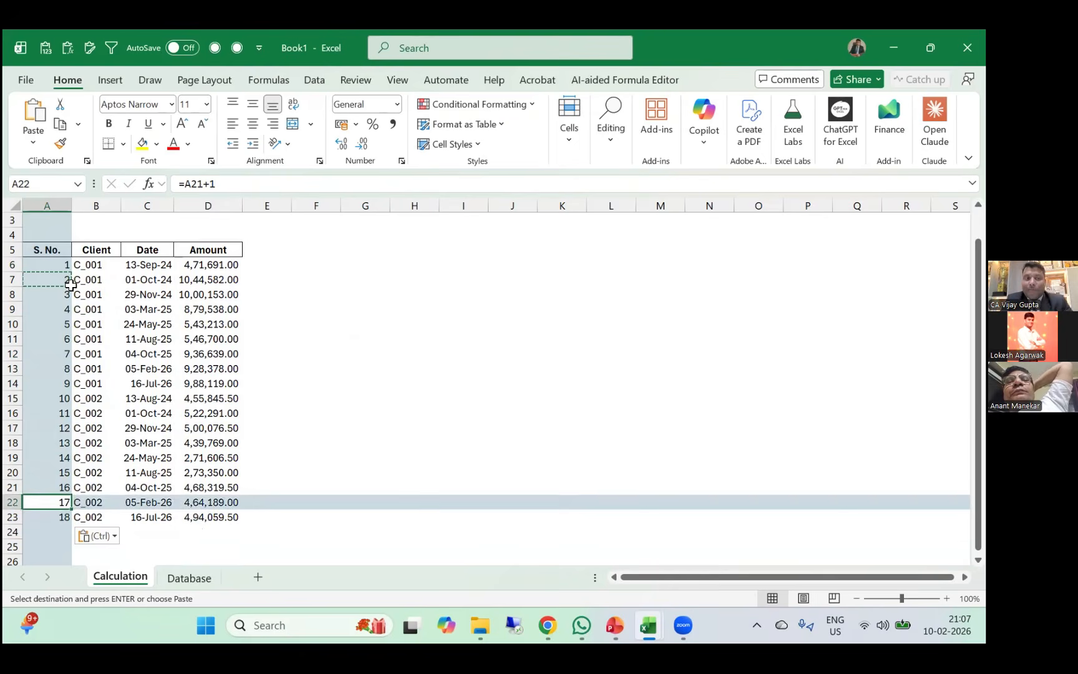
Clear all the serial numbers from A6:A23.
key(ctrl+Up)
key(Down)
key(ctrl+shift+Down)
key(Delete)
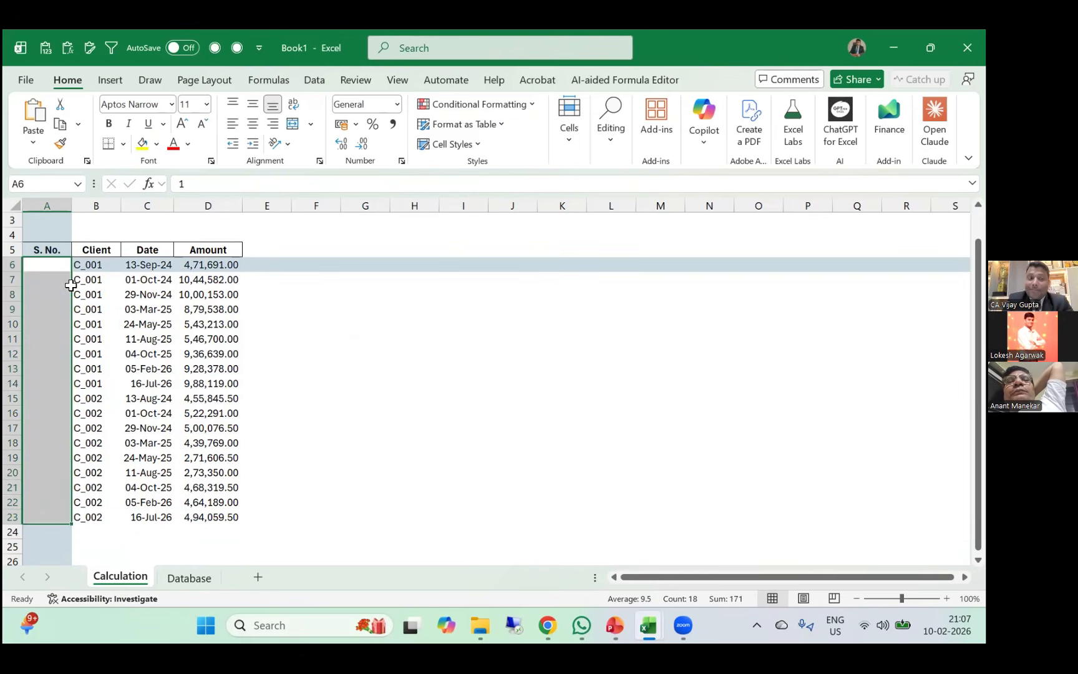
Number the payment table's rows dynamically by entering =SEQUENCE(ROWS(B6#)) in A6.
key(Left)
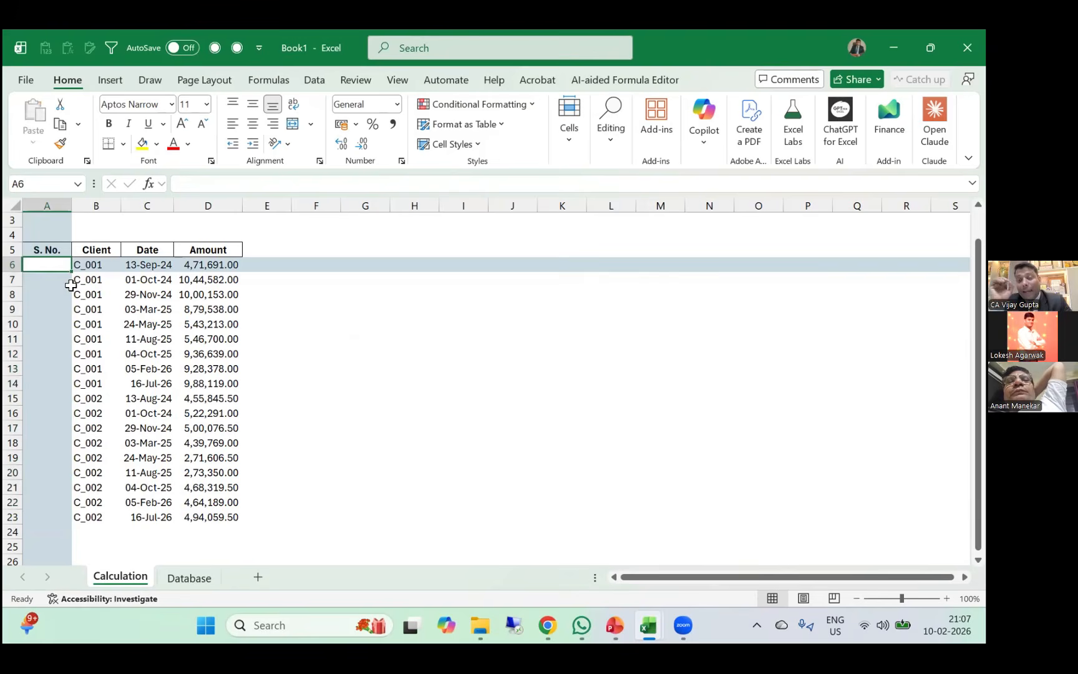
text(=seq)
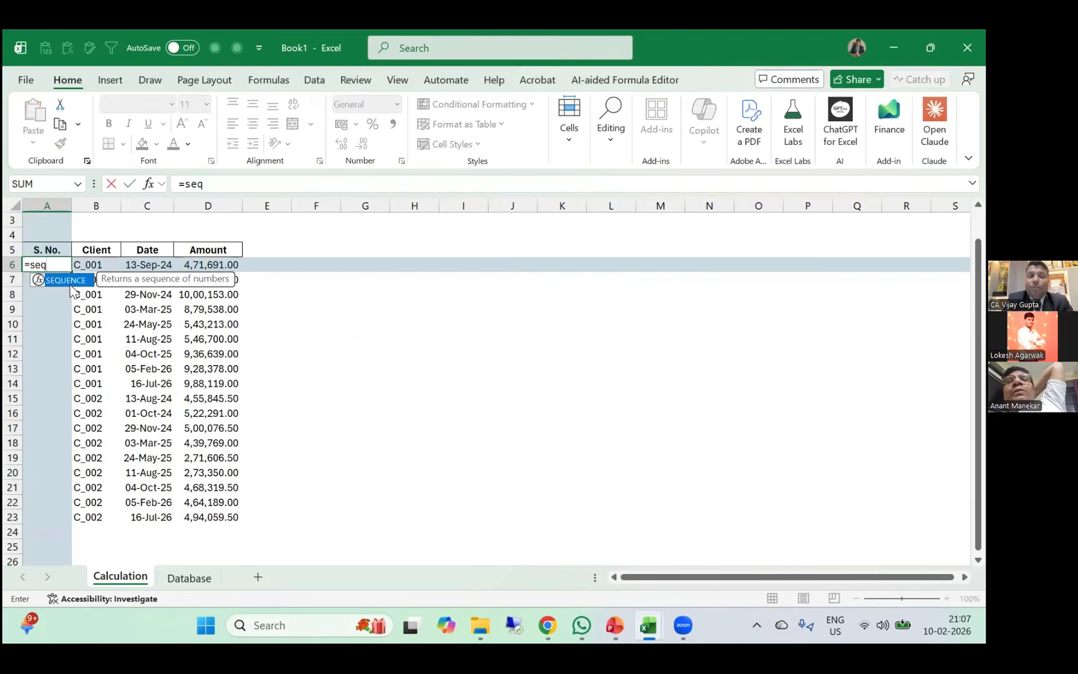
key(Tab)
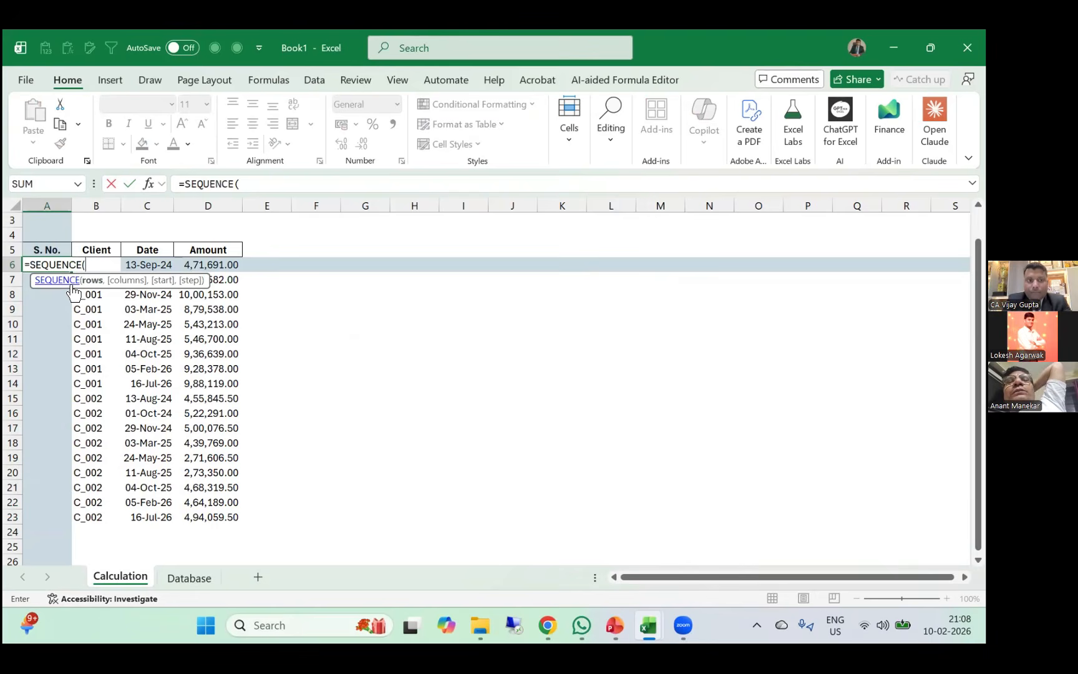
text(rows)
key(Tab)
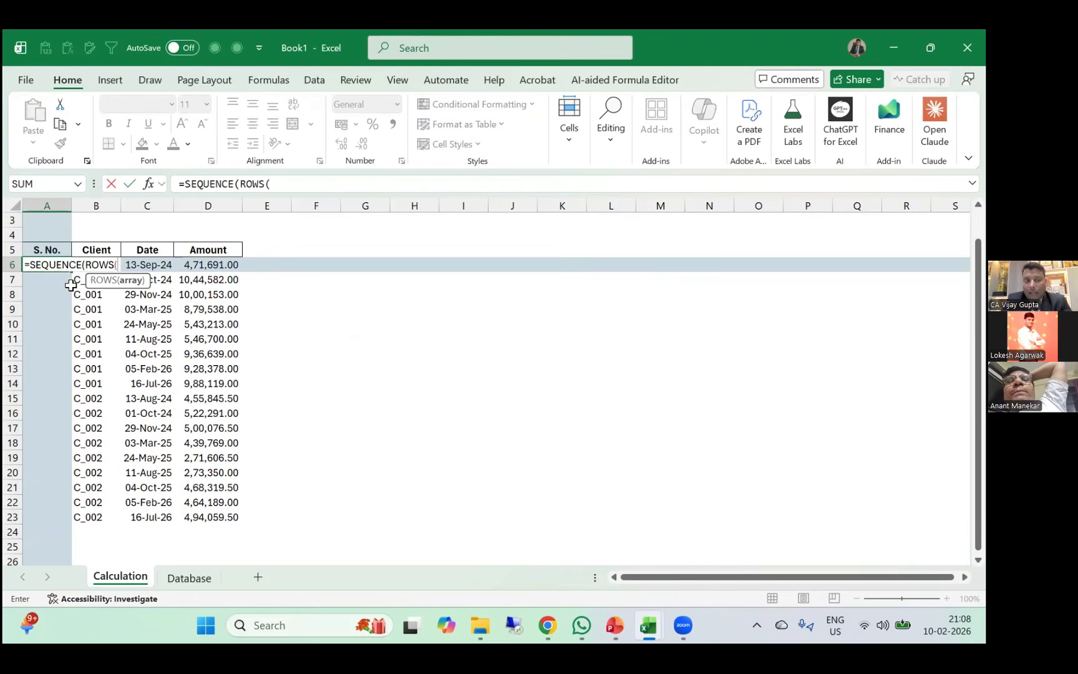
key(Right)
text(#)
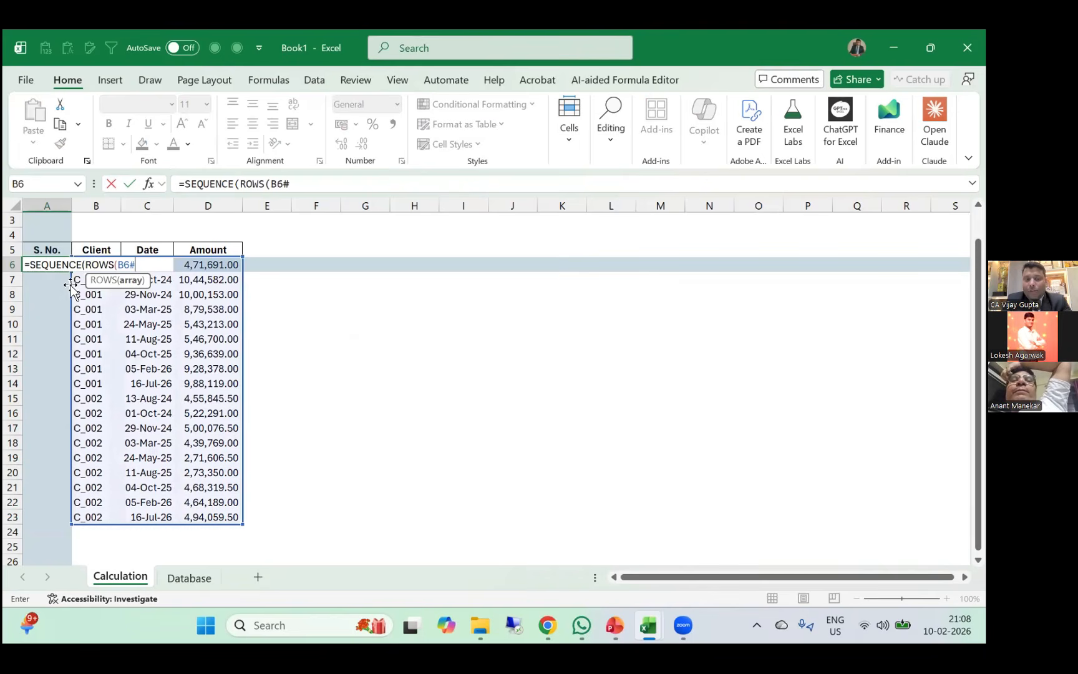
text()))
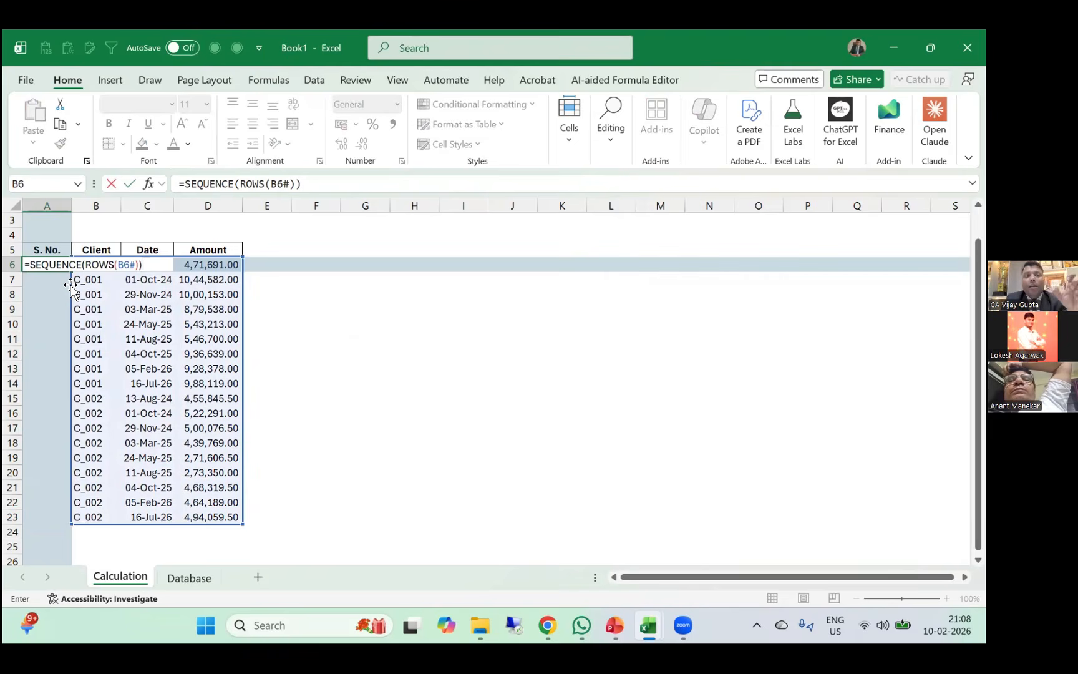
key(Return)
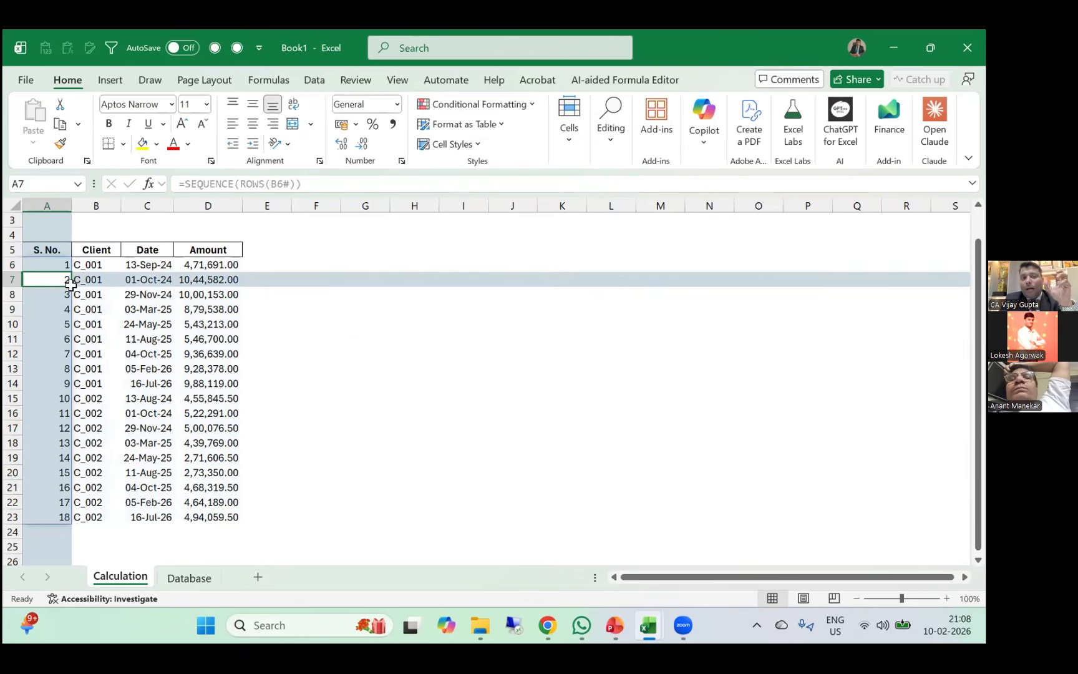
key(Up)
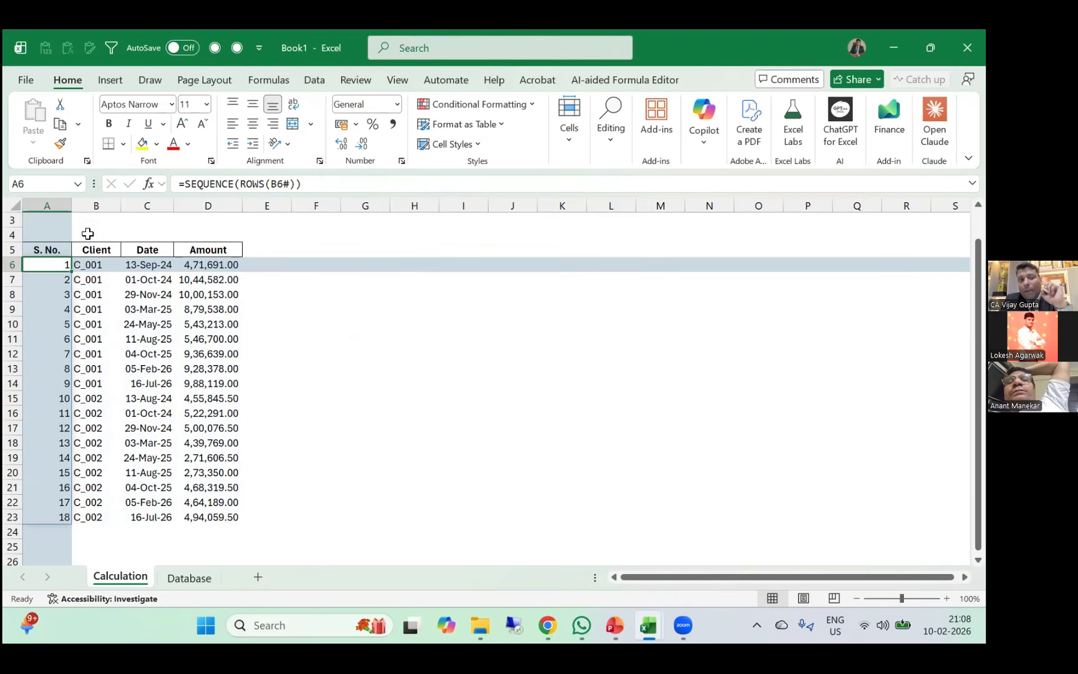
Enter the heading Invoices in F2, beside the payment table.
scroll(87, 233, up, 1)
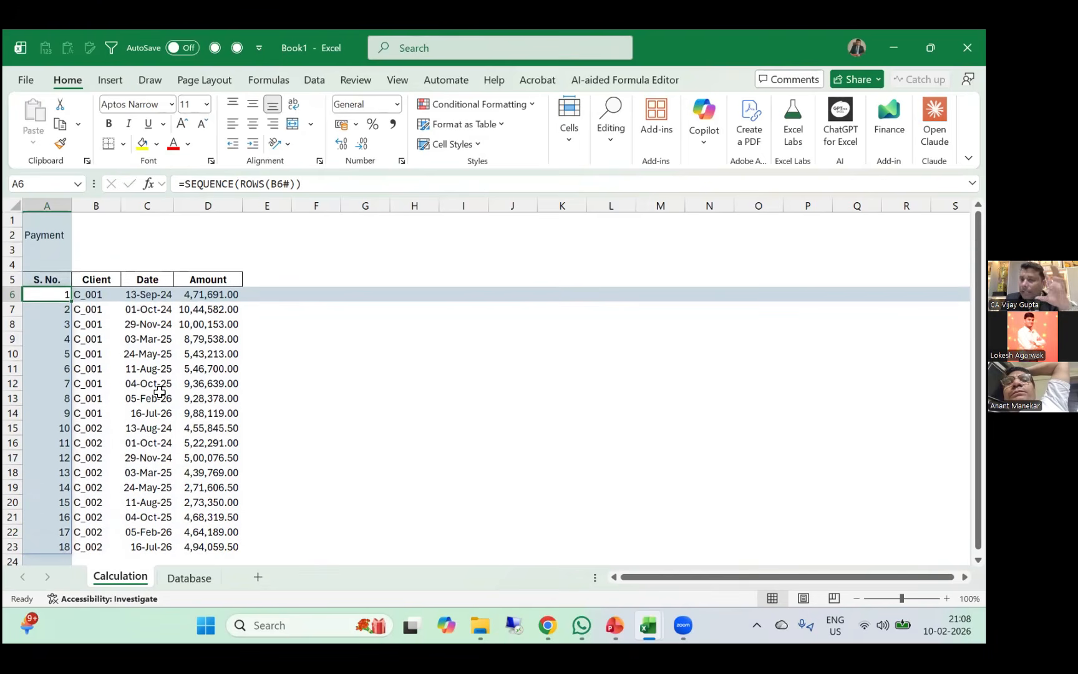
key(Right)
key(Right)
key(Right)
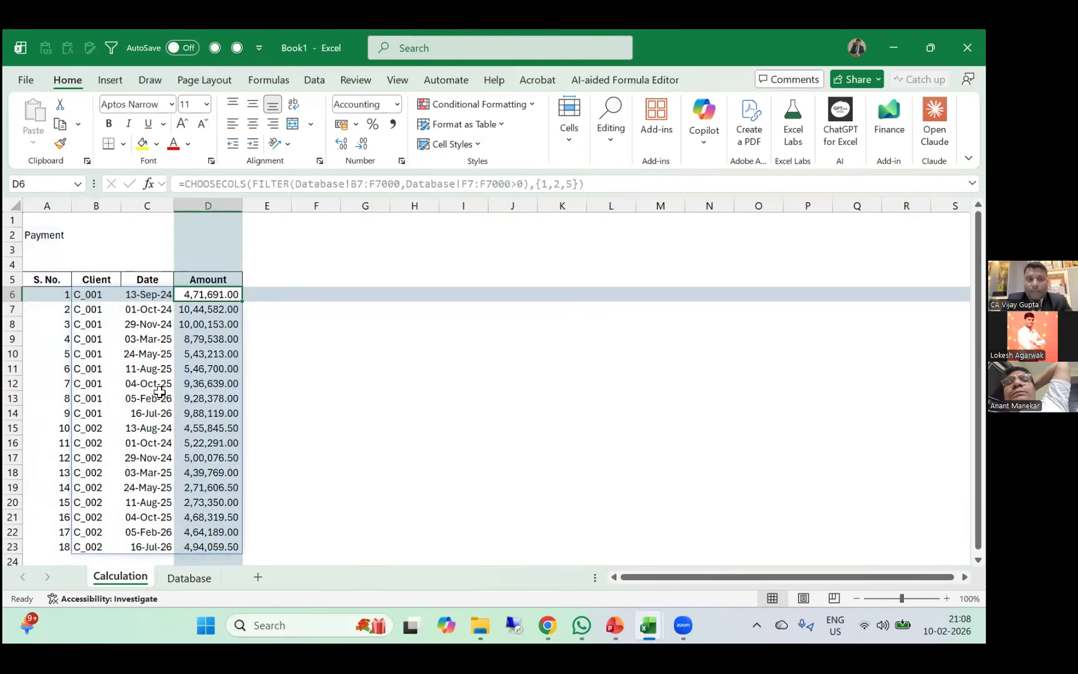
key(Right)
key(Right)
key(Up)
key(Up)
key(Up)
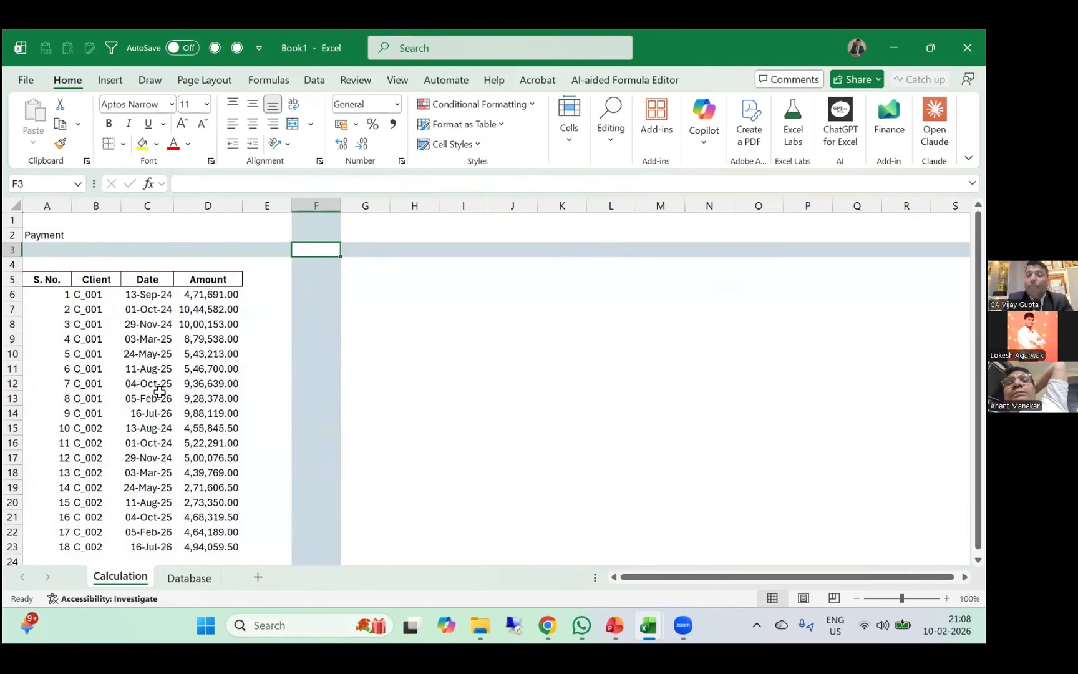
key(Up)
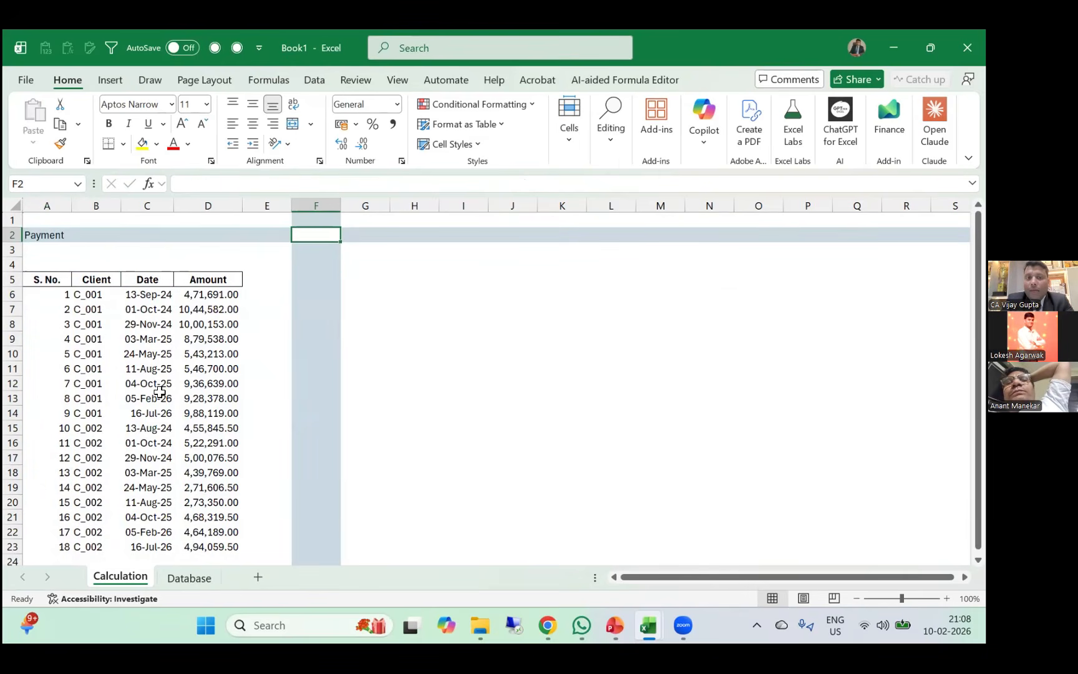
text(Invoic)
key(Return)
Copy the headers S. No. through Debit (A6:E6) from the Database sheet to F5 on the Calculation sheet.
key(Down)
key(Down)
key(Down)
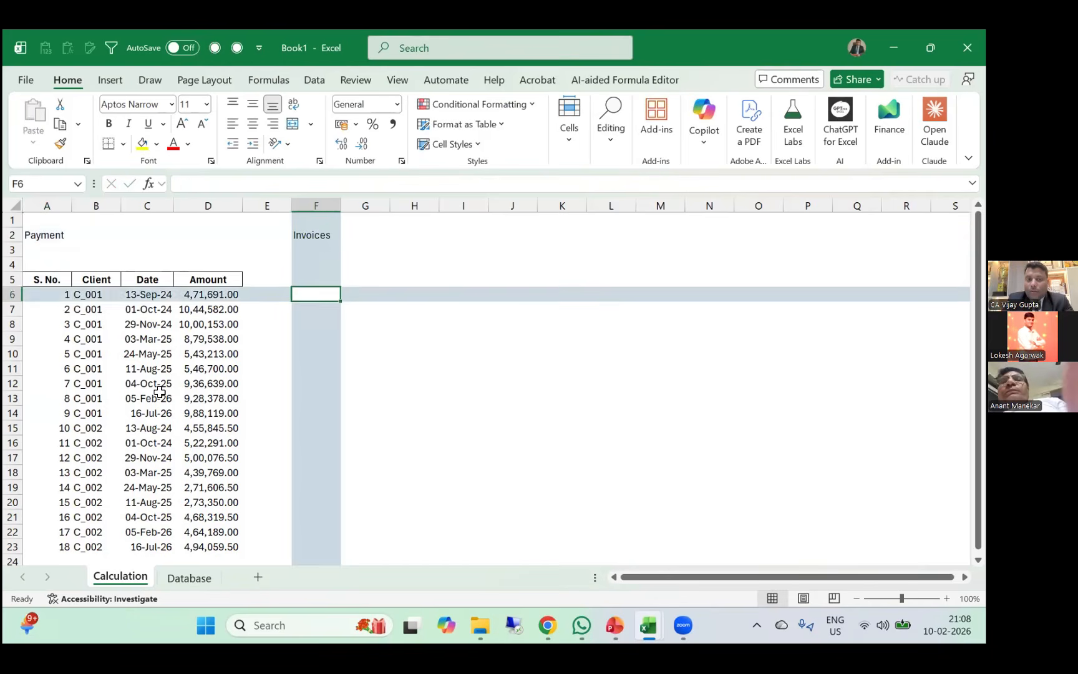
key(Up)
key(ctrl+Page_Down)
key(Home)
key(Down)
key(Down)
key(Down)
key(Down)
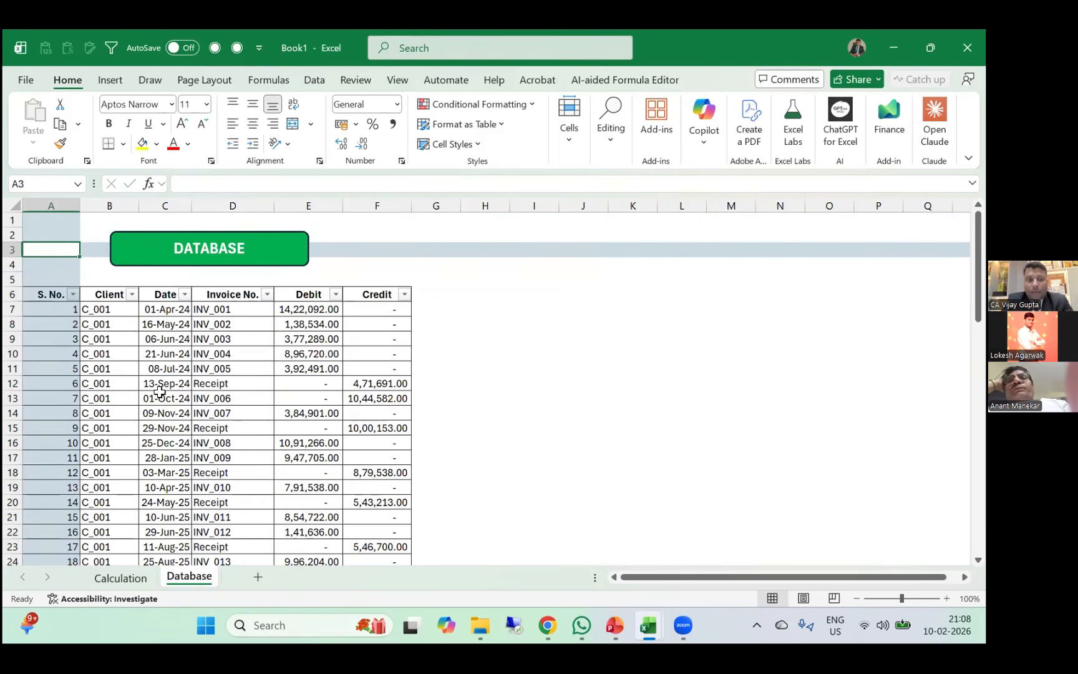
key(shift+Right)
key(shift+Right)
key(shift+Right)
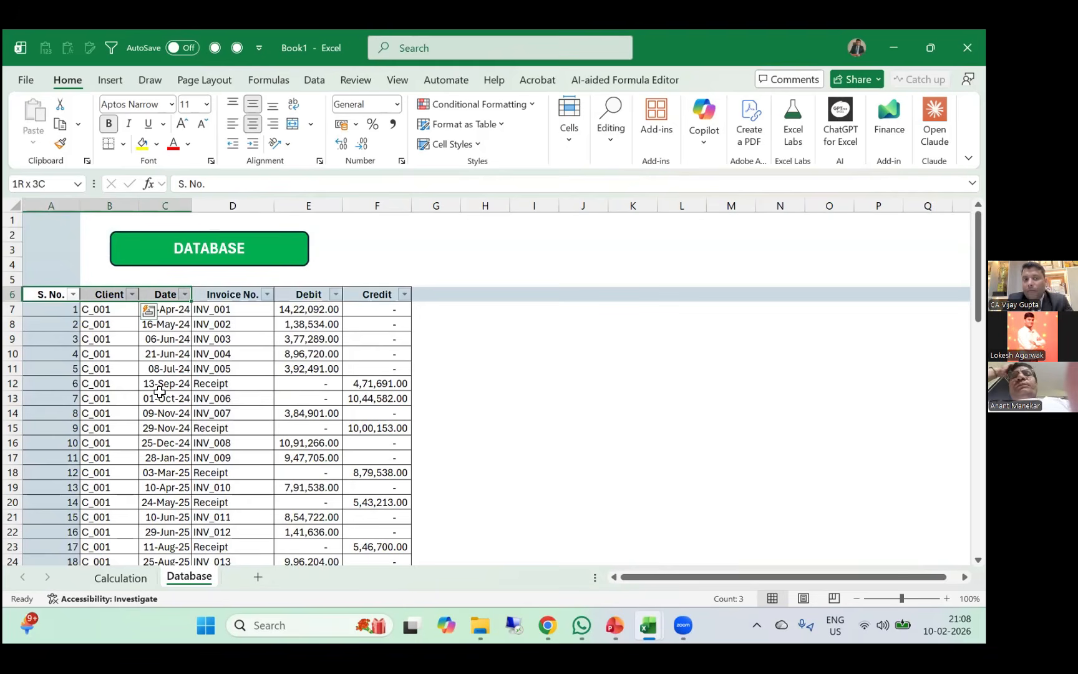
key(shift+Right)
key(ctrl+c)
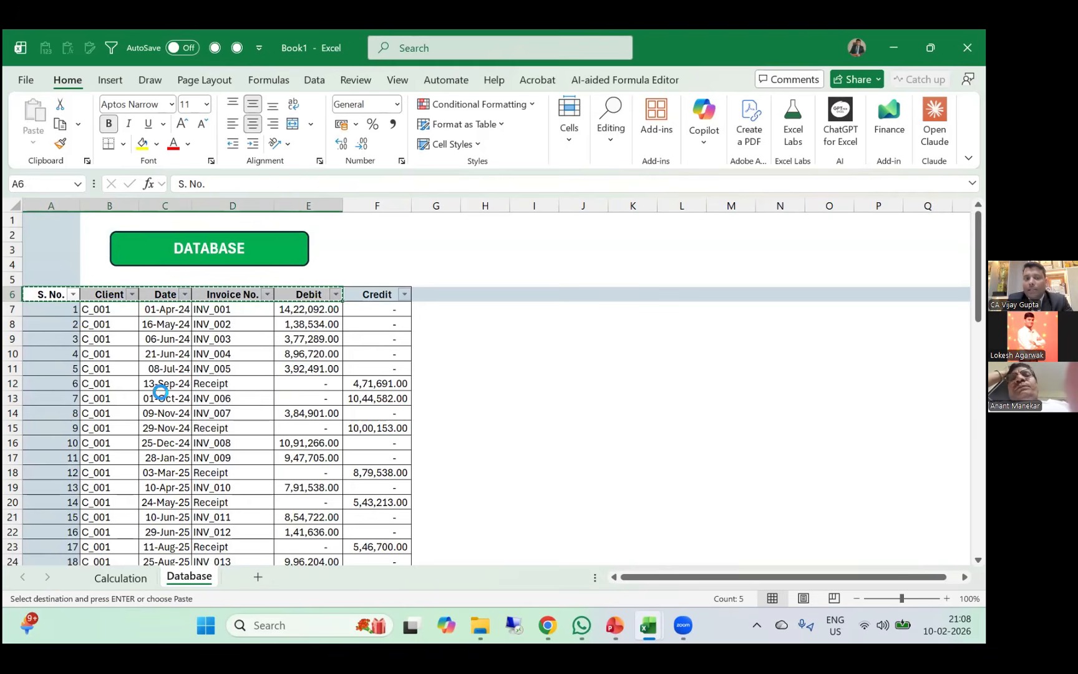
key(ctrl+Page_Up)
key(ctrl+v)
Rename the Debit header in J5 to Amount.
key(Right)
key(Right)
key(Right)
key(Right)
key(Right)
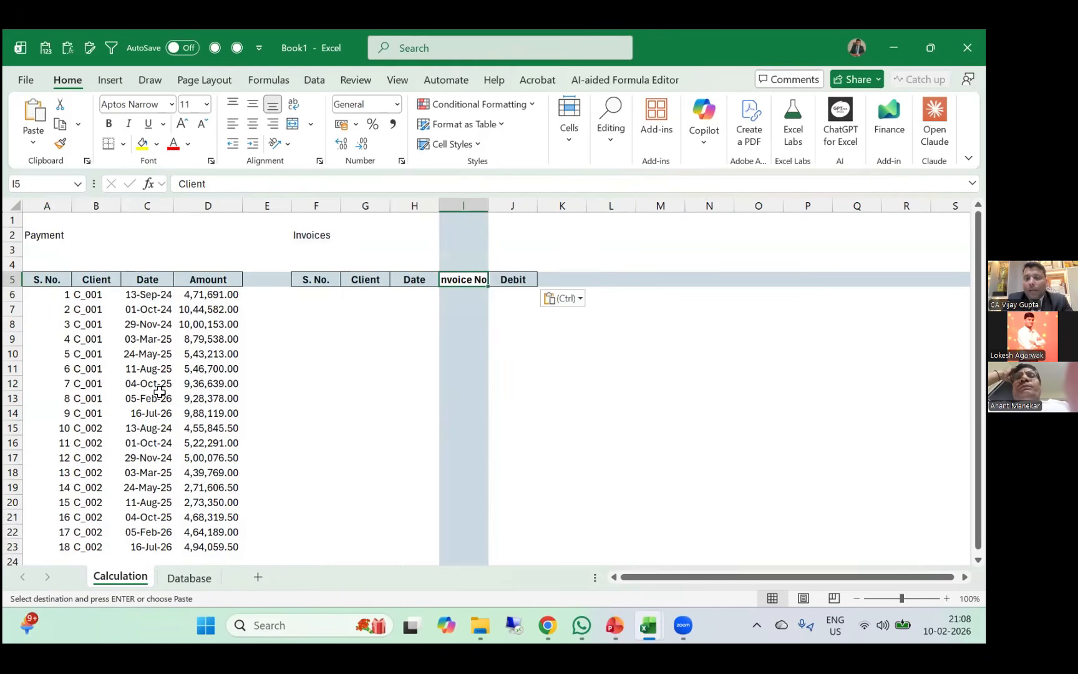
key(Escape)
key(Left)
text(A)
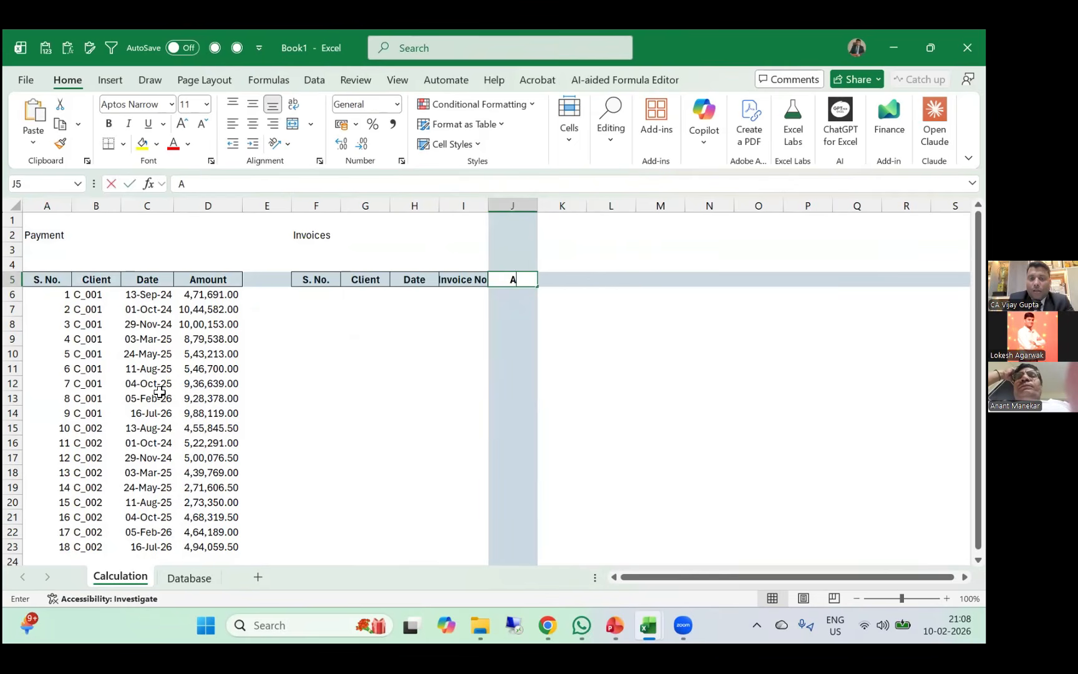
text(mount)
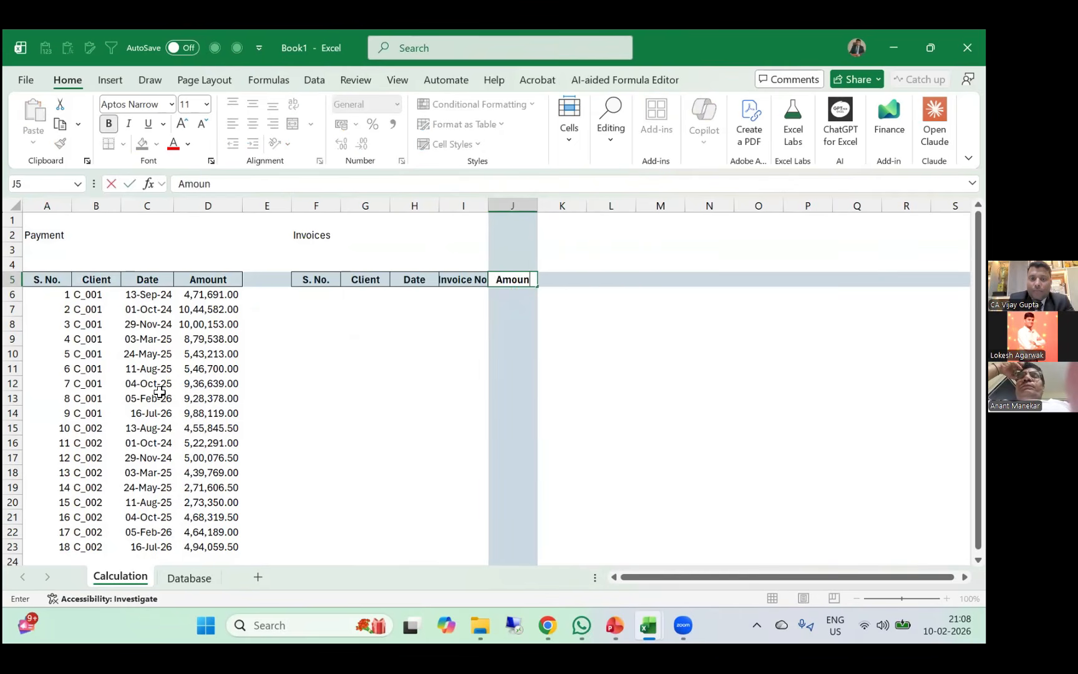
key(Return)
key(Up)
key(Left)
key(Left)
key(Left)
key(Left)
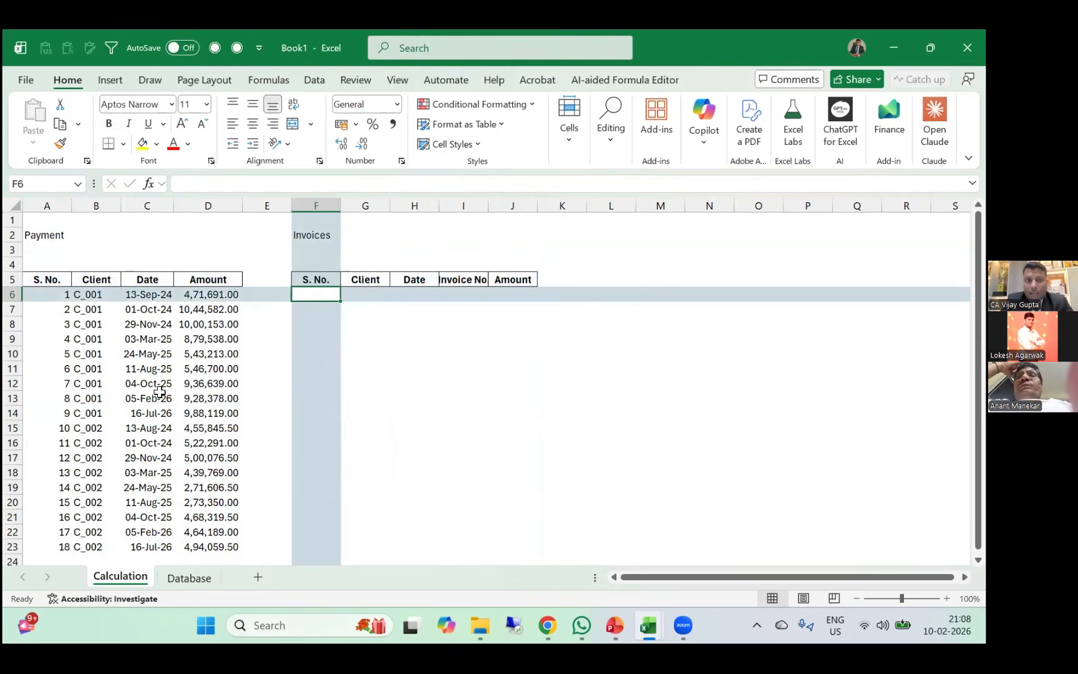
key(Down)
key(Left)
key(Left)
key(Left)
key(Right)
key(Right)
key(Right)
text(=fil)
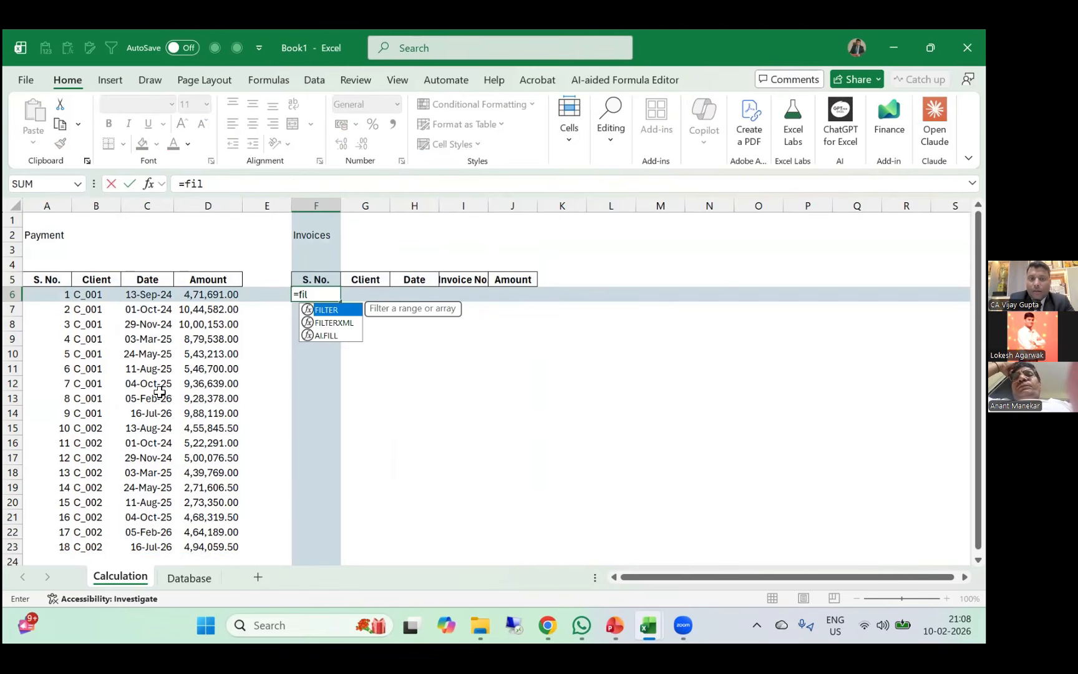
key(Escape)
key(Escape)
Extract the invoices by entering =FILTER(Database!B7:E7000,Database!E7:E7000>0) in G6.
key(Right)
text(=fil)
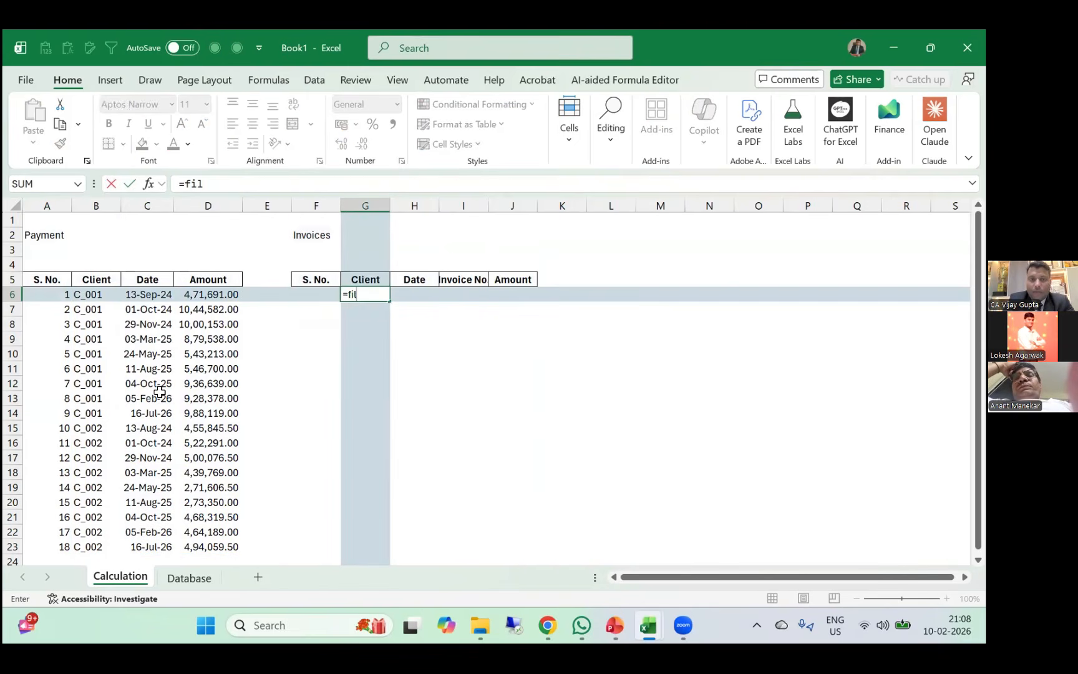
key(Tab)
key(ctrl+Page_Down)
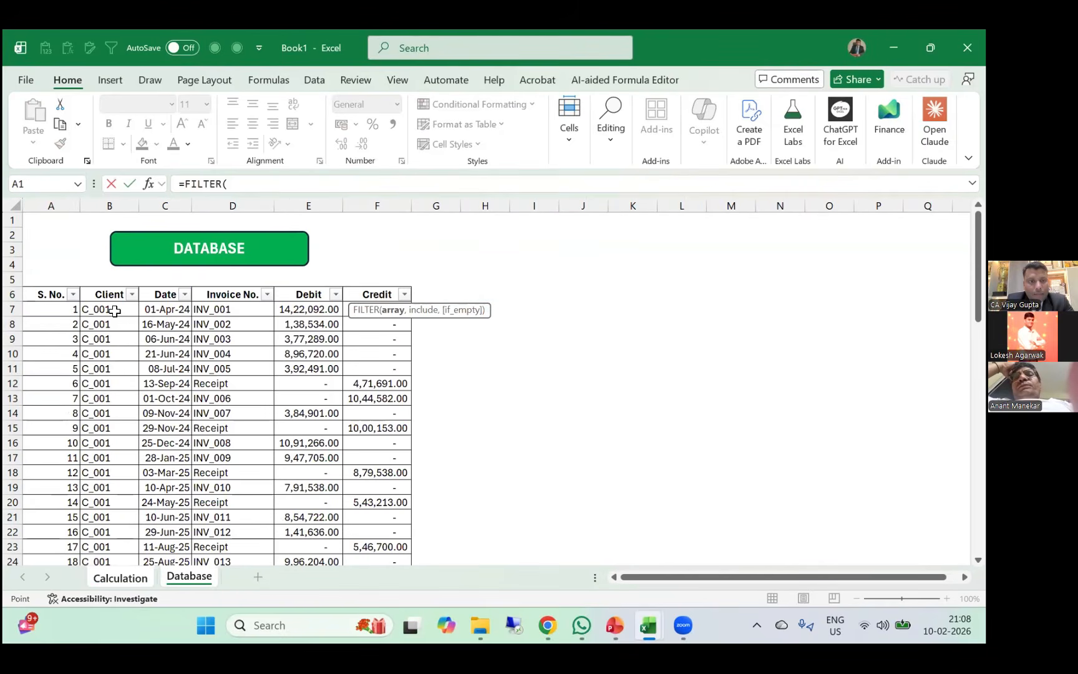
drag(115, 310, 384, 357)
key(ctrl+shift+Down)
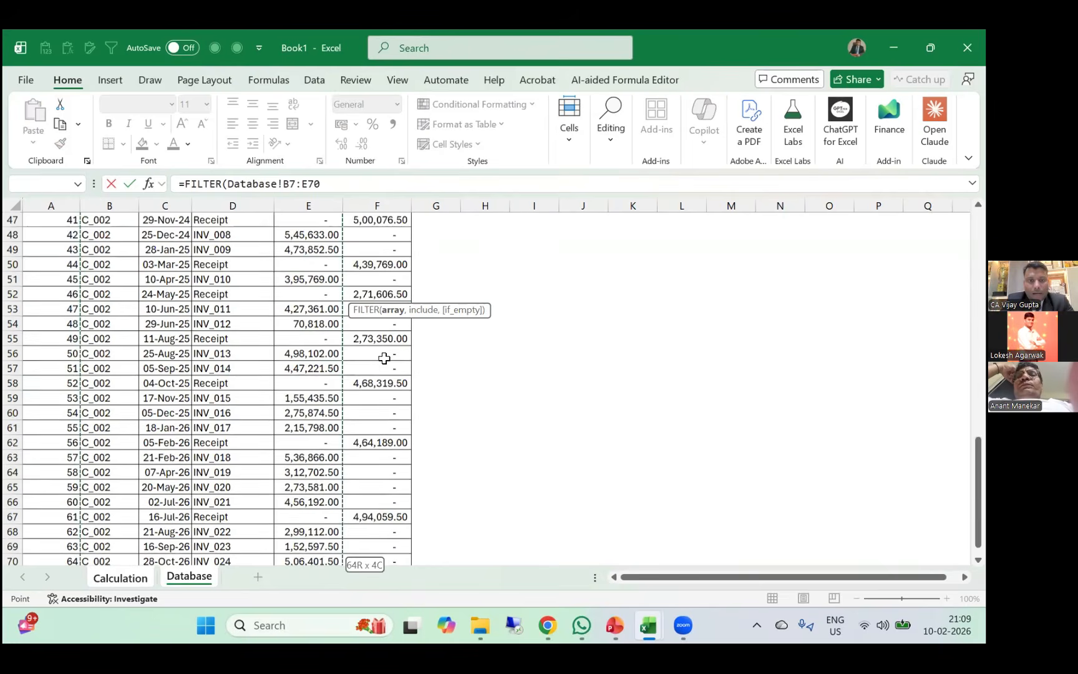
click(380, 187)
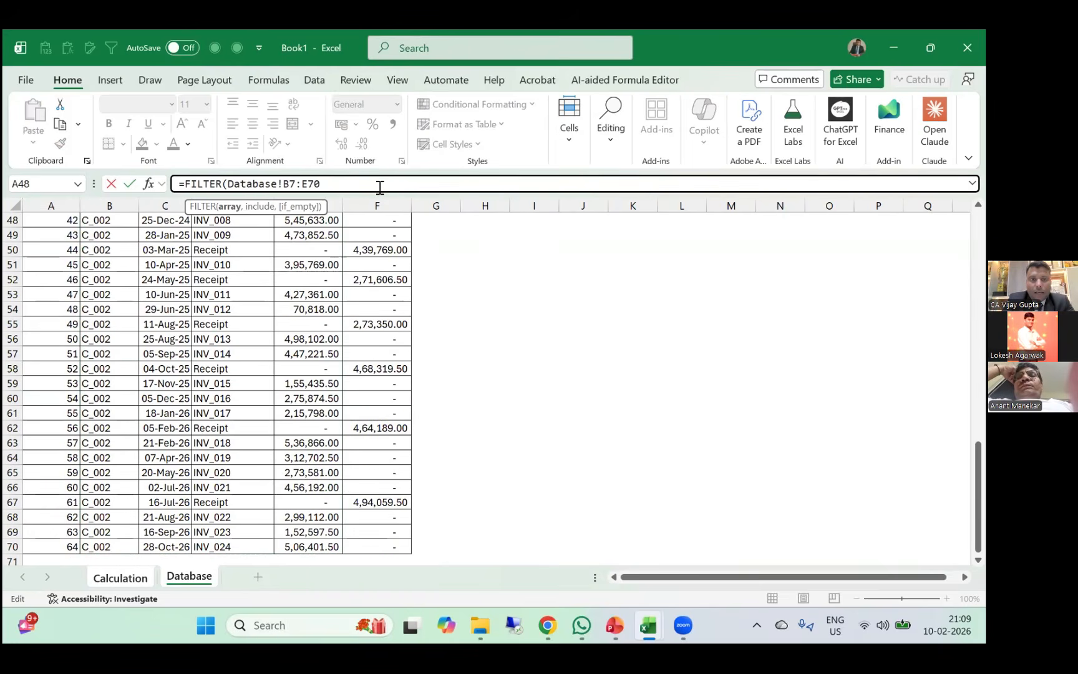
text(00,)
click(309, 234)
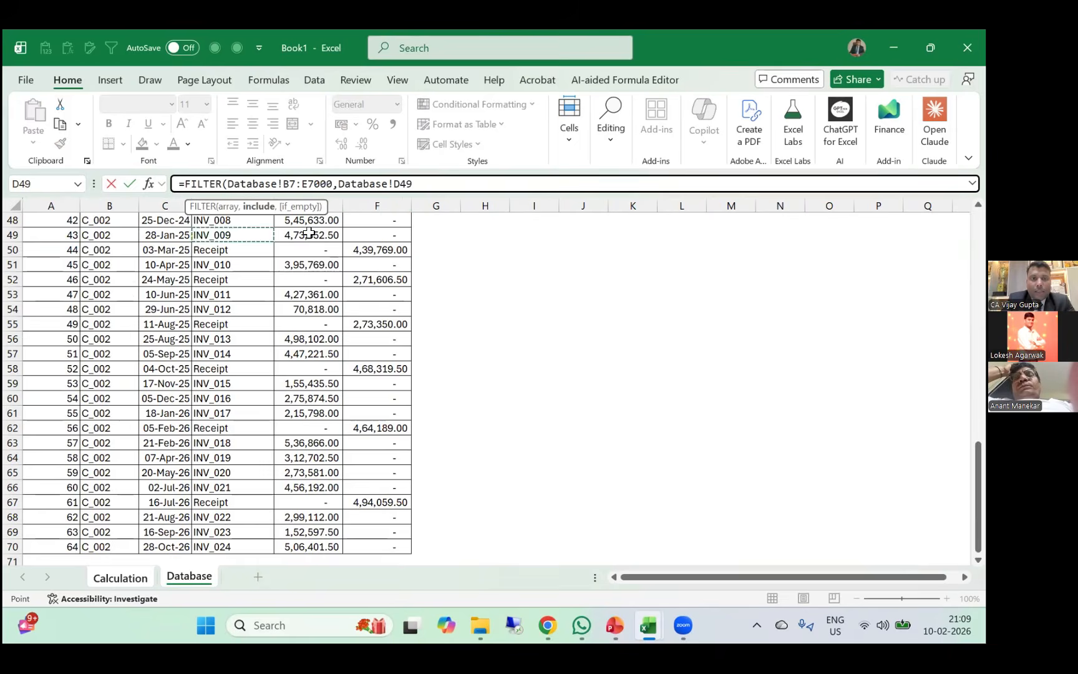
key(ctrl+Up)
drag(308, 235, 309, 250)
key(BackSpace)
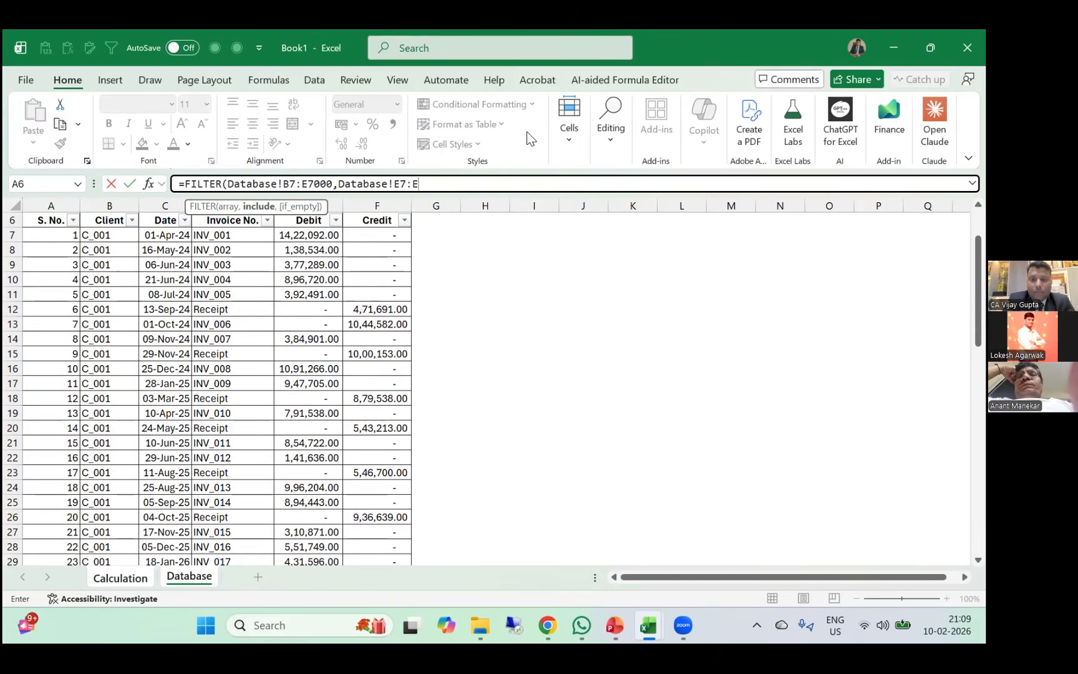
text(7)
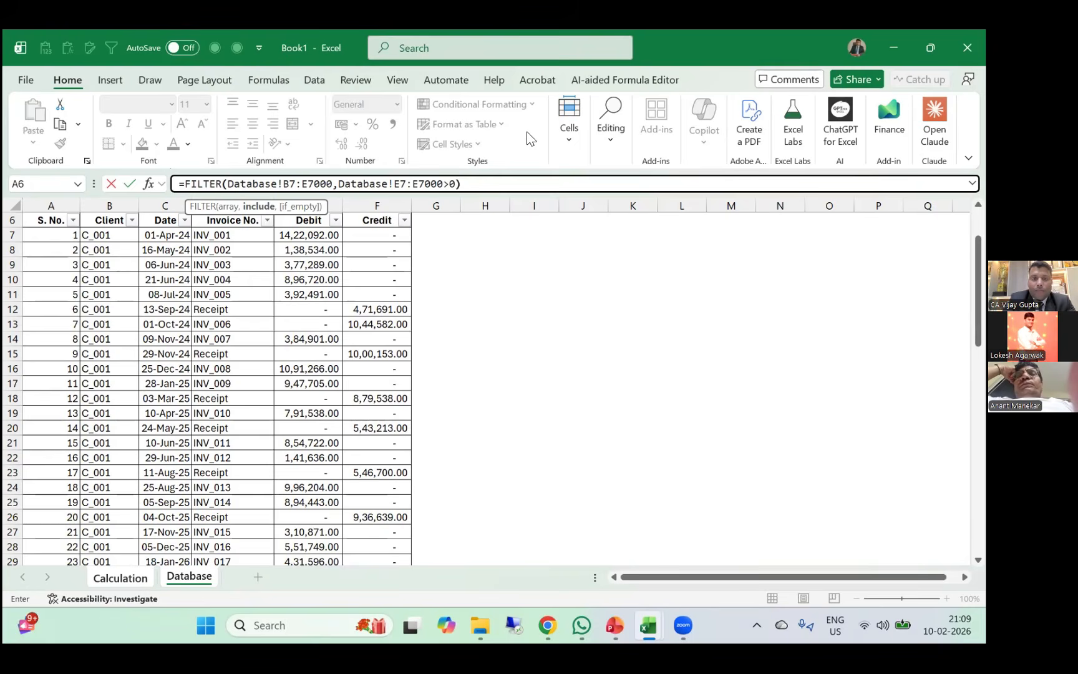
text(000>0))
key(Return)
Format column H of the invoice table as dates in day-month-year style.
key(Right)
key(ctrl+space)
key(ctrl+shift+3)
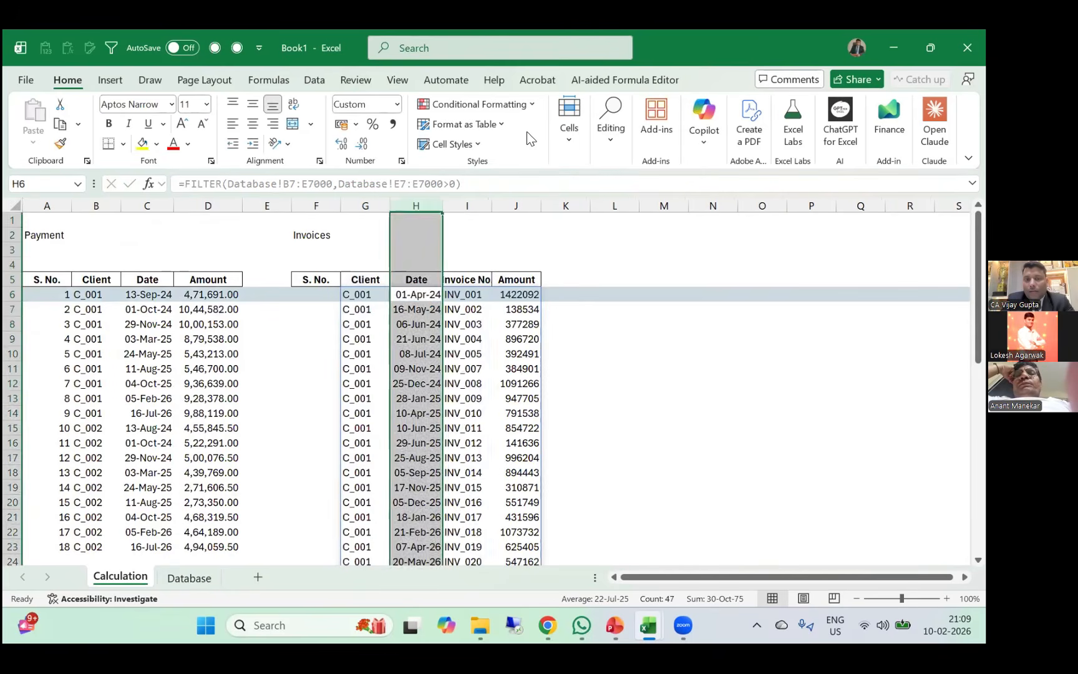
Apply the comma number style with two decimals to the invoice Amount column J.
key(Right)
key(ctrl+space)
key(Right)
key(ctrl+space)
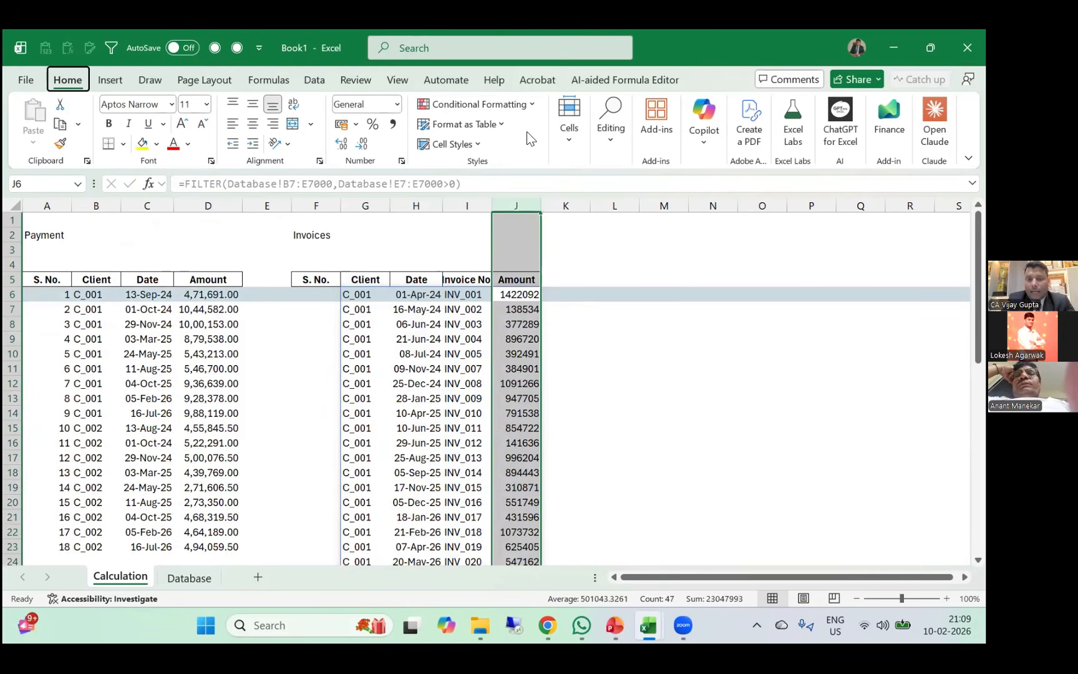
key(k)
Examine the extracted invoice list down to its last row.
key(Down)
key(Down)
key(Down)
key(Down)
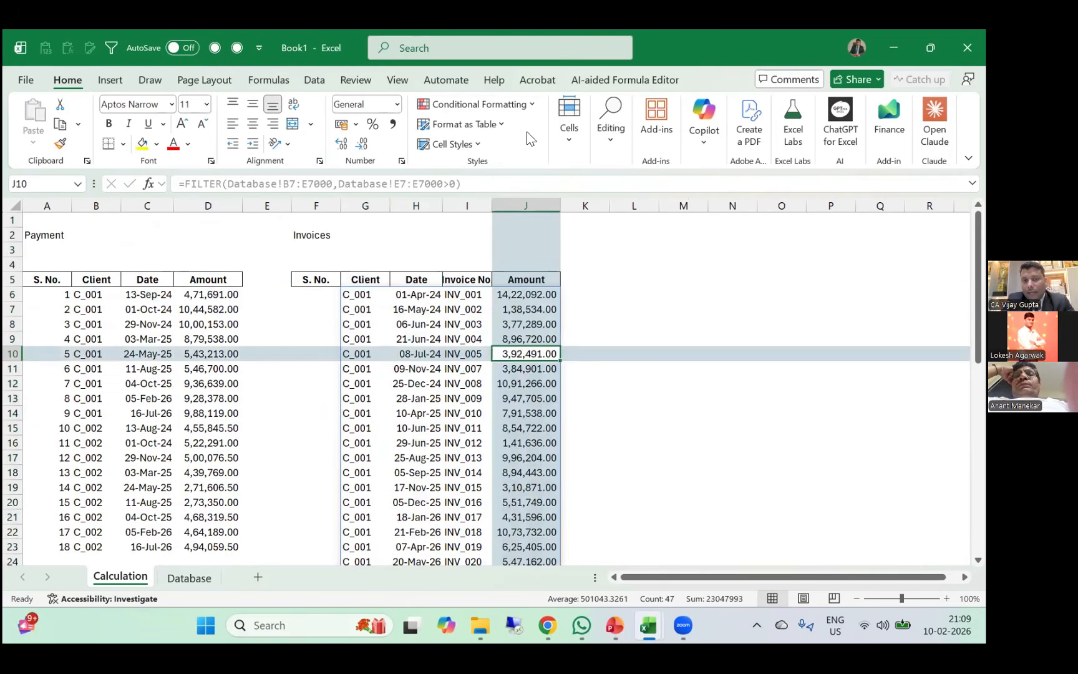
key(Up)
key(Down)
key(Down)
key(ctrl+Down)
key(Left)
key(Left)
key(Left)
key(ctrl+Up)
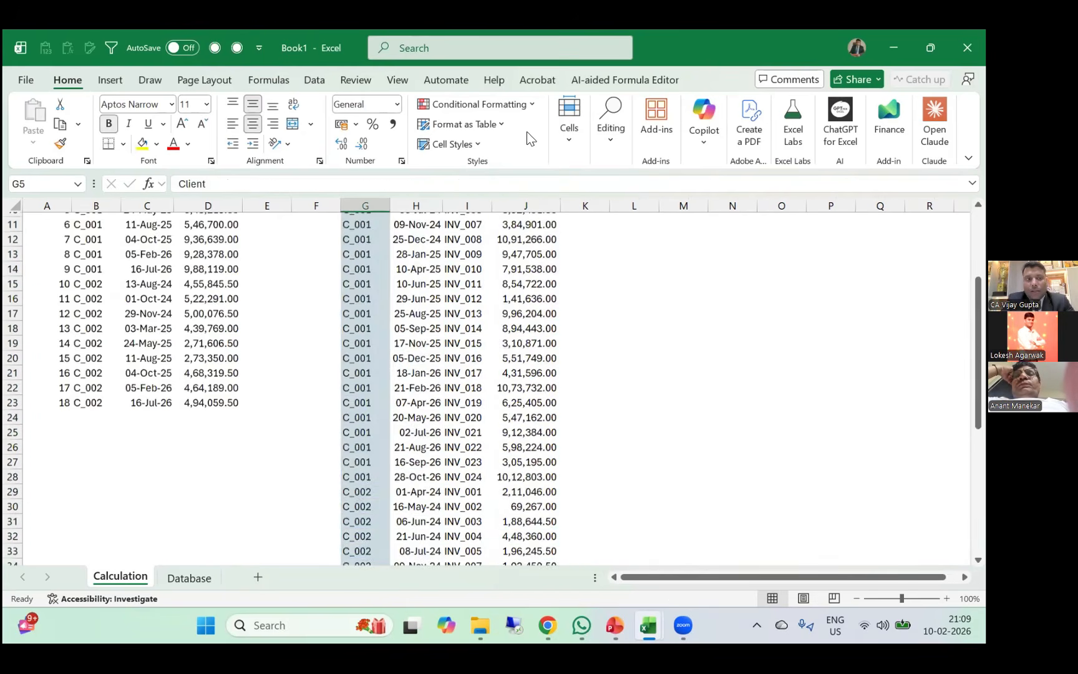
Copy the SEQUENCE serial number formula from A6 into F6 to number the invoice rows.
key(Left)
key(Left)
key(Left)
key(Left)
key(Left)
key(Left)
key(Down)
key(ctrl+c)
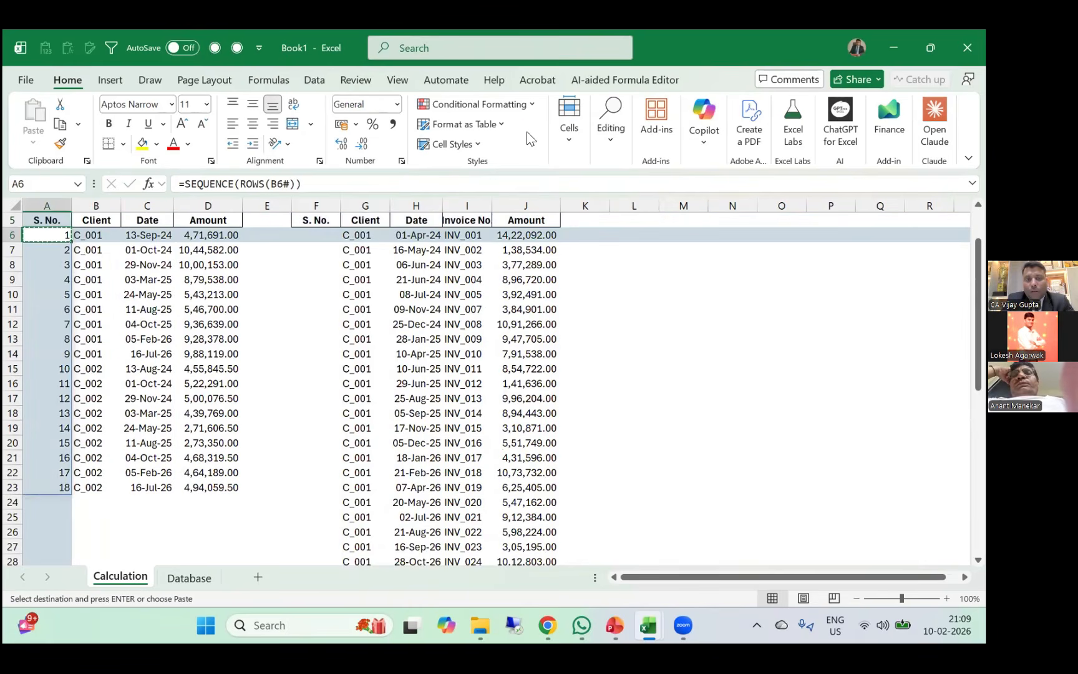
key(Right)
key(Right)
key(Right)
key(Right)
key(Right)
key(Right)
key(Left)
key(ctrl+v)
key(Escape)
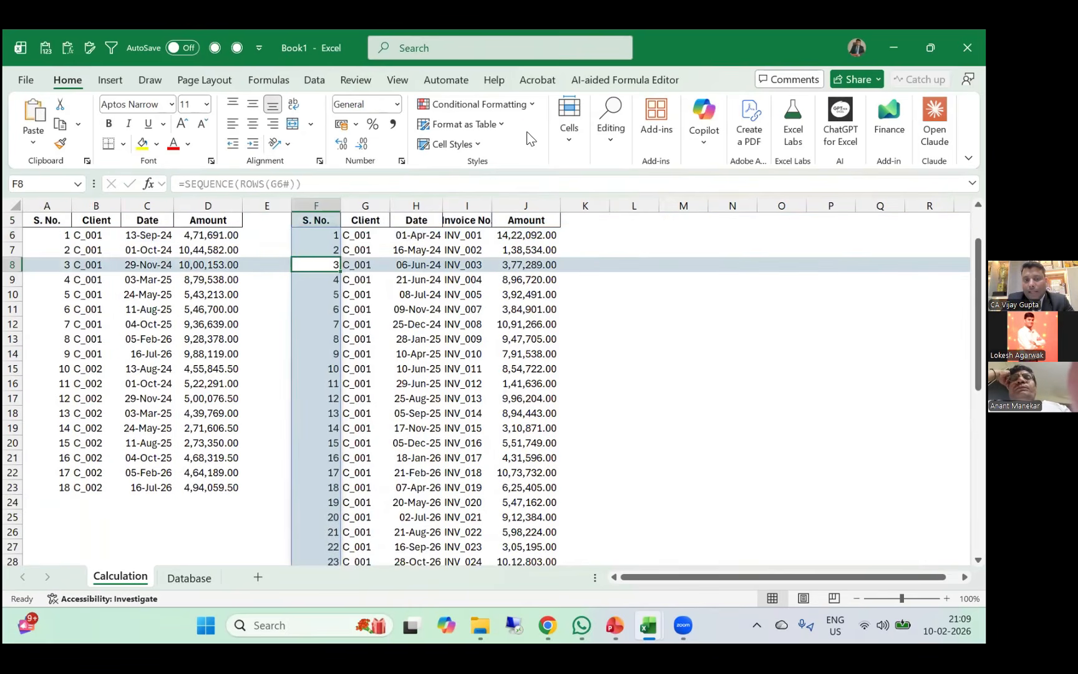
Check that the invoice serial numbers run to the end of the list, and return to the Invoices heading.
key(ctrl+Down)
key(Down)
key(ctrl+Up)
key(ctrl+Up)
key(ctrl+Up)
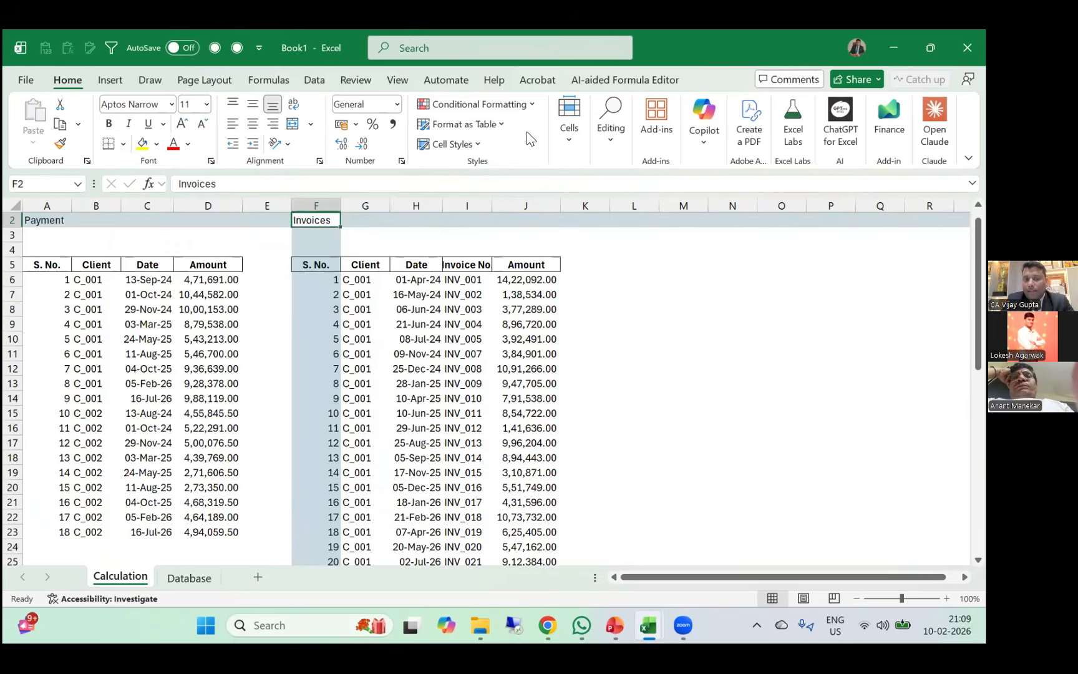
Insert a blank column immediately before the Invoices table, at column E.
key(Left)
key(ctrl+space)
key(ctrl+shift+plus)
key(Down)
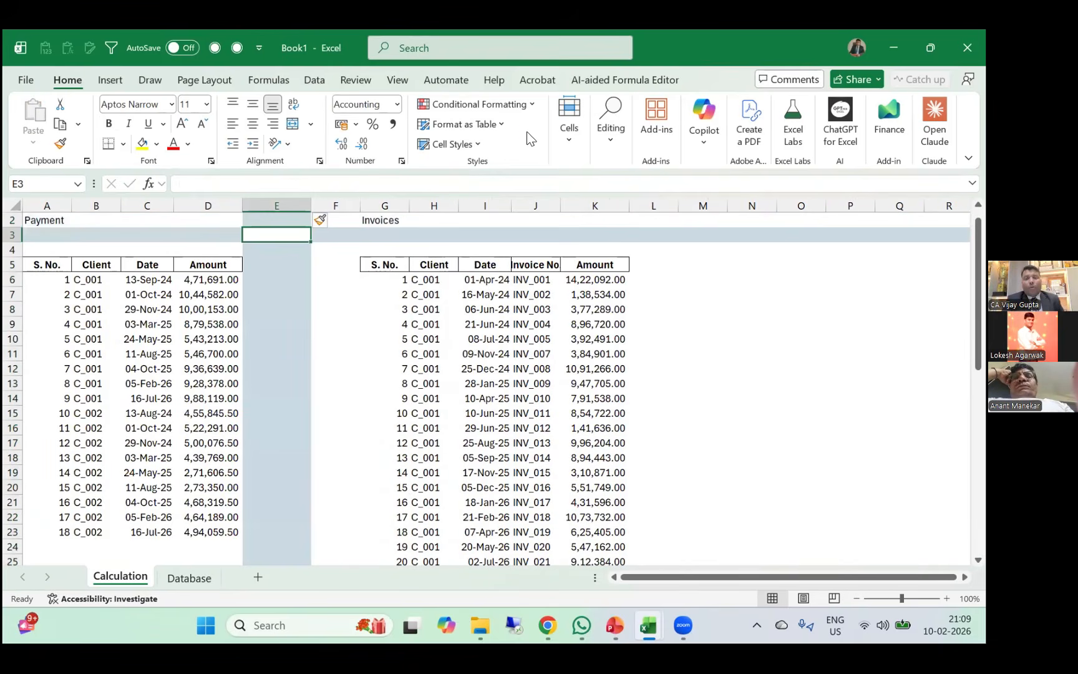
Copy the payment table's Amount heading into E5 and change its text to UID.
key(Down)
key(Left)
key(Down)
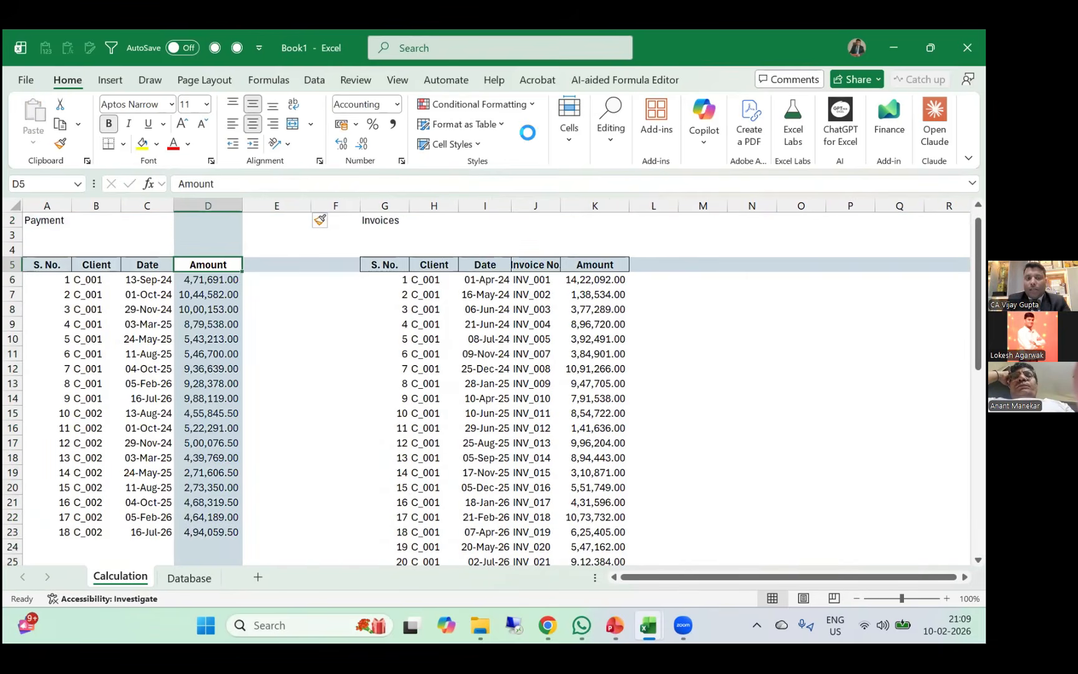
key(ctrl+c)
key(Right)
key(Return)
text(UID)
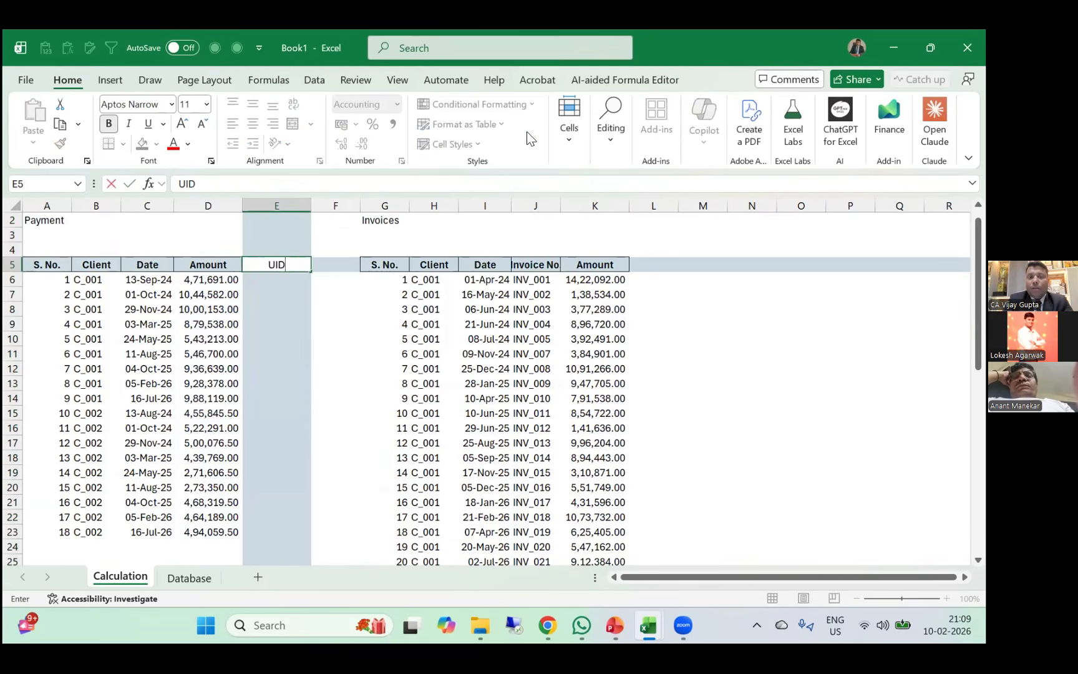
key(Return)
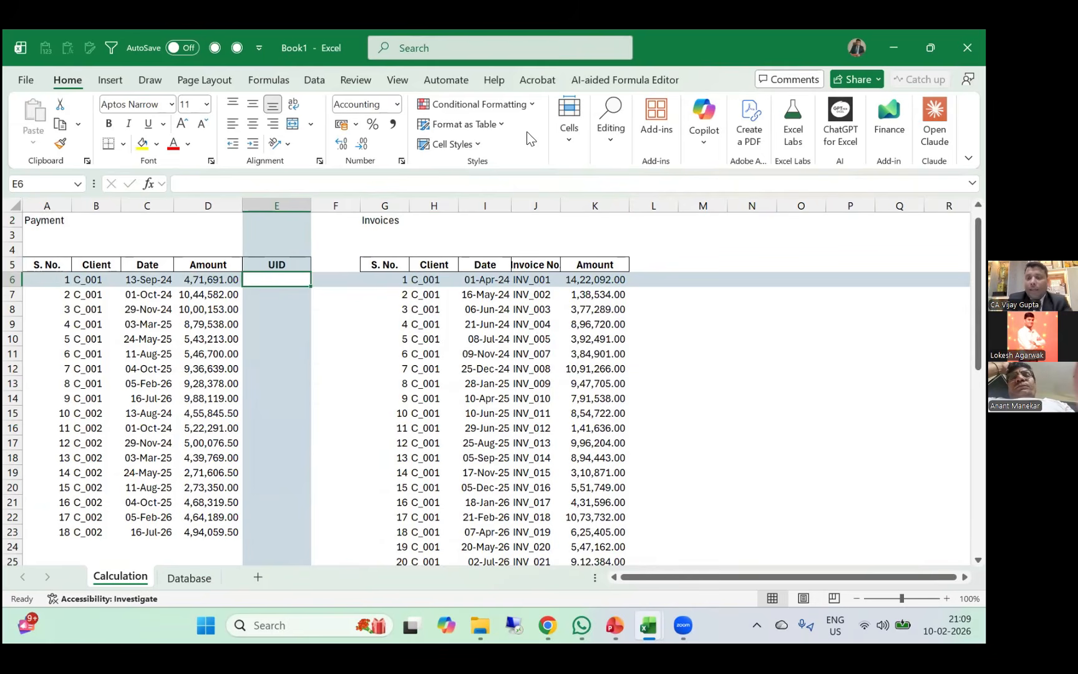
Examine the payment table's Client and S. No. columns as the parts for a unique ID.
text(=)
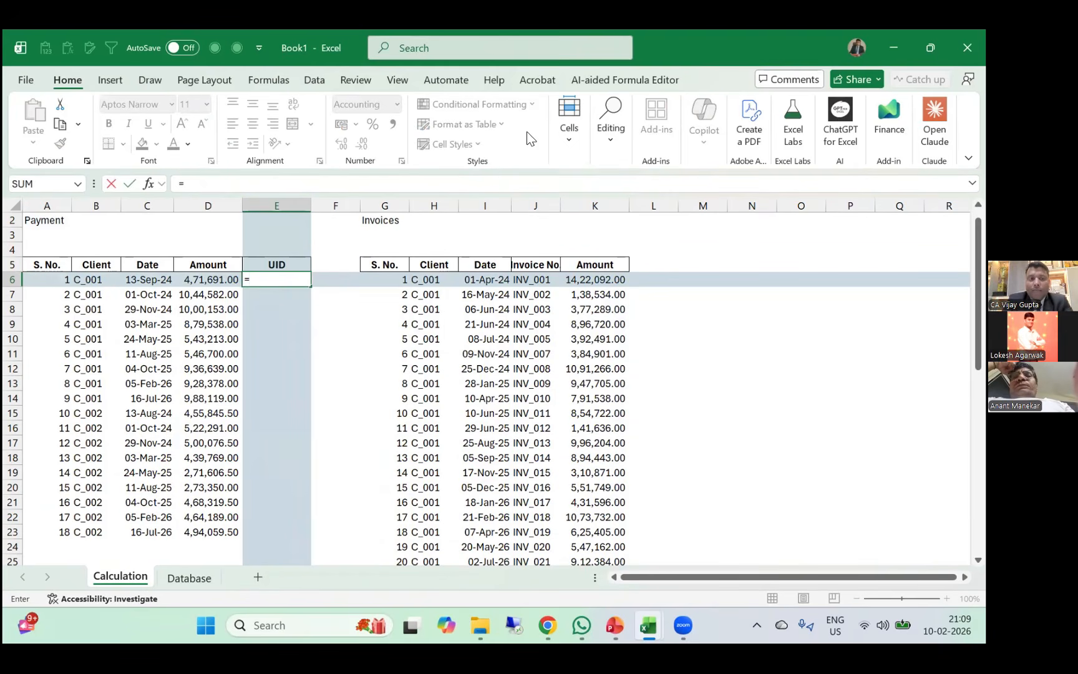
key(Escape)
key(Left)
key(Left)
key(Left)
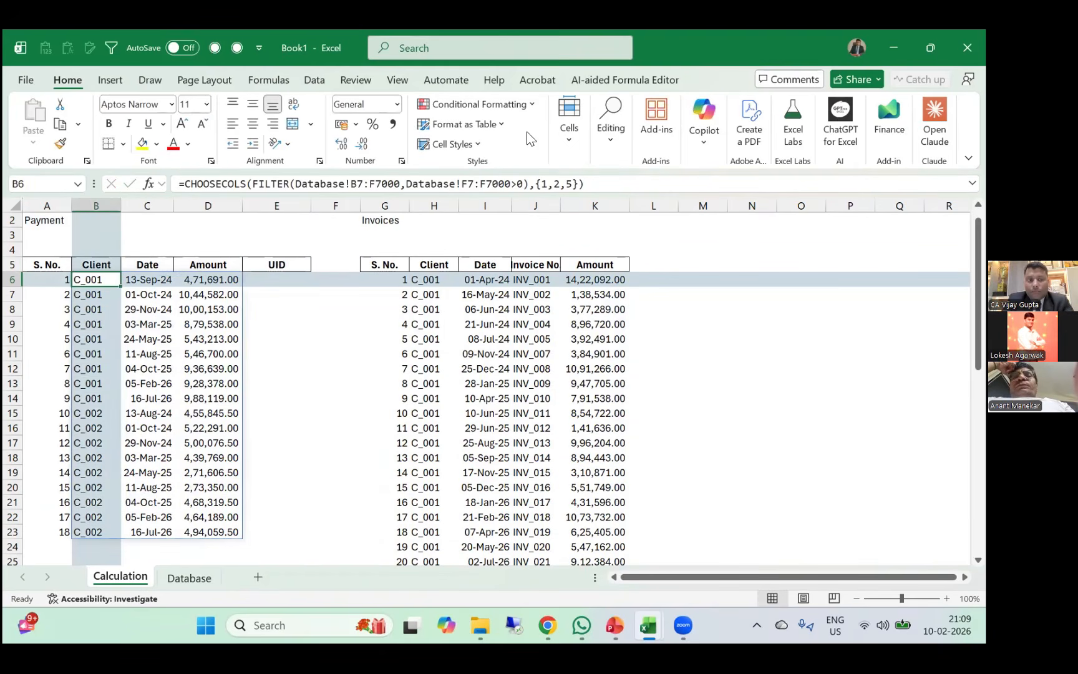
key(ctrl+shift+Down)
key(ctrl+shift+Down)
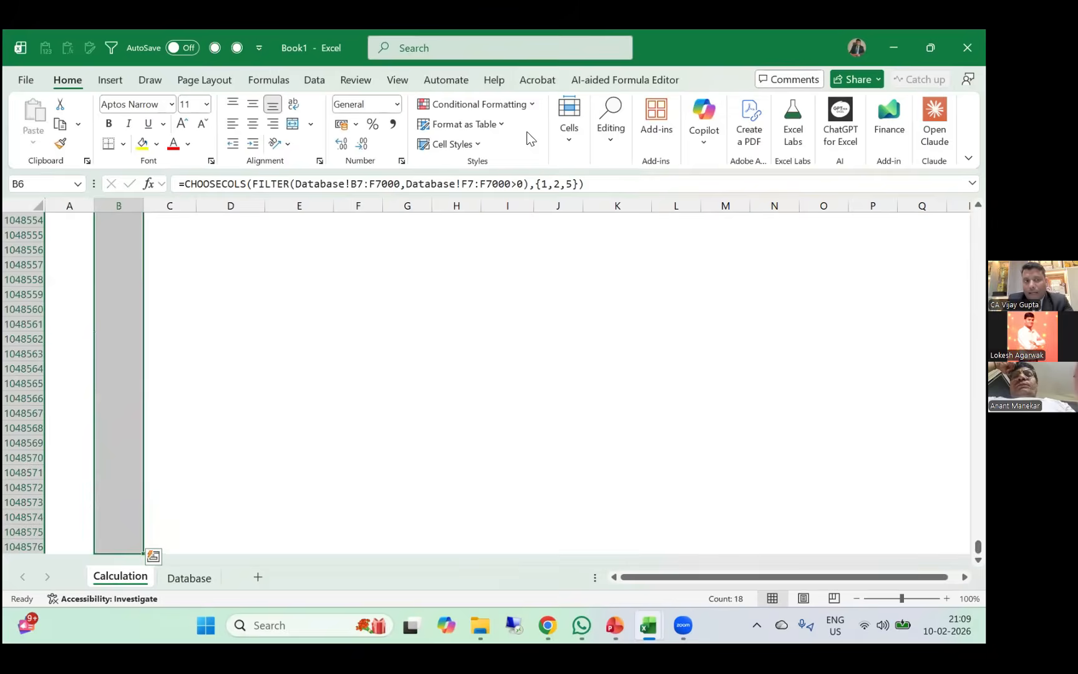
key(ctrl+shift+Up)
key(Left)
key(ctrl+shift+Down)
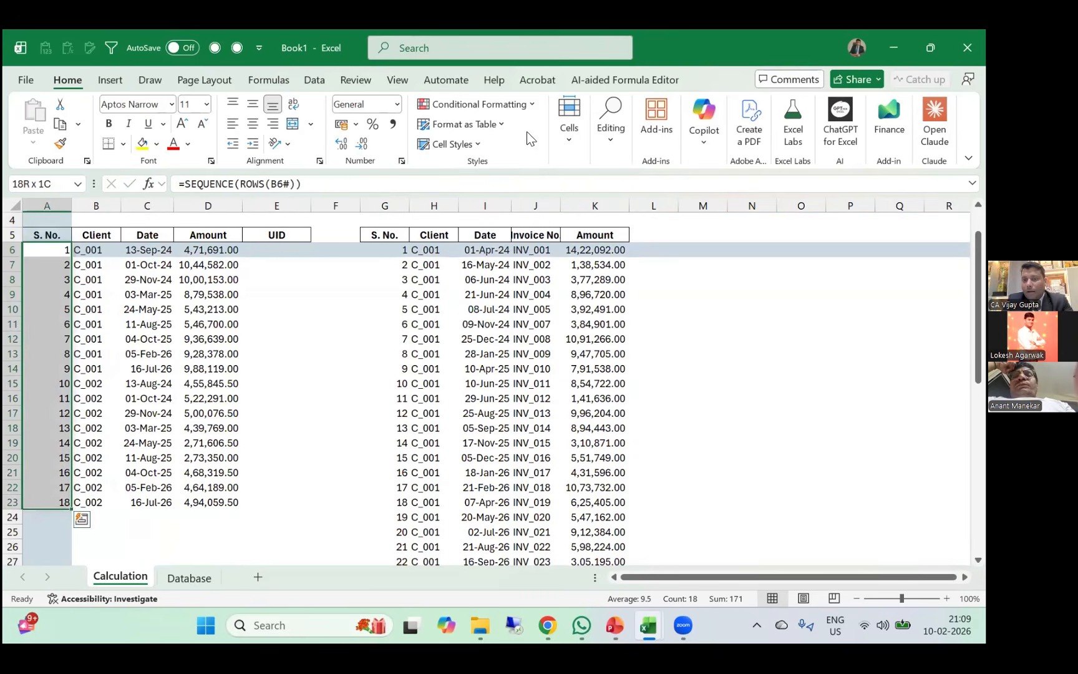
key(shift+Right)
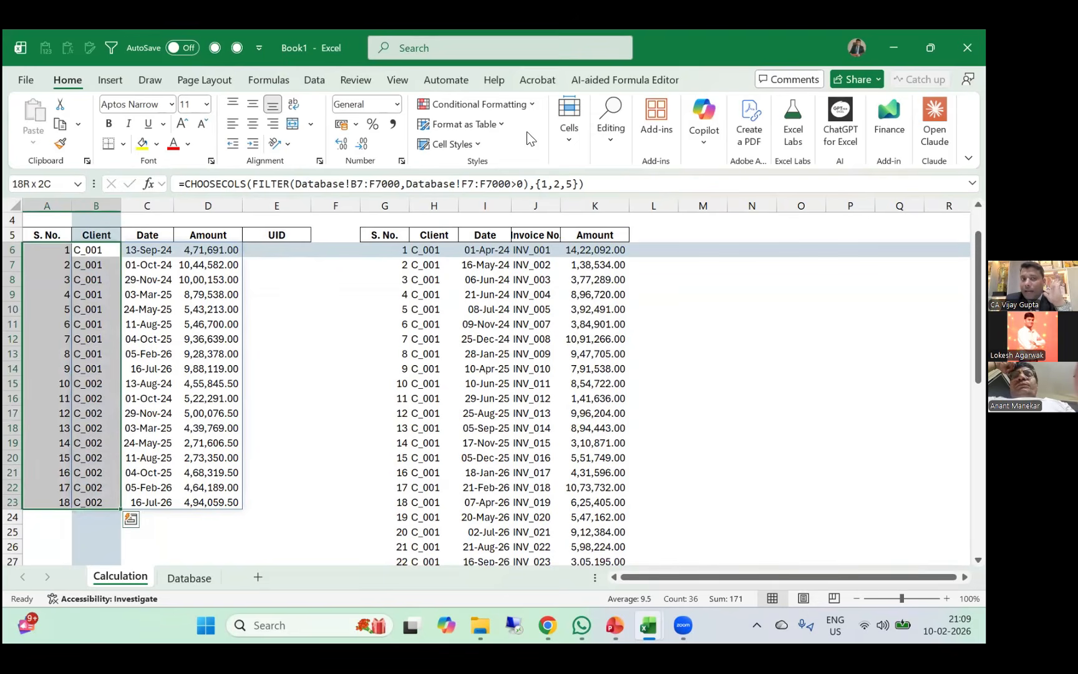
Enter =CHOOSECOLS(B6#,1) in E6 to spill the payment client codes under UID.
key(Right)
key(Right)
key(Right)
key(Right)
key(Right)
key(Left)
text(=c)
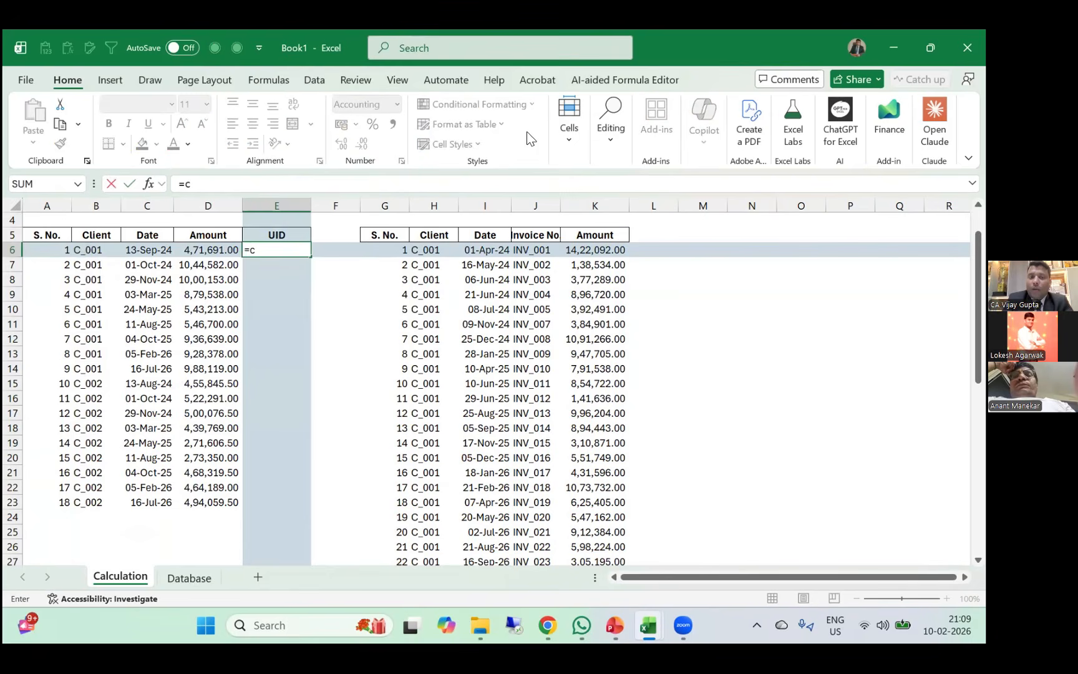
text(hoosecols()
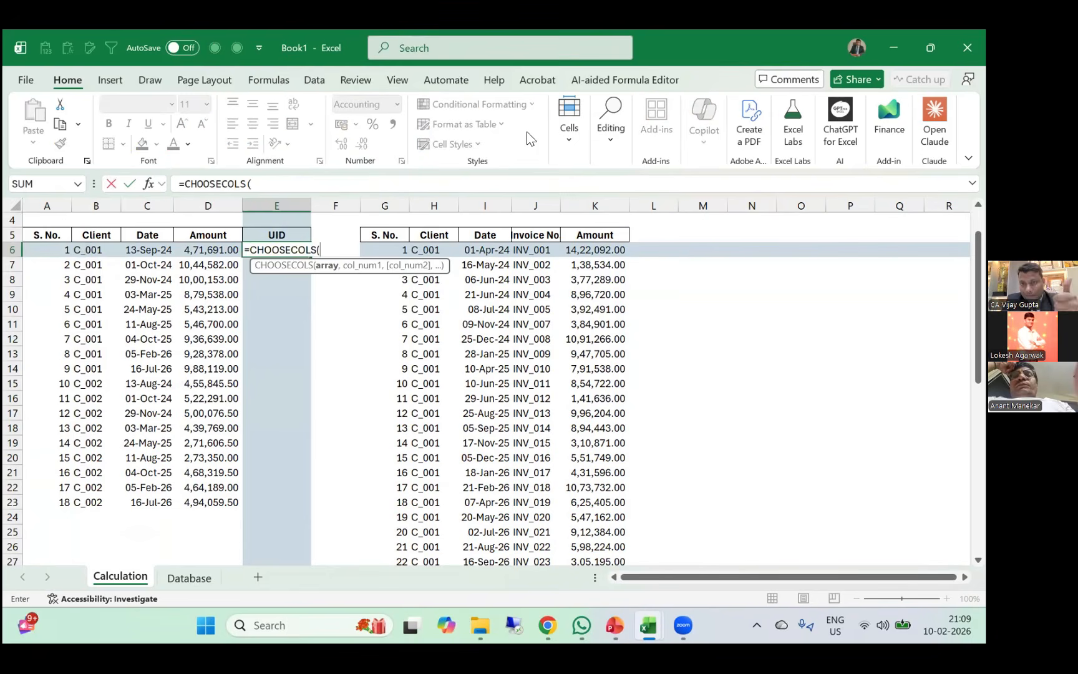
key(Left)
key(Left)
key(Left)
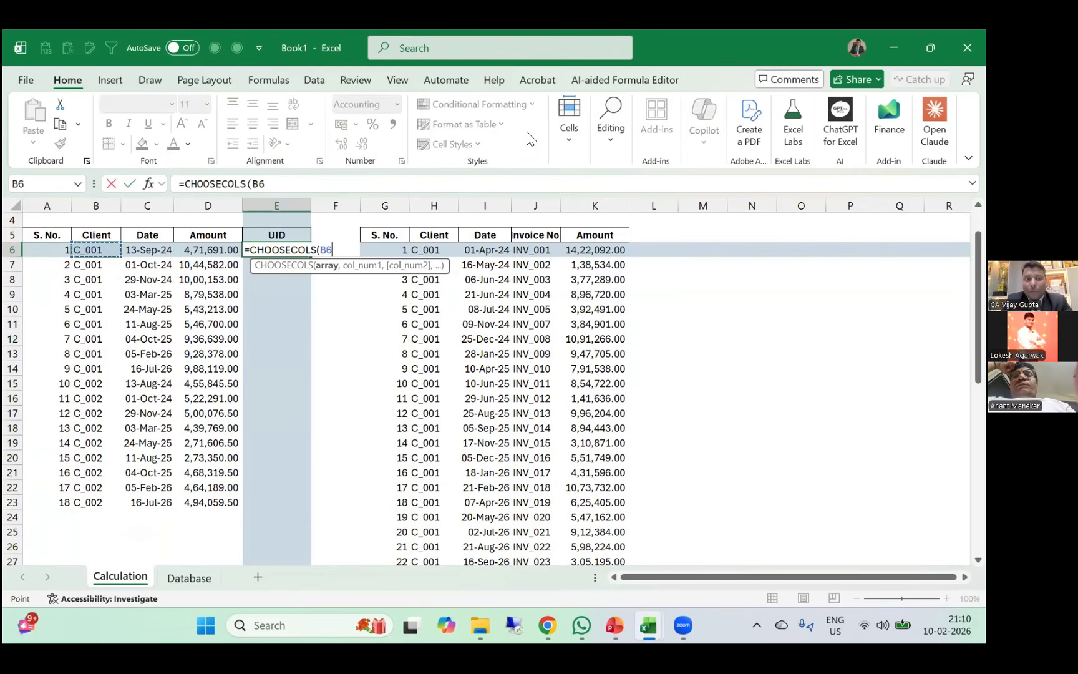
text(#,1)
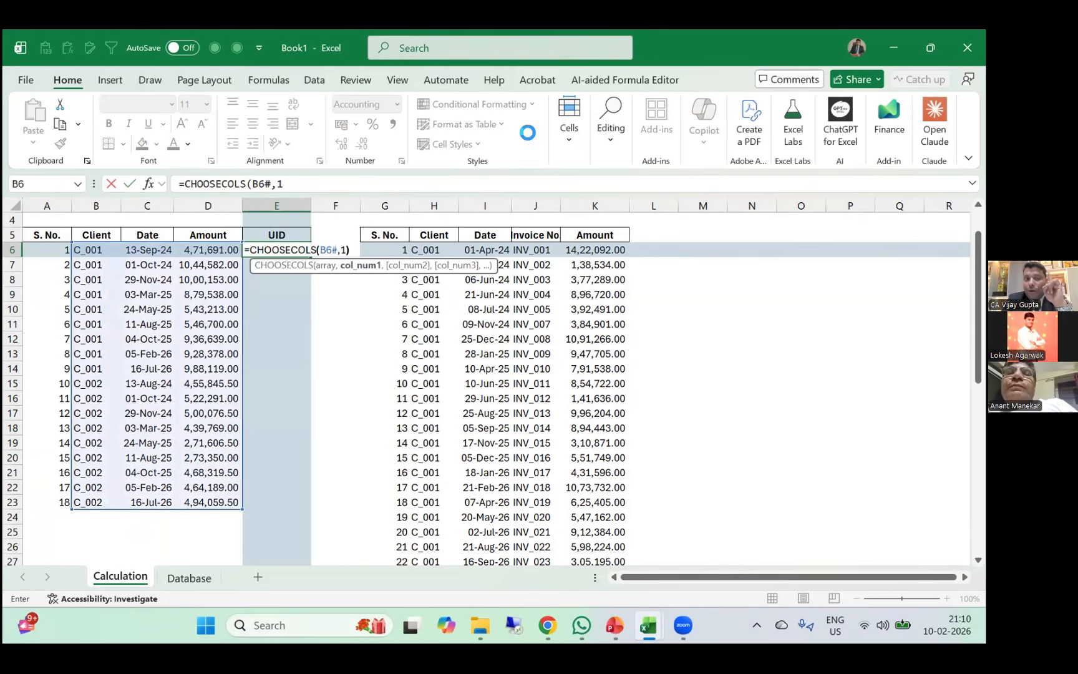
key(Return)
key(Up)
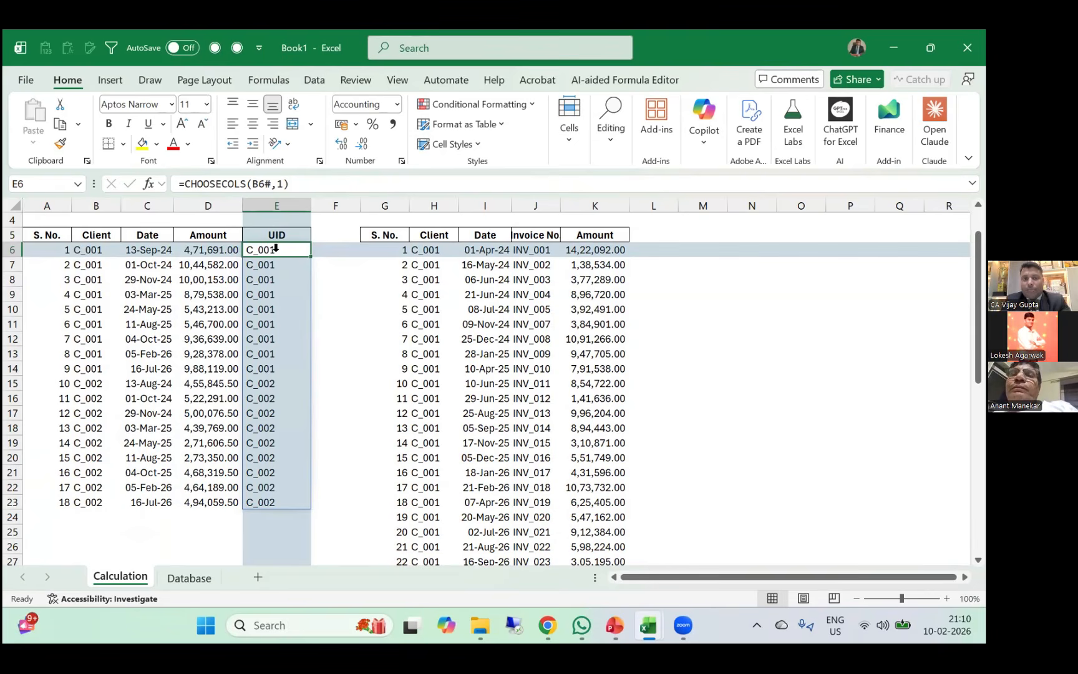
Extend the E6 formula to =CHOOSECOLS(B6#,1)&"_"&A6# so each UID joins client code and serial number.
click(343, 192)
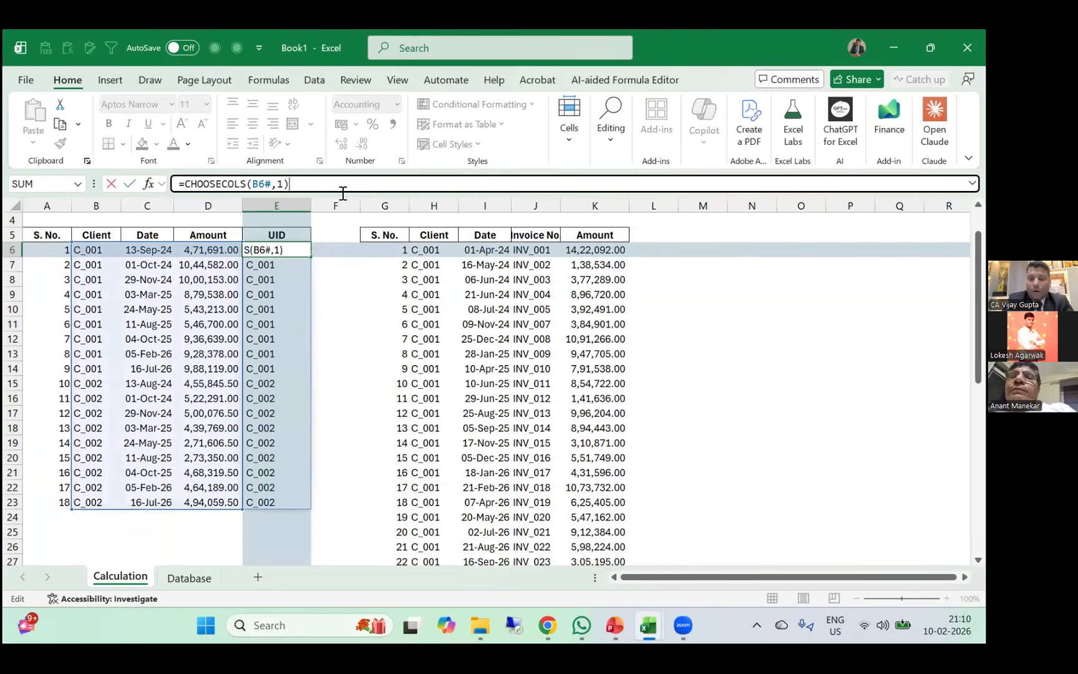
text(&"_)
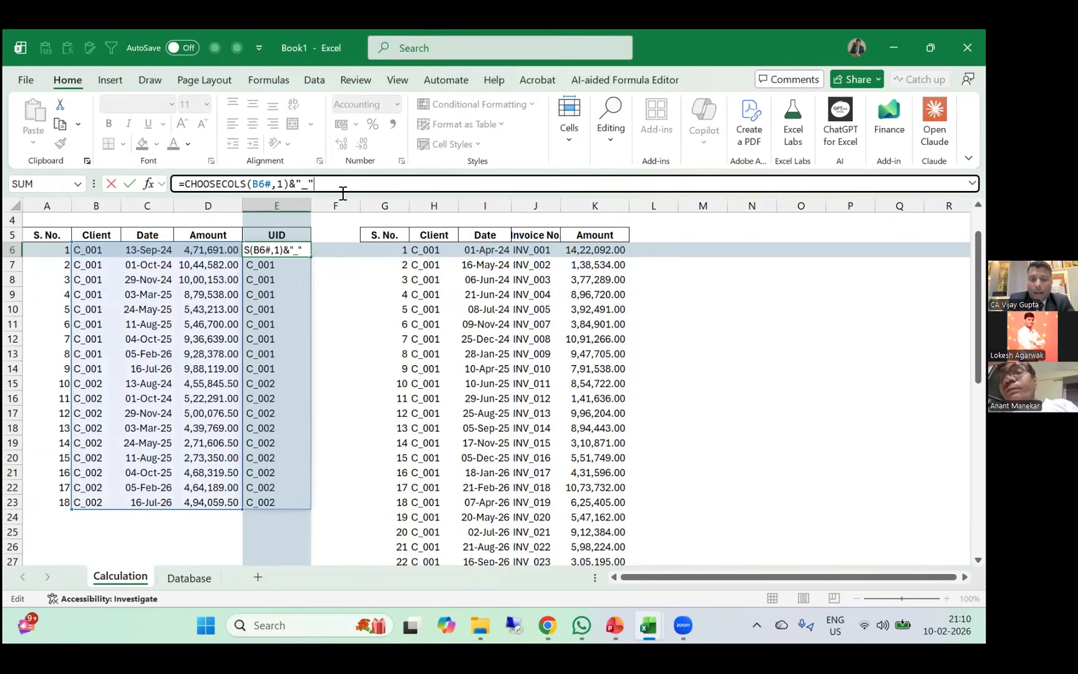
text("&)
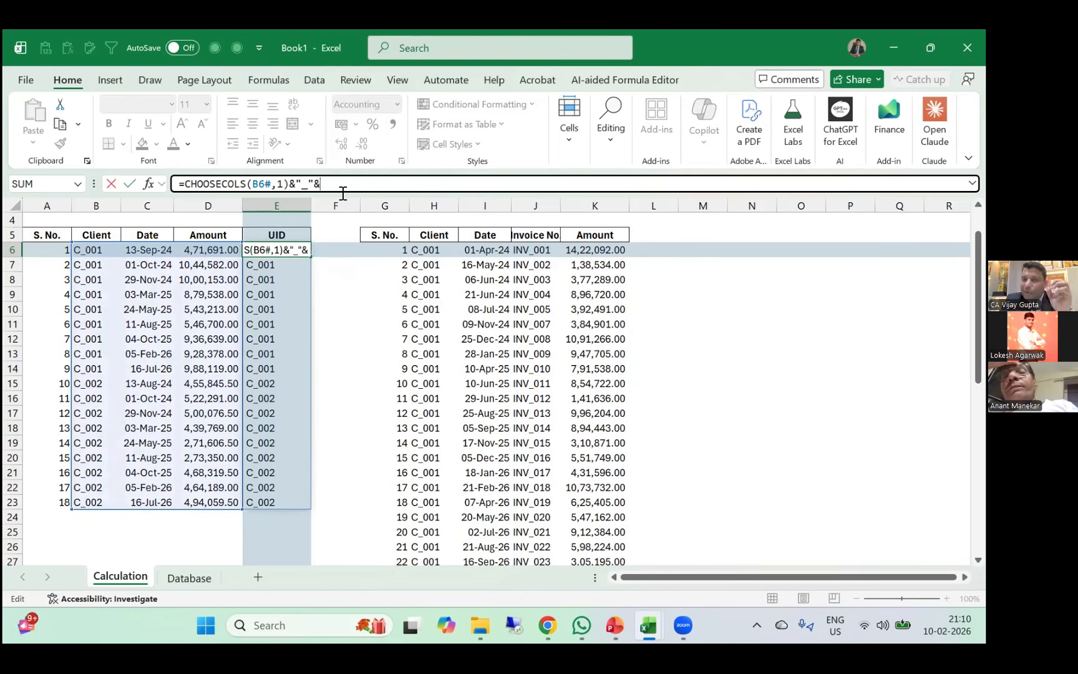
click(58, 261)
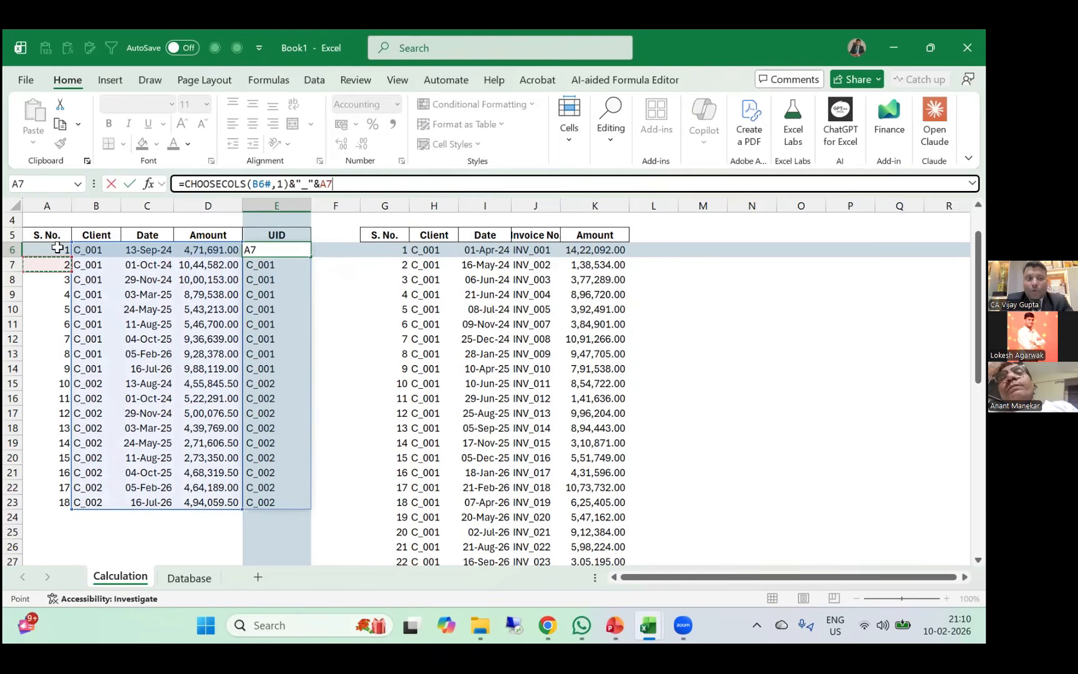
click(58, 248)
text(#)
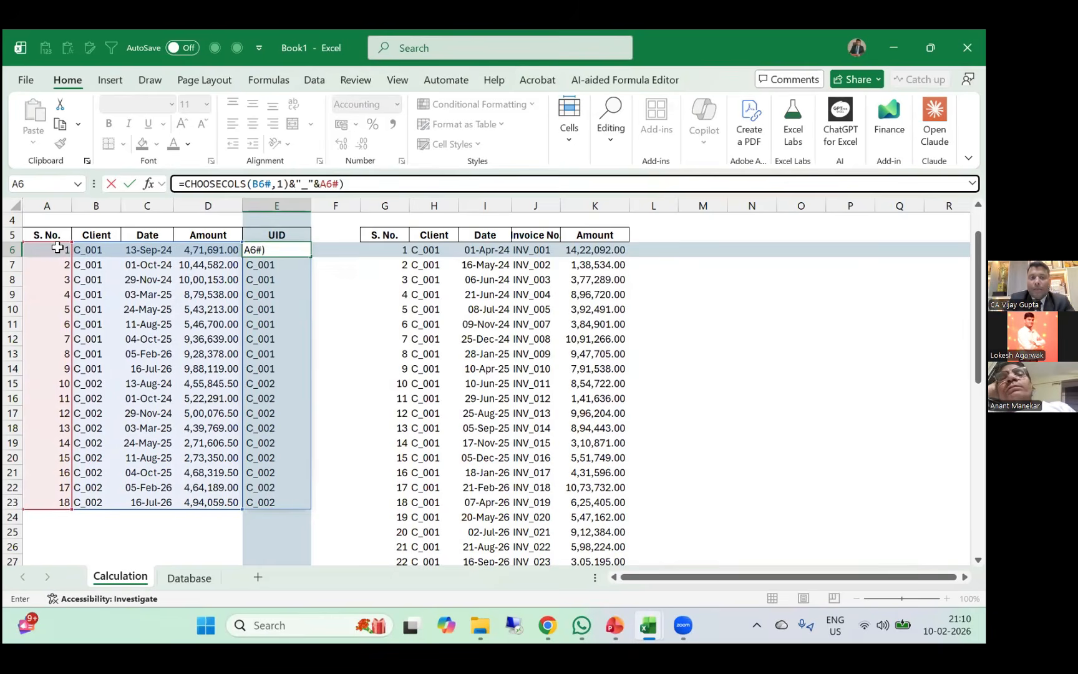
key(Return)
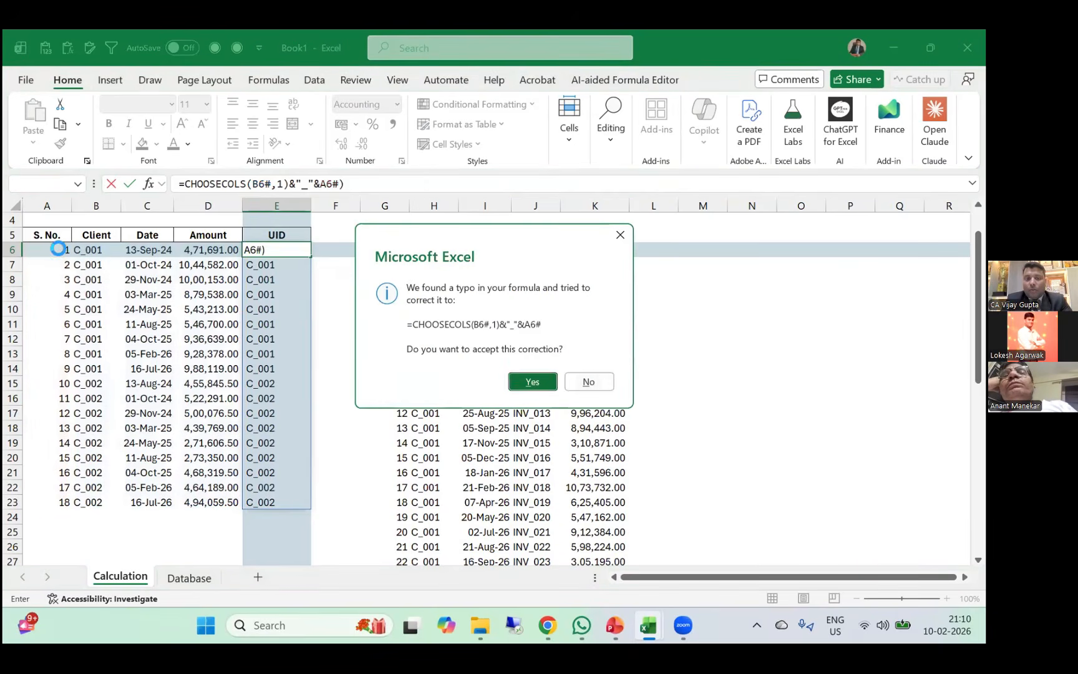
key(Return)
key(Up)
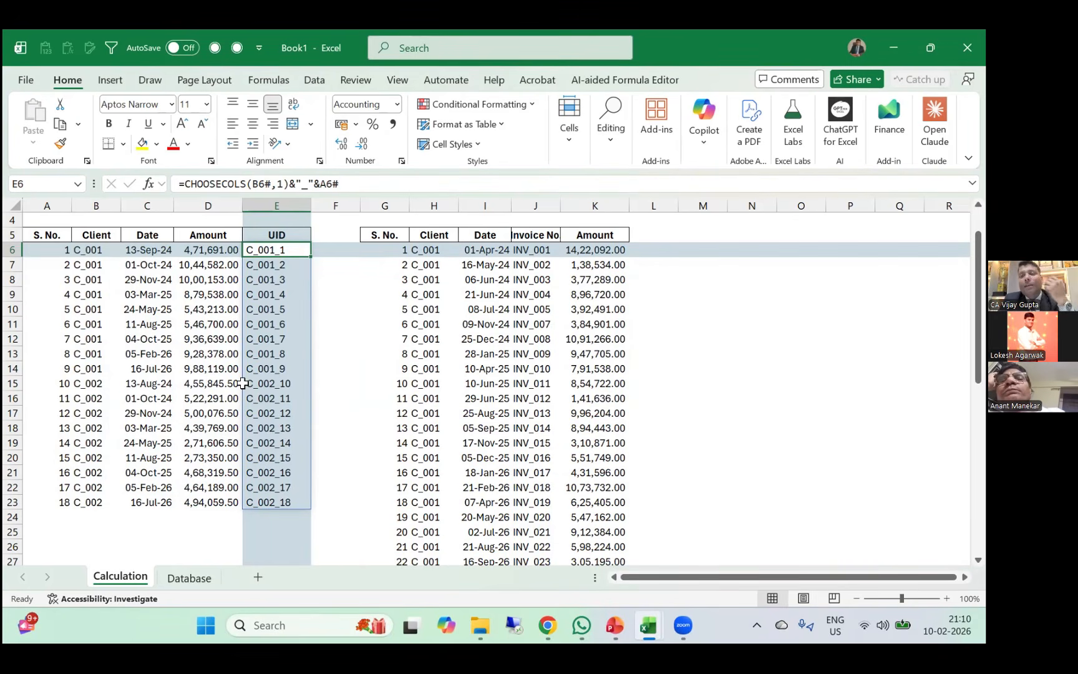
scroll(375, 350, up, 1)
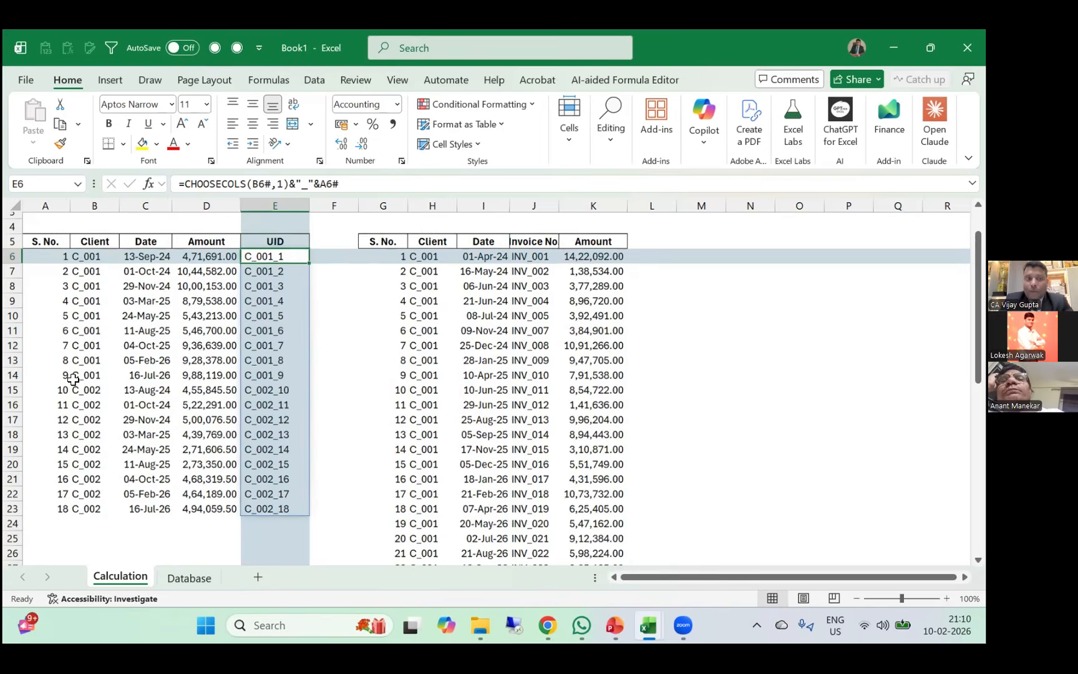
scroll(376, 236, right, 1)
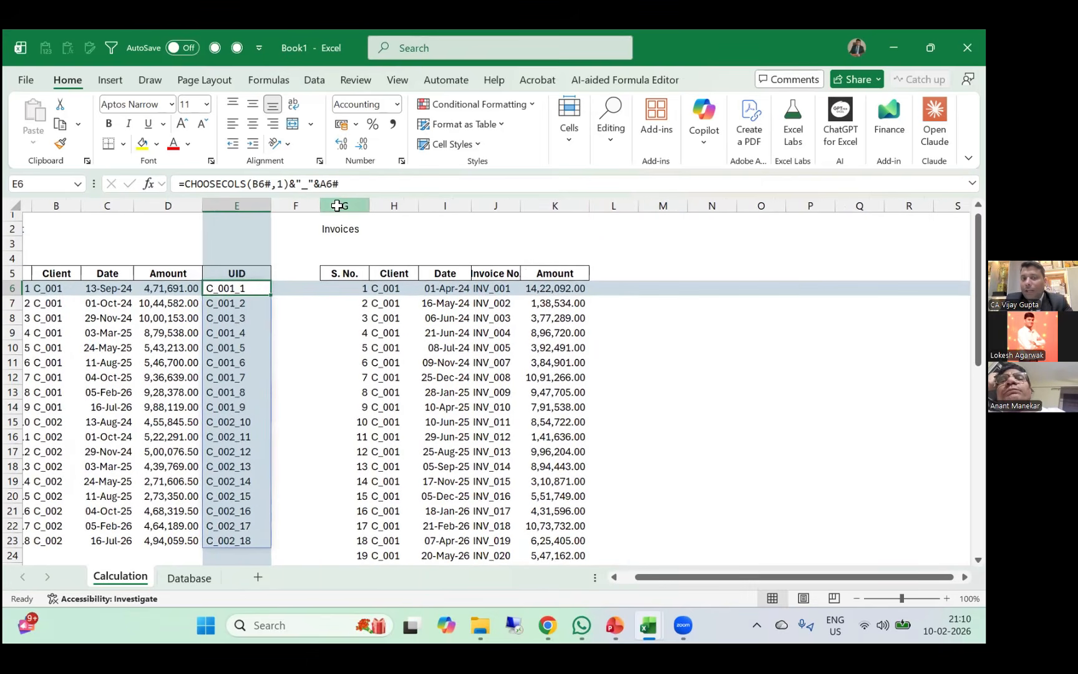
drag(337, 205, 565, 212)
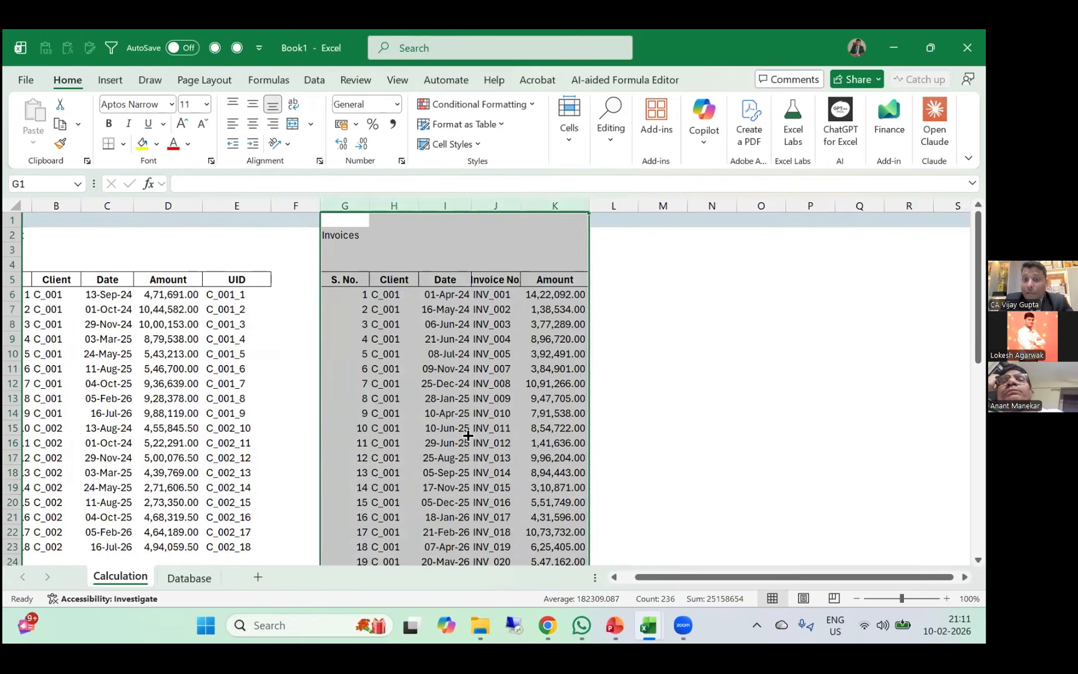
click(468, 432)
Enter =TRANSPOSE(A6#) in M5 to spread the payment serial numbers across row 5 beside the Invoices table.
scroll(645, 289, right, 3)
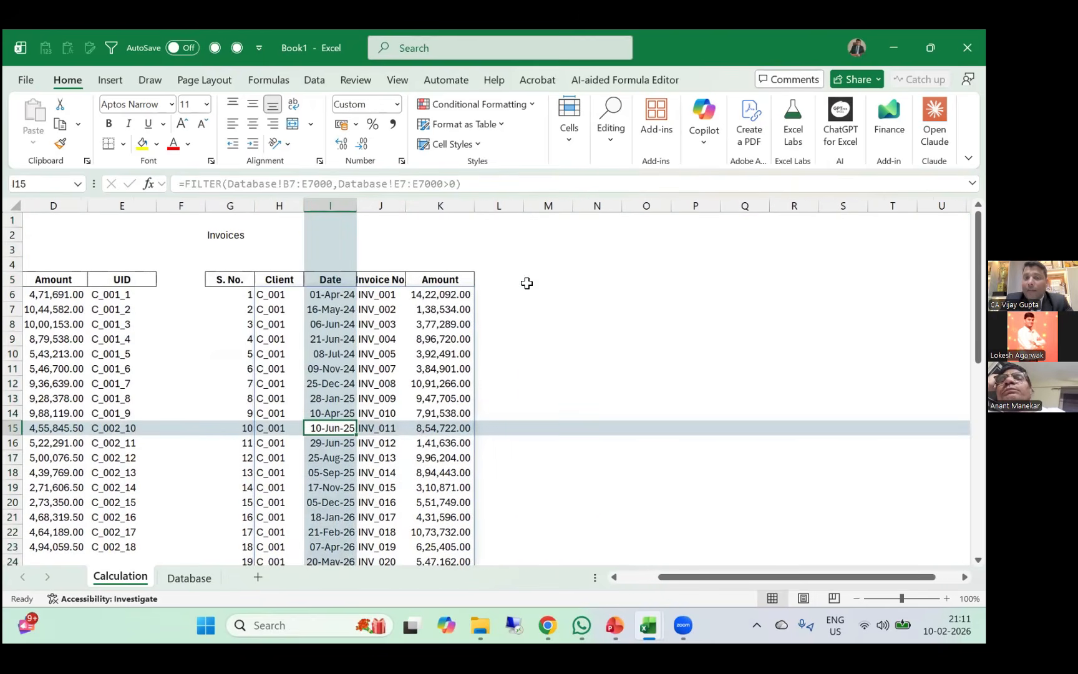
click(527, 283)
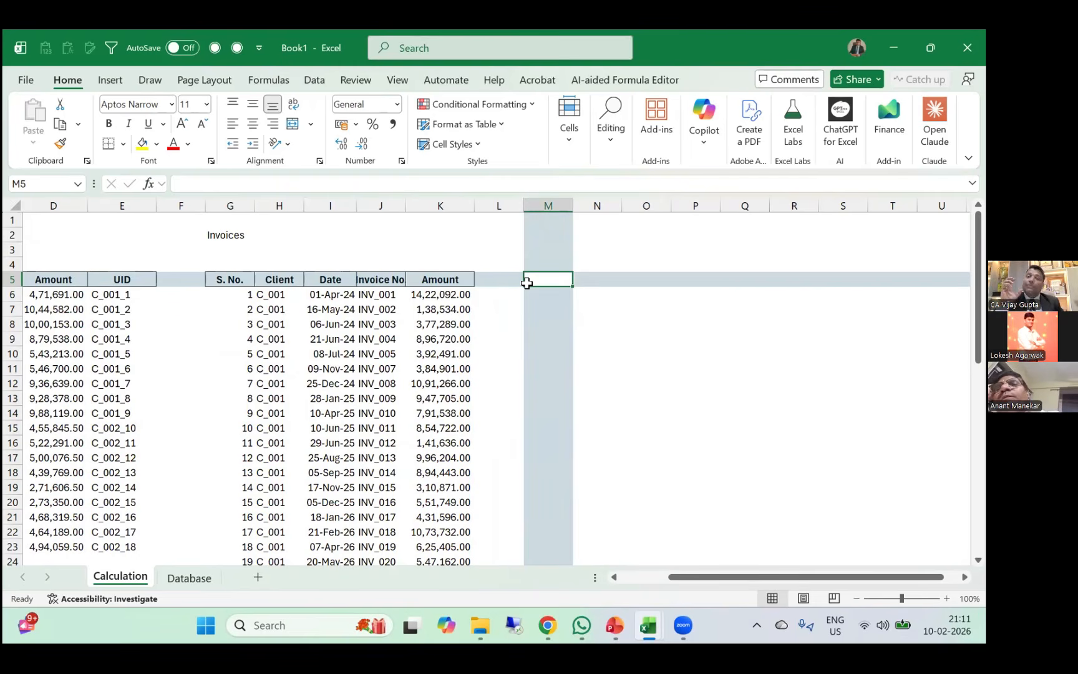
text(=)
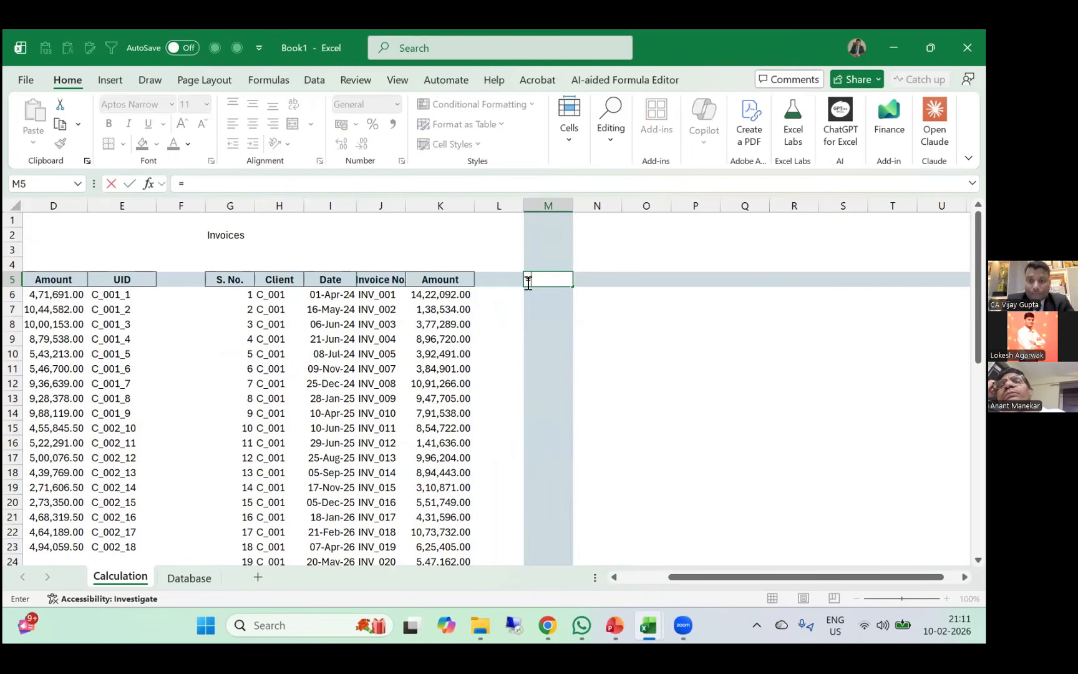
text(tran)
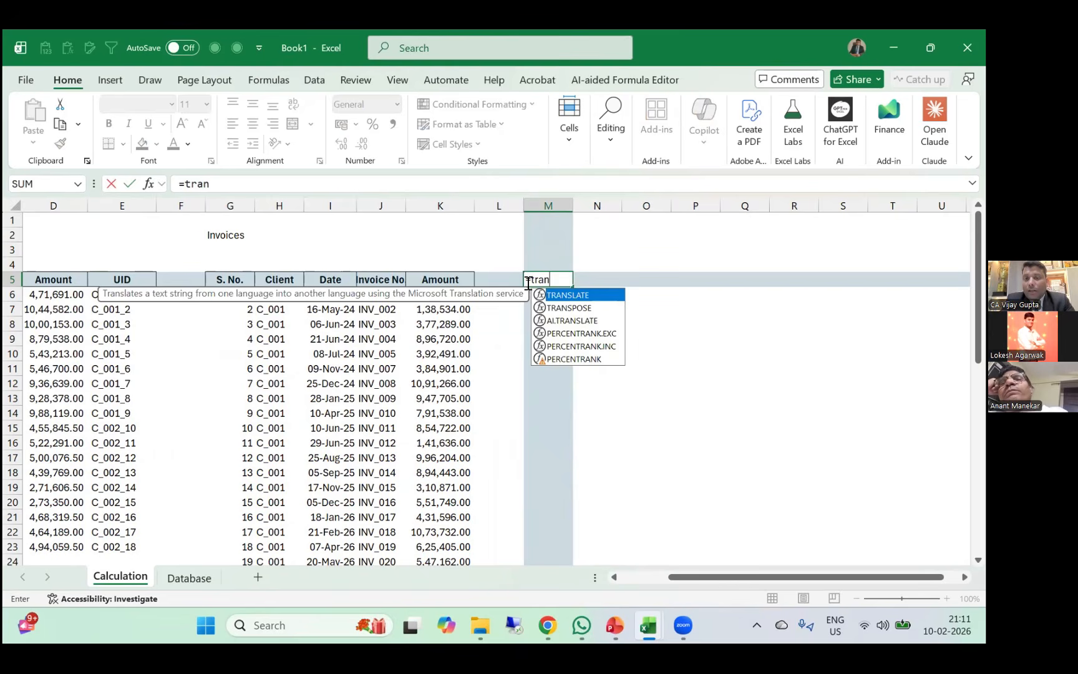
key(Down)
key(Tab)
key(ctrl+Left)
key(ctrl+Left)
key(ctrl+Left)
key(ctrl+Left)
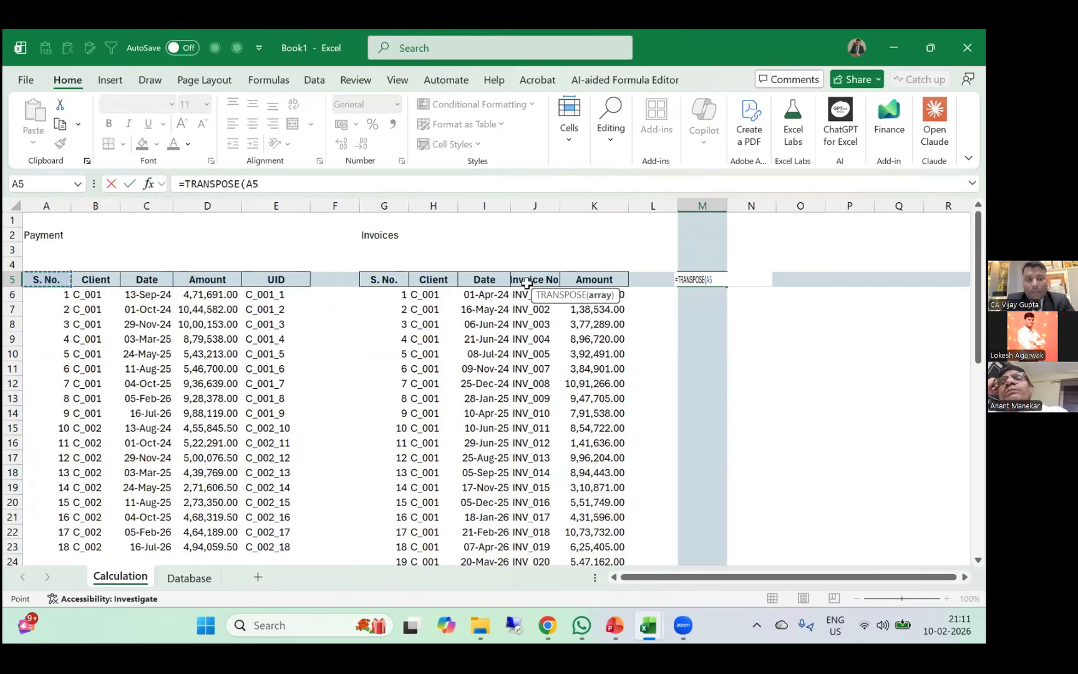
key(Down)
key(ctrl+shift+Down)
key(ctrl+Return)
Check the transposed payment serial numbers along row 5.
key(Right)
key(Right)
key(Right)
key(Right)
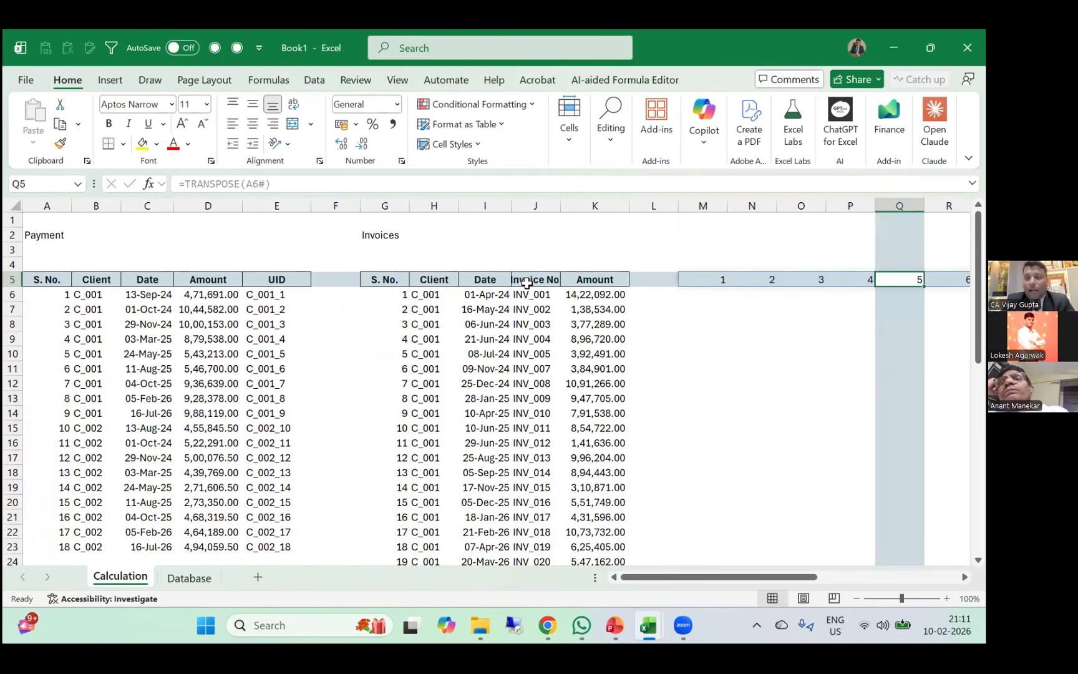
key(Right)
key(Right)
key(Right)
key(Right)
key(Right)
key(Right)
key(Right)
key(Right)
key(Right)
key(Right)
key(Right)
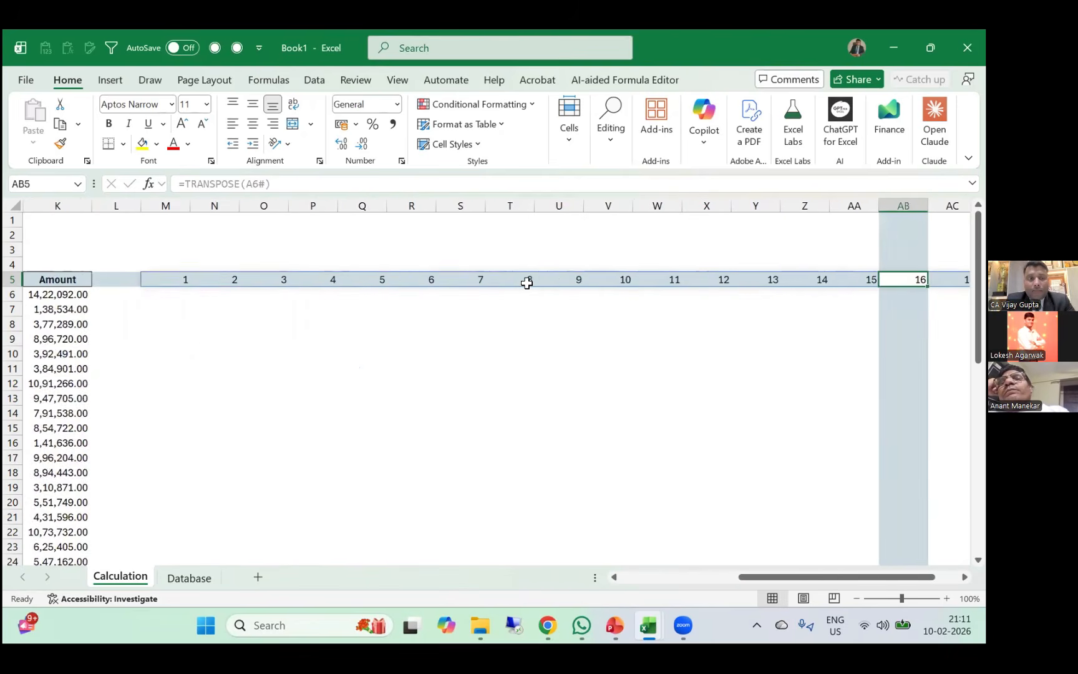
Examine the Invoice No column from its first to its last row, and return to the head of the Invoices table.
key(ctrl+Left)
key(ctrl+Left)
key(Left)
key(Left)
key(Left)
key(Down)
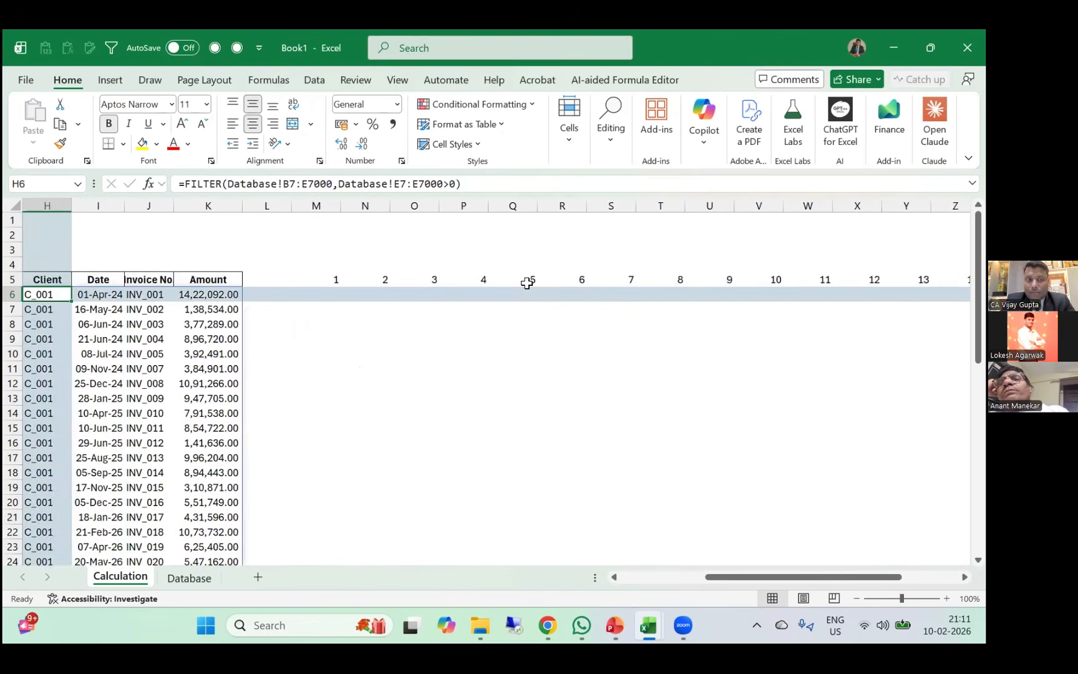
key(Left)
key(Right)
key(Right)
key(Right)
key(ctrl+shift+Down)
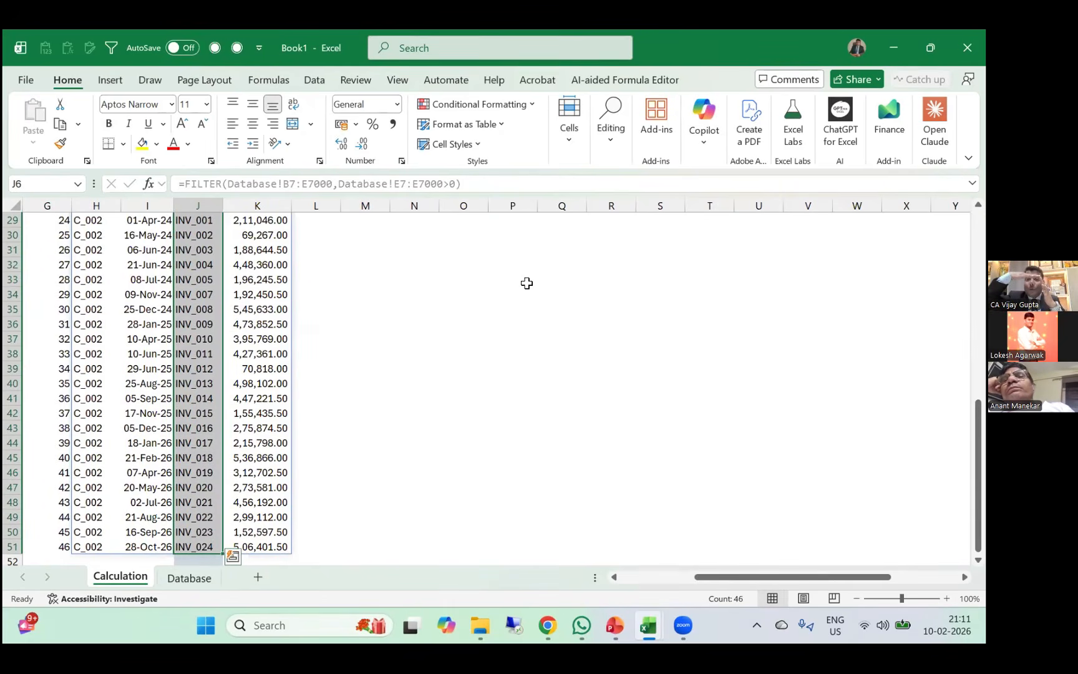
scroll(526, 283, up, 5)
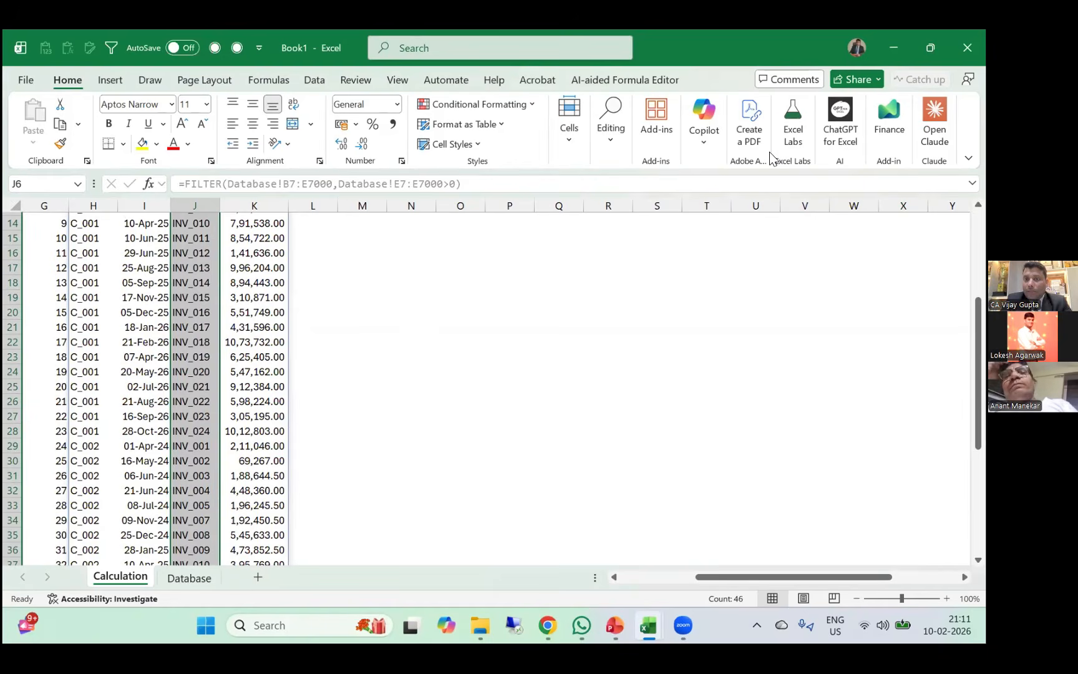
scroll(348, 404, up, 5)
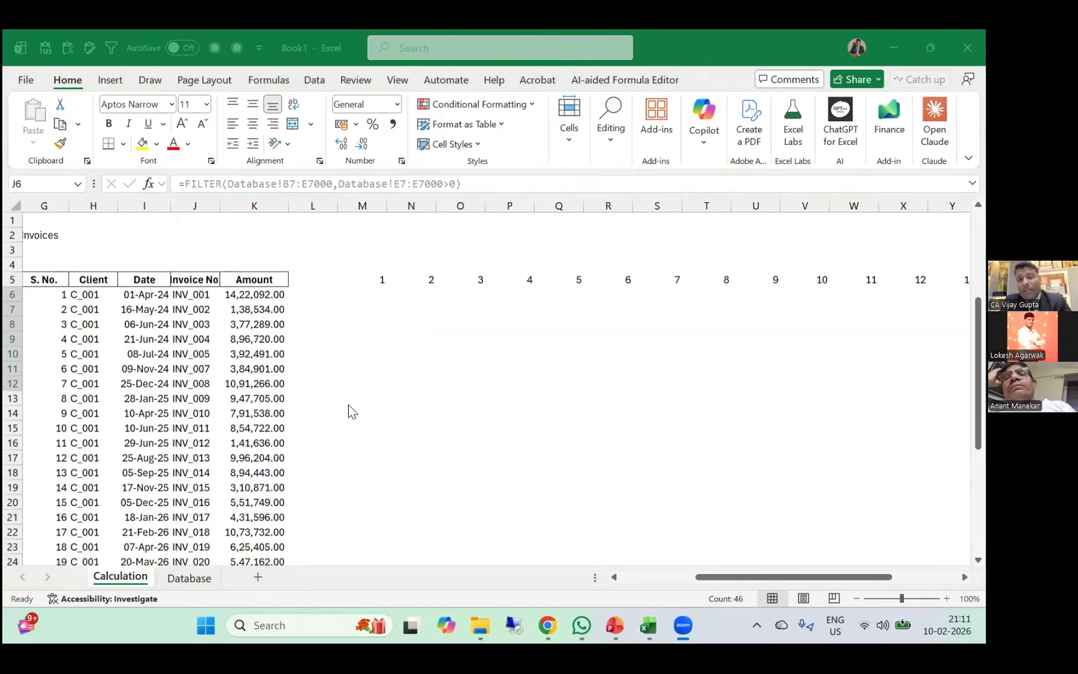
Review the payment UIDs, the Invoice No column and the transposed serial numbers along row 5 on the Calculation sheet.
scroll(348, 405, left, 3)
click(288, 296)
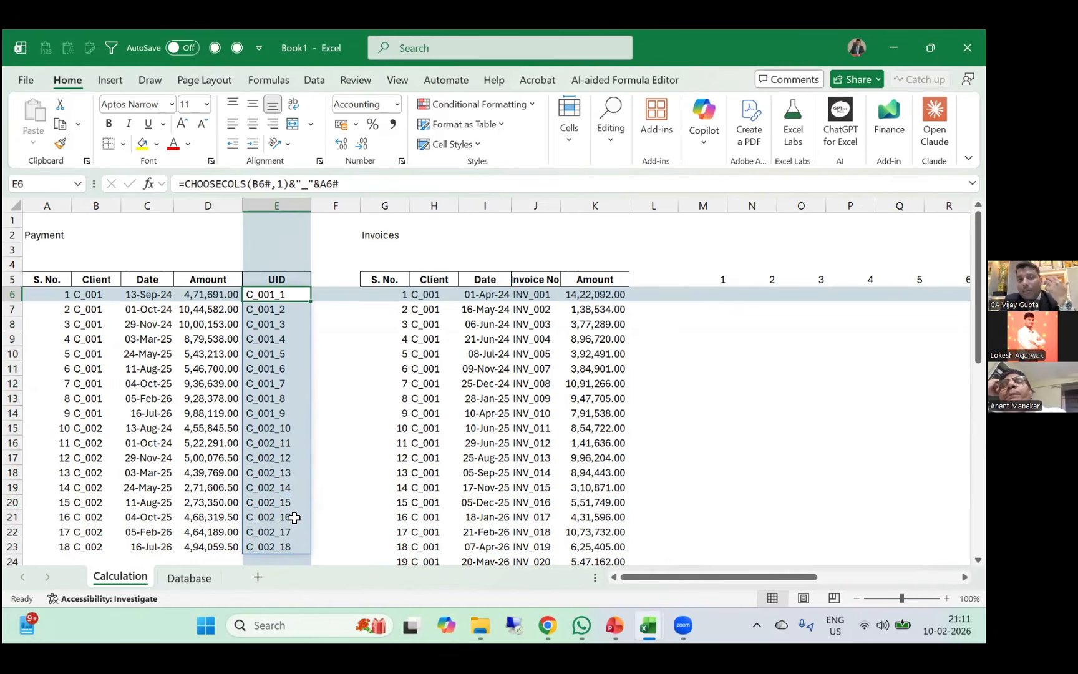
key(Down)
key(Up)
key(Down)
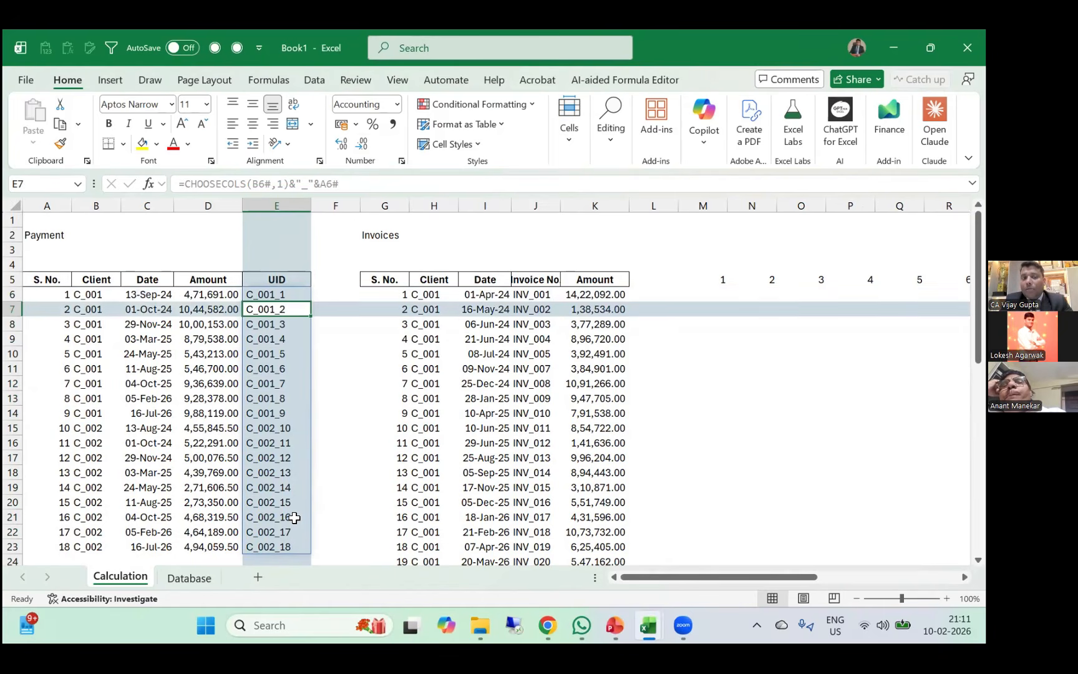
key(ctrl+shift+Down)
key(Up)
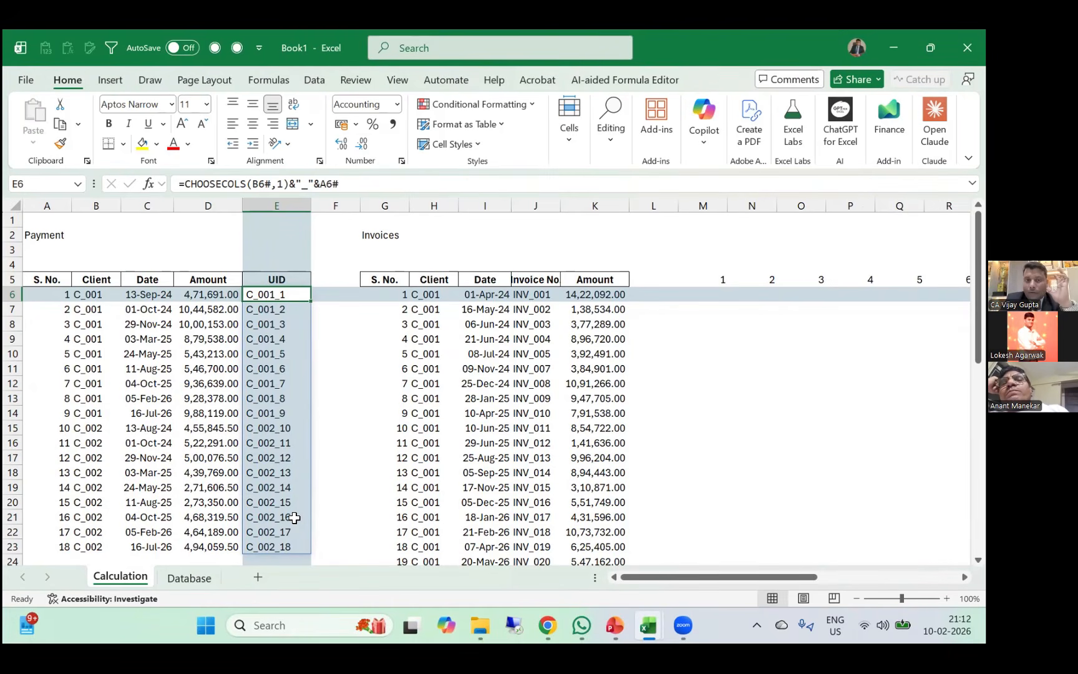
scroll(294, 517, right, 5)
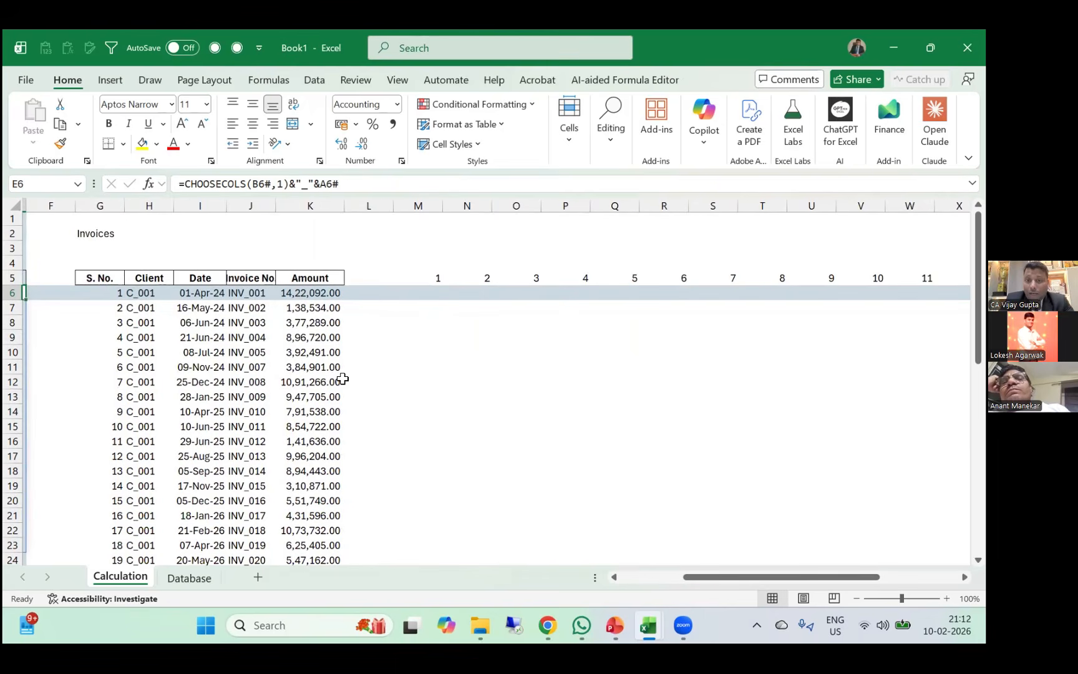
drag(245, 292, 235, 531)
drag(429, 280, 858, 288)
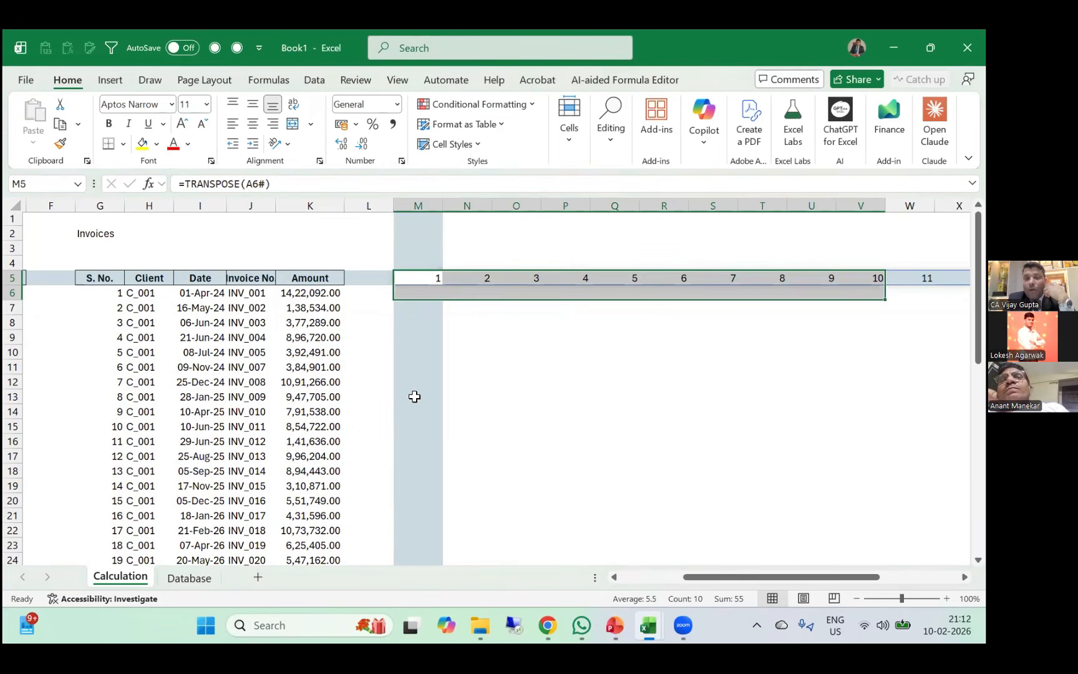
click(552, 288)
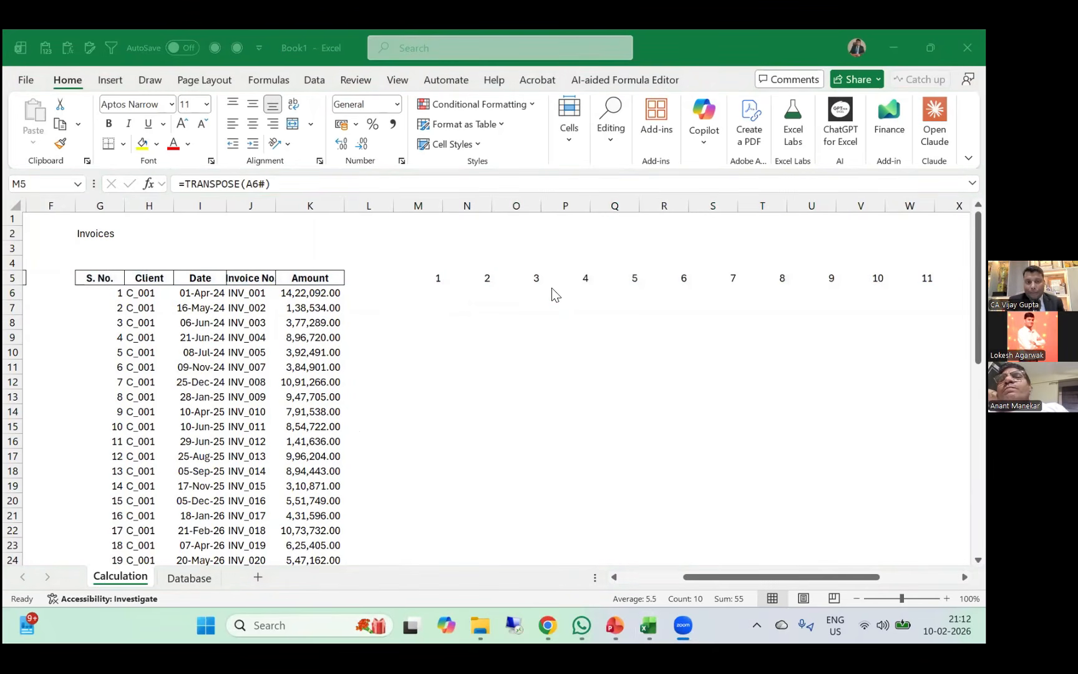
scroll(551, 287, left, 3)
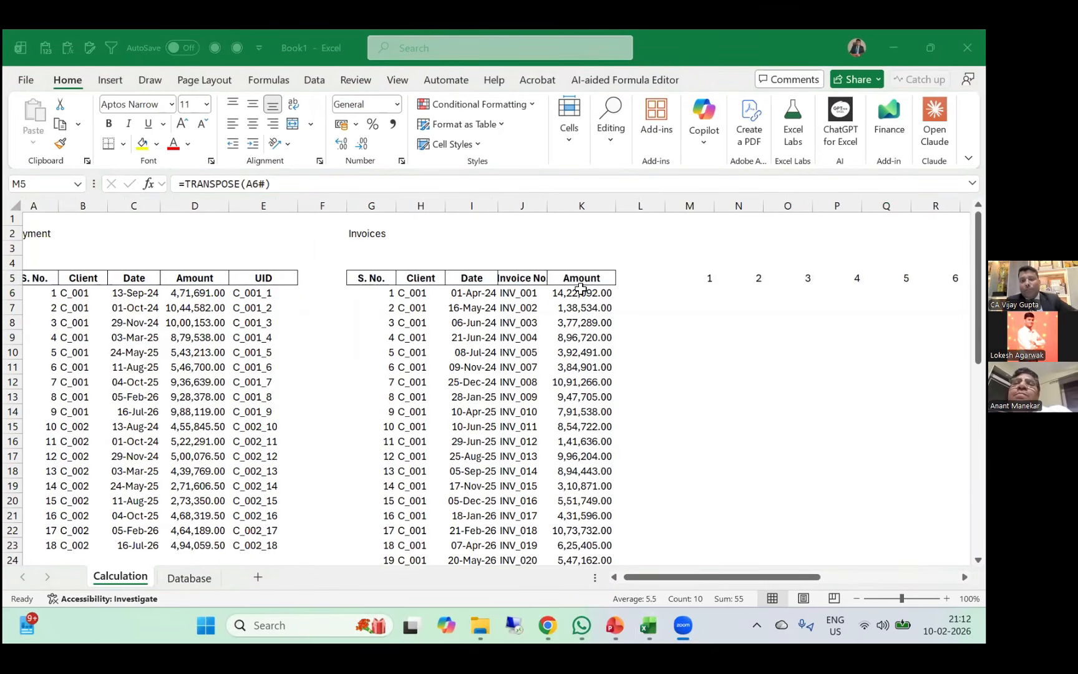
Change the INV_001 debit in E7 of the Database sheet to 422092 and check the Invoices table on the Calculation sheet.
click(573, 293)
click(571, 293)
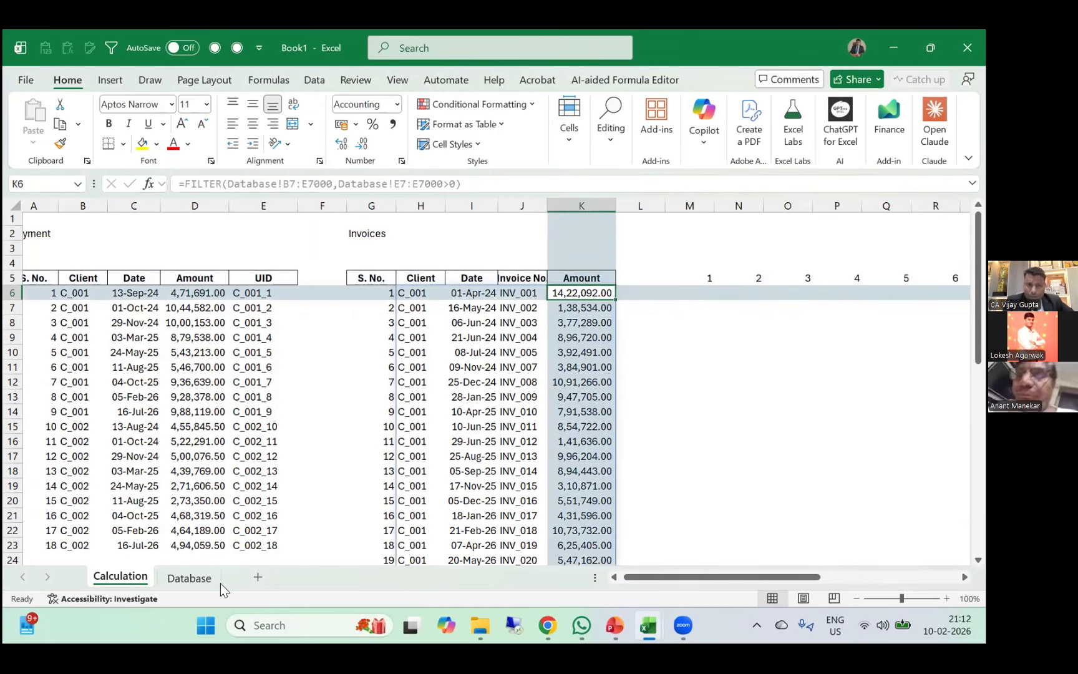
click(201, 580)
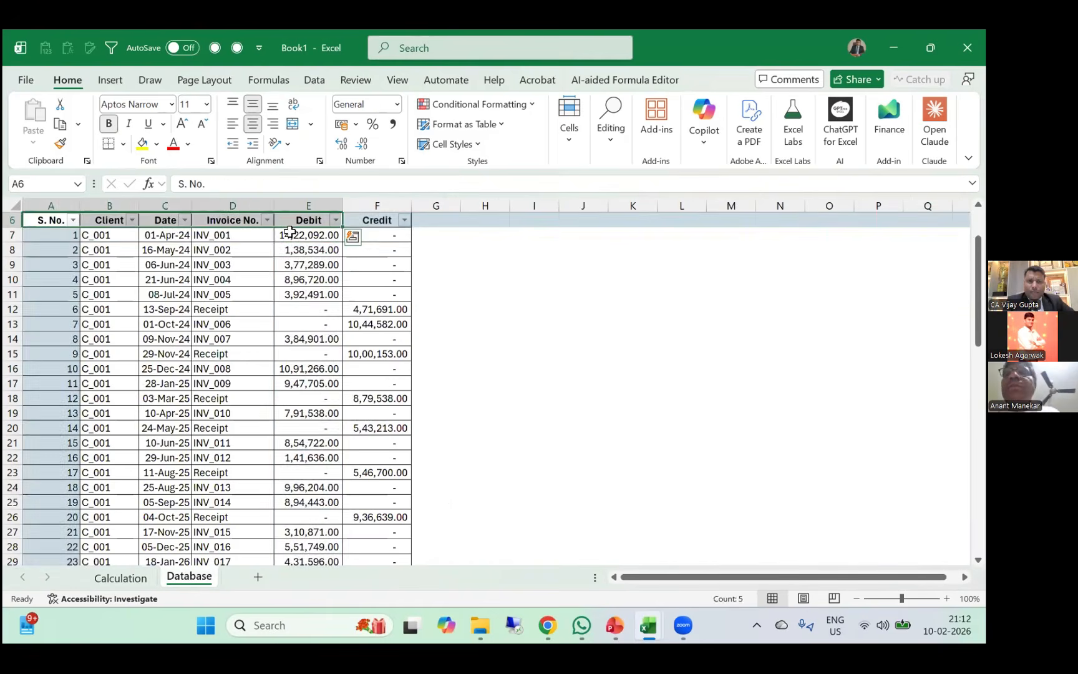
click(285, 234)
click(185, 188)
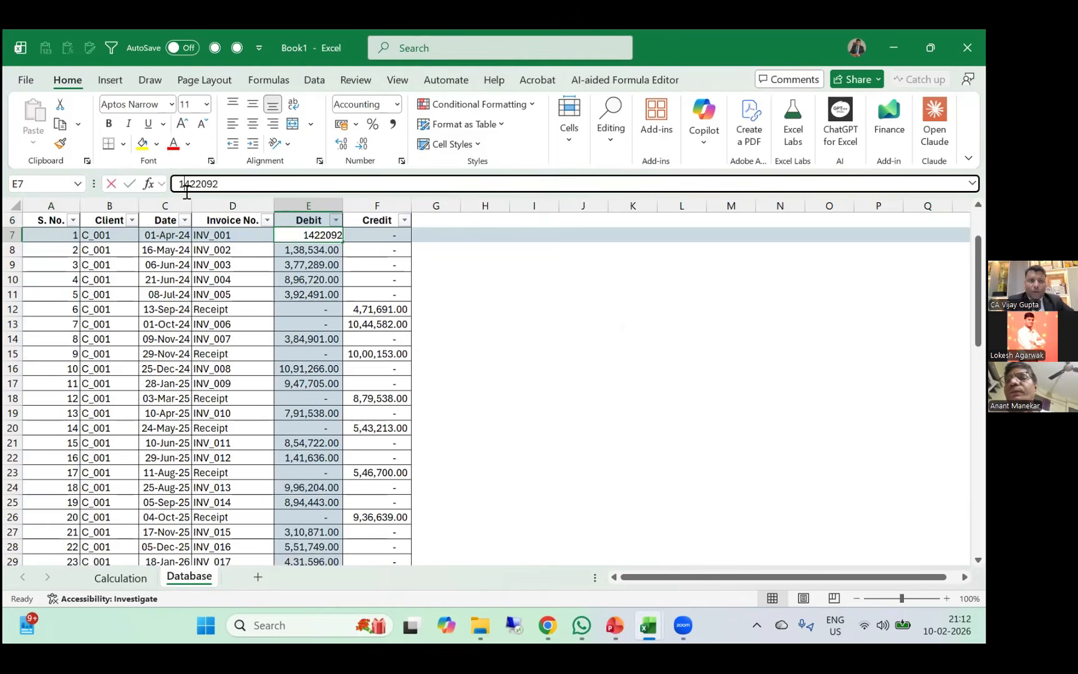
key(BackSpace)
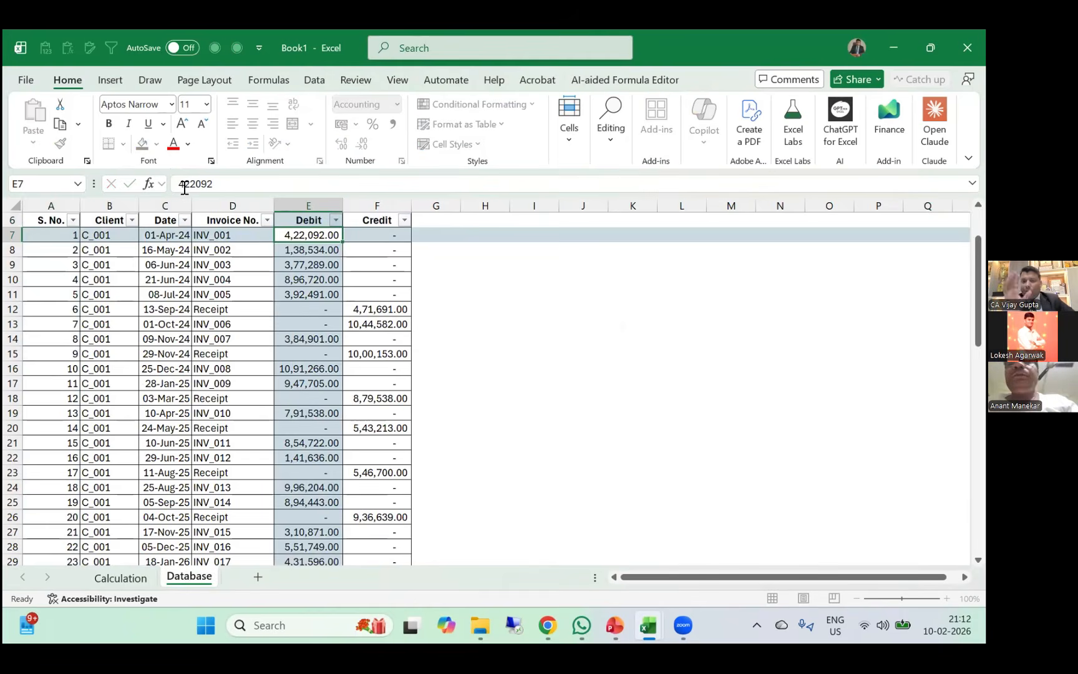
key(Return)
click(120, 578)
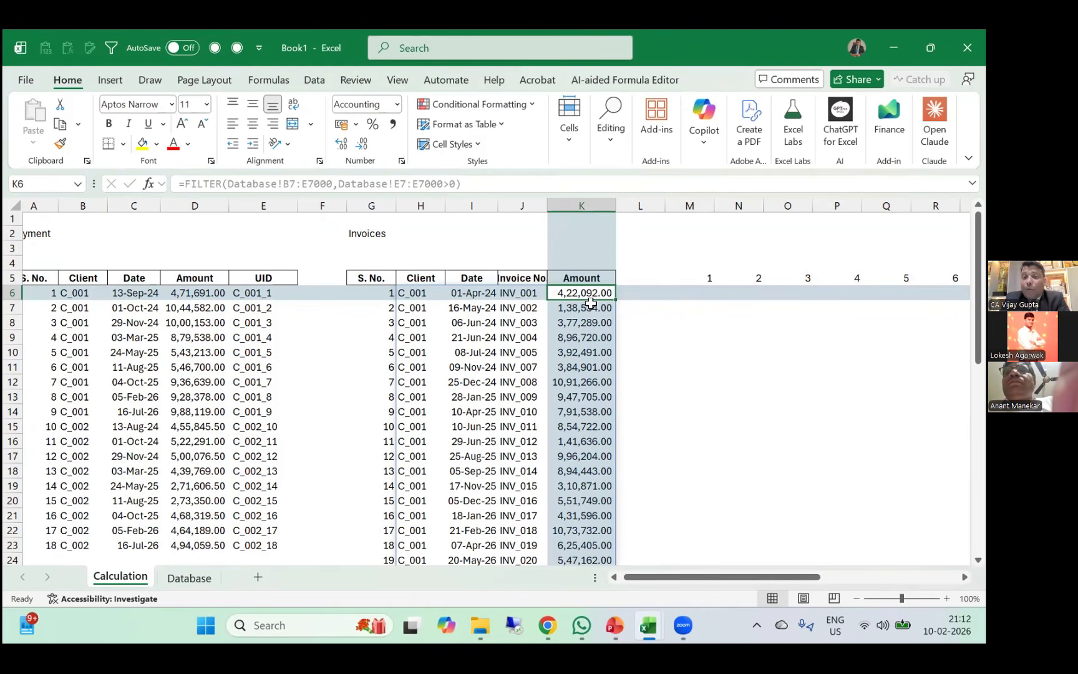
scroll(590, 303, right, 3)
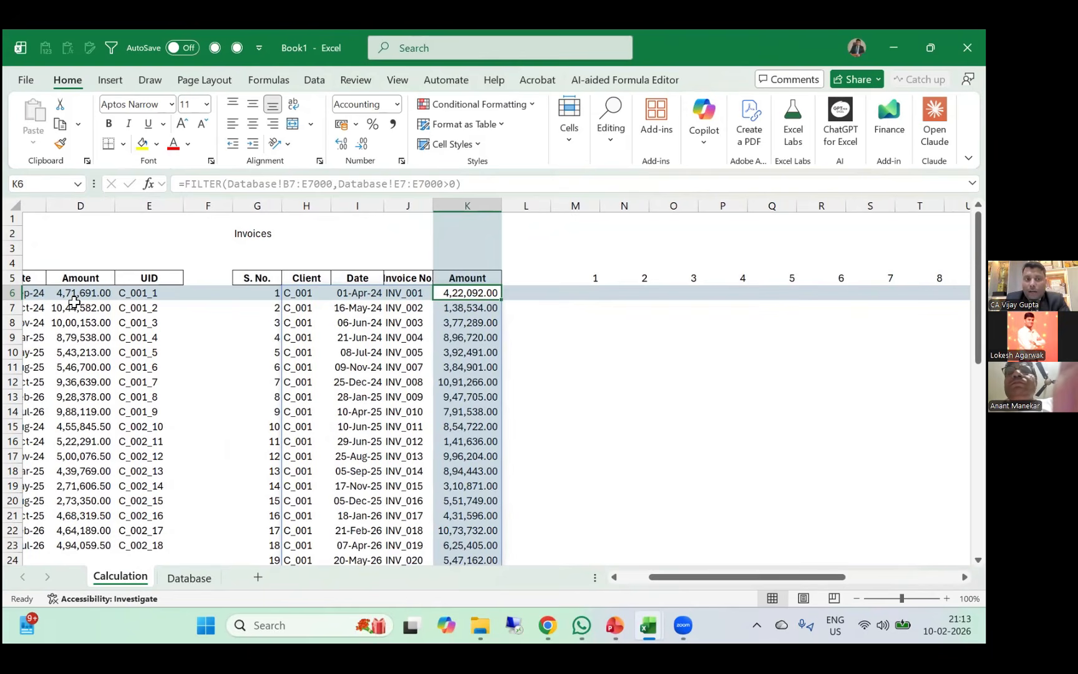
key(ctrl+Page_Down)
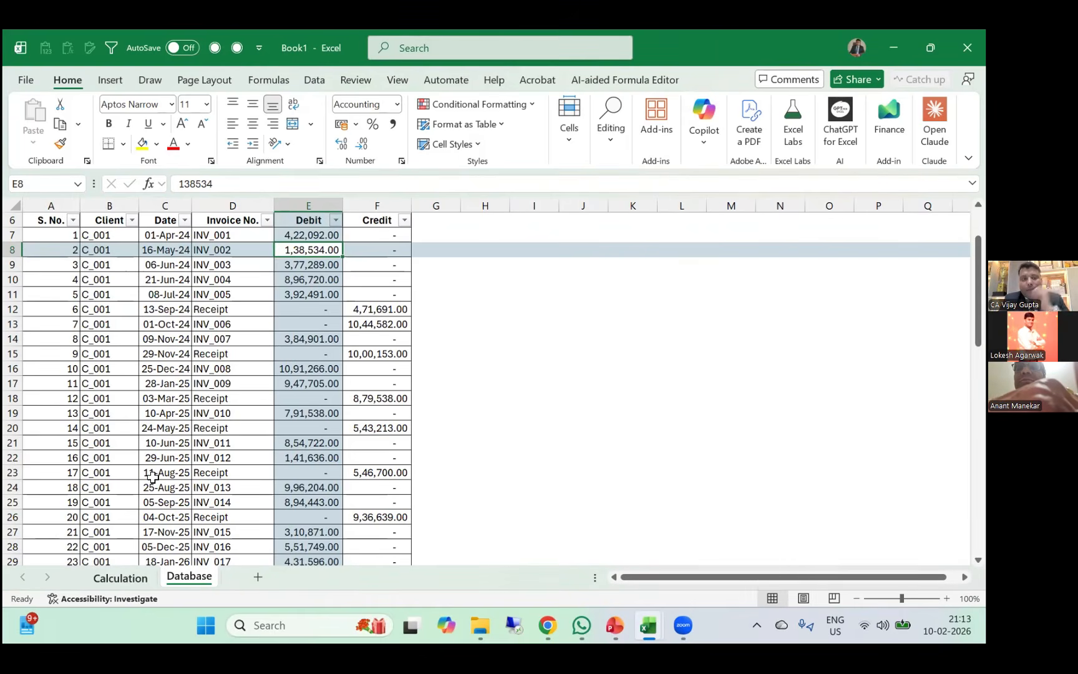
key(ctrl+Page_Up)
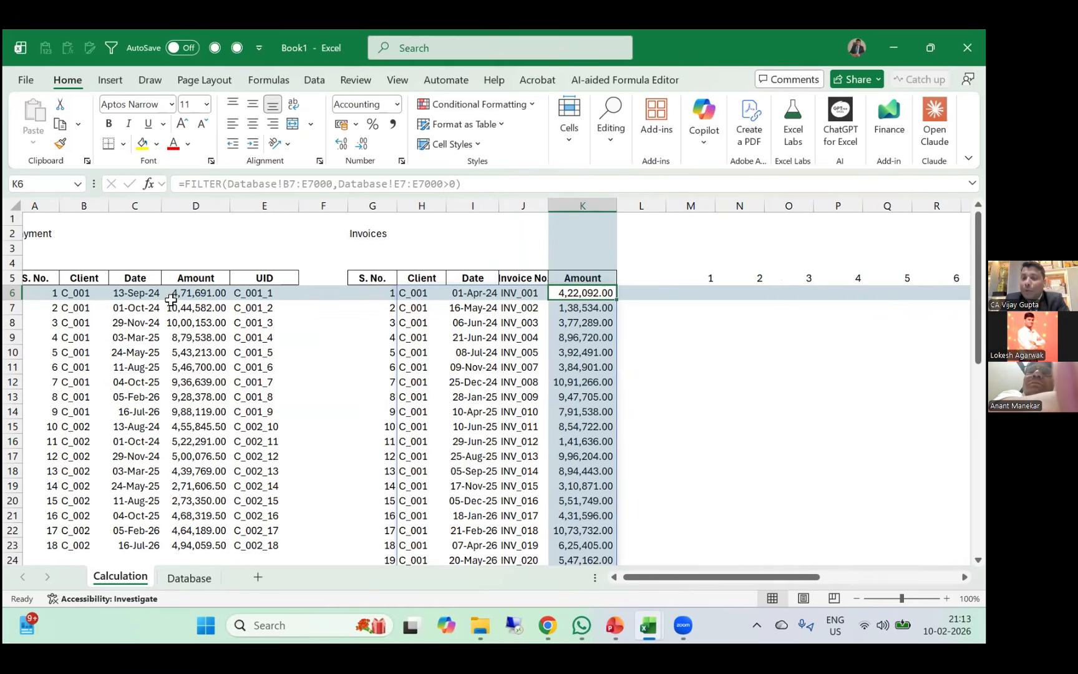
Copy the INV_001 amount from K6 and paste it as a value into M6 under payment 1.
scroll(179, 305, right, 3)
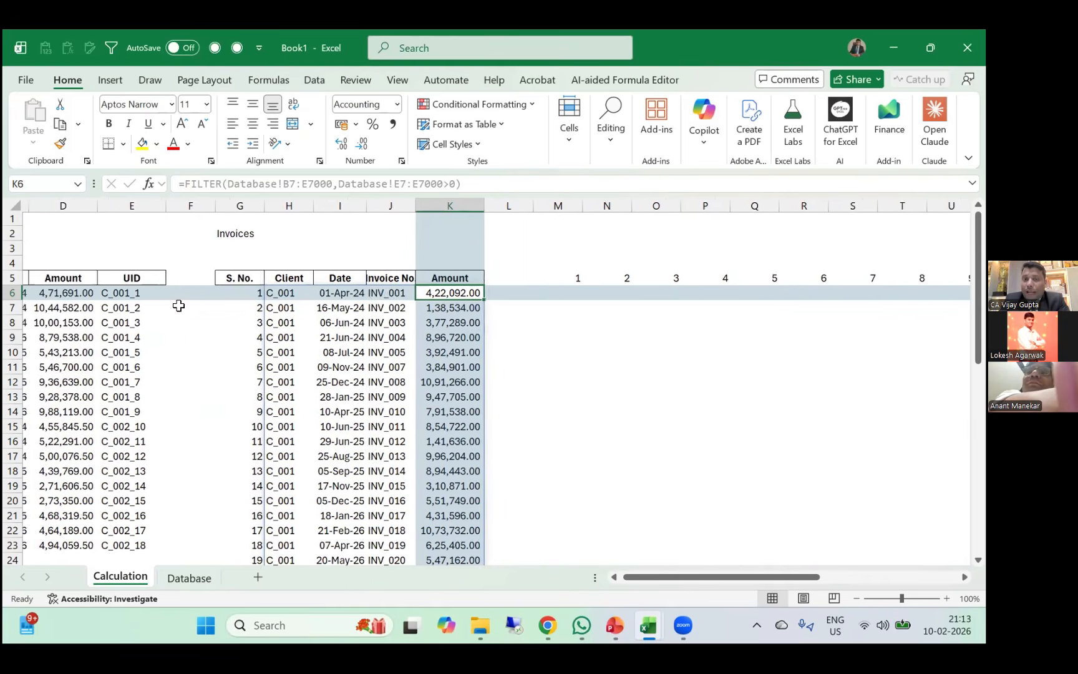
click(536, 292)
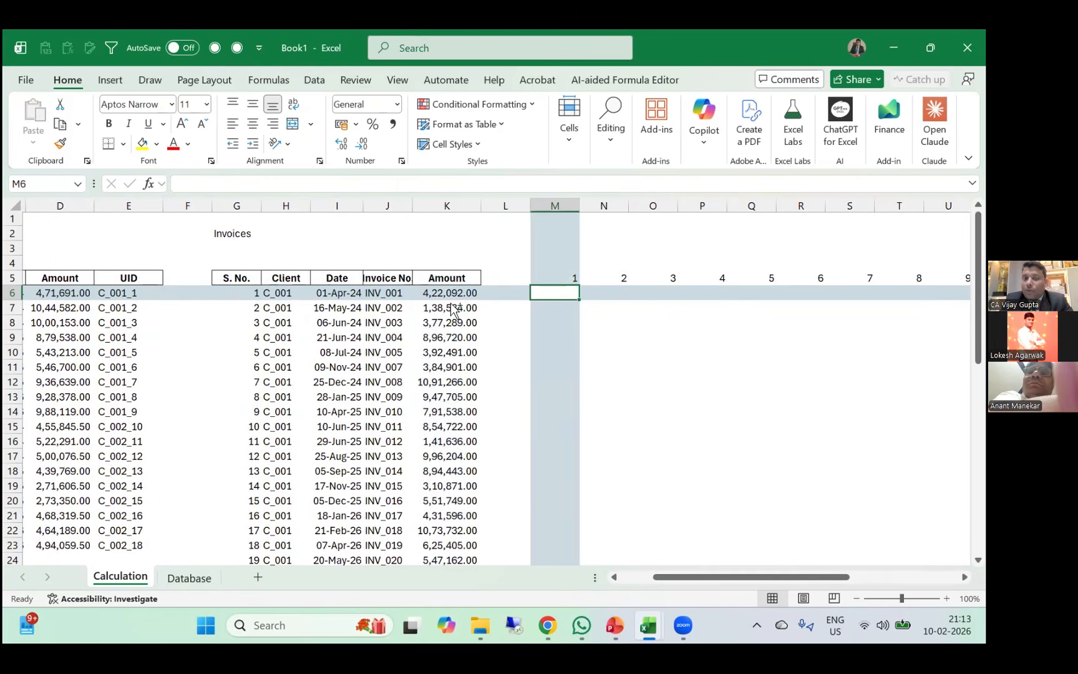
click(450, 300)
key(ctrl+c)
key(Right)
key(Right)
key(ctrl+shift+v)
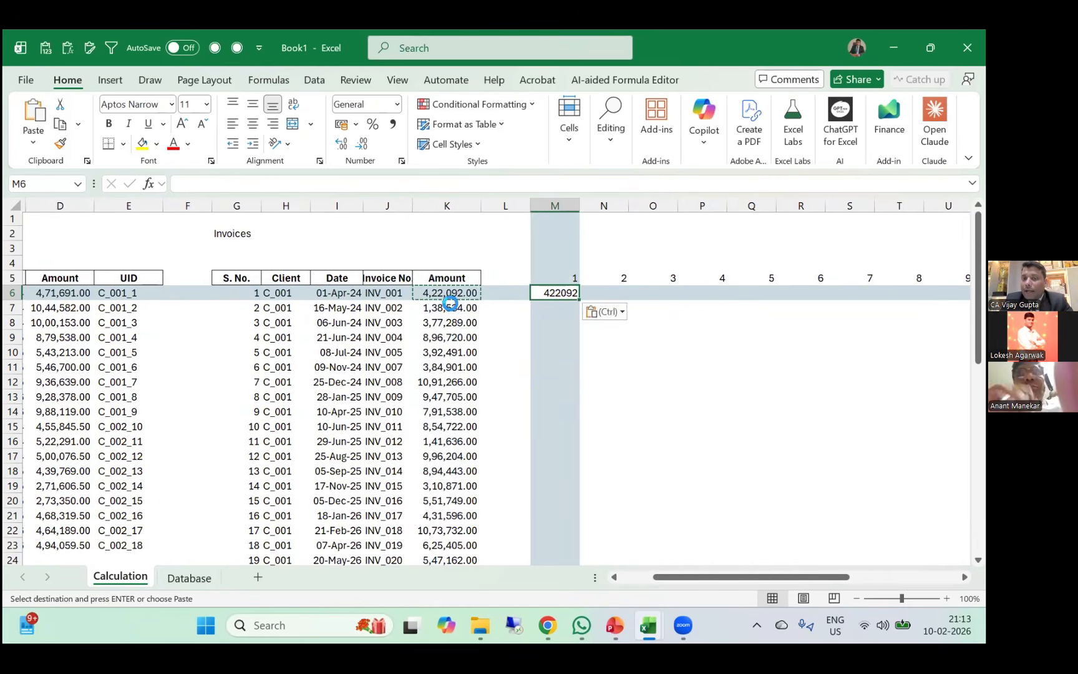
key(Escape)
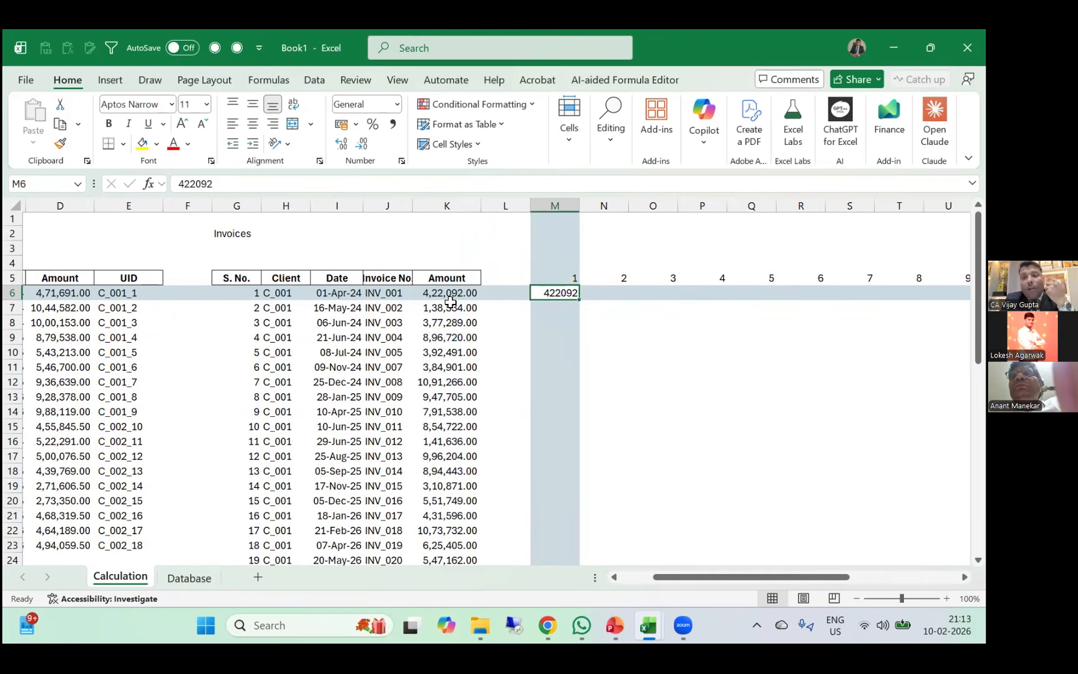
Enter =D6-M6 in M7 to allocate the remainder of payment 1 to INV_002.
scroll(450, 302, left, 3)
scroll(449, 302, left, 1)
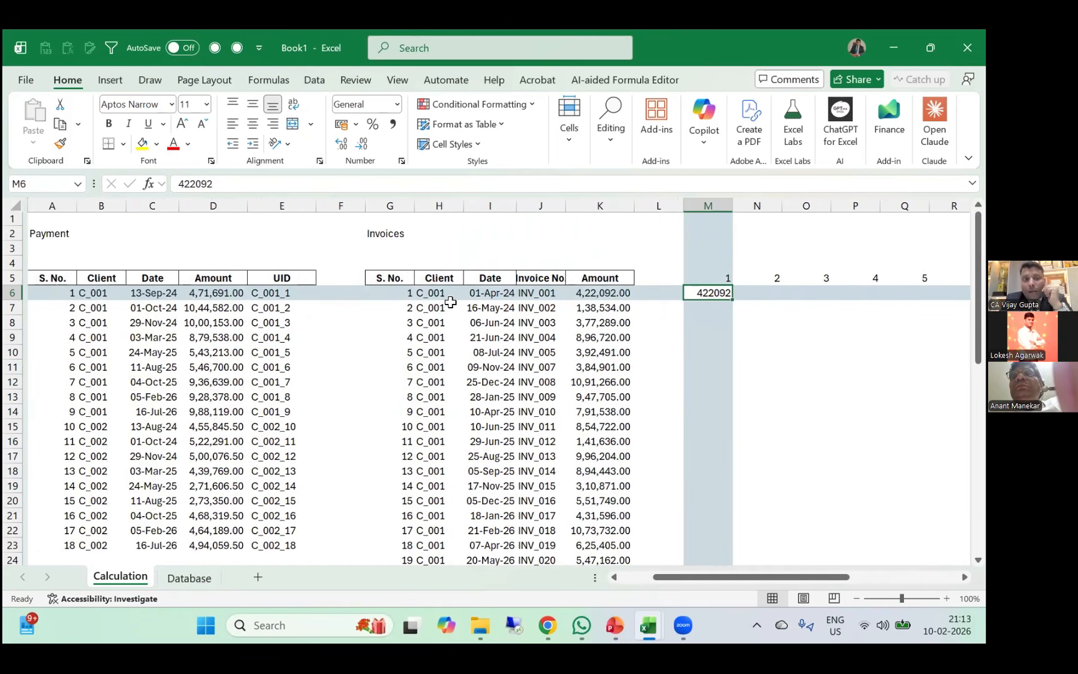
scroll(247, 303, right, 2)
key(Return)
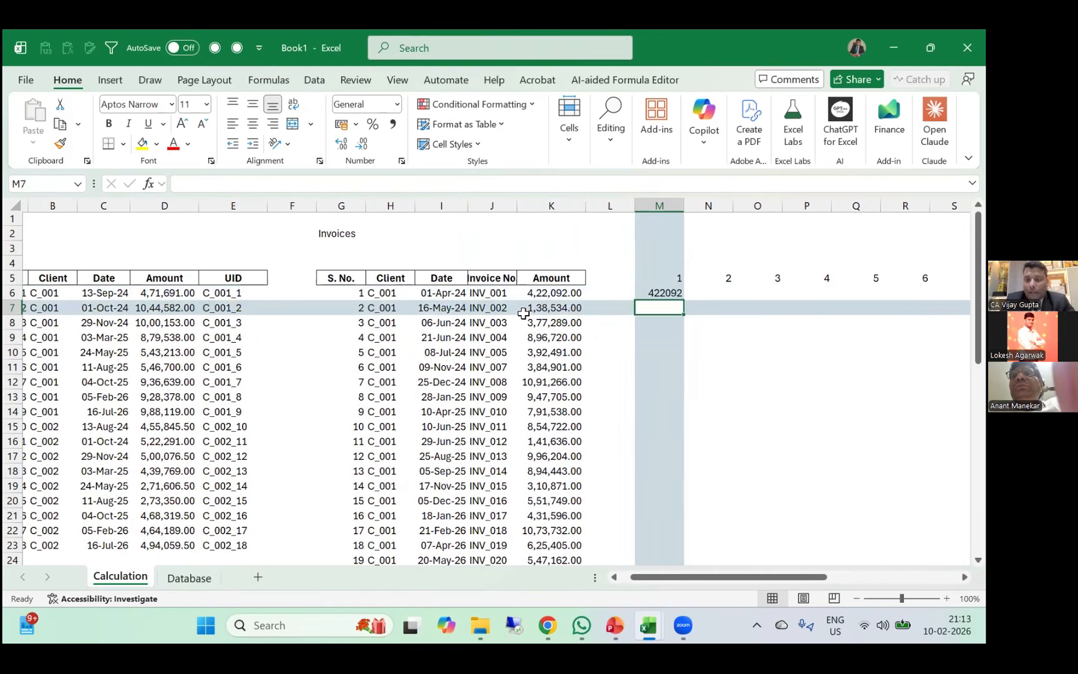
text(=M6-)
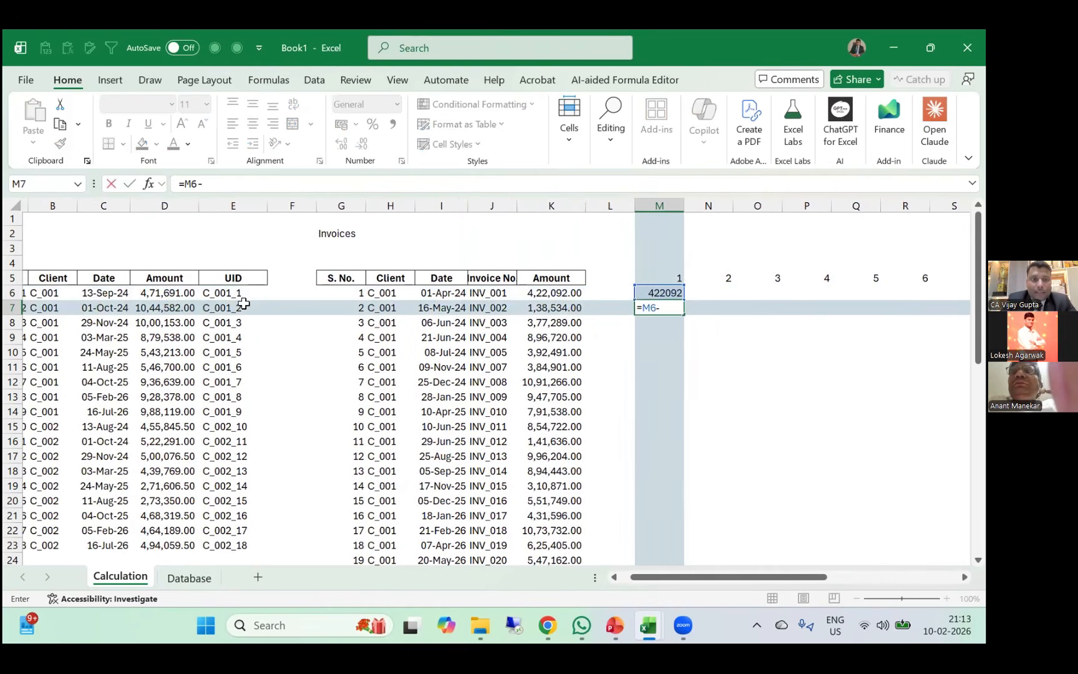
click(178, 292)
key(Return)
key(Up)
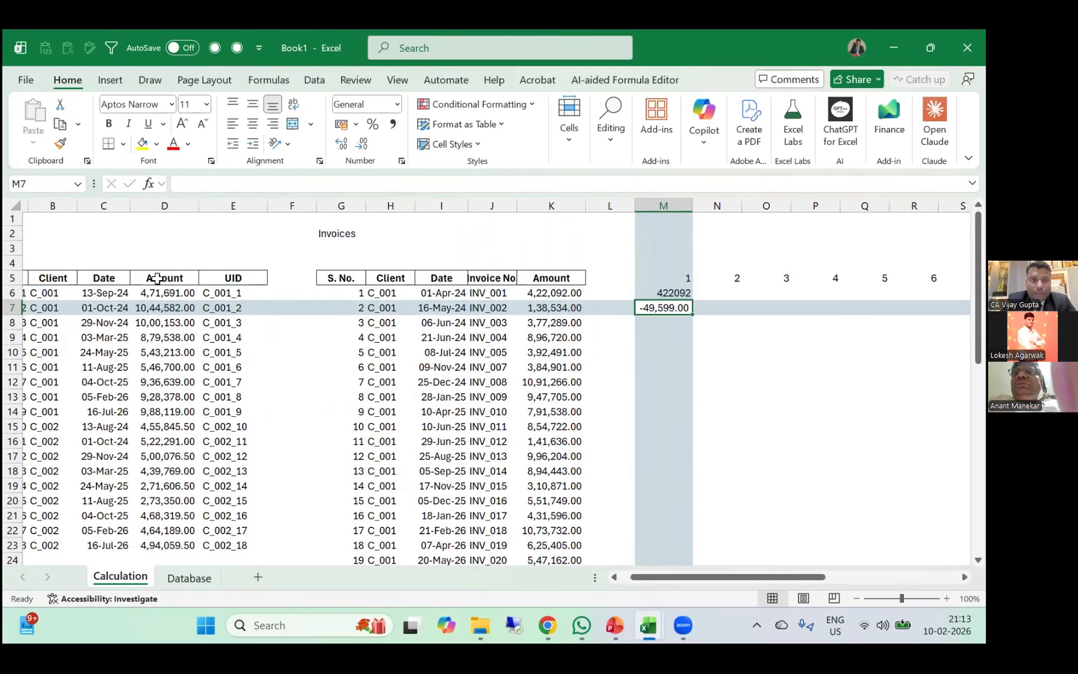
click(206, 184)
key(BackSpace)
key(BackSpace)
key(BackSpace)
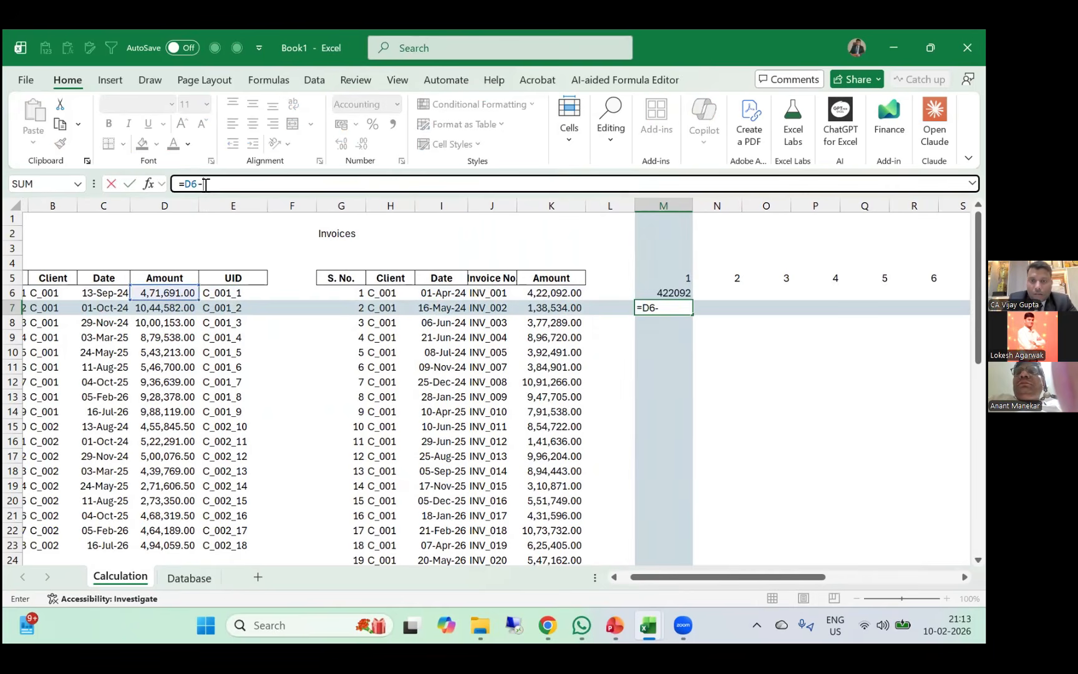
text(-M6)
key(Return)
key(Right)
key(Right)
key(Right)
key(Right)
key(Right)
key(Right)
key(Right)
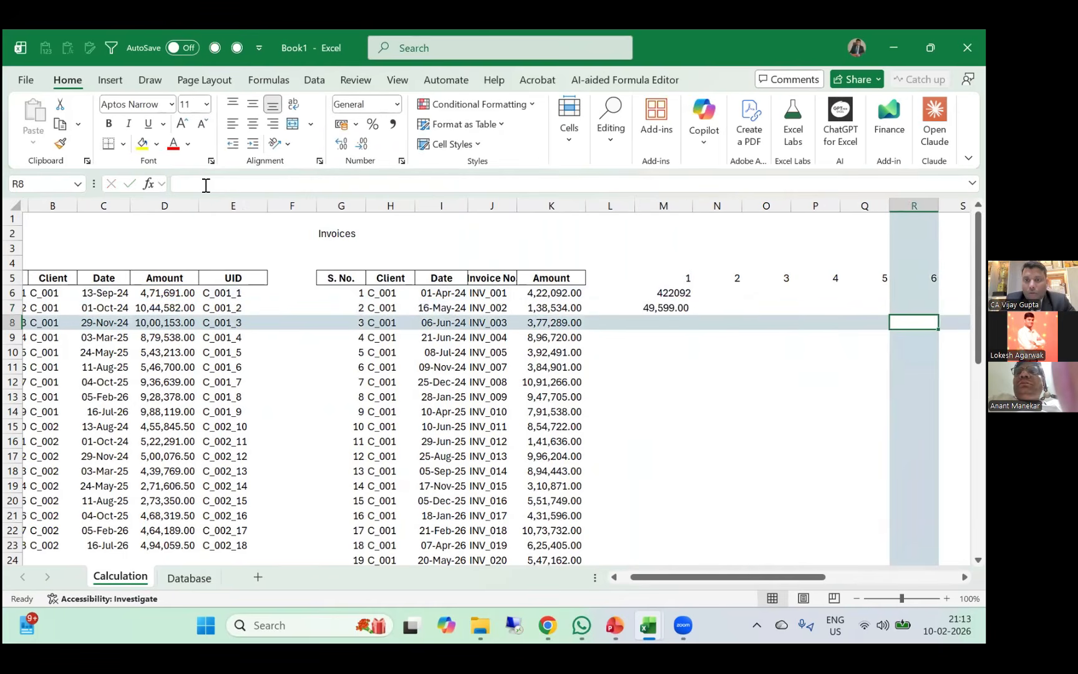
key(Left)
key(Left)
key(Left)
key(Left)
key(Left)
key(Left)
key(Left)
Format the allocated amounts in M6:M7 with thousands separators and two decimals.
key(Up)
key(Up)
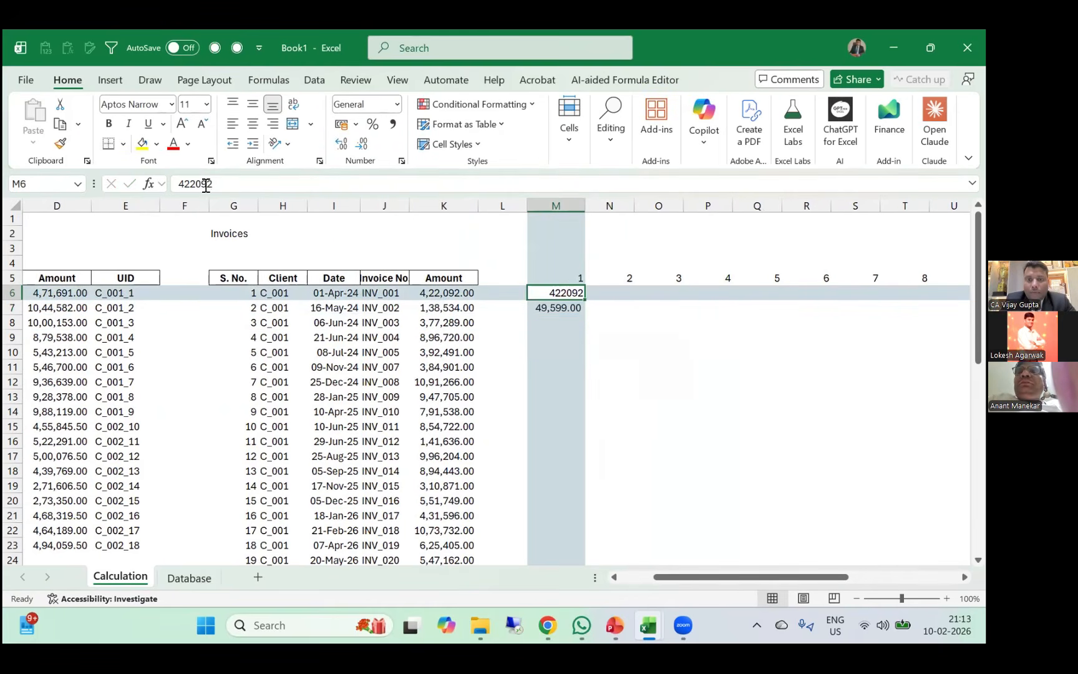
key(shift+Down)
key(alt)
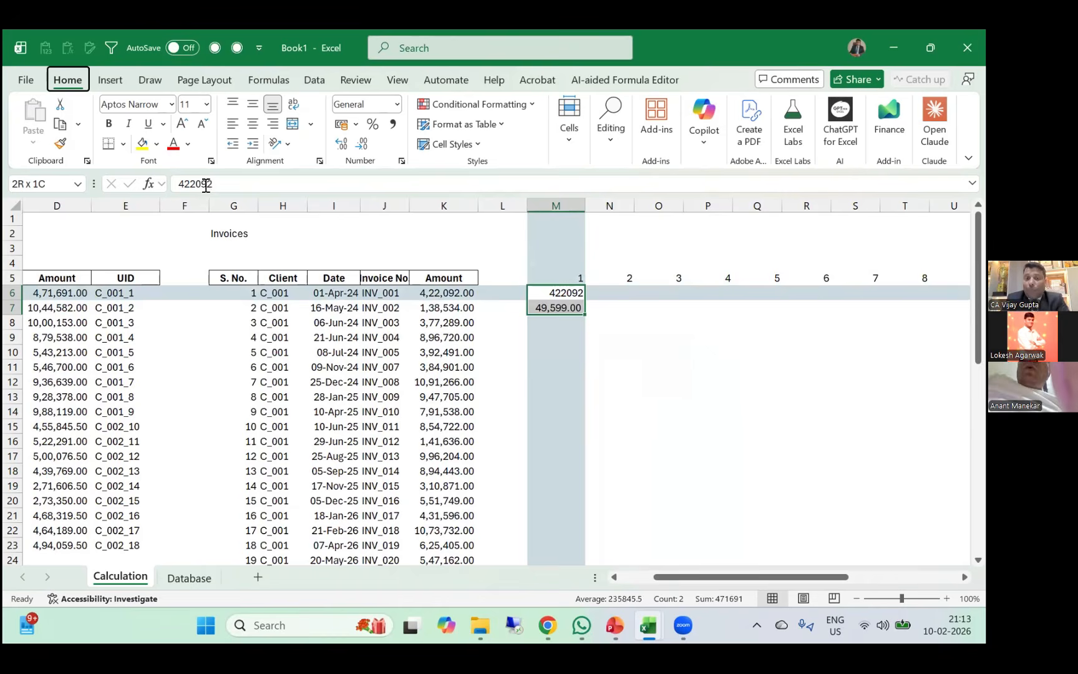
key(Return)
Enter =K7-M7 in N7 to allocate the unpaid balance of INV_002 to payment 2.
scroll(470, 293, left, 1)
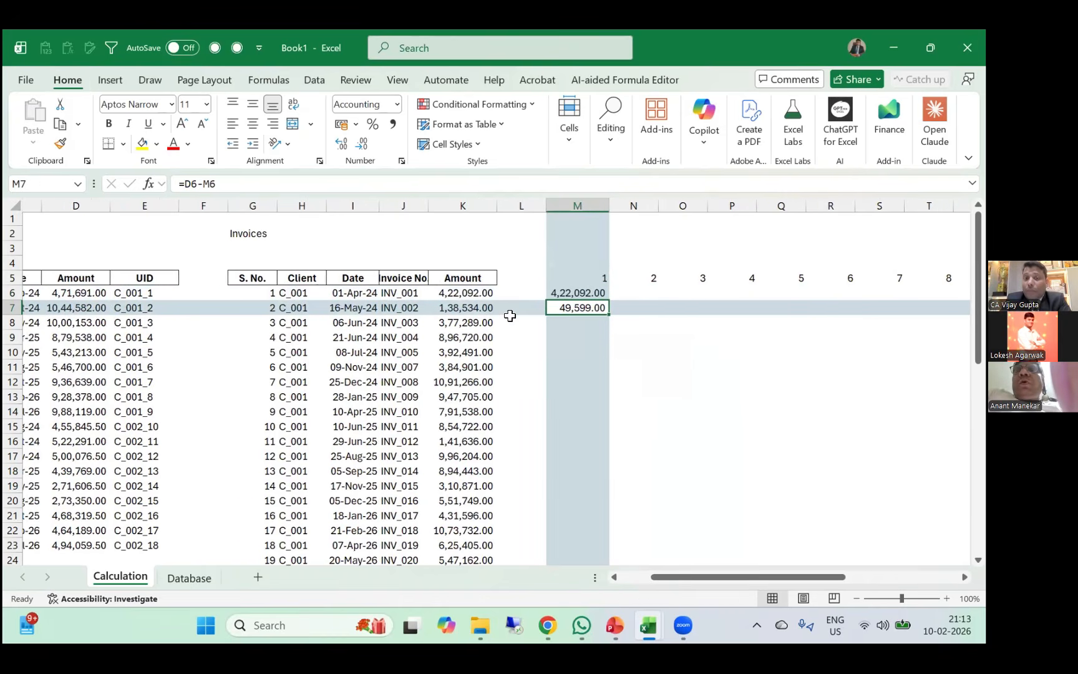
click(482, 311)
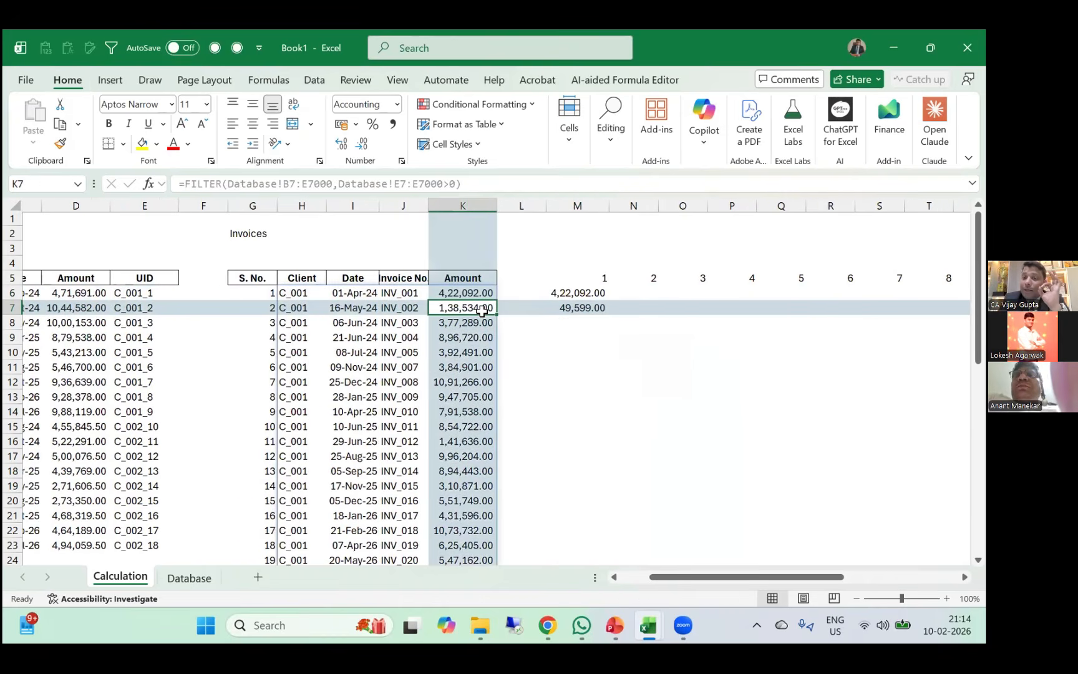
click(577, 308)
click(636, 311)
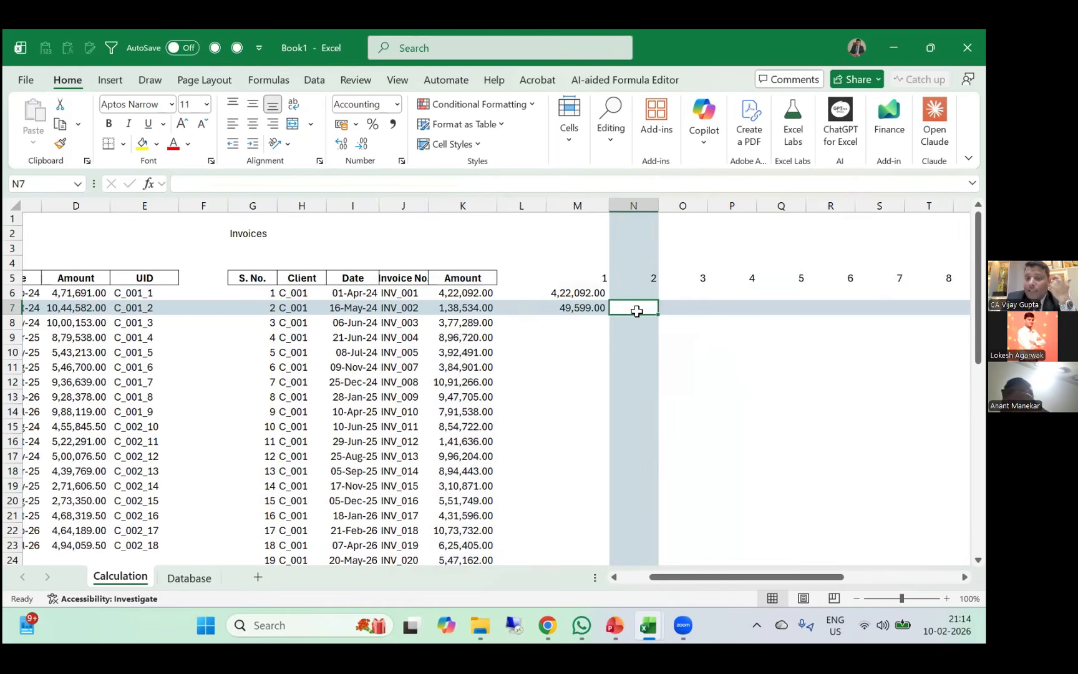
text(=)
key(Left)
key(Left)
key(Left)
text(-)
key(Left)
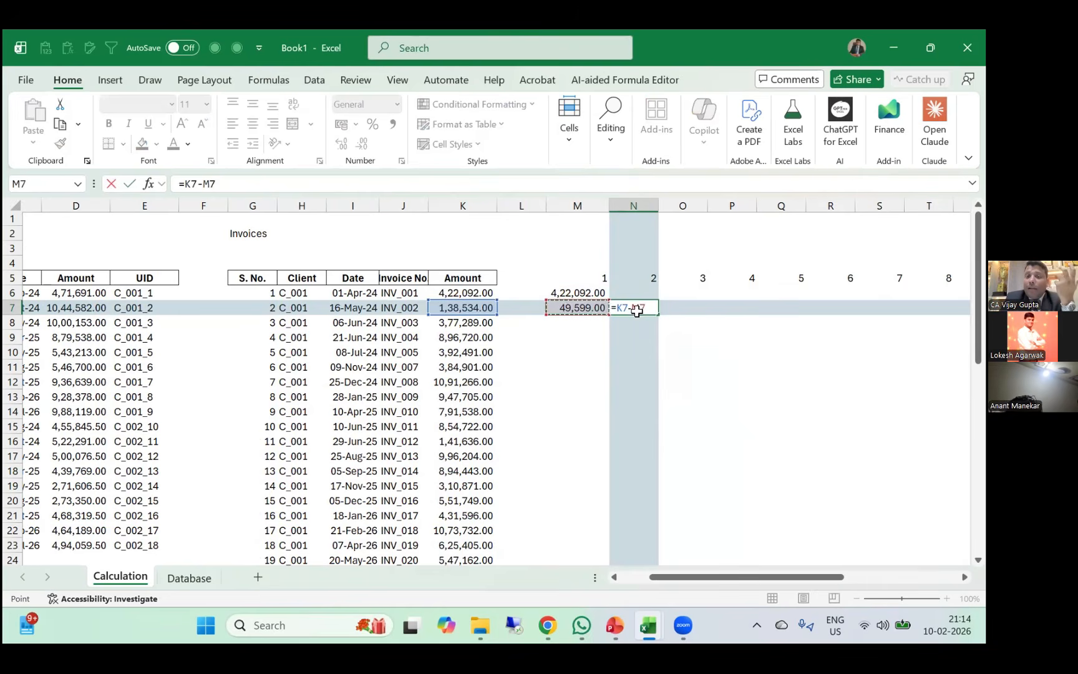
key(Return)
Compare the second payment's amount in D7 with the allocations under payments 1 and 2 in columns M and N.
scroll(643, 315, left, 1)
scroll(608, 346, left, 1)
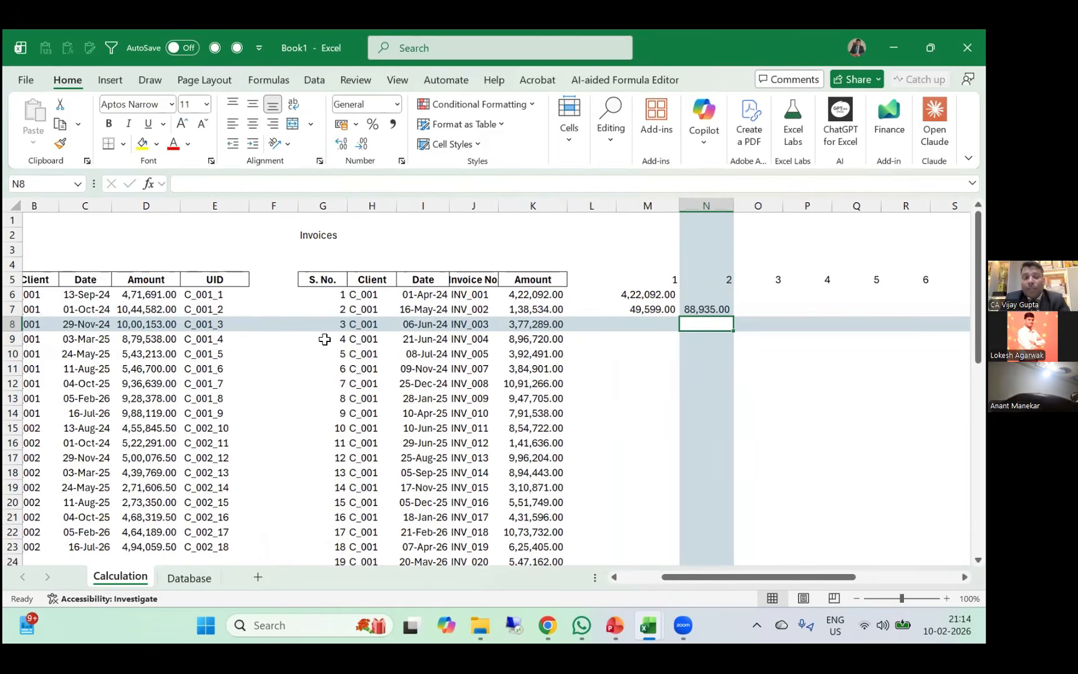
click(174, 307)
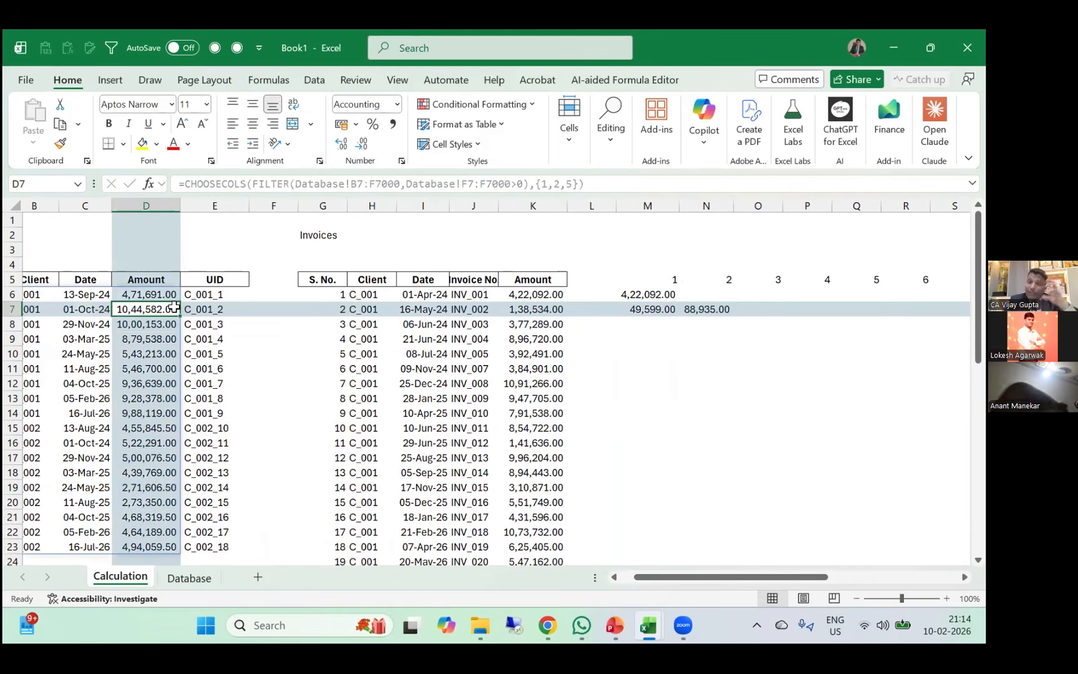
scroll(173, 307, right, 2)
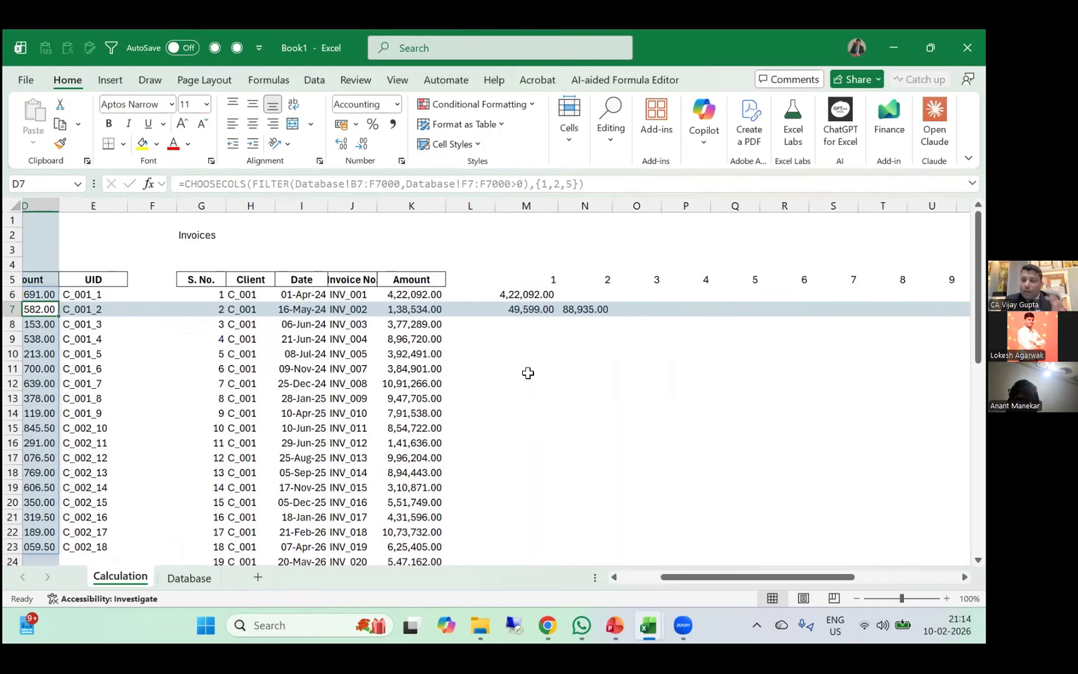
click(542, 279)
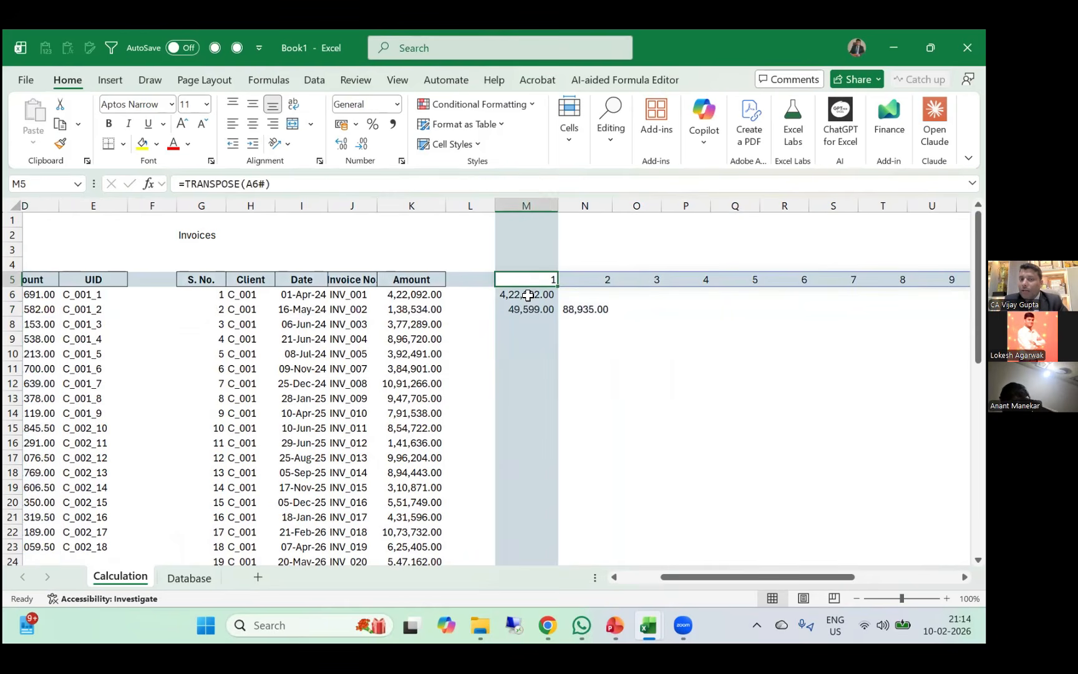
Compare the allocations under payments 1 and 2 in M6:N7 with the invoice amounts in column K and payment amounts in column D.
click(528, 295)
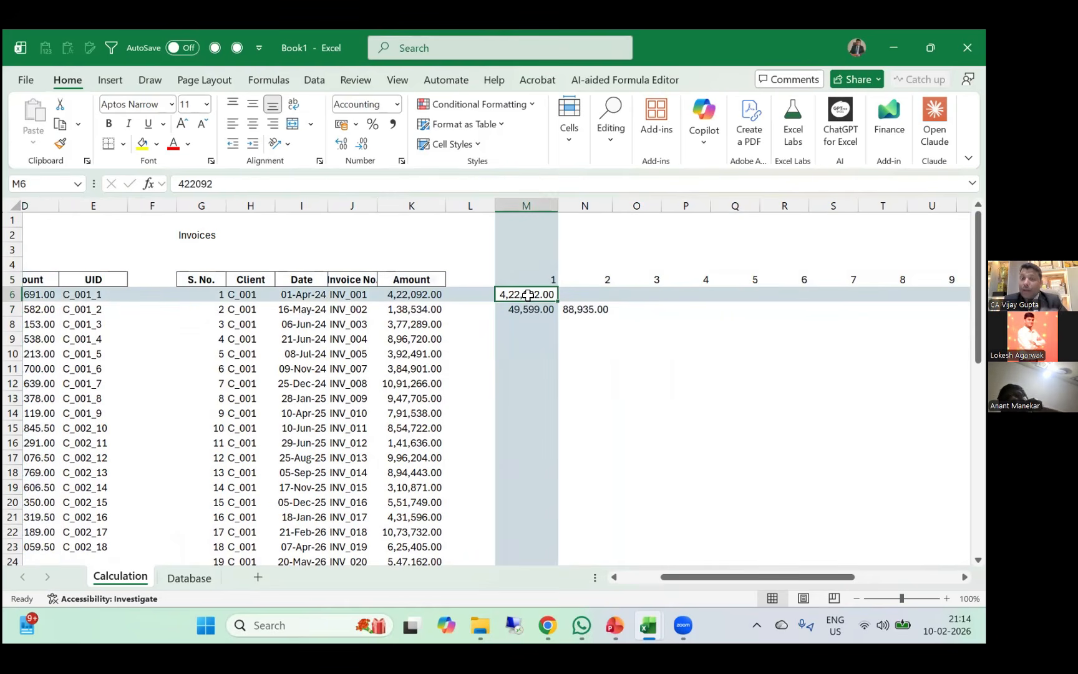
click(419, 290)
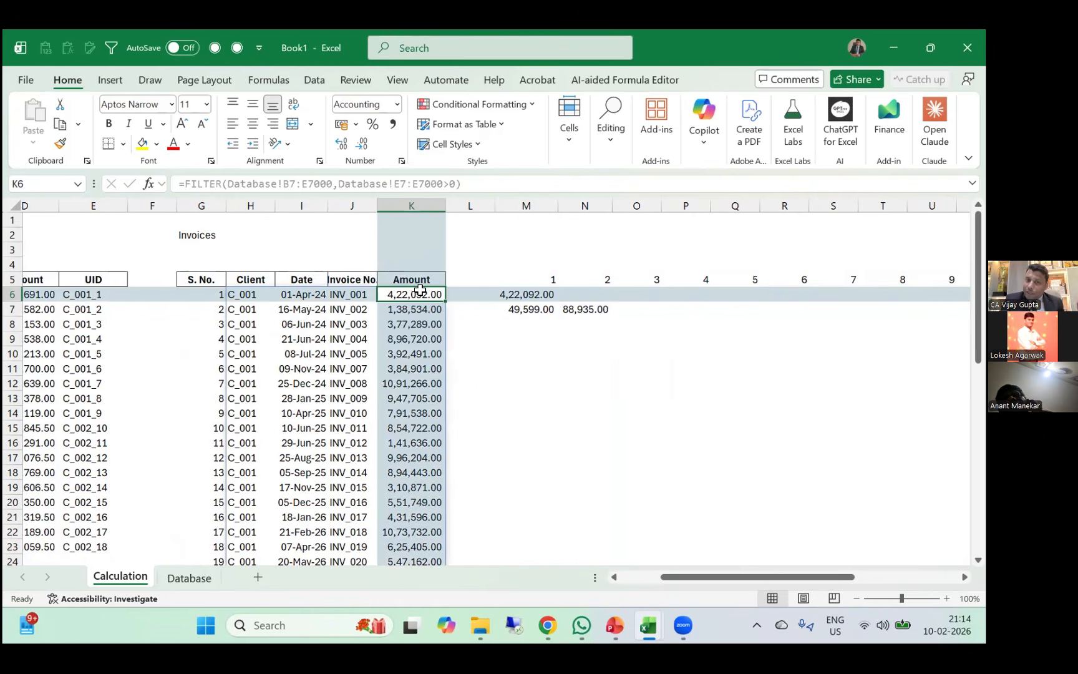
click(529, 310)
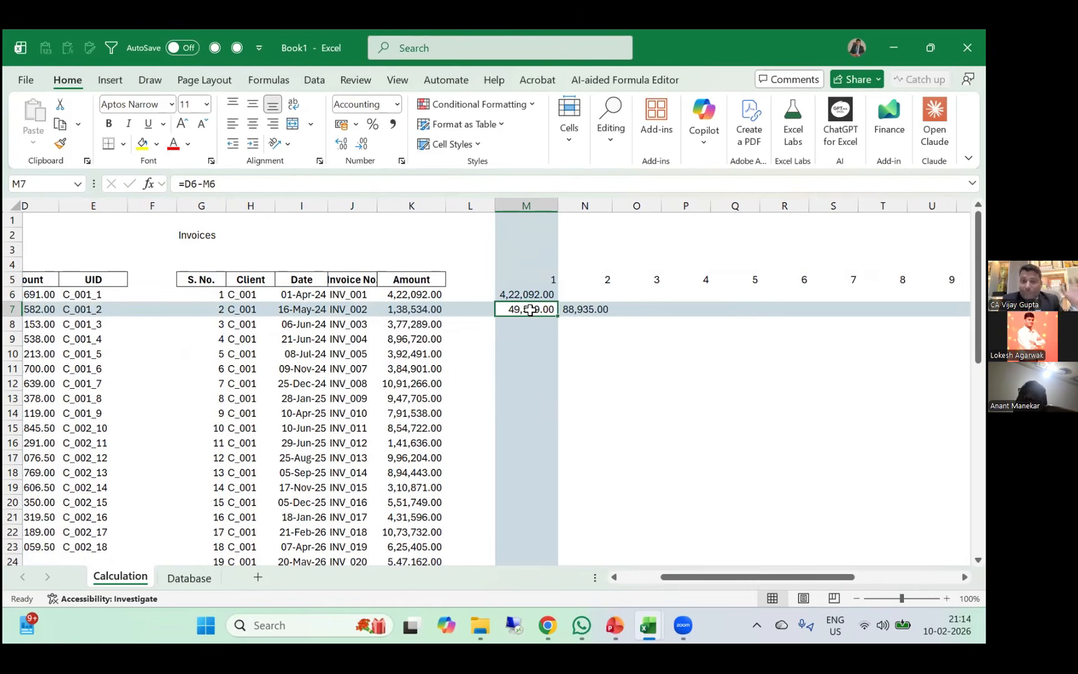
click(404, 311)
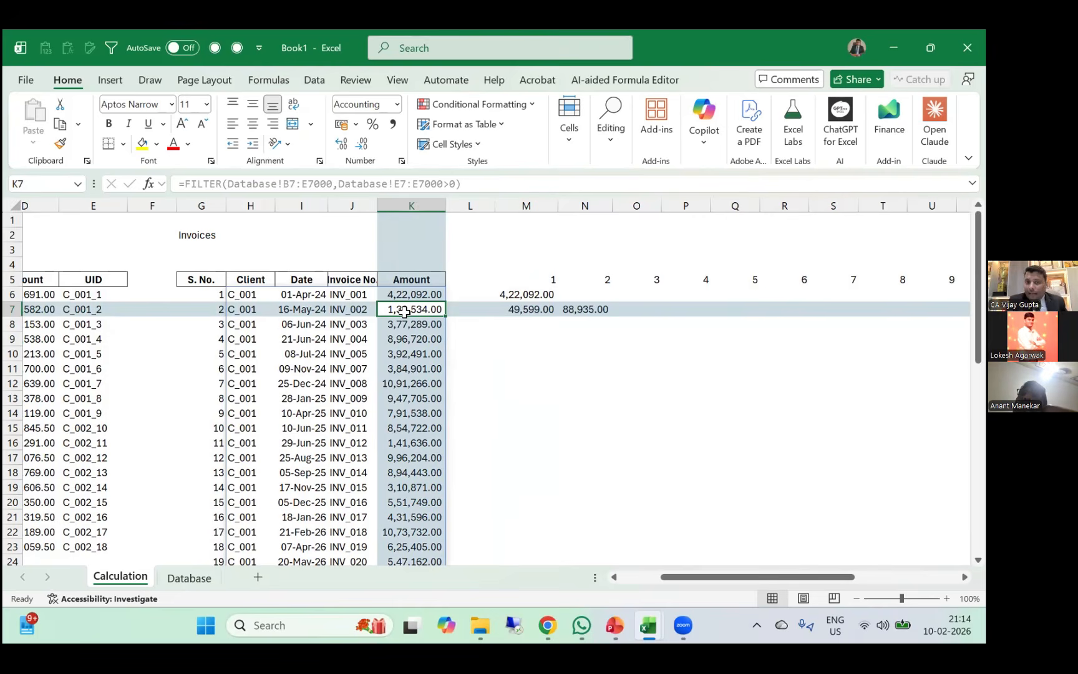
scroll(225, 313, left, 1)
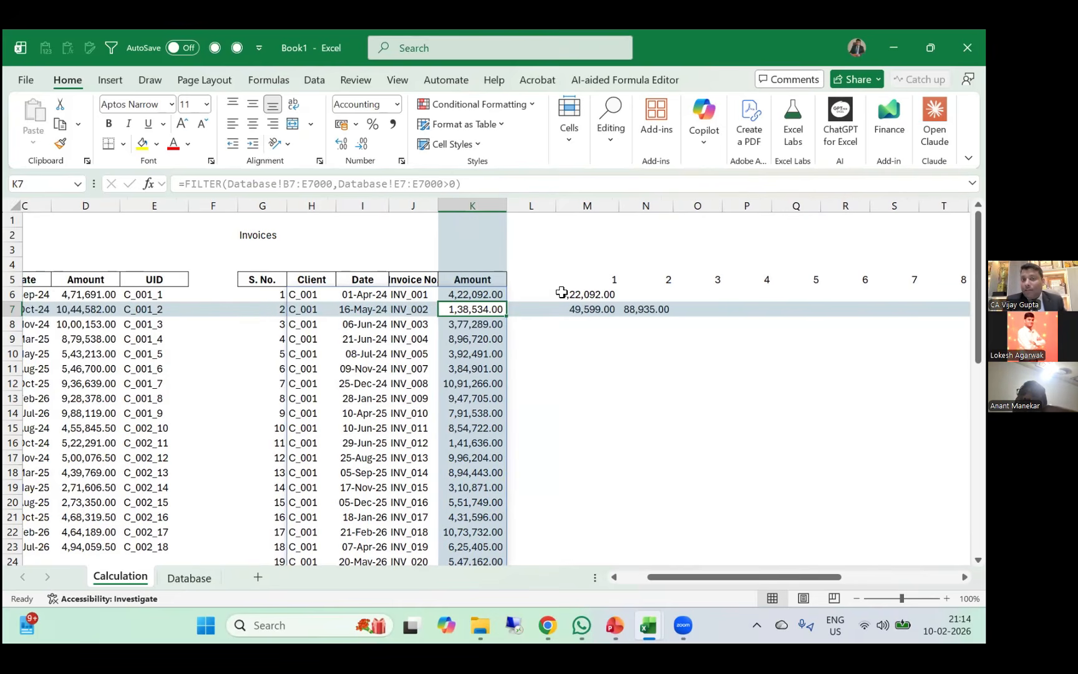
click(584, 291)
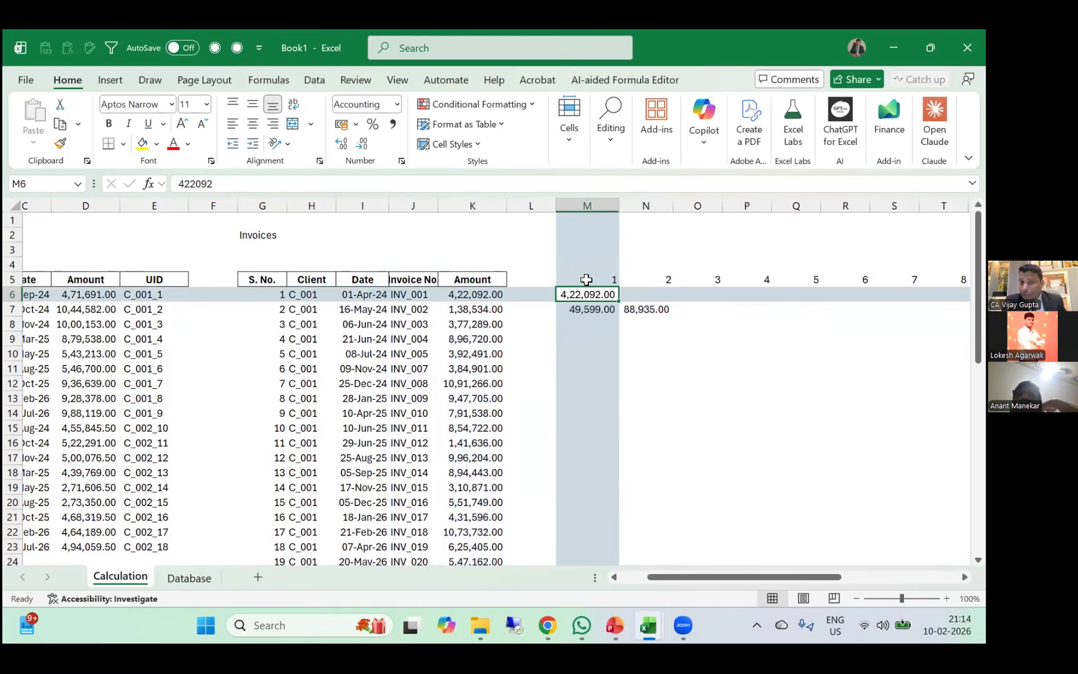
click(596, 205)
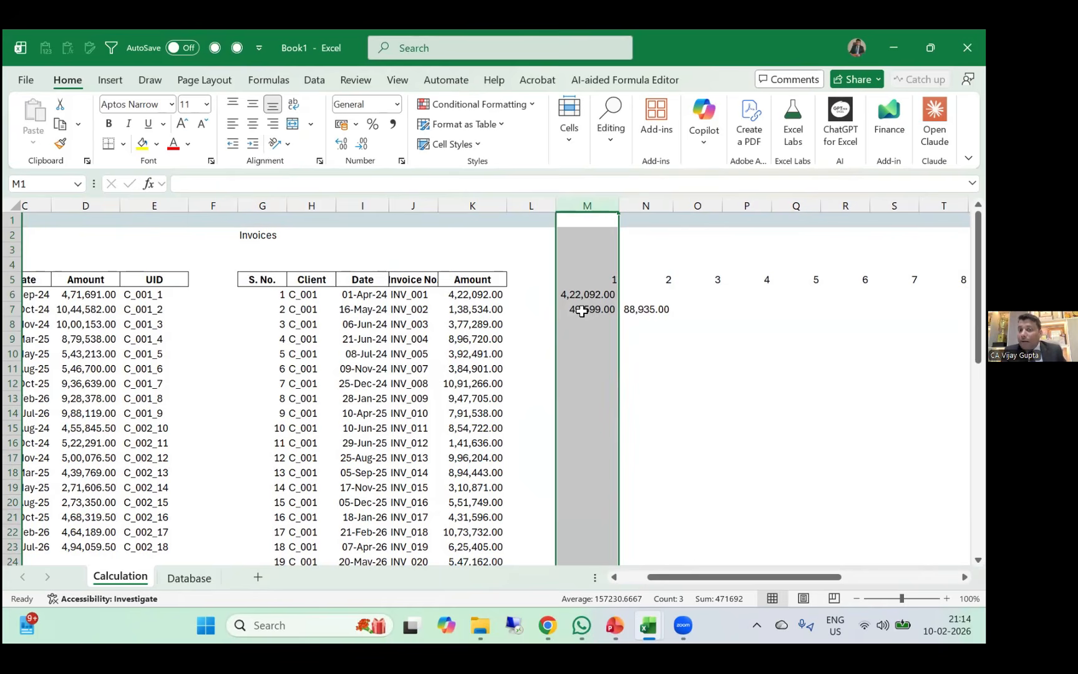
click(636, 310)
scroll(636, 310, right, 1)
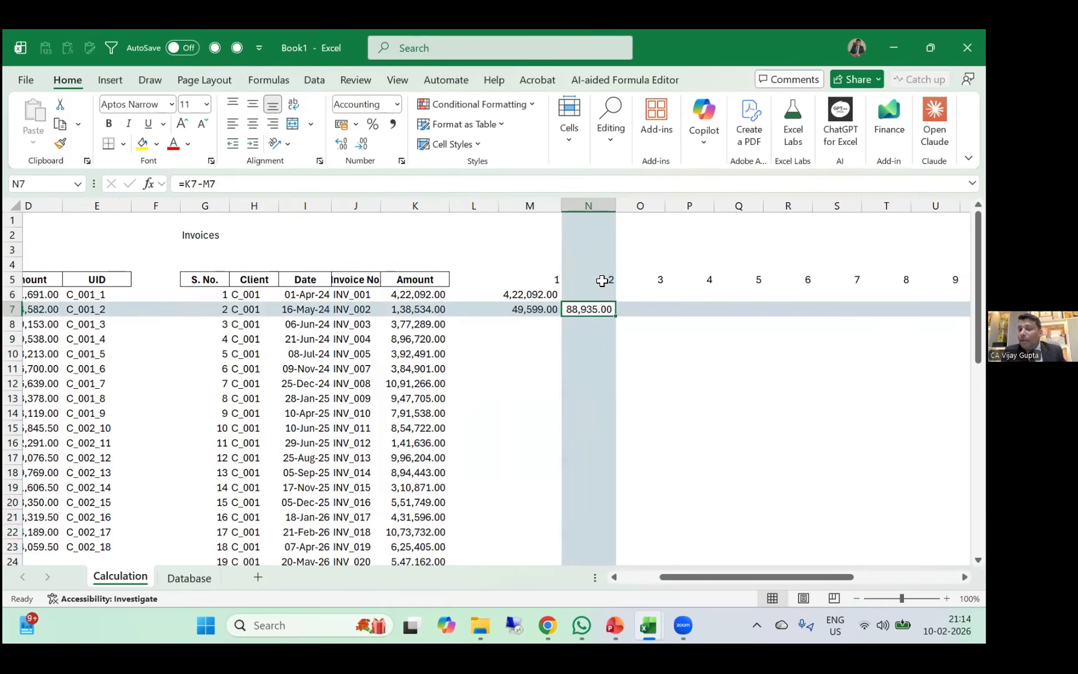
scroll(602, 280, left, 3)
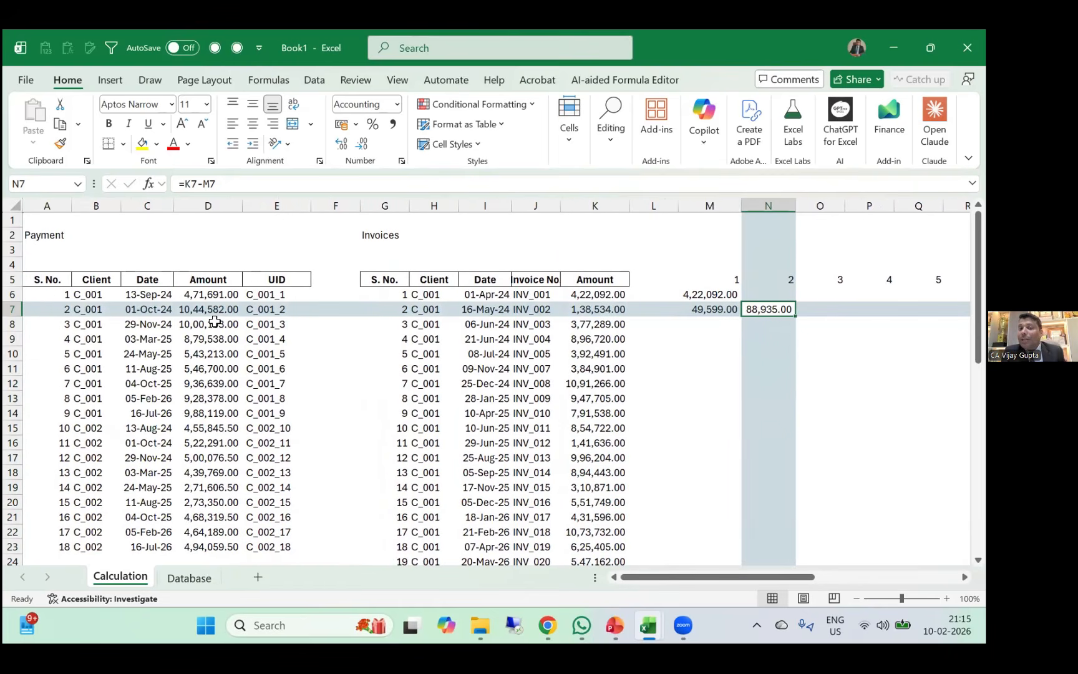
Enter =K8 in N8 to allocate the full amount of INV_003 to payment 2.
scroll(215, 321, right, 3)
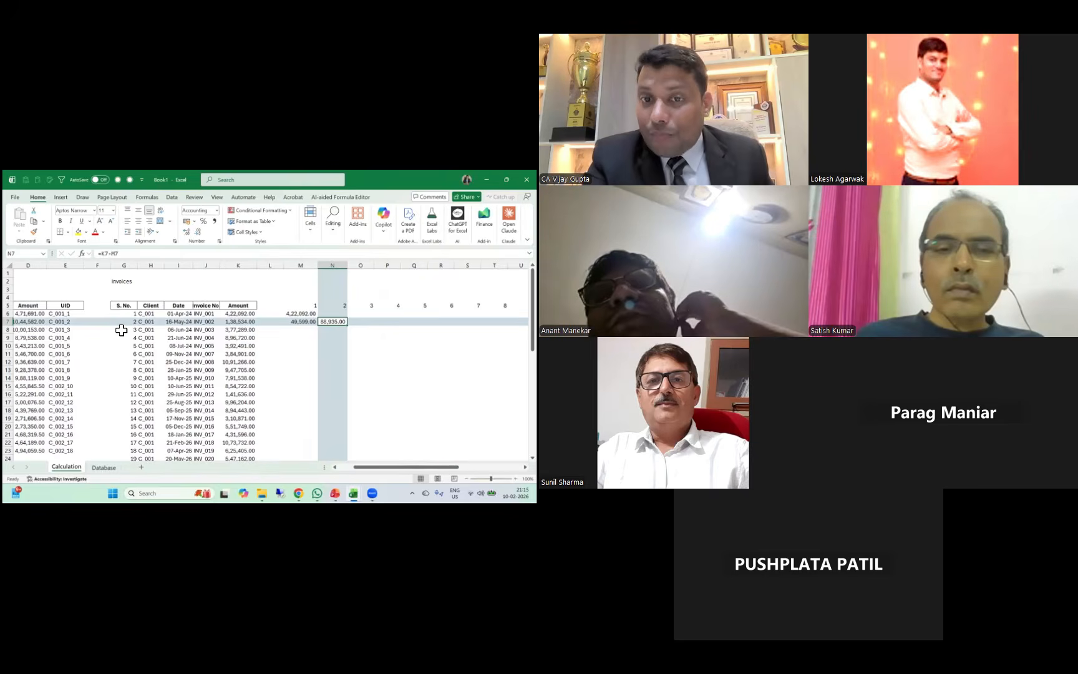
key(Down)
text(=)
key(Left)
key(Left)
key(Left)
key(Return)
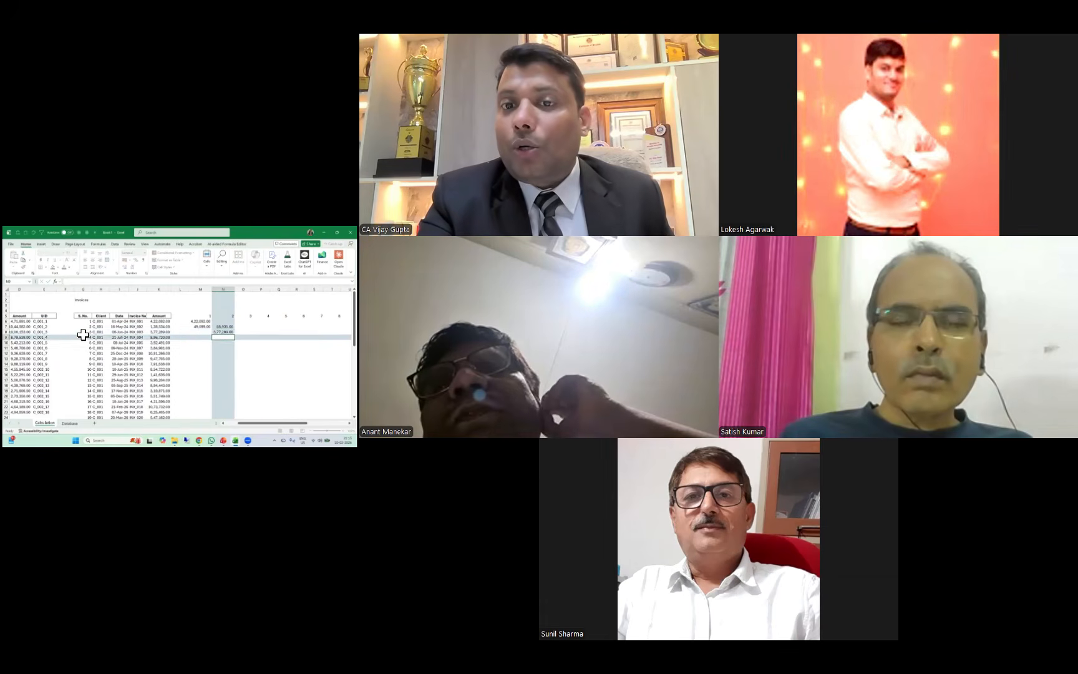
key(Up)
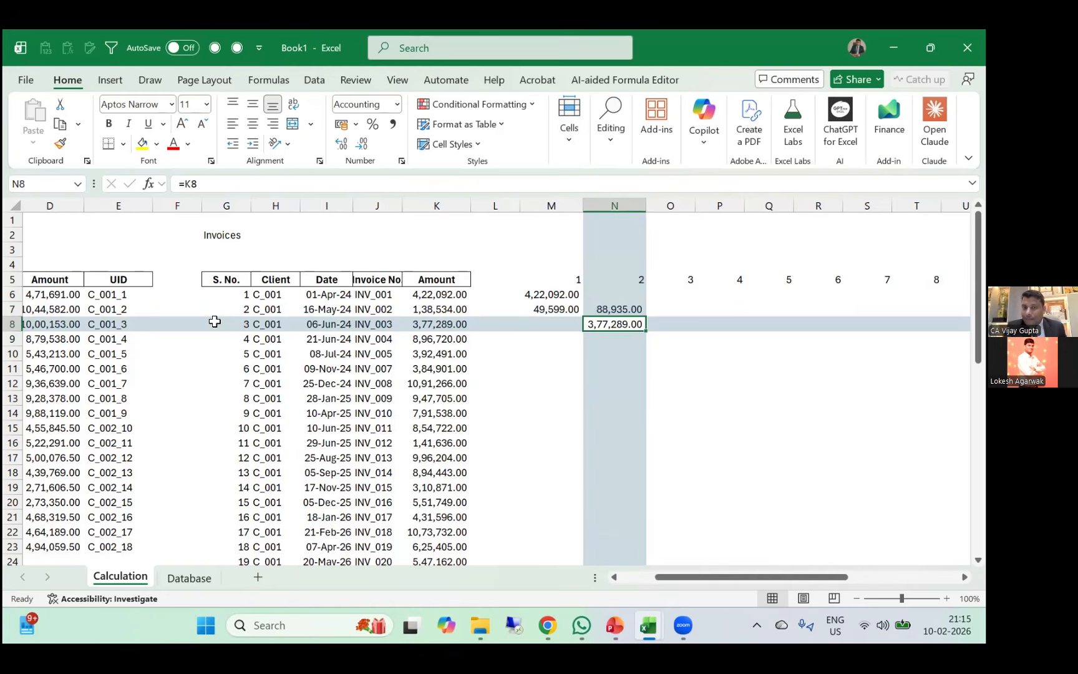
Enter =D7-SUM(N7:N8) in N9 to allocate the remainder of payment 2 to INV_004.
key(Down)
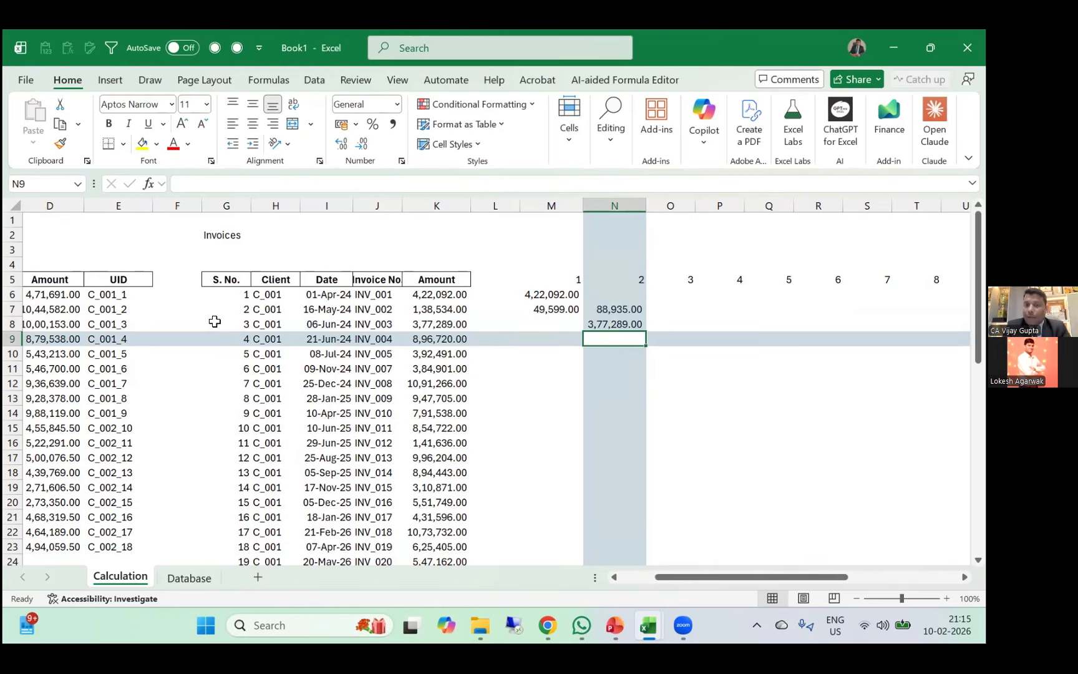
text(=)
scroll(206, 321, left, 1)
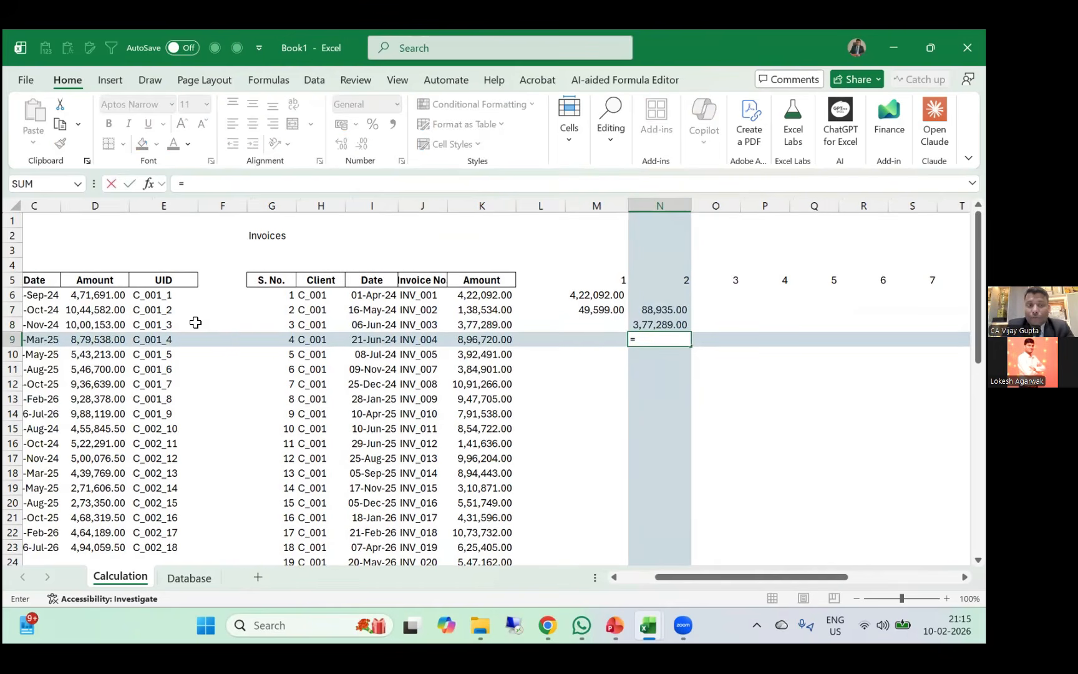
click(113, 312)
text(-s)
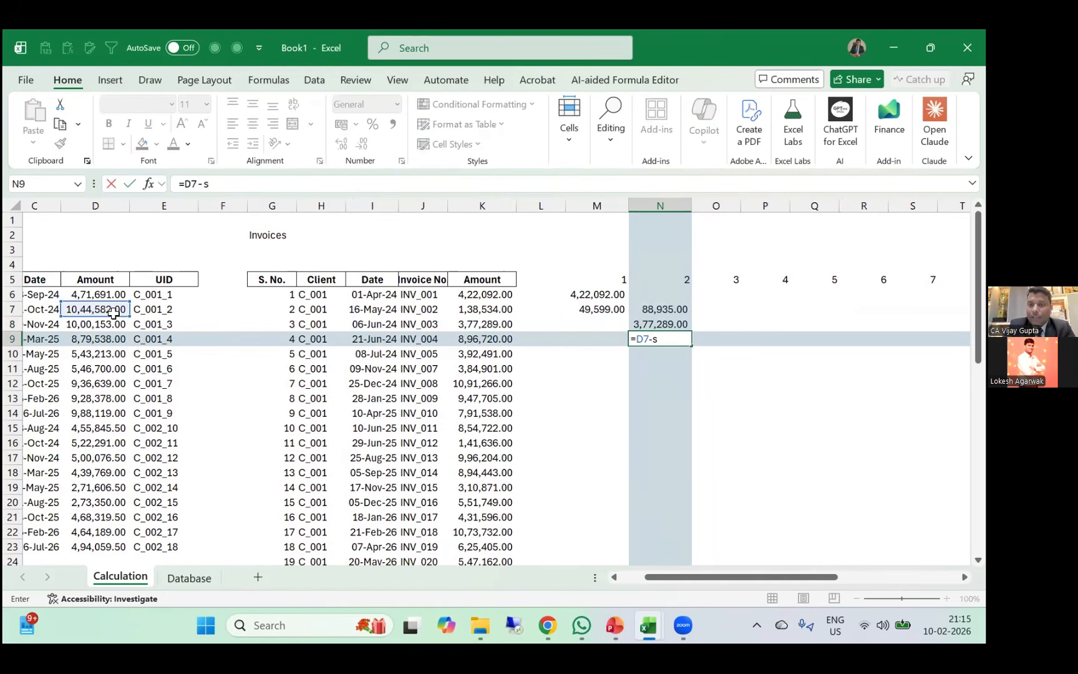
text(um)
key(Tab)
key(Up)
key(shift+Up)
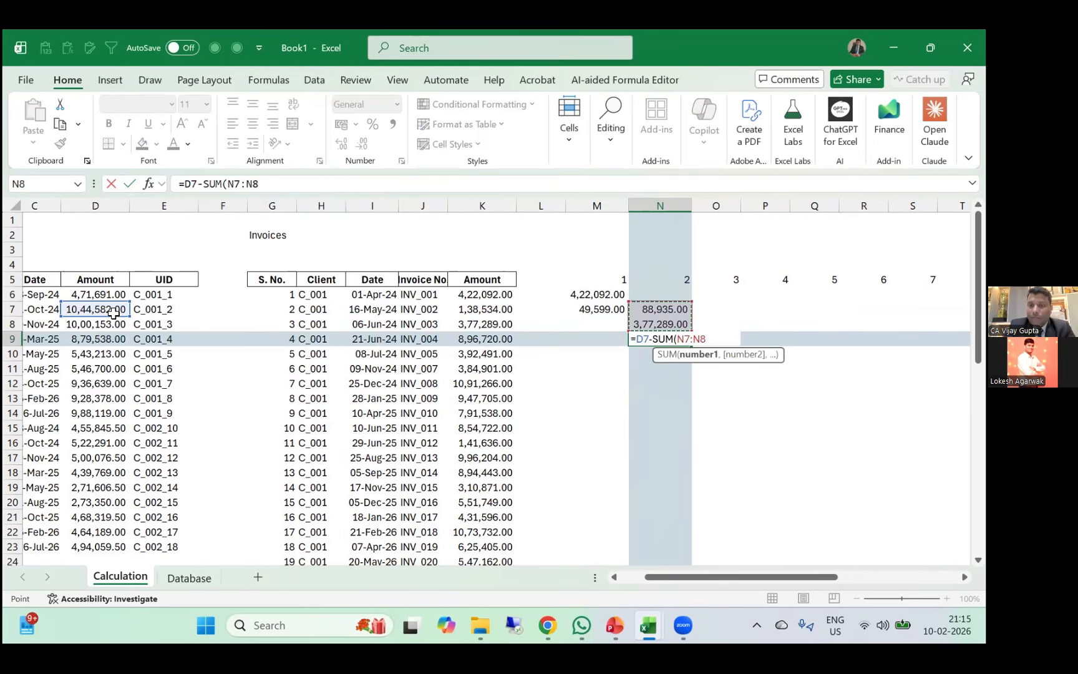
key(Tab)
key(Right)
key(Right)
key(Right)
key(Right)
key(Right)
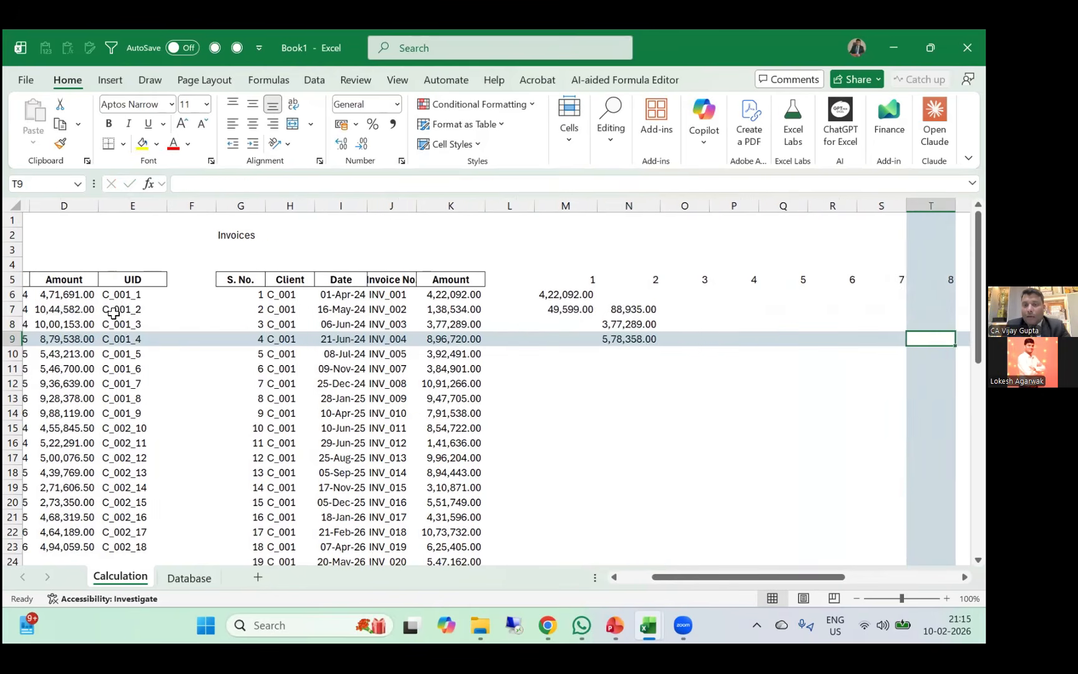
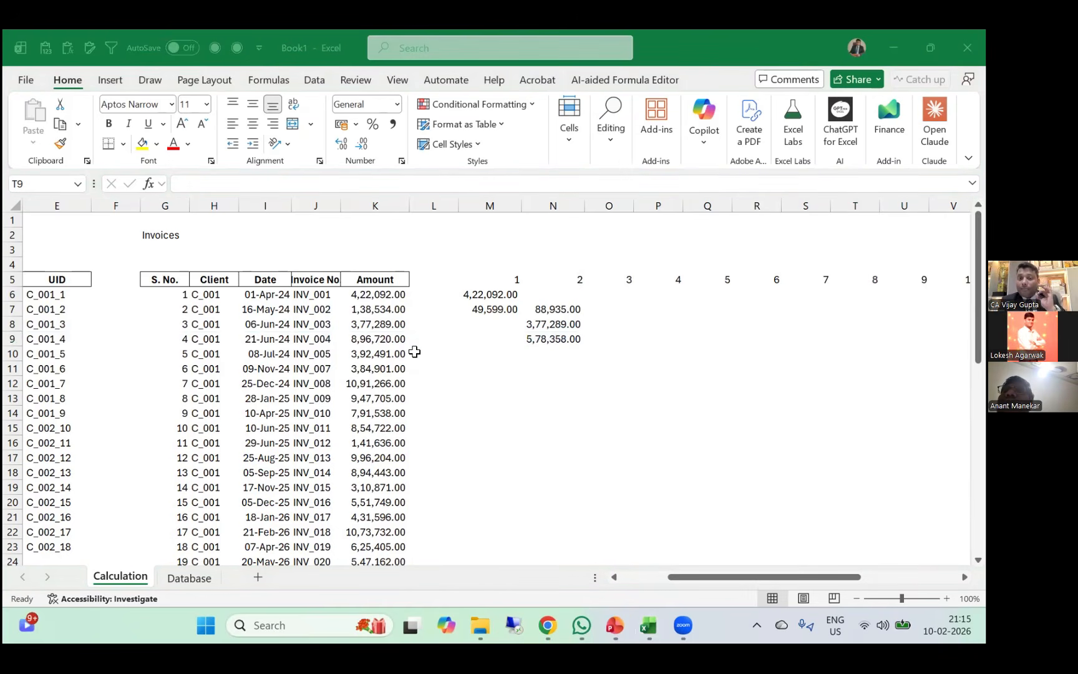
Clear the manual allocations from M6:N9 in the payment matrix.
click(430, 248)
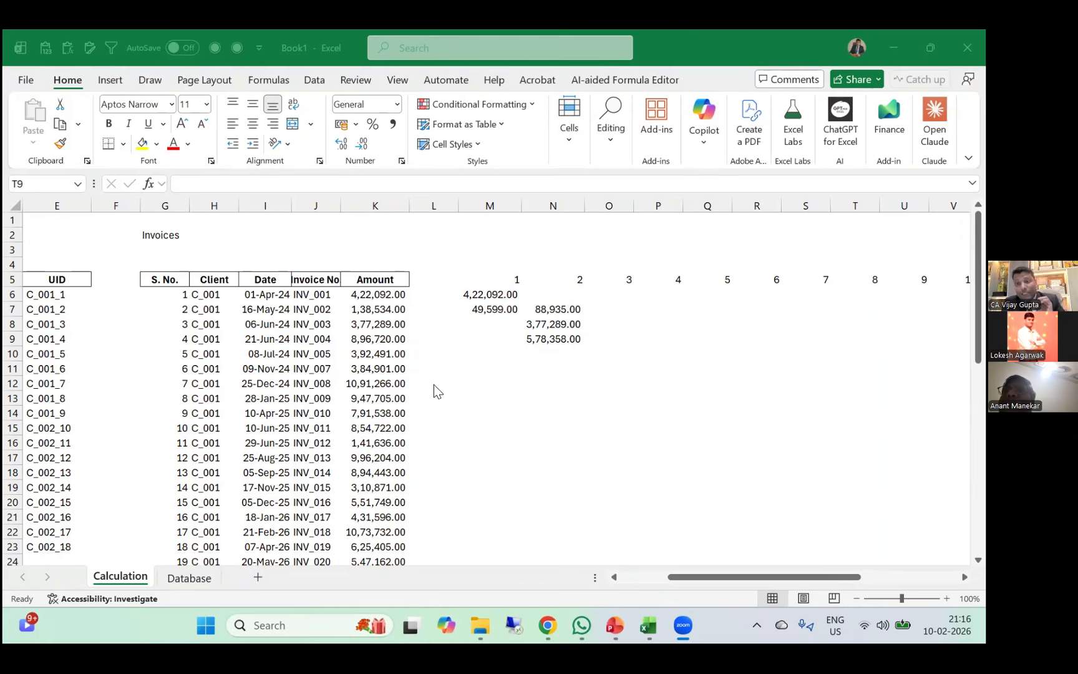
click(477, 316)
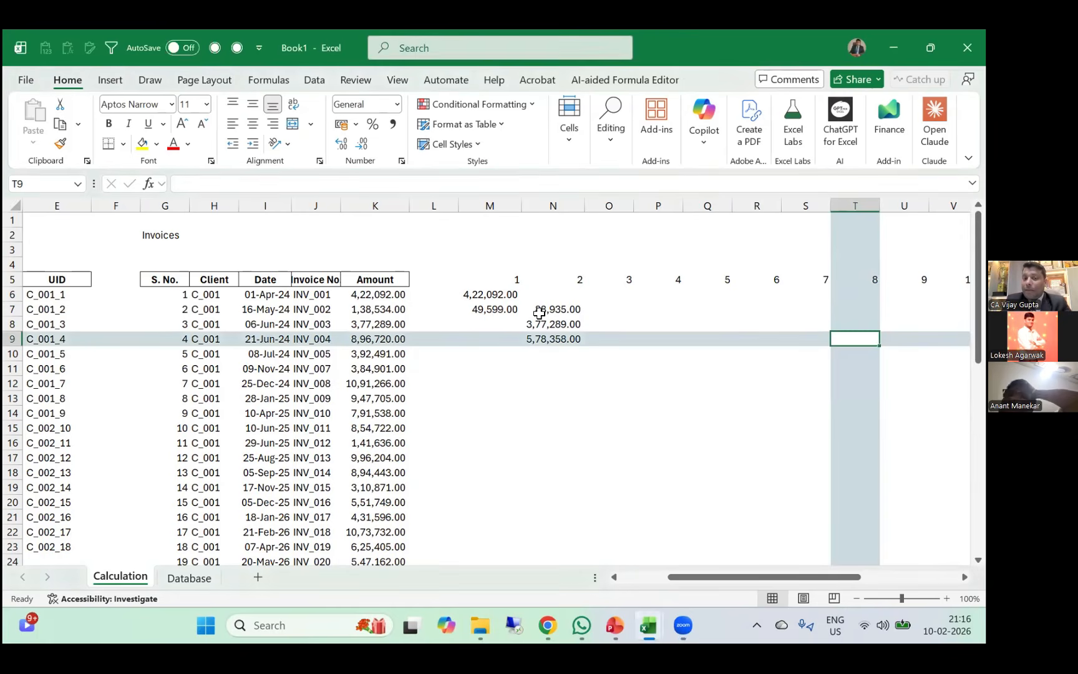
drag(492, 298, 577, 350)
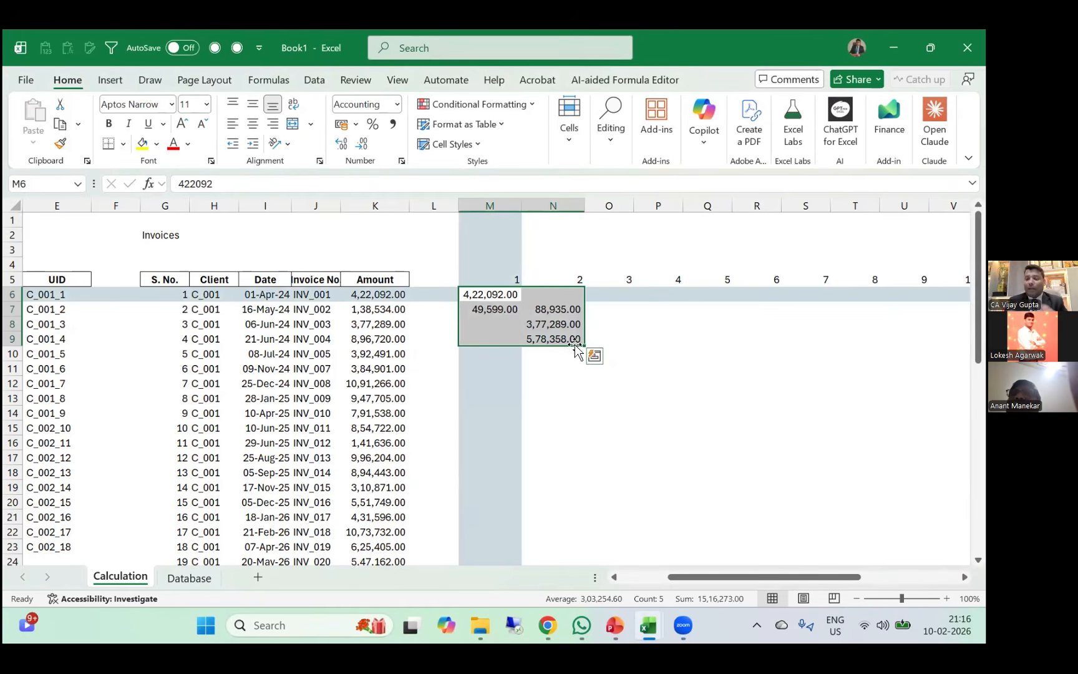
key(Delete)
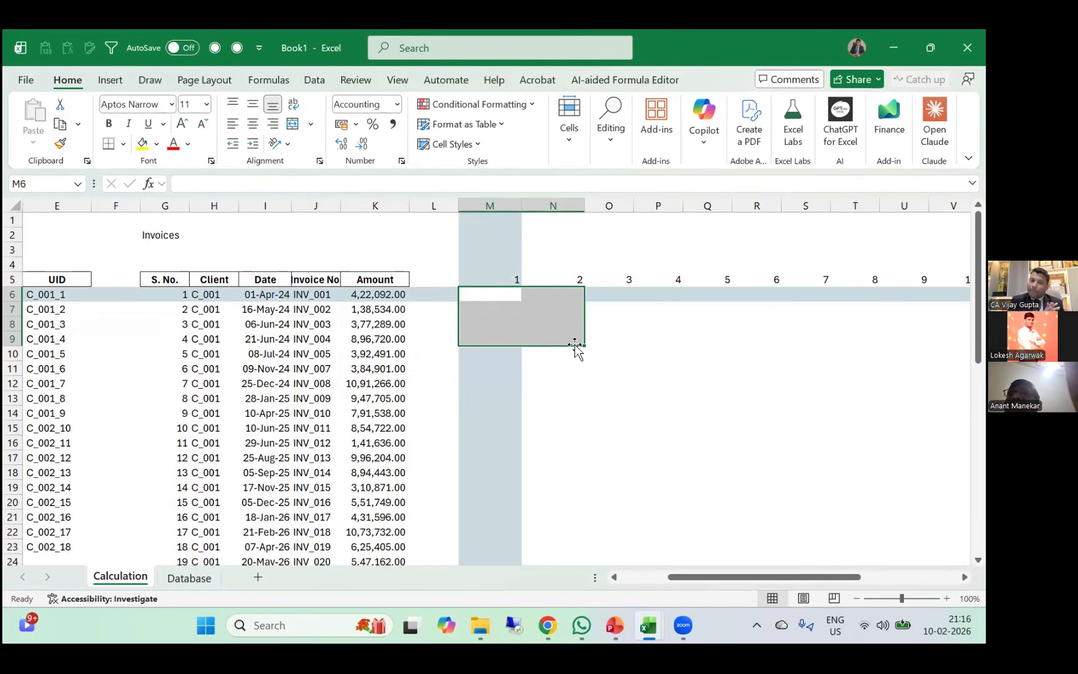
Start an XLOOKUP formula in M6 with the payment number in M$5 as the lookup value.
key(Left)
key(Right)
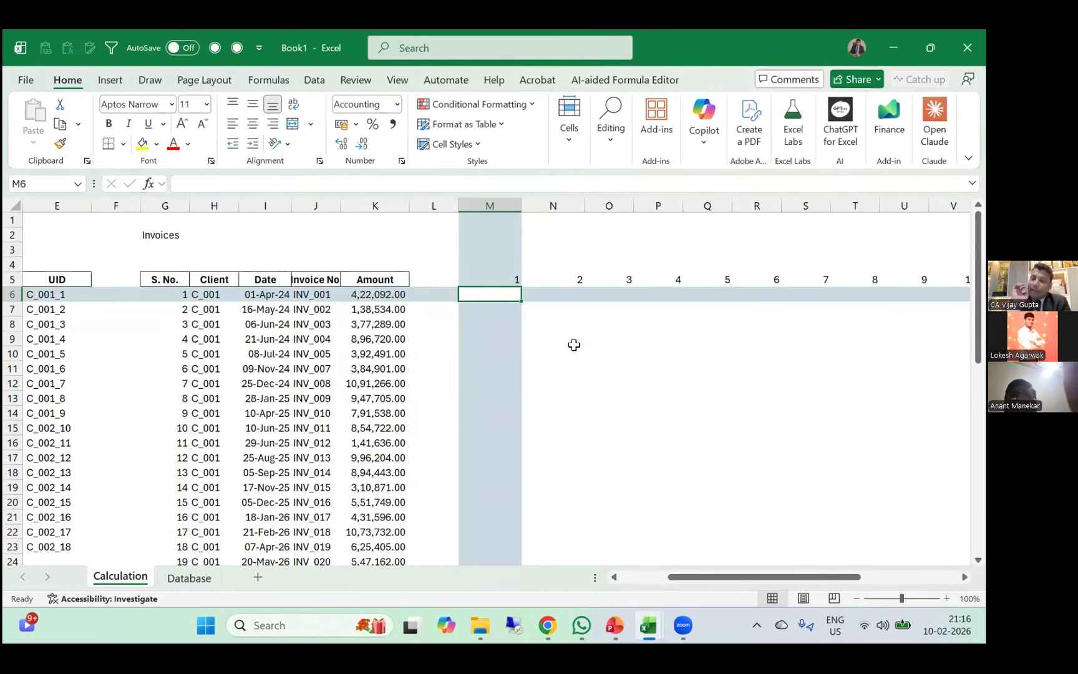
text(=)
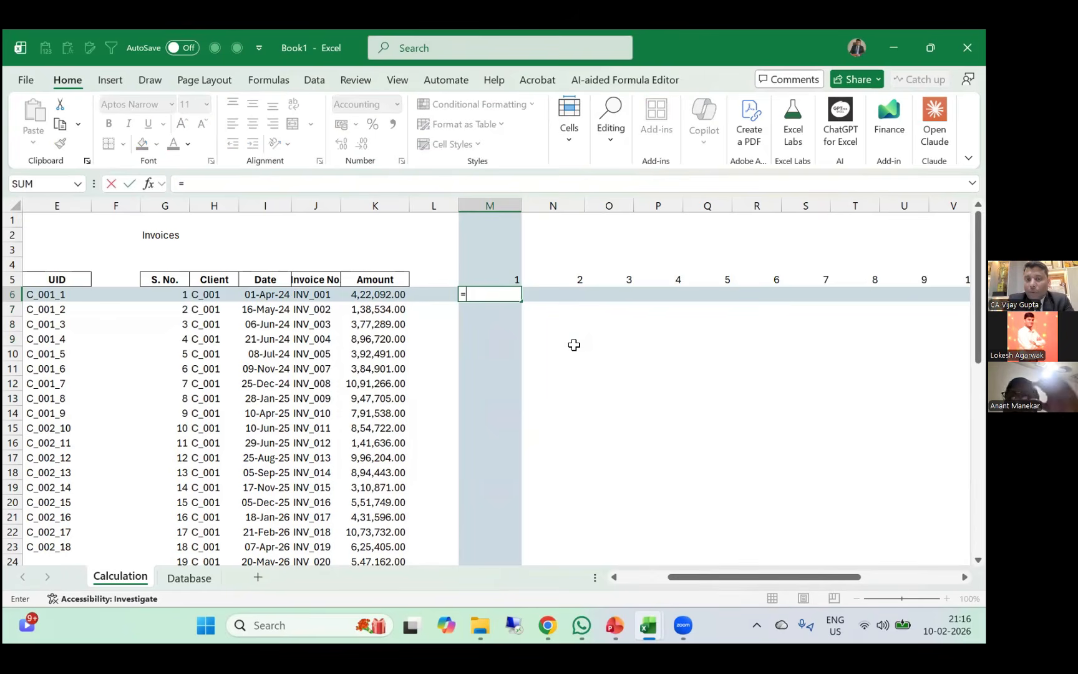
text(xlo)
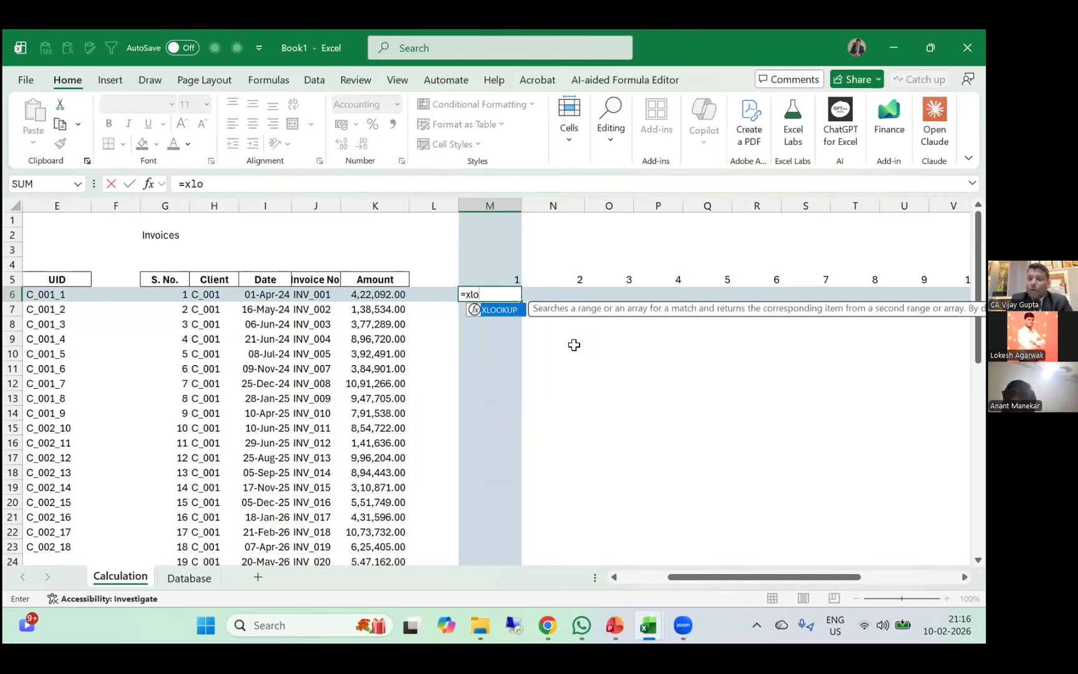
key(Tab)
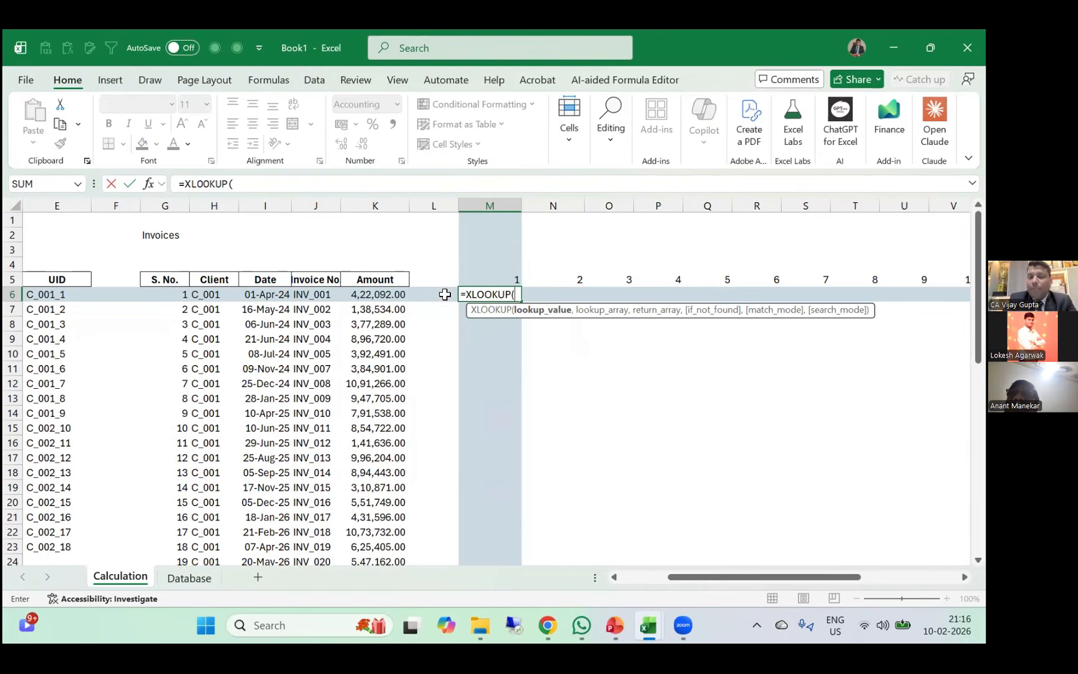
click(491, 279)
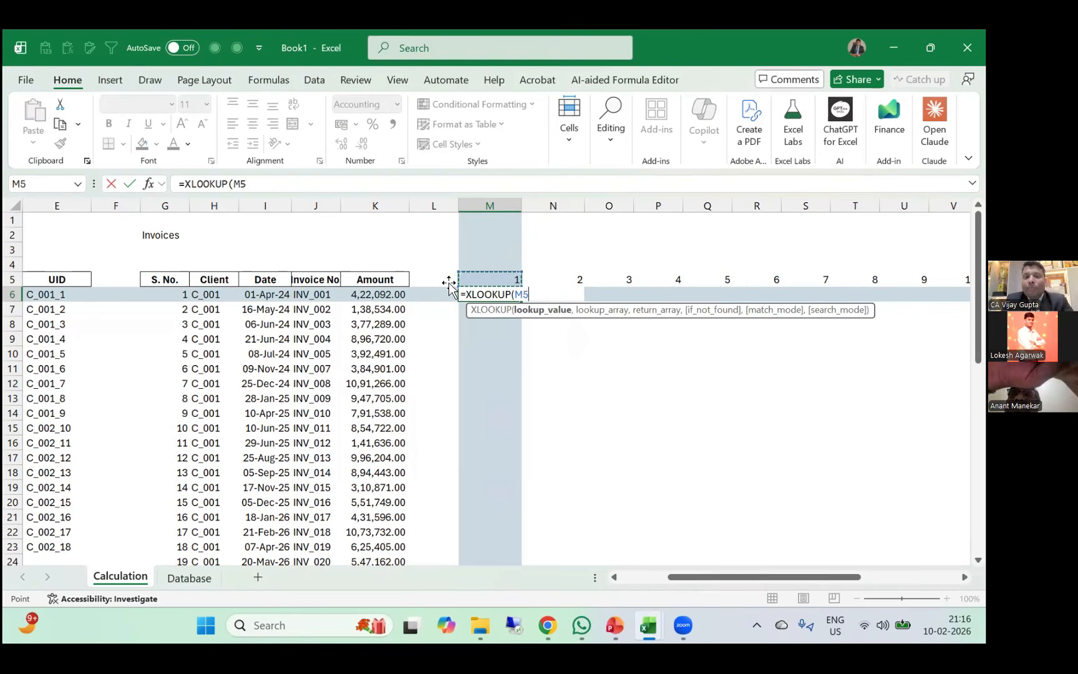
key(F4)
key(F4)
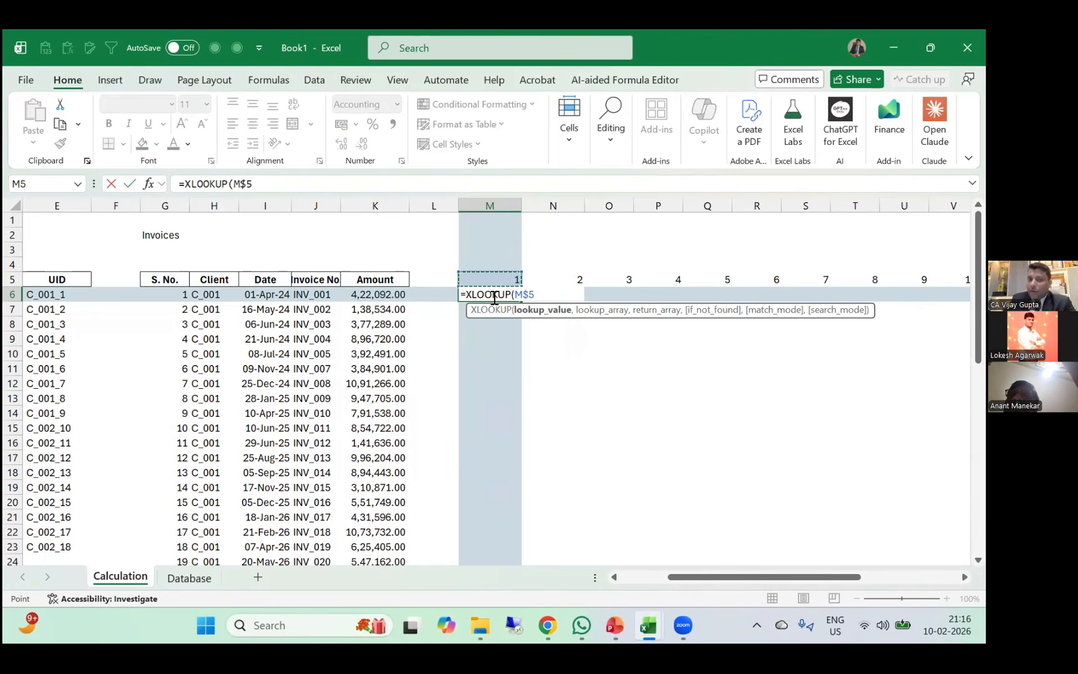
text(,)
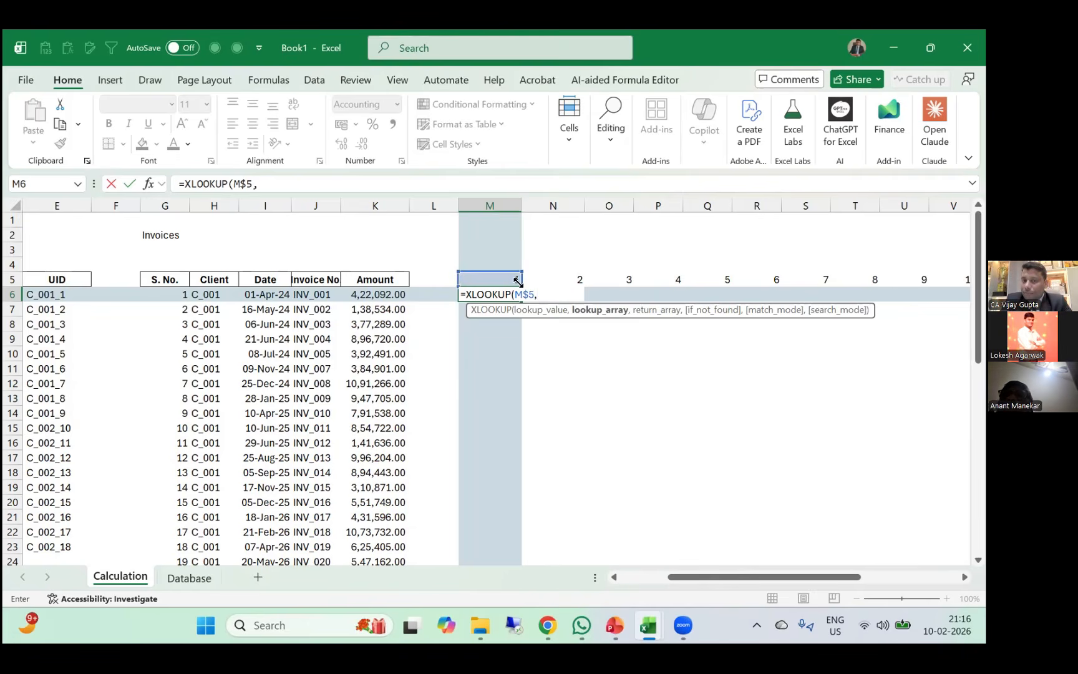
Complete the XLOOKUP in M6 with $A:$A as the lookup array and $D:$D as the return array.
scroll(181, 320, left, 4)
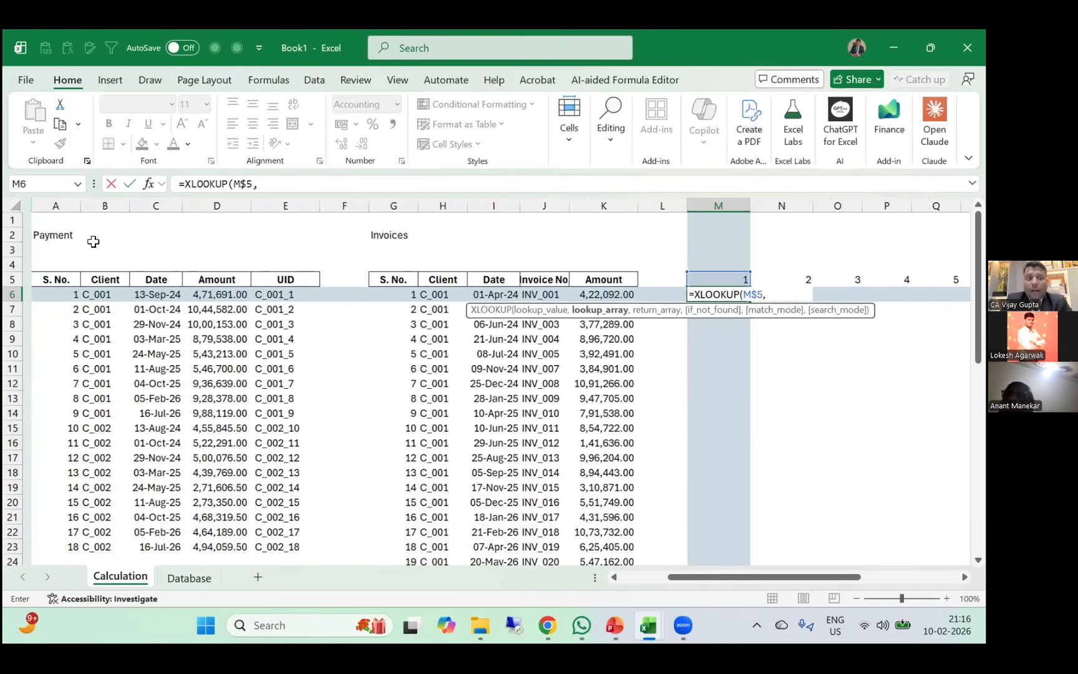
click(53, 205)
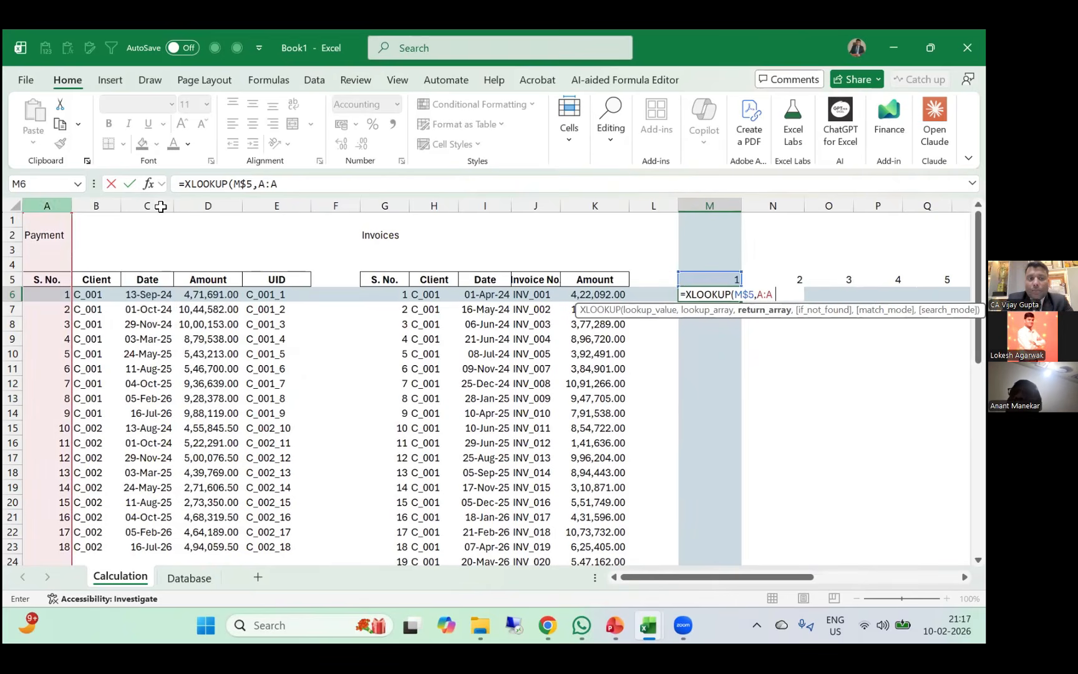
text(,)
click(222, 204)
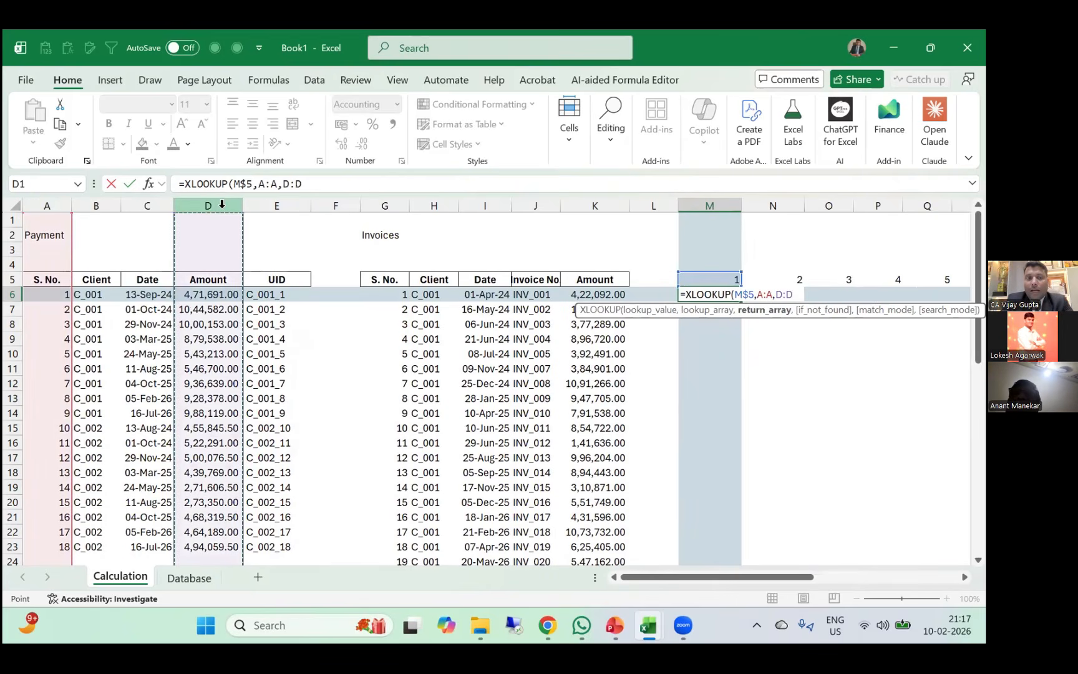
click(273, 184)
key(F4)
click(310, 184)
key(F4)
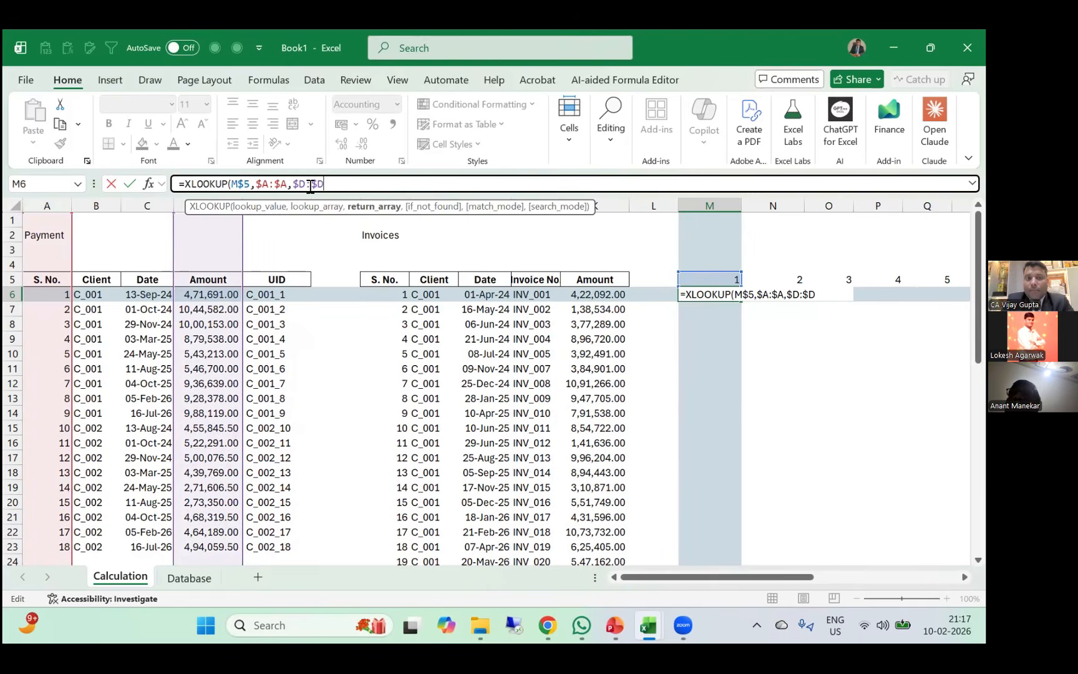
key(Return)
key(Right)
key(Right)
key(Right)
key(Right)
key(Right)
key(Right)
key(Right)
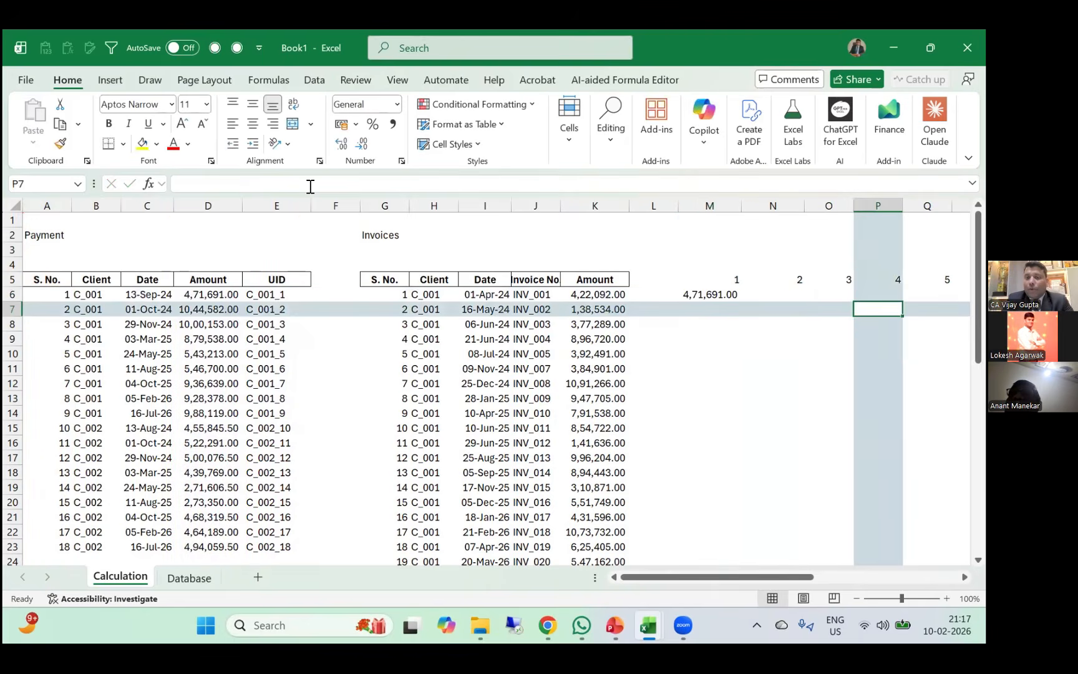
key(Left)
key(Left)
key(Left)
key(Left)
key(Left)
key(Left)
key(Left)
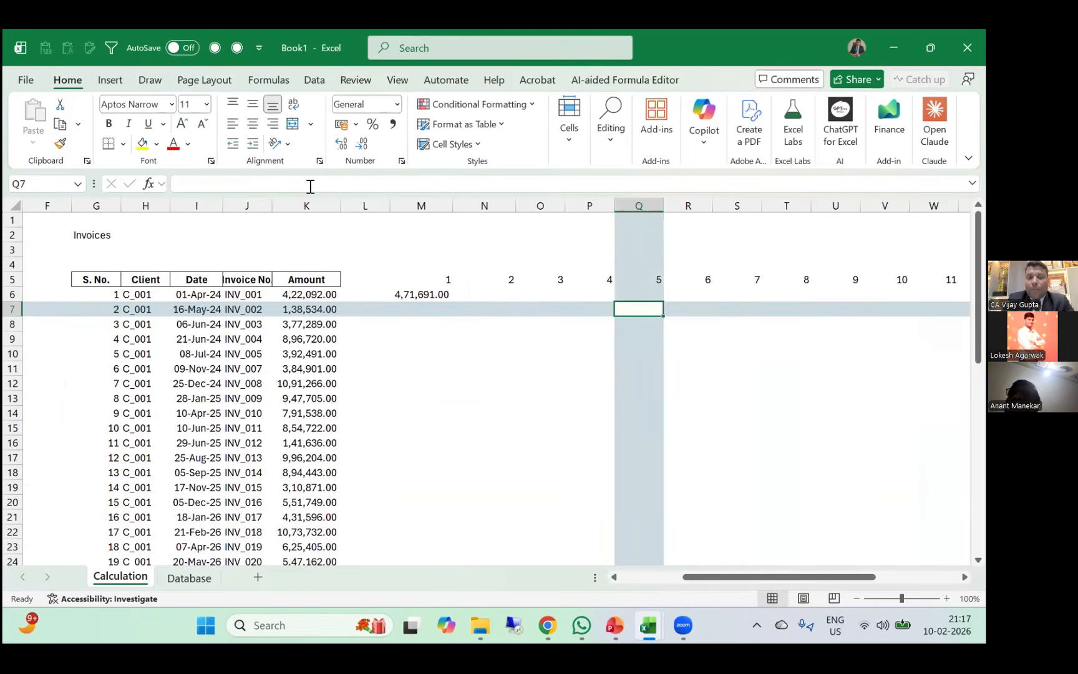
key(Up)
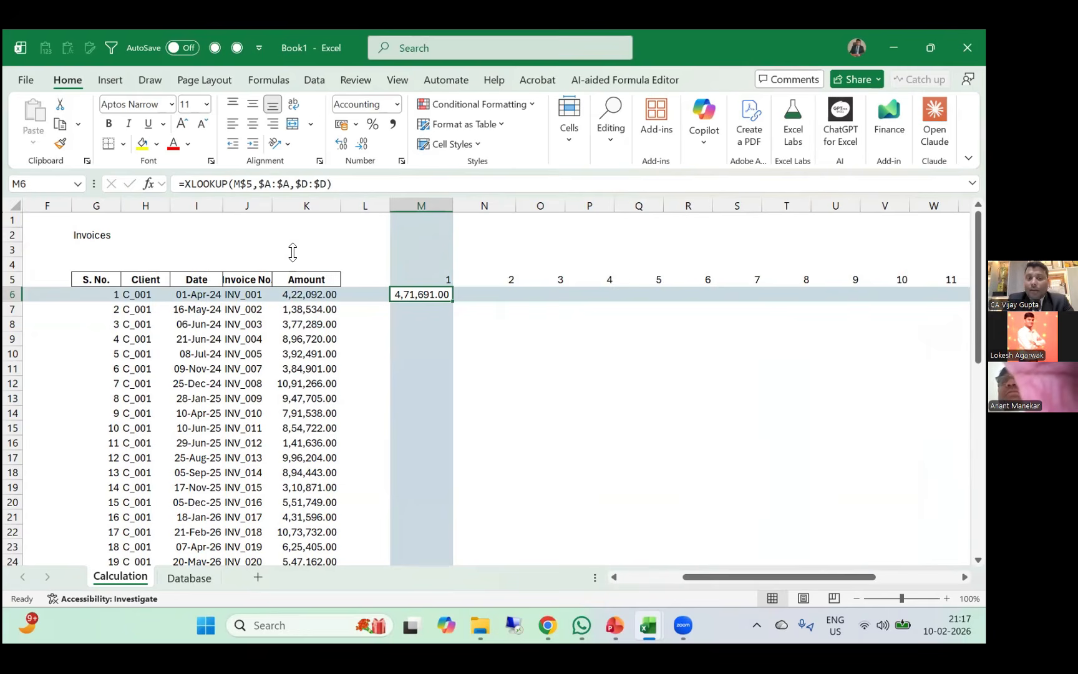
click(186, 183)
text(MIN()
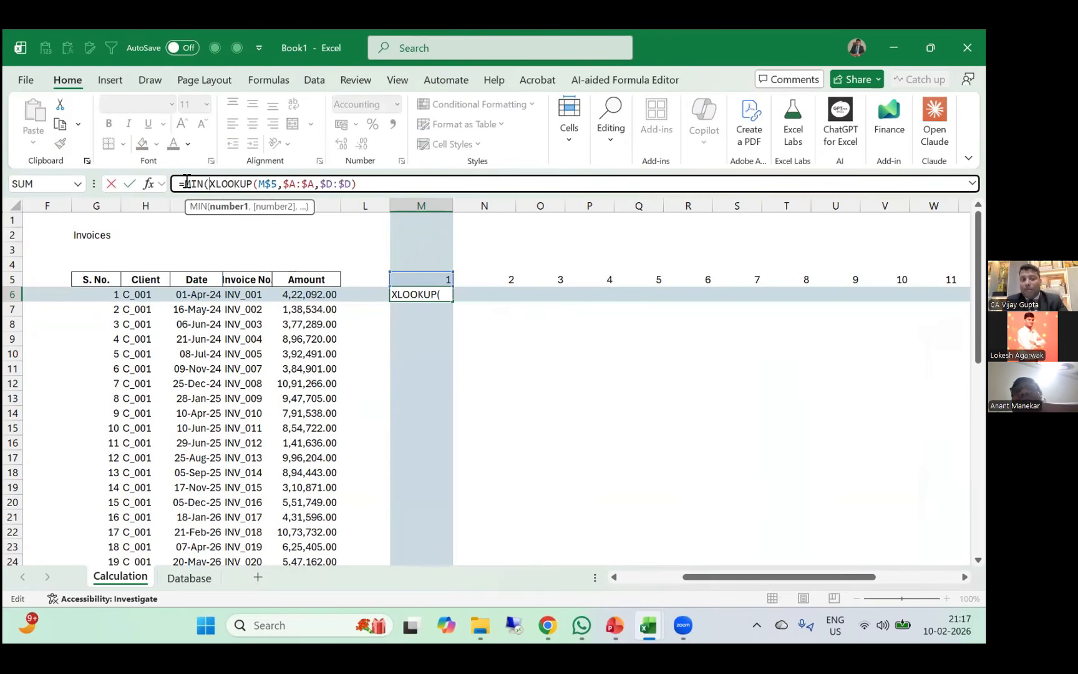
key(Escape)
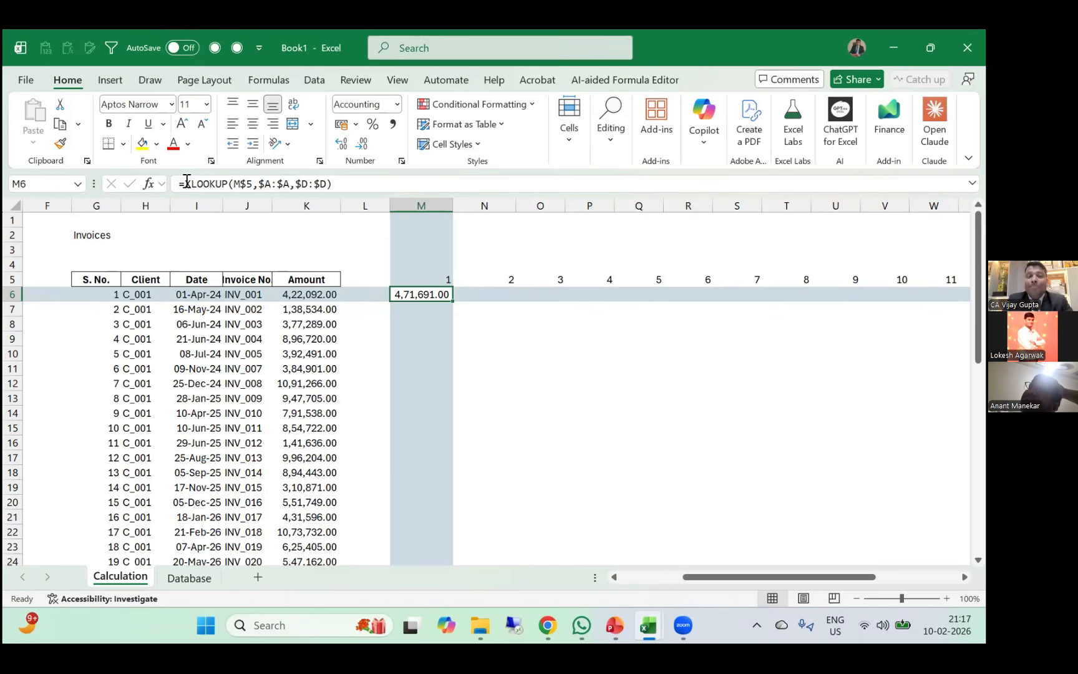
Wrap the XLOOKUP in M6 in a MIN function with the invoice amount $K6 as the second argument.
click(187, 182)
text(MIN()
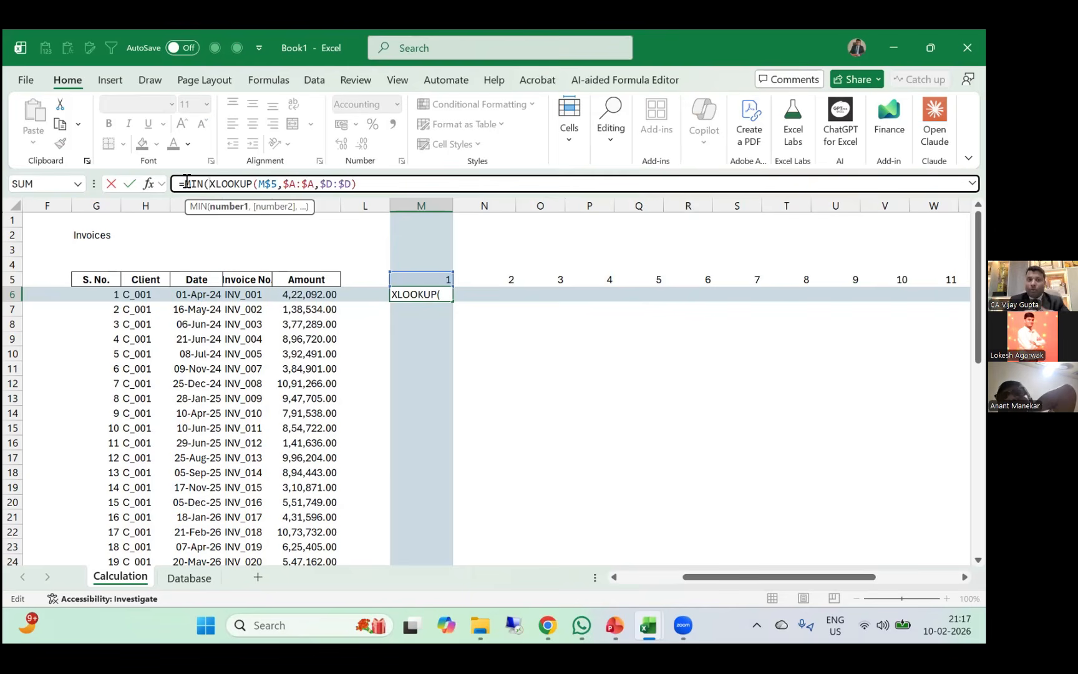
click(363, 188)
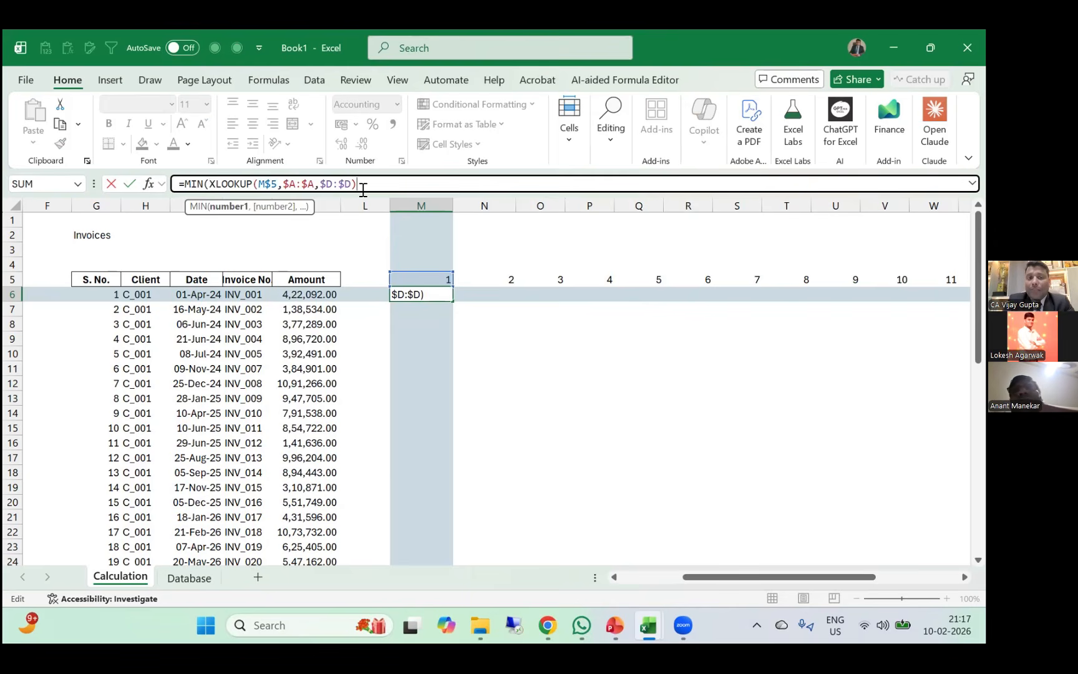
text(,)
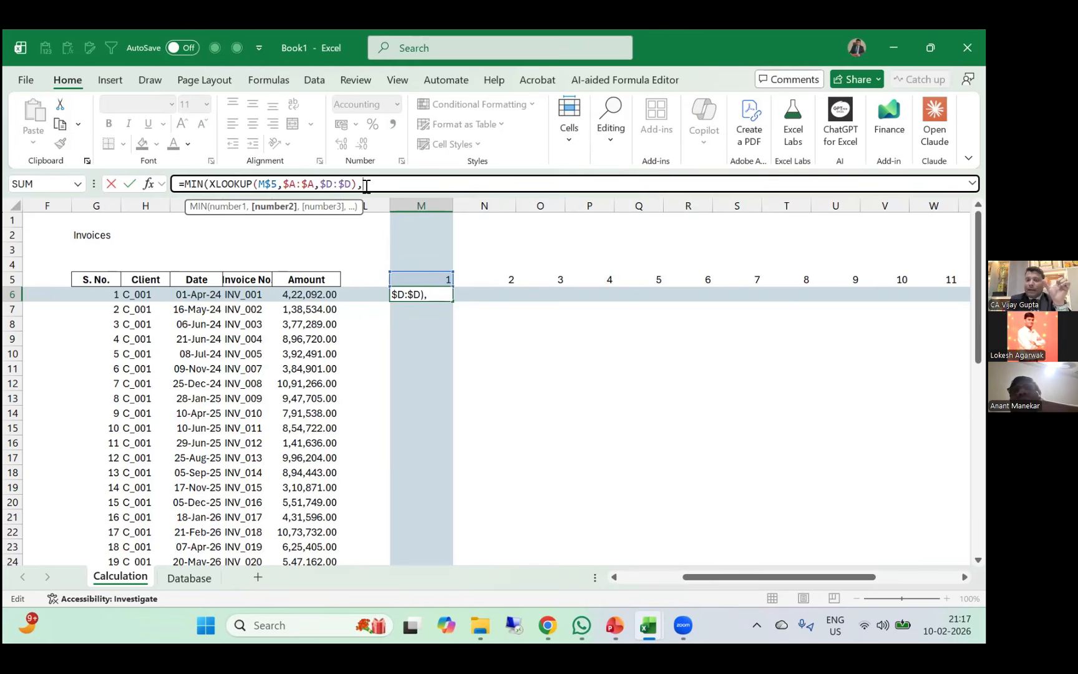
click(299, 293)
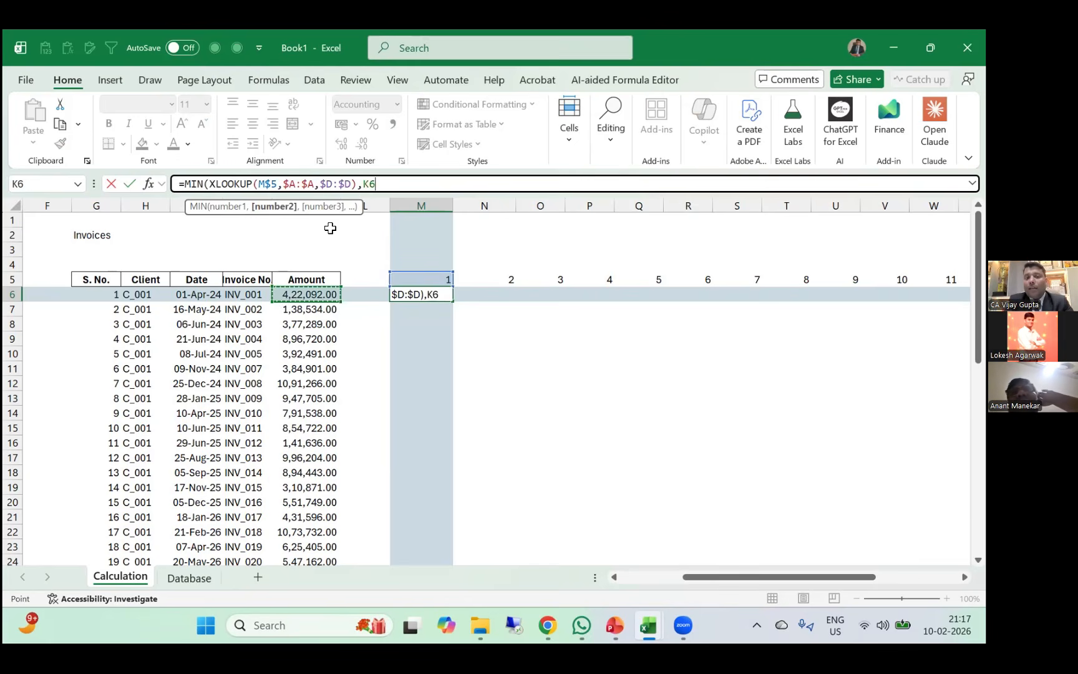
click(363, 187)
text($)
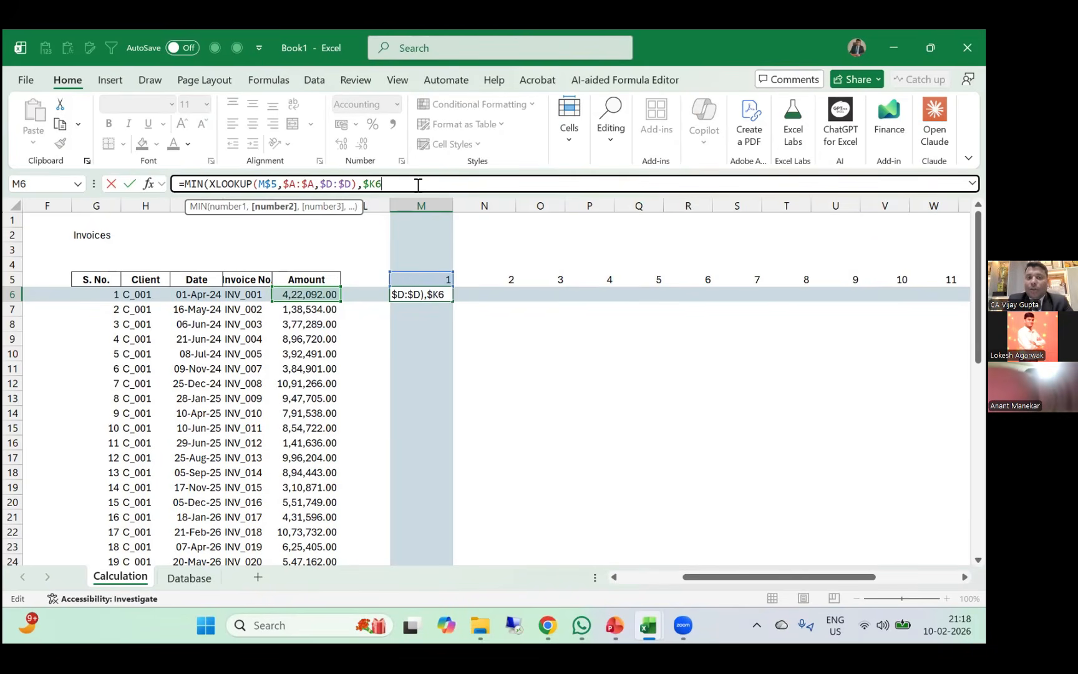
text())
key(ctrl+Return)
key(Return)
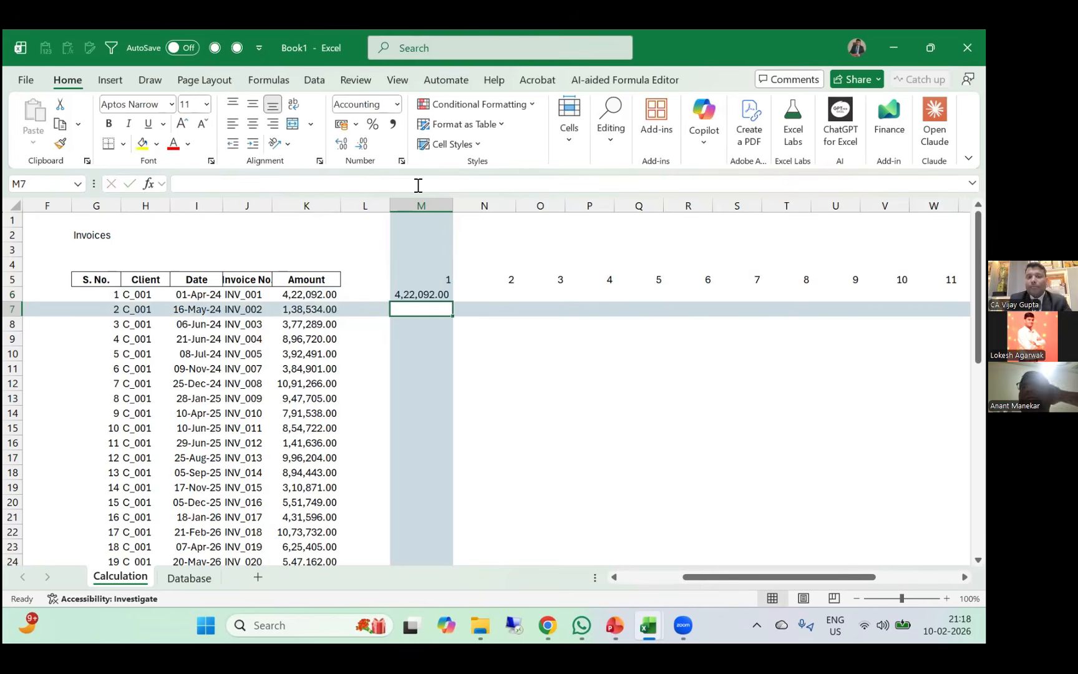
Copy the MIN formula from M6 to N6 to test it for payment 2.
key(Up)
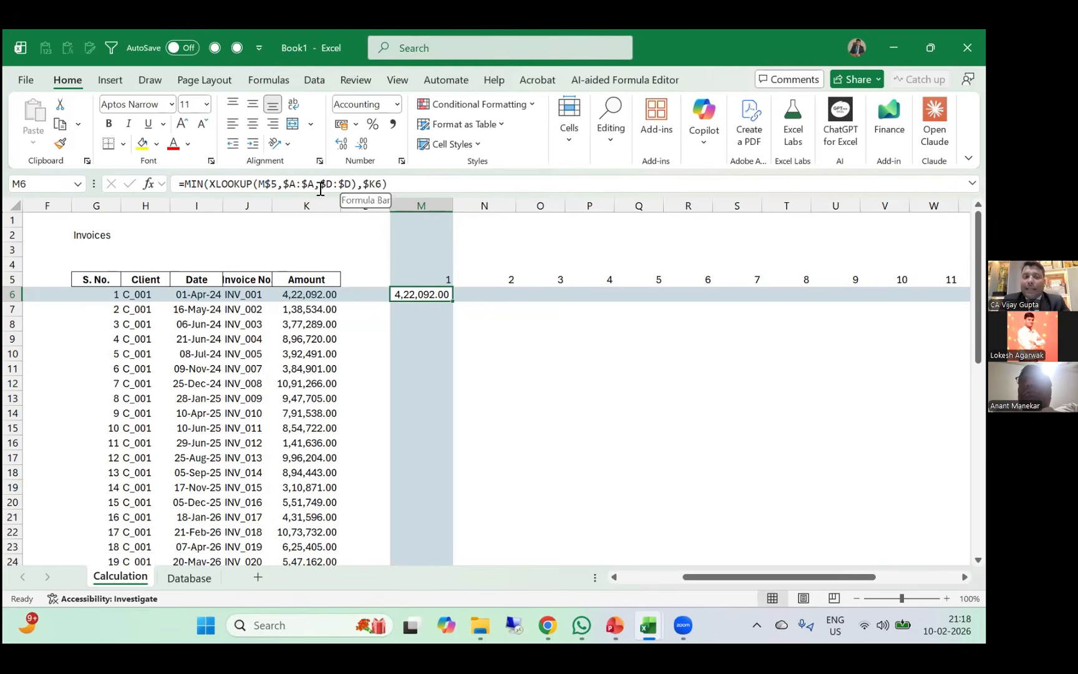
drag(355, 186, 207, 186)
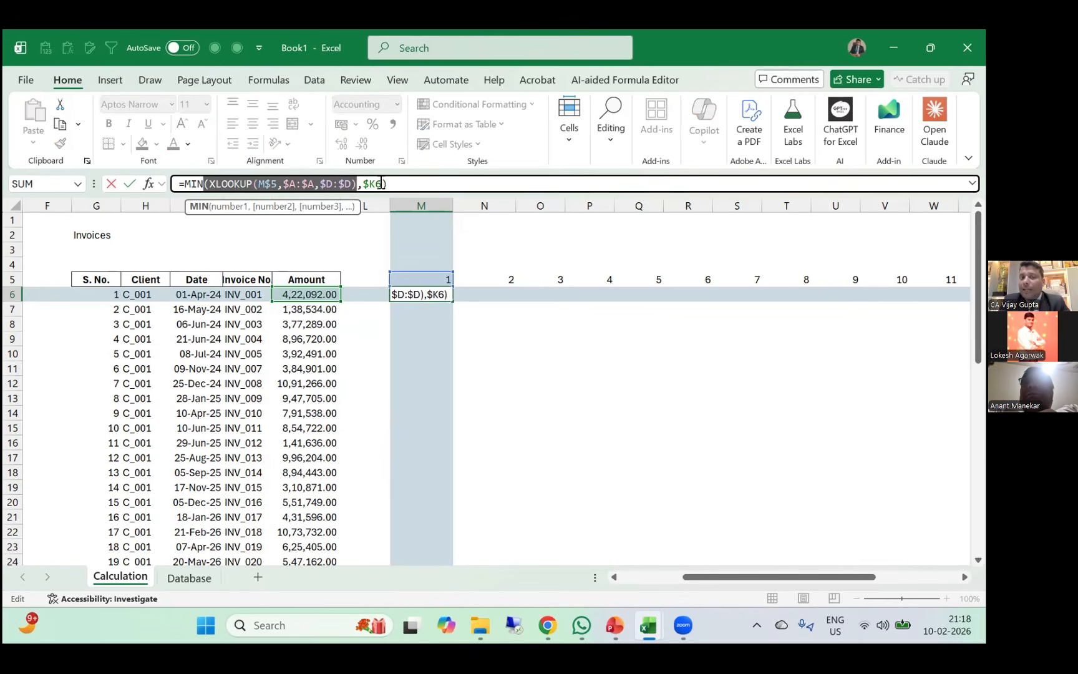
click(378, 183)
key(ctrl+Return)
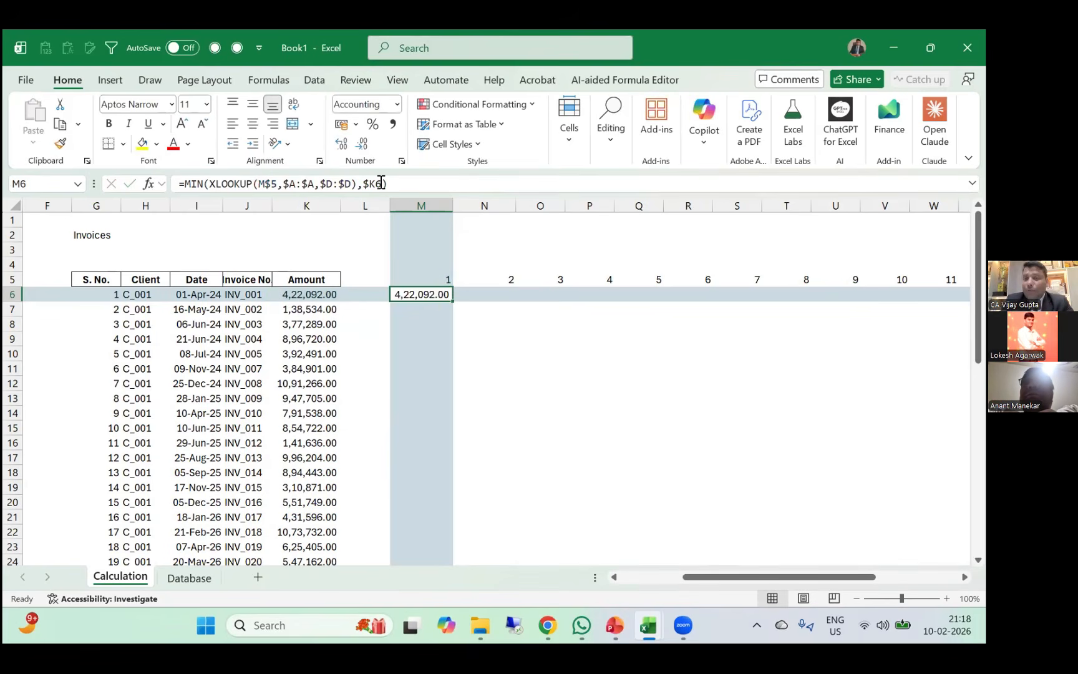
key(ctrl+c)
key(Right)
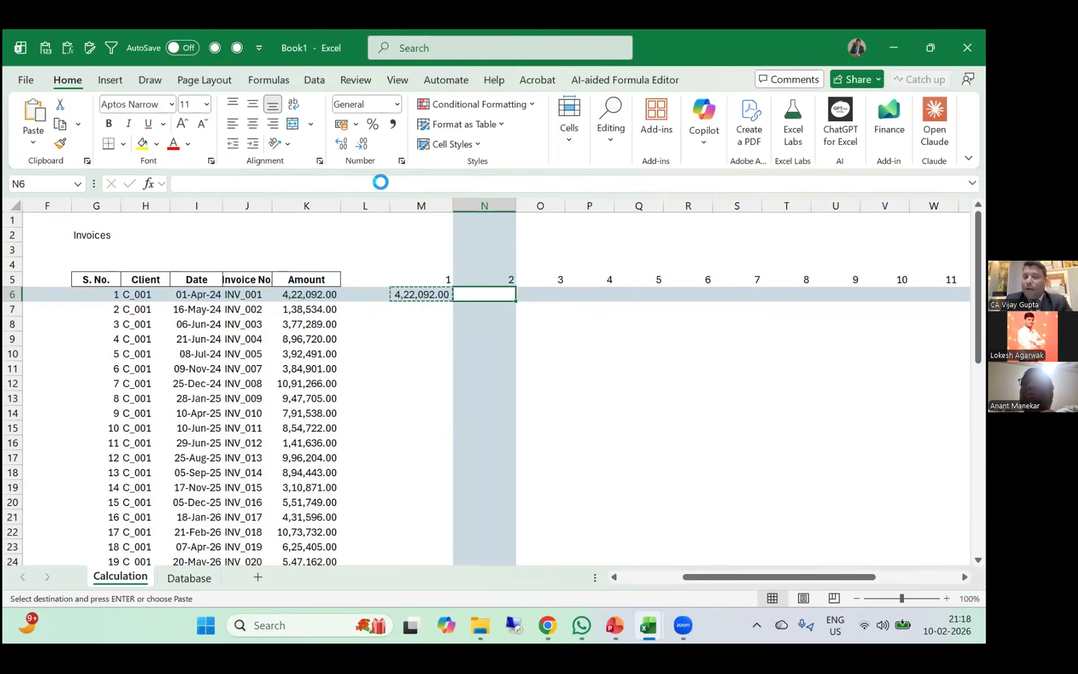
key(ctrl+v)
key(ctrl)
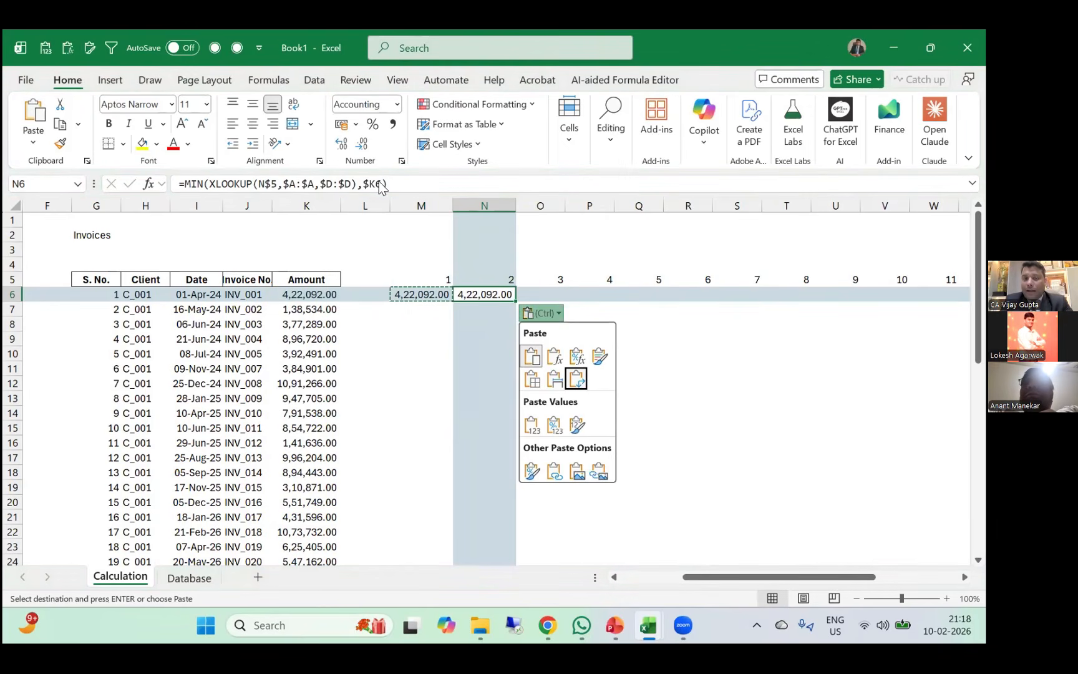
key(Escape)
key(Escape)
Copy the MIN formula from M6 down to M7 to test it for INV_002.
key(Down)
key(Left)
key(Left)
key(Right)
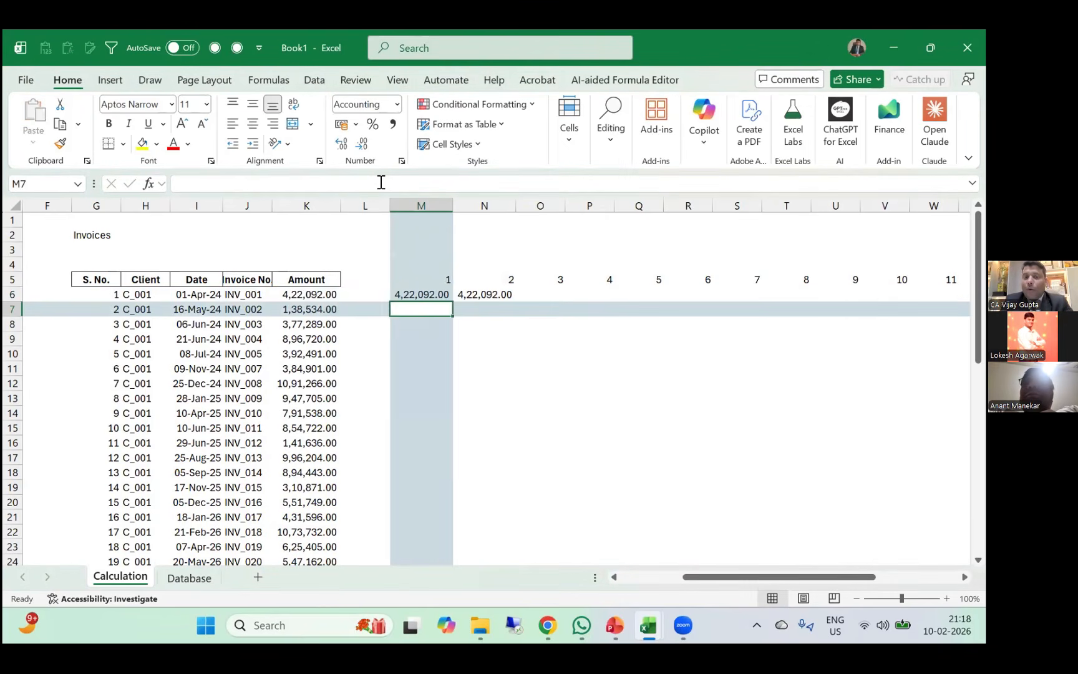
key(Up)
key(Down)
key(Up)
key(ctrl+c)
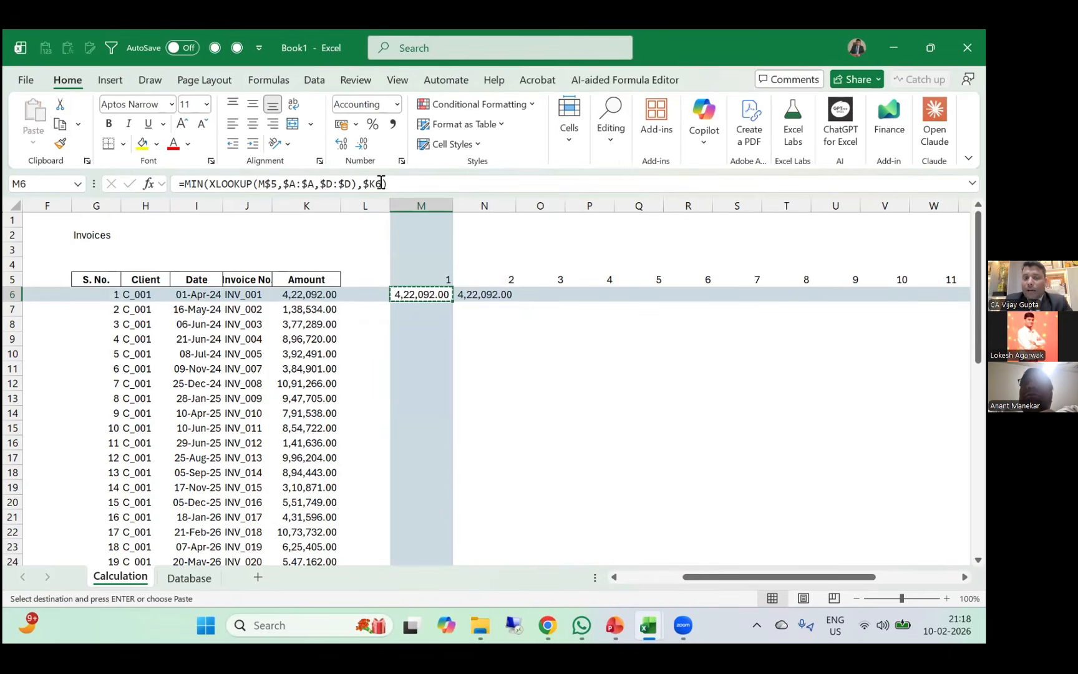
key(Down)
key(ctrl+v)
key(Escape)
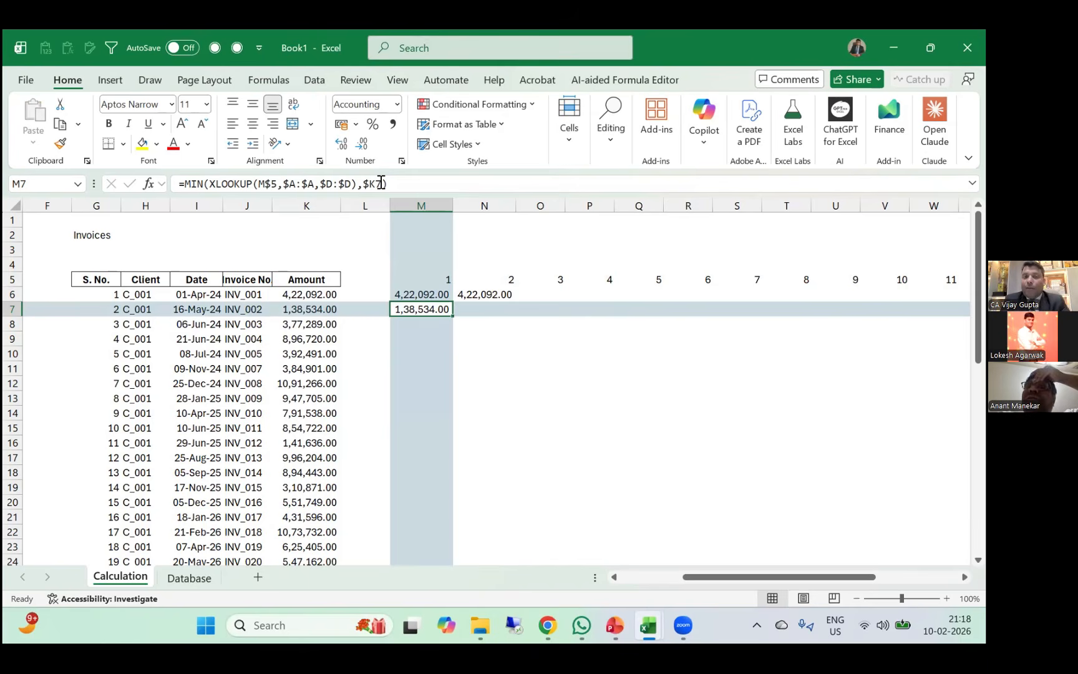
Clear the test copies of the formula from M7 and N6.
key(Up)
key(Down)
key(Delete)
key(Right)
key(Up)
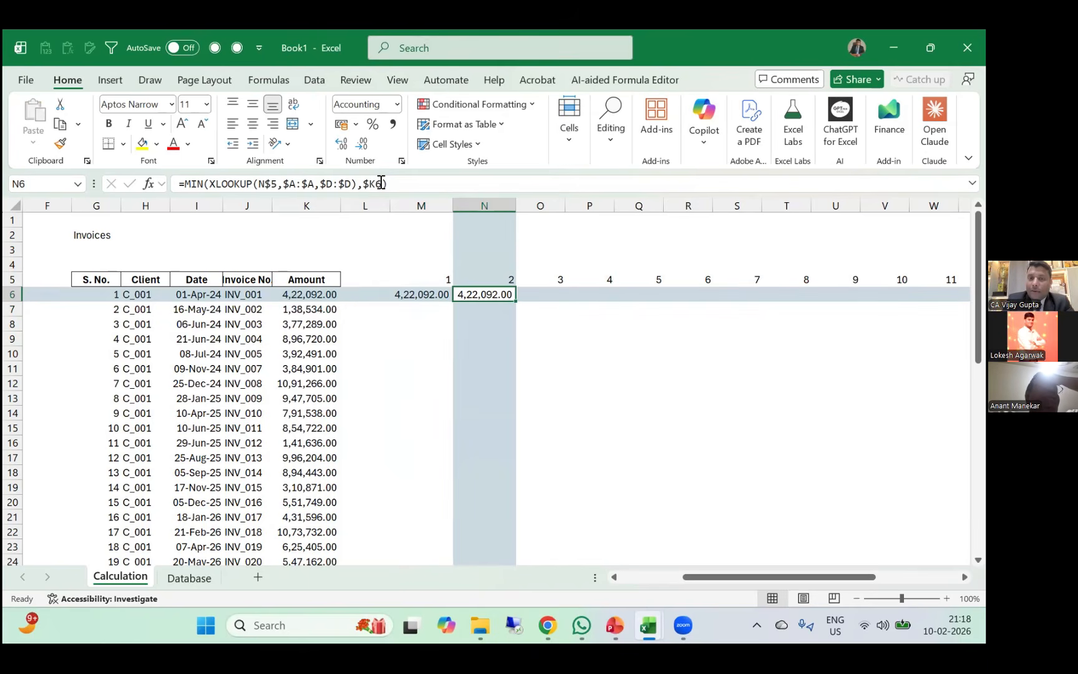
key(Delete)
key(Left)
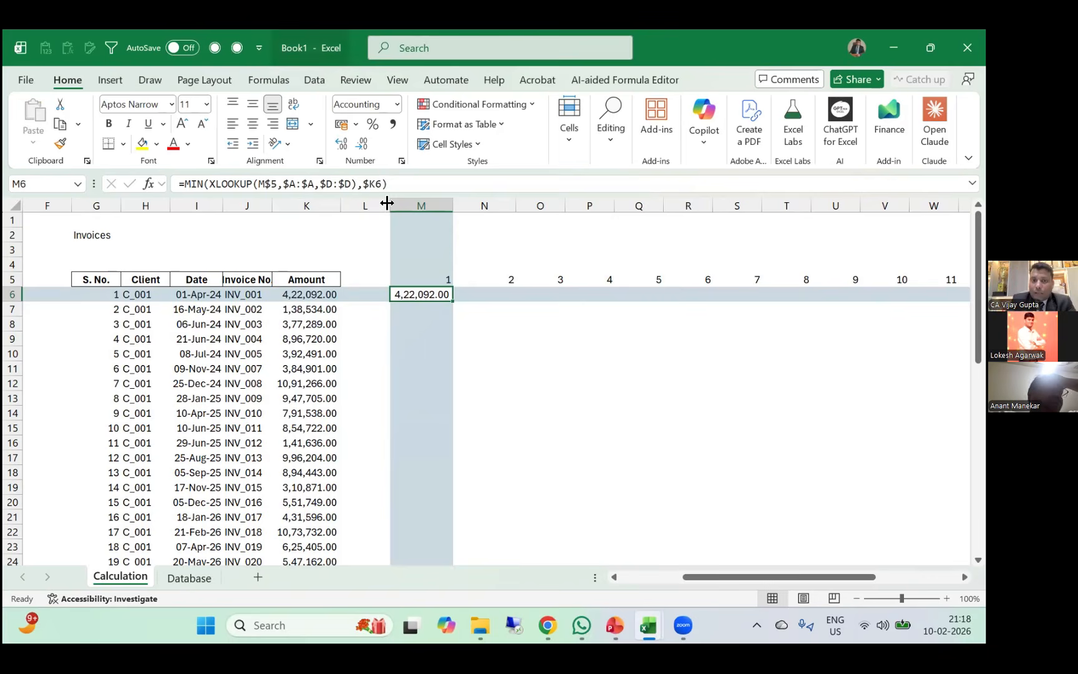
click(440, 205)
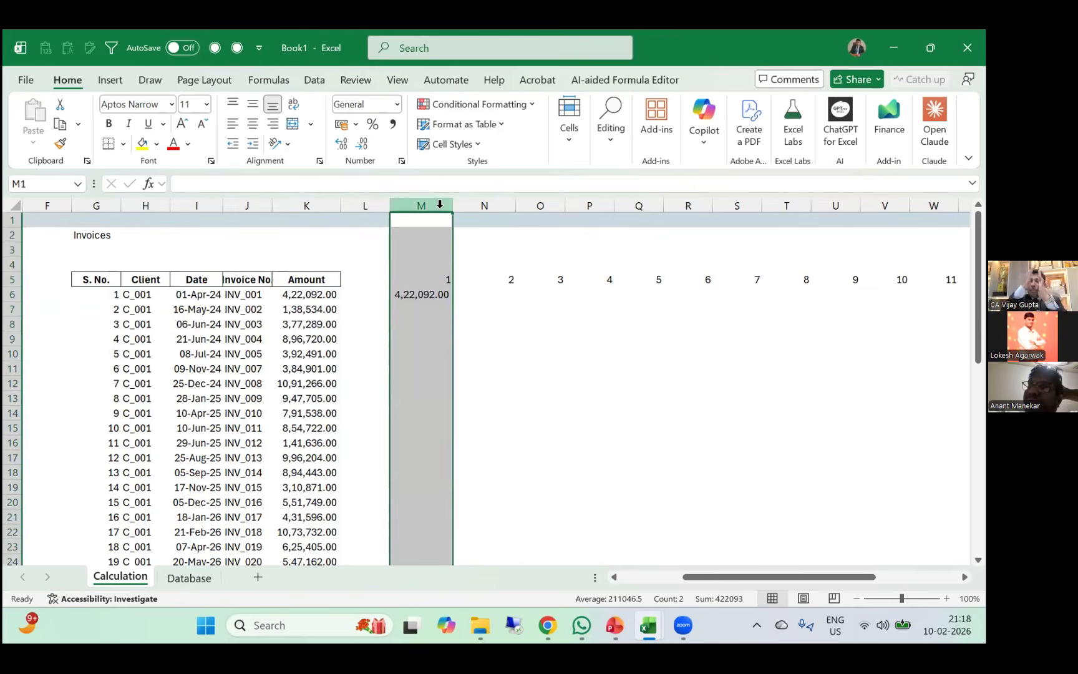
click(13, 296)
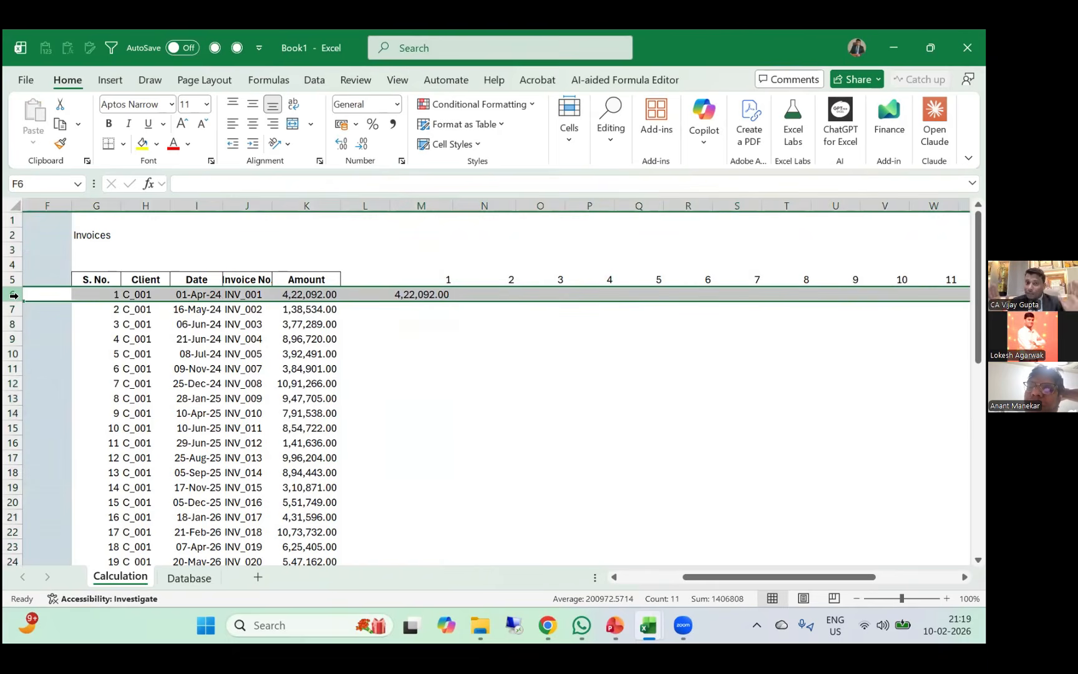
click(423, 206)
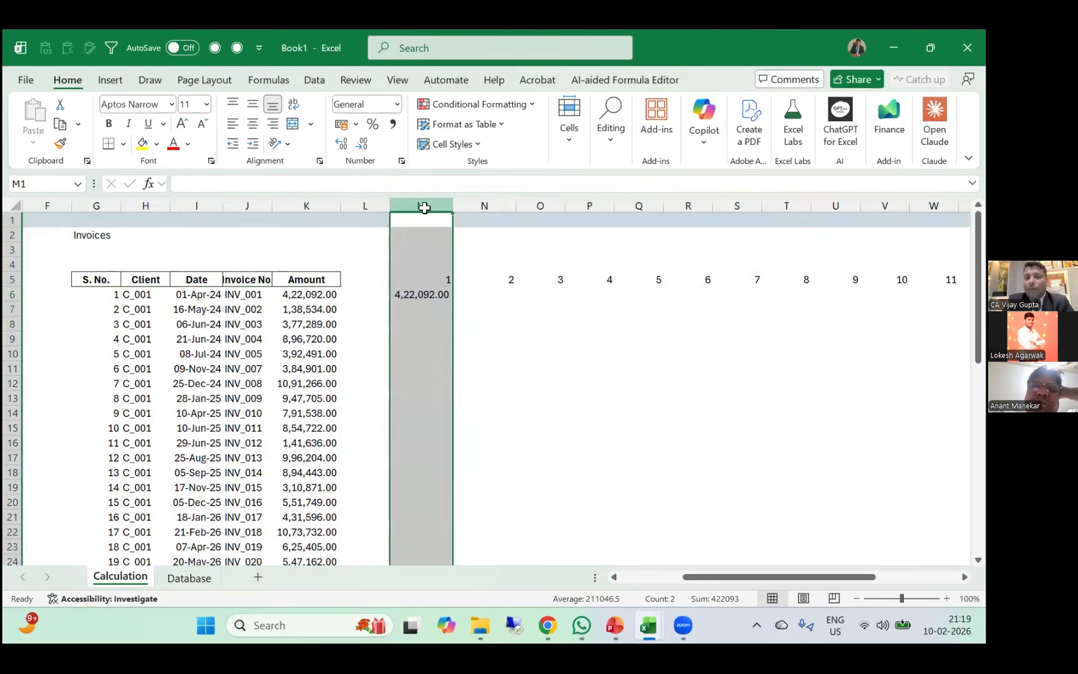
In the M6 formula, subtract a SUM over the expanding range $M$5:M5 from the XLOOKUP result inside MIN.
click(431, 302)
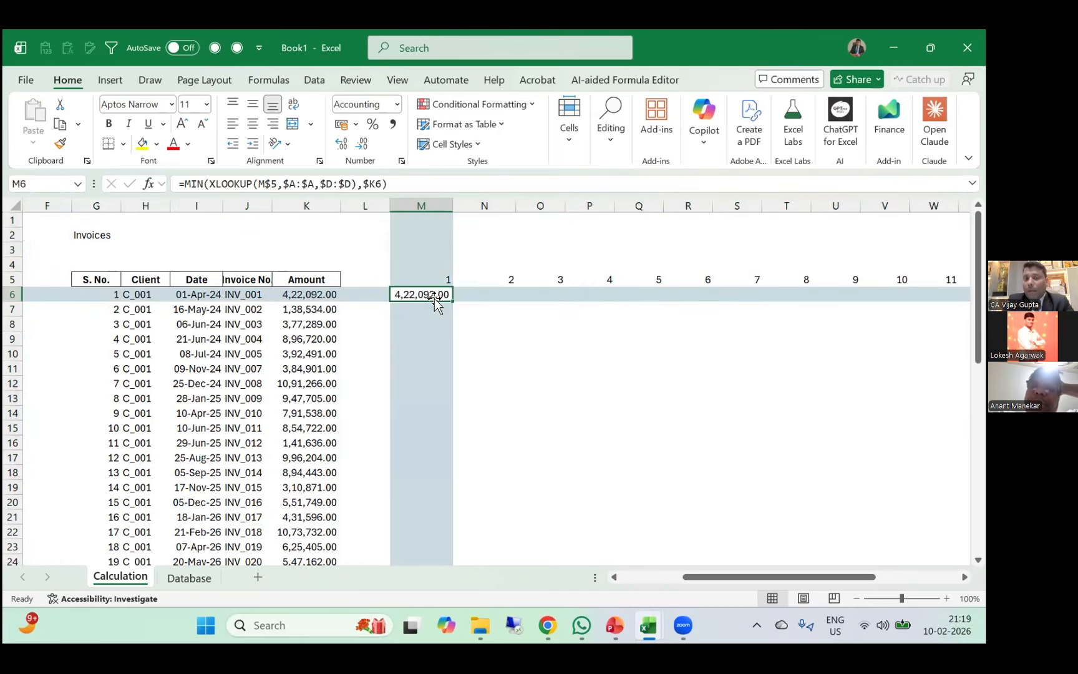
click(358, 185)
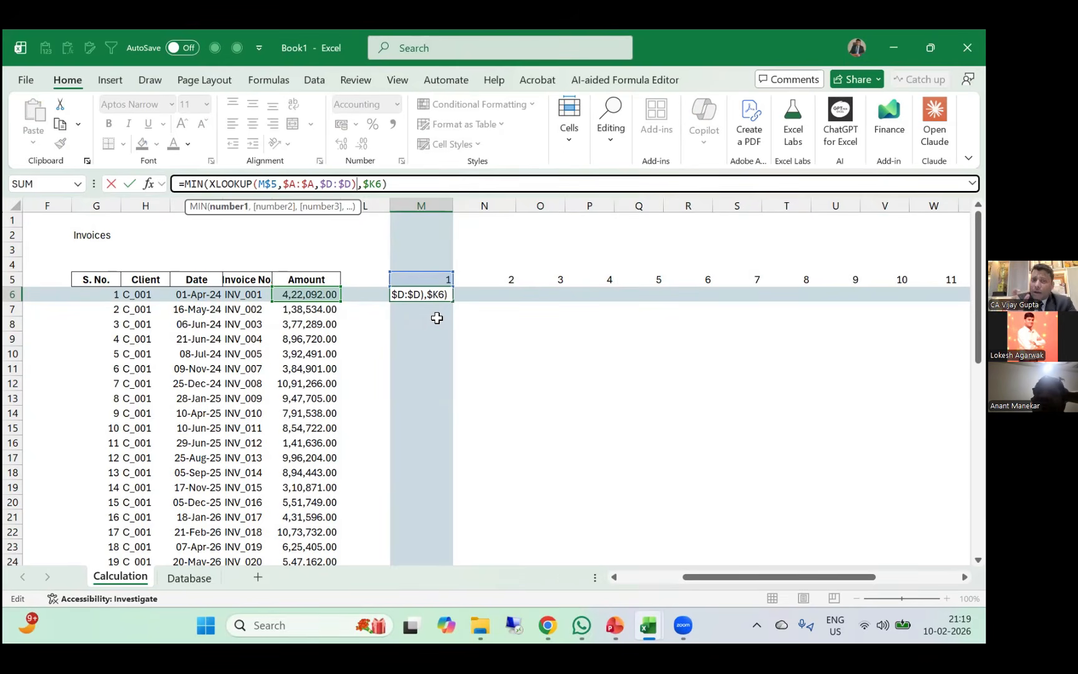
scroll(436, 318, left, 3)
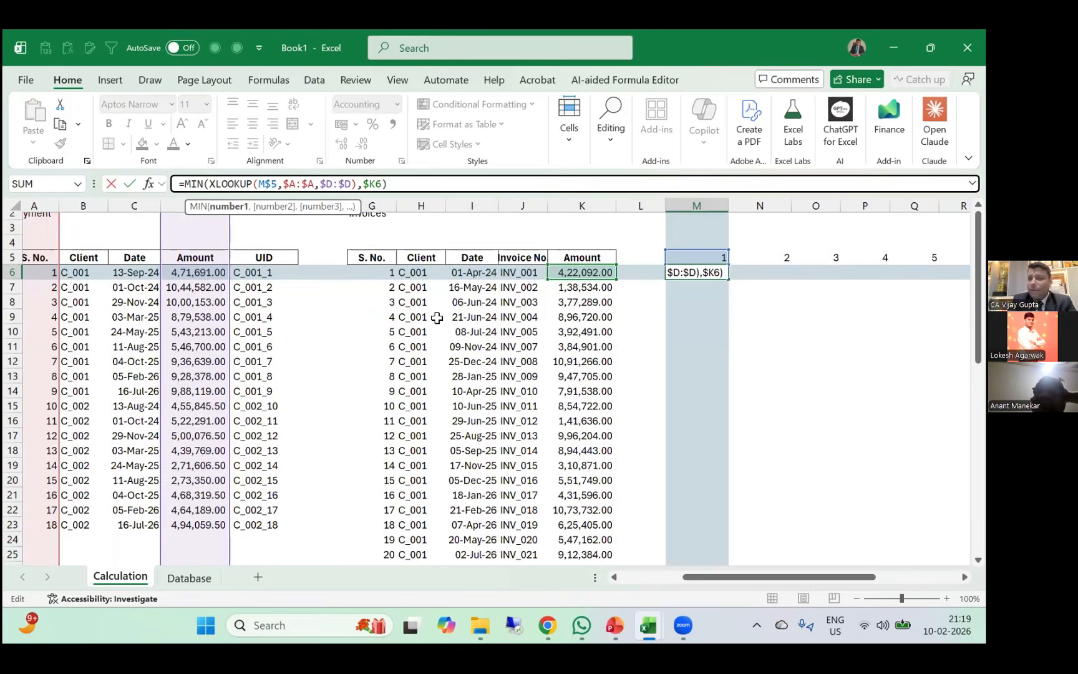
scroll(436, 318, right, 3)
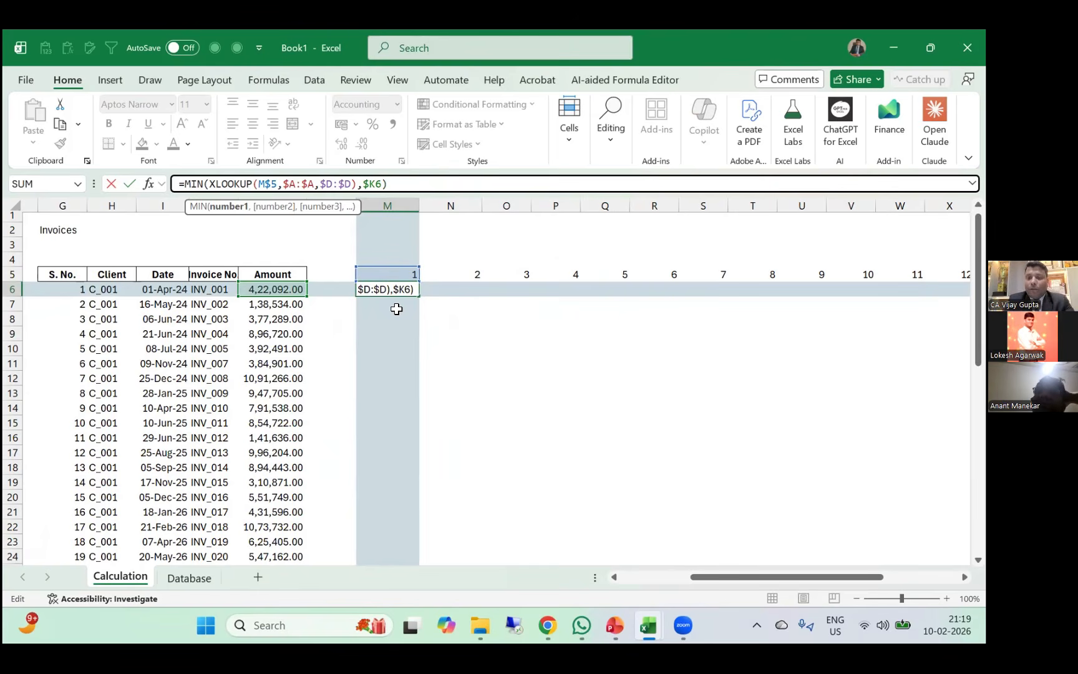
text(-sum()
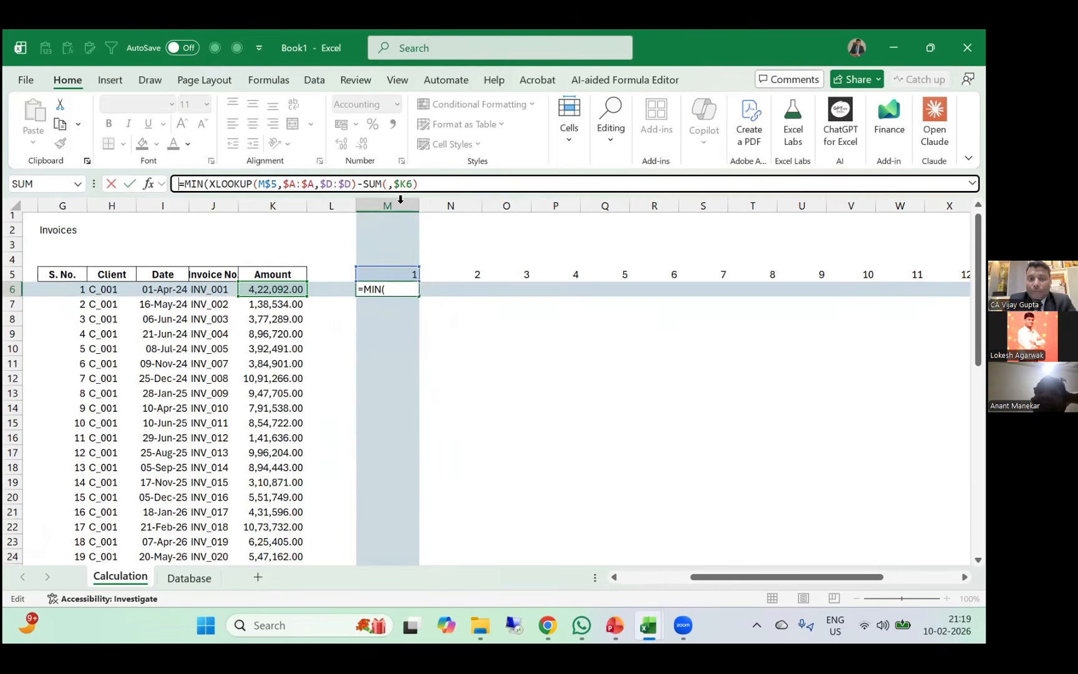
key(F2)
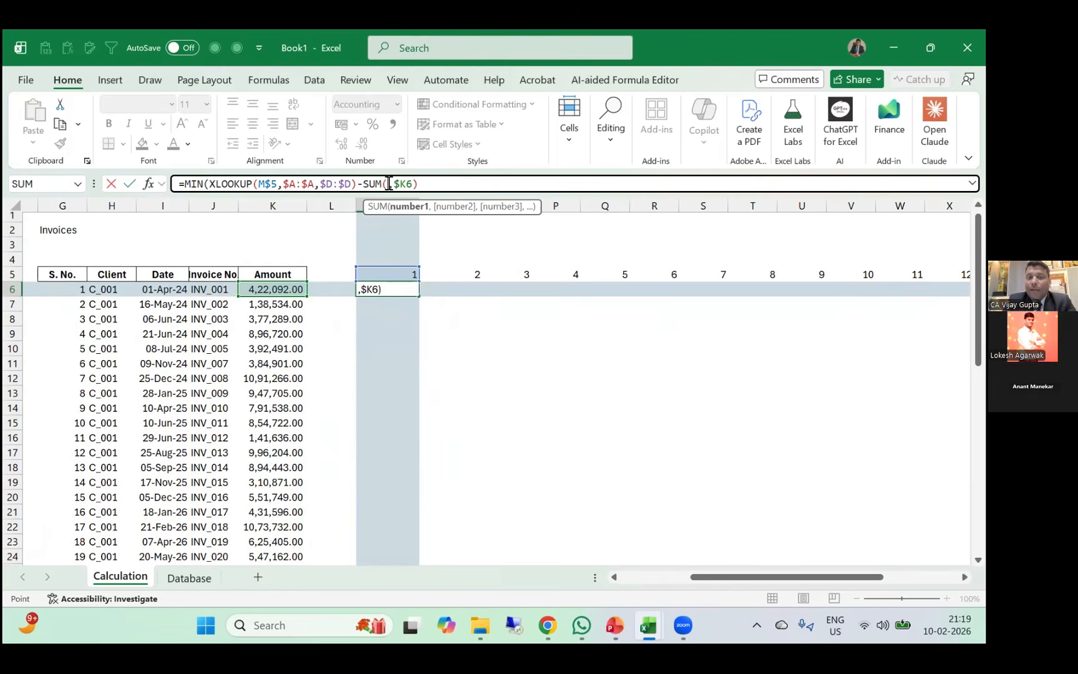
key(Up)
text(:)
double_click(387, 183)
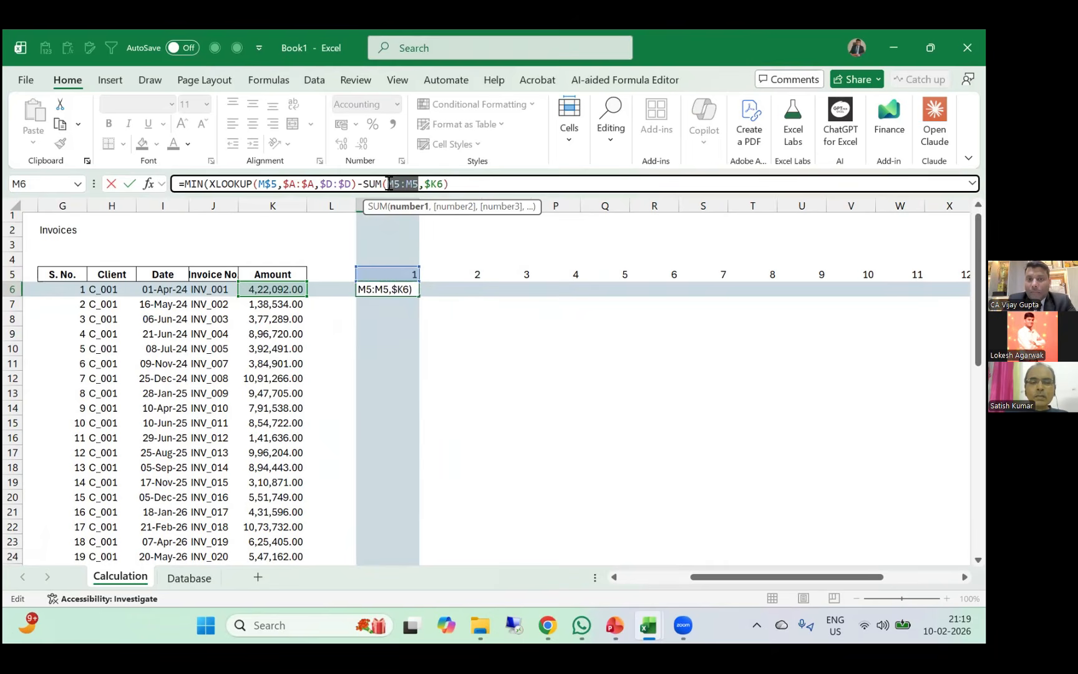
click(400, 185)
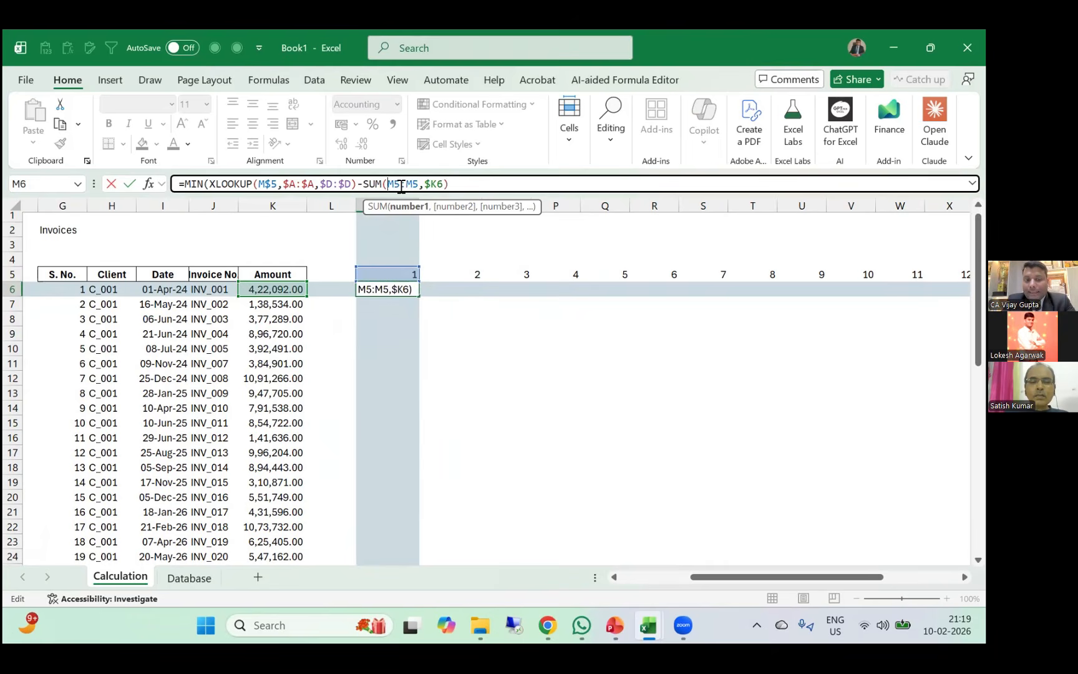
key(F4)
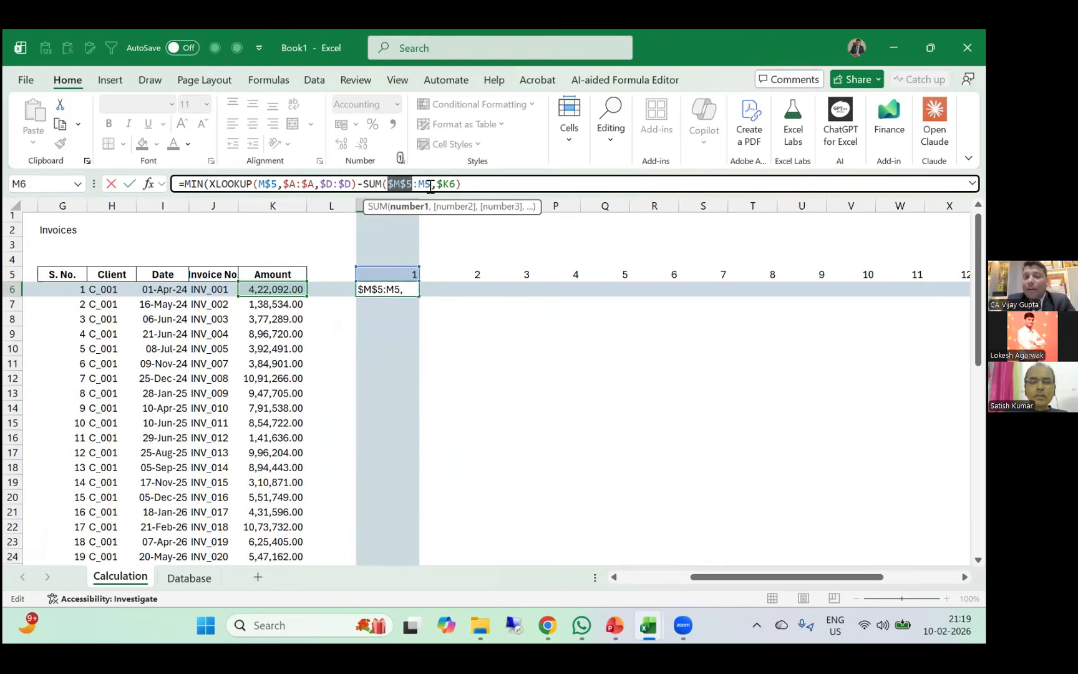
Close the SUM in M6 and add back the payment number with +M$5 before the $K6 argument.
click(430, 185)
text()+)
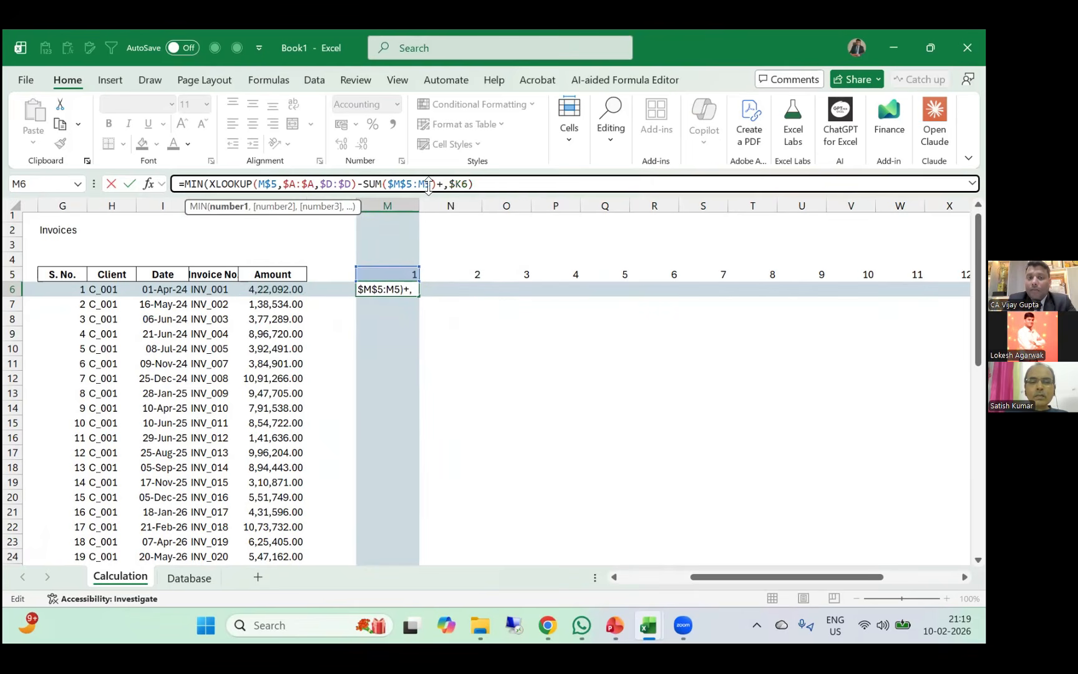
click(398, 274)
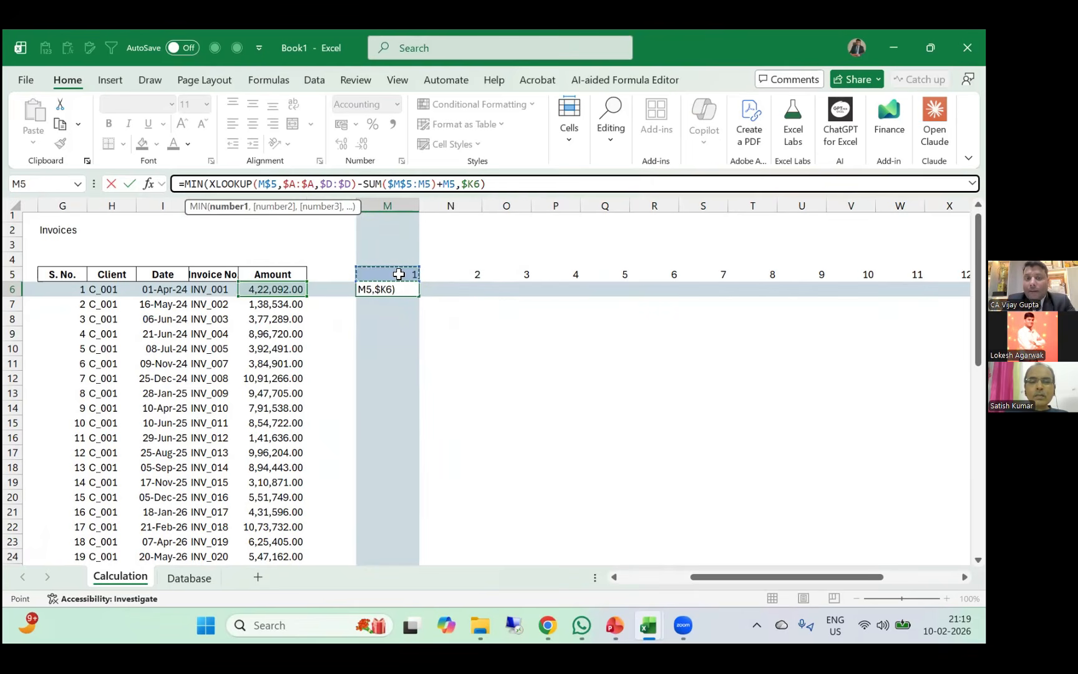
key(F4)
key(F4)
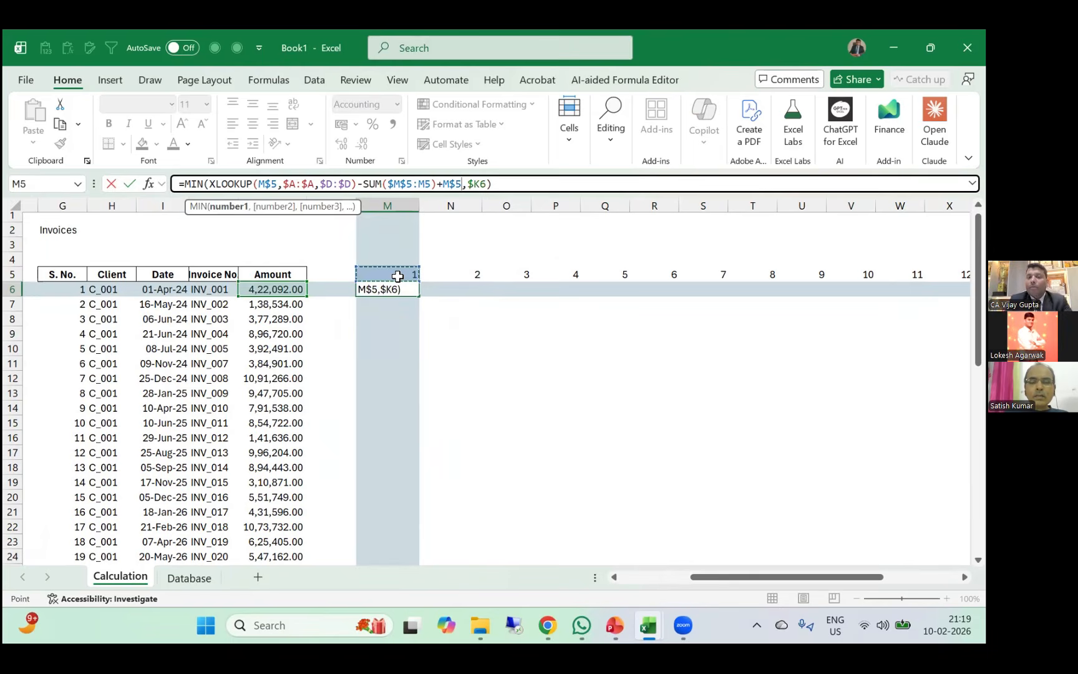
key(Return)
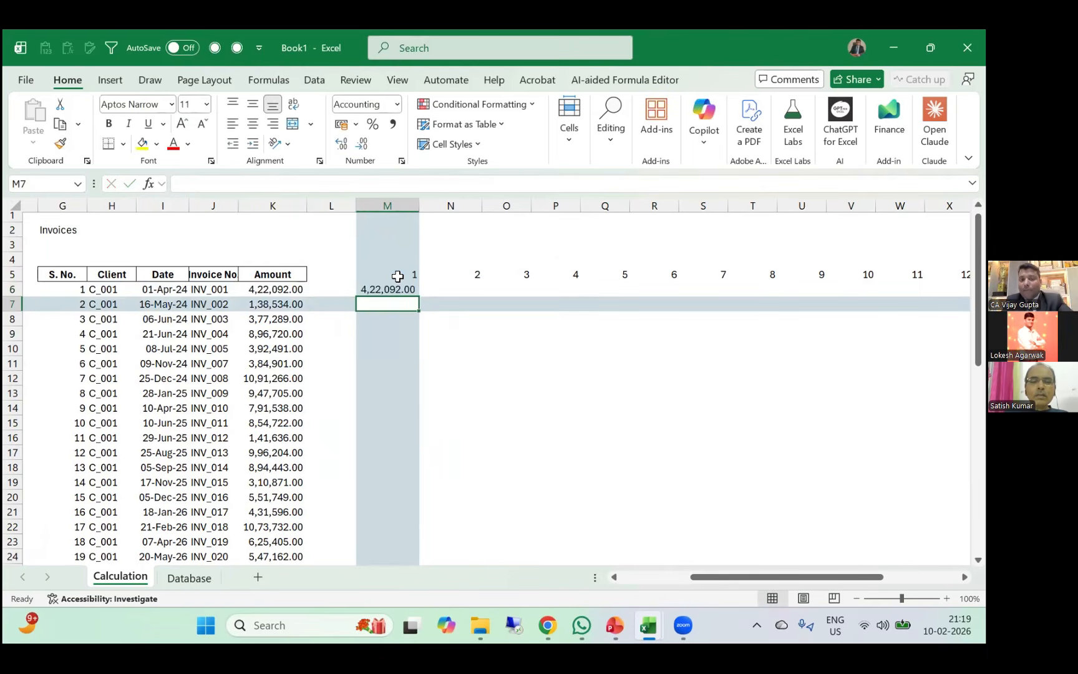
Copy the revised M6 formula, with the expanding SUM range, down to M7.
key(Up)
key(ctrl+c)
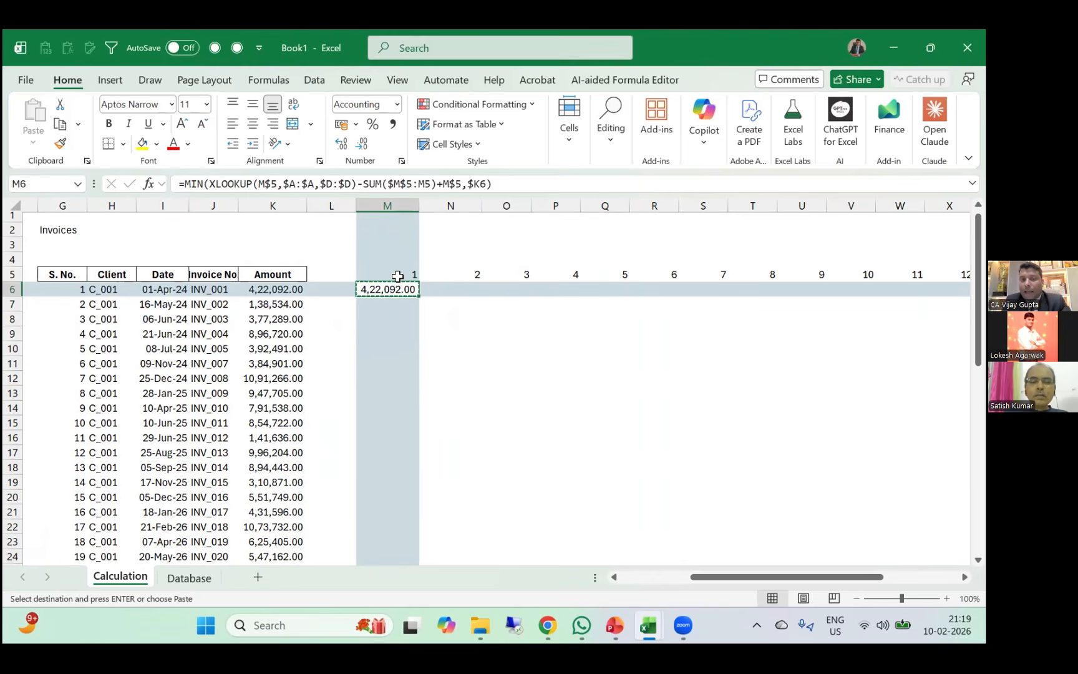
key(Down)
key(Return)
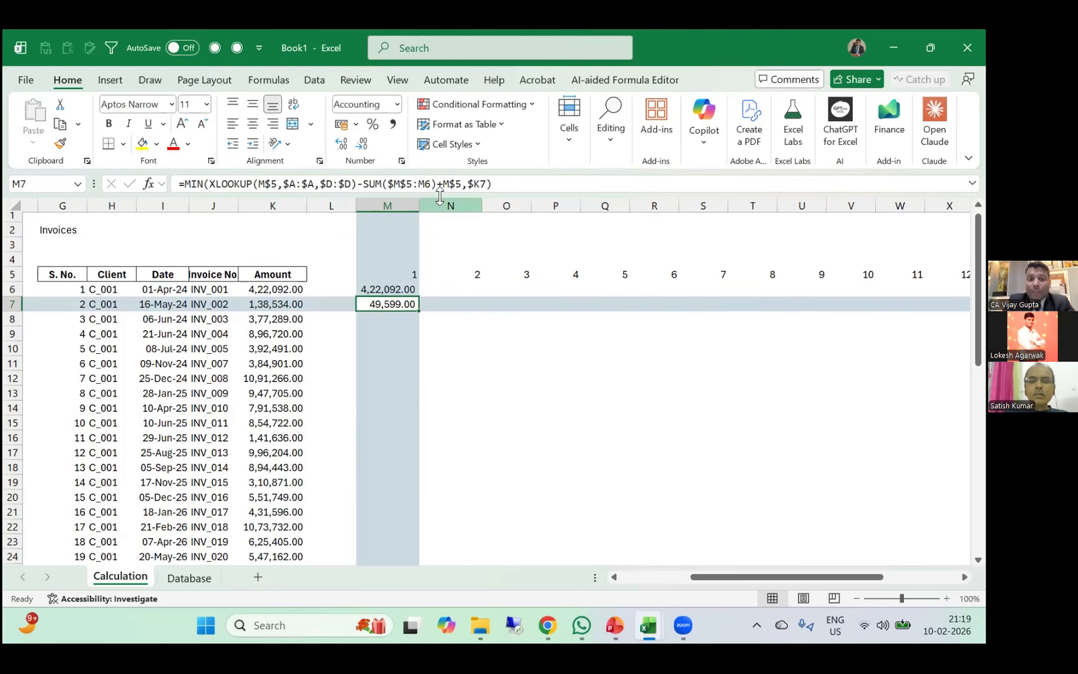
Evaluate the first MIN argument in the M7 and M6 formulas and check the ranges that M7 references.
drag(210, 183, 463, 186)
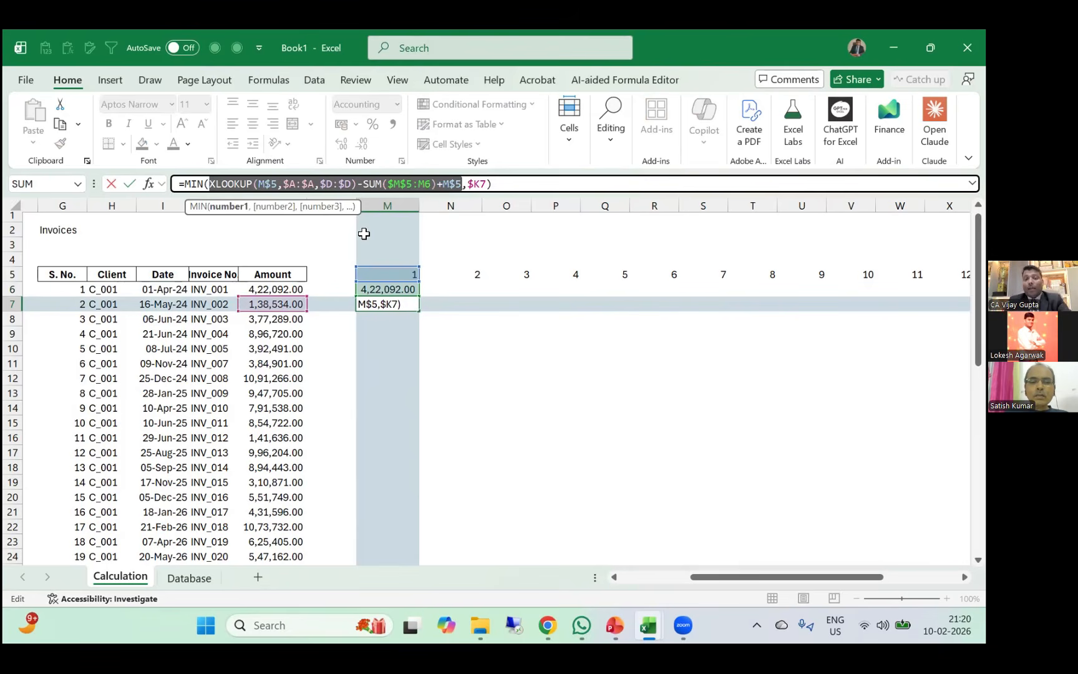
key(ctrl+Return)
key(Up)
key(F2)
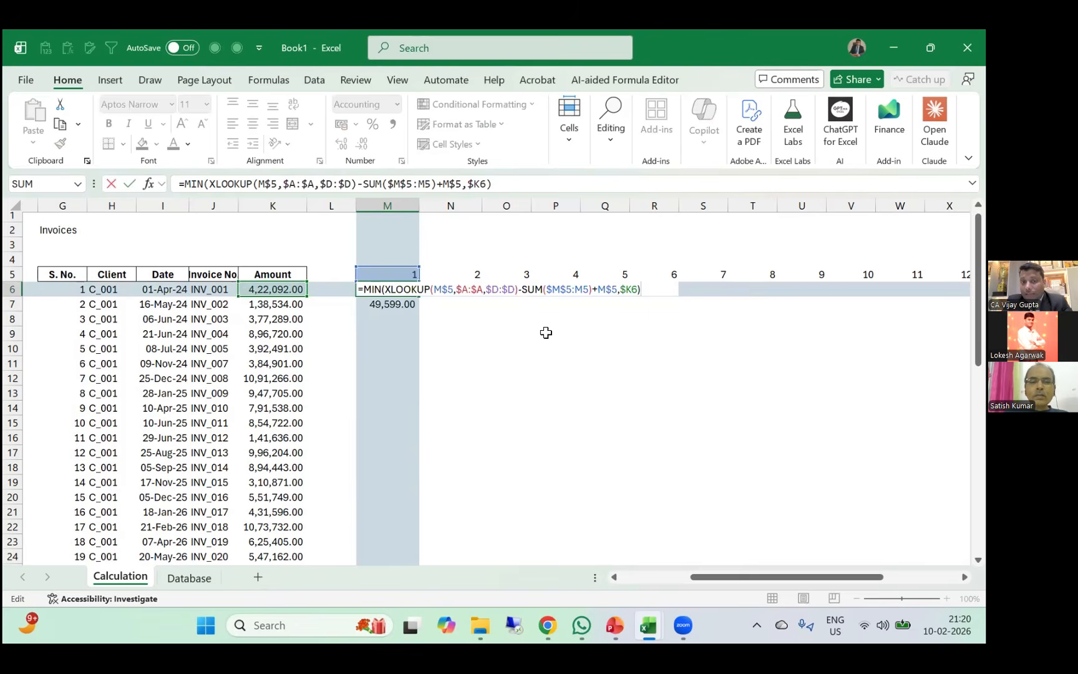
drag(386, 290, 617, 292)
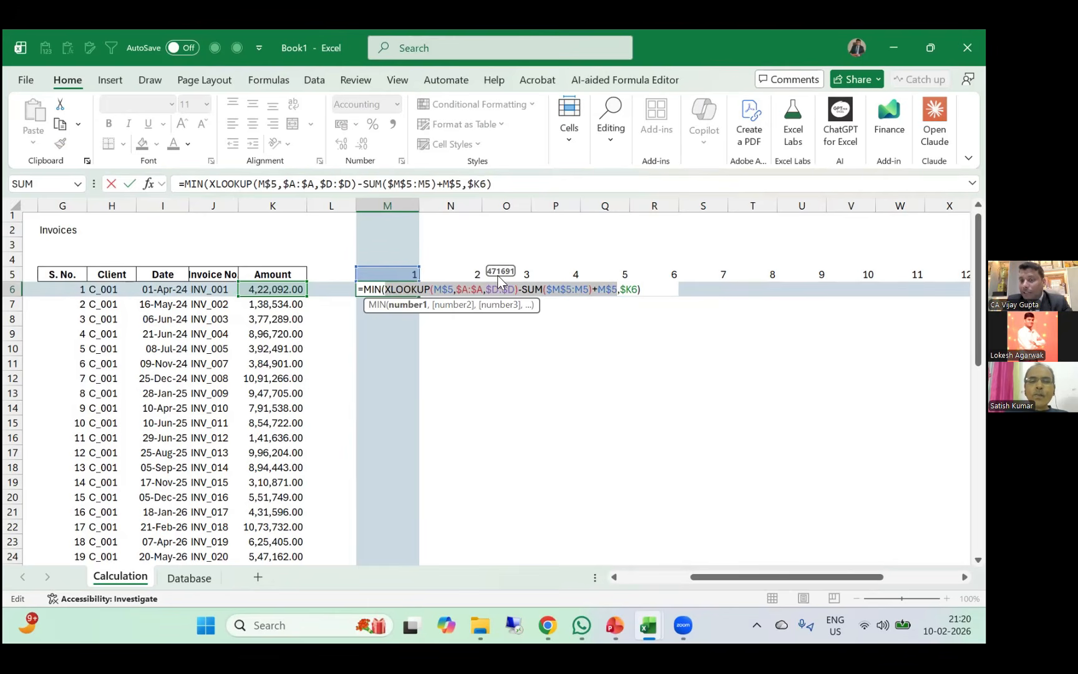
key(Escape)
key(Down)
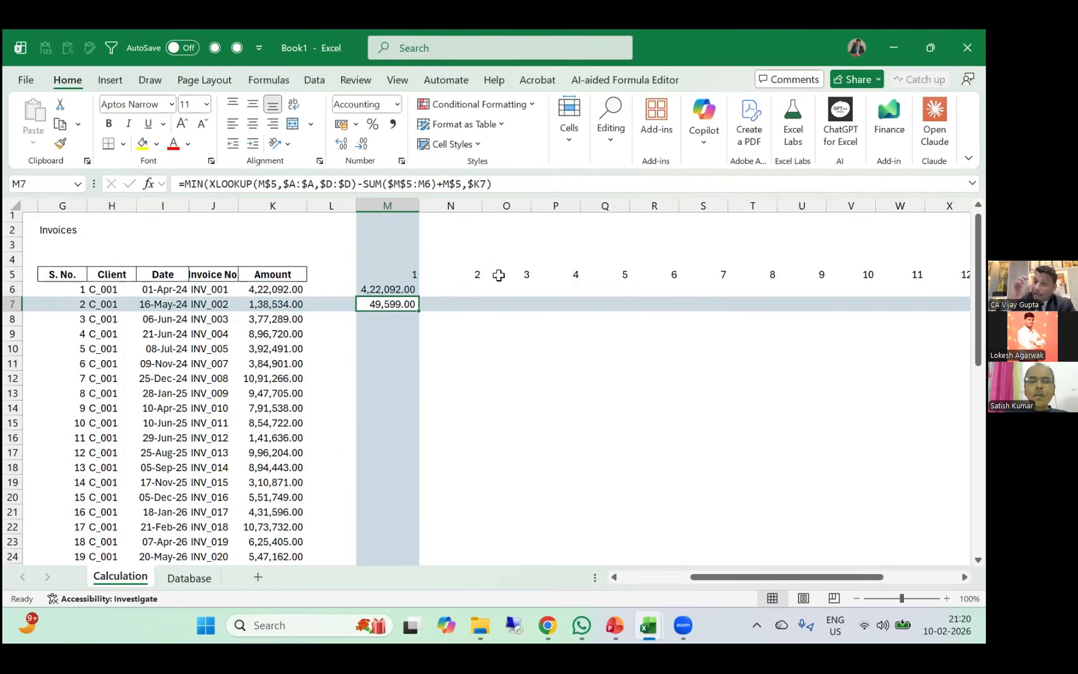
key(F2)
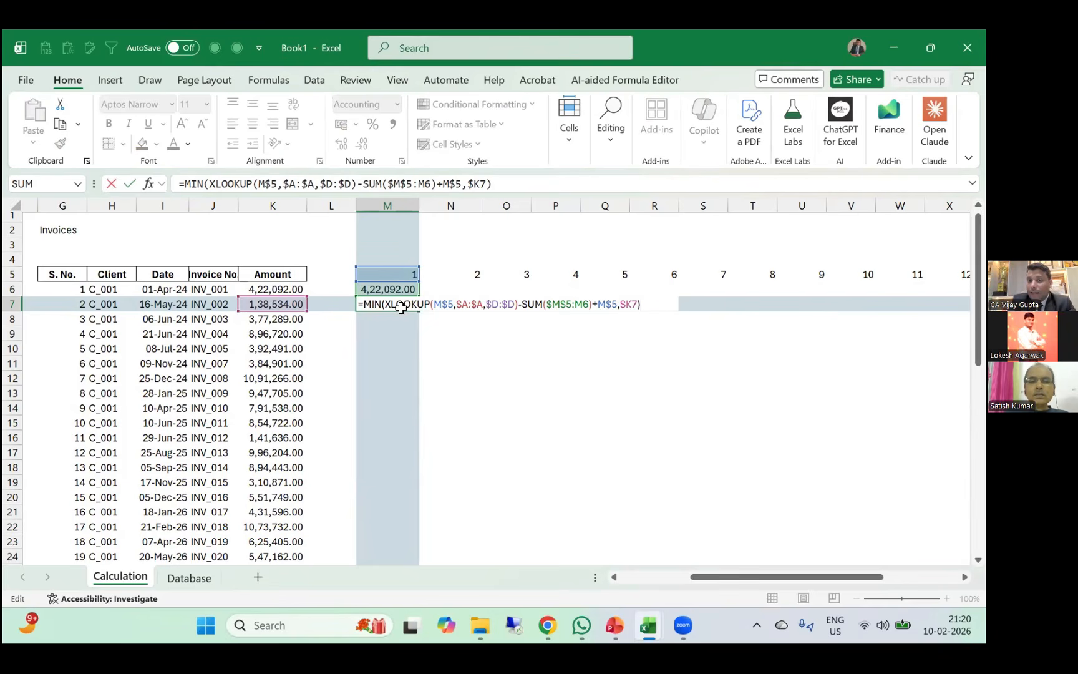
key(Return)
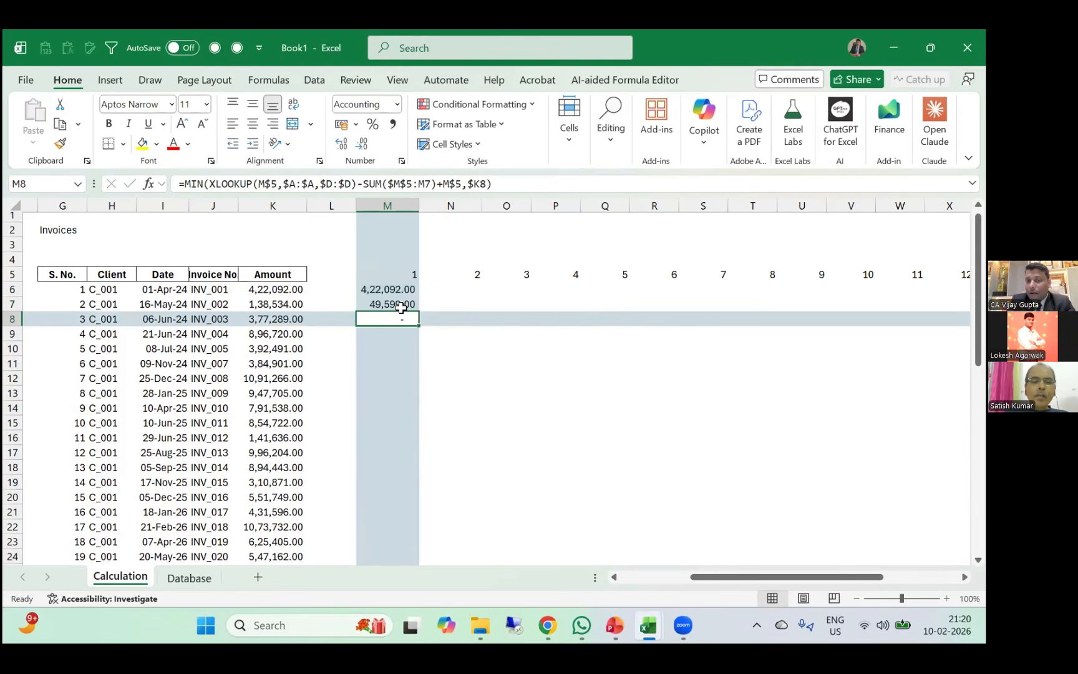
Copy the formula from M7 down to M8 for INV_003.
key(Up)
key(ctrl+c)
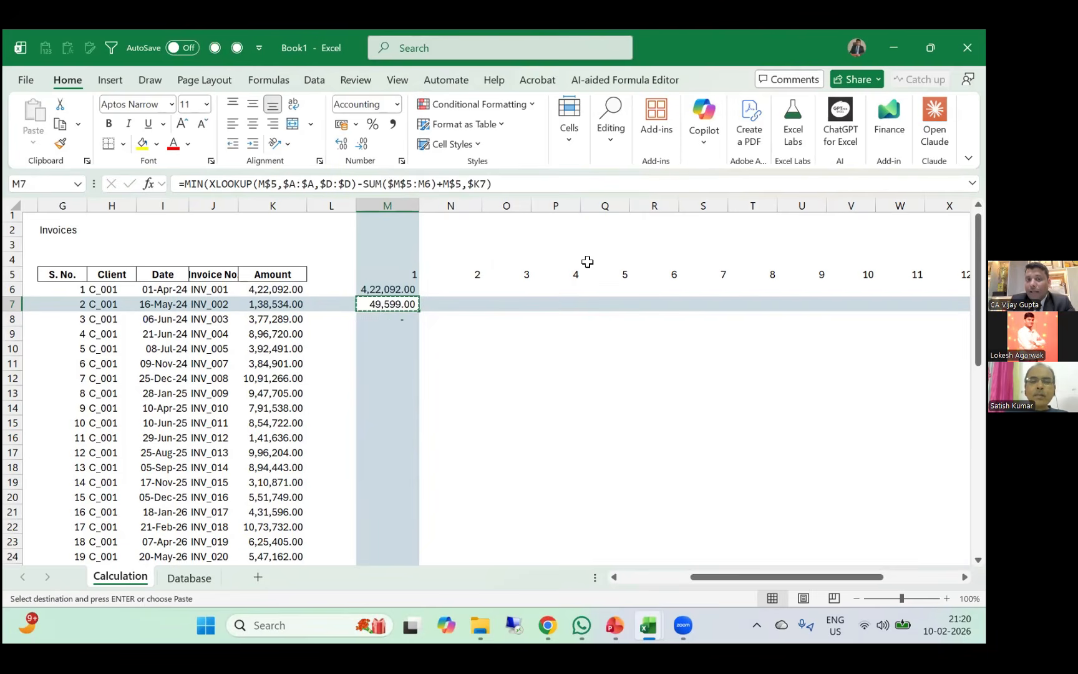
key(Down)
key(ctrl+v)
key(Escape)
Examine the XLOOKUP and MIN arguments of the M8 formula in the Function Arguments dialog.
key(F2)
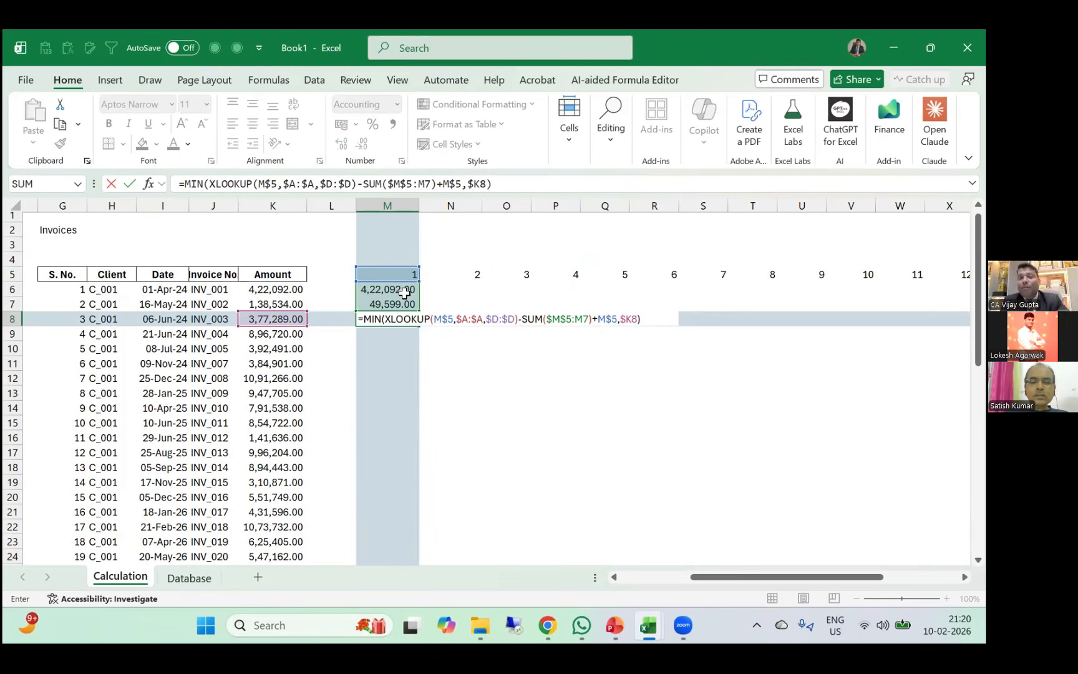
drag(460, 183, 209, 193)
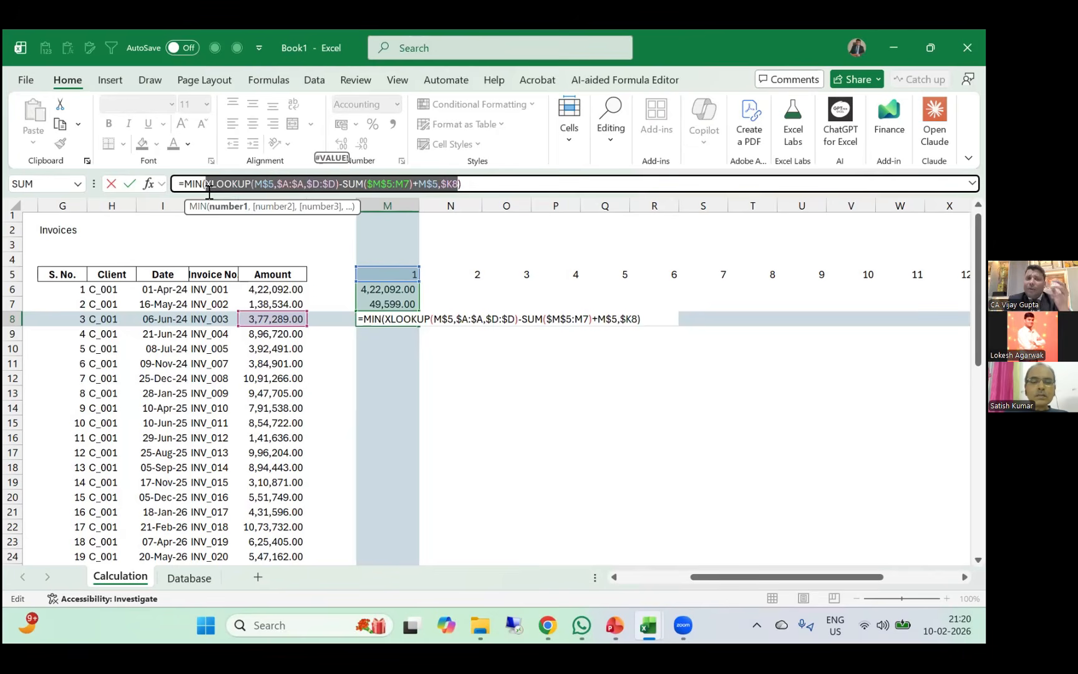
click(209, 193)
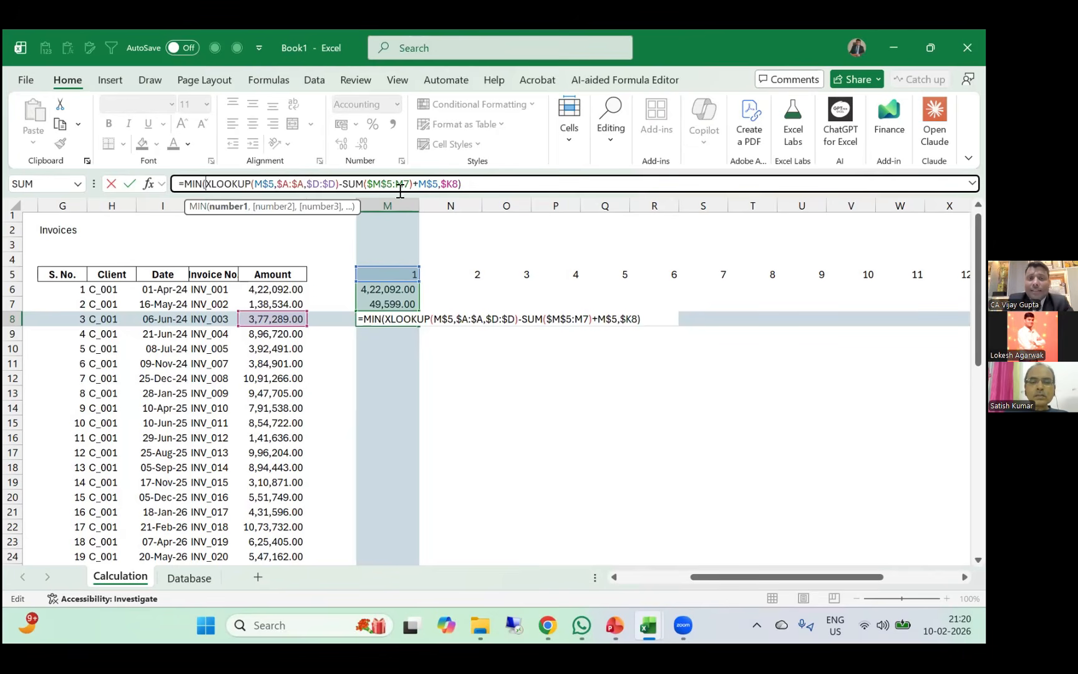
drag(400, 191, 433, 188)
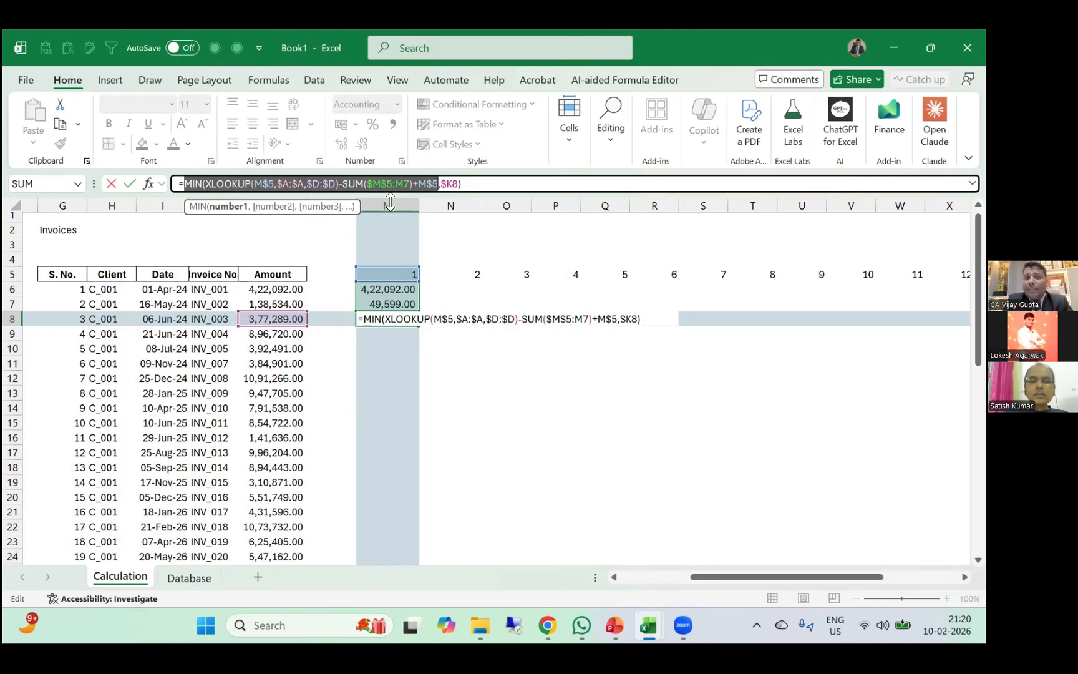
click(206, 184)
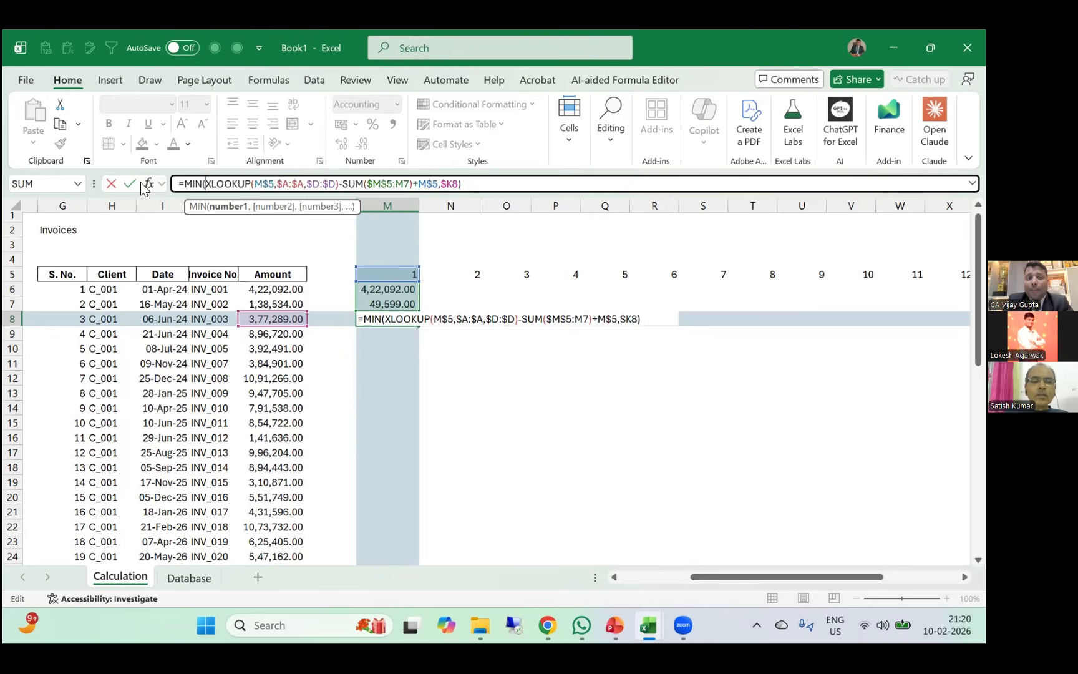
click(147, 183)
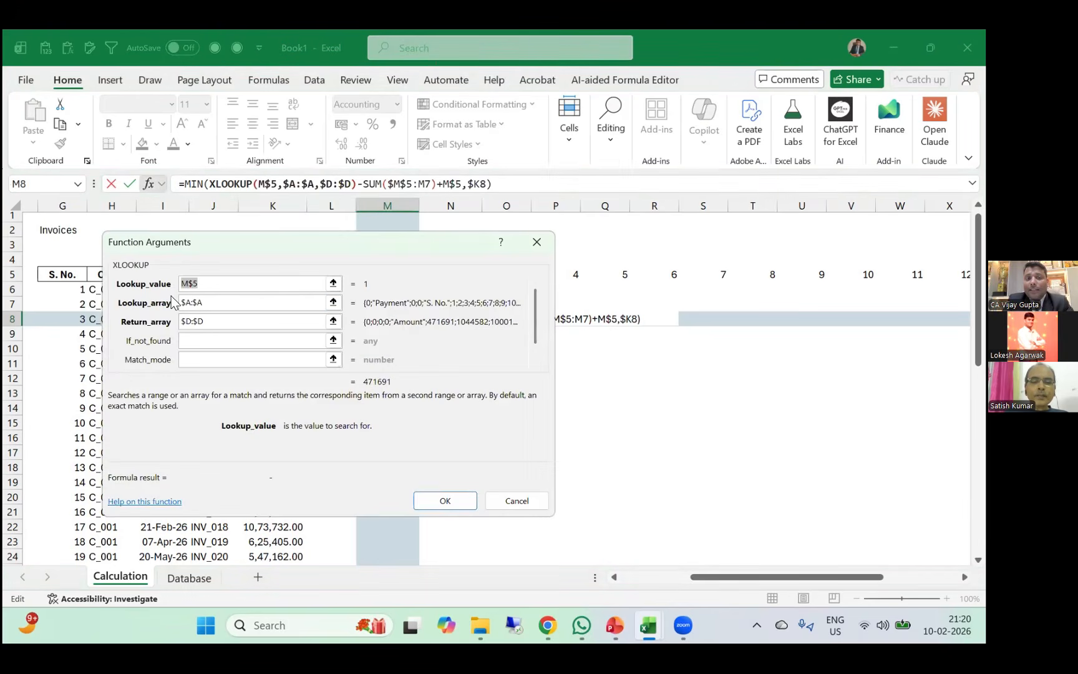
click(243, 186)
click(197, 184)
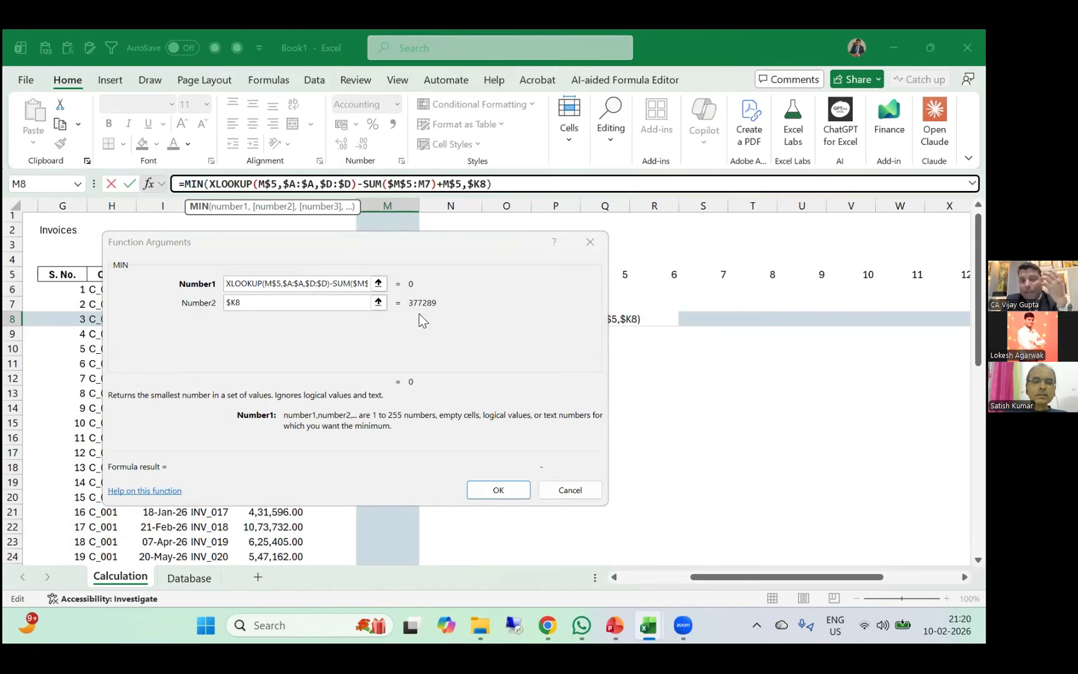
key(Return)
key(Up)
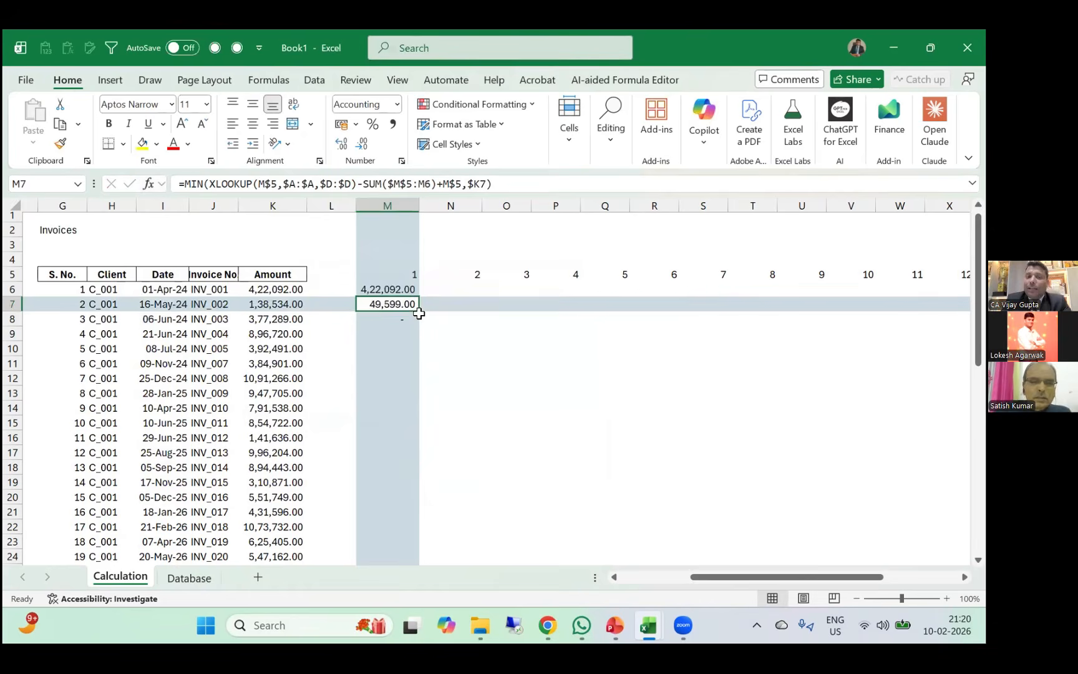
key(Up)
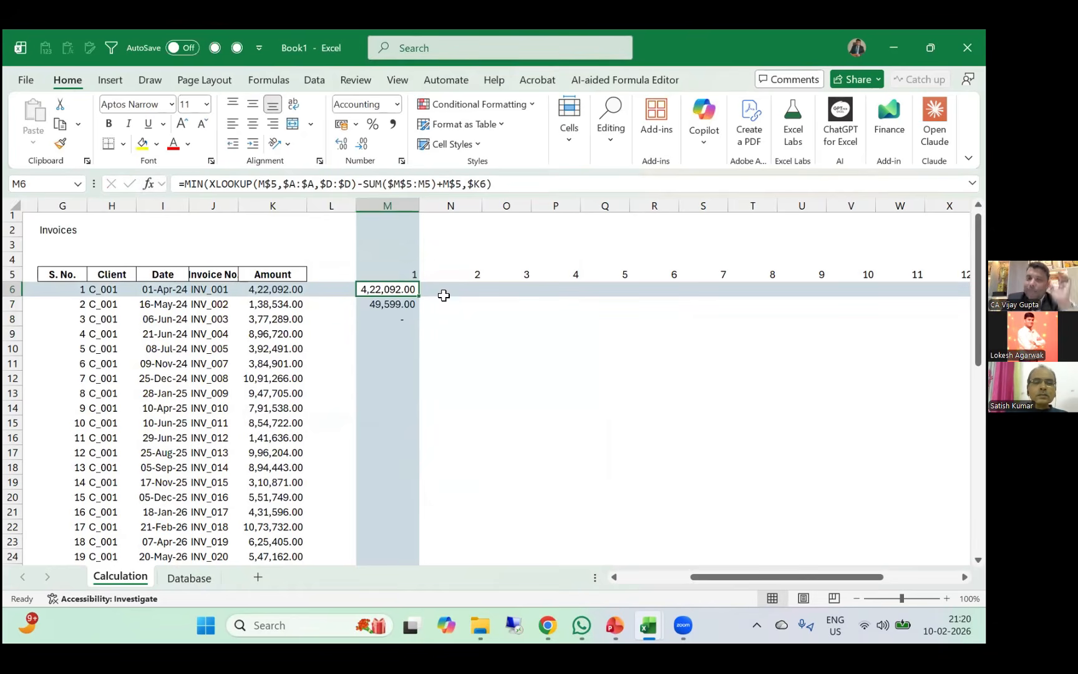
In the M6 formula, subtract a SUM over the range L6:L6 from the $K6 argument of MIN.
click(501, 185)
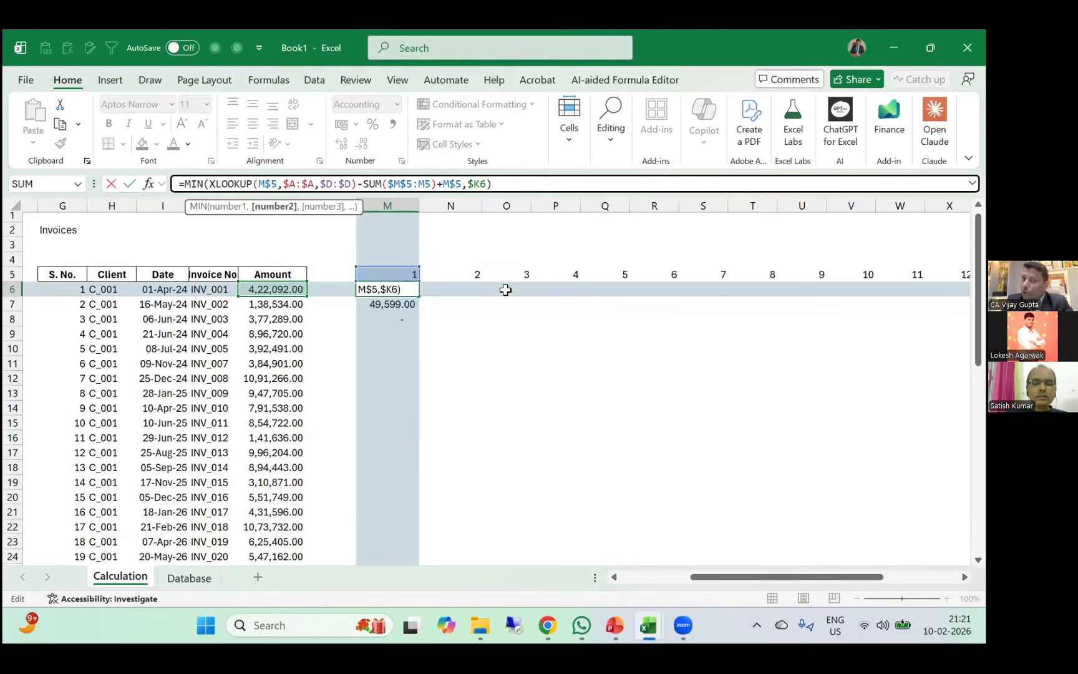
text(-s)
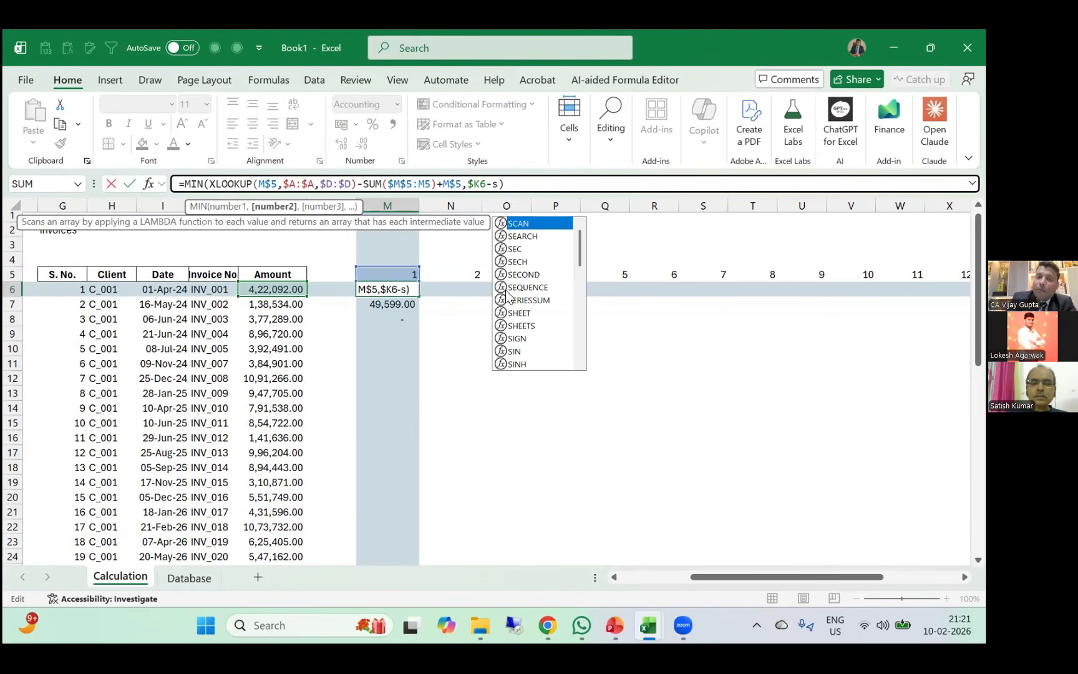
text(um)
key(Tab)
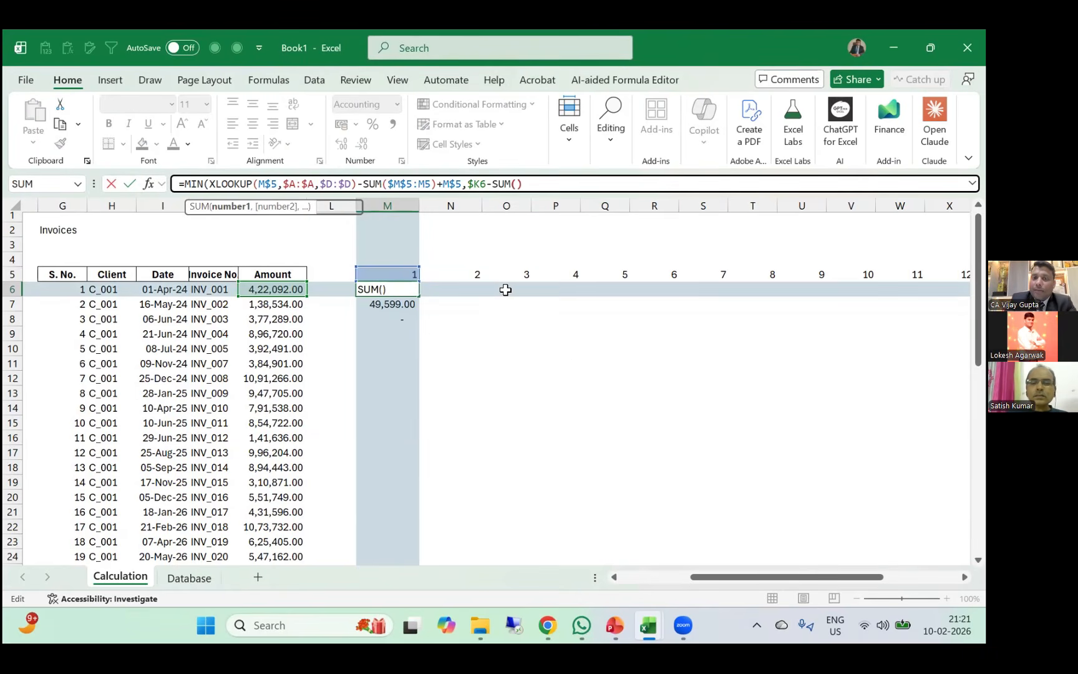
key(Left)
key(F8)
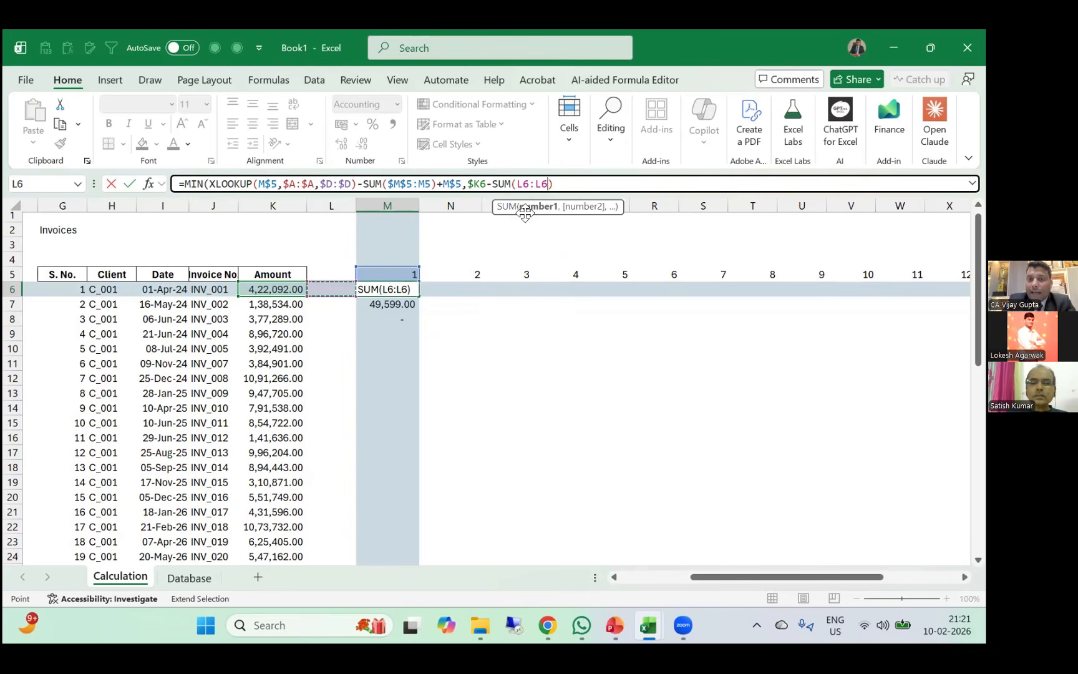
Set the two SUM ranges in the M6 formula to M$5:M5 and $L6:L6, and close the MIN function.
click(522, 184)
click(522, 184)
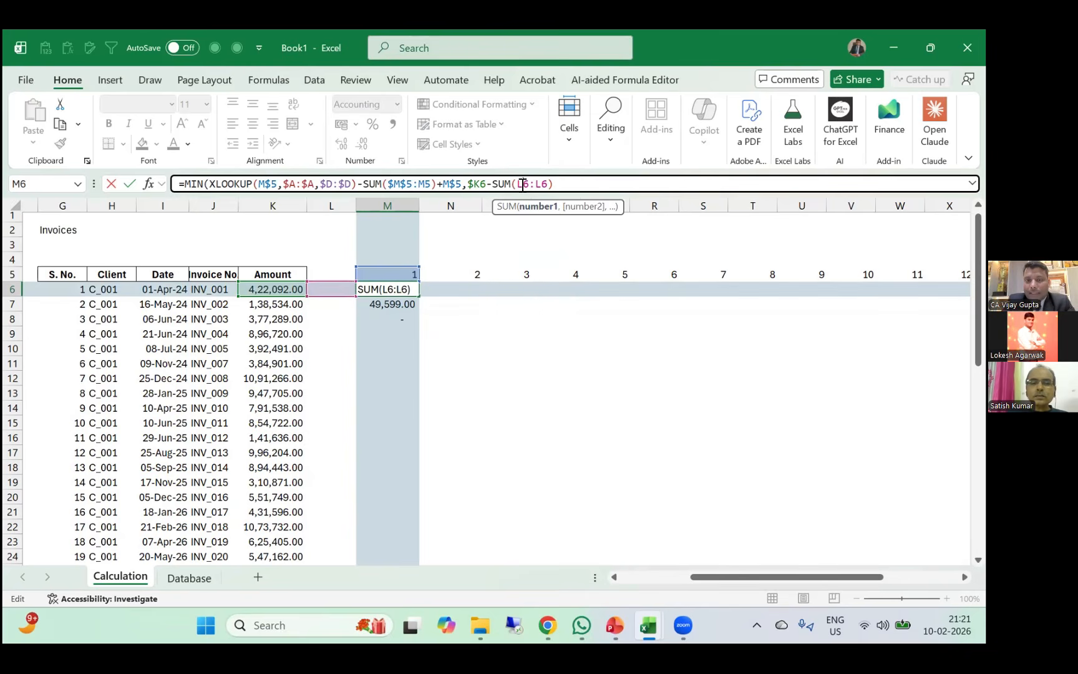
key(F4)
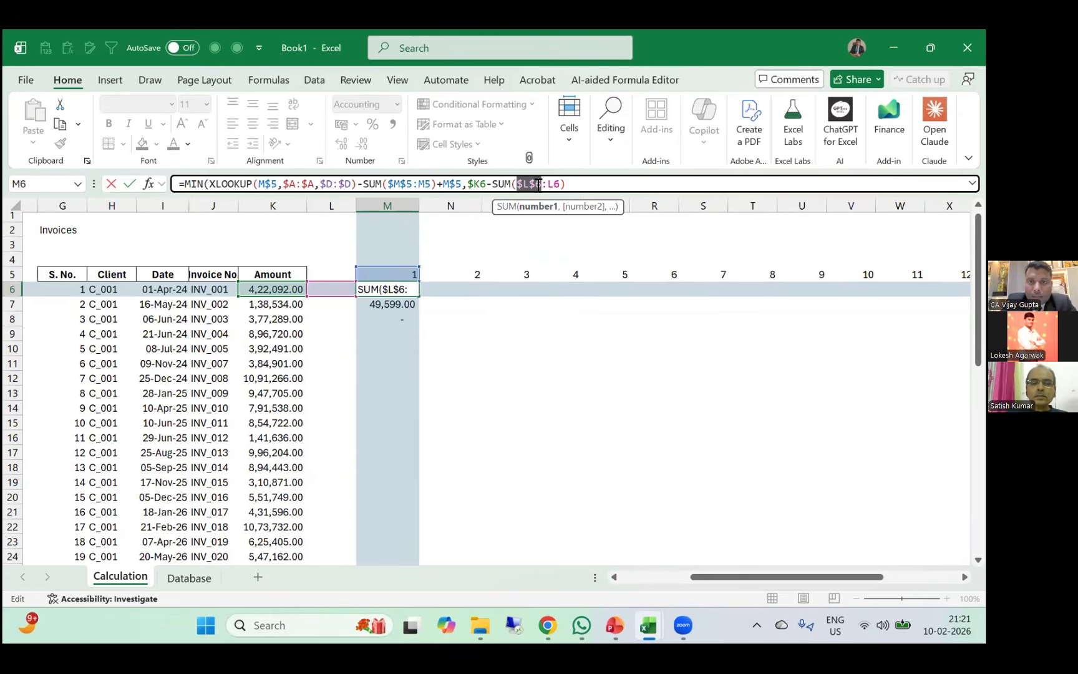
text($L6)
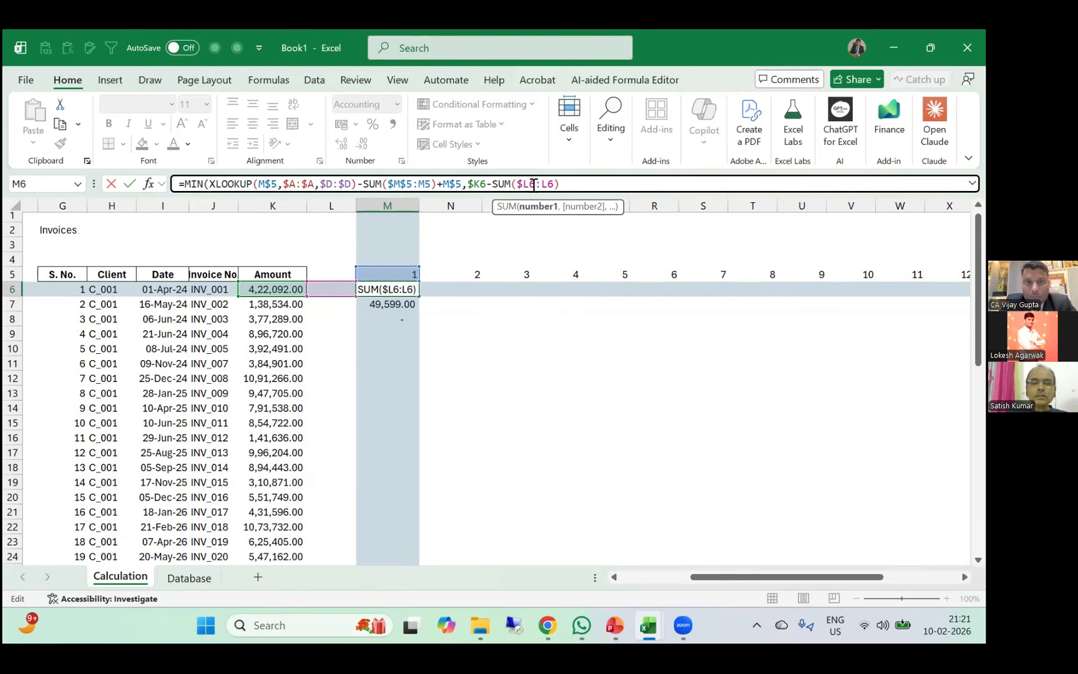
click(534, 184)
text($)
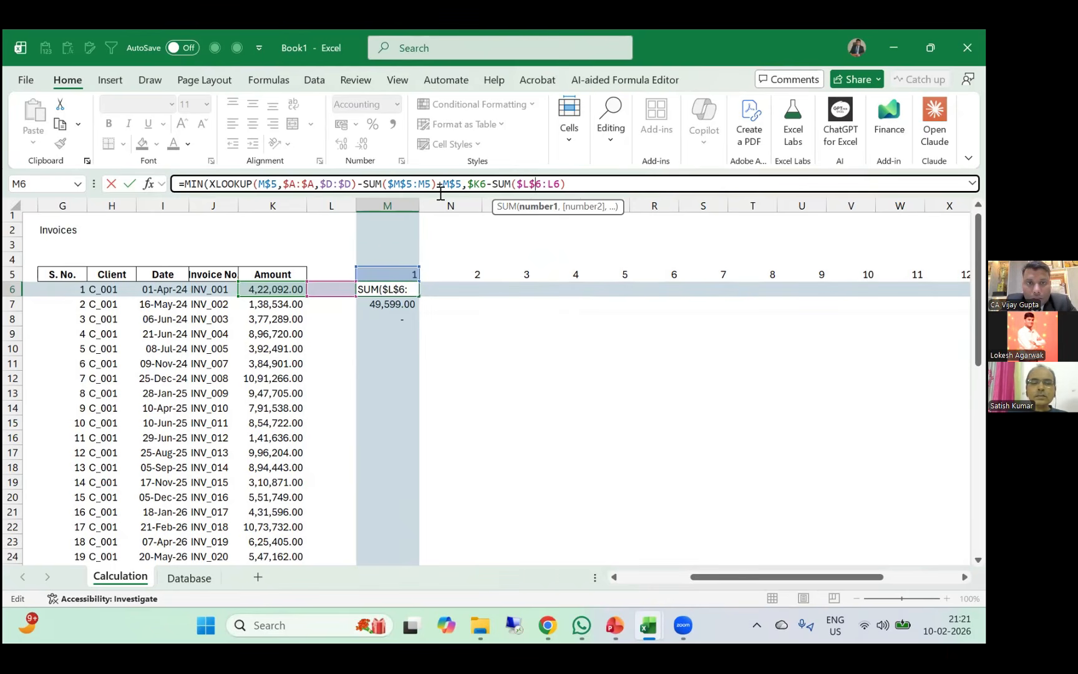
click(397, 185)
key(BackSpace)
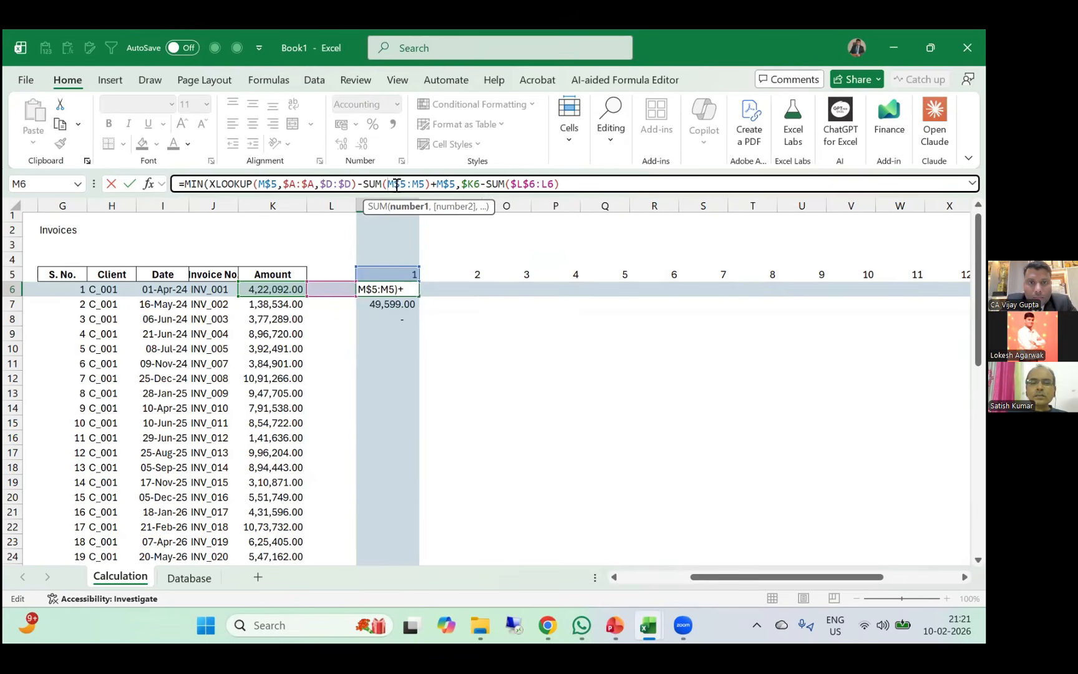
click(530, 184)
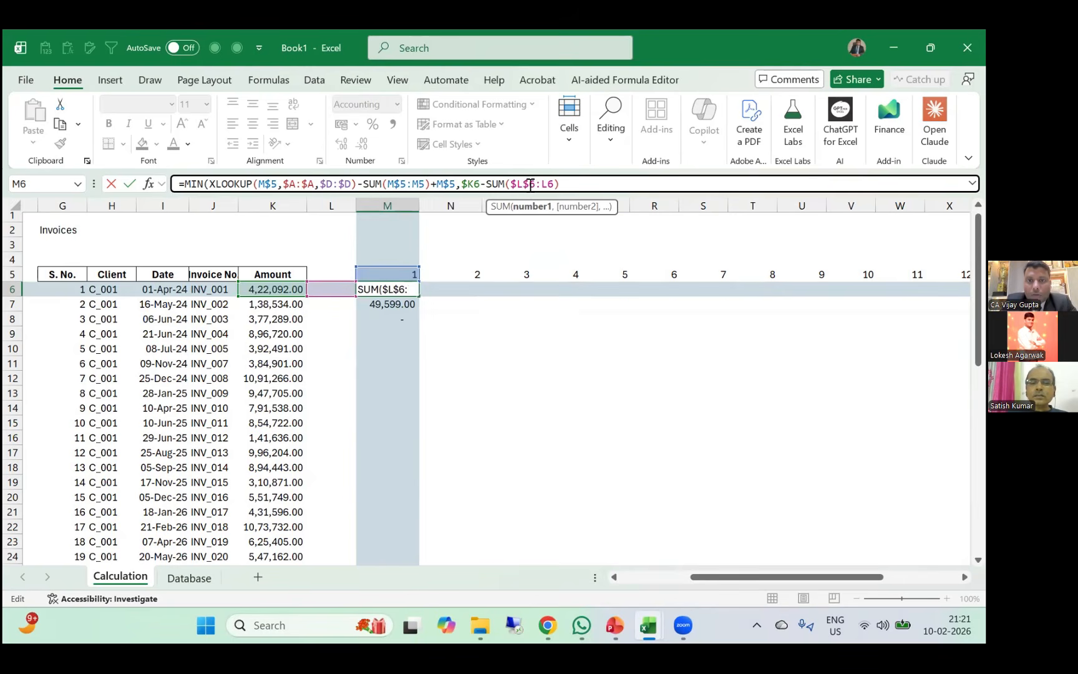
key(BackSpace)
click(565, 185)
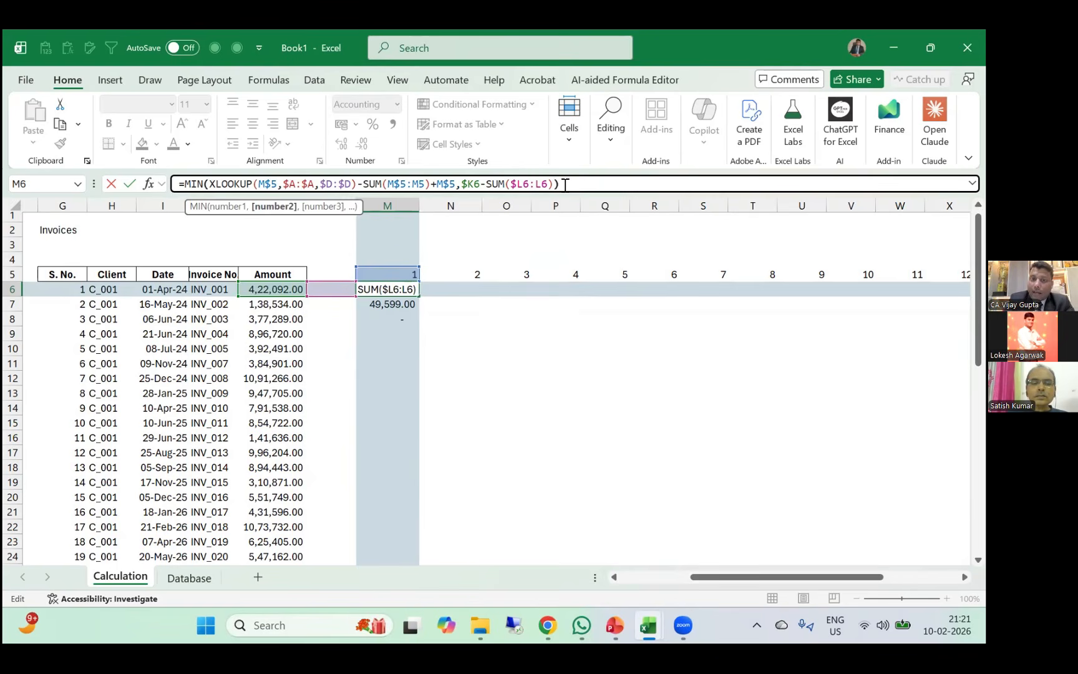
key(Return)
Clear the outdated formula copies from M7 and M8.
key(Up)
key(Down)
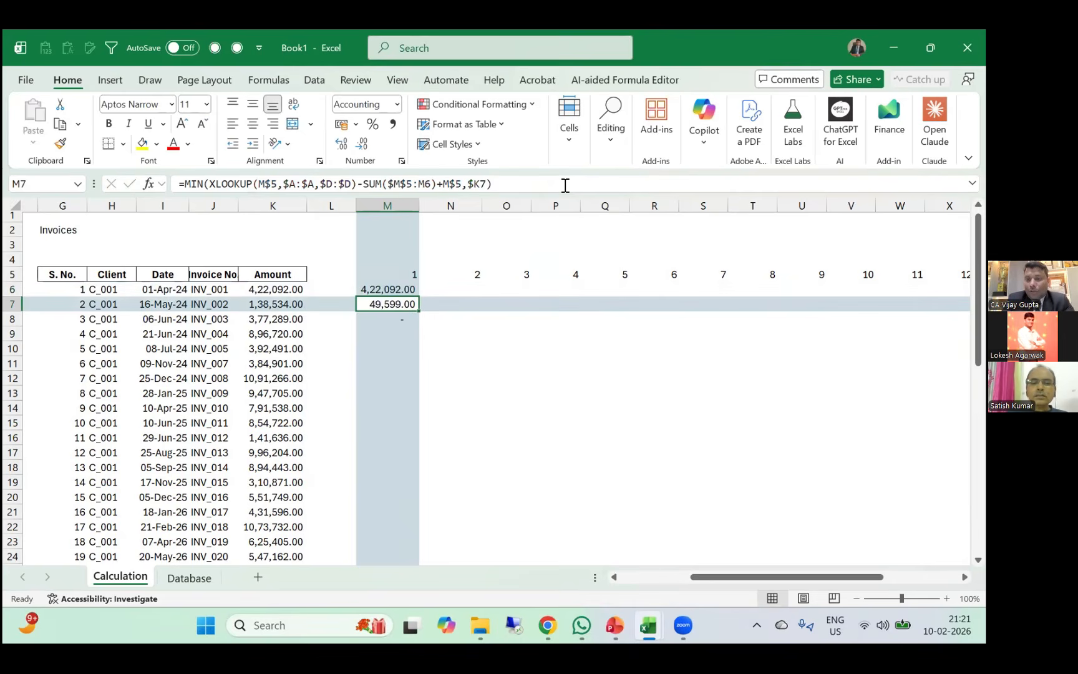
key(shift+Down)
key(Delete)
Copy the updated M6 formula across to N6 for payment 2.
key(Up)
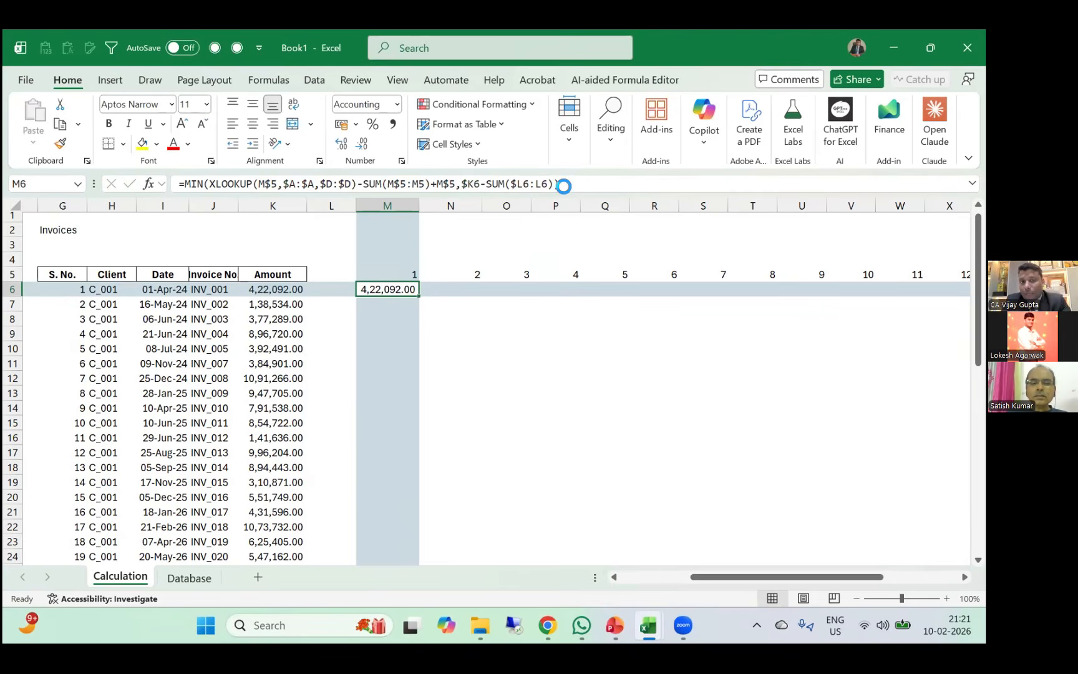
key(ctrl+c)
key(Right)
key(ctrl+v)
key(Down)
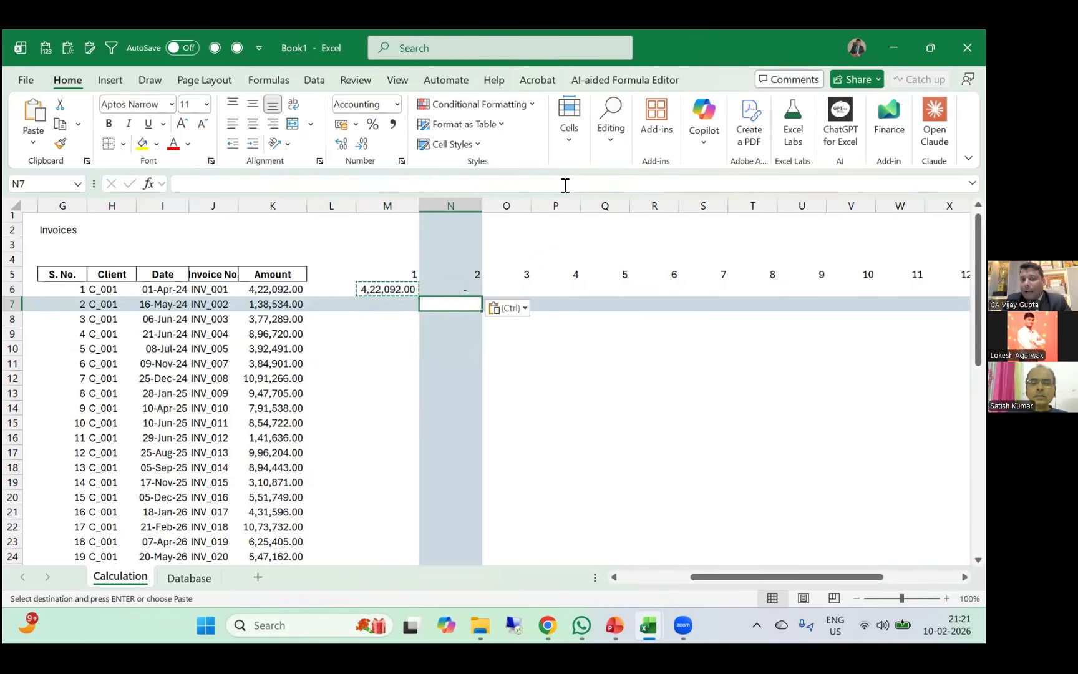
Paste the updated M6 formula into M7 and M8 for INV_002 and INV_003, and end the copy mode.
key(Left)
key(Up)
key(Down)
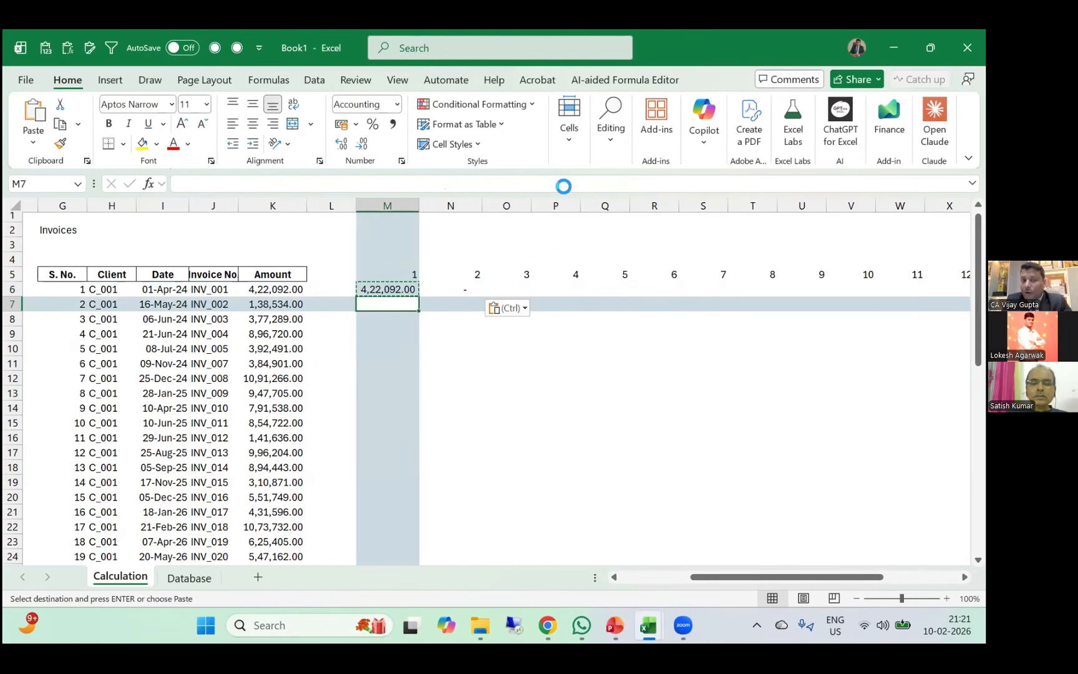
key(ctrl+v)
key(Down)
key(ctrl+v)
key(Right)
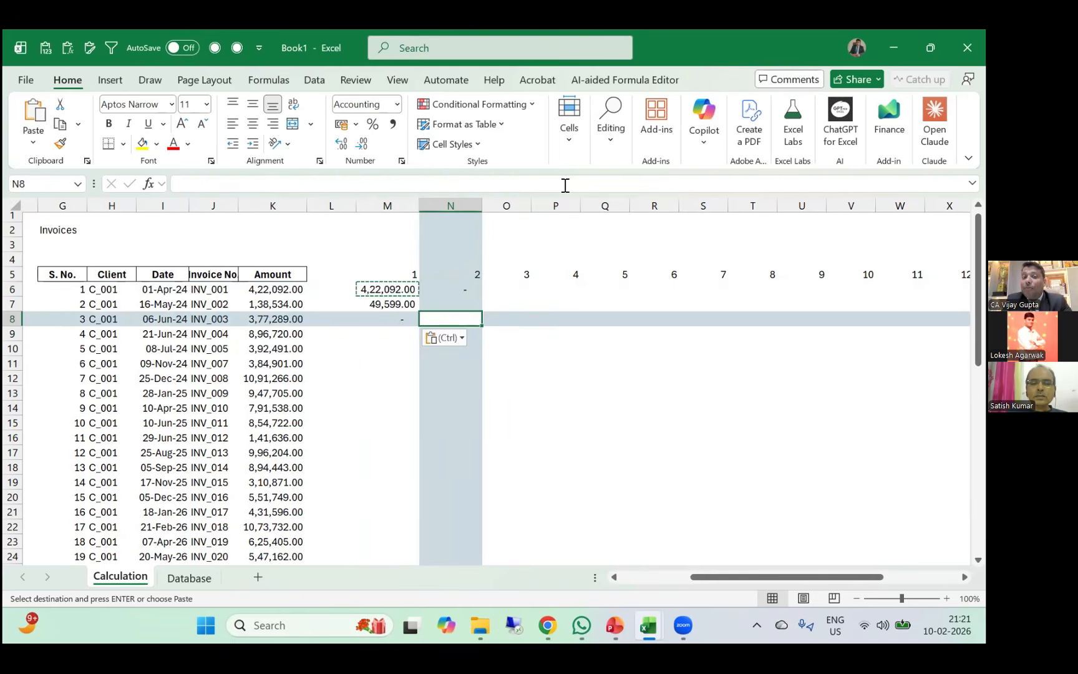
key(Up)
key(Up)
key(Escape)
key(Left)
key(Left)
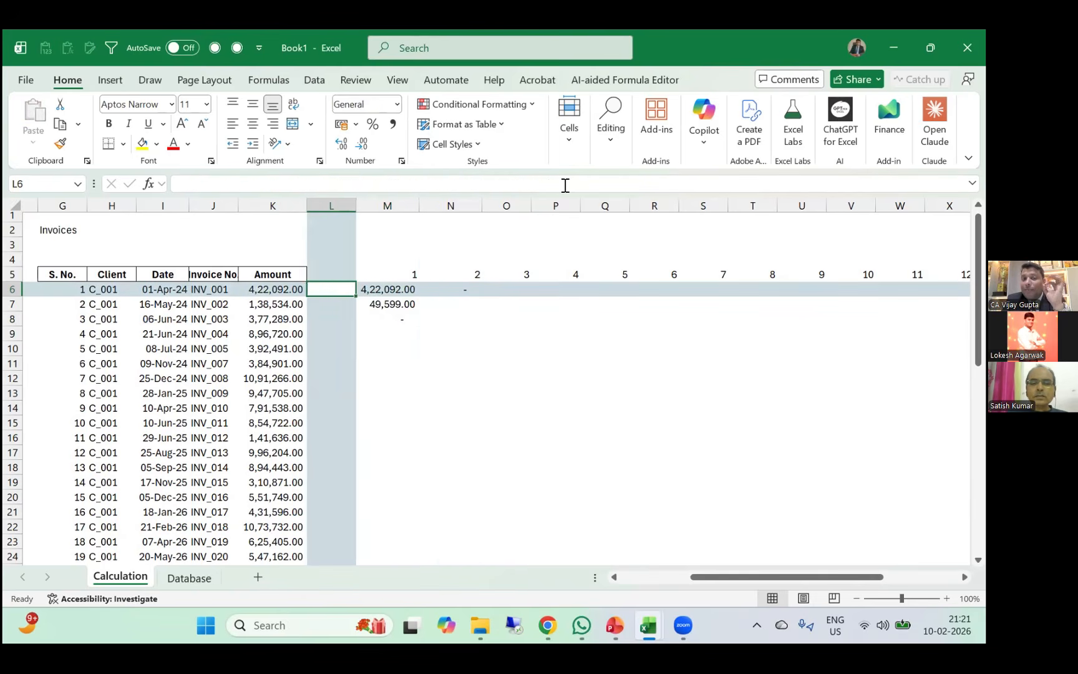
key(Right)
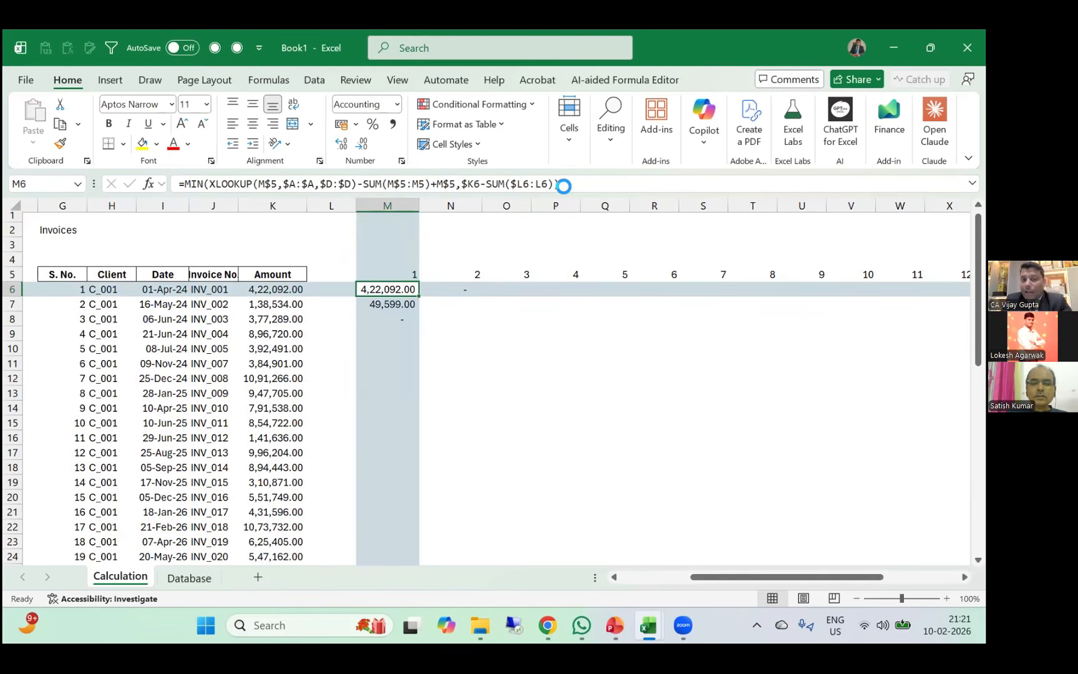
key(ctrl+c)
key(Up)
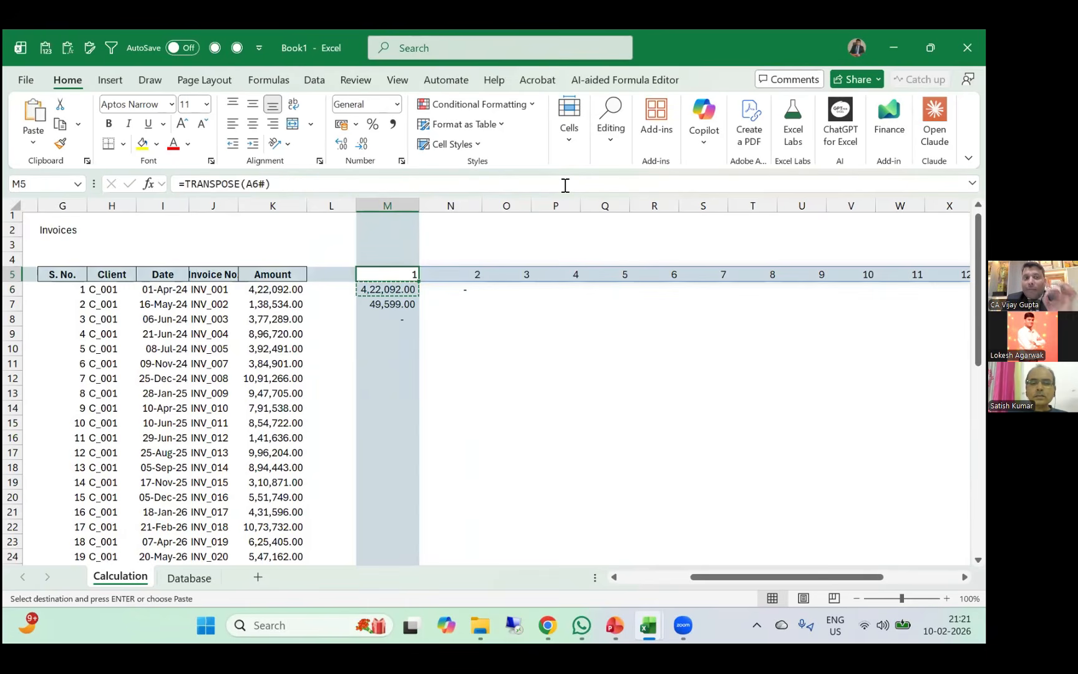
key(Down)
key(Escape)
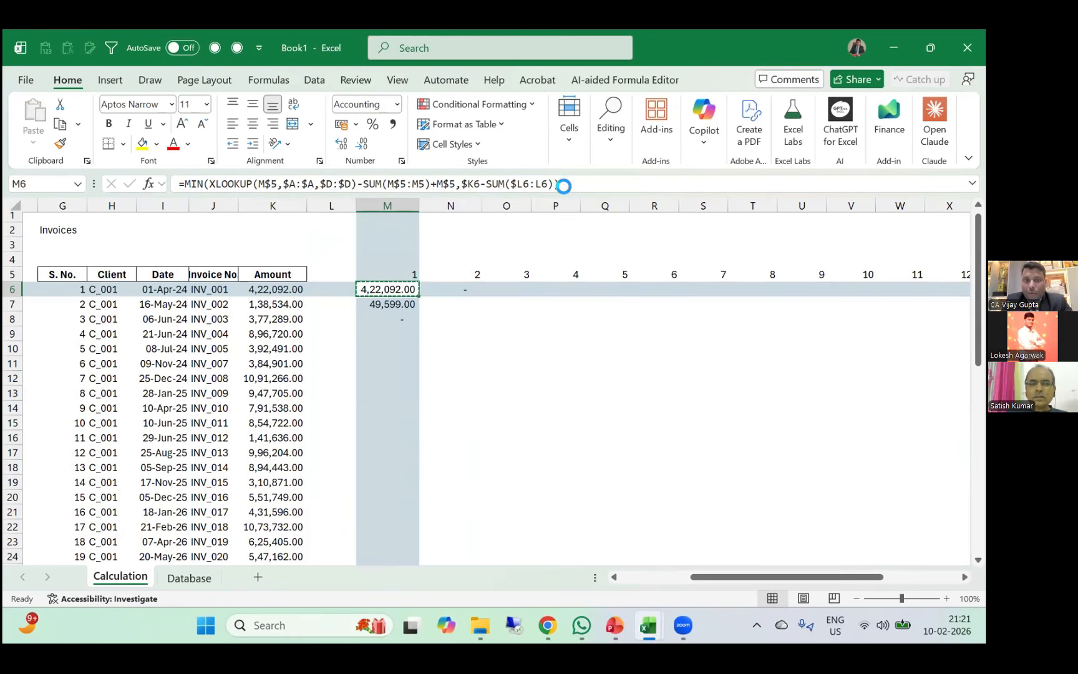
Copy the M6 allocation formula across row 6 through payment 18 in AD6.
key(ctrl+c)
key(Up)
key(Down)
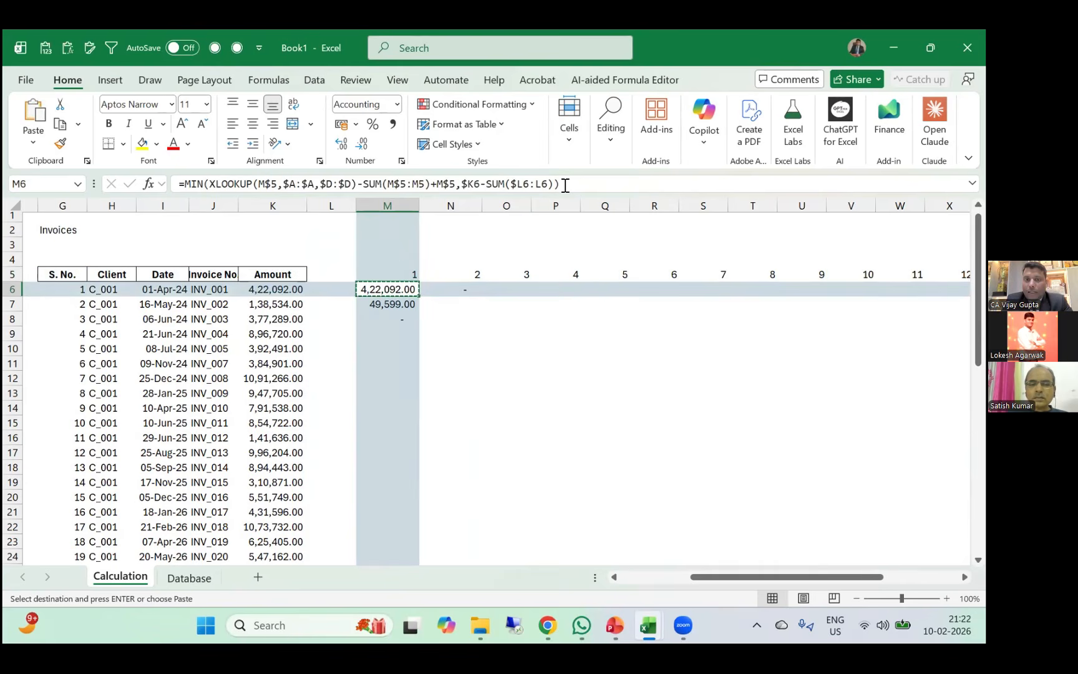
key(shift+Right)
key(shift+Right)
key(shift+Right)
key(shift+Right)
key(shift+Right)
key(shift+Right)
key(shift+Right)
key(shift+Right)
key(shift+Right)
key(shift+Right)
key(shift+Right)
key(shift+Right)
key(shift+Right)
key(shift+Right)
key(shift+Right)
key(shift+Right)
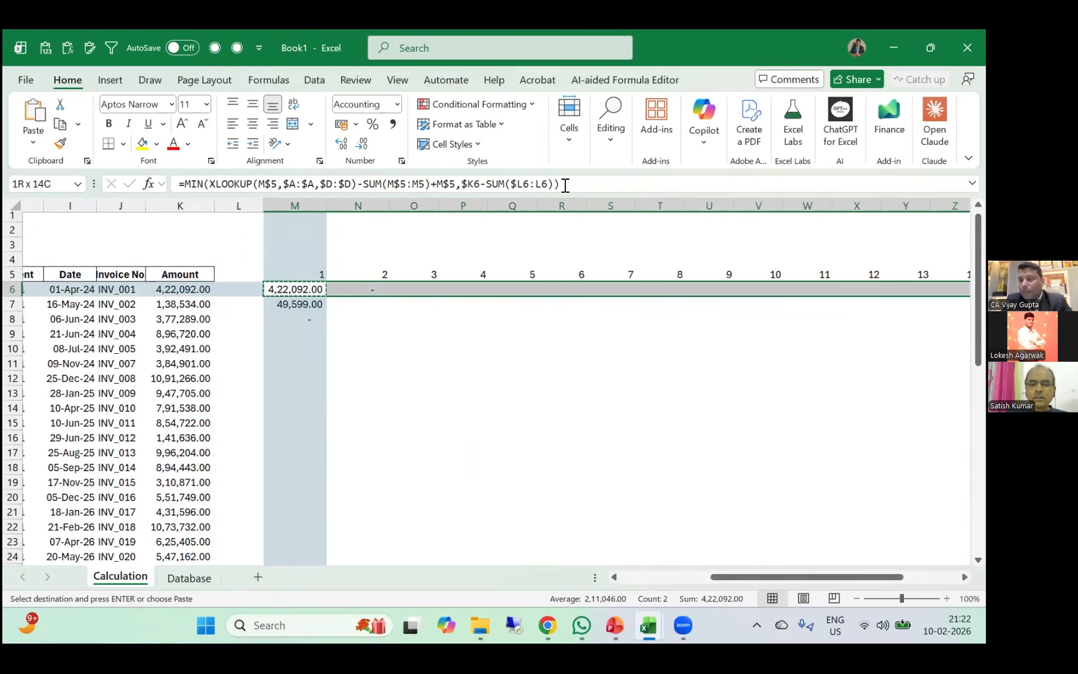
key(shift+Right)
key(shift+Right)
key(Return)
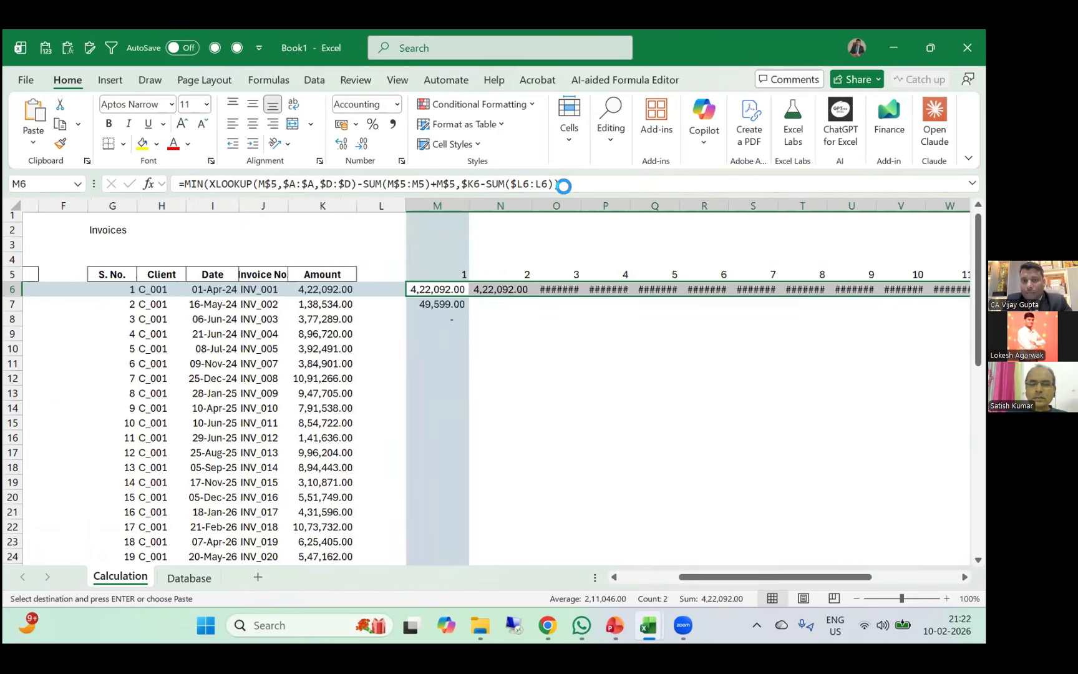
key(ctrl+Right)
key(ctrl+Left)
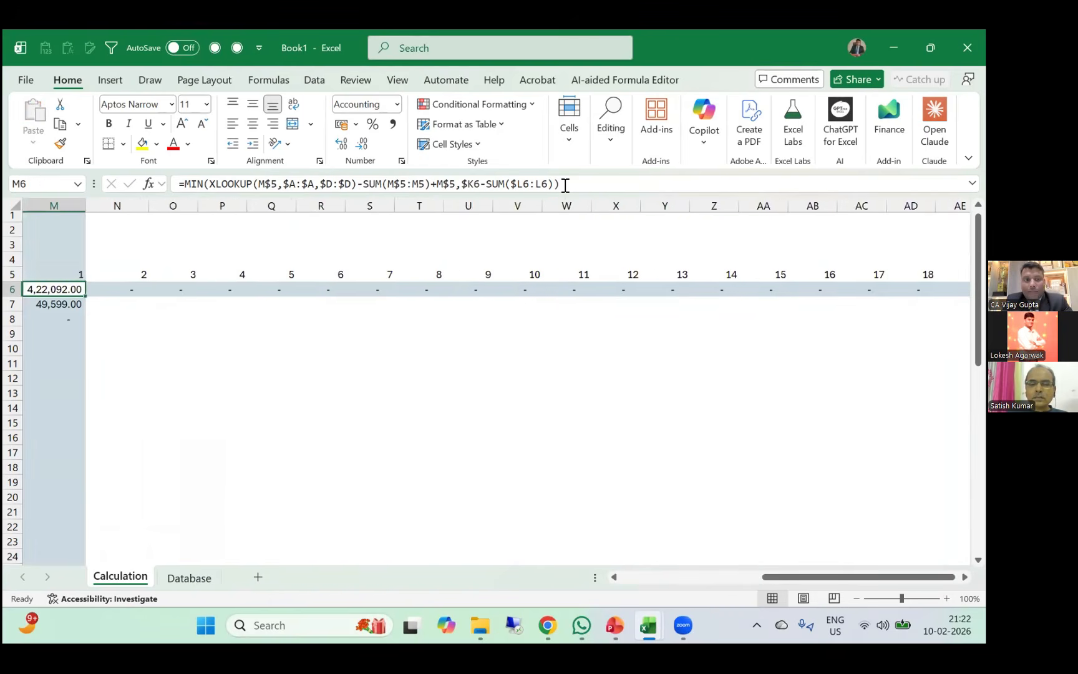
Copy the row 6 allocation formulas in M6:AD6 down column M's rows to the last invoice.
key(ctrl+shift+Right)
key(ctrl+c)
key(ctrl+Left)
key(ctrl+Left)
key(Right)
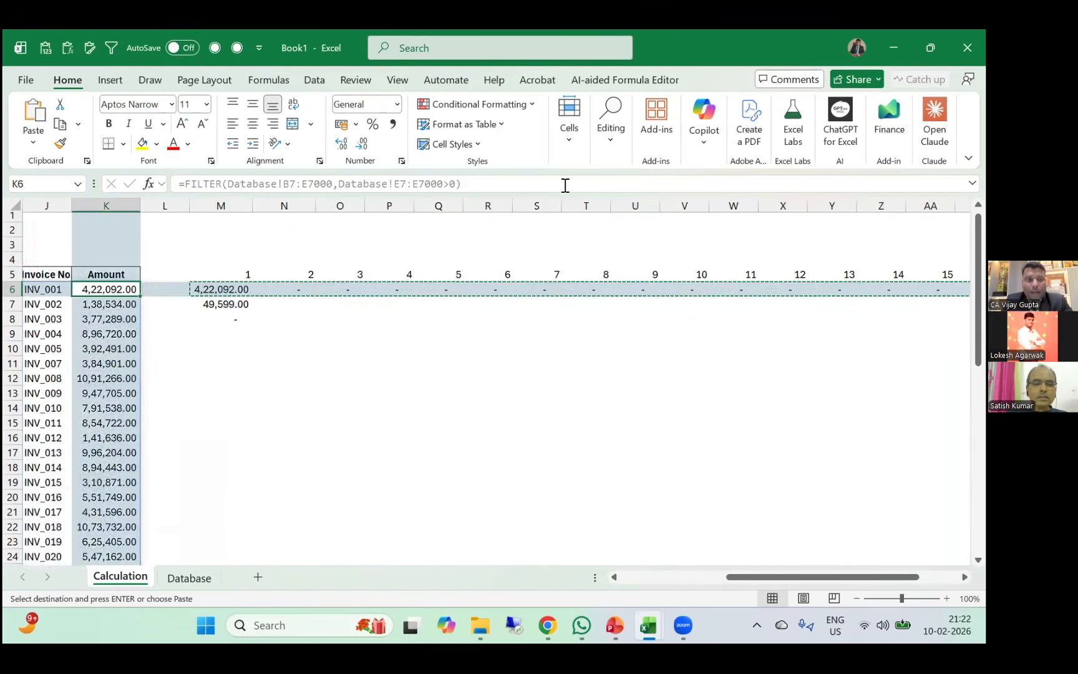
key(ctrl+Down)
key(Right)
key(Right)
key(ctrl+shift+Up)
key(shift+Up)
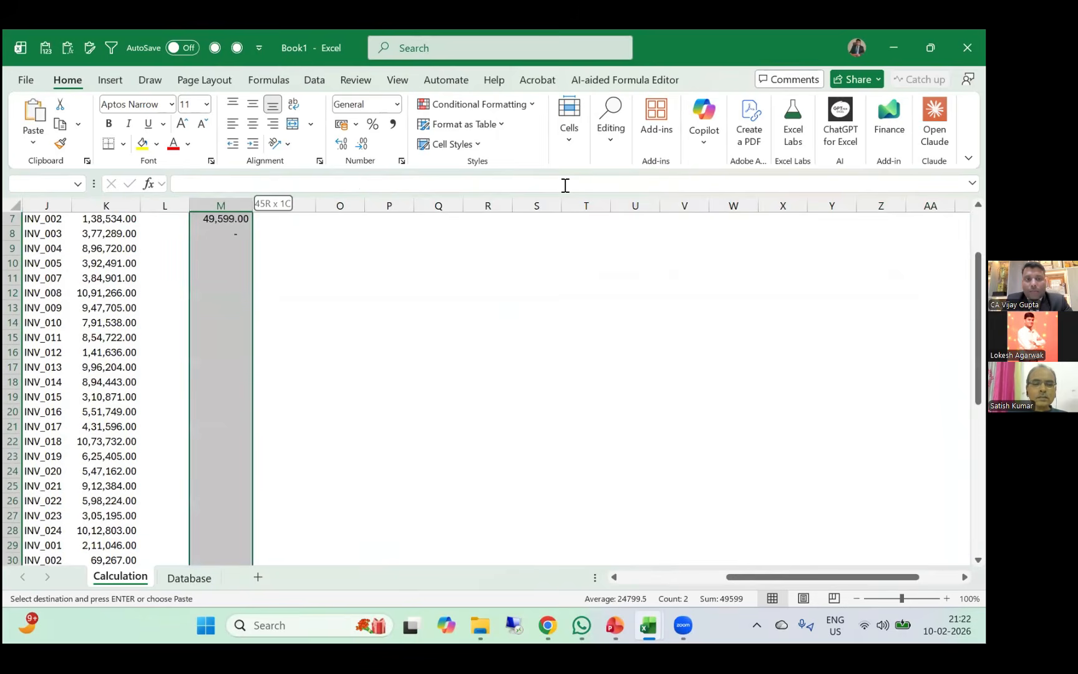
Paste the copied MIN/XLOOKUP allocation formulas into rows 7 to 51 of the matrix, starting at column M.
key(shift+Up)
key(shift+Down)
key(Return)
key(ctrl+v)
key(Down)
key(Up)
key(Up)
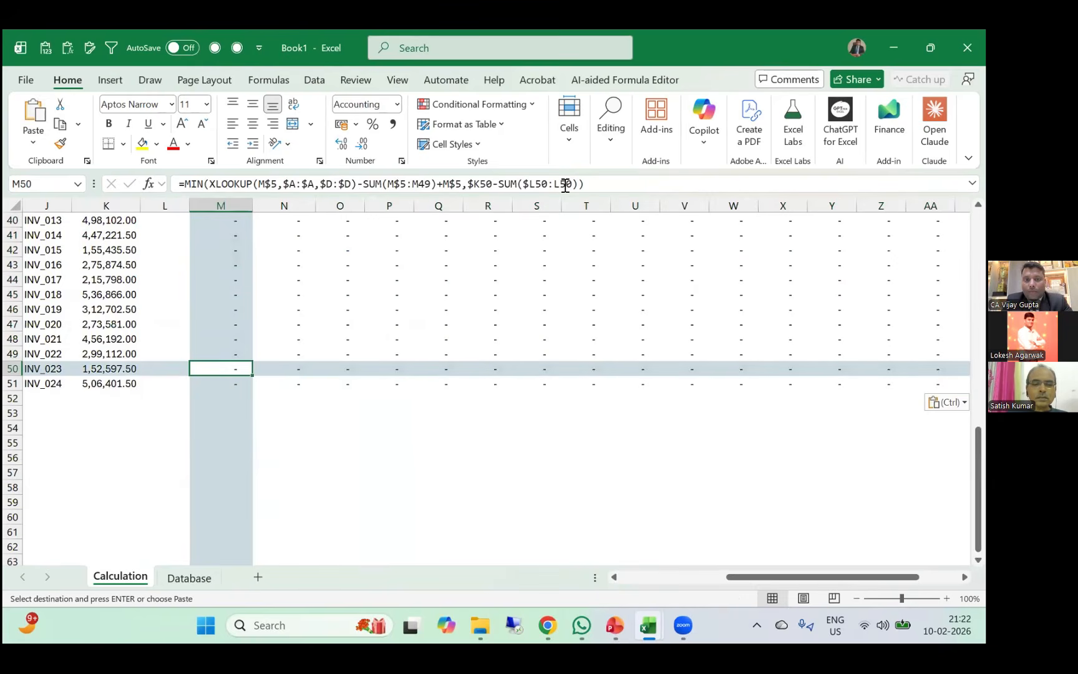
key(ctrl+Up)
key(Down)
key(Down)
key(Escape)
Autofit the widths of the allocation matrix columns from M onward.
key(ctrl+space)
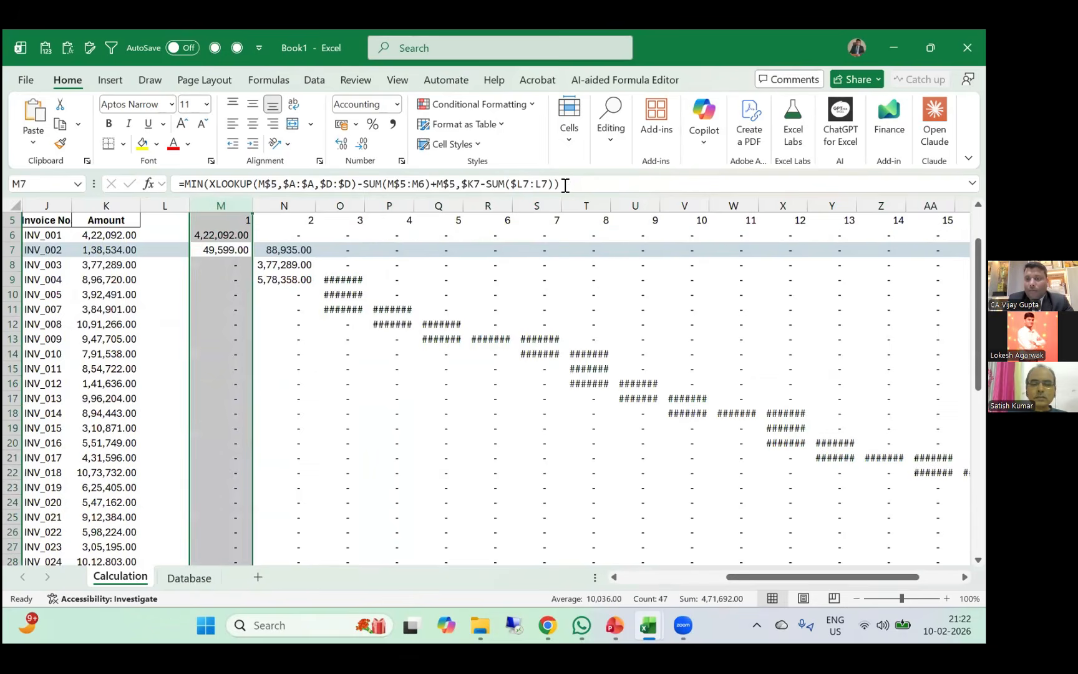
key(ctrl+shift+Right)
key(alt+h)
key(o)
key(i)
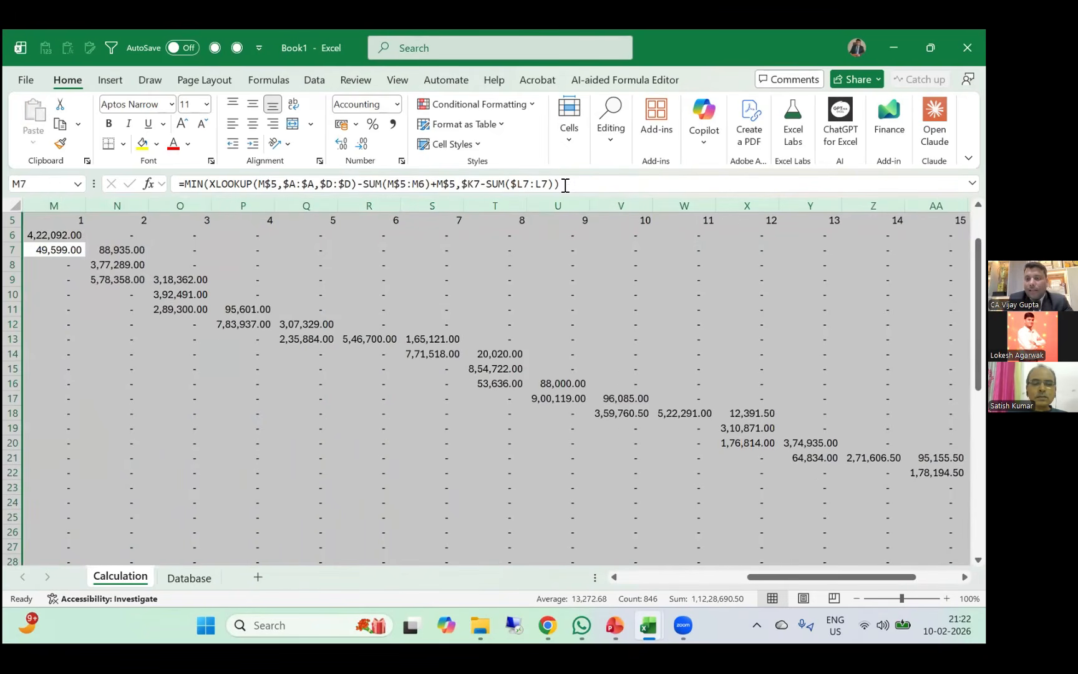
Examine the allocation matrix beside the C_002 invoice rows, down to the last invoice.
scroll(641, 385, down, 10)
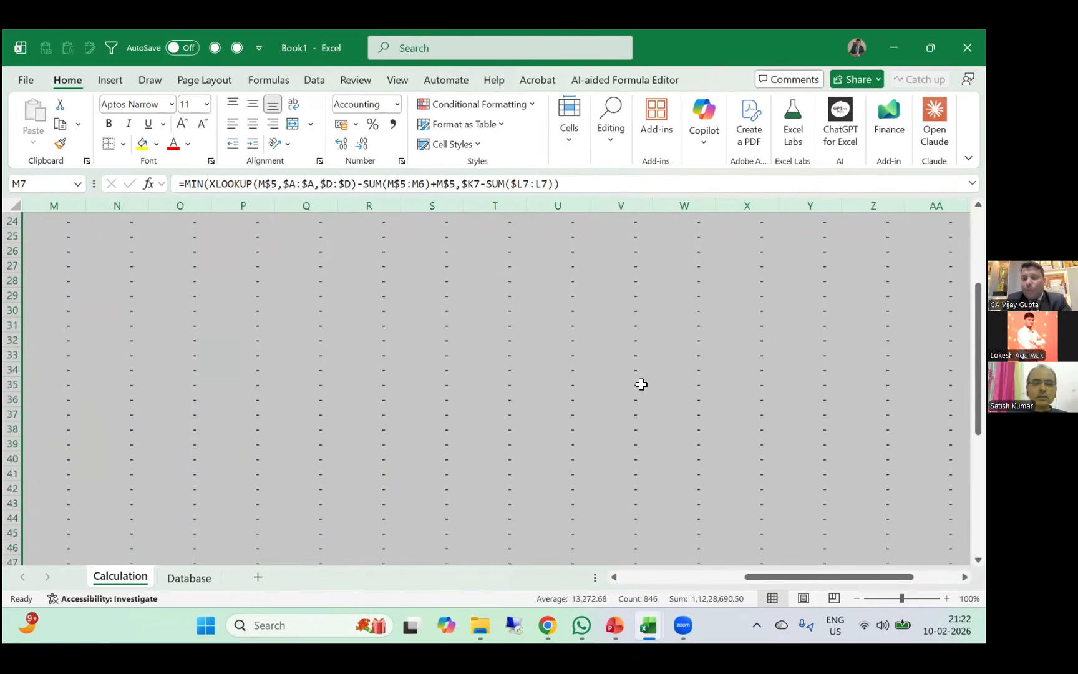
scroll(641, 384, up, 6)
scroll(641, 384, right, 3)
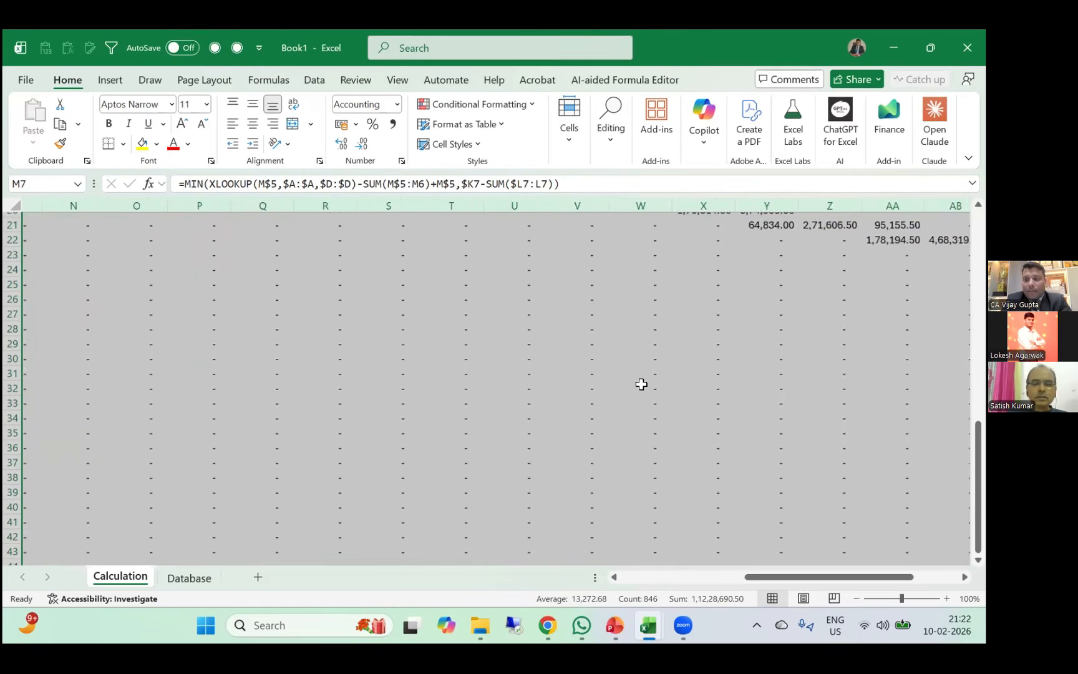
scroll(641, 384, left, 5)
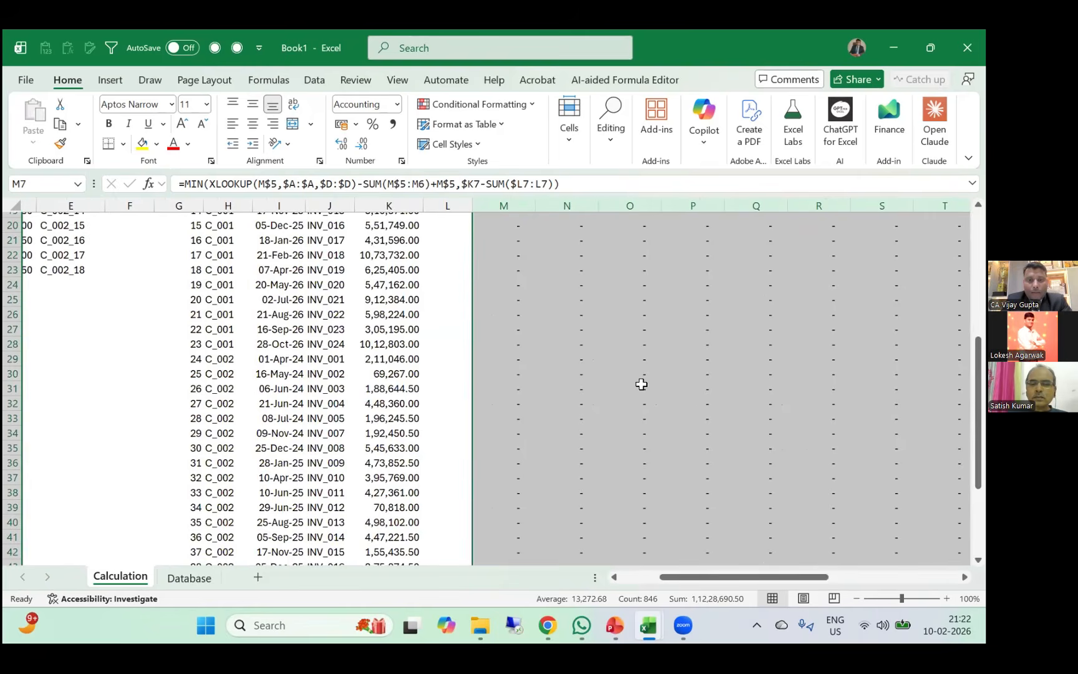
scroll(535, 409, down, 4)
scroll(536, 409, right, 2)
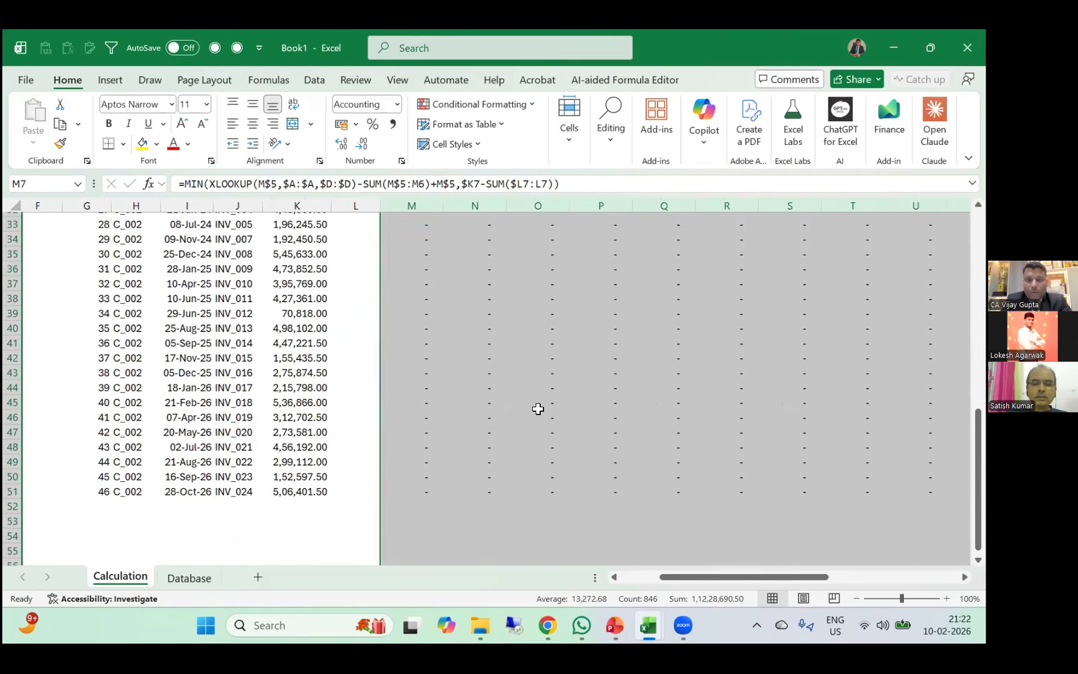
scroll(537, 409, down, 5)
scroll(538, 409, up, 8)
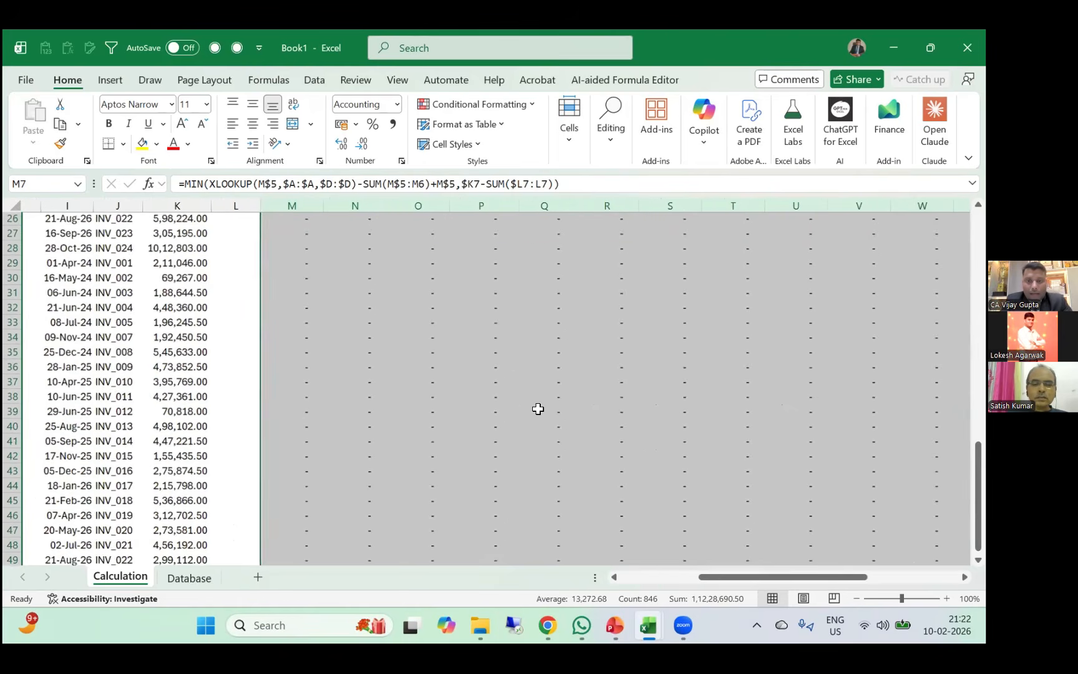
Follow the allocated amounts diagonally through the matrix from invoice row 6 to the last payment column.
click(538, 407)
key(ctrl+Up)
key(Down)
key(Down)
key(Down)
key(Down)
key(Down)
key(Down)
key(Down)
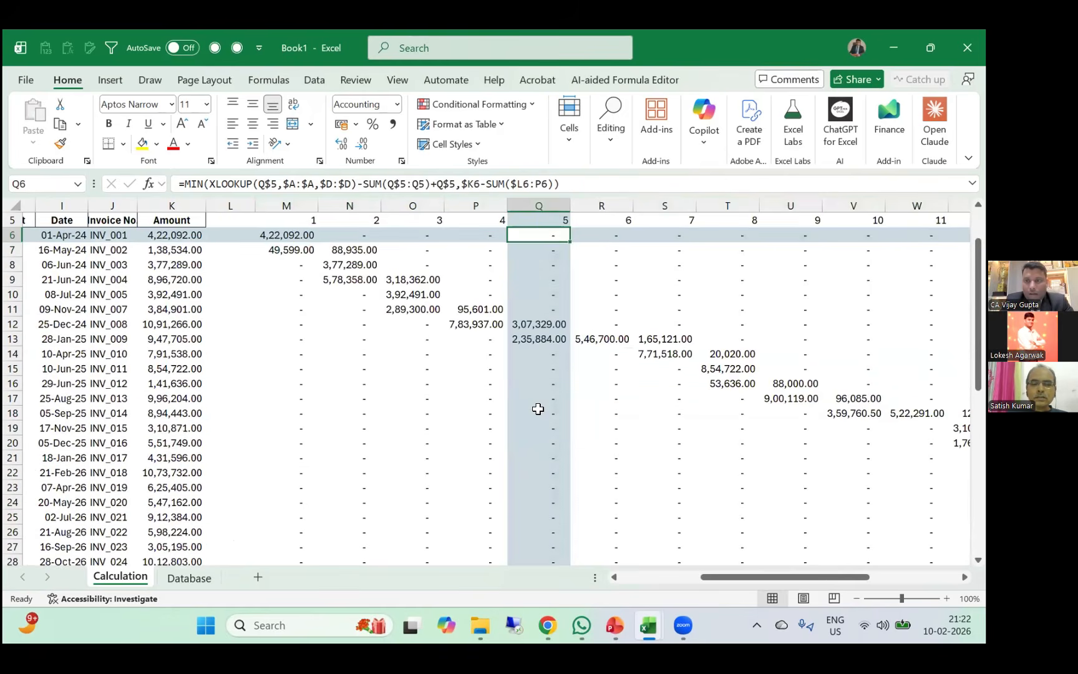
key(Right)
key(Right)
key(Right)
key(Right)
key(Right)
key(Down)
key(Down)
key(Down)
key(Down)
key(Down)
key(Down)
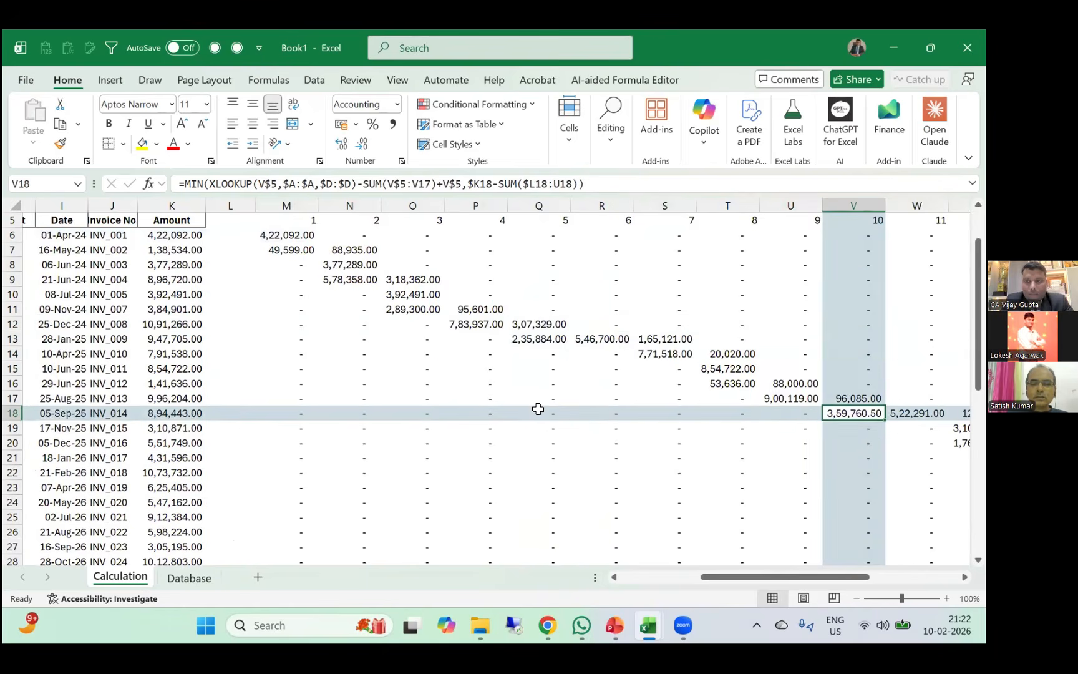
key(Right)
key(Right)
key(Right)
key(Right)
key(Down)
key(Down)
key(Right)
key(Right)
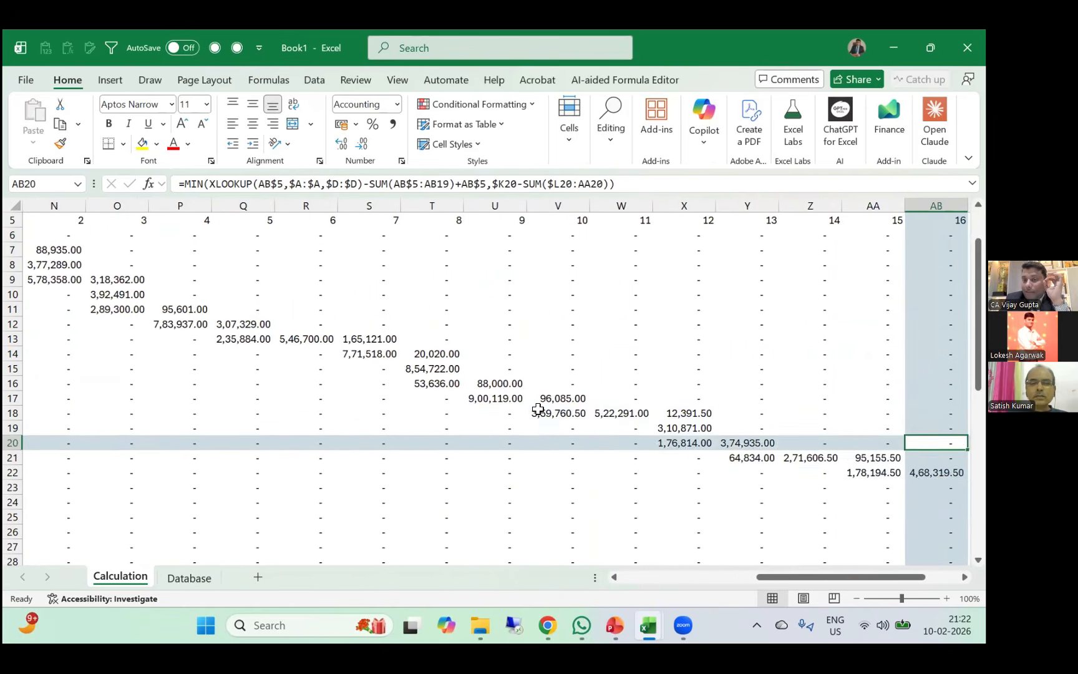
key(Down)
key(Down)
key(Right)
key(Right)
key(Right)
key(Right)
key(Left)
key(Left)
key(Left)
key(Left)
key(Left)
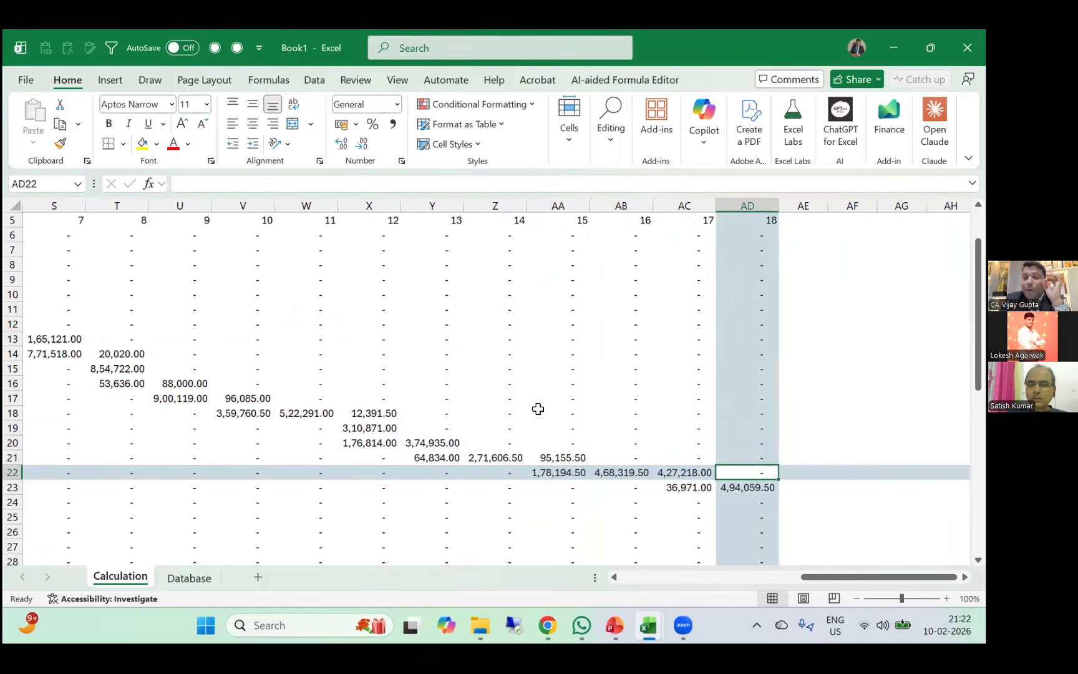
Check the transposed payment numbers in header row 5 and how they relate to the payment list.
key(ctrl+Up)
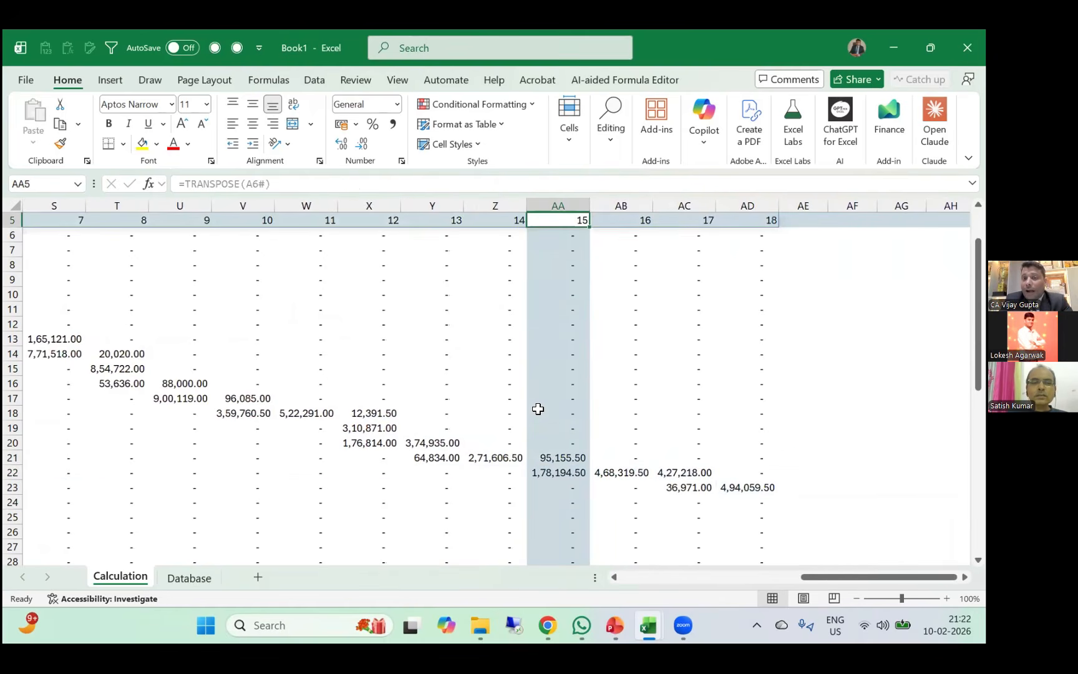
key(Up)
key(Up)
key(Up)
key(Down)
key(Down)
key(Down)
key(ctrl+Left)
key(Right)
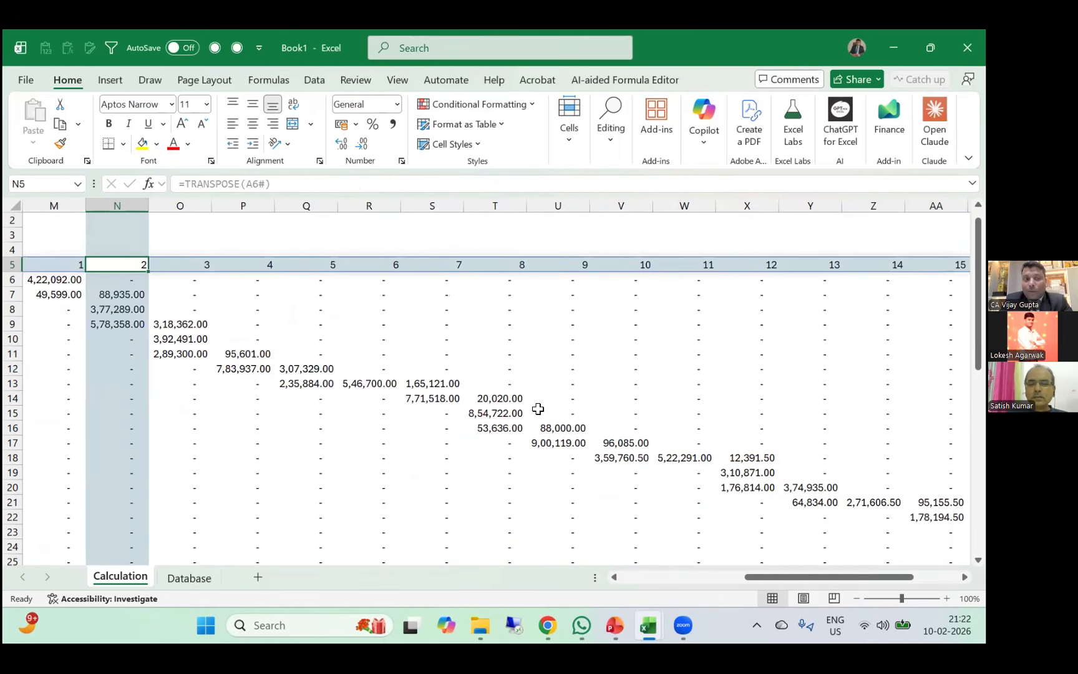
key(Down)
key(Left)
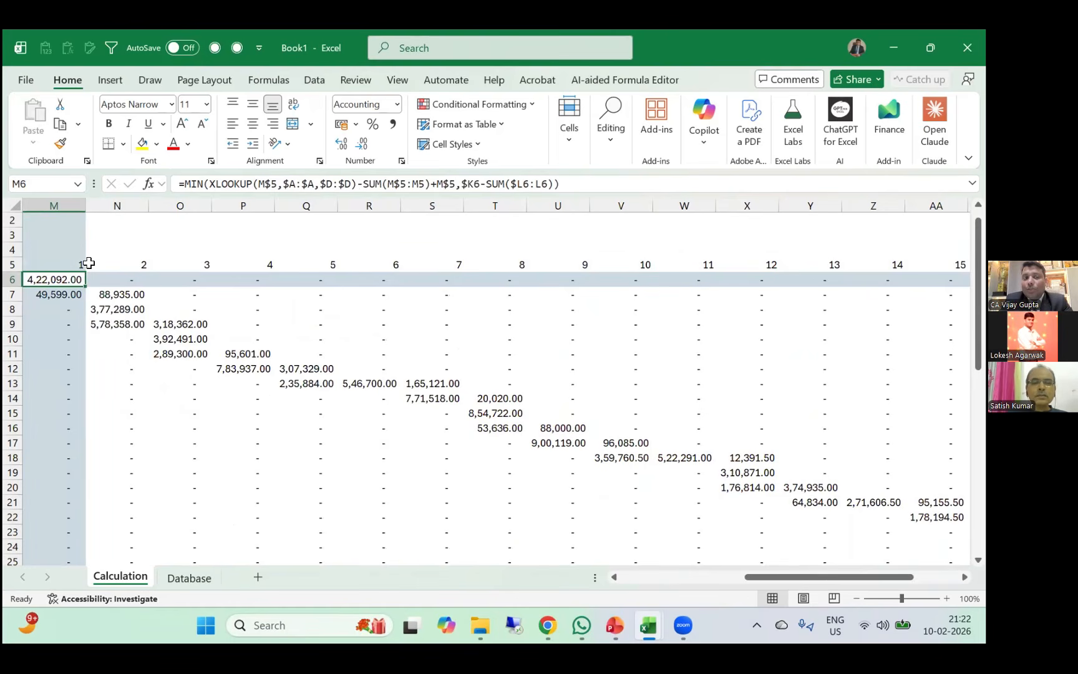
key(Up)
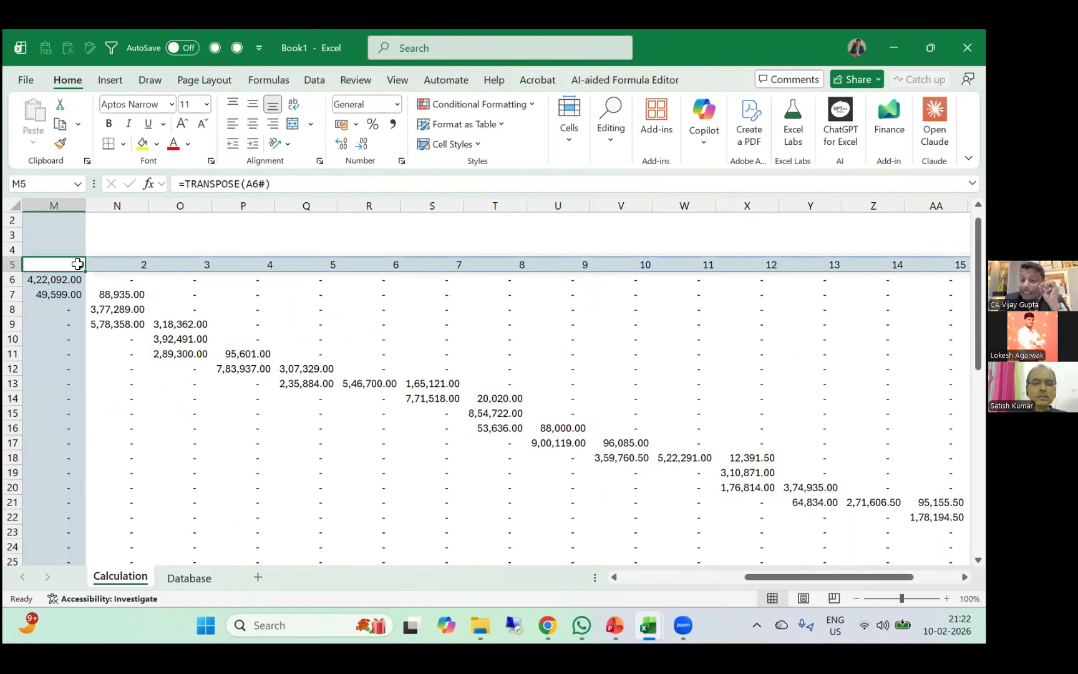
scroll(77, 264, left, 6)
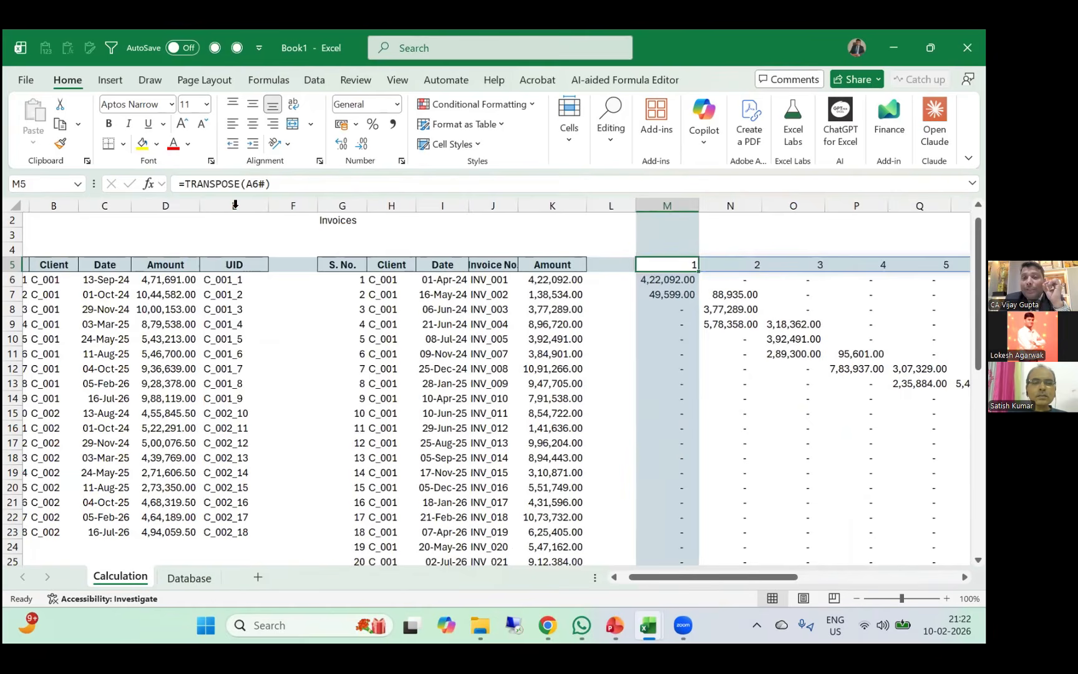
Compare the payment UIDs, especially the first C_002 payment in row 15, with the matrix column for payment 9.
click(235, 204)
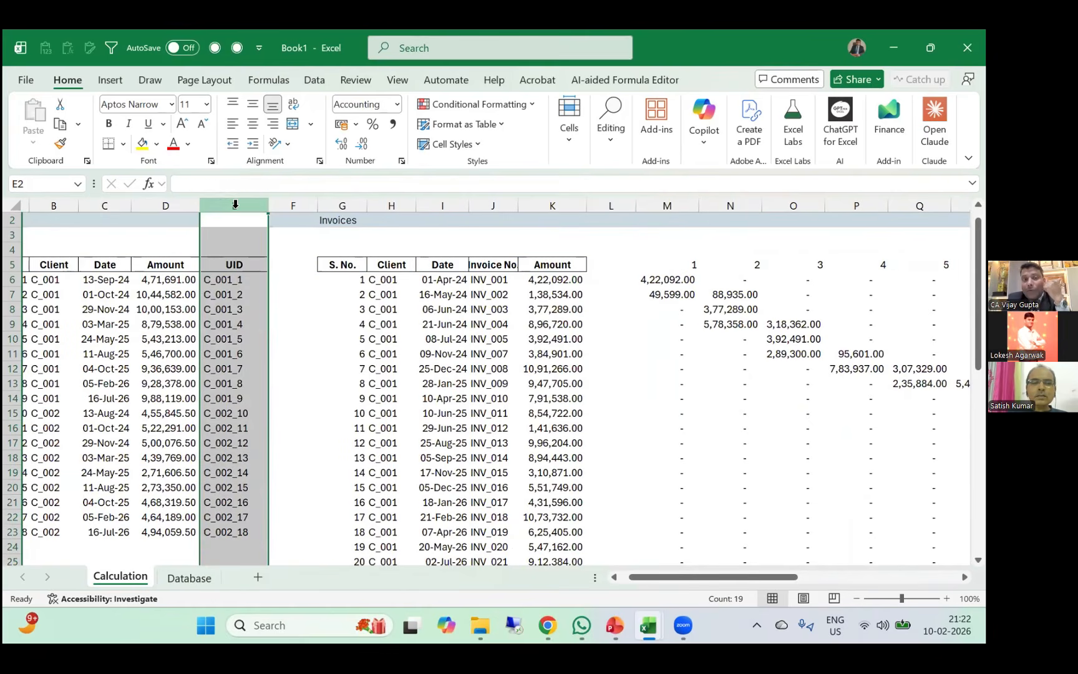
scroll(53, 335, left, 1)
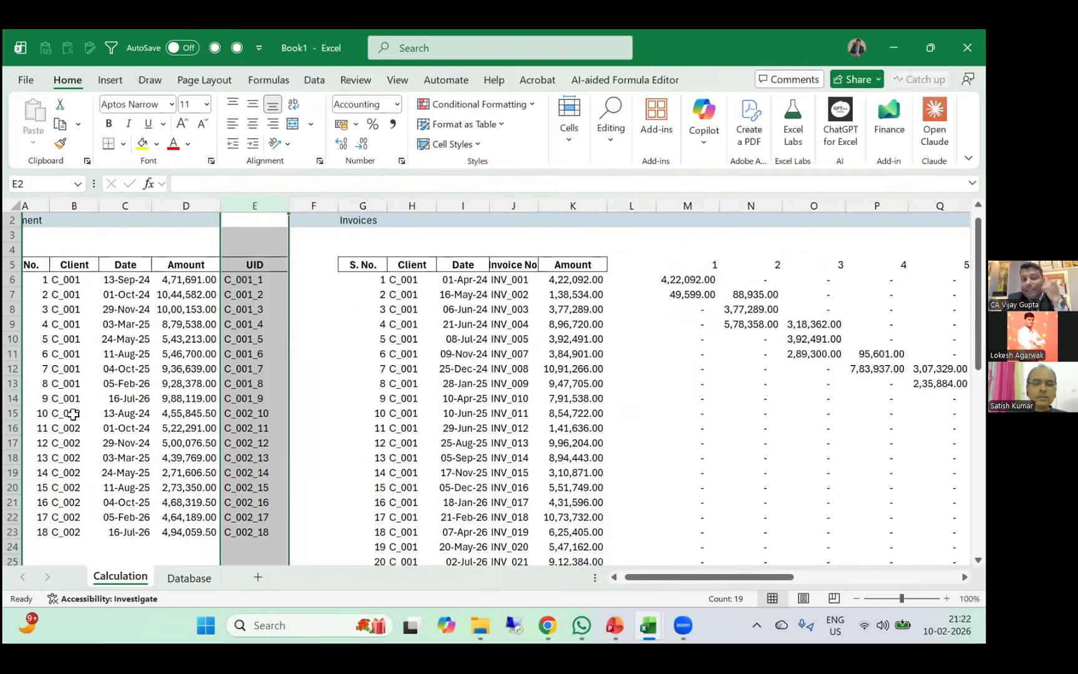
click(270, 413)
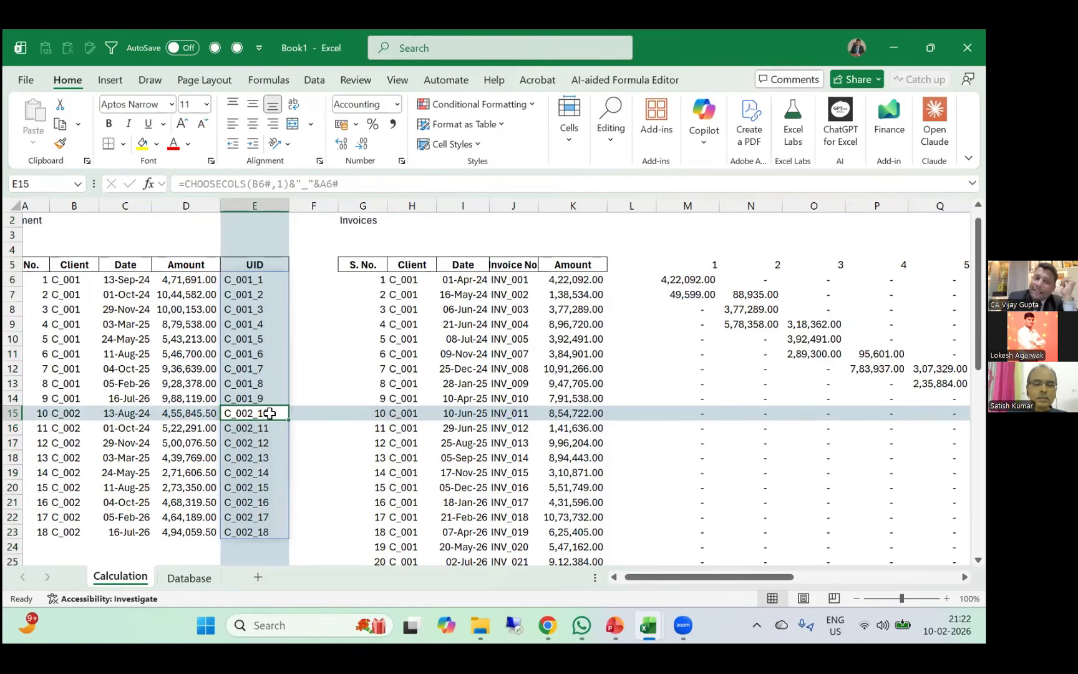
scroll(270, 414, right, 4)
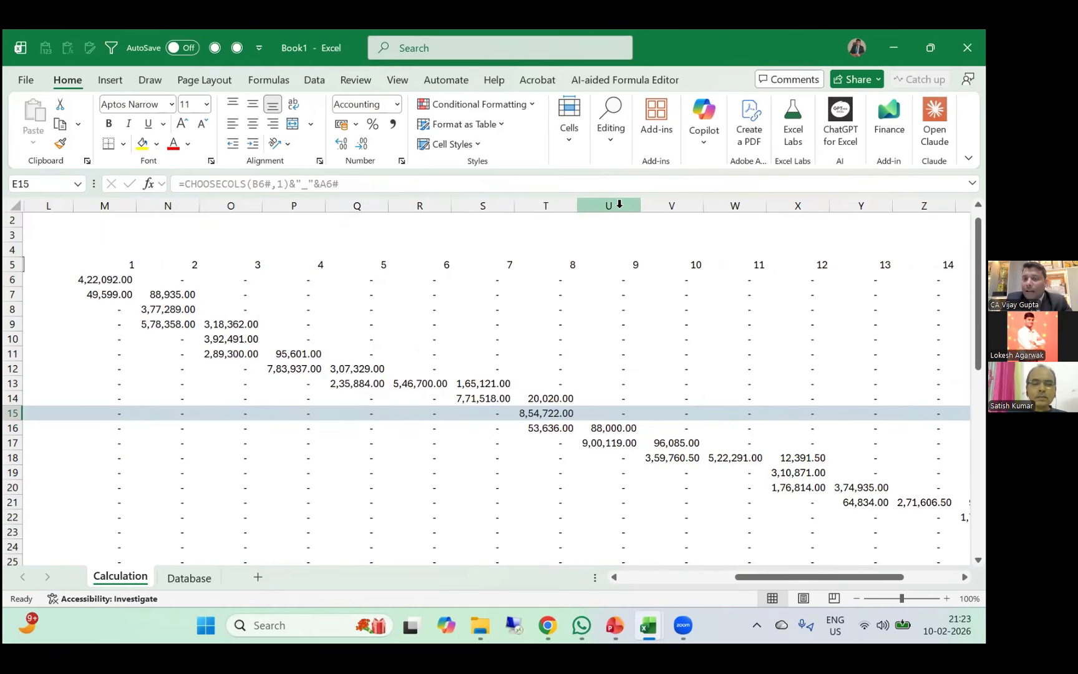
click(619, 205)
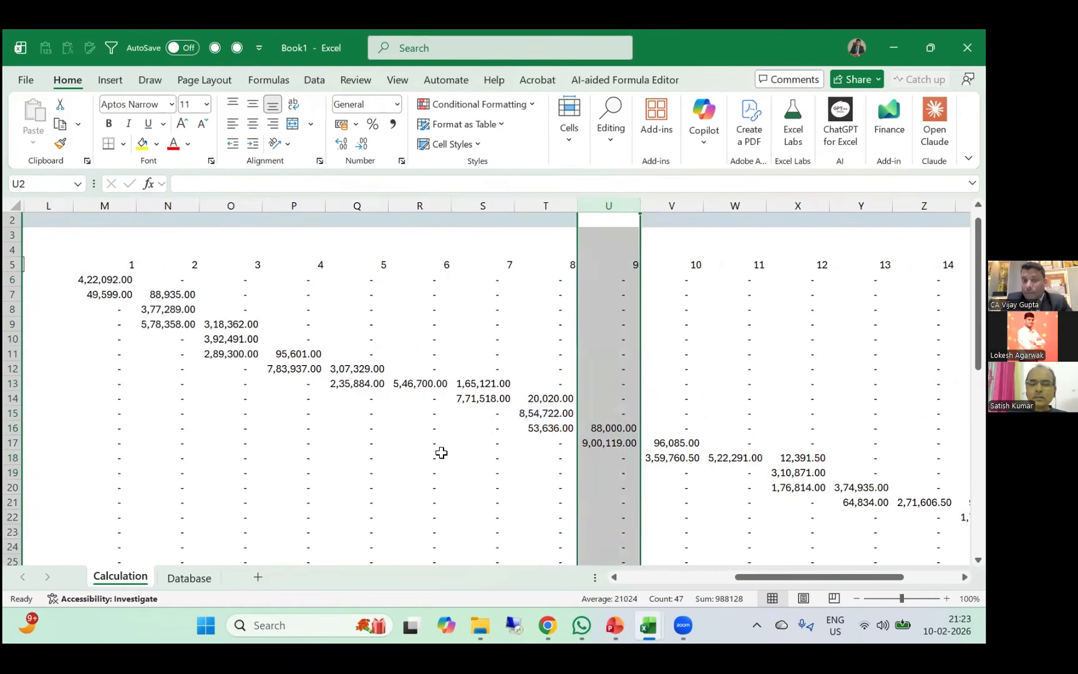
scroll(128, 414, left, 4)
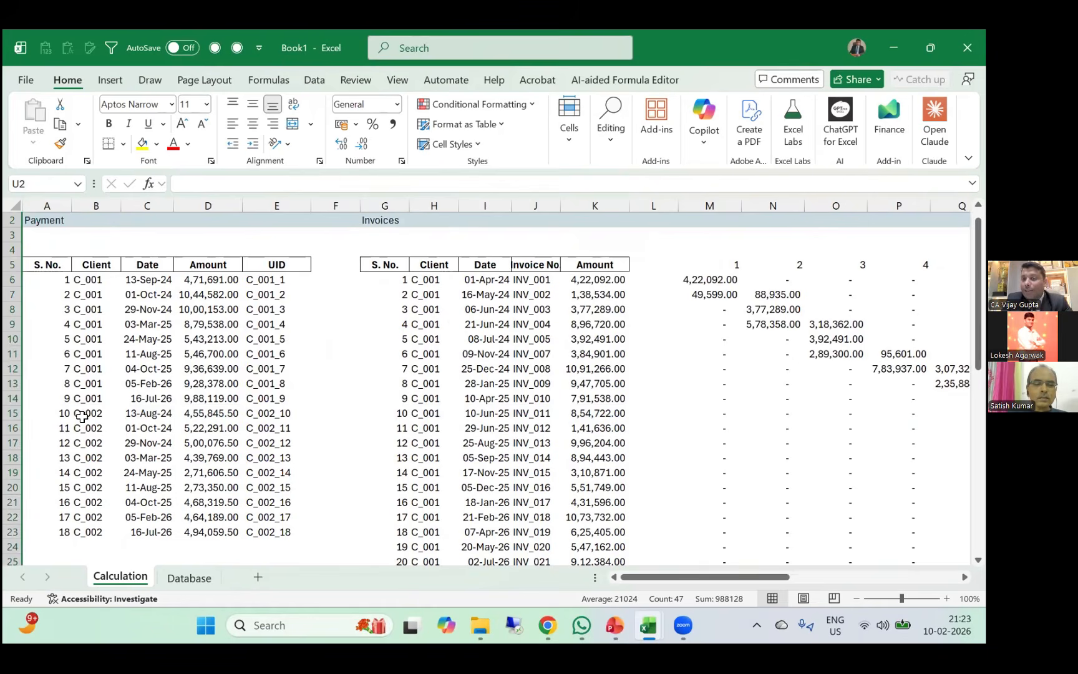
scroll(82, 416, right, 4)
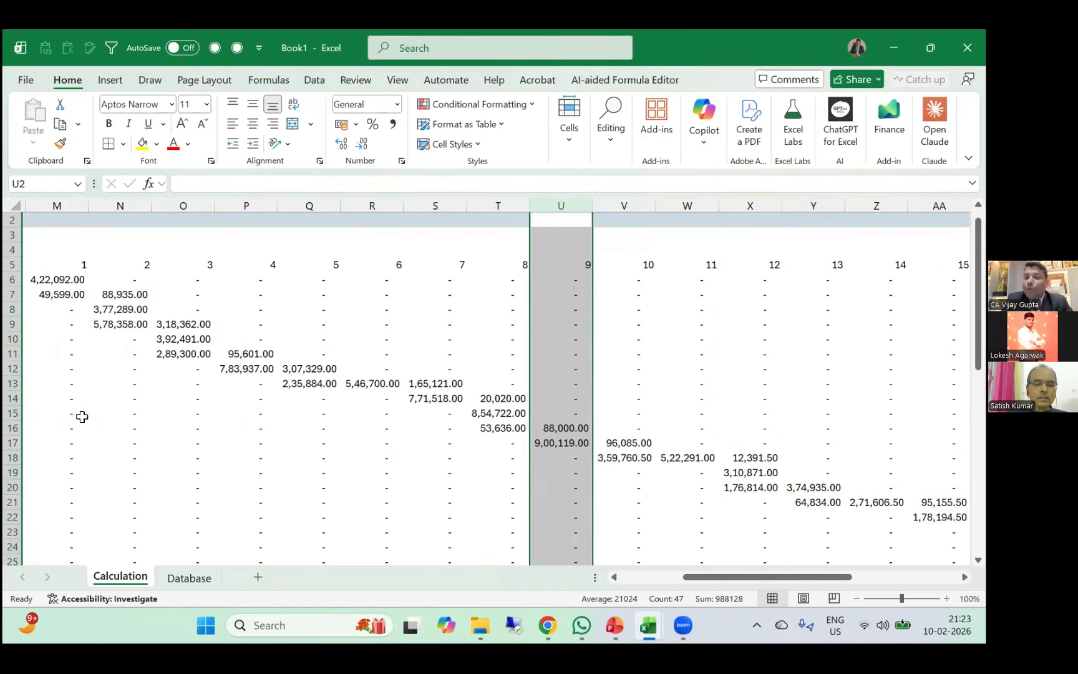
scroll(419, 431, left, 3)
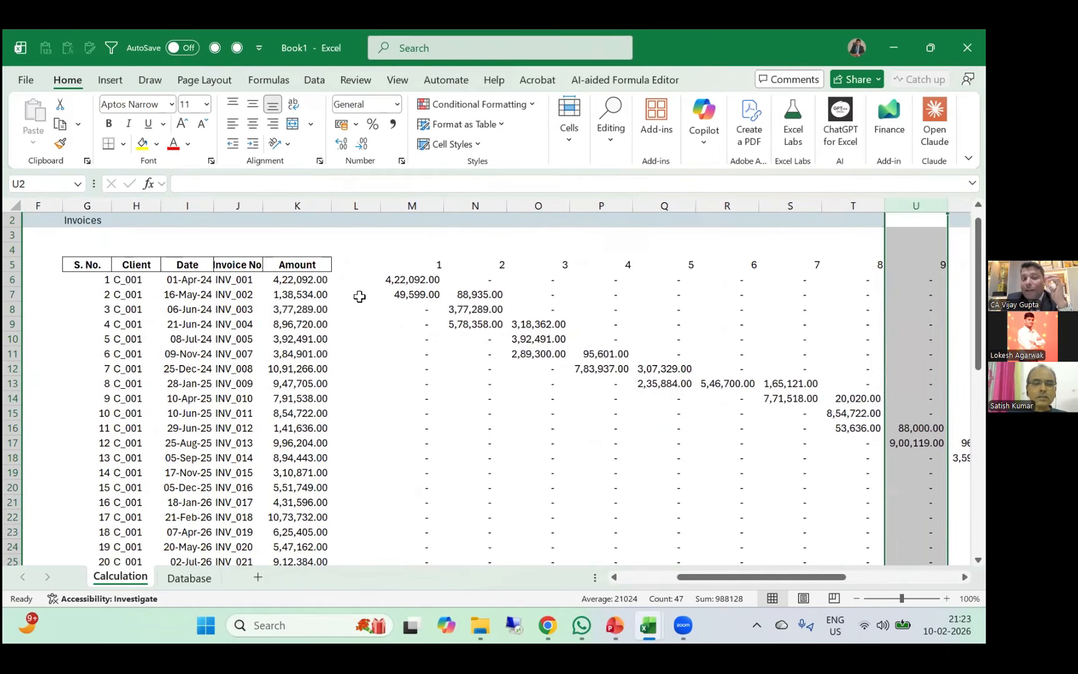
Review the references in the allocation formula in M6 and leave the formula as it is.
click(401, 285)
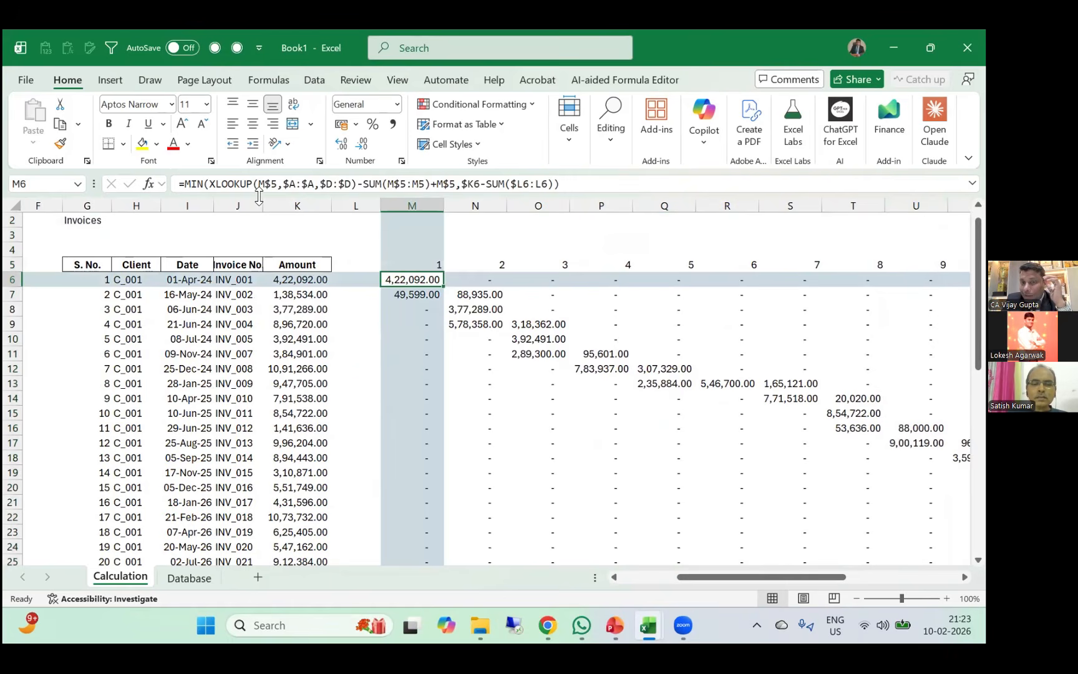
key(F2)
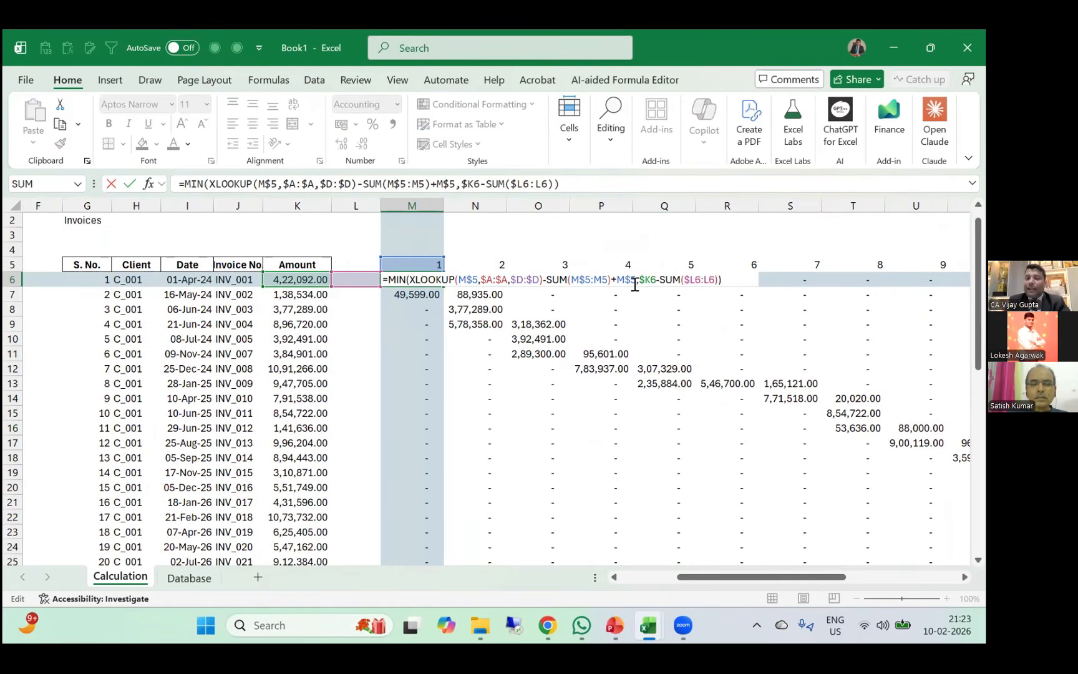
key(ctrl+Return)
Compare the matrix column for payment 9 with the payment 10 row for C_002 and the invoice list.
scroll(632, 281, right, 5)
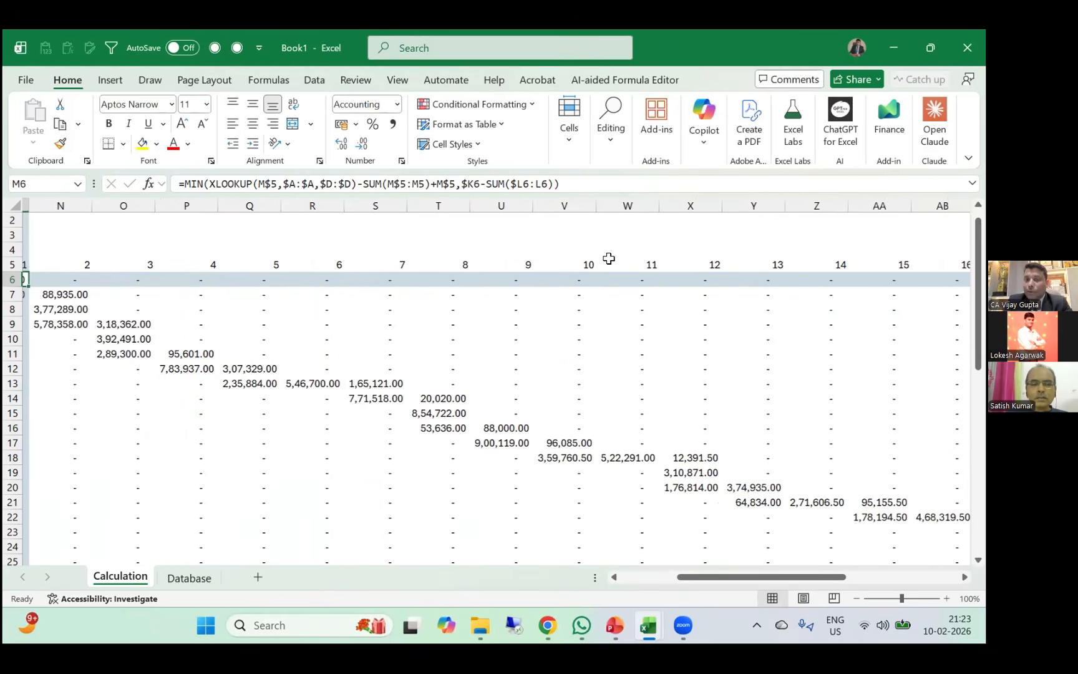
click(515, 201)
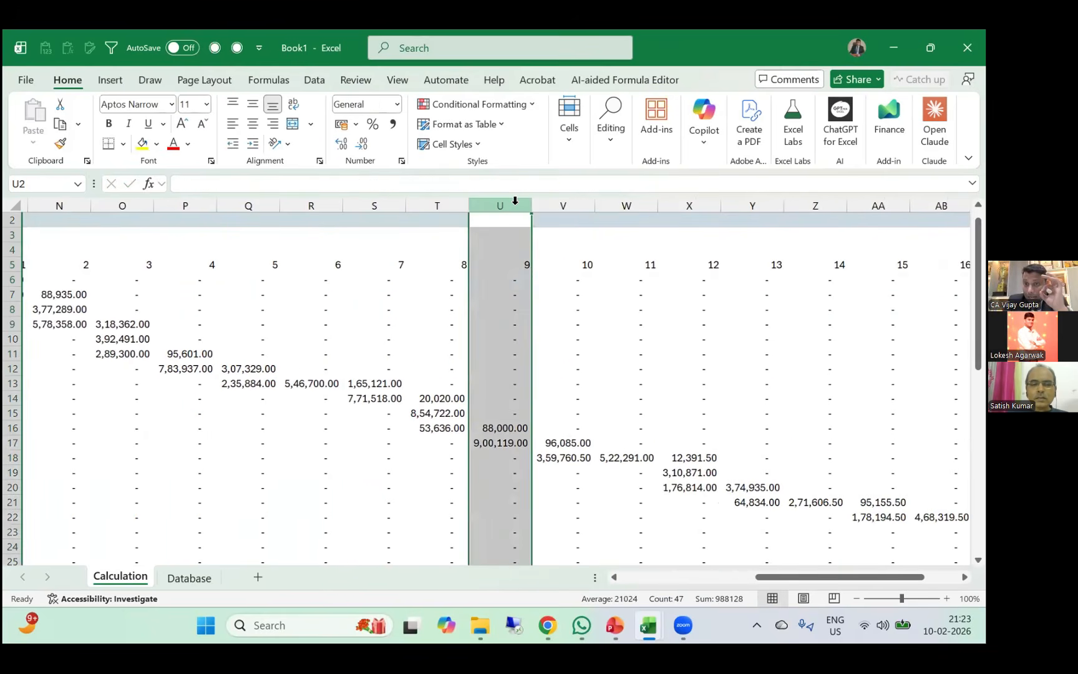
scroll(142, 387, left, 6)
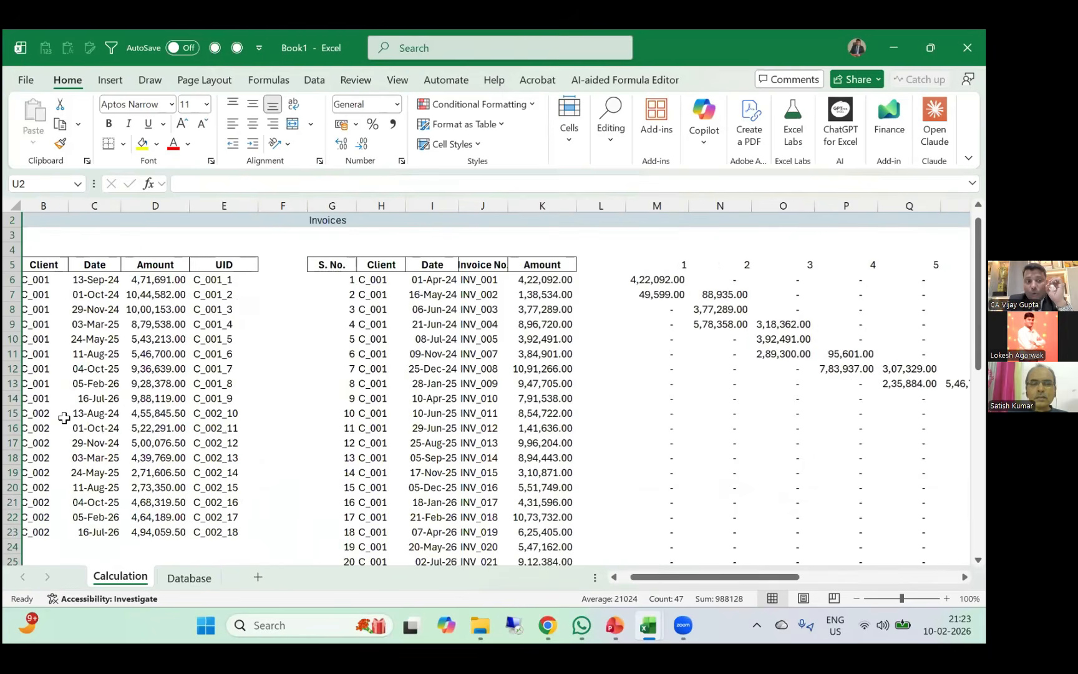
drag(31, 405, 269, 419)
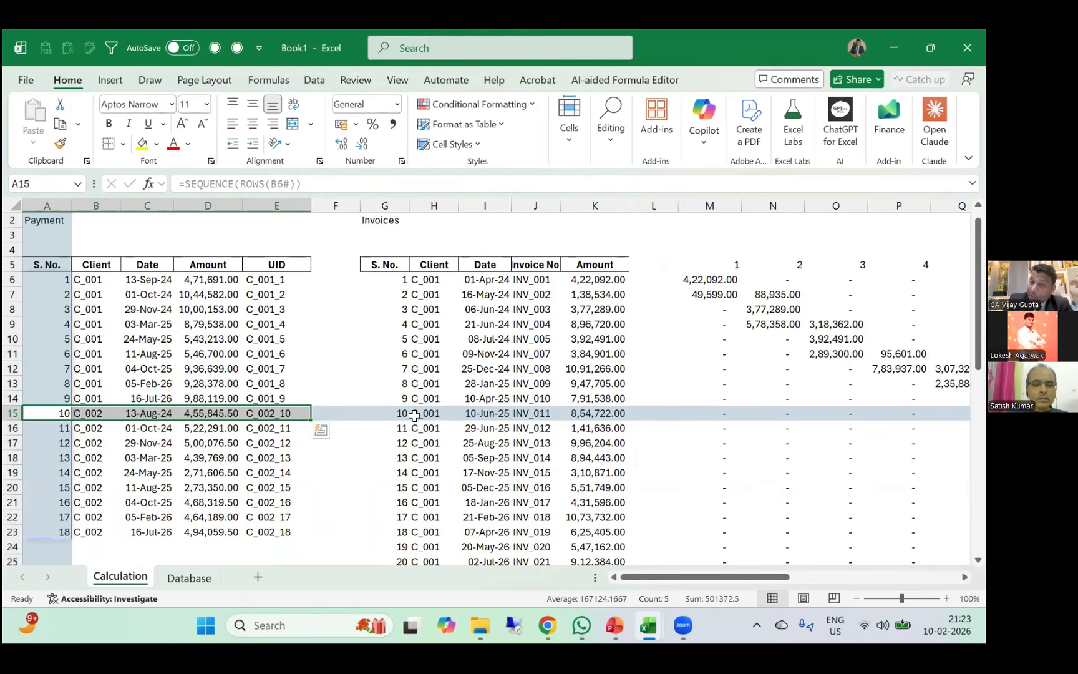
scroll(414, 416, right, 5)
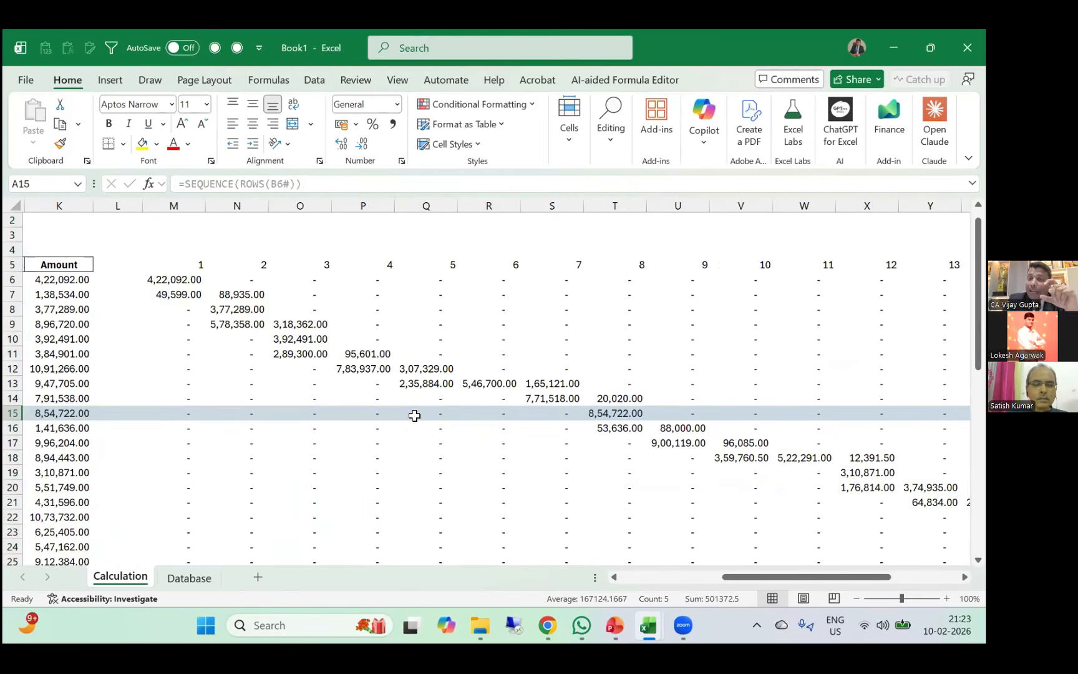
scroll(414, 415, right, 2)
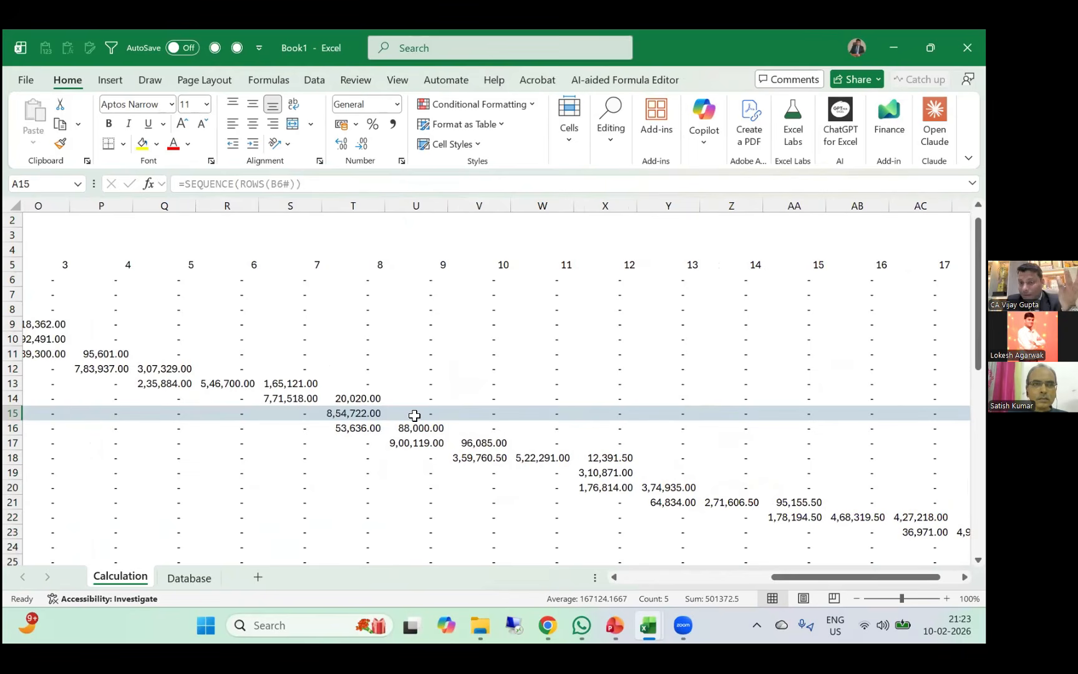
scroll(414, 416, left, 7)
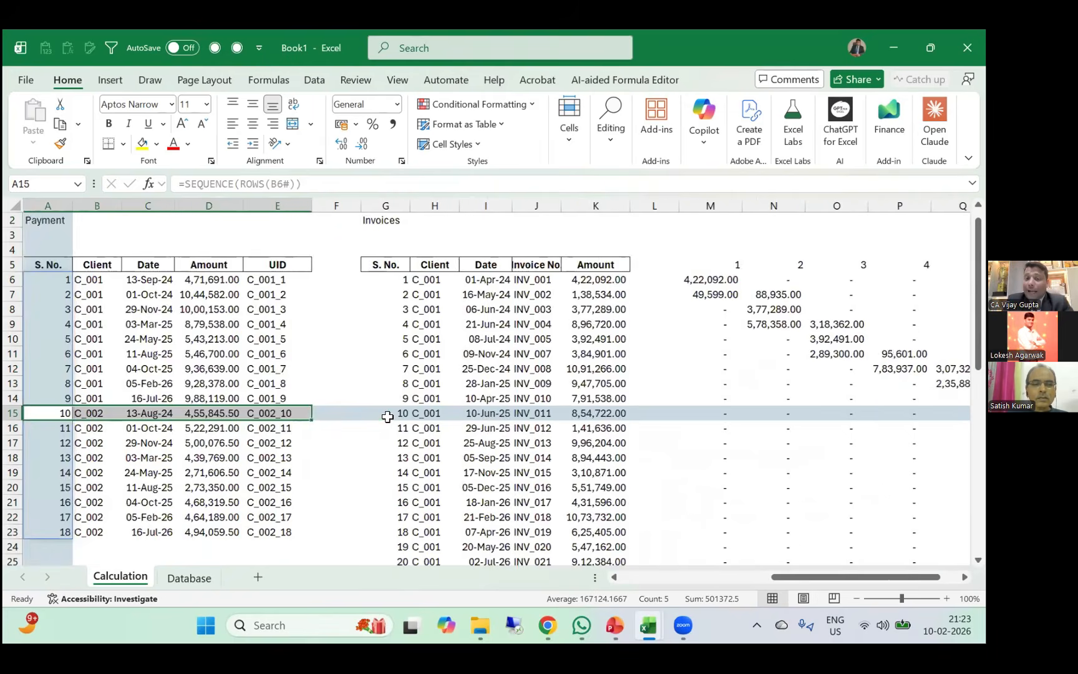
scroll(516, 274, right, 3)
click(517, 275)
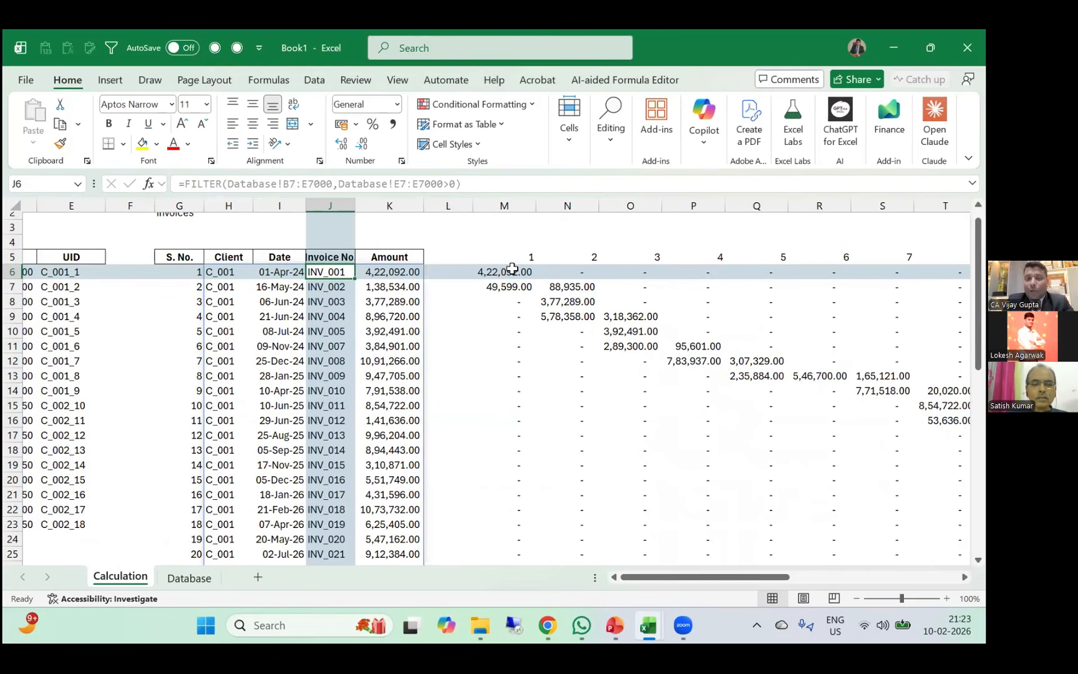
Change the XLOOKUP lookup value in M6's allocation formula to D$6&"_"&M$5.
key(Left)
key(Right)
key(Right)
key(Right)
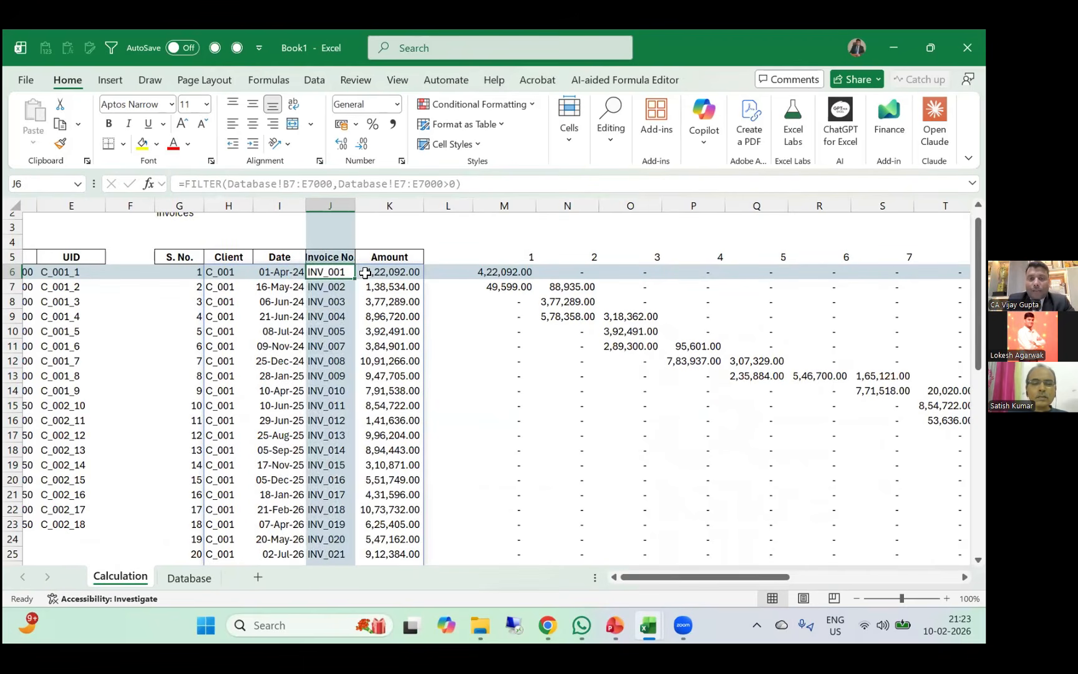
key(Right)
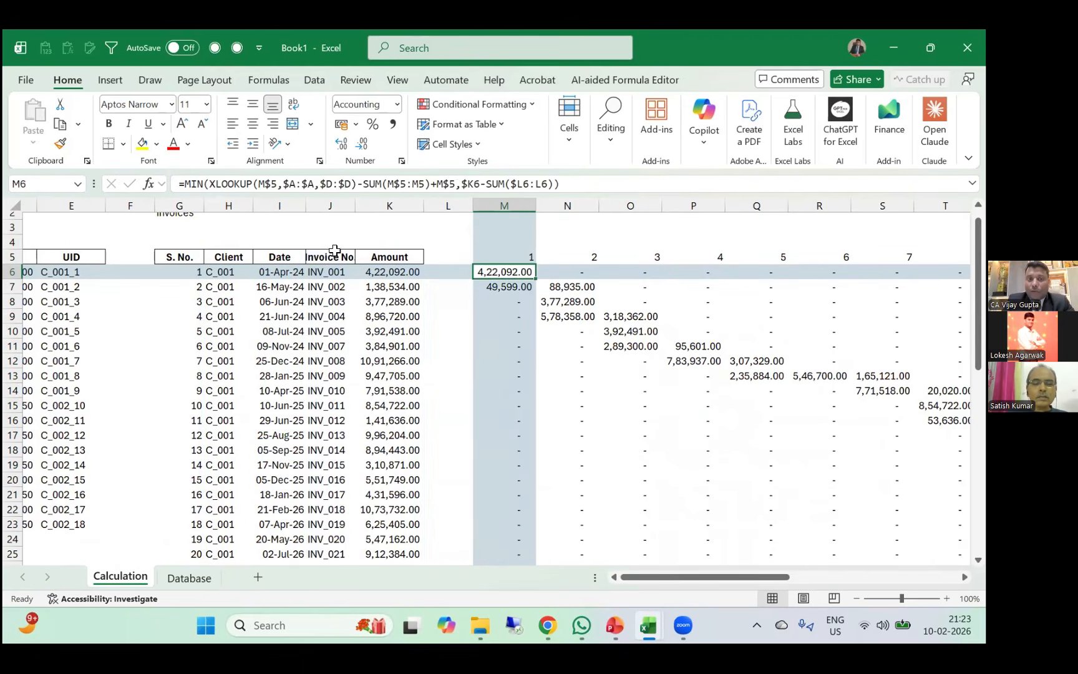
click(276, 182)
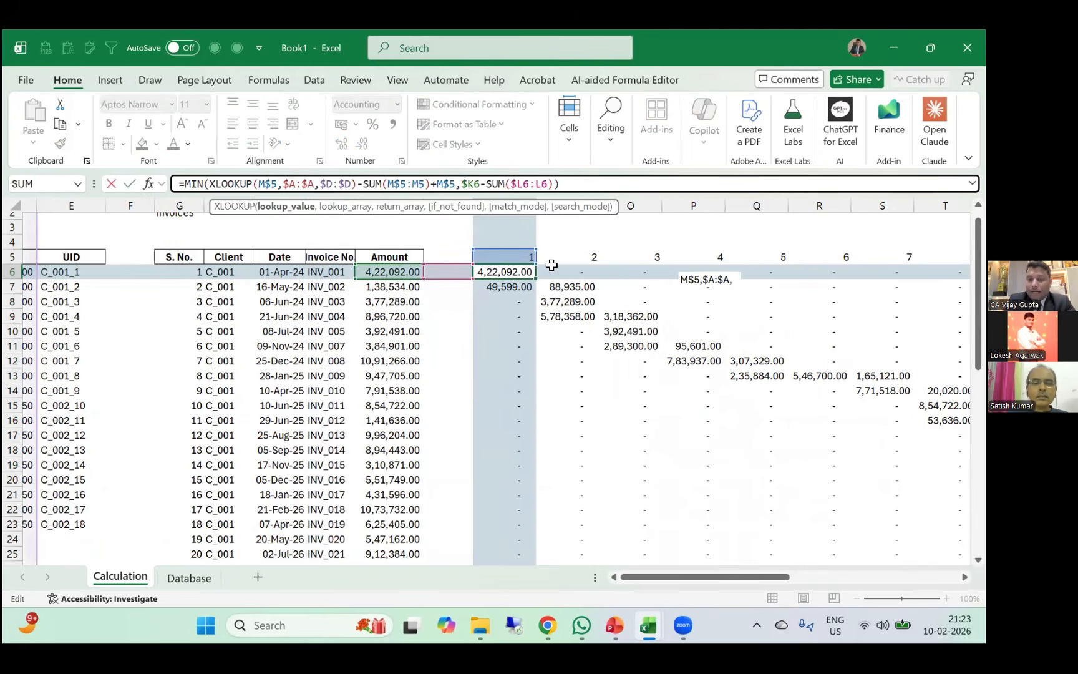
text(&)
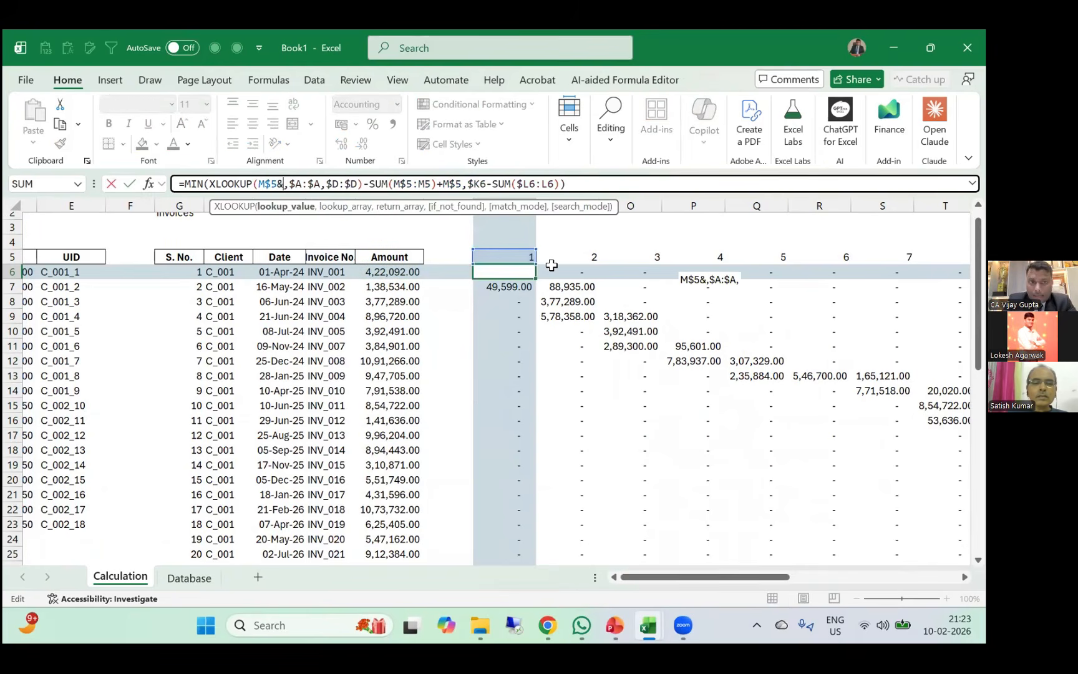
key(BackSpace)
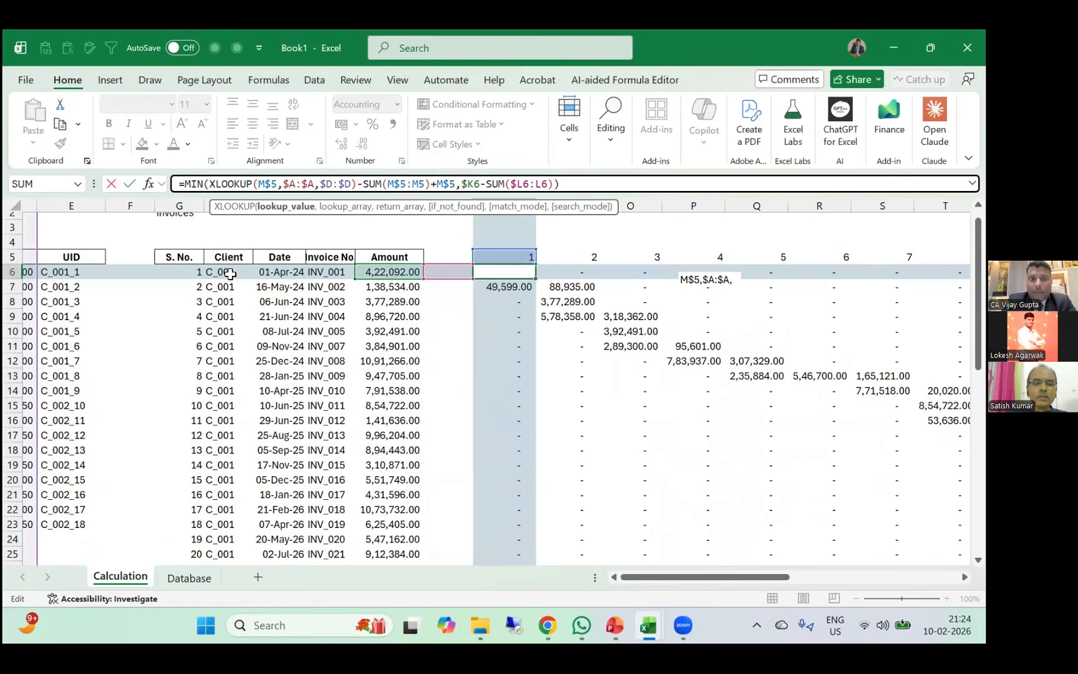
click(29, 272)
key(F4)
key(F4)
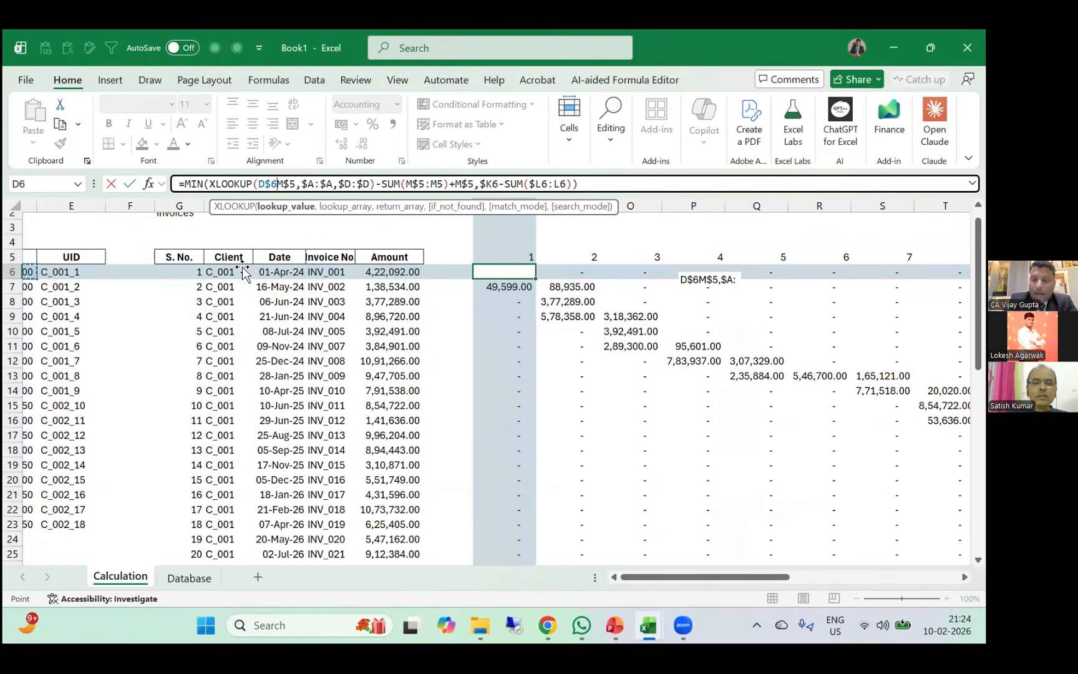
text(&"_")
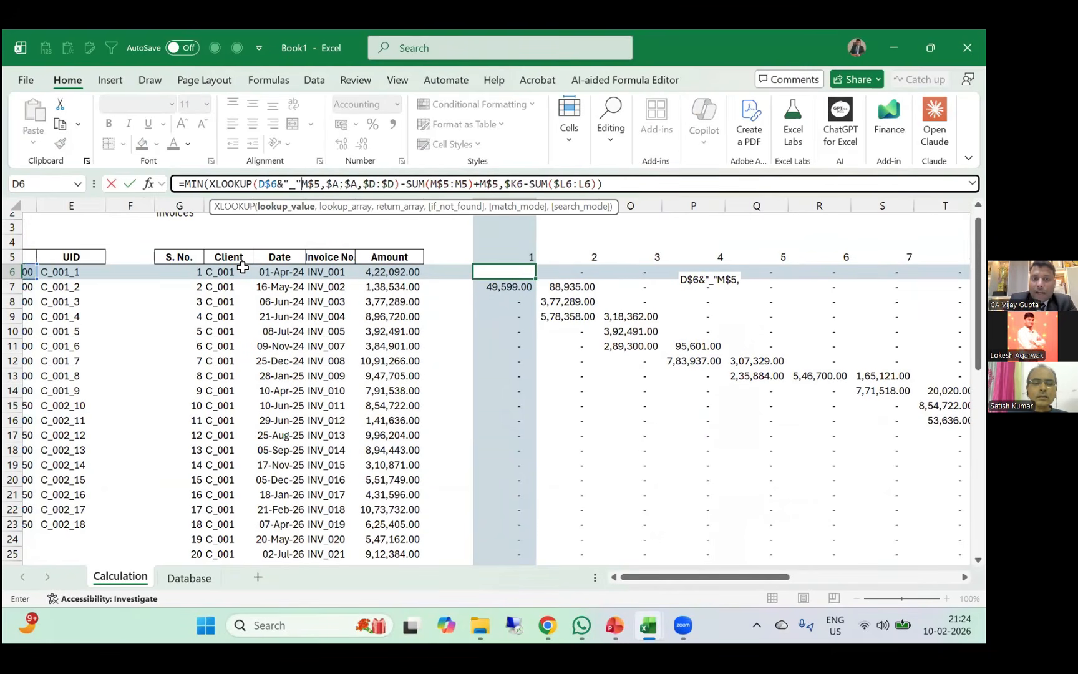
text(&)
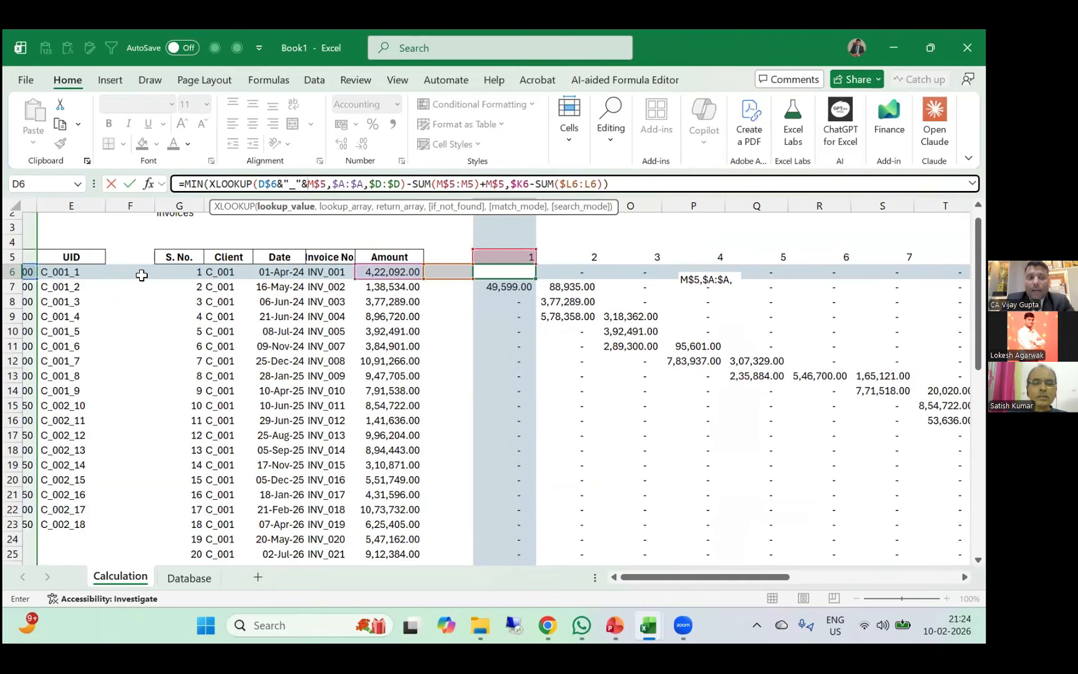
Set the XLOOKUP lookup array in M6 to the payment UID column, $E:$E, and commit the formula.
scroll(142, 275, left, 1)
click(347, 183)
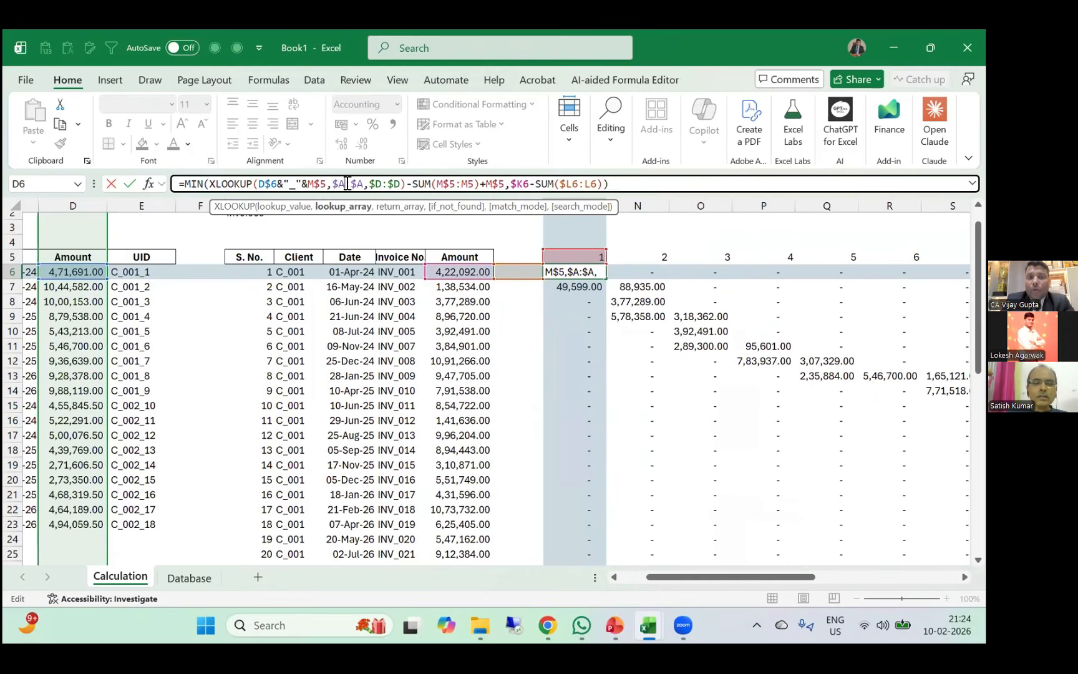
key(BackSpace)
text(E:$)
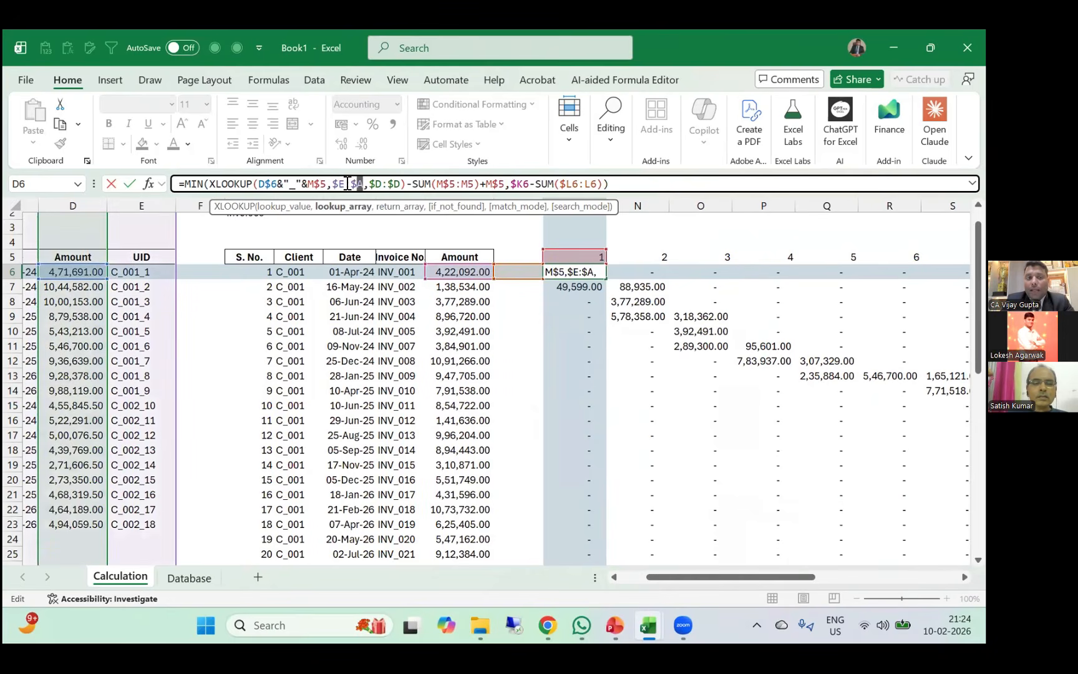
text(E)
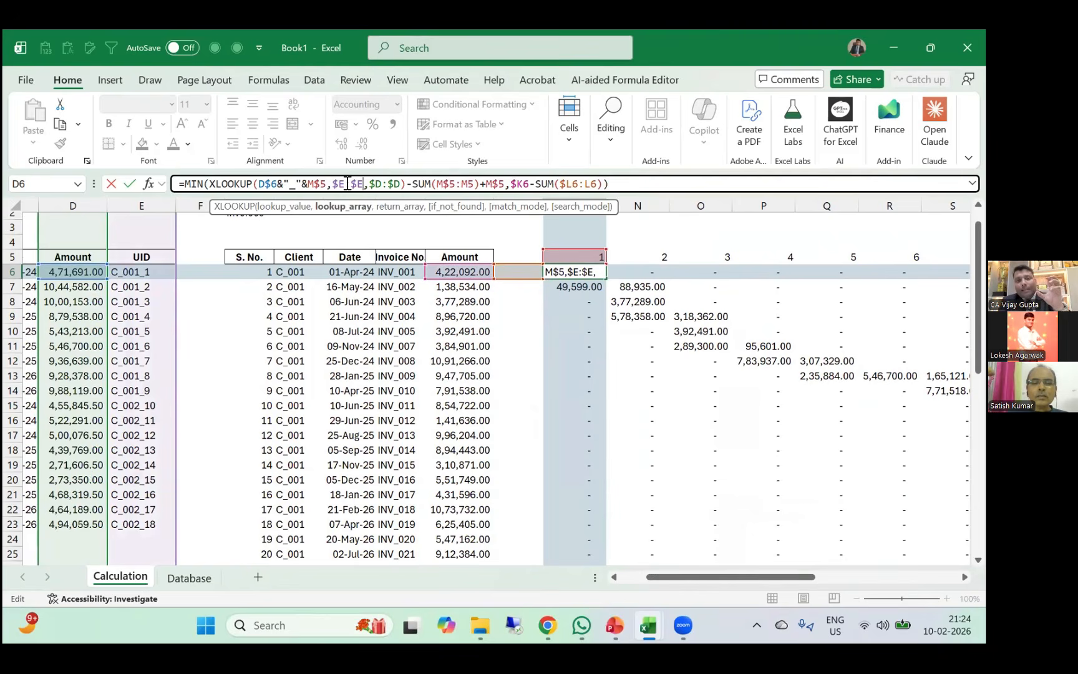
key(Return)
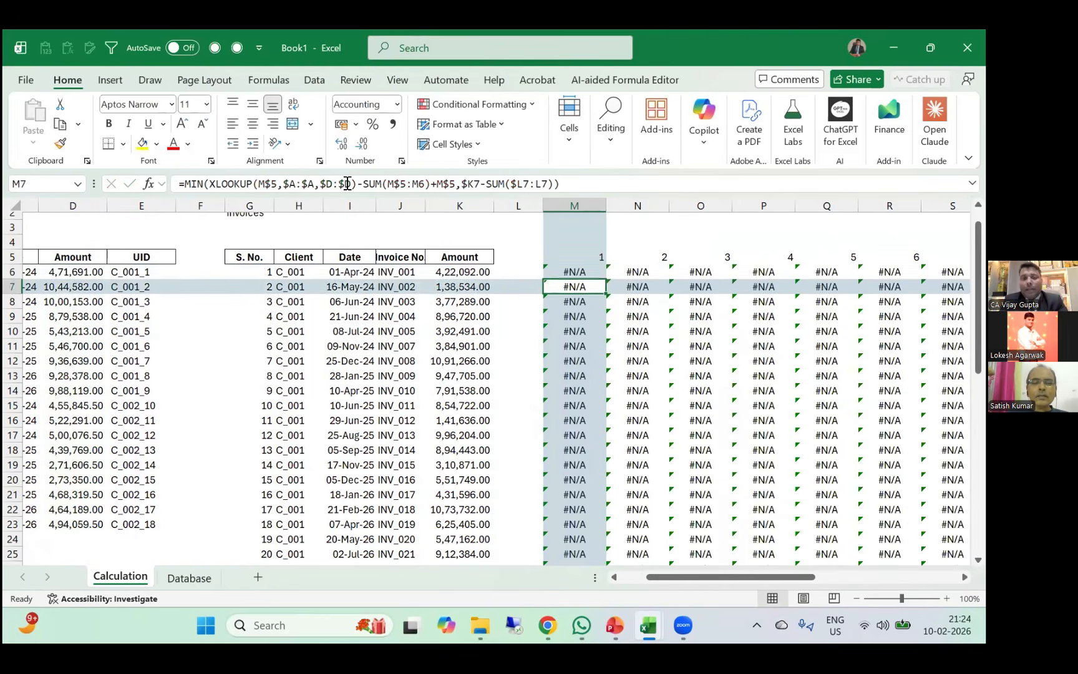
Check the UID format in column E and point the client part of M6's lookup value to H$6.
key(Up)
scroll(296, 303, left, 1)
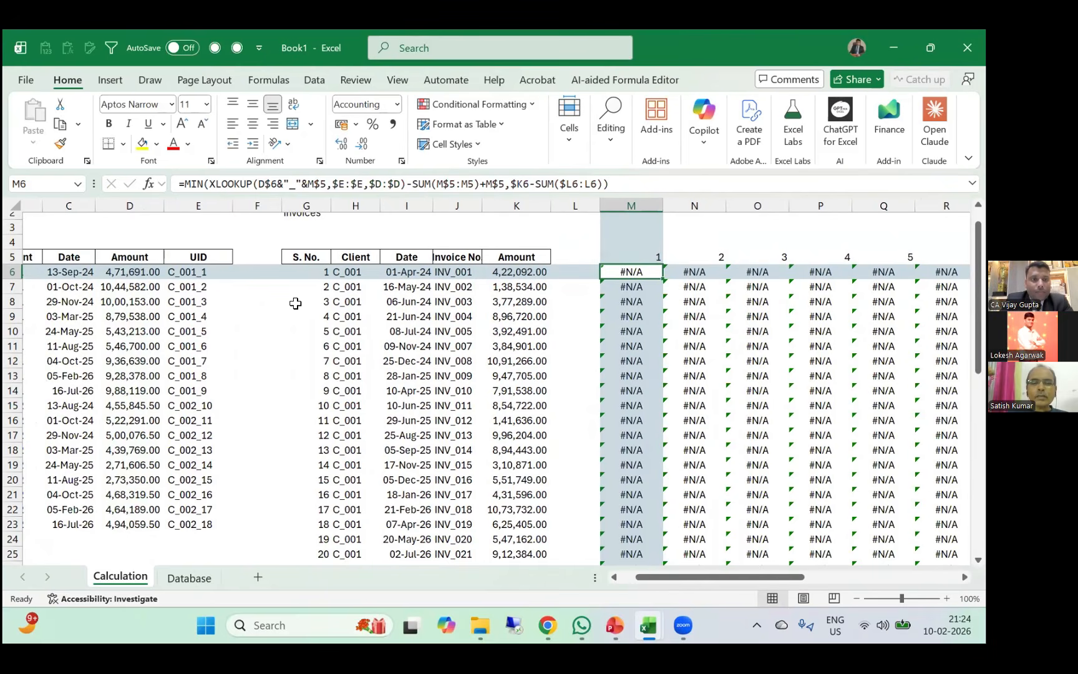
scroll(293, 300, left, 1)
click(269, 278)
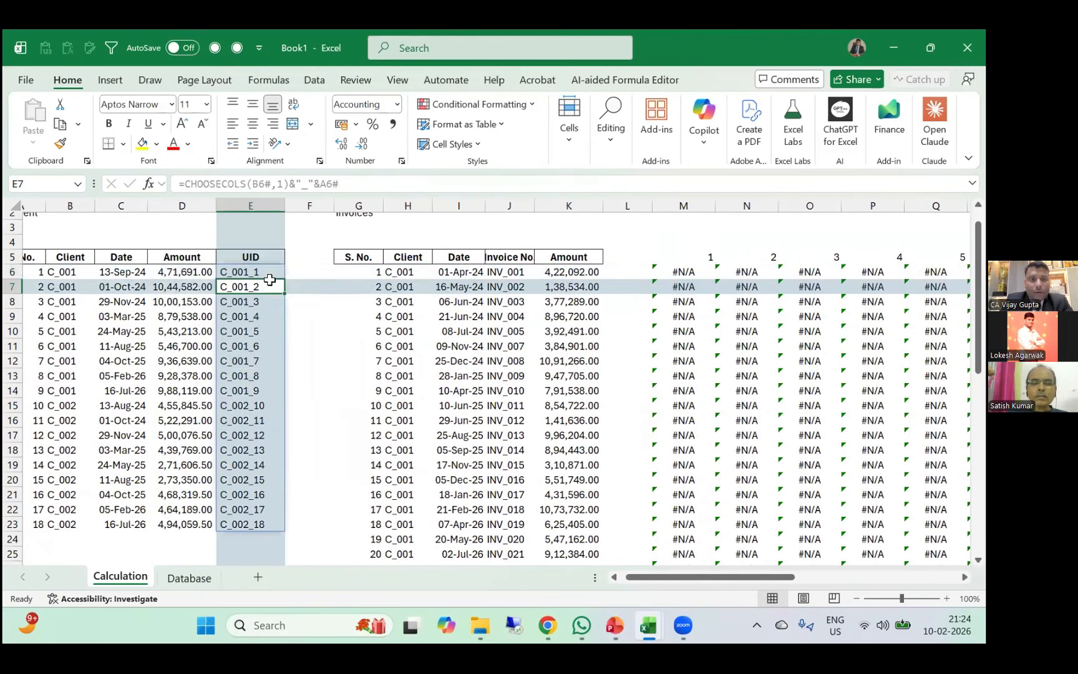
scroll(267, 274, right, 3)
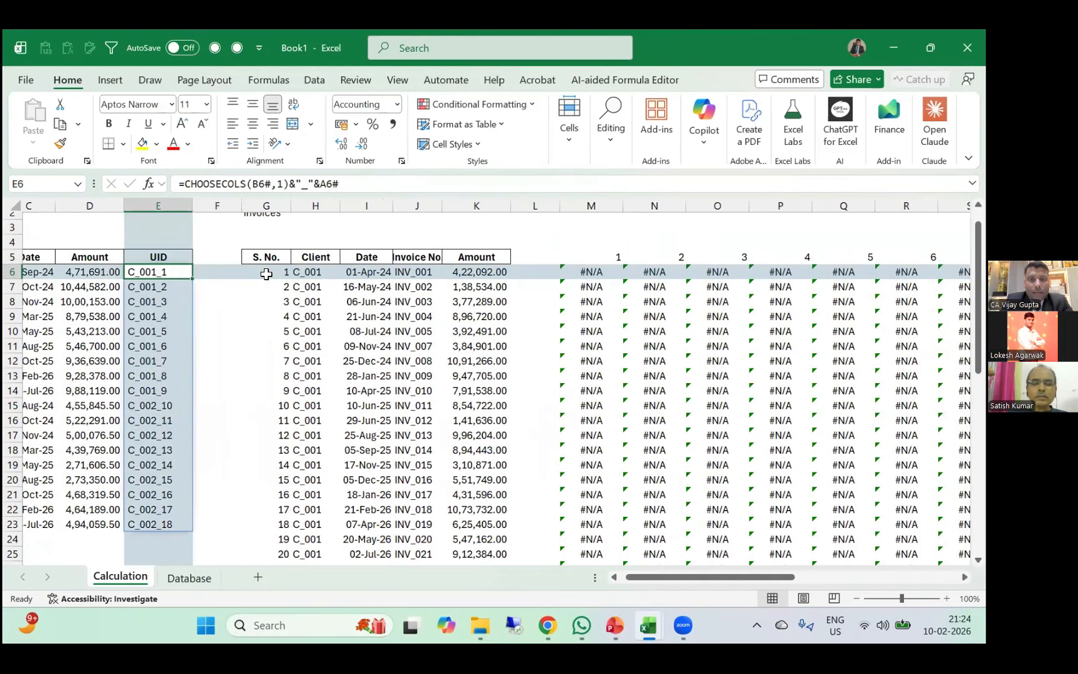
click(480, 277)
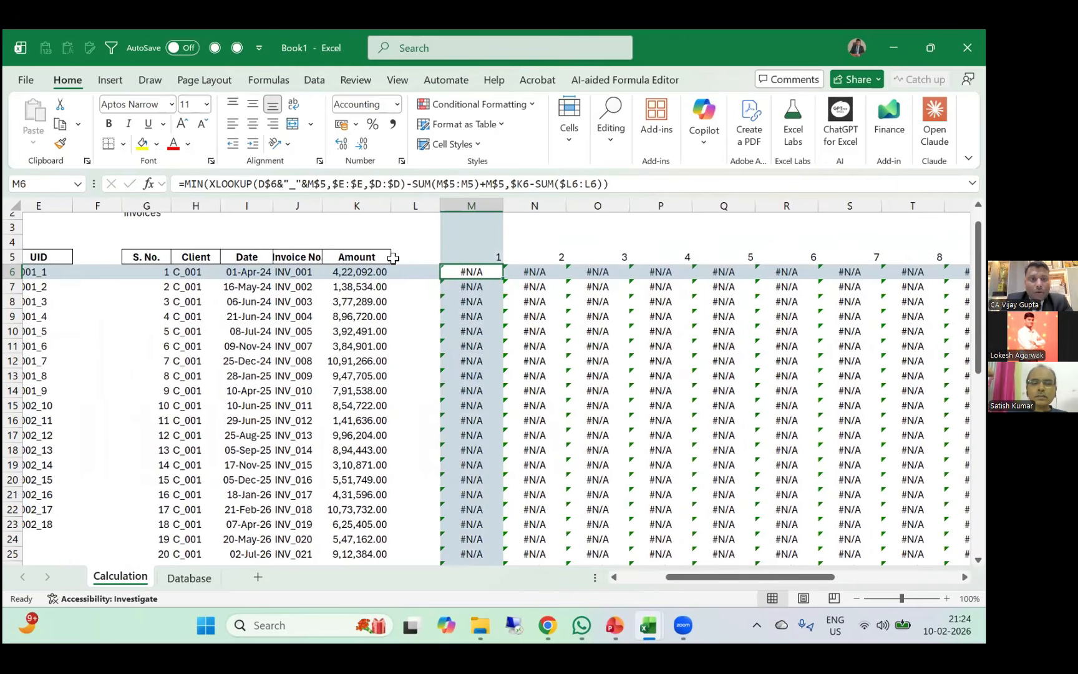
click(266, 185)
key(BackSpace)
text(H)
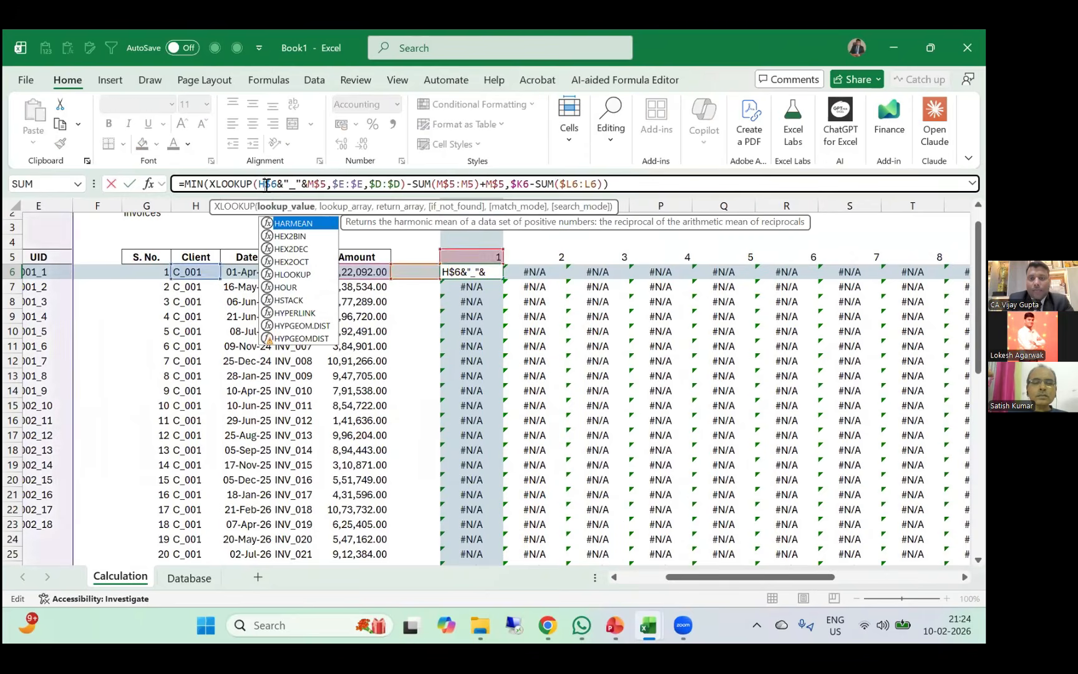
key(Return)
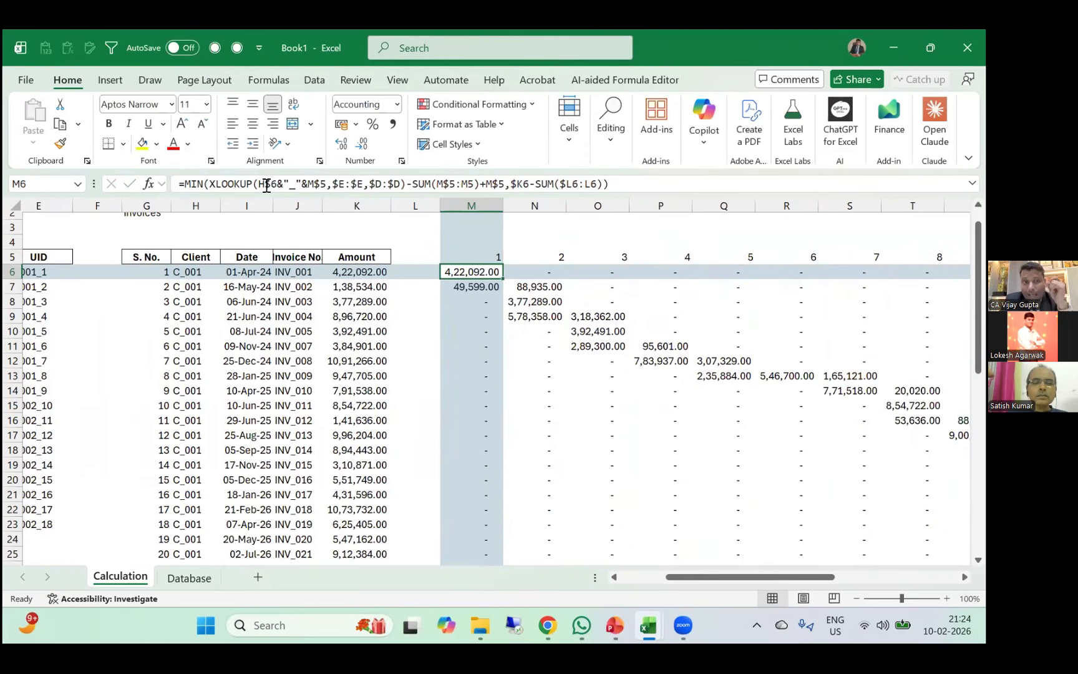
Enter M6's XLOOKUP part as a standalone formula in M1 and check it against the payment amounts and UIDs.
drag(210, 184, 410, 187)
key(ctrl+c)
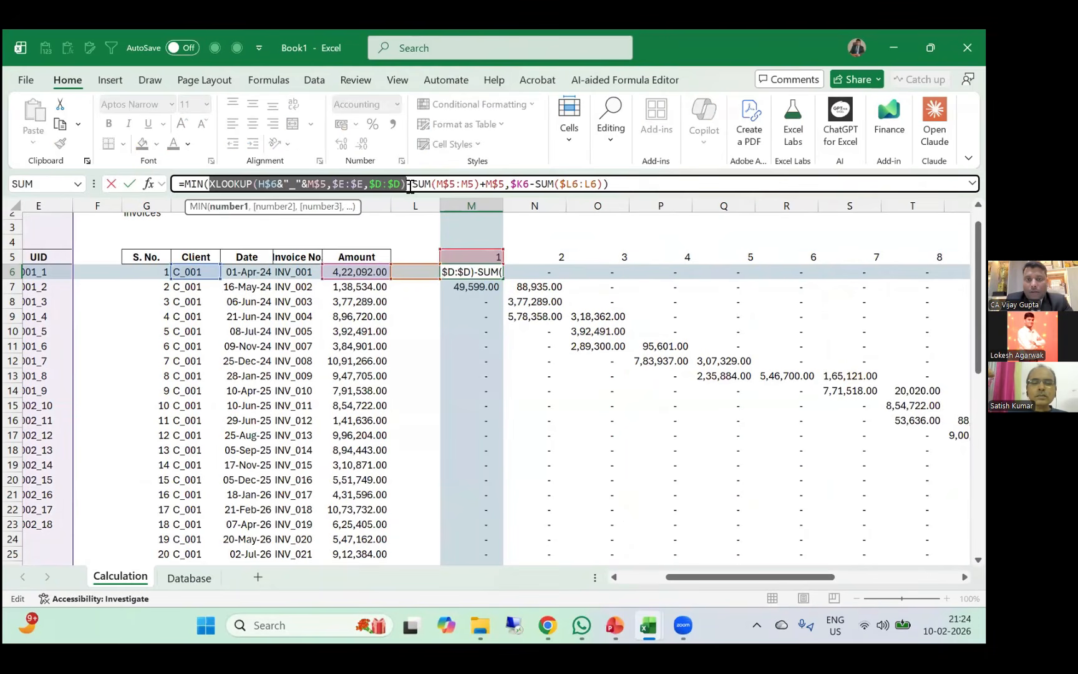
key(Escape)
key(Up)
key(Up)
key(Up)
key(Up)
key(Up)
text(=)
key(ctrl+v)
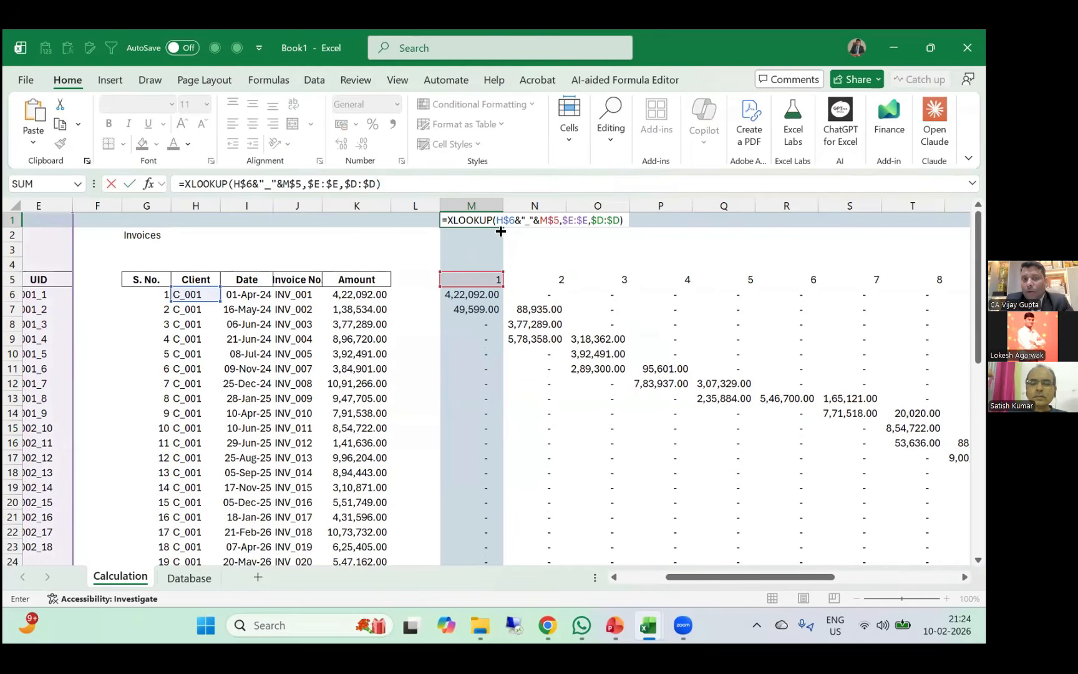
key(Return)
scroll(212, 295, left, 3)
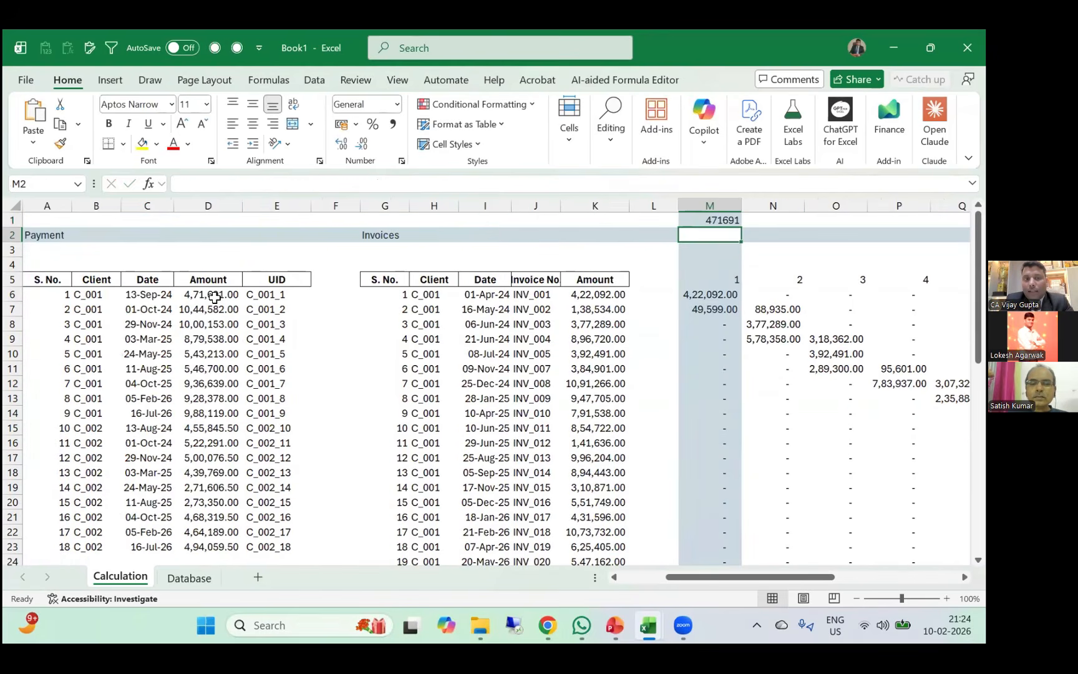
click(214, 296)
click(49, 206)
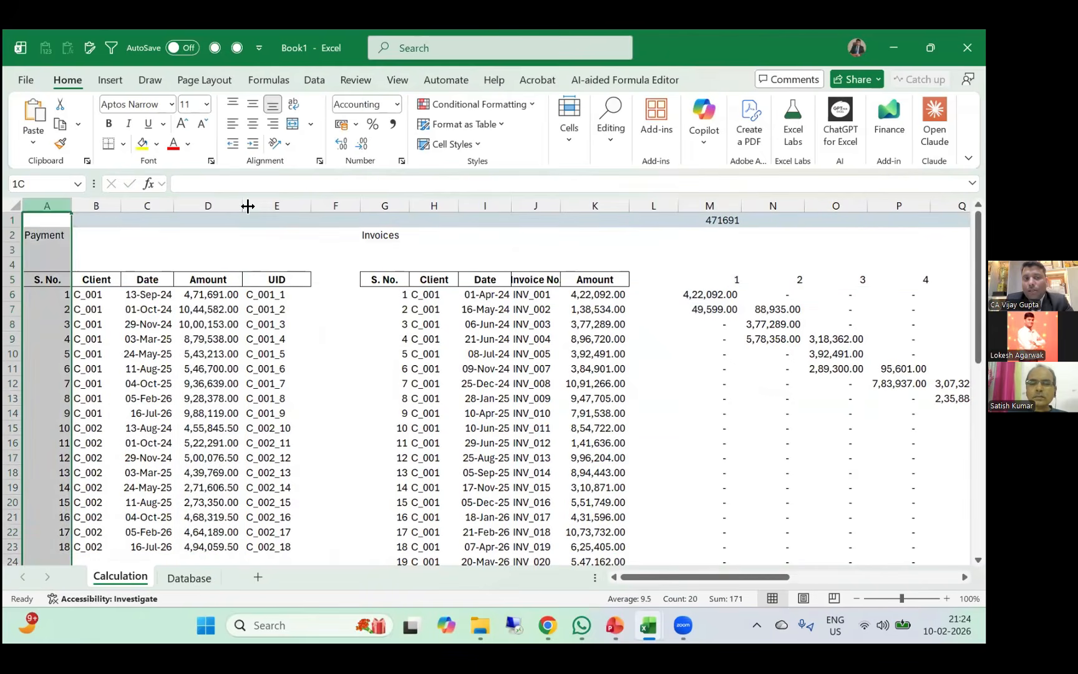
click(271, 202)
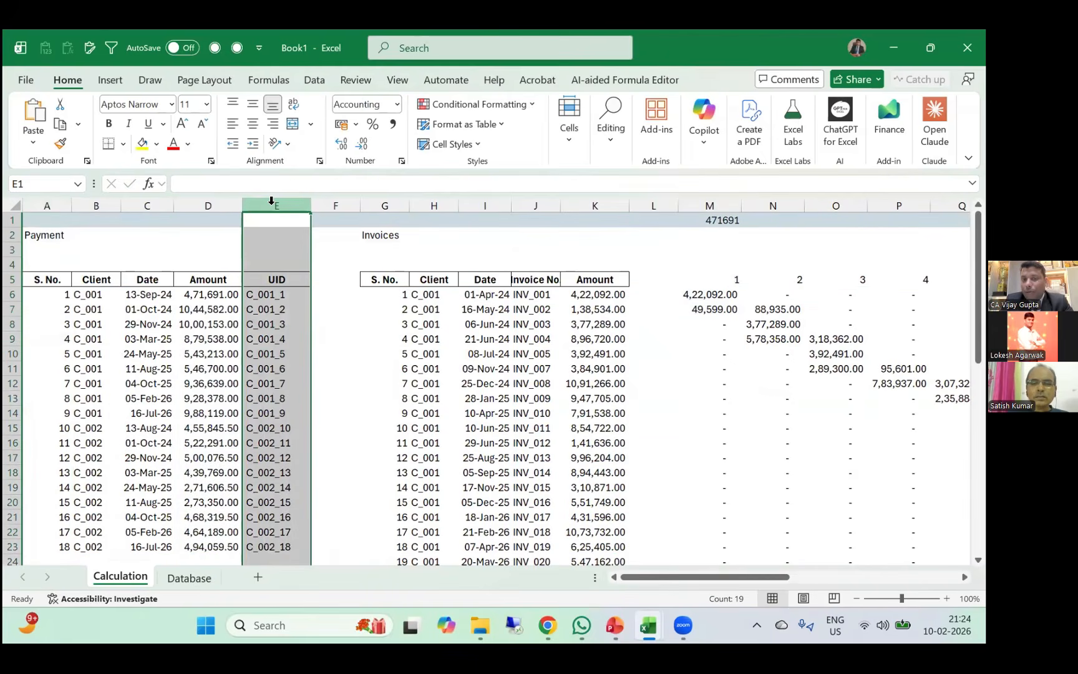
click(271, 431)
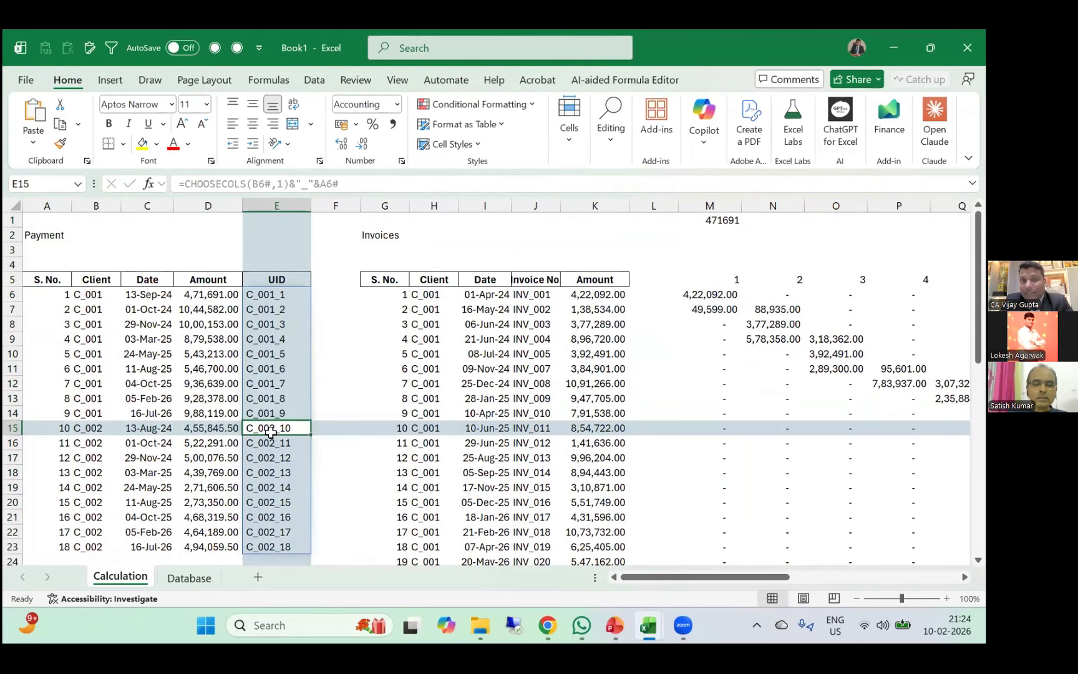
Copy the revised M6 allocation formula across the whole matrix, through AD51.
scroll(517, 329, right, 5)
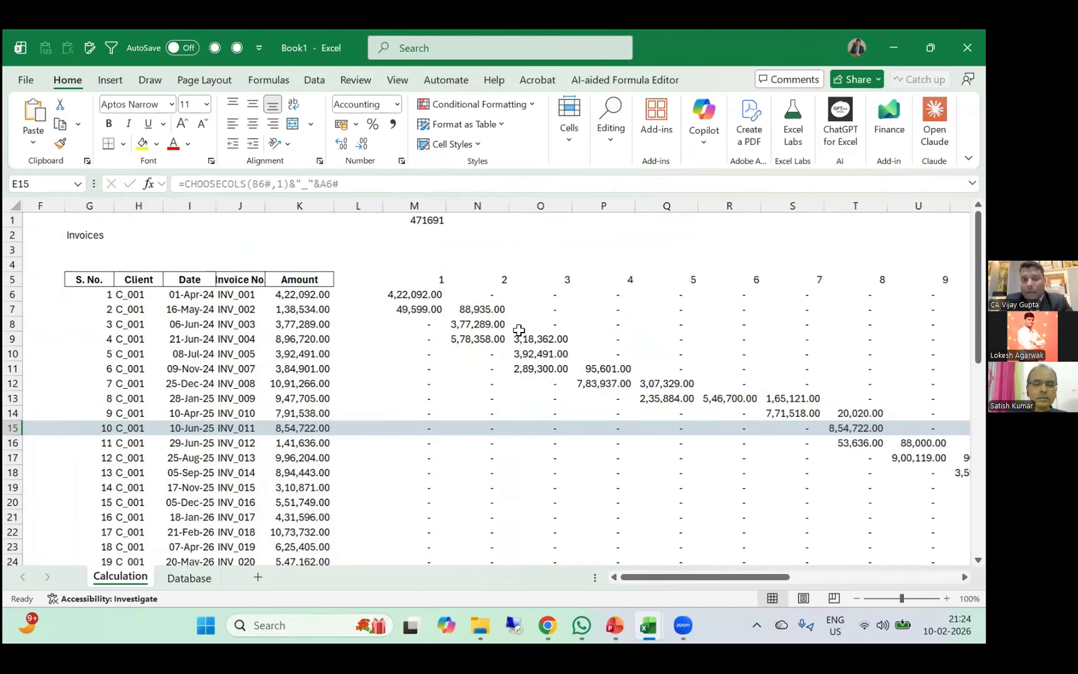
click(399, 295)
key(ctrl+c)
key(ctrl+shift+End)
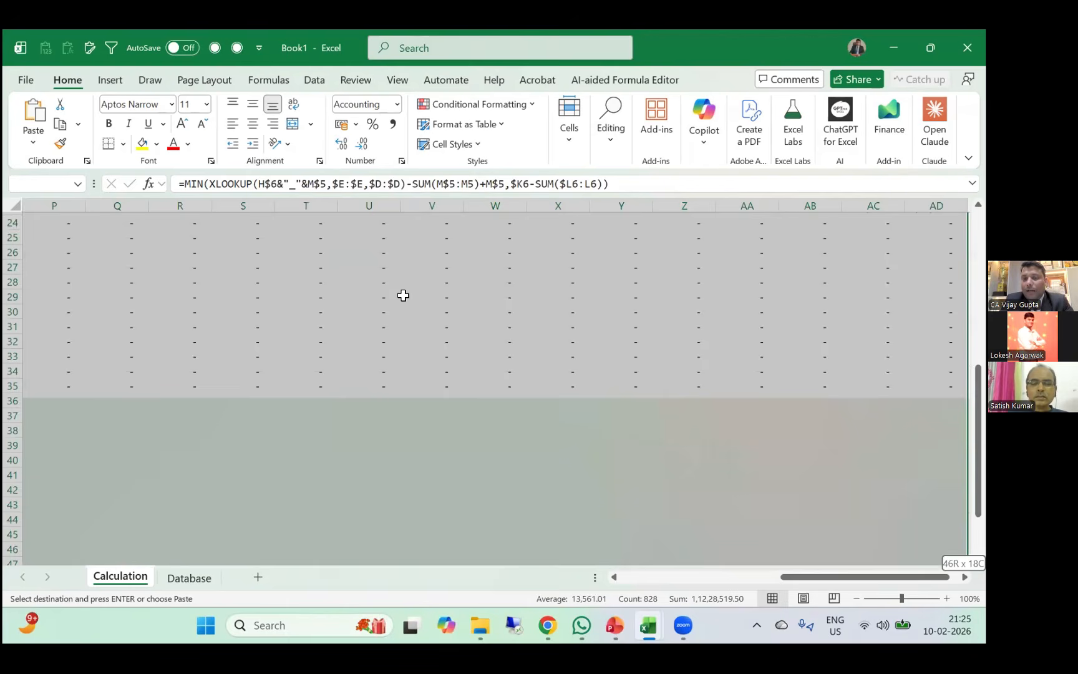
key(ctrl+v)
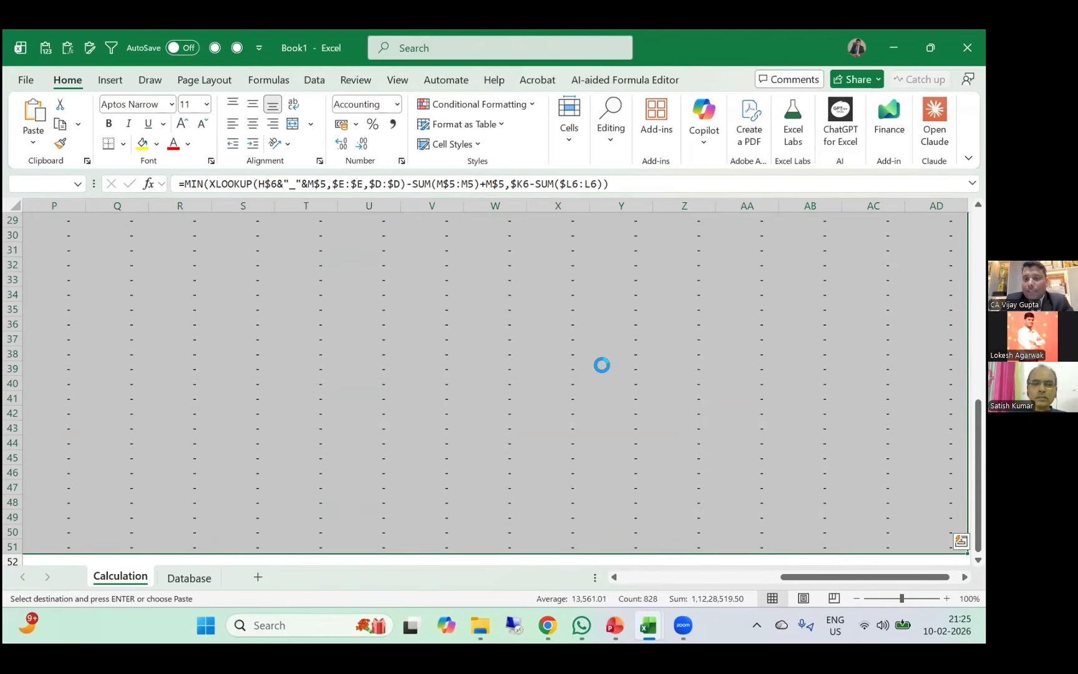
Compare the formula references in M6 and N6 to see how the client reference shifts between columns.
key(Right)
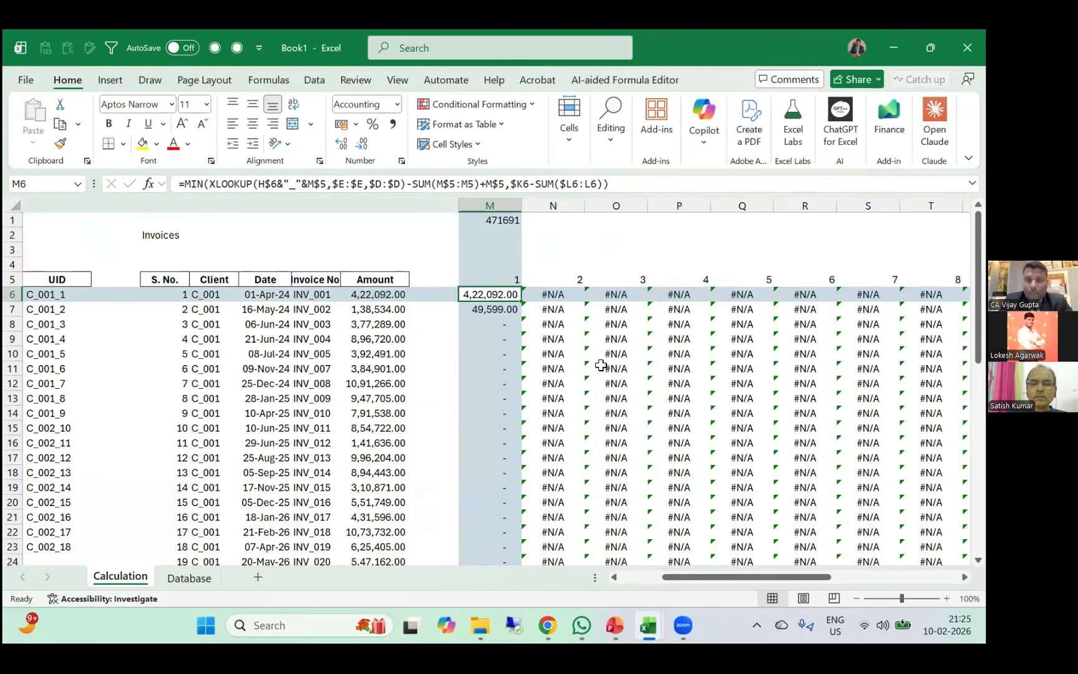
key(F2)
key(Escape)
key(Left)
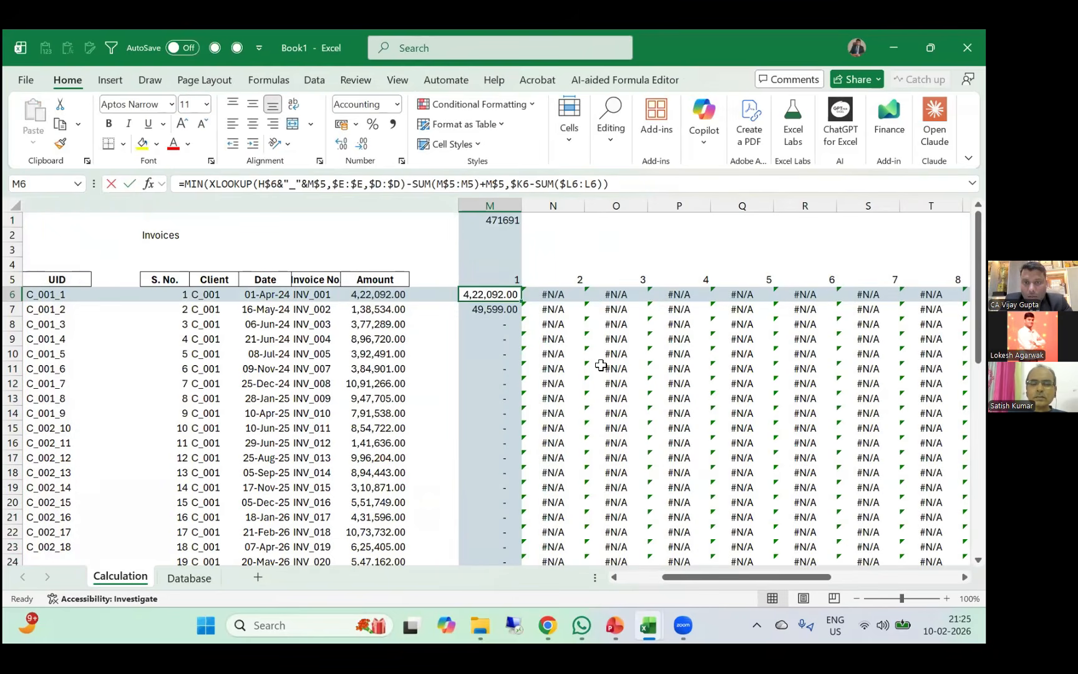
key(Right)
key(F2)
key(Escape)
key(Left)
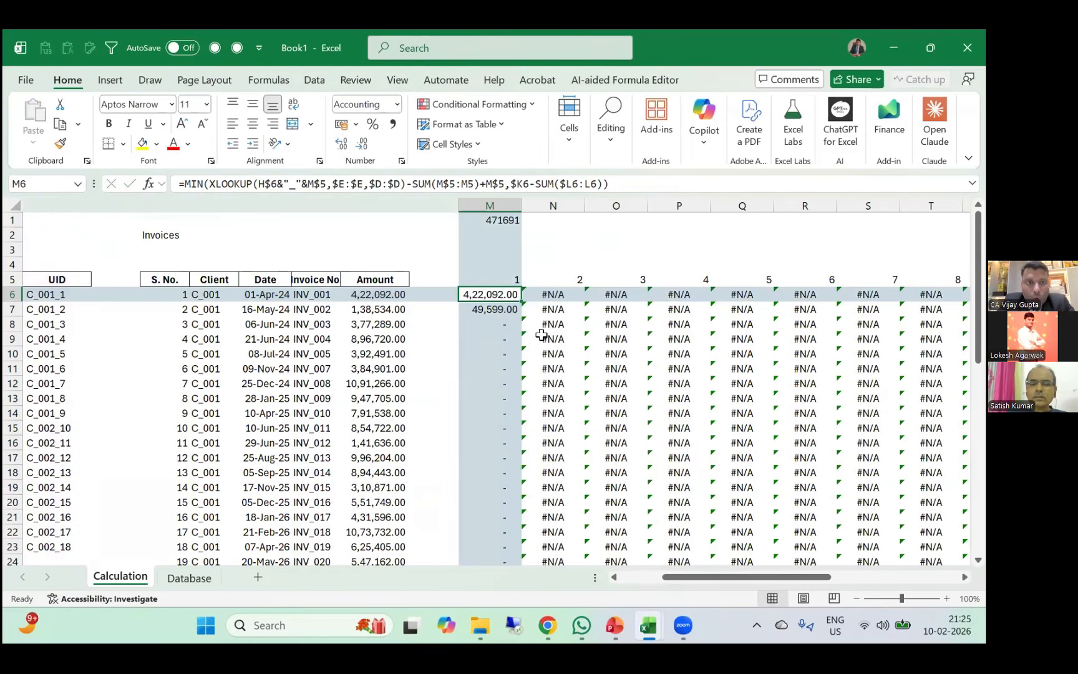
key(F2)
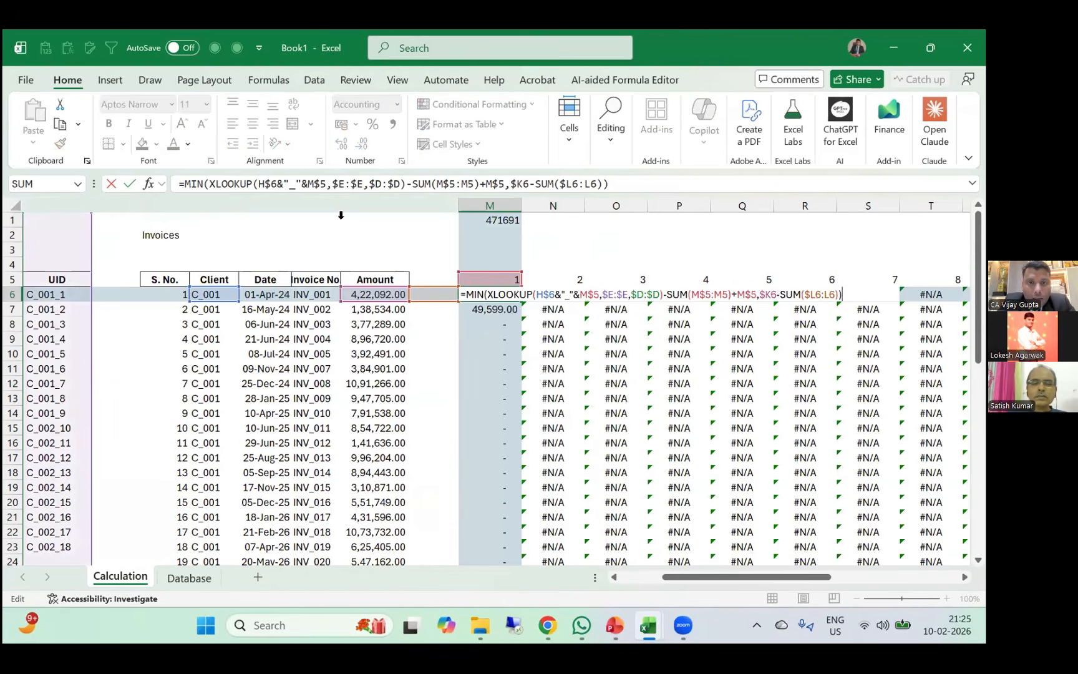
key(Tab)
key(F2)
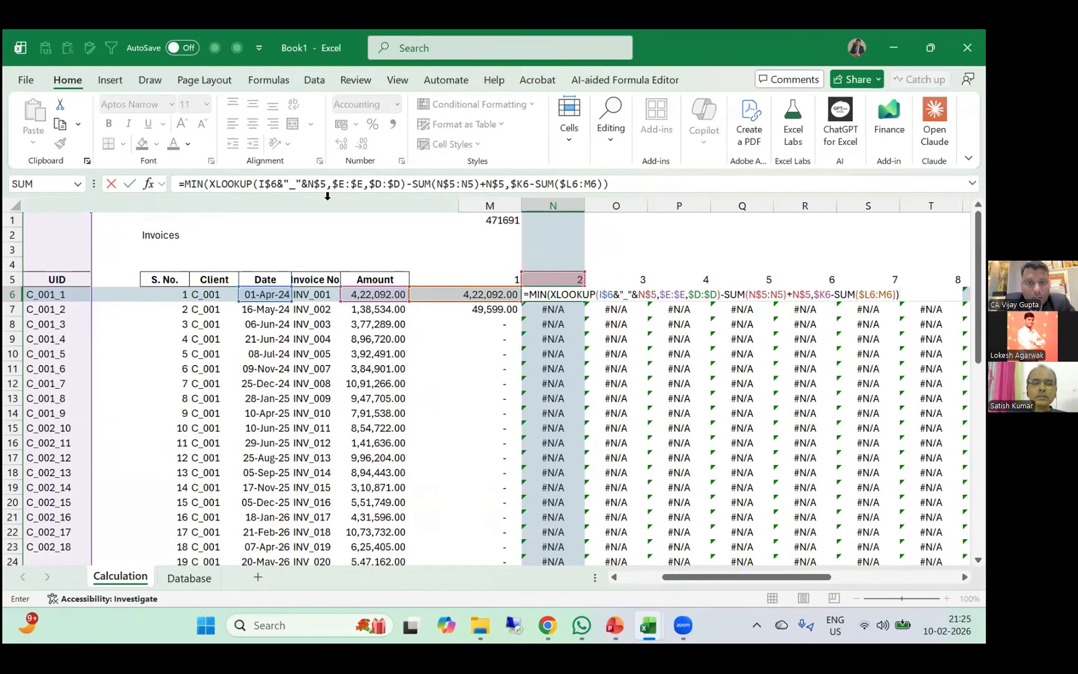
key(Escape)
key(Left)
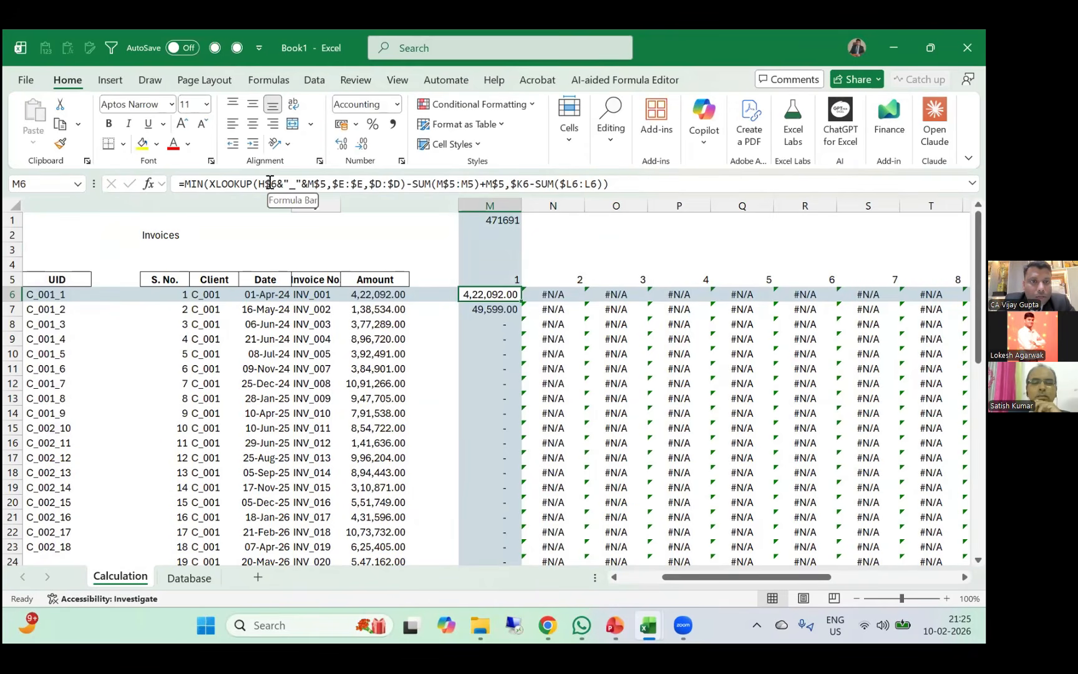
Change the client reference in M6's lookup value to $H6, locking only the column.
click(268, 182)
double_click(269, 182)
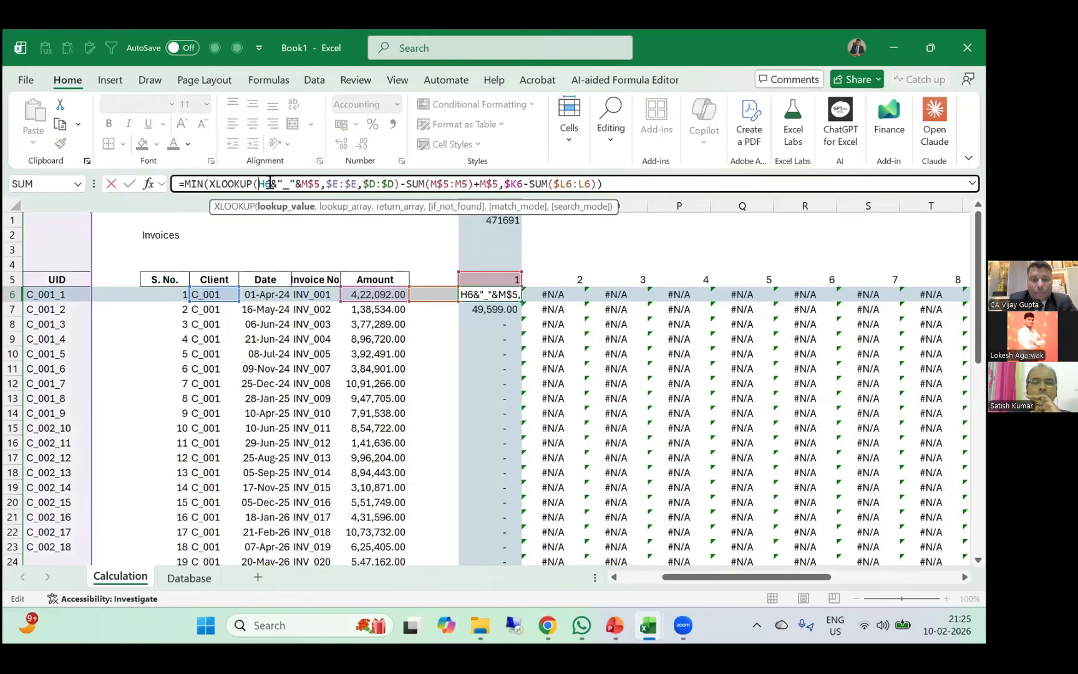
key(F4)
key(F4)
key(F4)
key(Return)
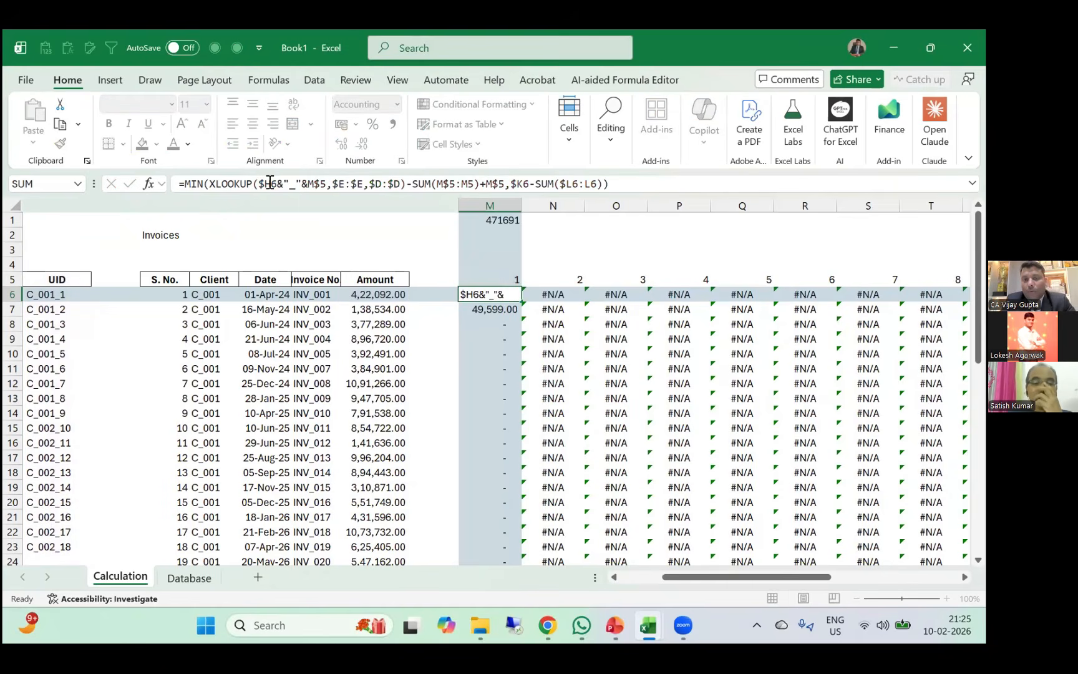
Copy M6's formula with the column-locked client reference across the whole matrix through AD51.
key(ctrl+c)
key(ctrl+shift+Right)
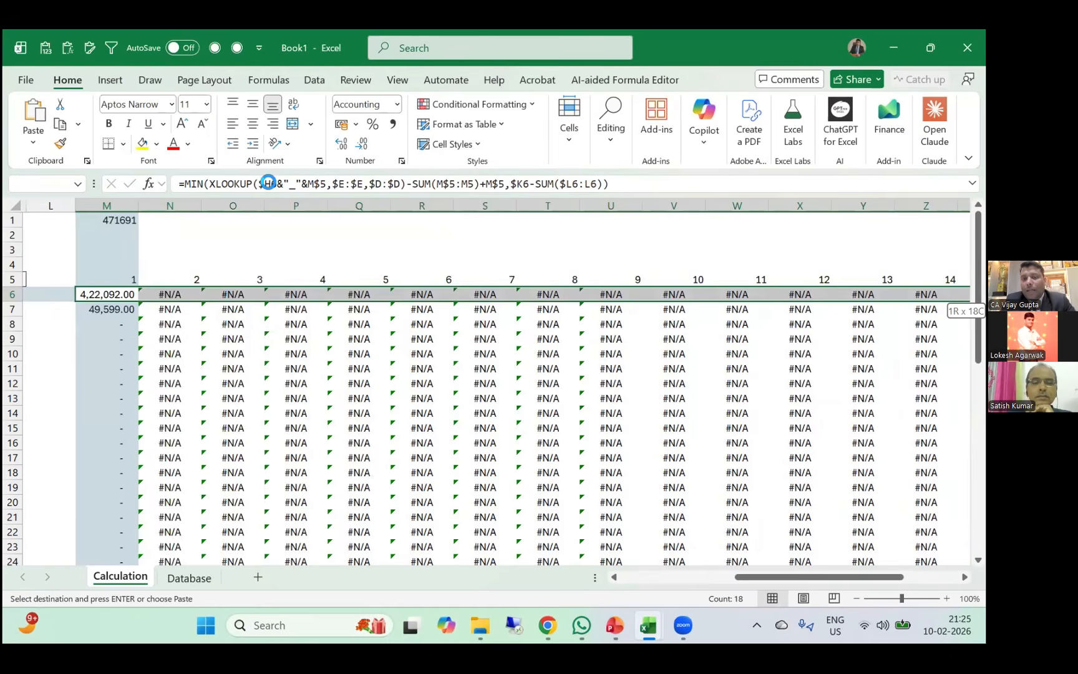
key(ctrl+shift+Down)
key(ctrl+v)
key(Escape)
key(Right)
key(Right)
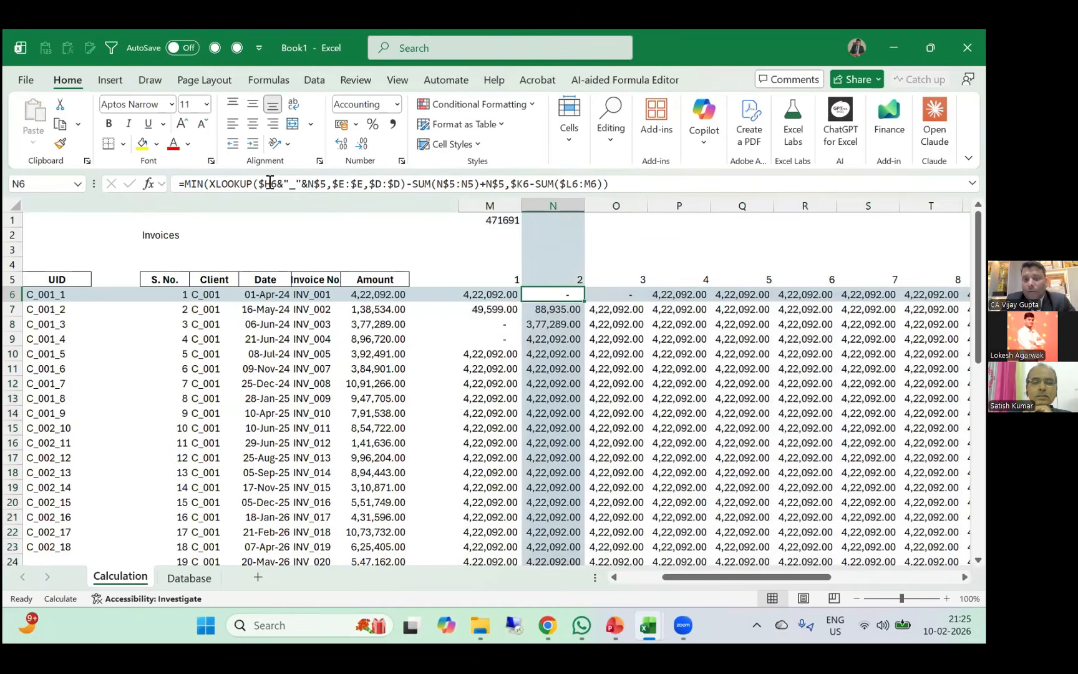
key(Left)
key(Left)
key(ctrl+s)
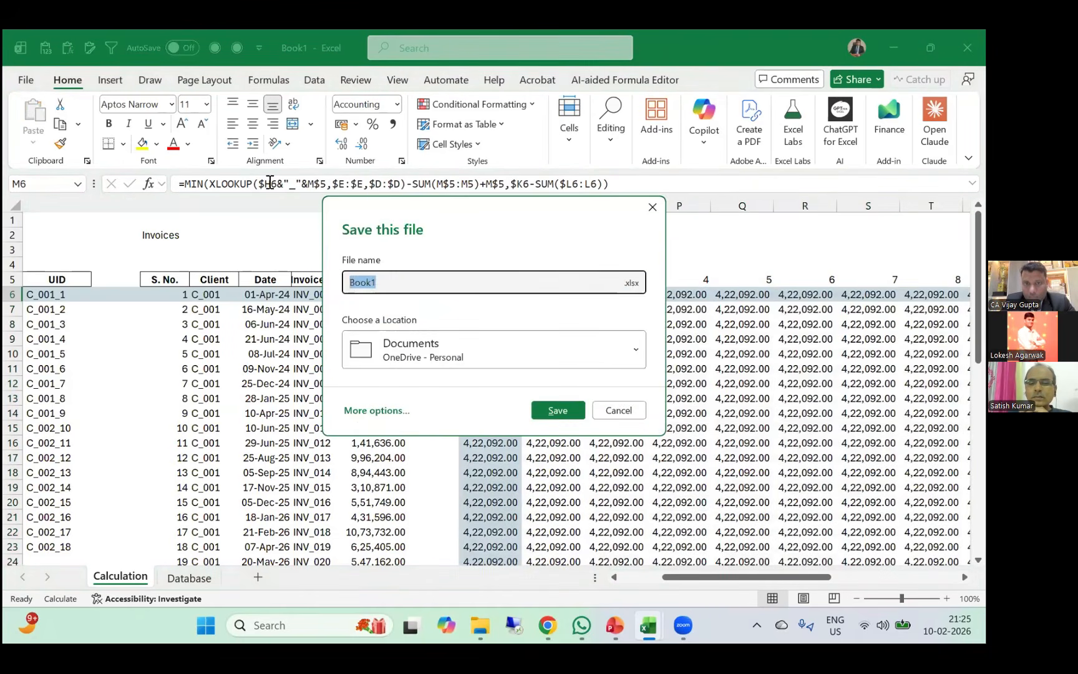
key(Escape)
click(269, 181)
key(Escape)
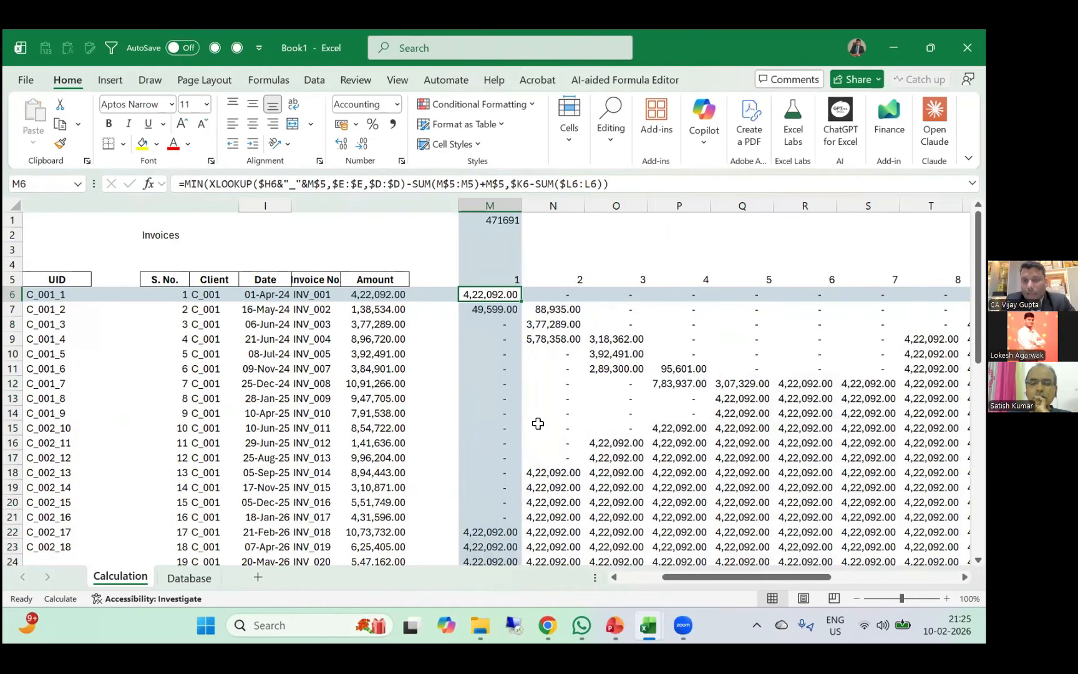
scroll(538, 423, down, 4)
scroll(451, 298, up, 4)
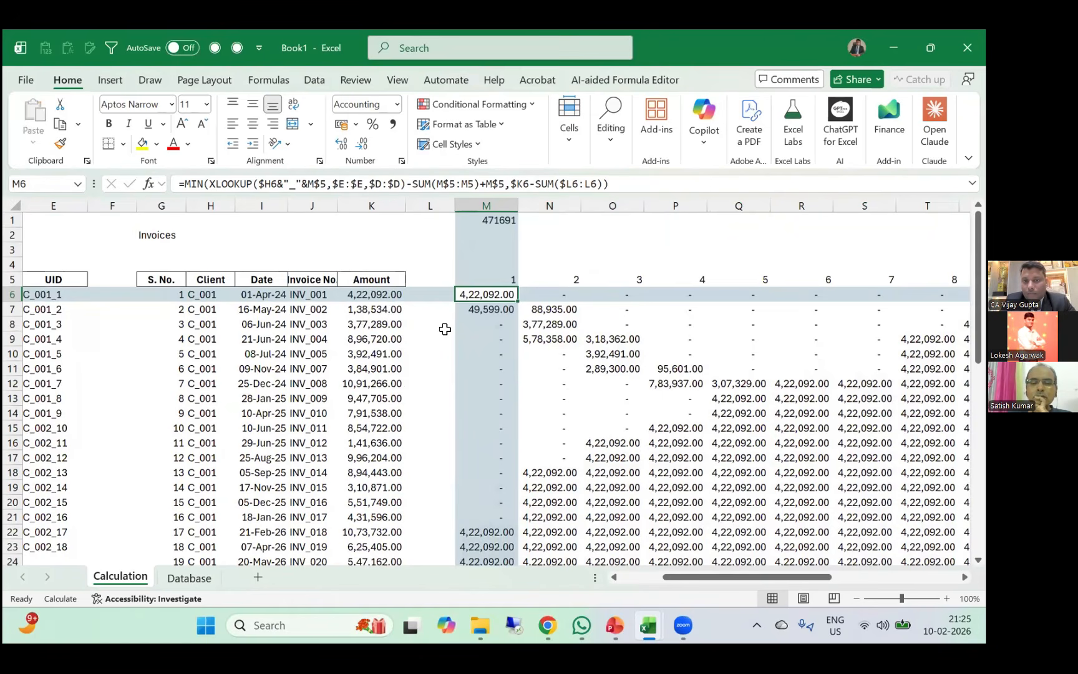
Copy the M6 formula again over N6:AD51 and check the allocations across the payment columns.
key(ctrl+c)
key(Right)
key(ctrl+shift+Right)
key(ctrl+shift+Down)
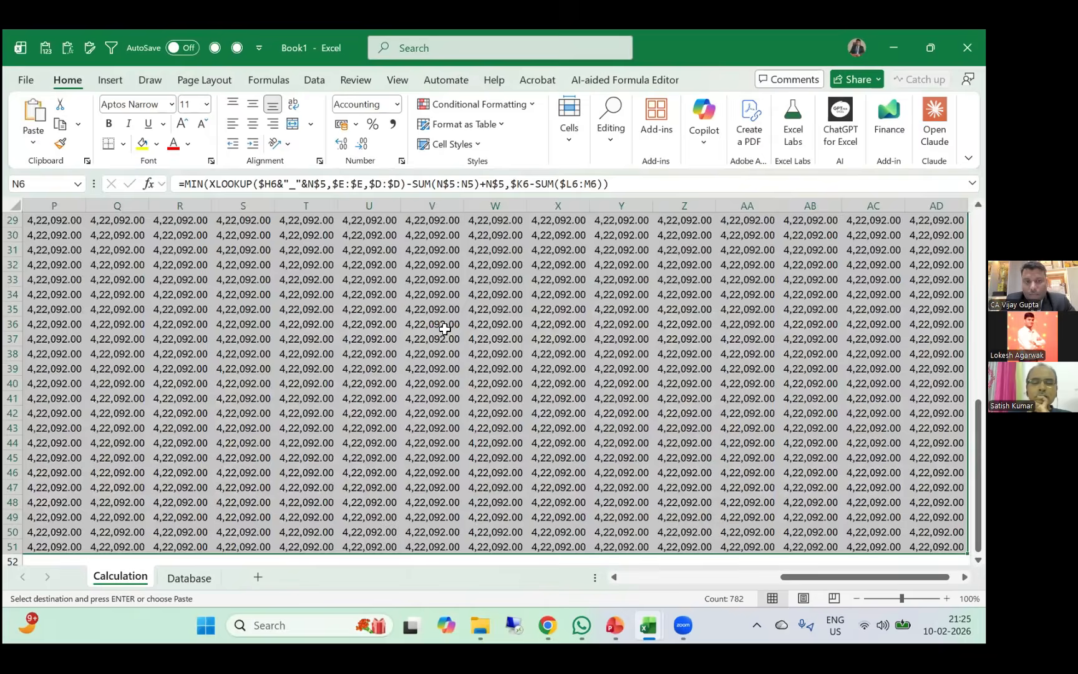
key(ctrl+v)
scroll(574, 433, right, 5)
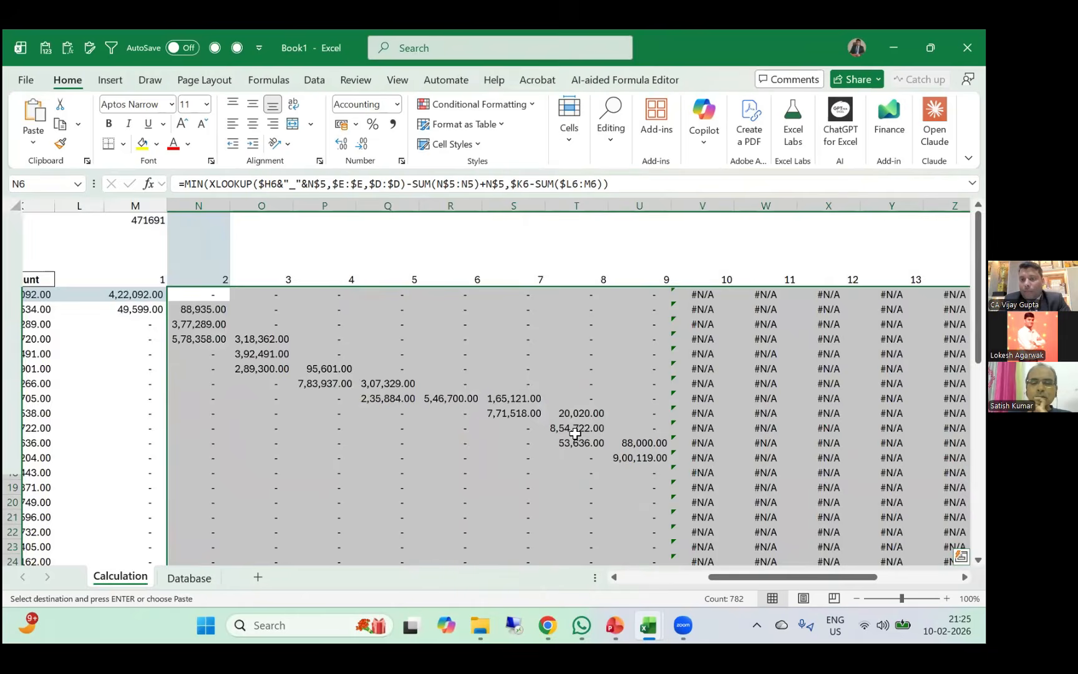
scroll(574, 433, right, 1)
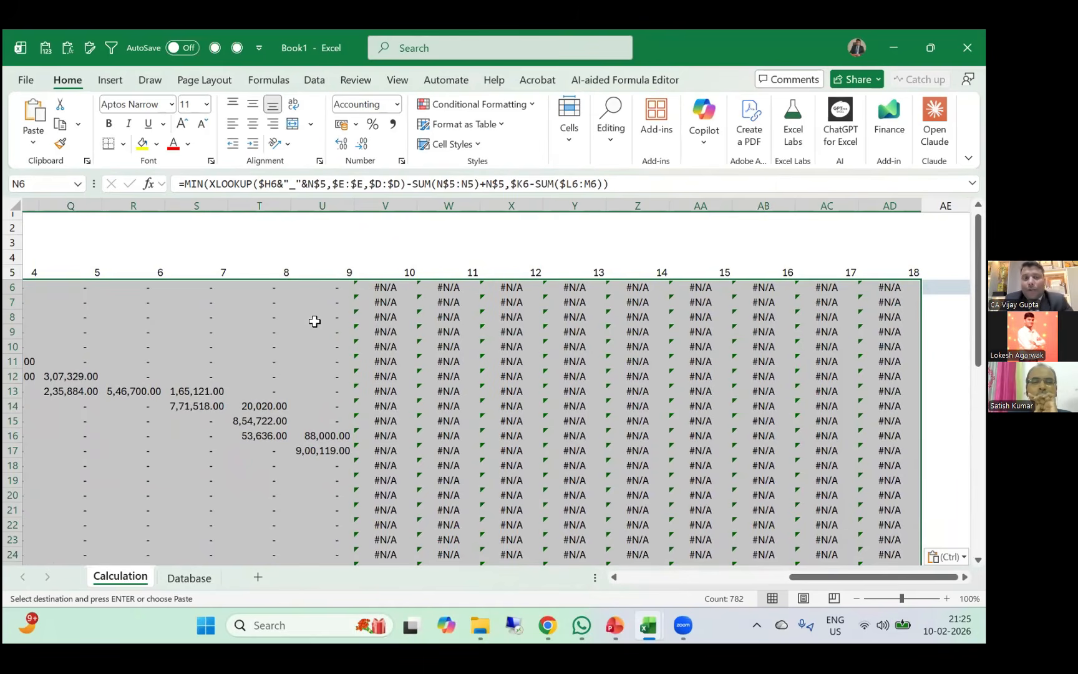
scroll(310, 321, left, 4)
scroll(310, 321, left, 4)
click(312, 286)
key(ctrl+v)
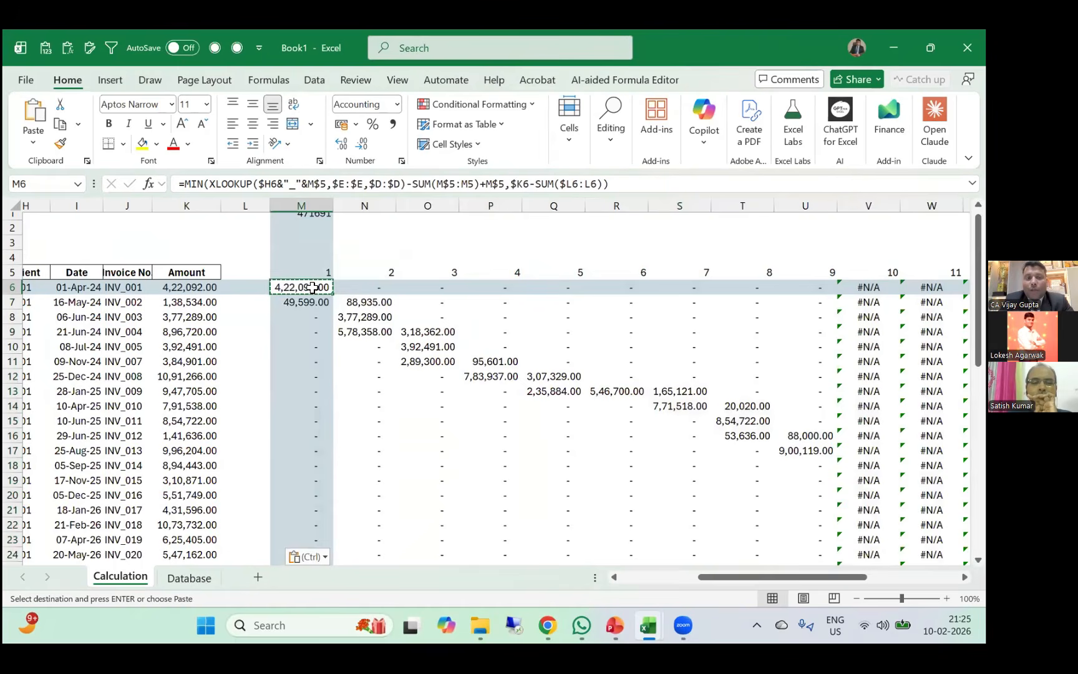
Wrap M6's MIN allocation formula in IFERROR, with 0 as the value if there is an error.
key(Escape)
click(186, 188)
text(IFERROR()
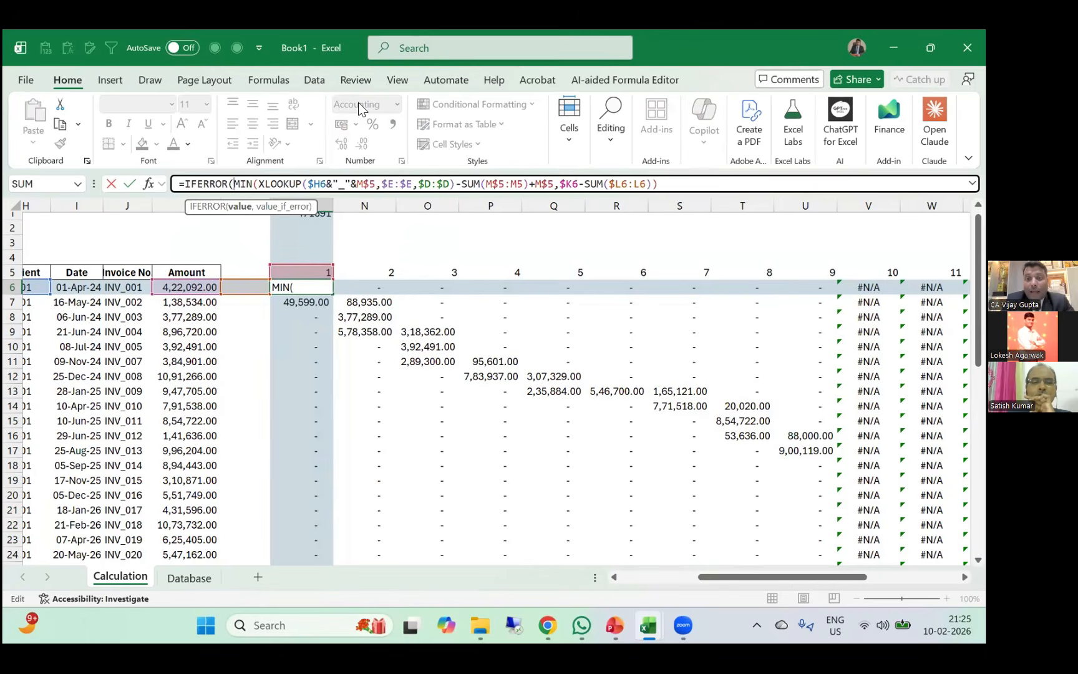
key(End)
text(,0))
key(Return)
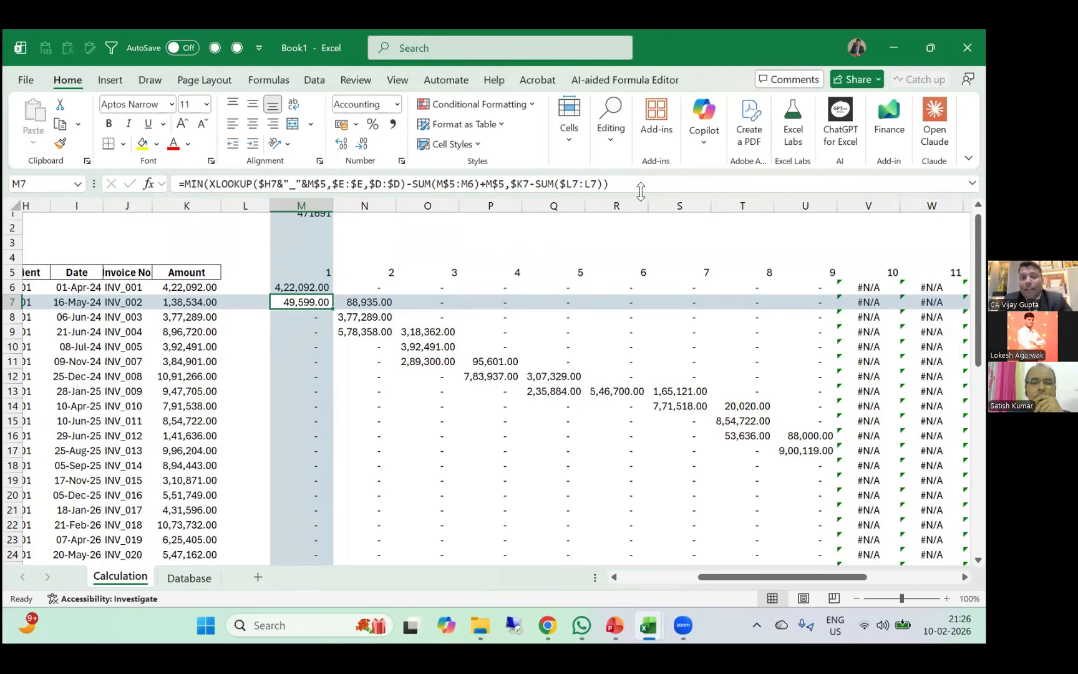
key(Up)
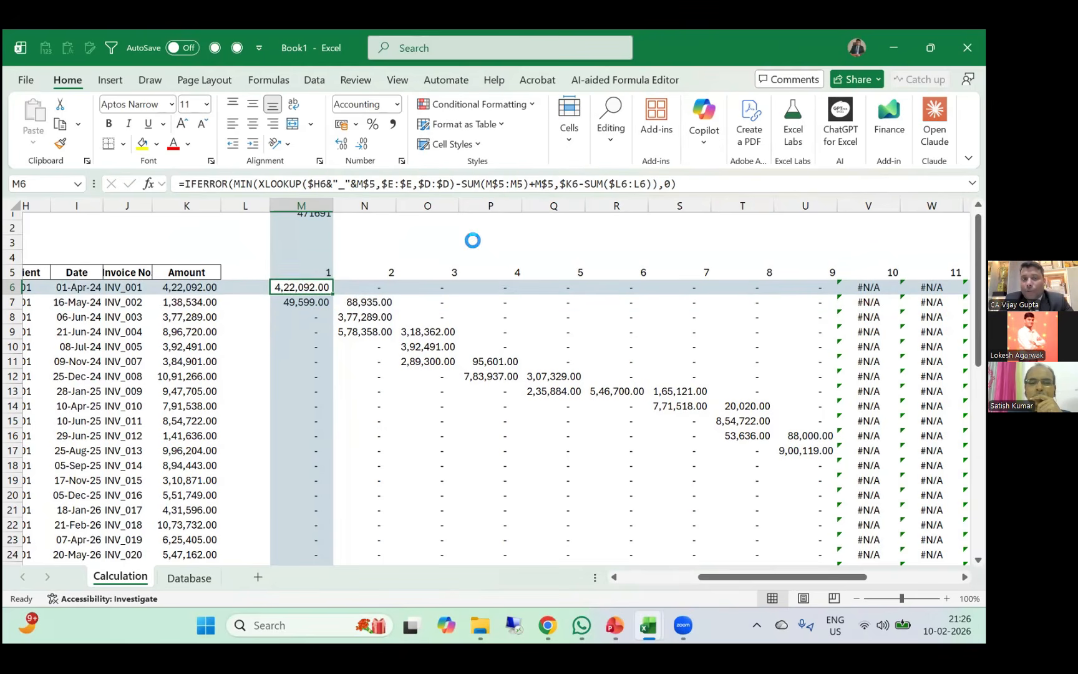
Copy the IFERROR-wrapped M6 formula over the whole allocation matrix M6:AD51.
key(ctrl+c)
key(ctrl+shift+End)
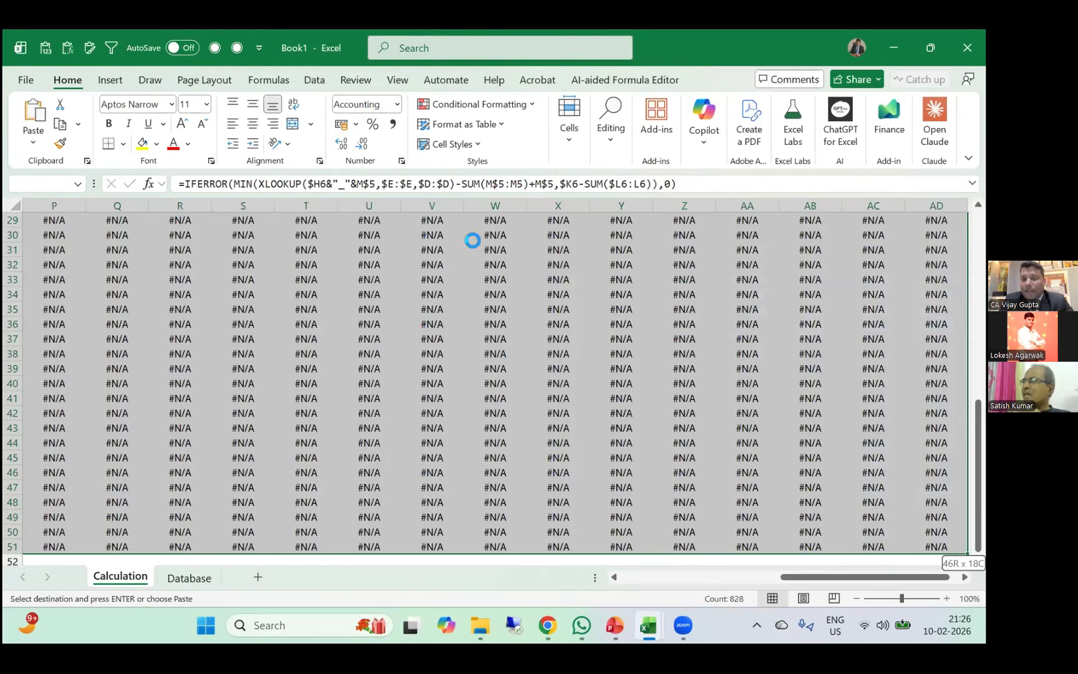
key(Return)
key(Up)
Save the workbook in the Downloads folder under the name Session.
key(ctrl+s)
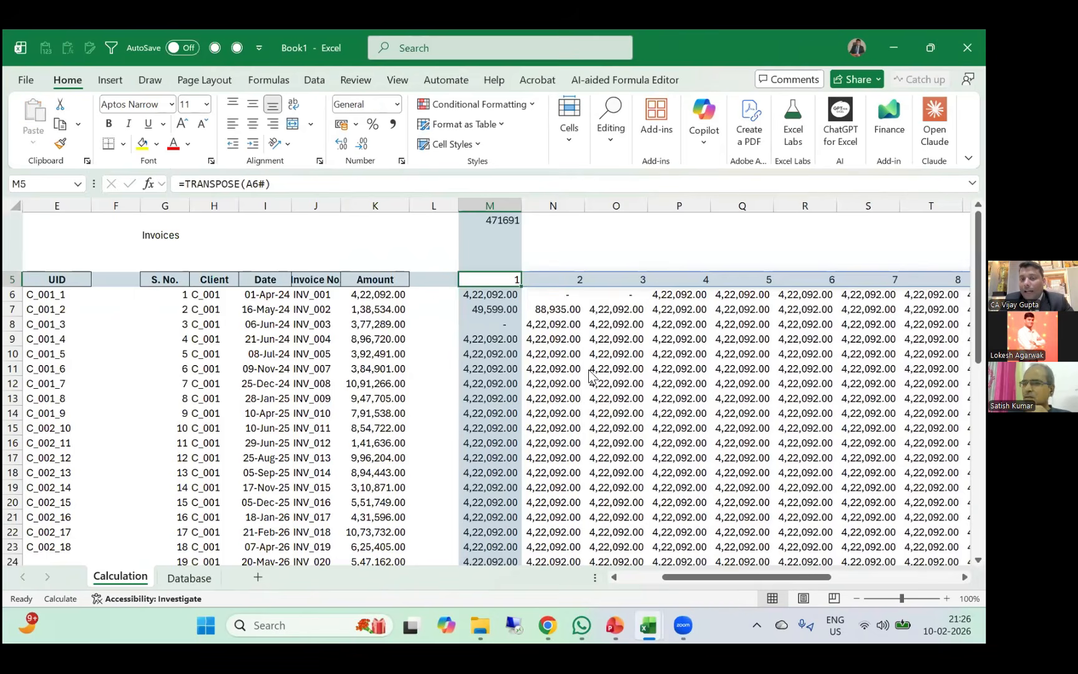
click(463, 346)
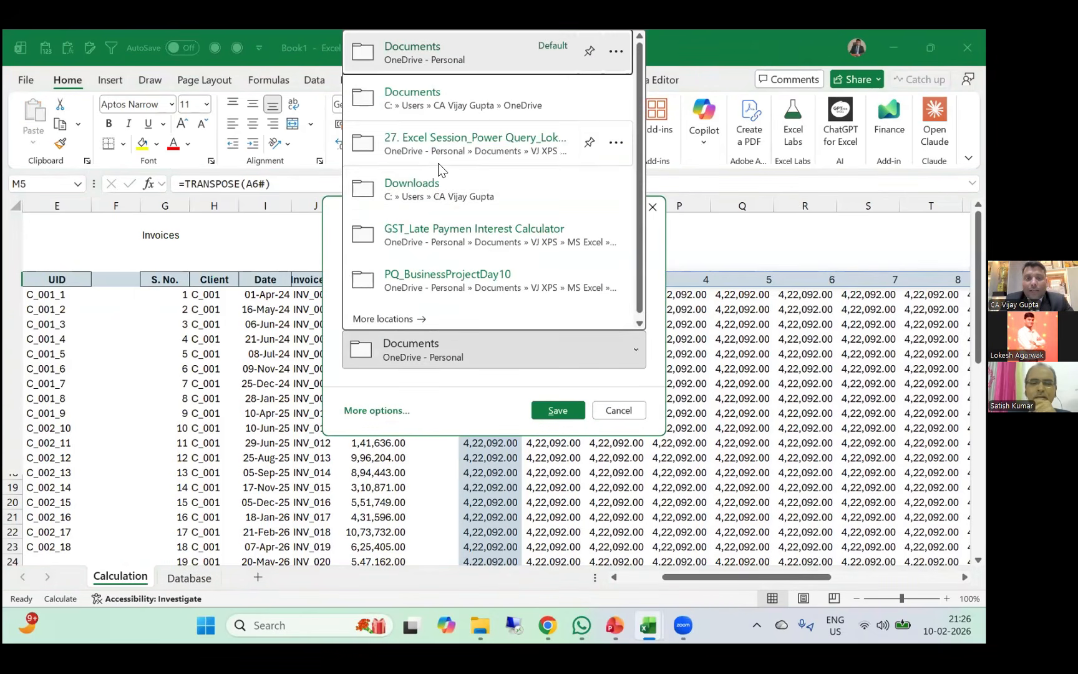
click(424, 184)
click(395, 284)
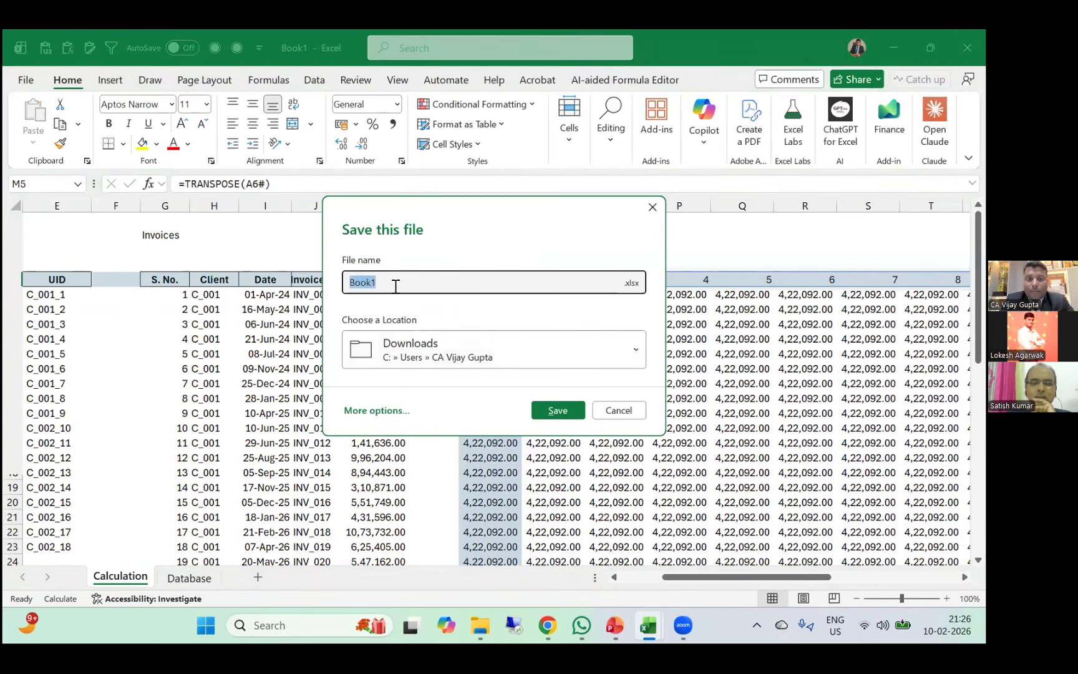
text(Session)
key(Return)
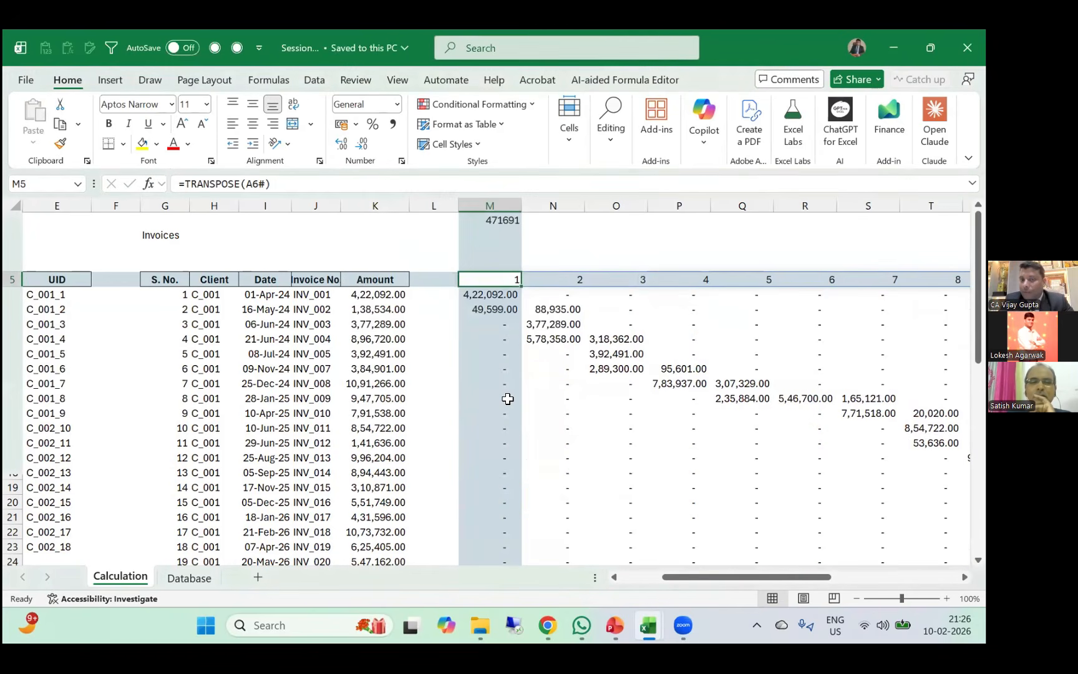
Examine the allocations across the matrix against the C_001 and C_002 invoice rows, through column AD.
scroll(507, 397, down, 2)
scroll(507, 397, right, 6)
scroll(508, 399, down, 9)
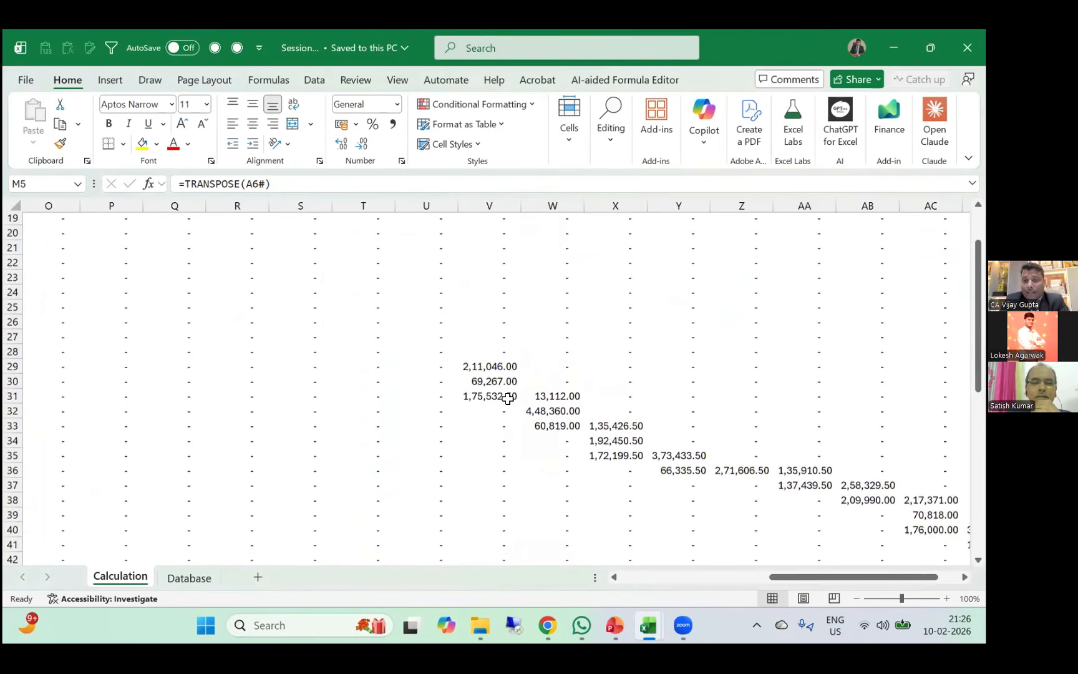
scroll(508, 398, right, 5)
scroll(507, 399, up, 1)
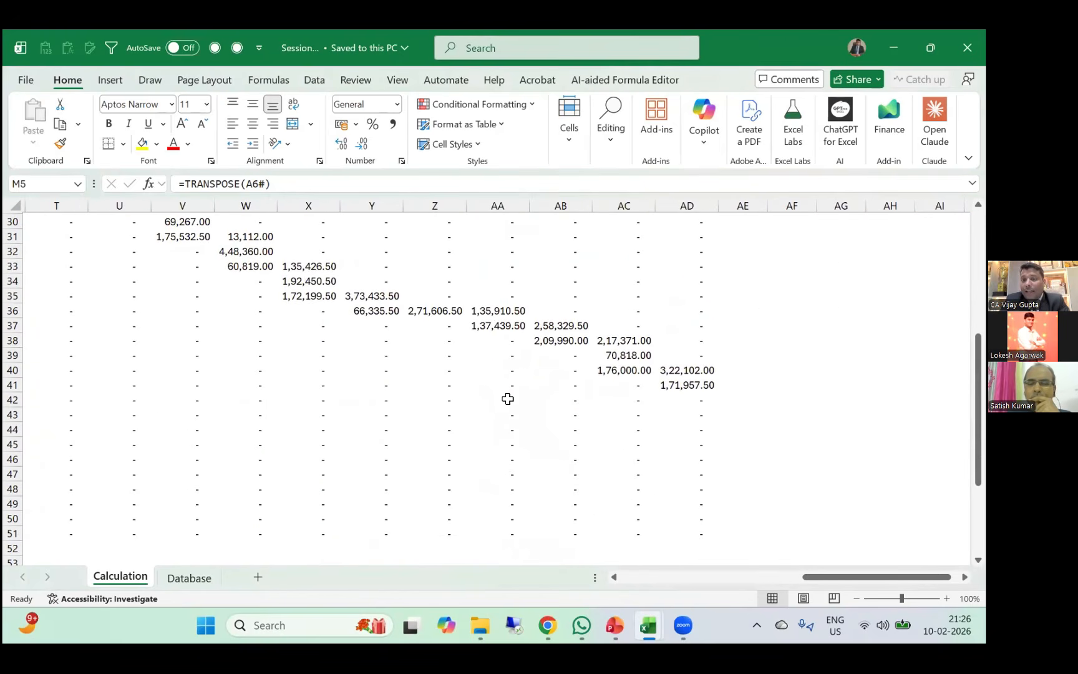
scroll(508, 399, left, 3)
scroll(507, 398, left, 3)
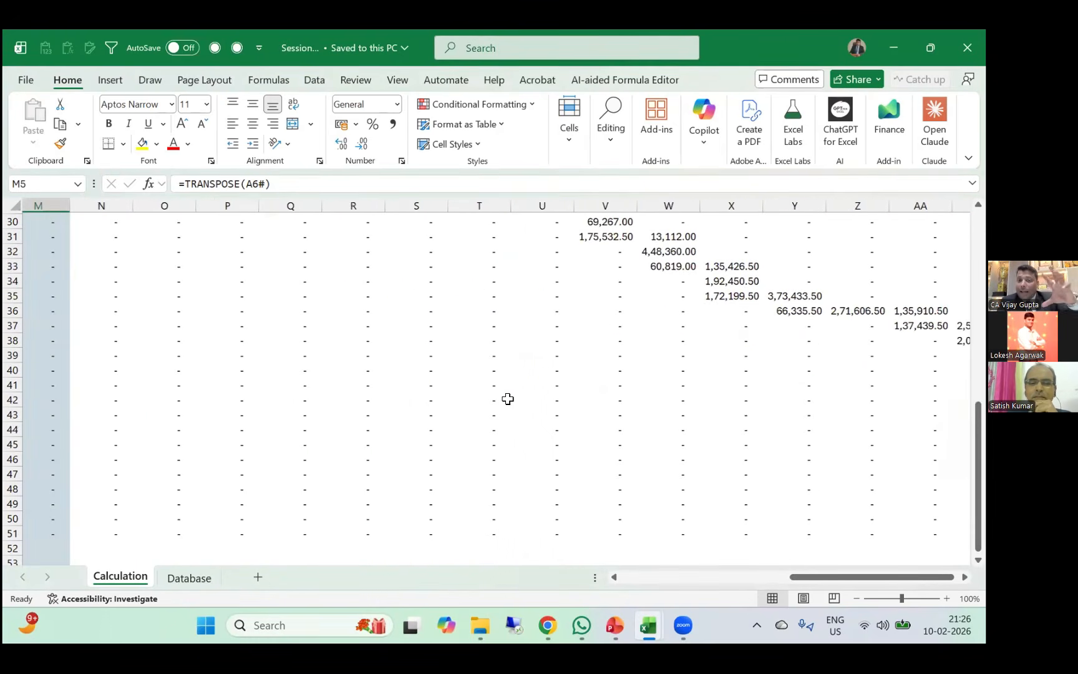
scroll(507, 399, up, 4)
scroll(507, 399, left, 10)
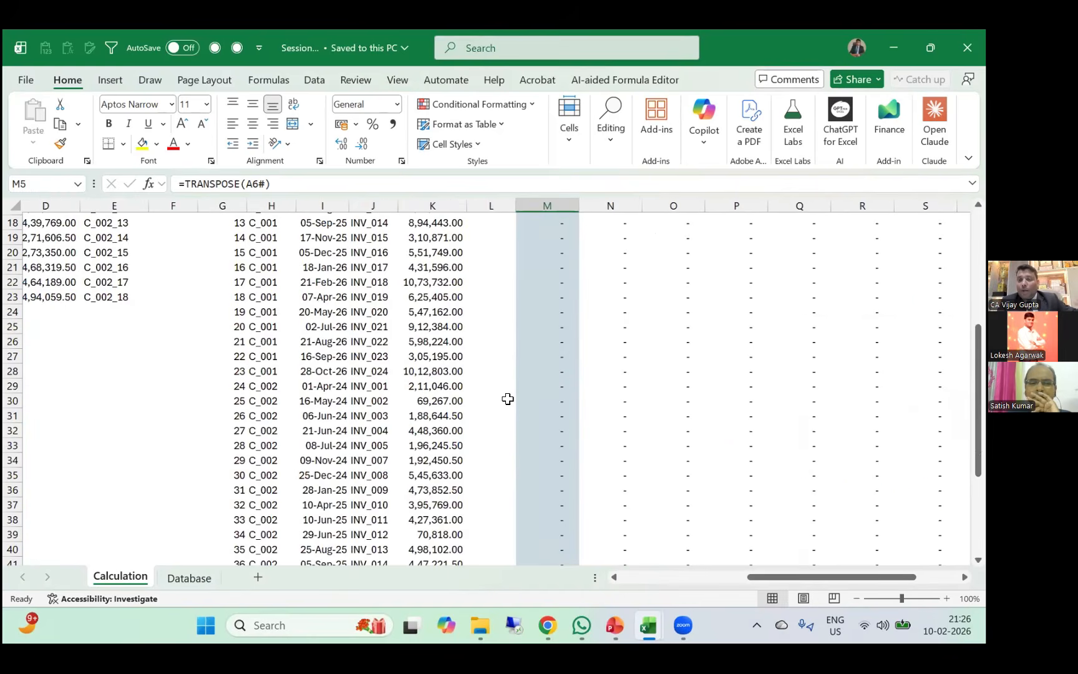
scroll(508, 398, right, 7)
scroll(508, 398, right, 7)
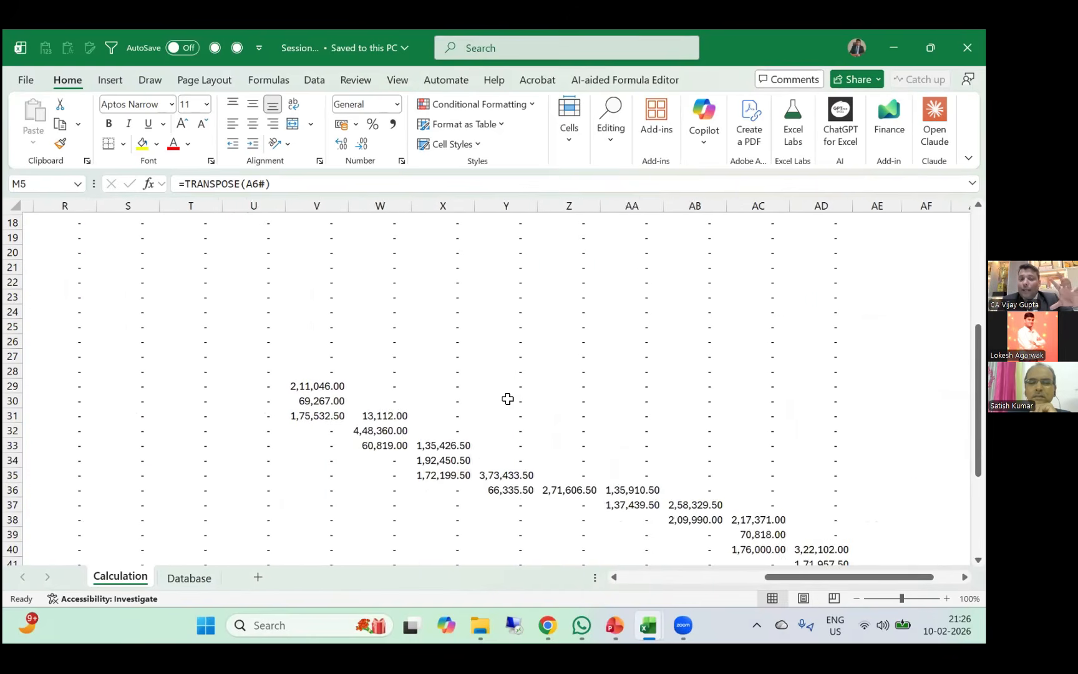
scroll(508, 399, up, 6)
scroll(508, 399, right, 1)
scroll(508, 399, down, 5)
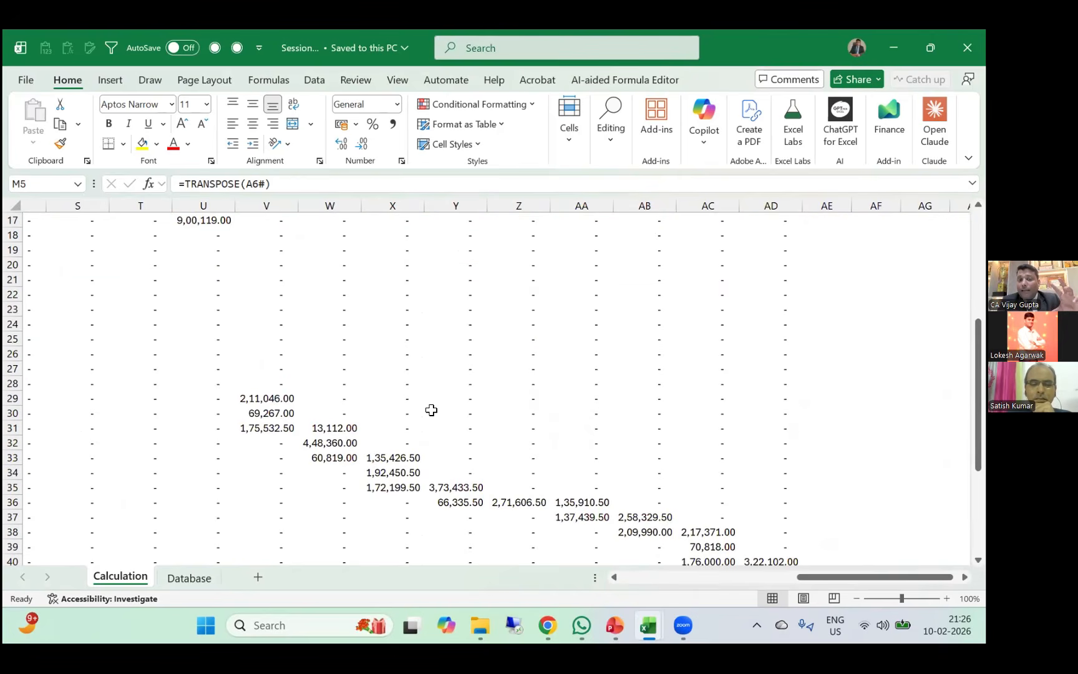
scroll(443, 396, down, 3)
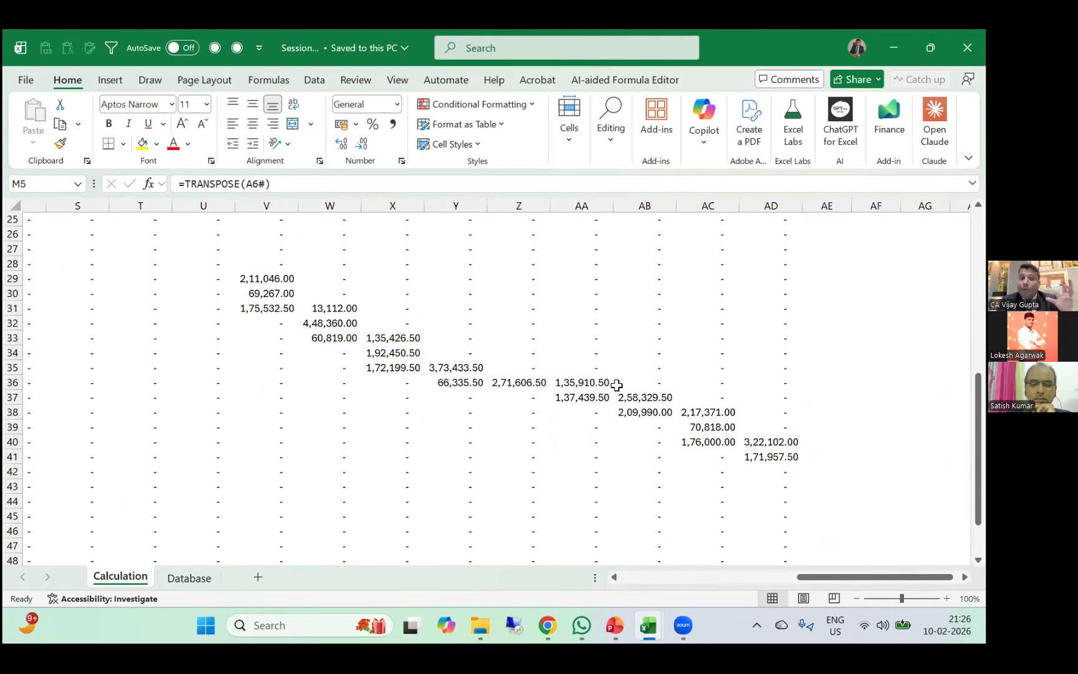
scroll(615, 383, left, 6)
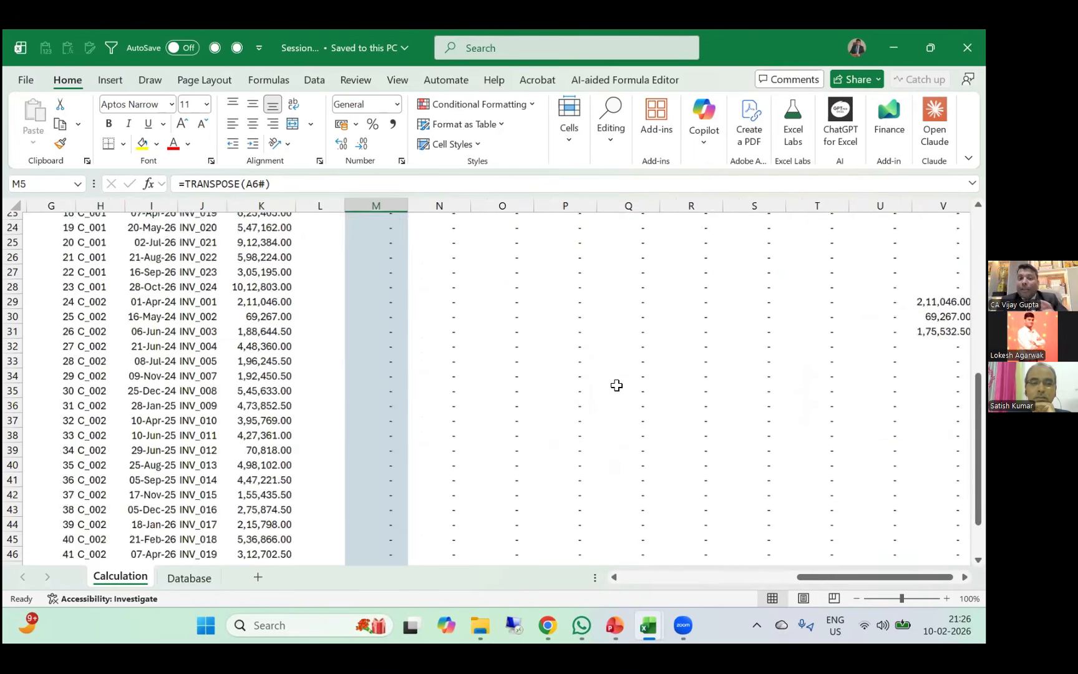
Inspect M6's IFERROR formula together with the cells it references.
scroll(614, 381, up, 8)
click(380, 295)
double_click(380, 298)
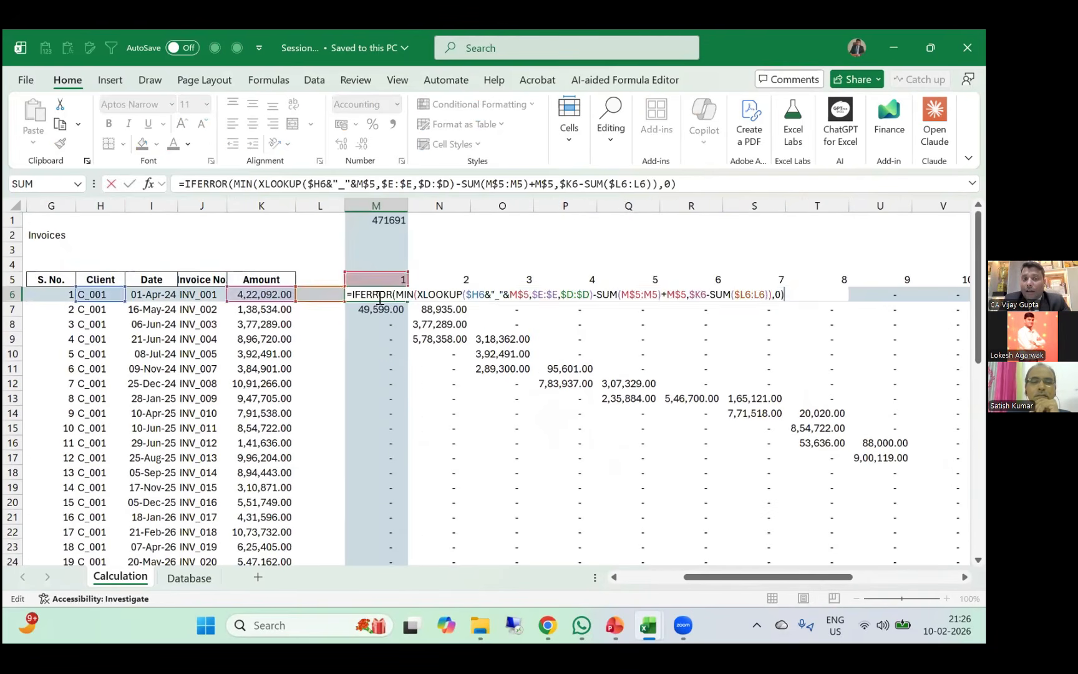
key(Escape)
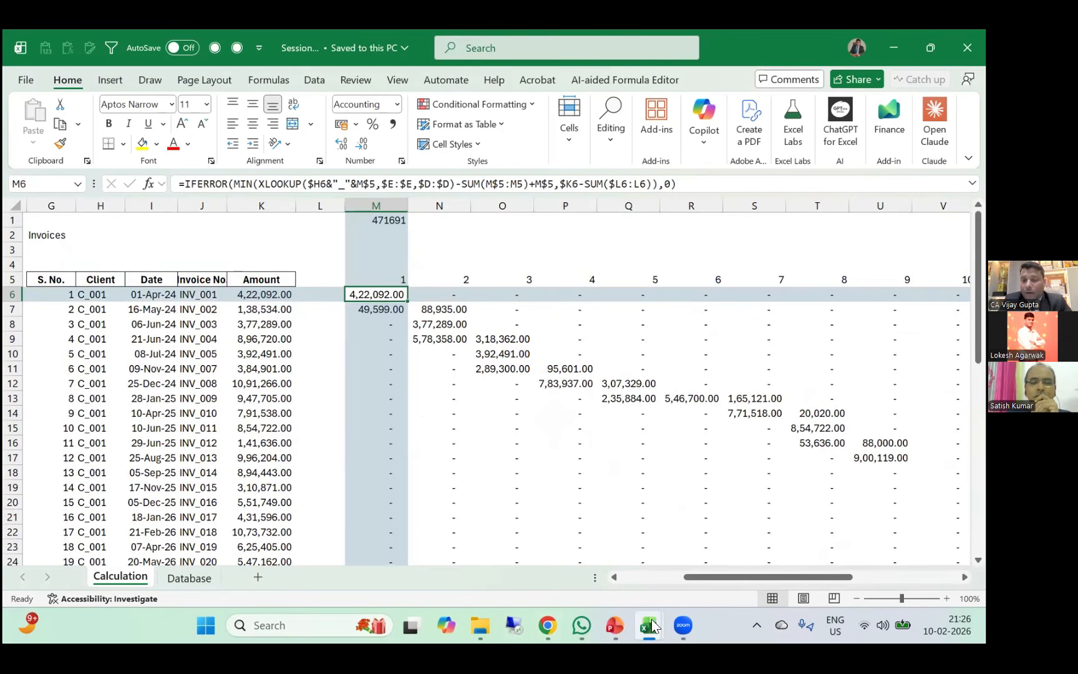
Switch to the GST_Late Payment Interest Calculator workbook and examine the allocation formula in M6 of its Calculation sheet.
mouse_move(647, 625)
click(602, 559)
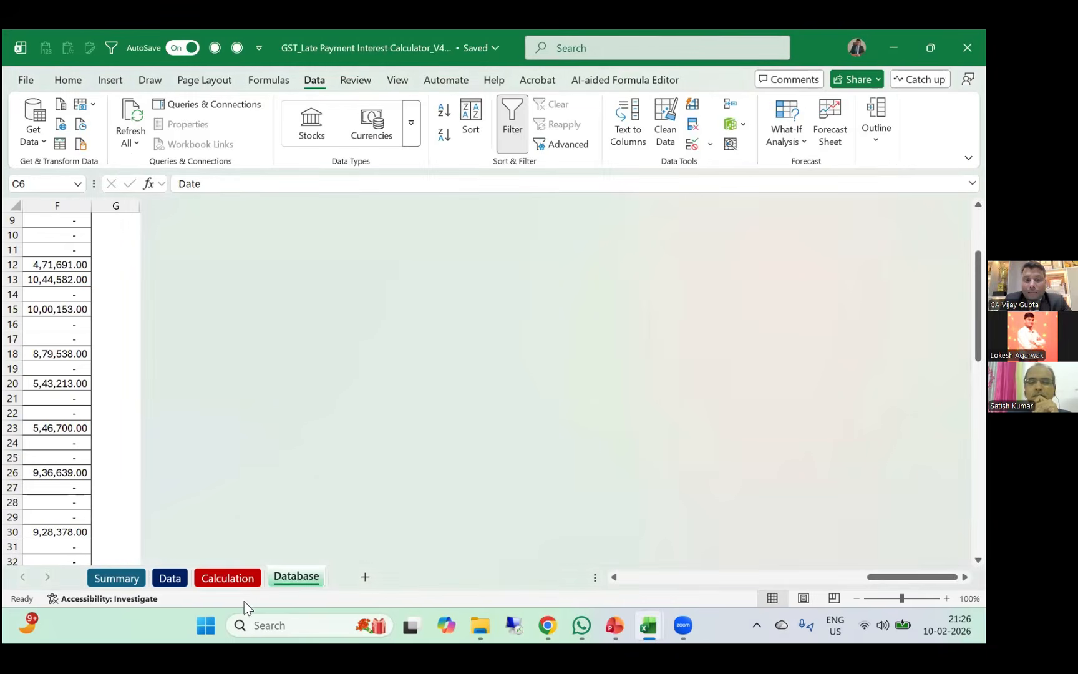
click(235, 579)
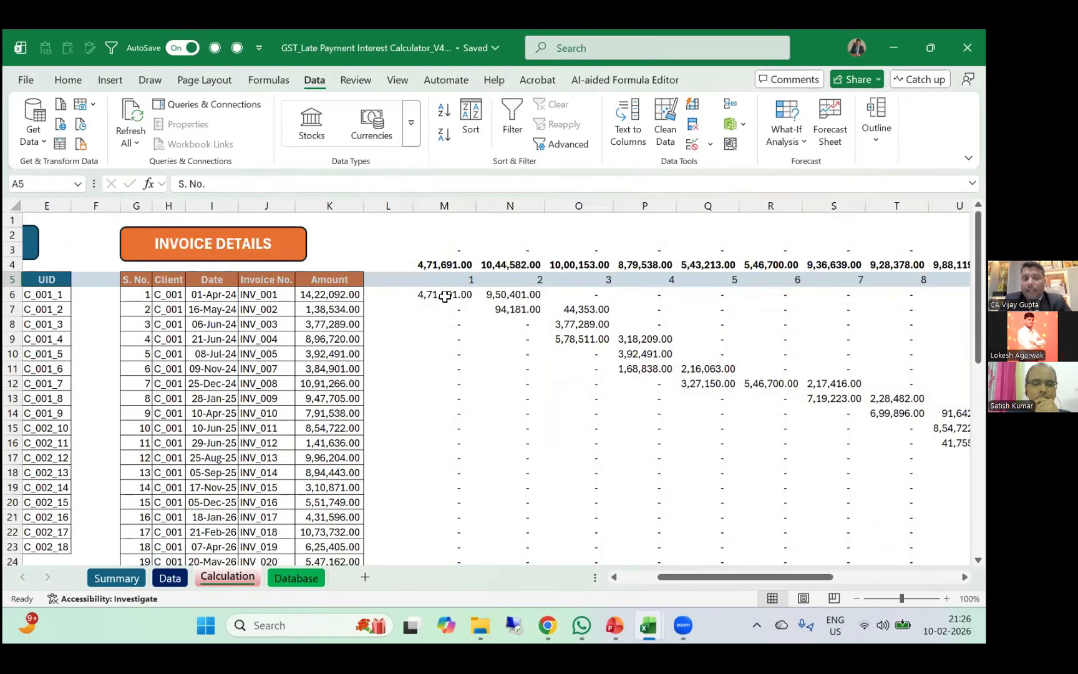
click(445, 297)
click(698, 185)
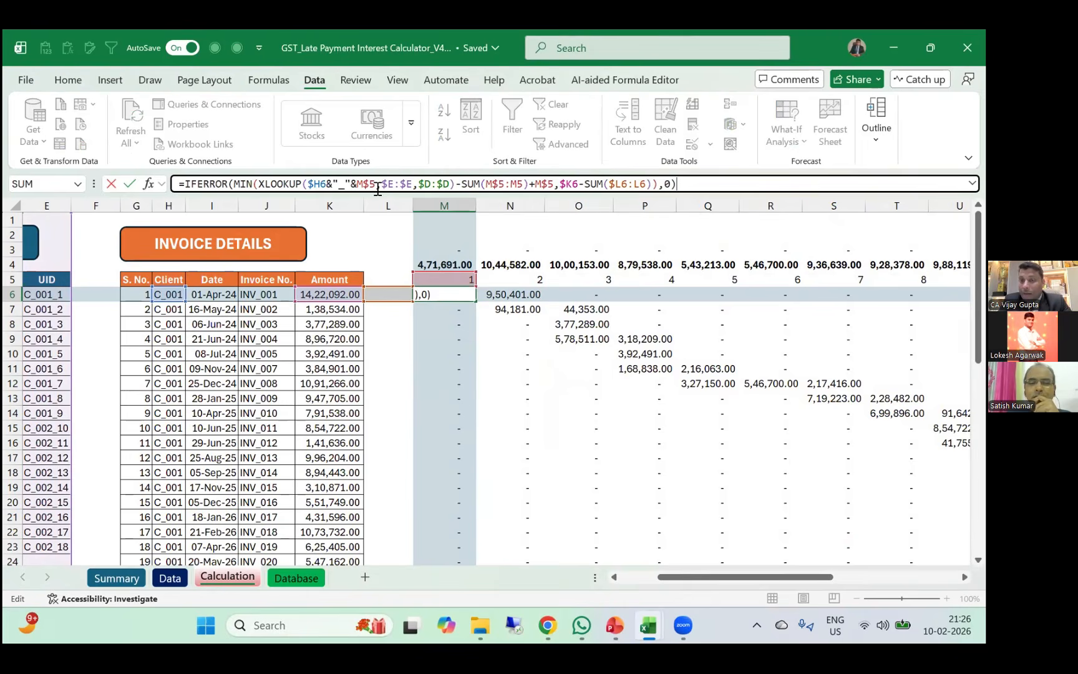
key(ctrl+Return)
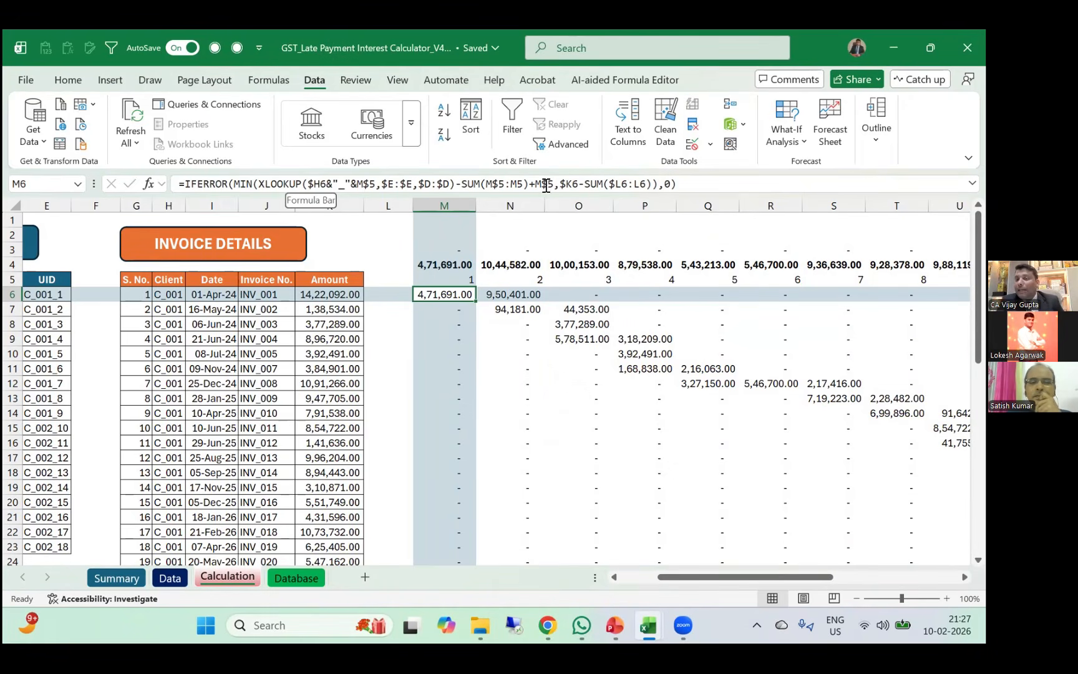
Return to the Session workbook and review the payment allocations of both clients against their invoices and UIDs.
key(alt+Tab)
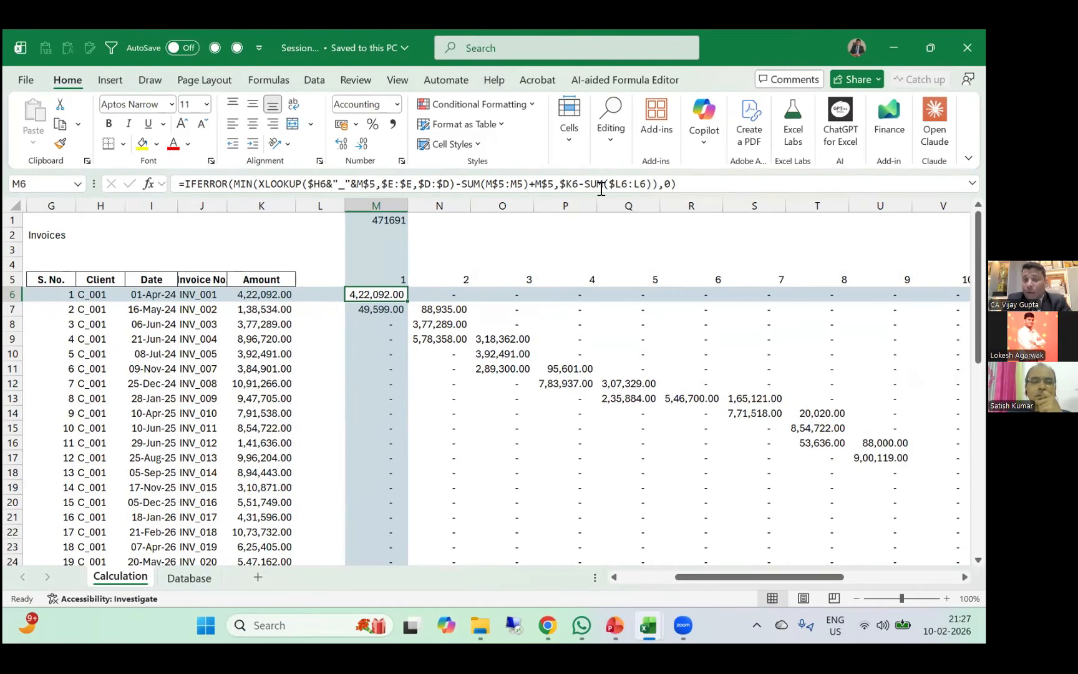
scroll(512, 368, right, 5)
scroll(513, 372, down, 5)
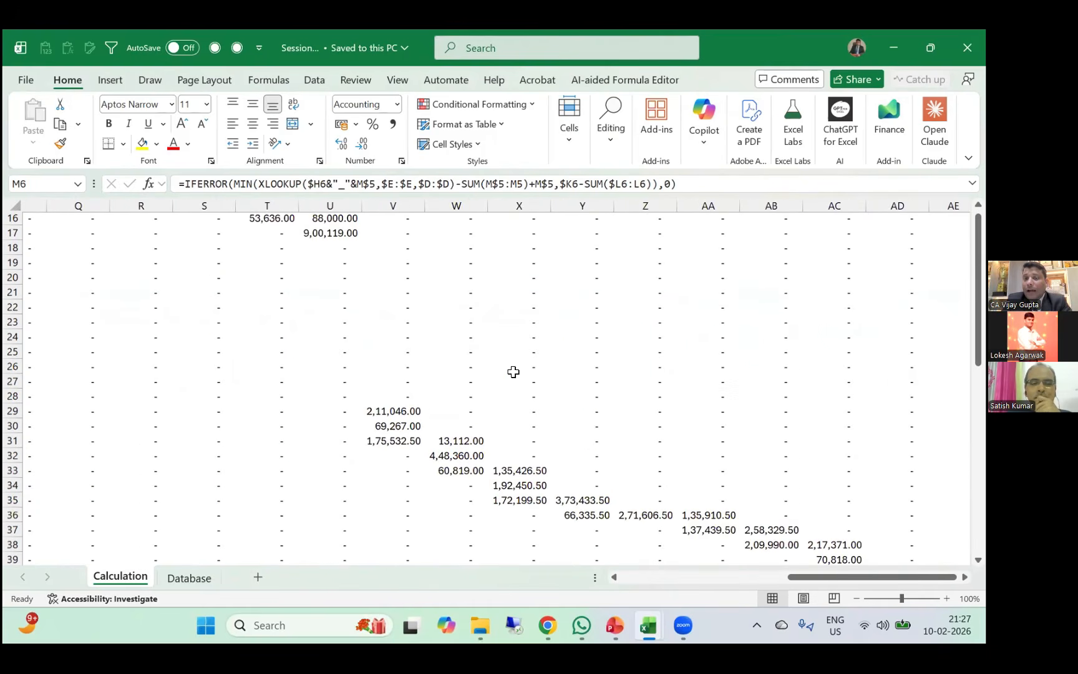
scroll(513, 372, down, 4)
scroll(514, 372, right, 2)
scroll(513, 371, left, 5)
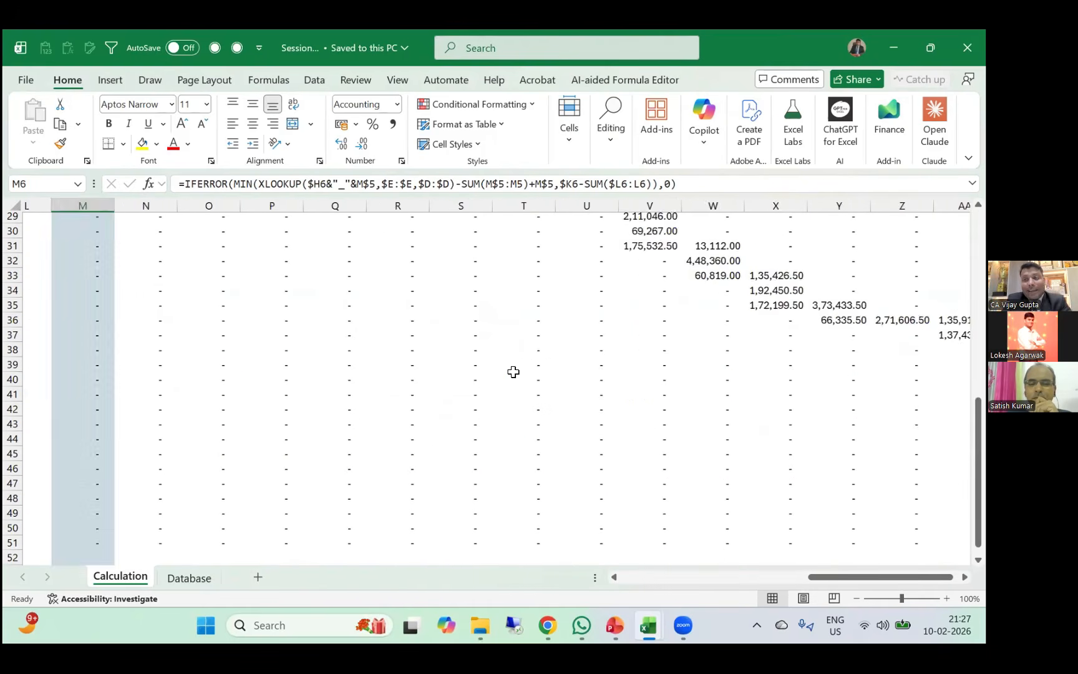
scroll(513, 372, left, 8)
scroll(513, 372, up, 7)
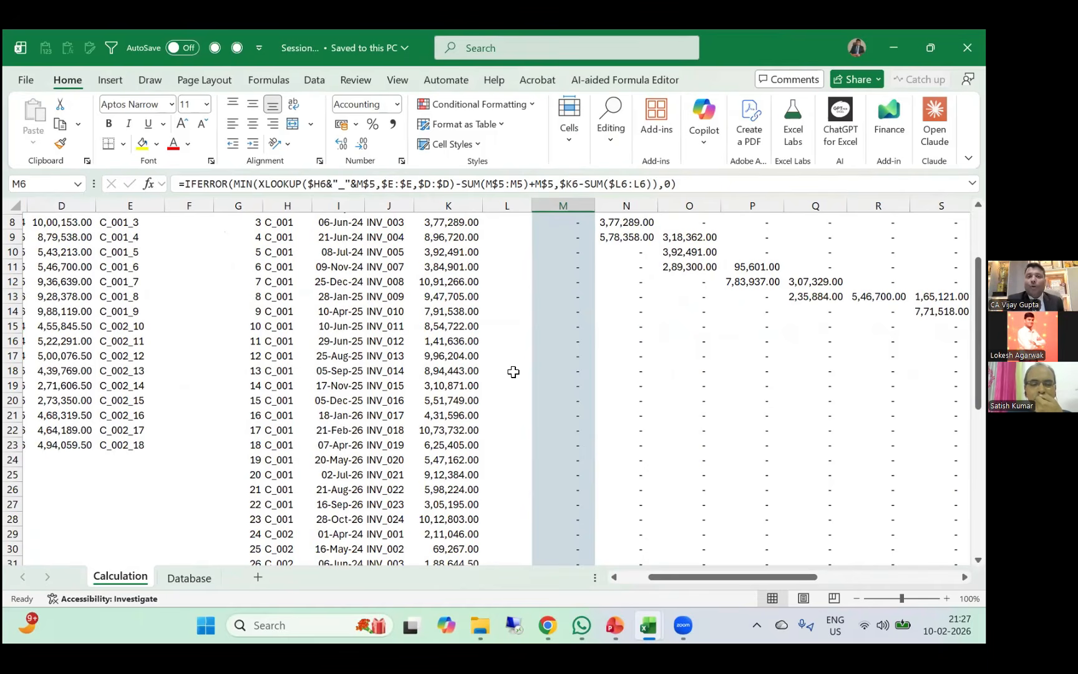
key(alt+Tab)
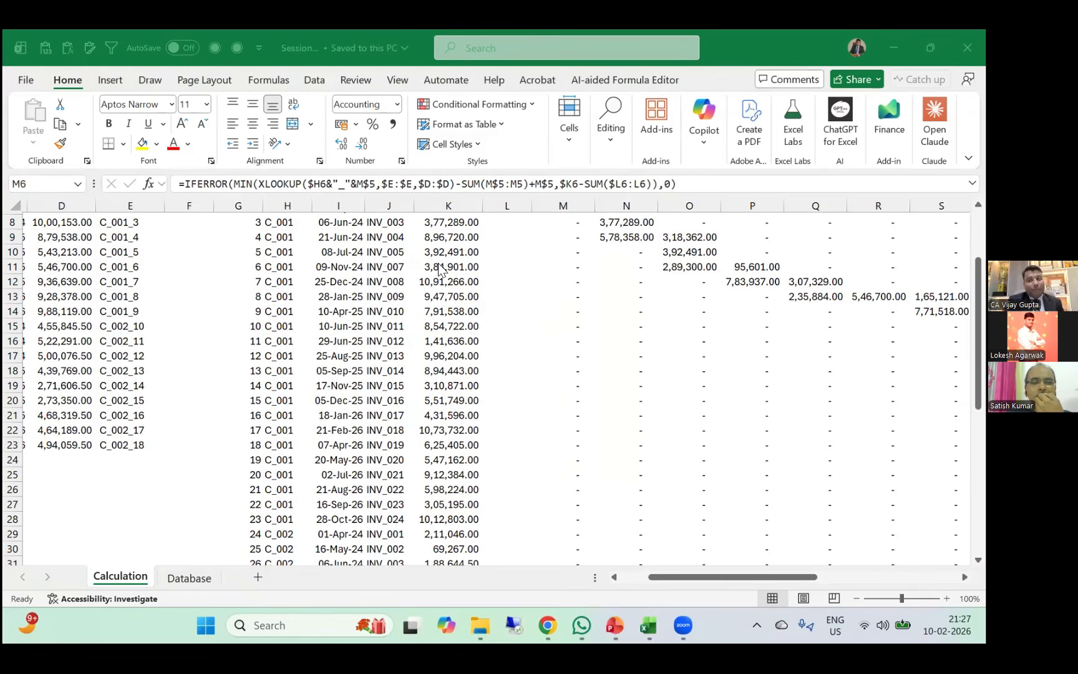
click(753, 134)
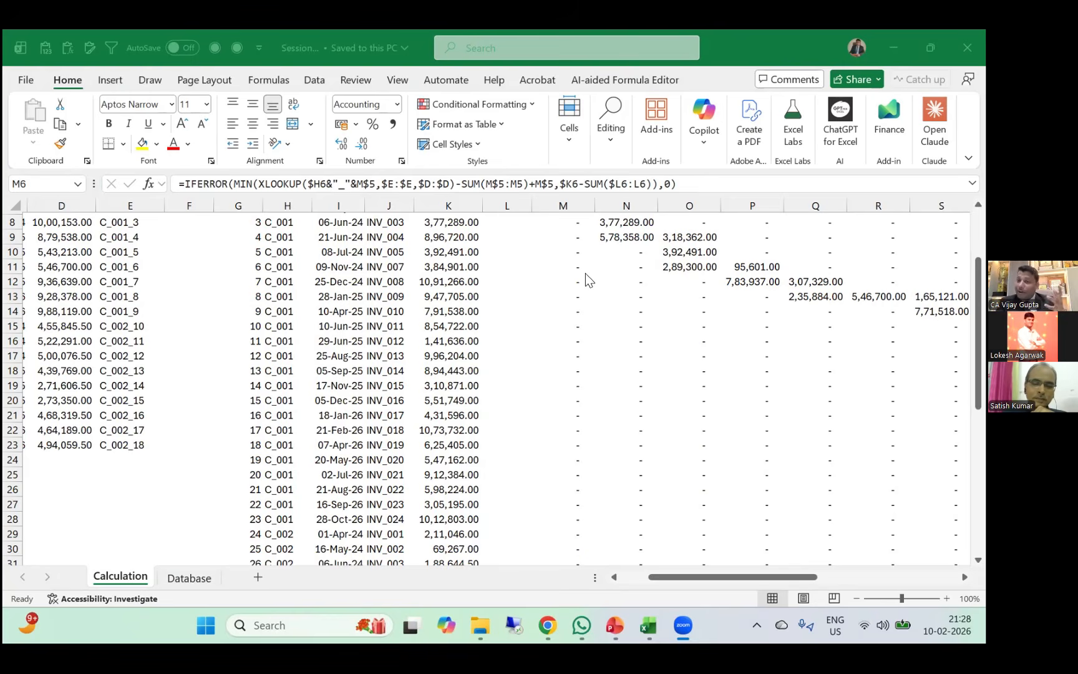
scroll(586, 278, up, 3)
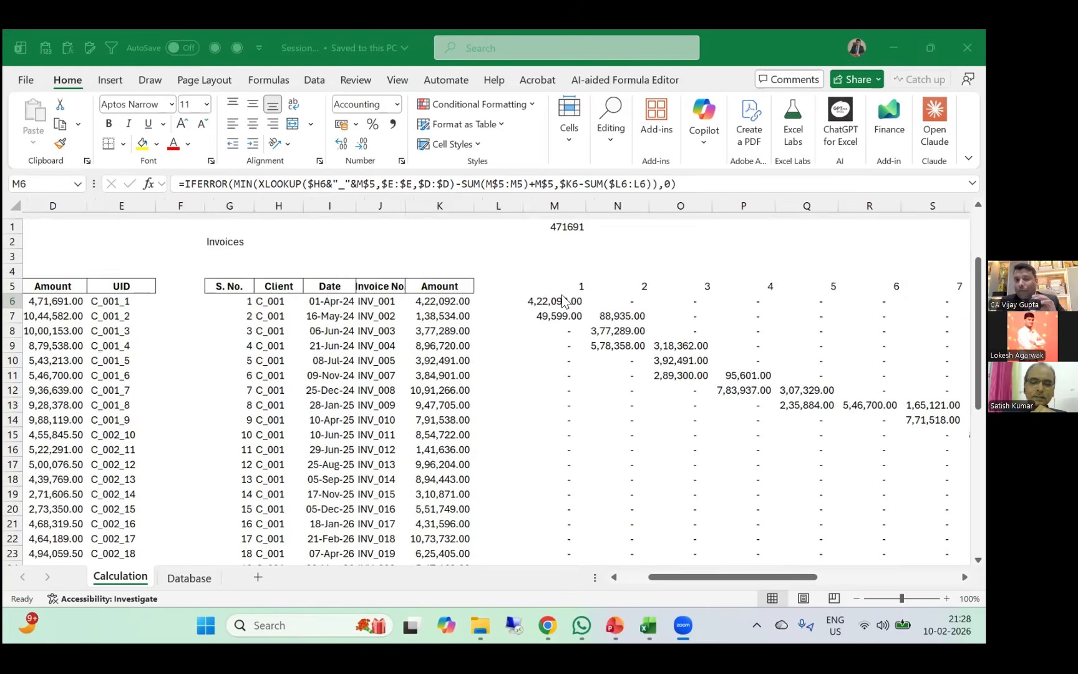
click(561, 295)
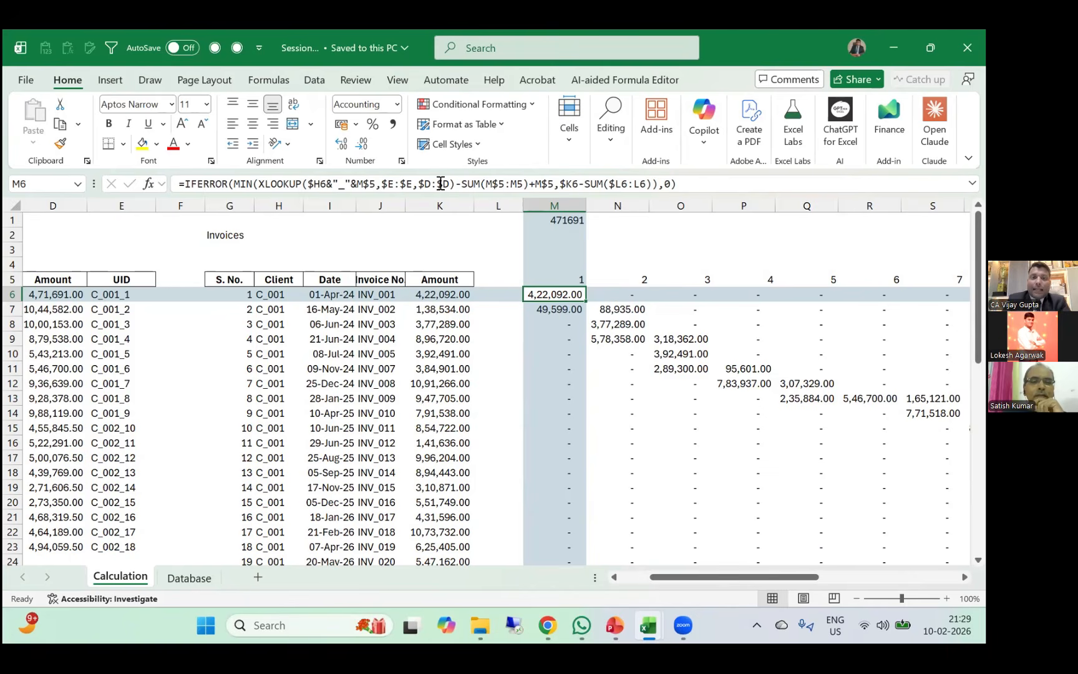
click(315, 79)
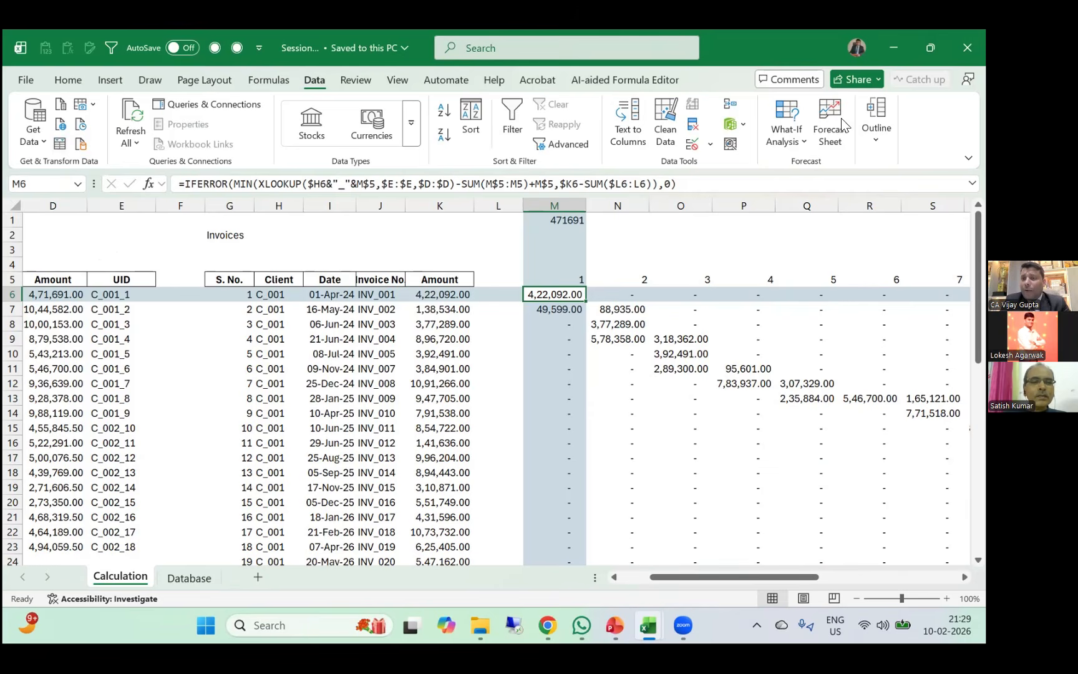
Begin defining a workbook-scoped name Data for the invoice table and allocation matrix in G5:AD51 of the Calculation sheet.
click(270, 80)
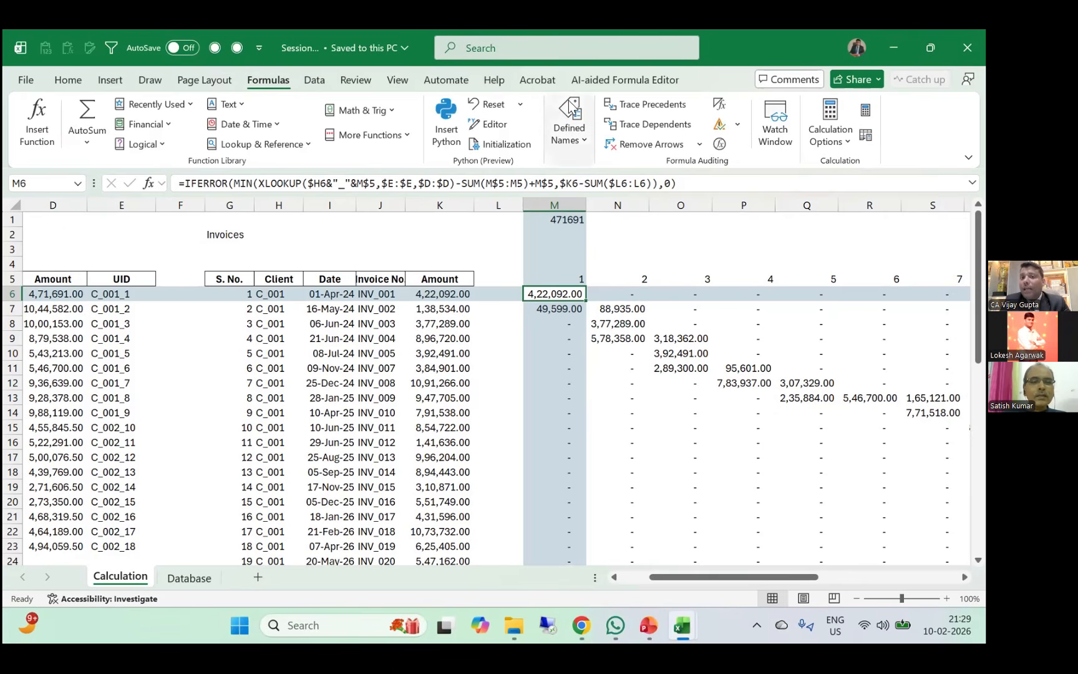
click(235, 281)
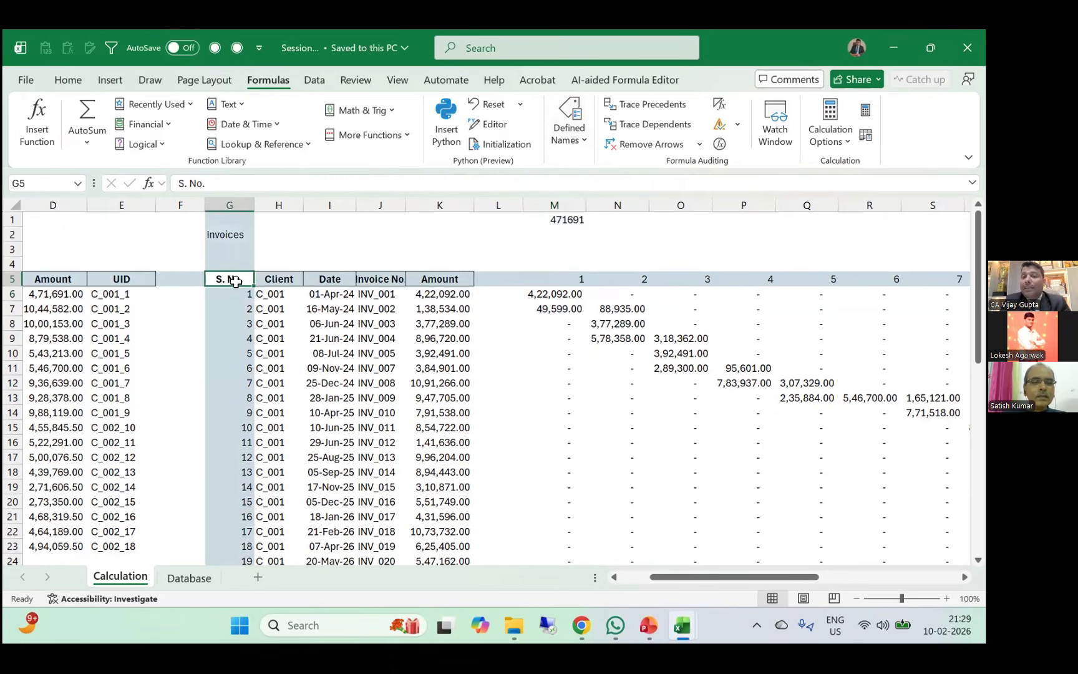
key(ctrl+shift+Right)
key(ctrl+shift+Right)
key(ctrl+shift+Right)
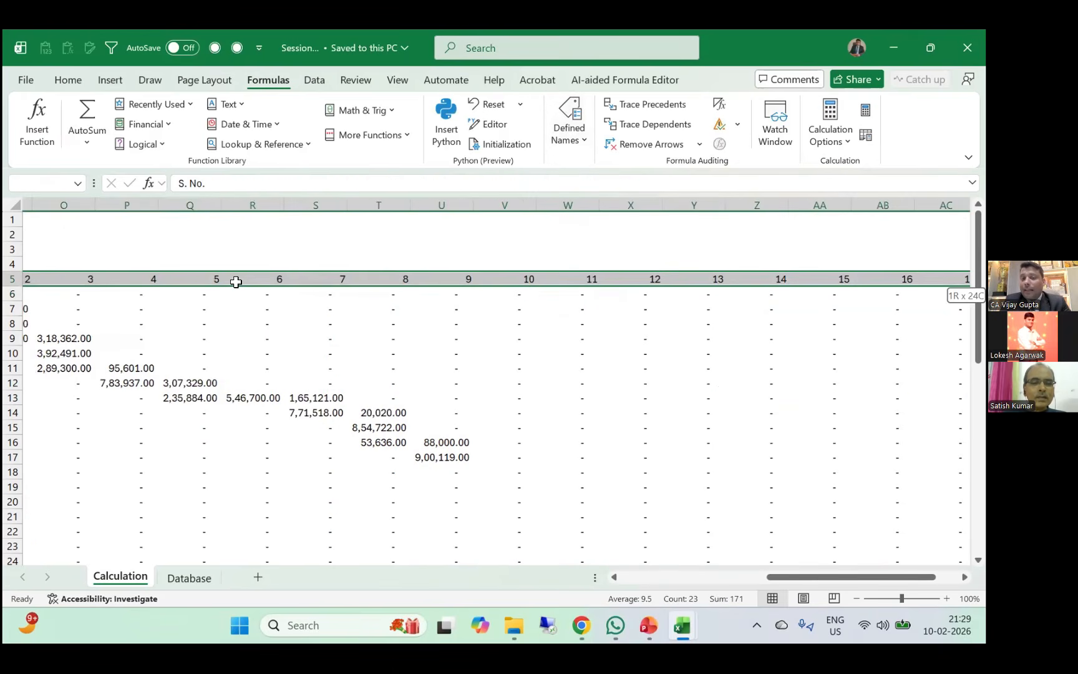
key(ctrl+shift+Down)
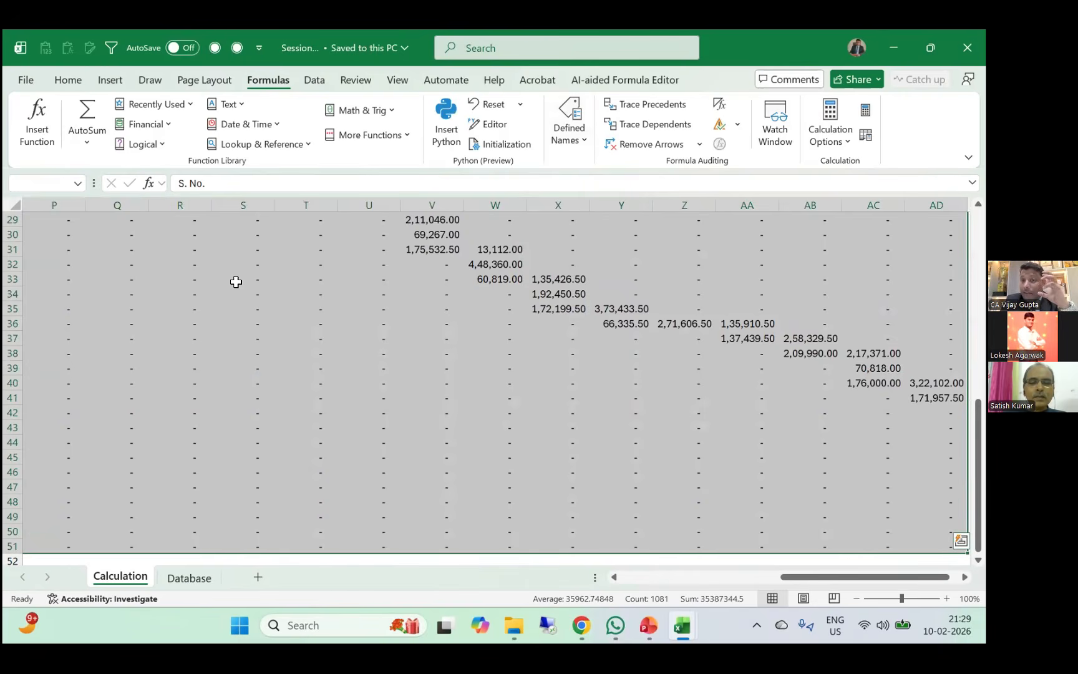
scroll(375, 320, left, 5)
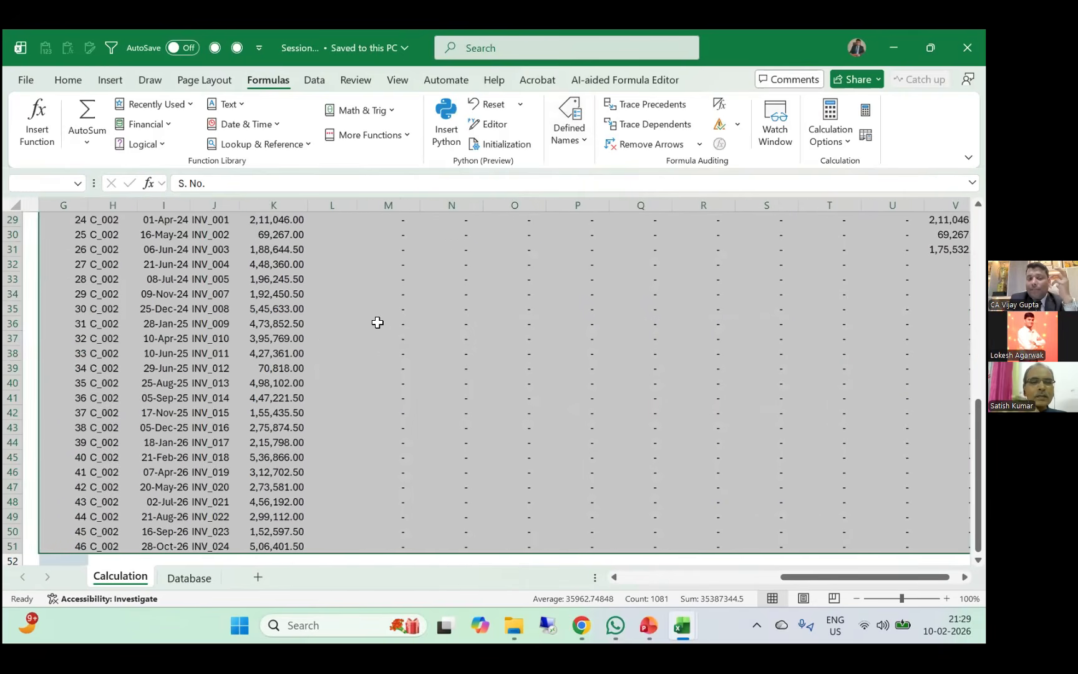
click(569, 132)
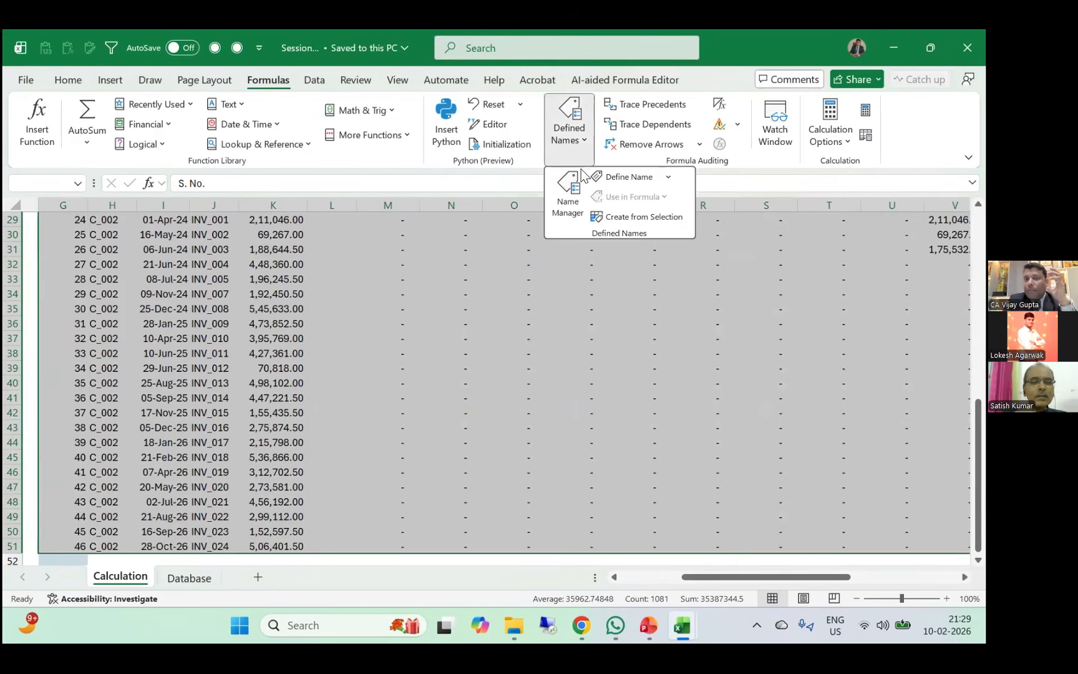
click(616, 181)
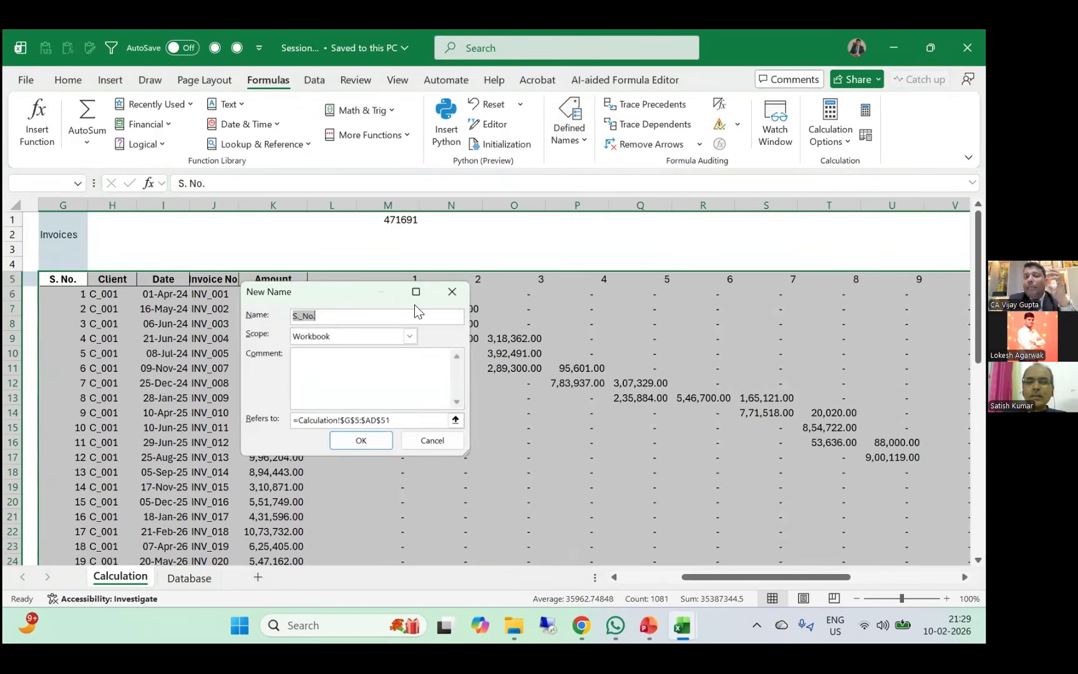
text(Data)
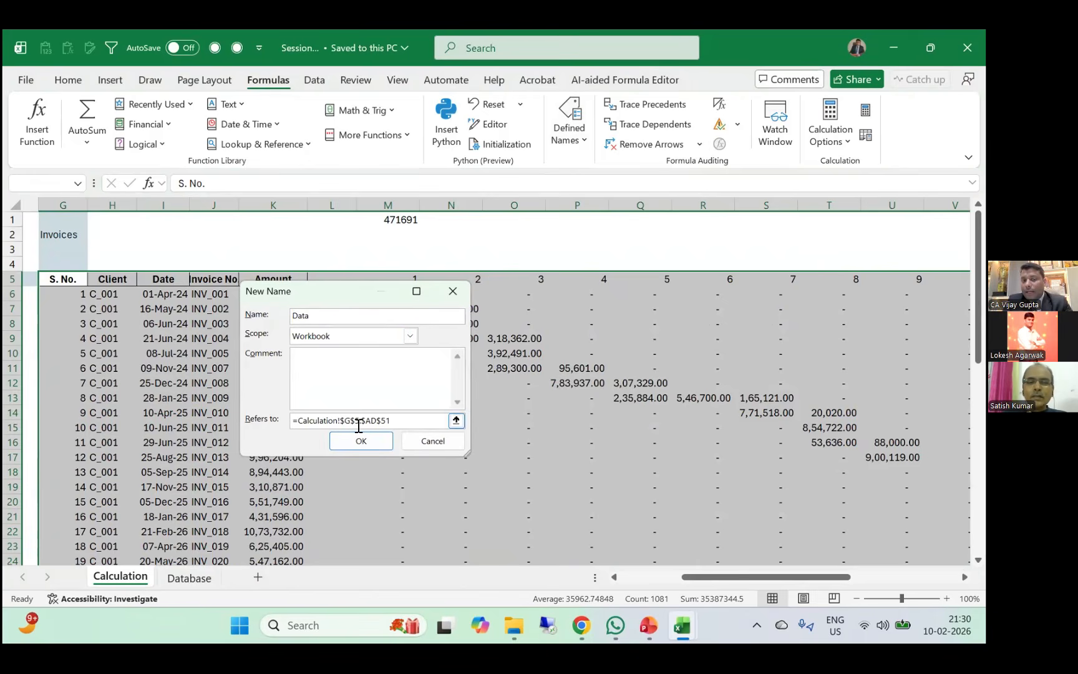
Extend the range the Data name refers to as =Calculation!$G$5:$DD$5100 and save the name.
click(402, 424)
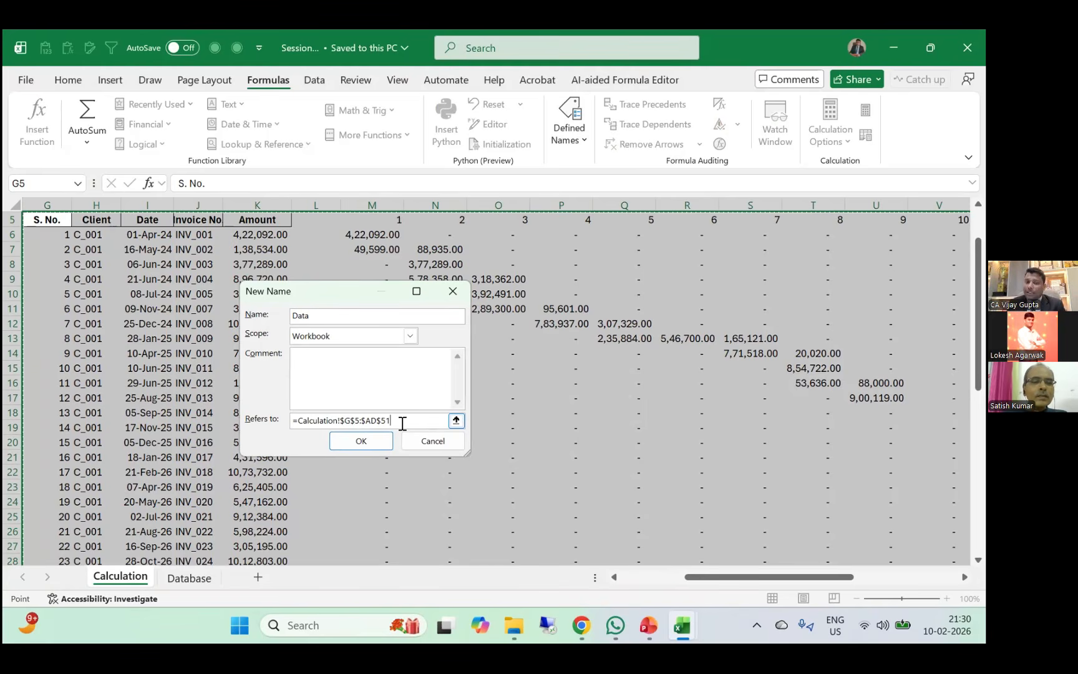
text(00)
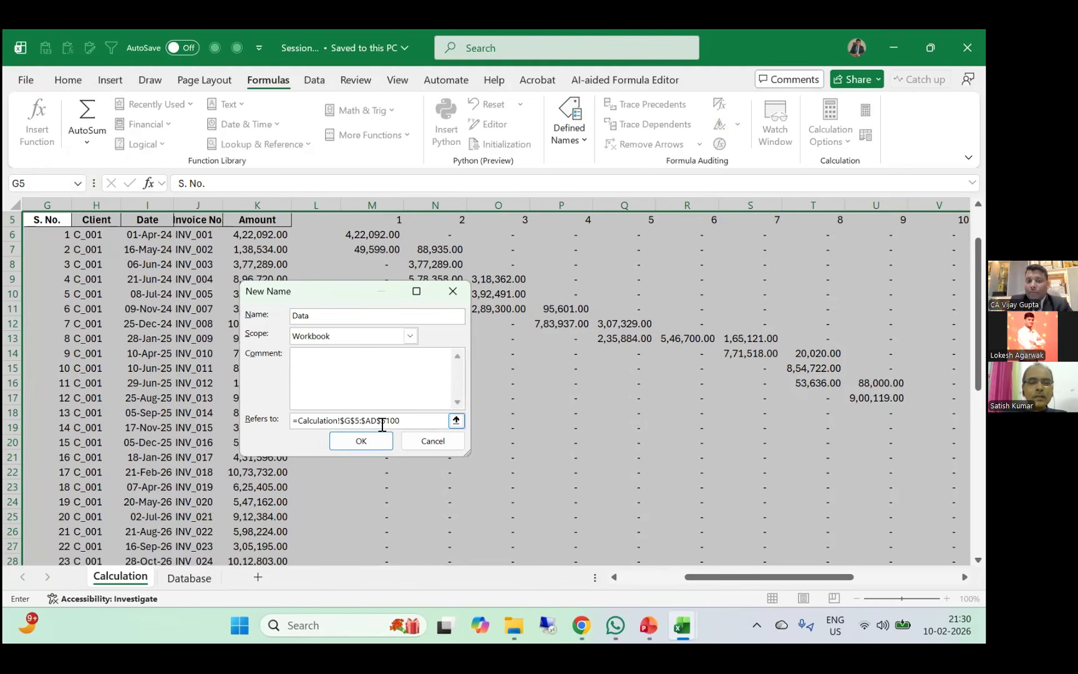
click(378, 423)
key(BackSpace)
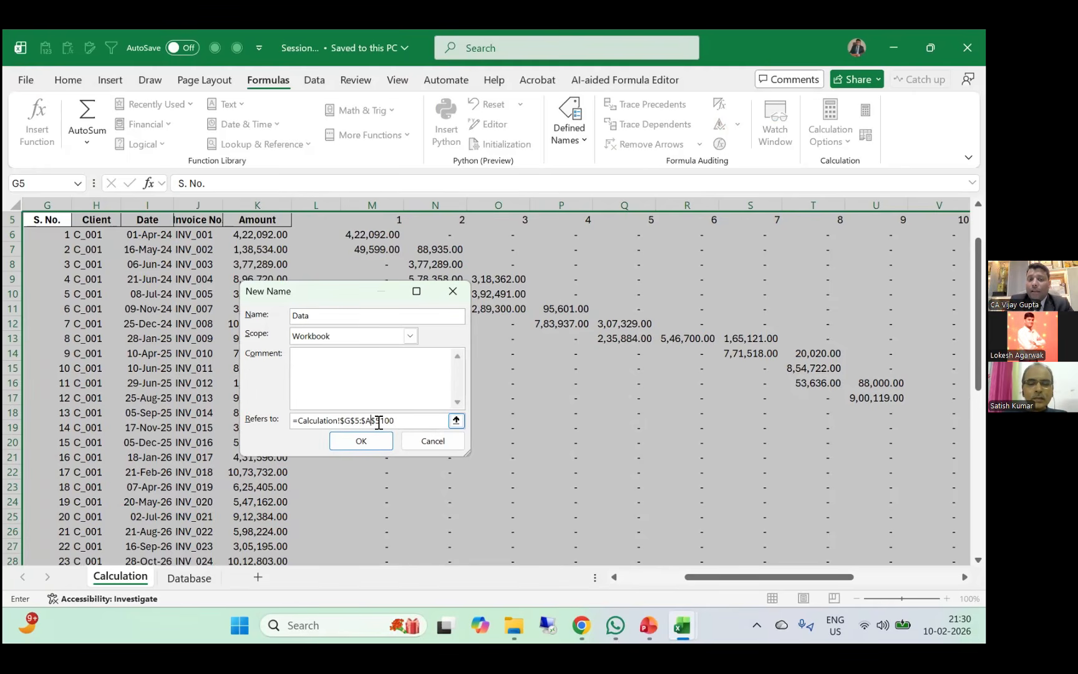
key(BackSpace)
text(DD)
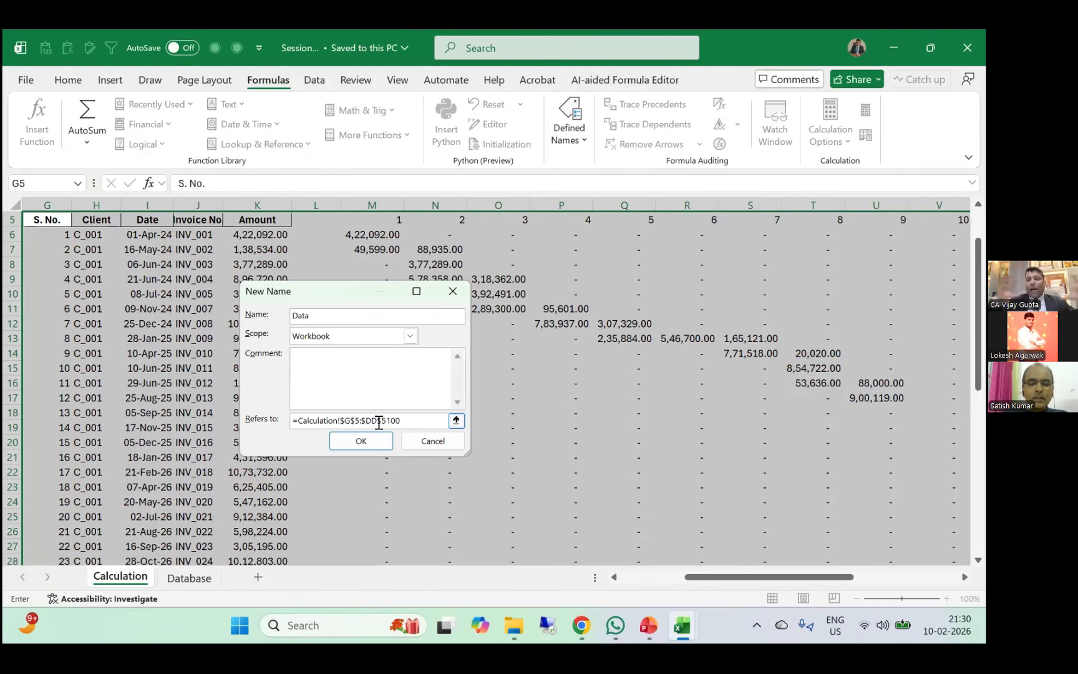
click(362, 440)
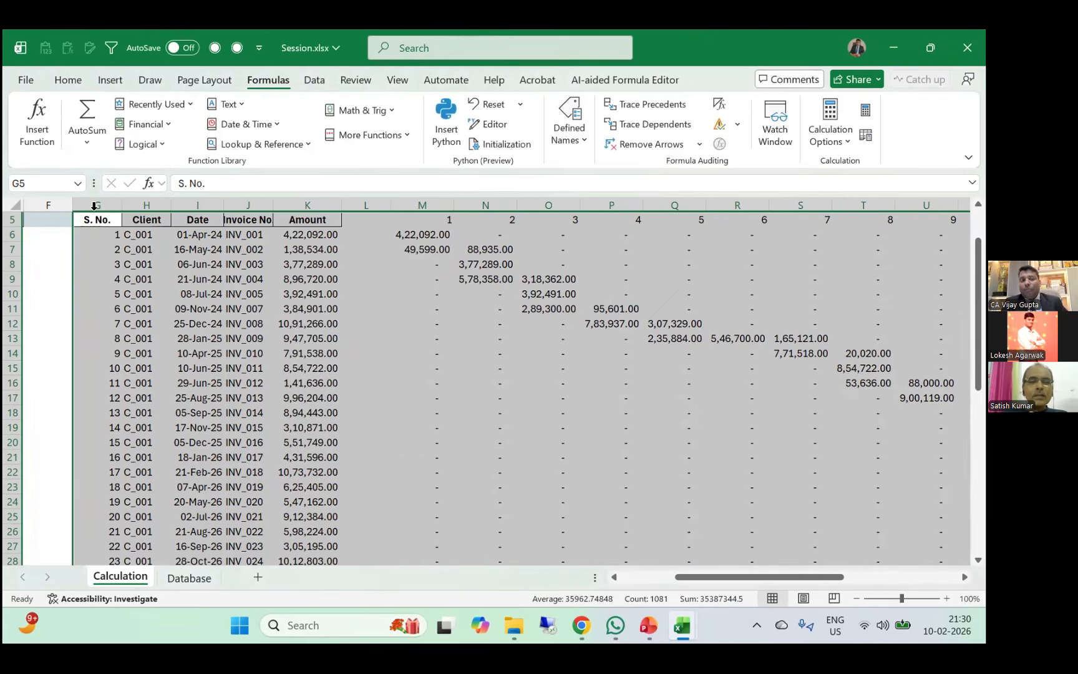
Go to the named range Data to check what it covers, and return to cell E2 above the payments table.
click(59, 185)
text(data)
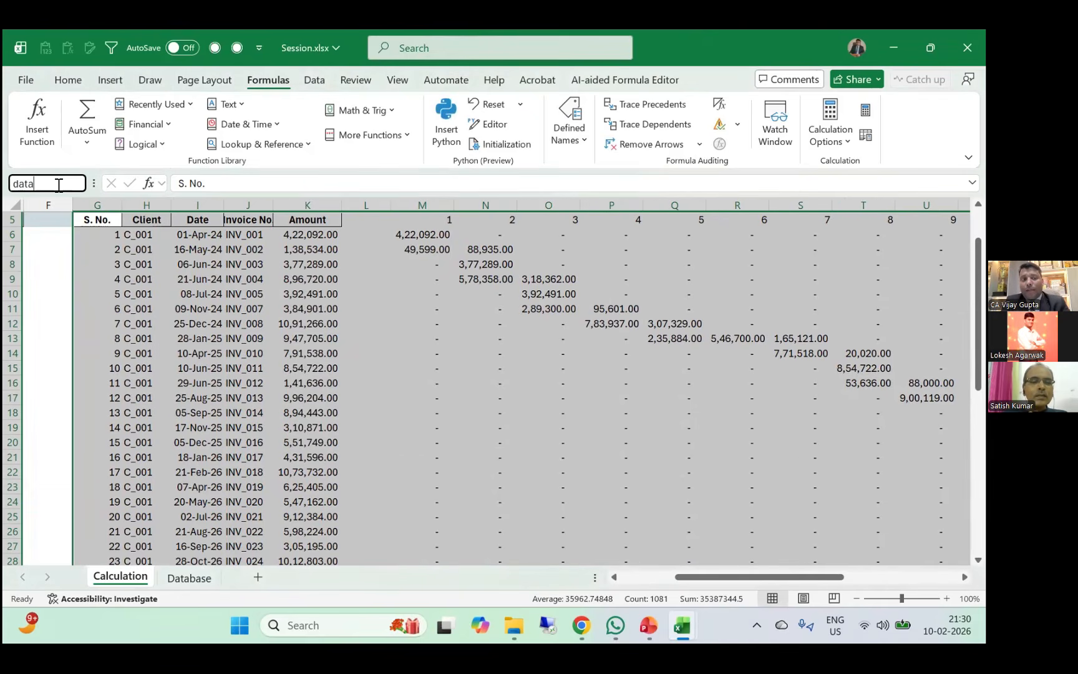
key(Escape)
scroll(67, 267, left, 5)
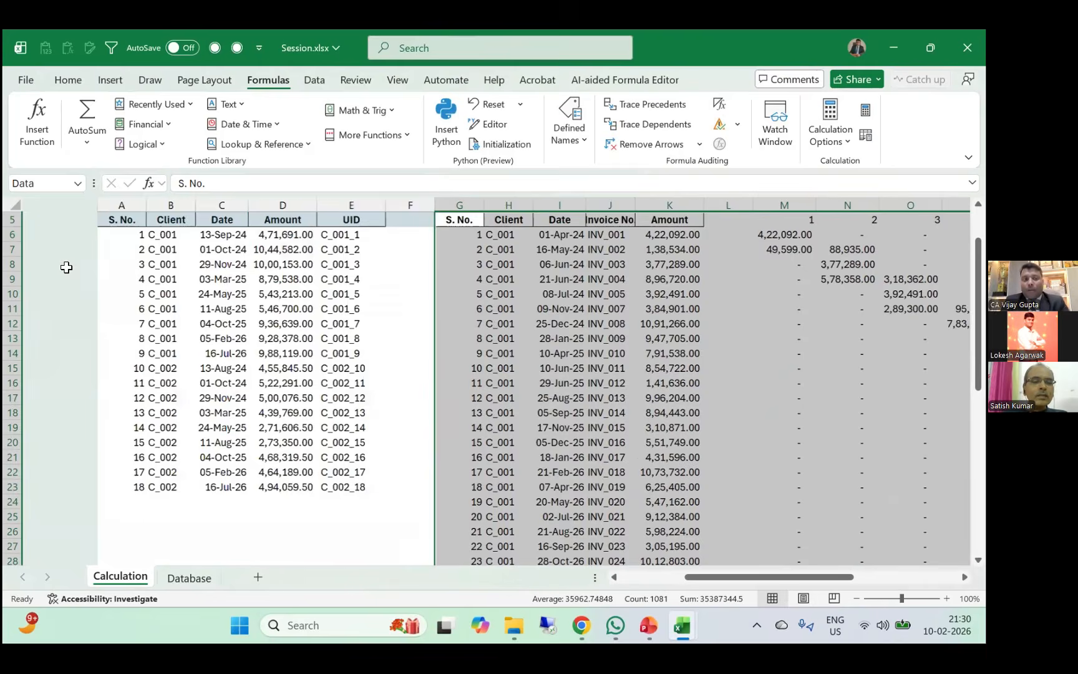
scroll(118, 265, up, 2)
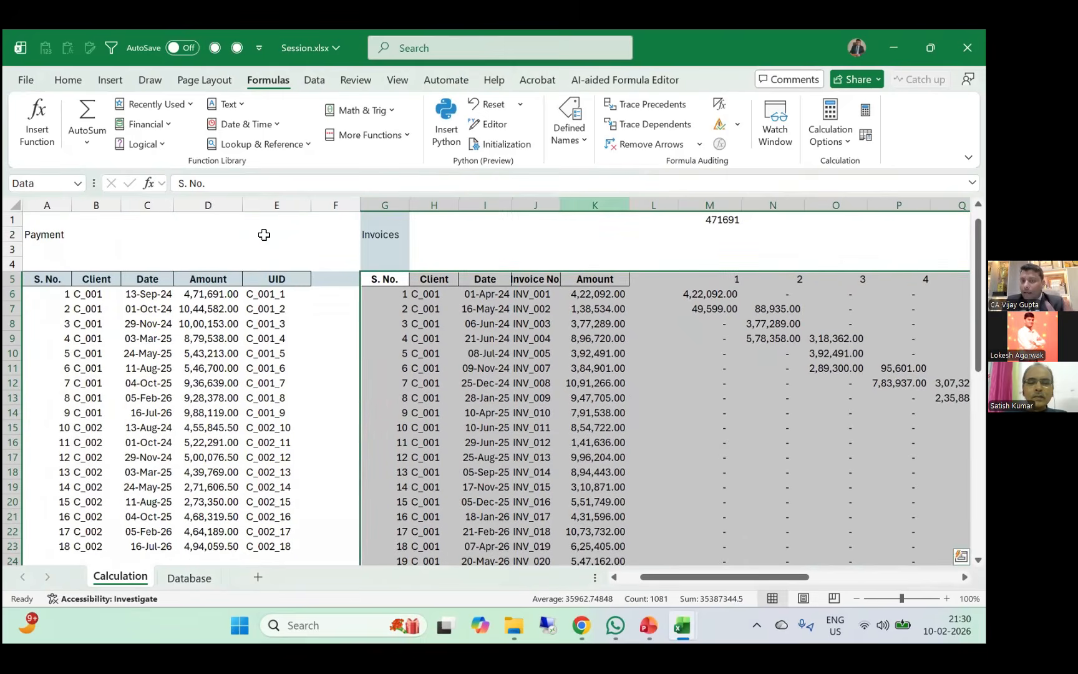
click(264, 235)
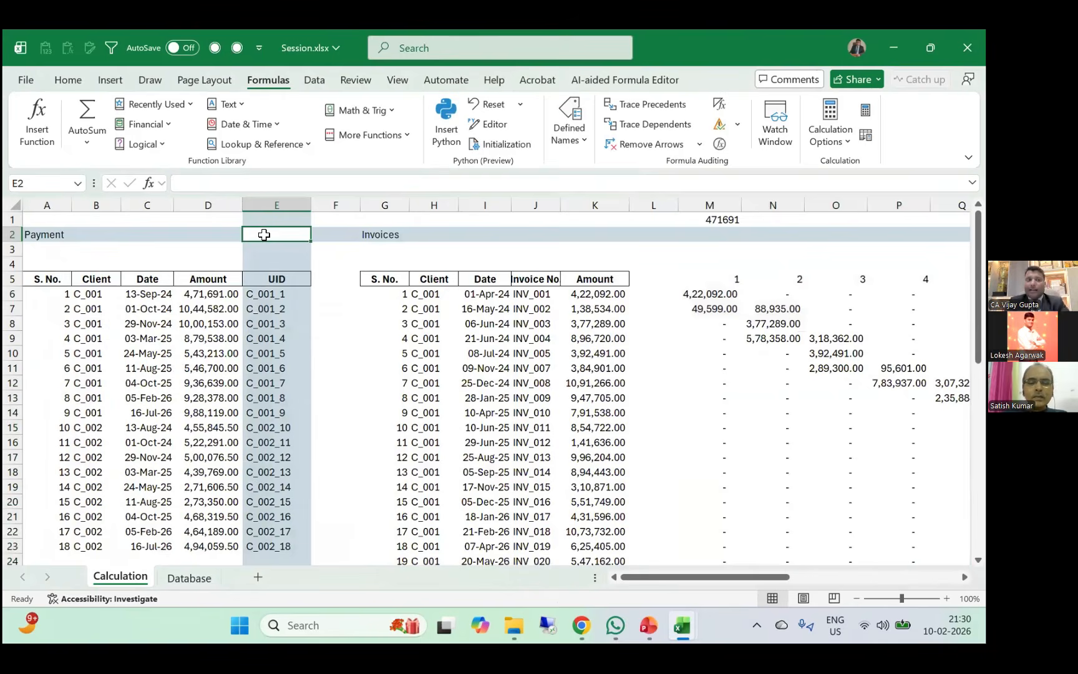
Select the named range Data and load it into the Power Query Editor as a new query.
click(47, 185)
text(data)
key(Return)
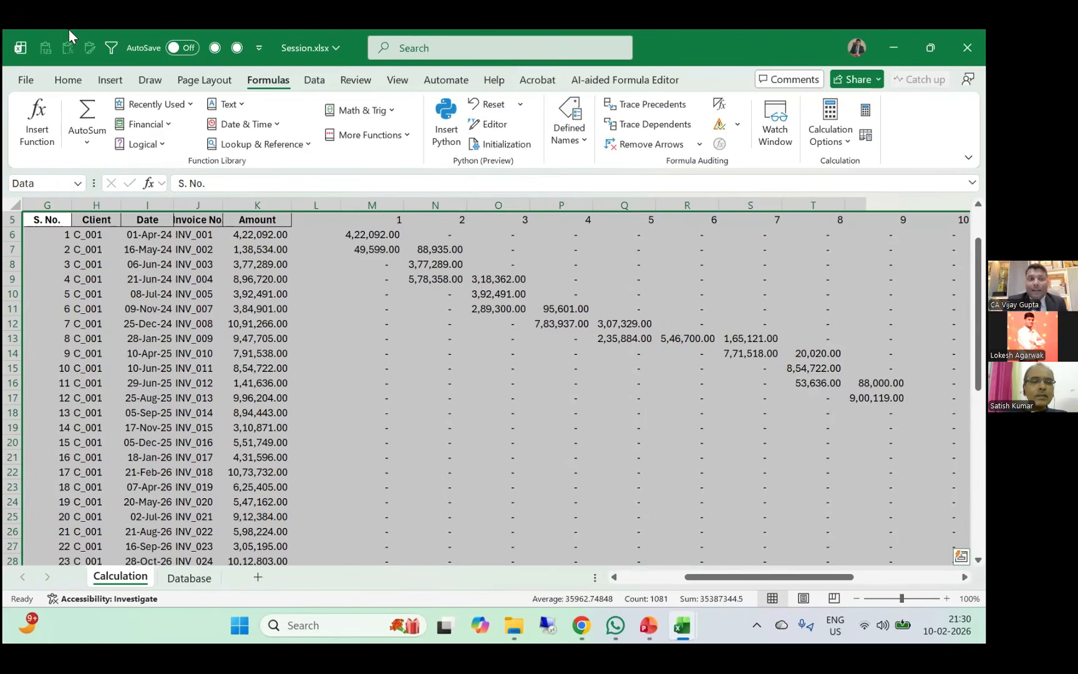
click(309, 82)
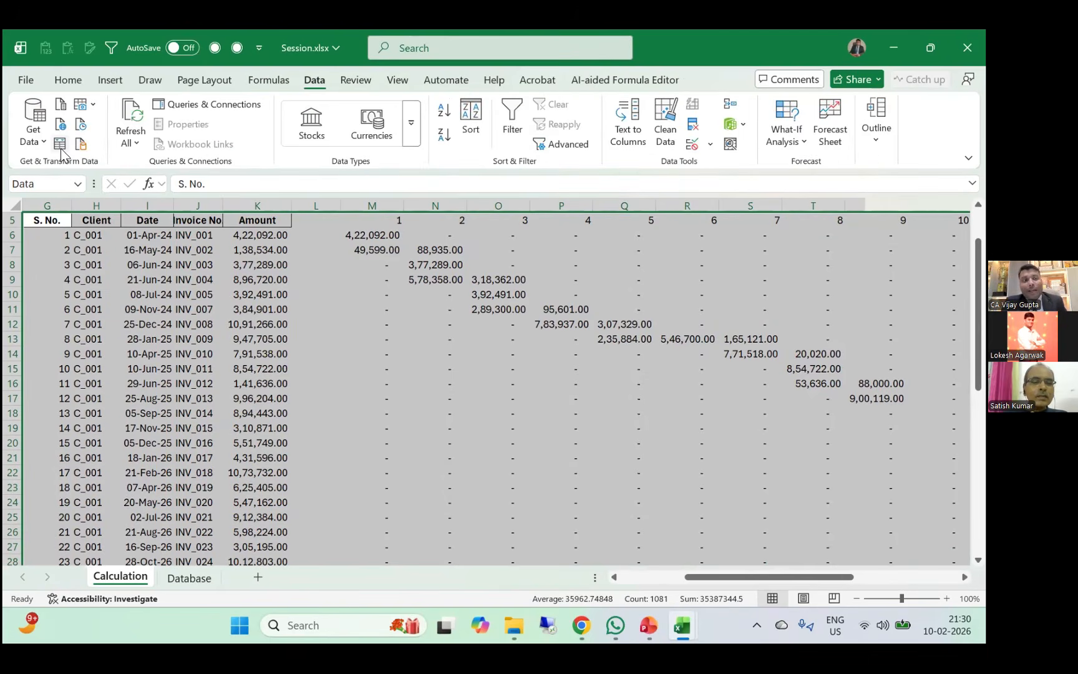
click(60, 146)
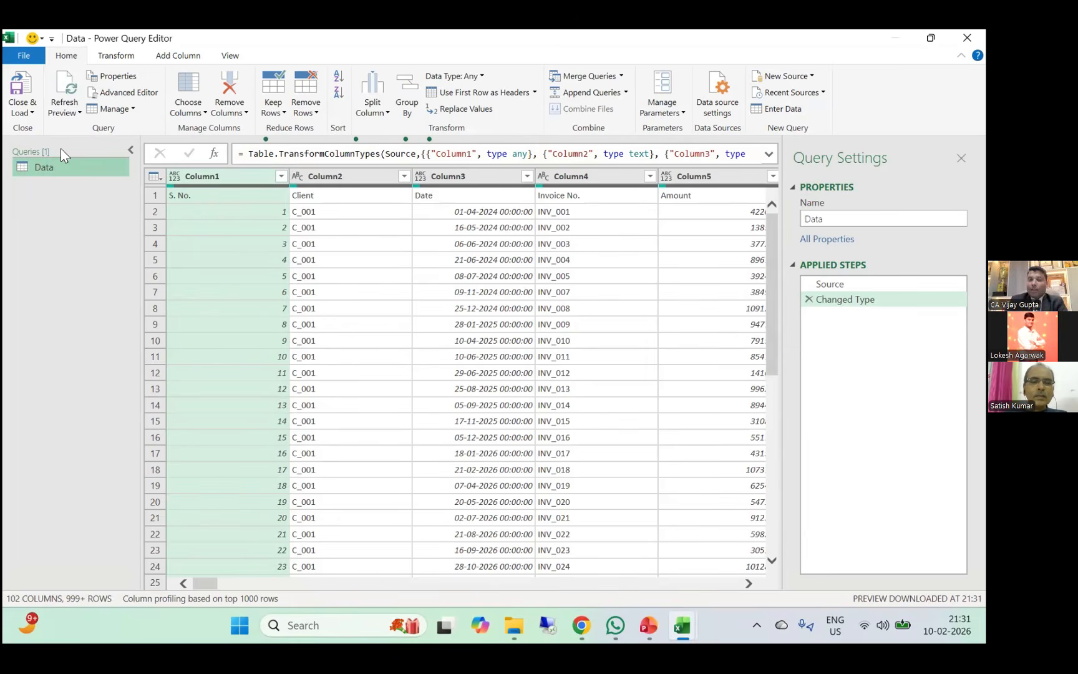
Promote the first row of the Data query to column headers.
scroll(487, 247, right, 5)
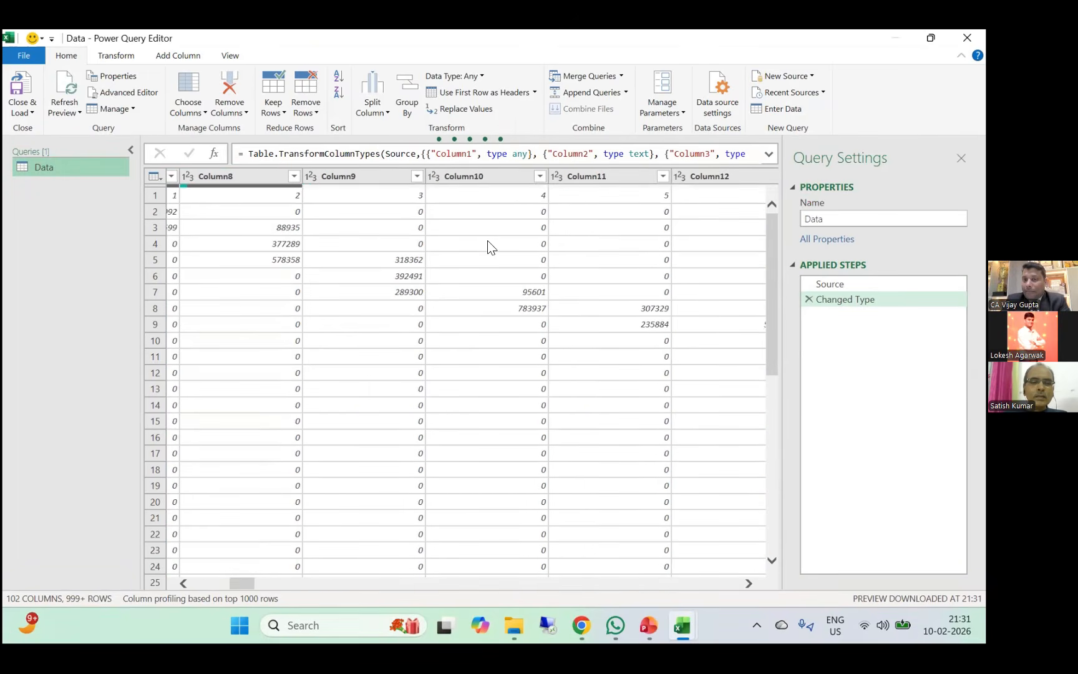
scroll(455, 248, left, 5)
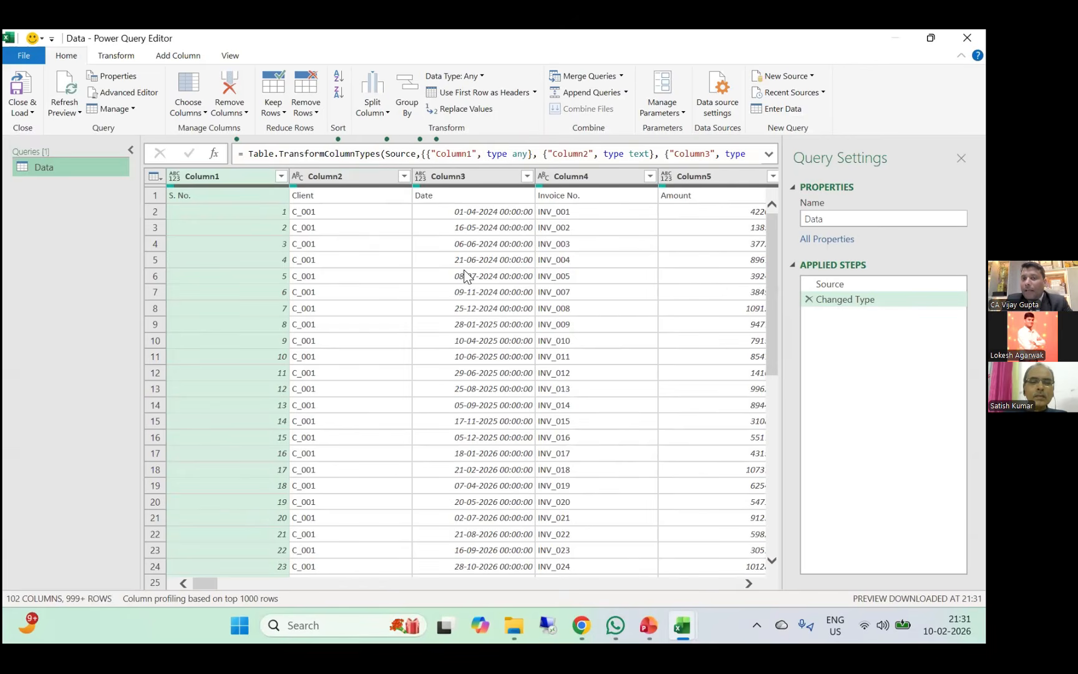
scroll(465, 277, right, 3)
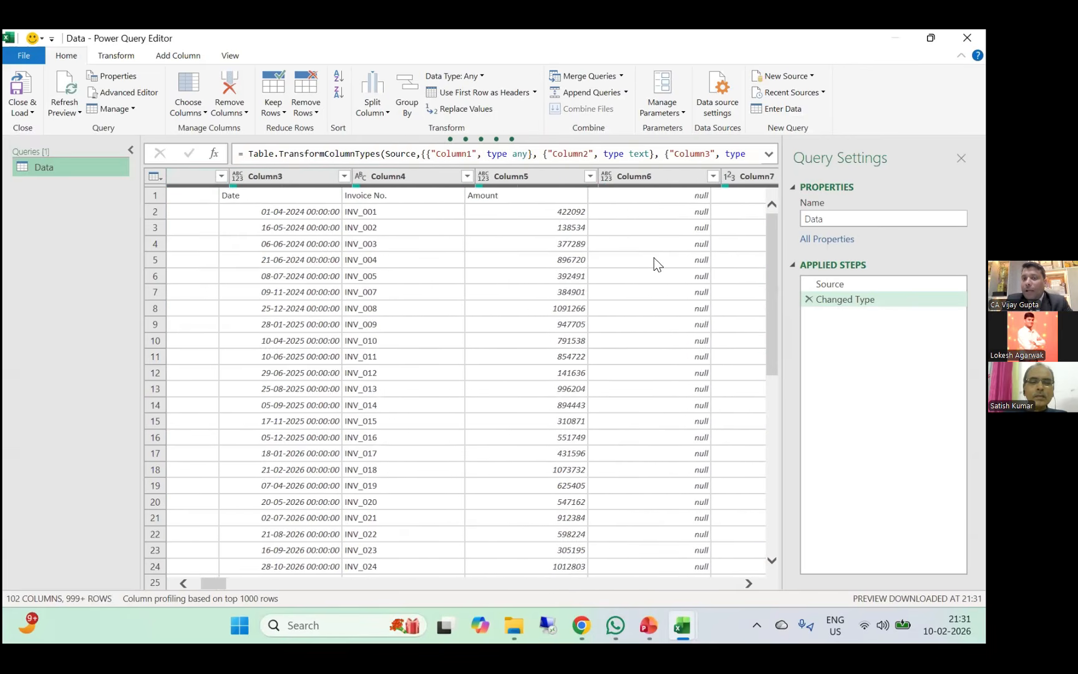
scroll(653, 258, right, 1)
scroll(575, 288, right, 2)
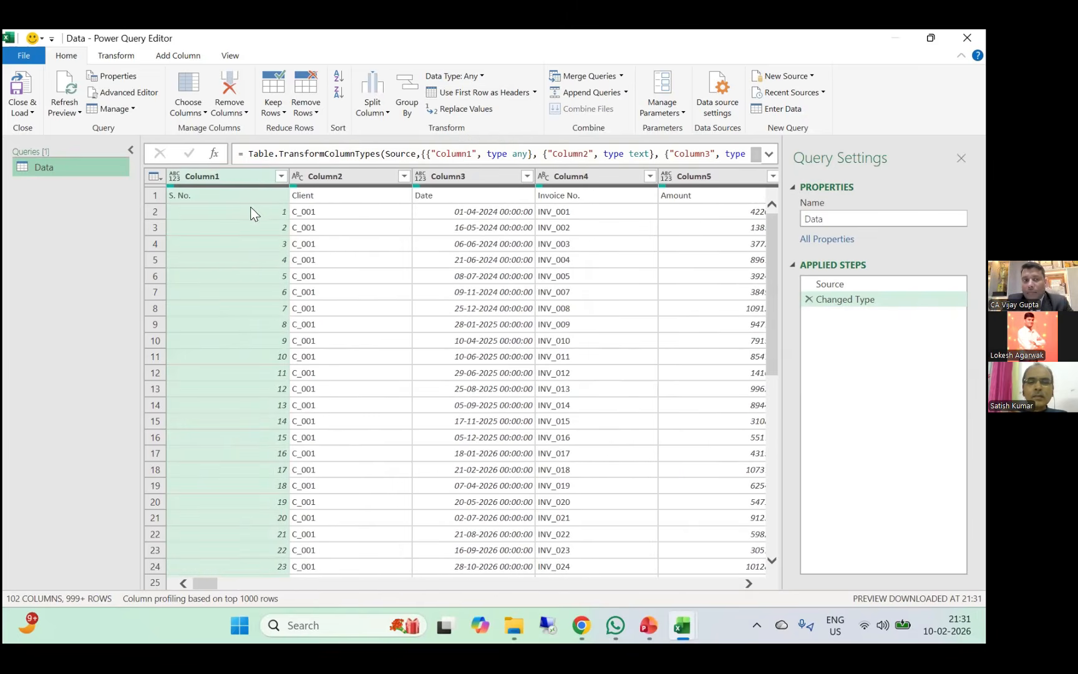
click(457, 99)
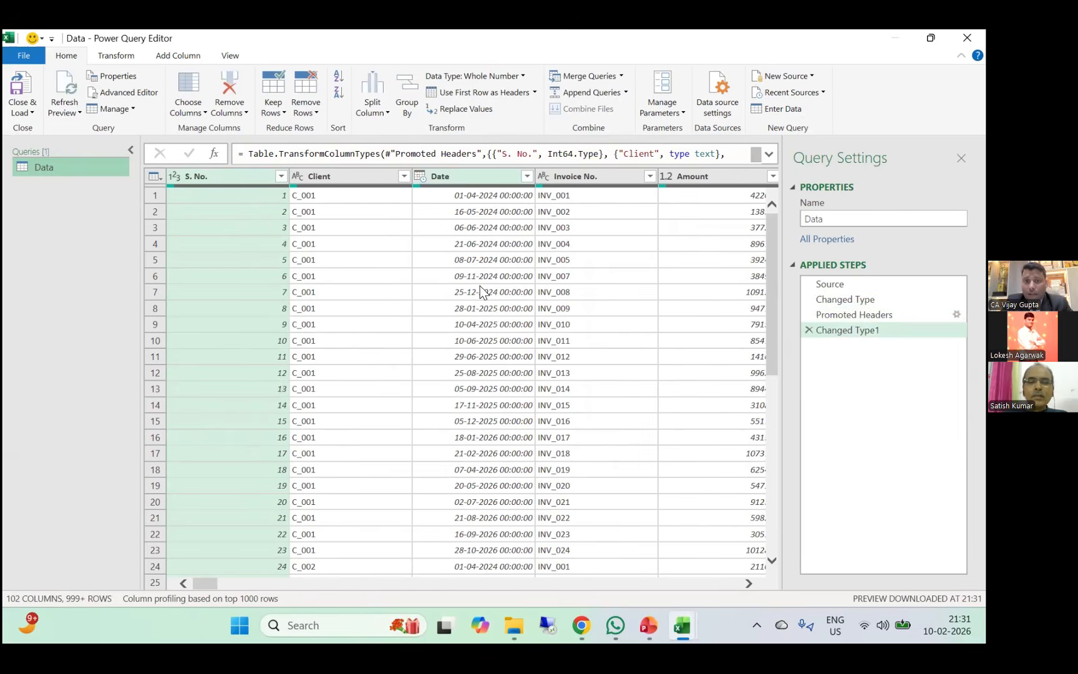
Remove the empty Column6 between the Amount column and payment column 1 from the Data query.
scroll(480, 285, right, 3)
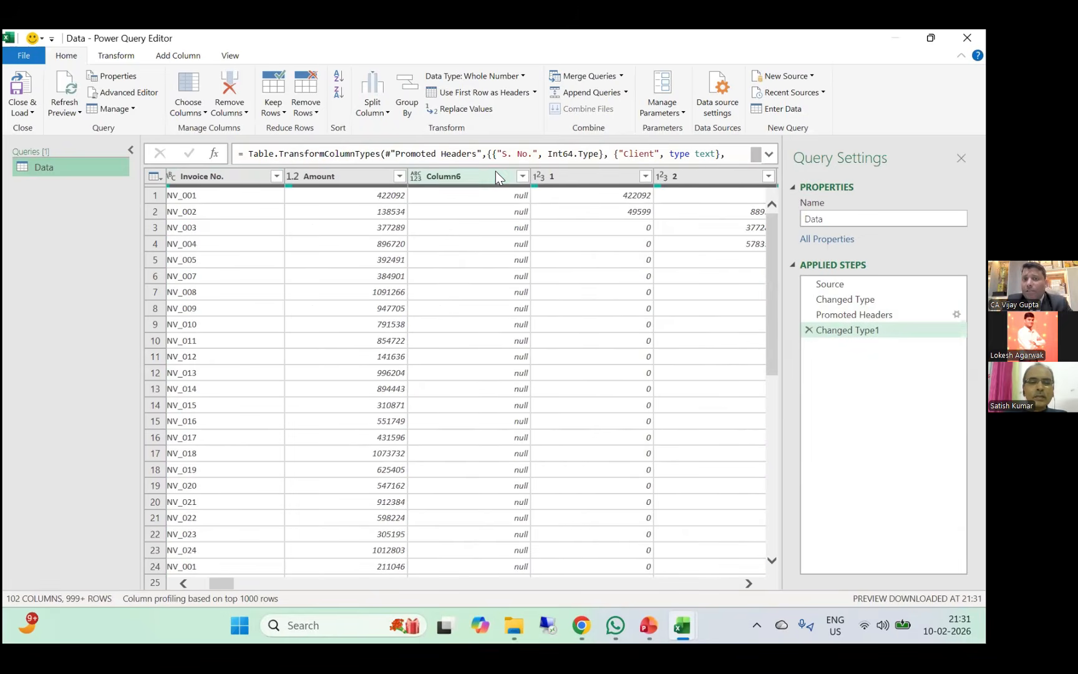
click(495, 171)
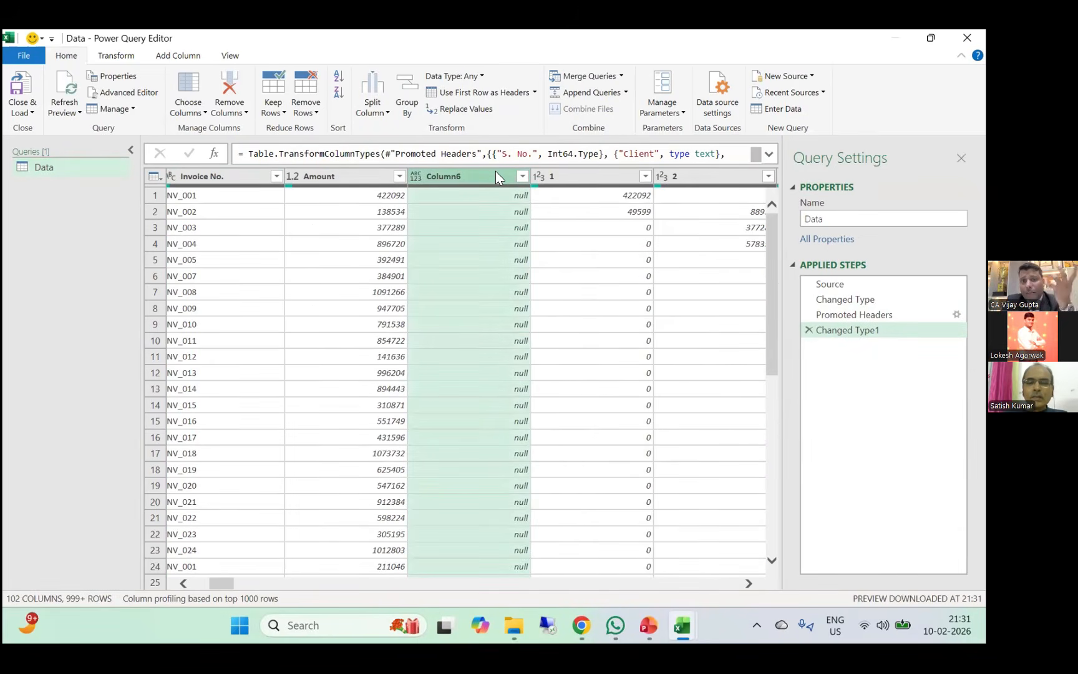
right_click(495, 171)
click(518, 197)
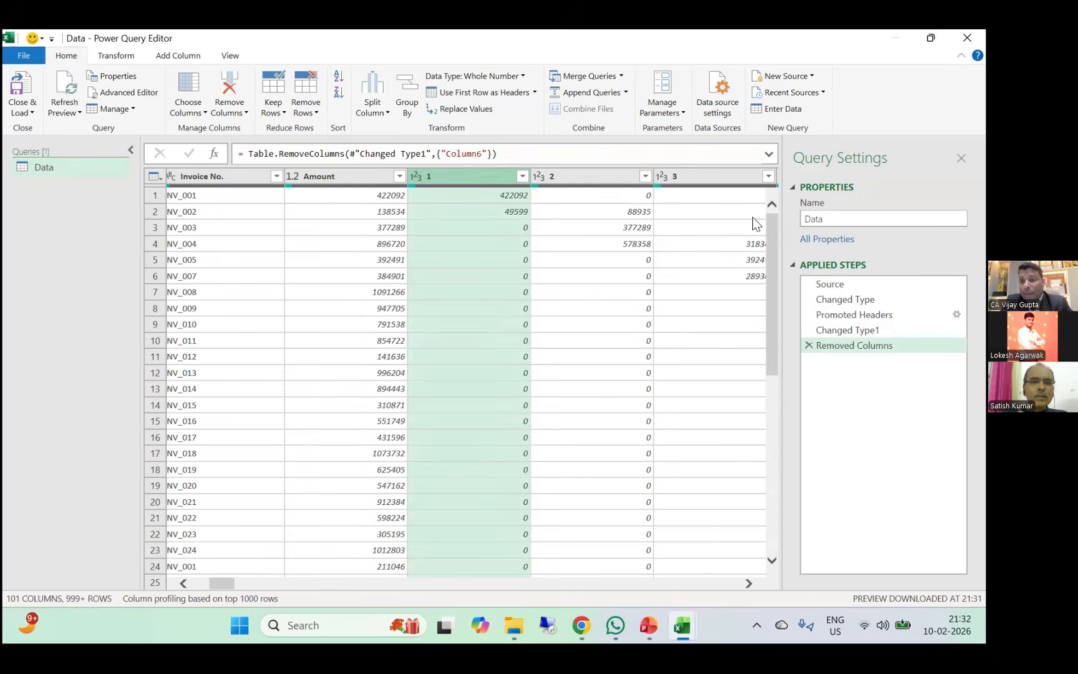
Unpivot all columns of the Data query other than S. No., Client, Date, Invoice No. and Amount.
scroll(454, 276, left, 3)
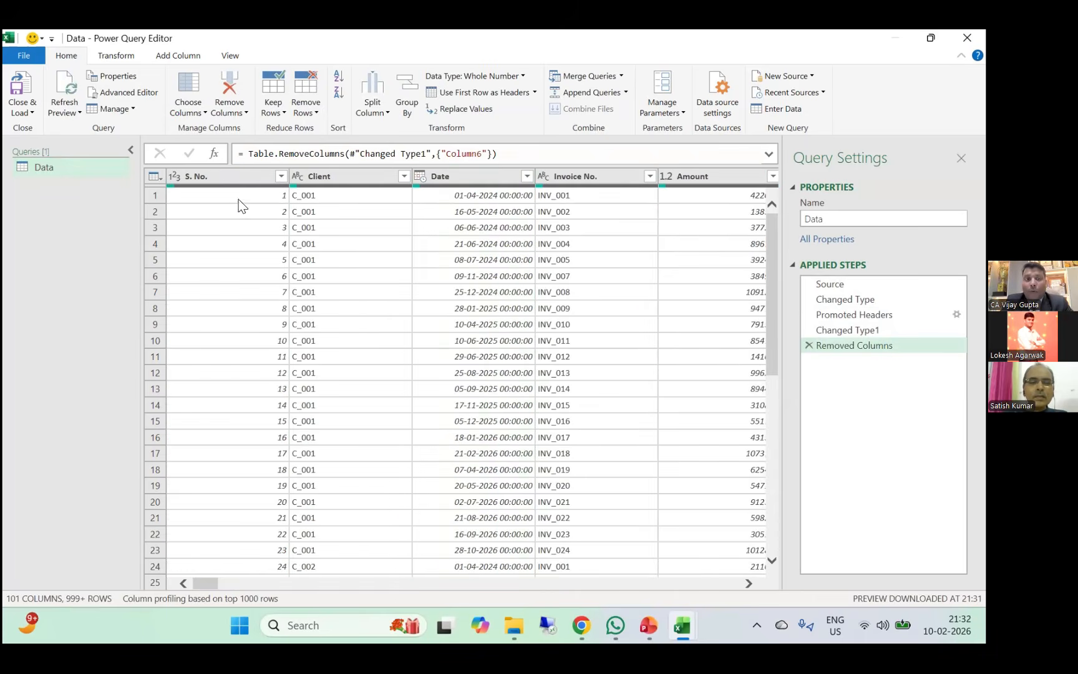
click(225, 181)
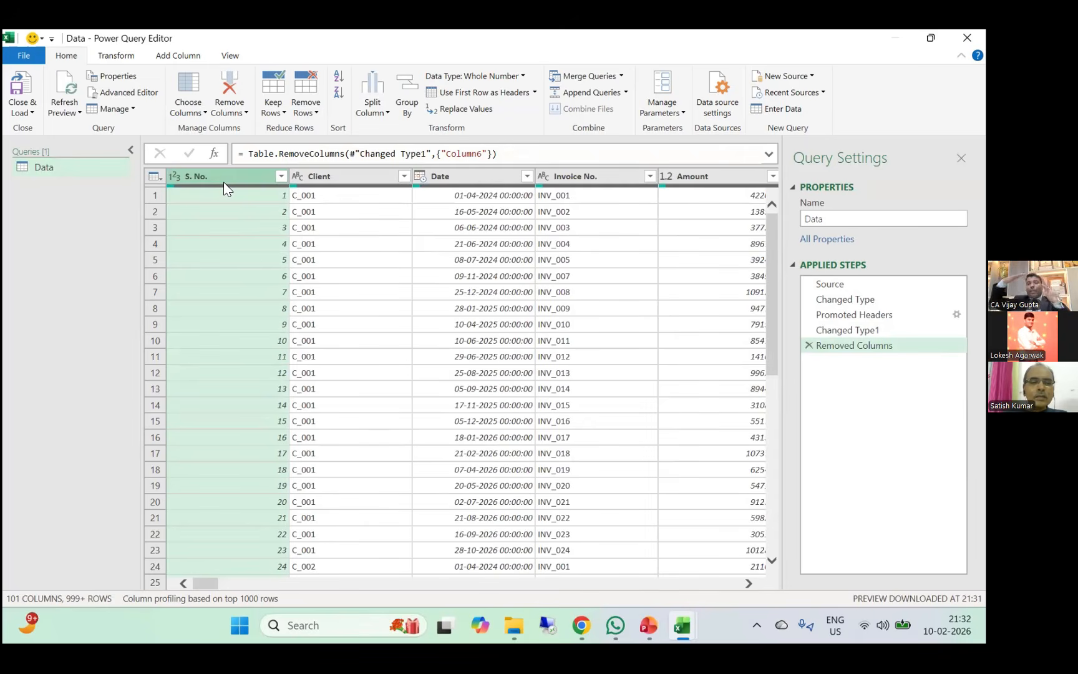
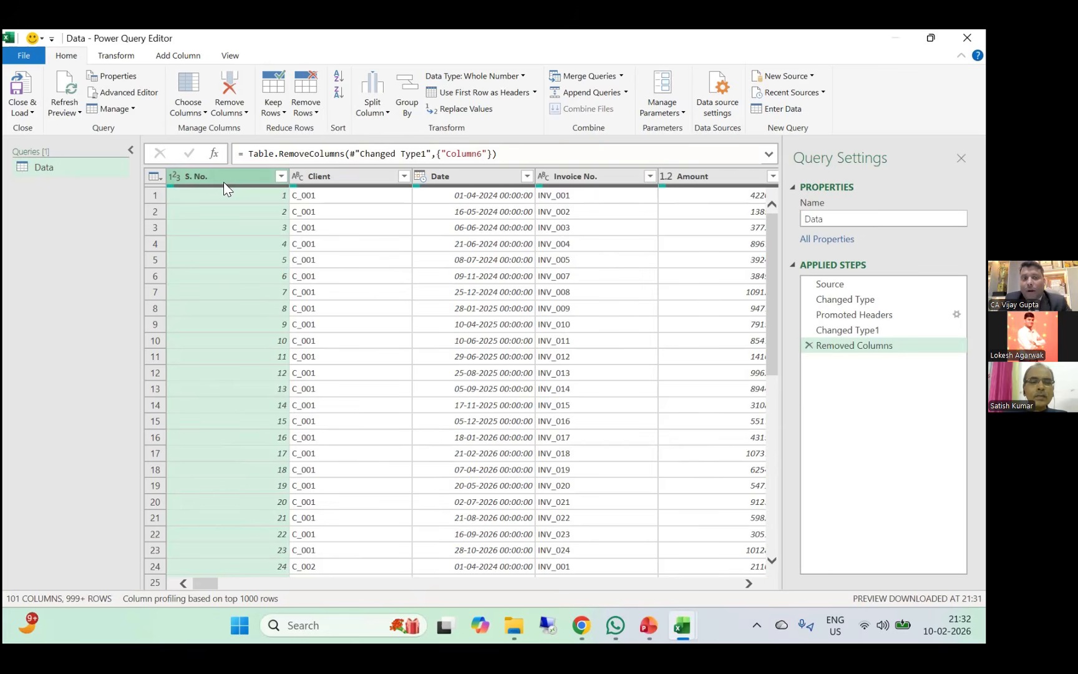
key(shift+Right)
key(shift+Right)
key(shift+Right)
key(shift+Right)
key(shift+Right)
key(shift+Left)
key(shift+Left)
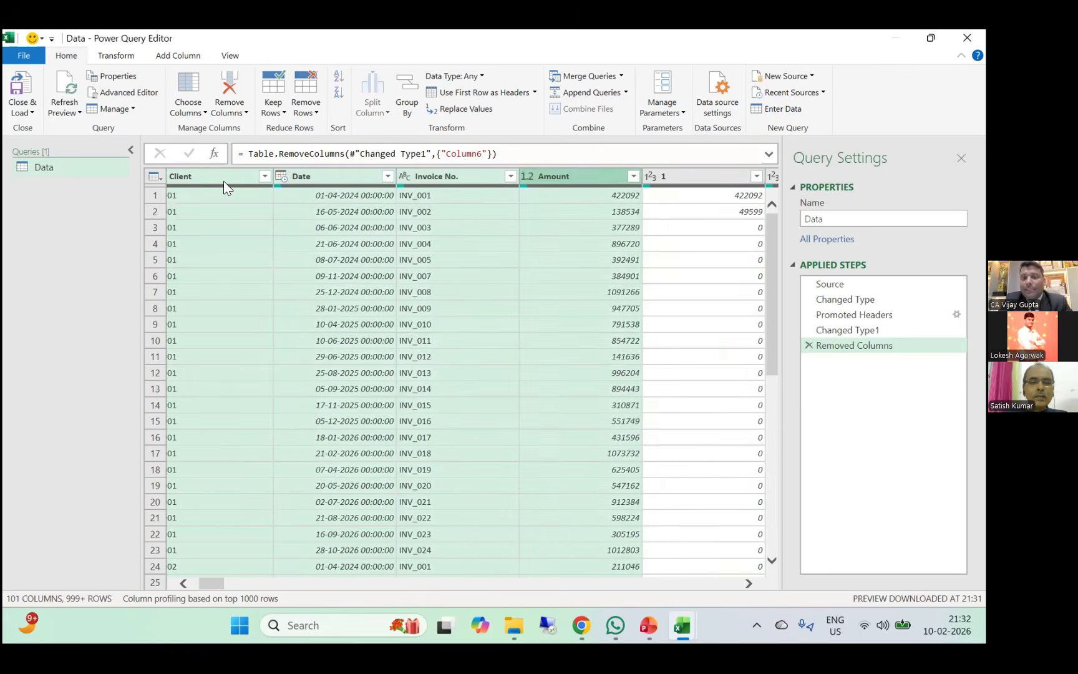
key(shift+Right)
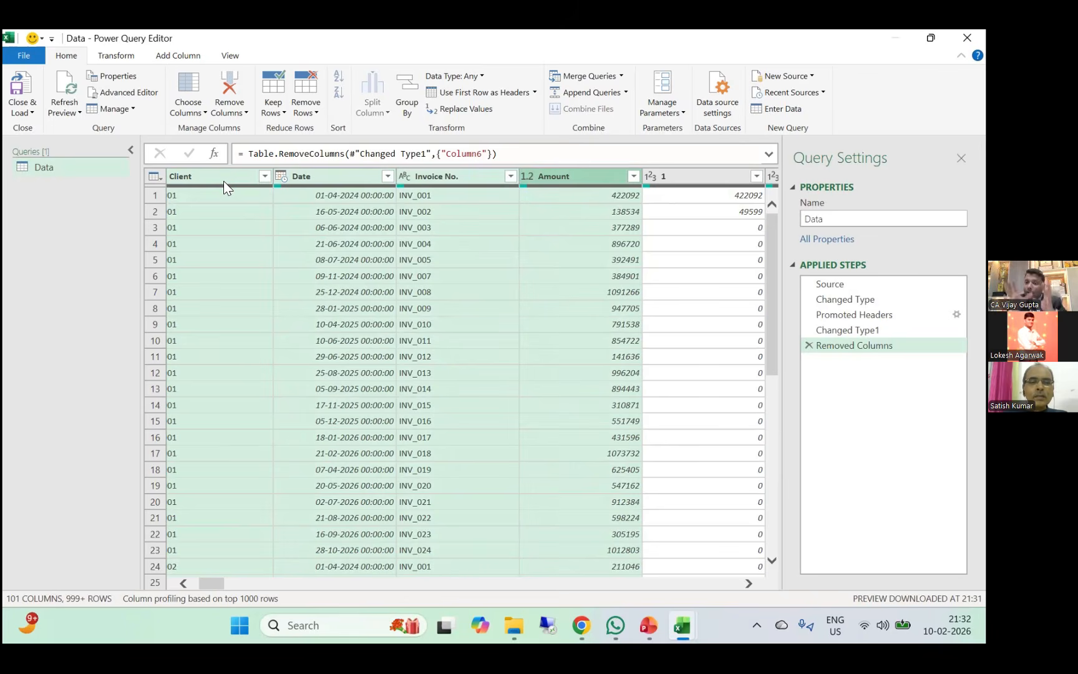
right_click(546, 175)
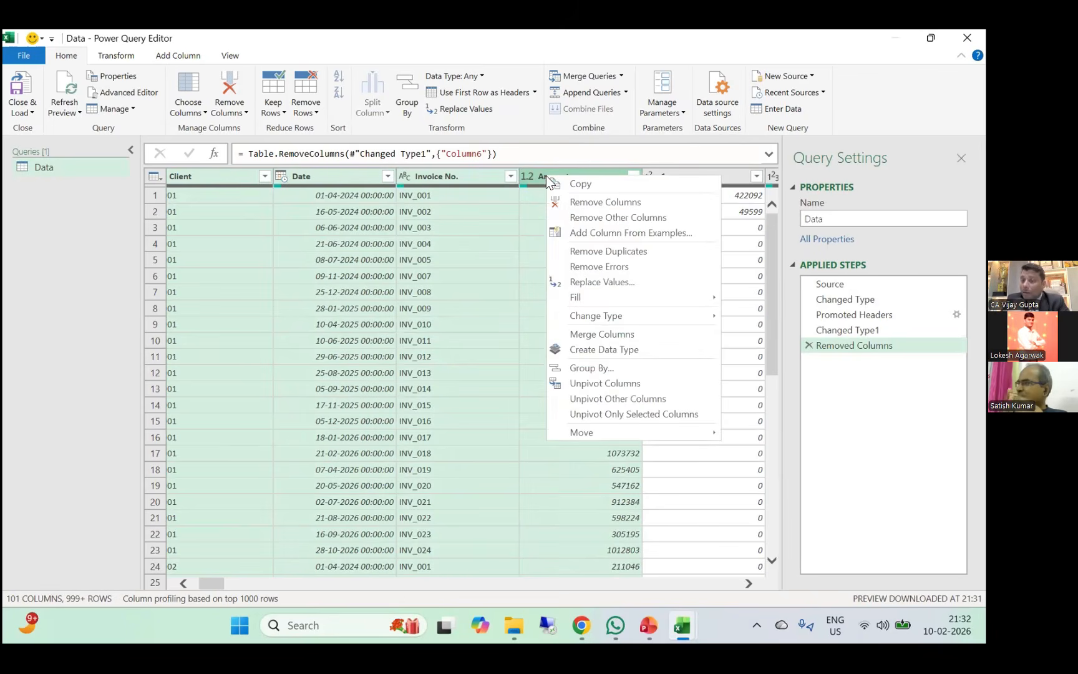
click(599, 398)
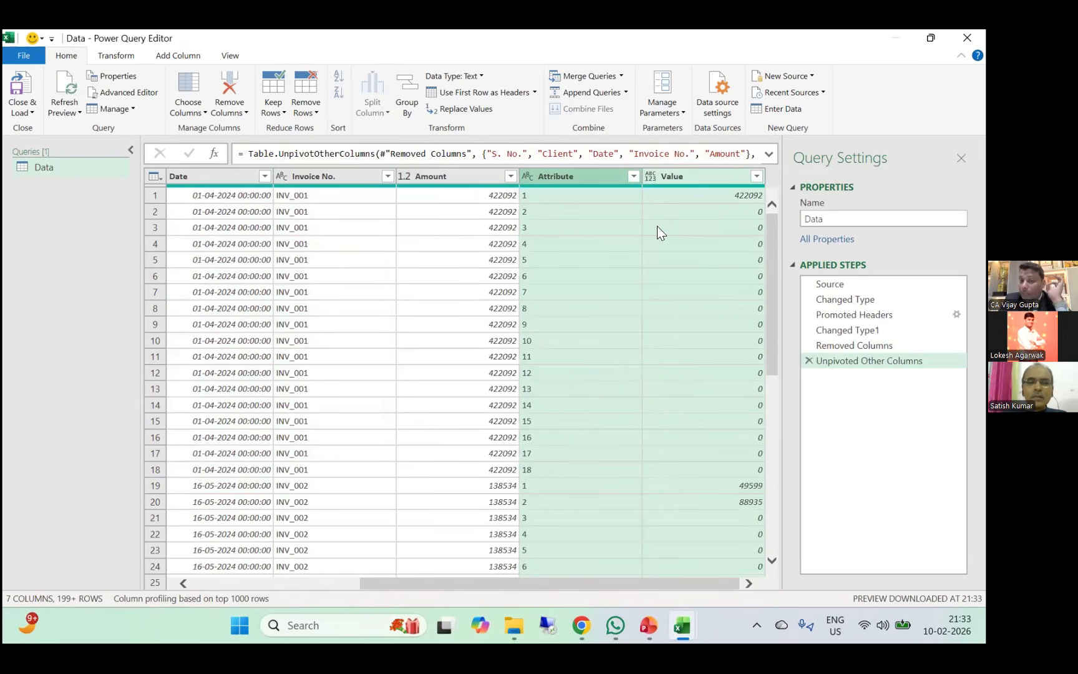
Filter the unpivoted Value column to exclude rows with the value 0.
click(756, 176)
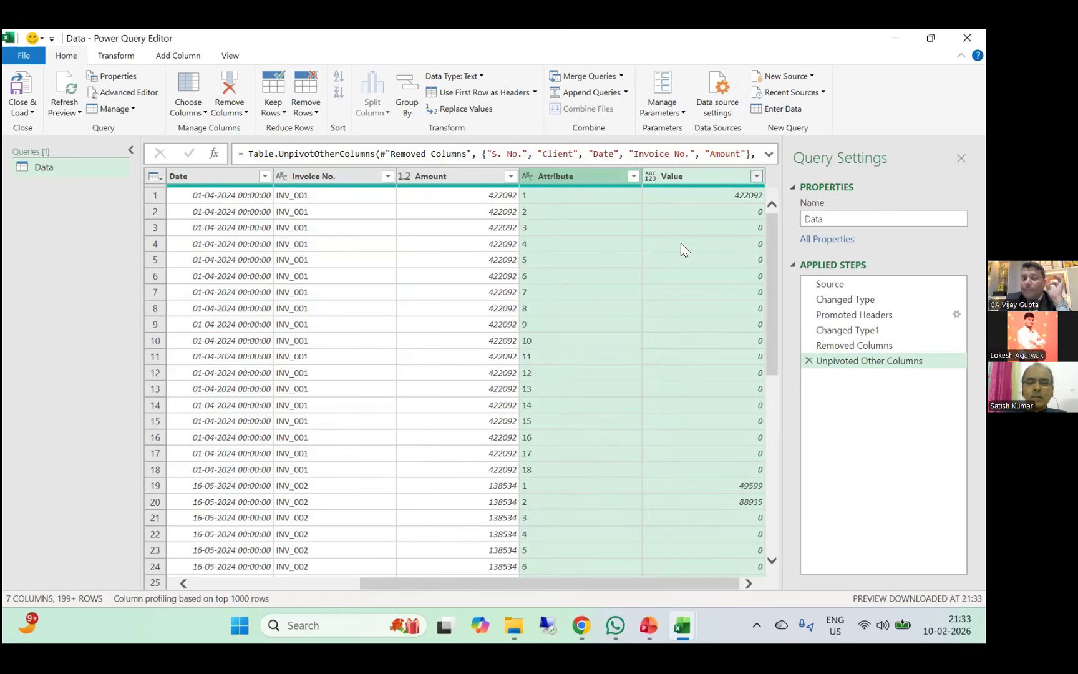
click(550, 357)
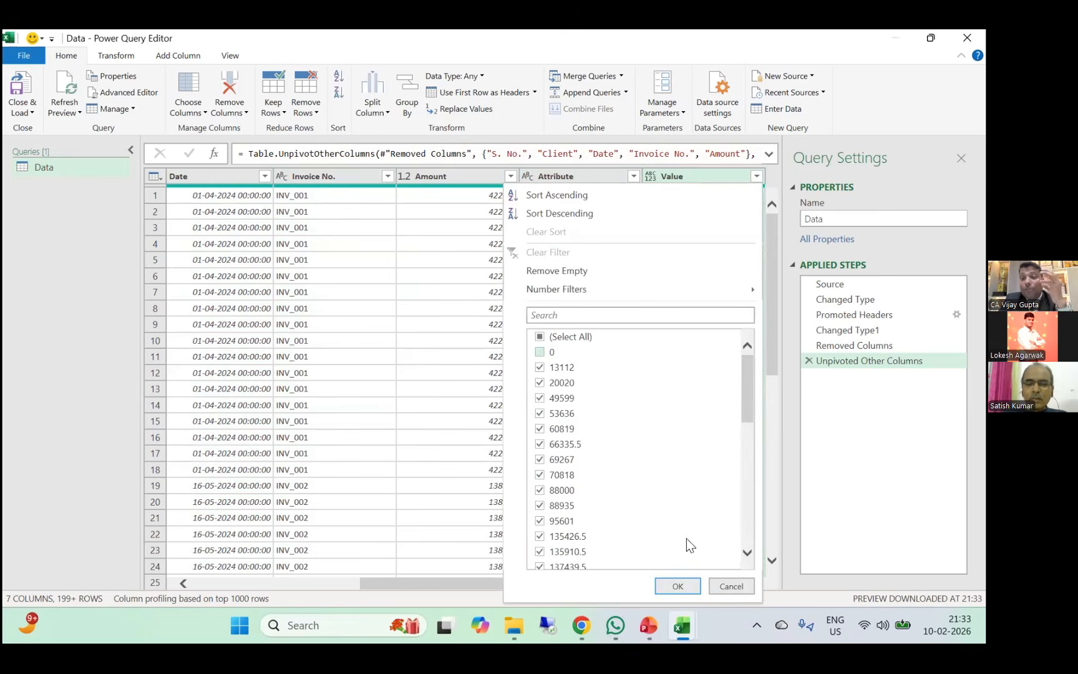
click(693, 586)
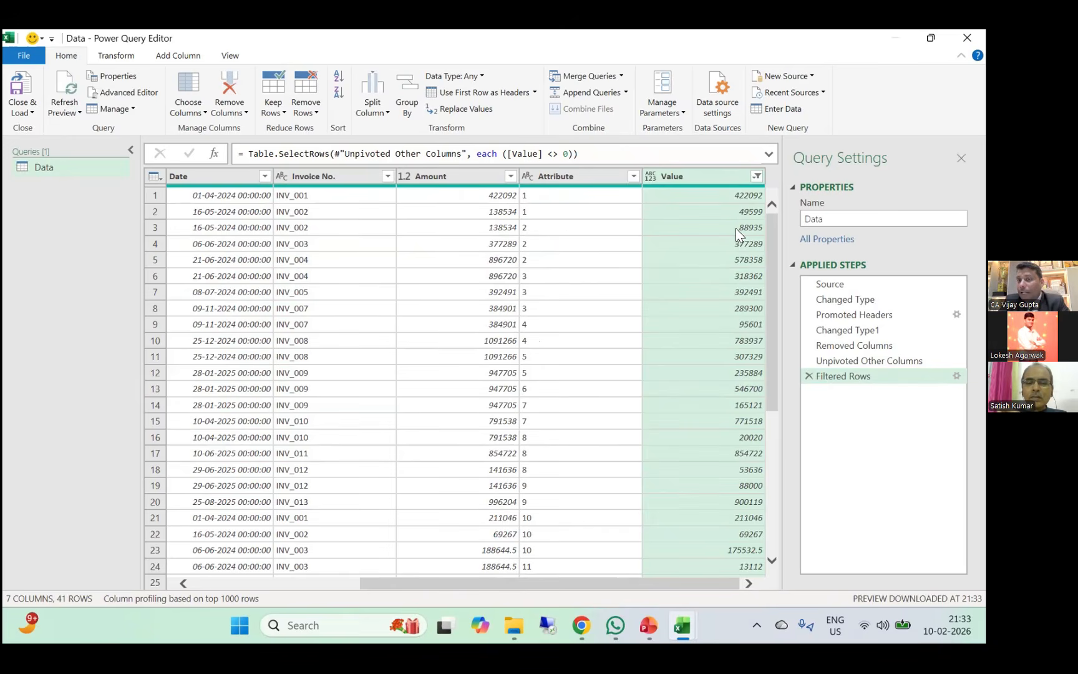
scroll(432, 303, left, 3)
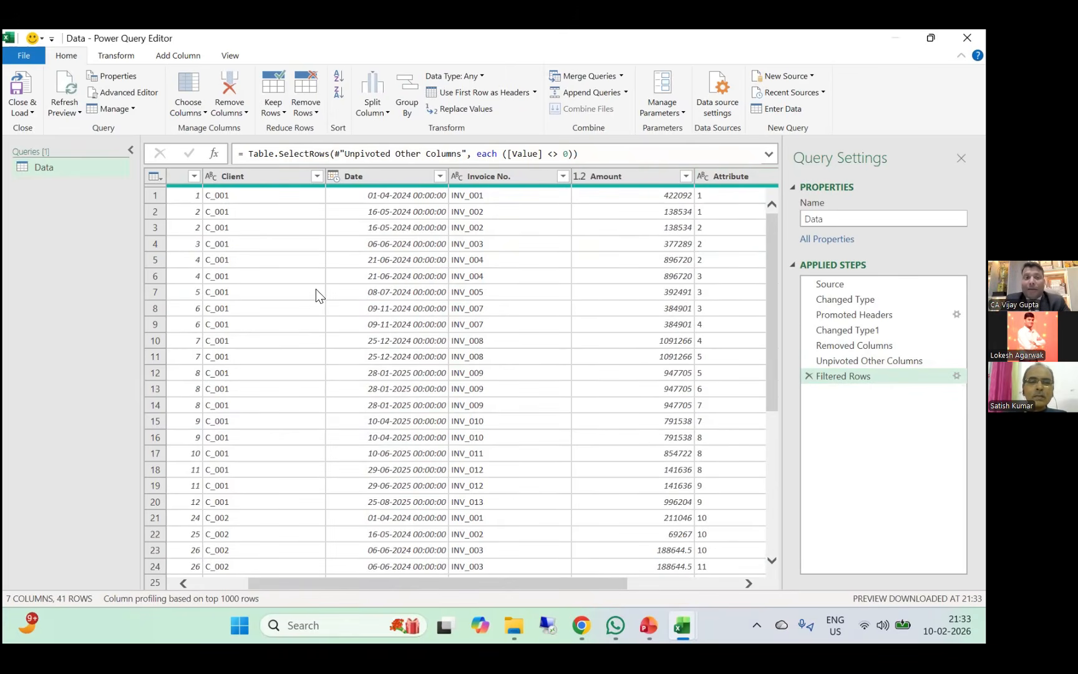
scroll(316, 288, right, 3)
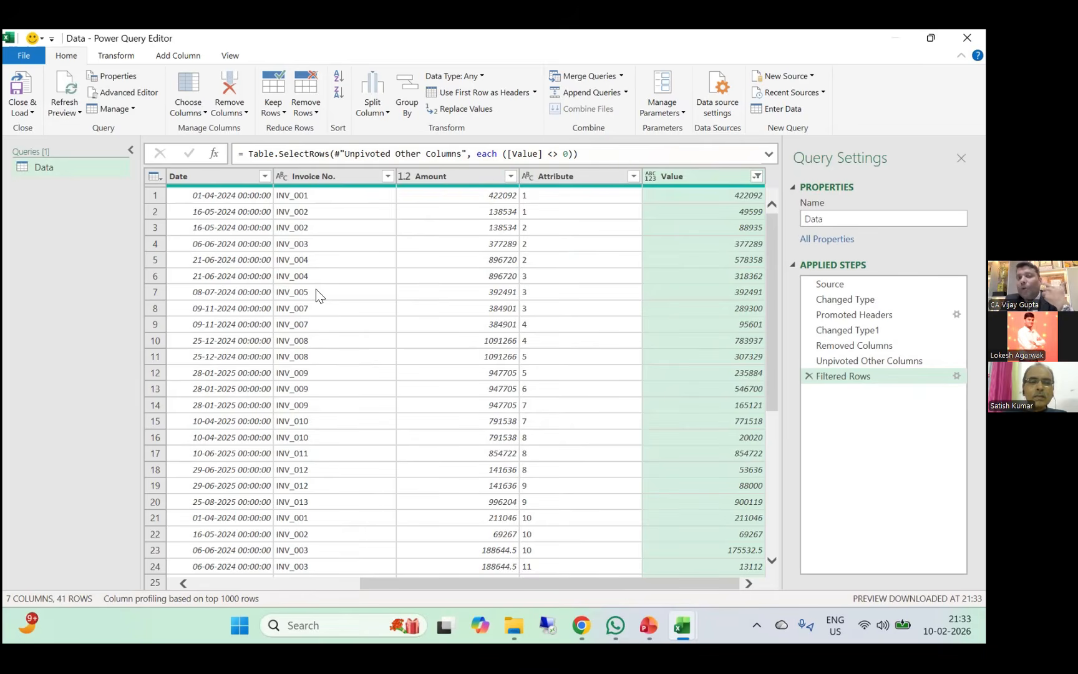
Add a merged column named UID that combines Client and Attribute with a custom underscore separator.
scroll(315, 289, left, 3)
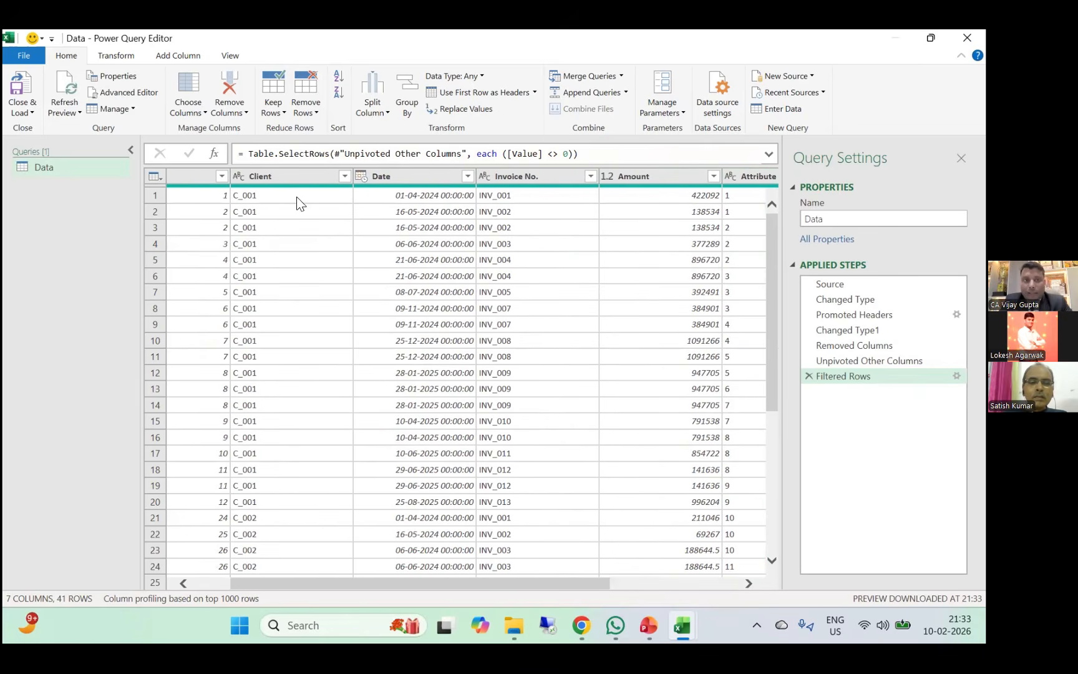
scroll(297, 197, right, 2)
click(234, 183)
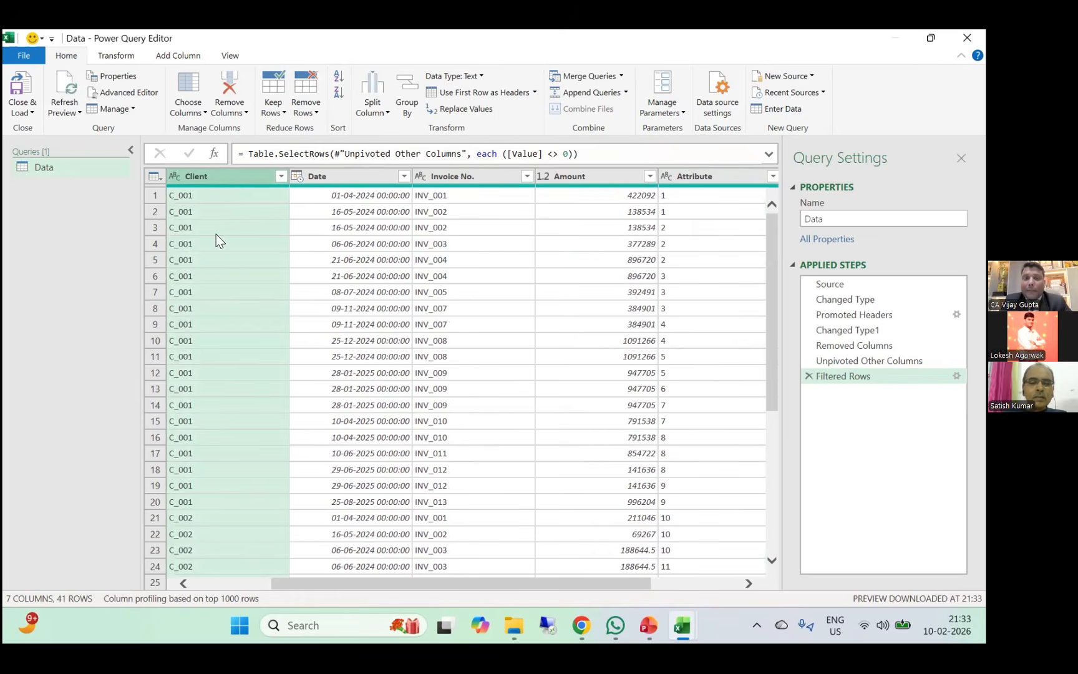
scroll(216, 234, right, 3)
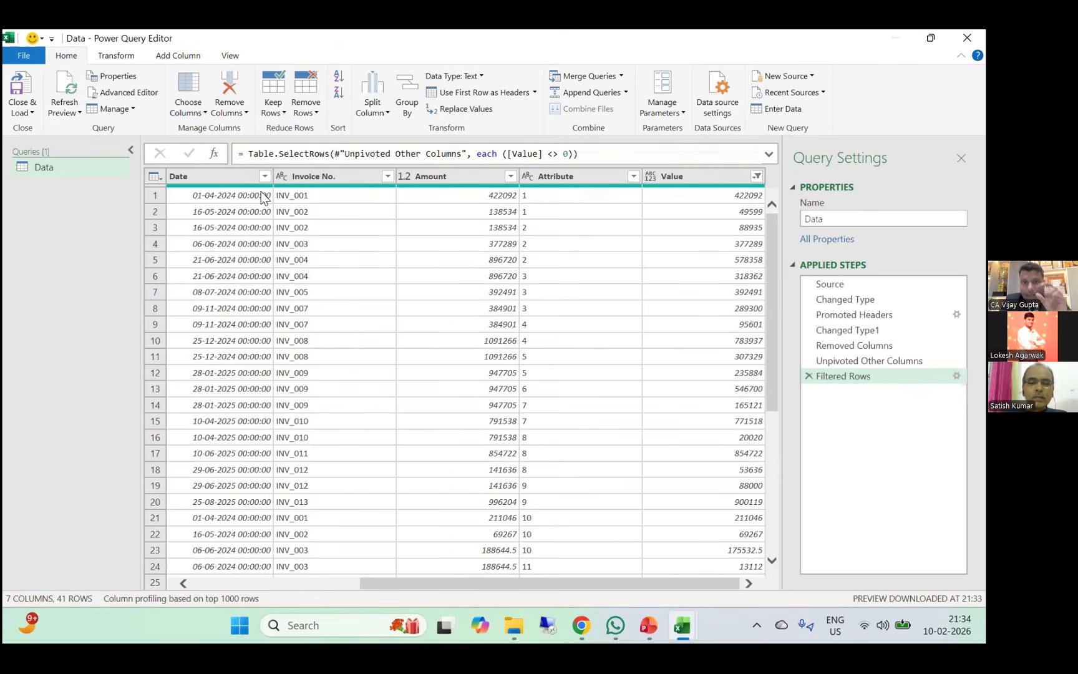
click(584, 182)
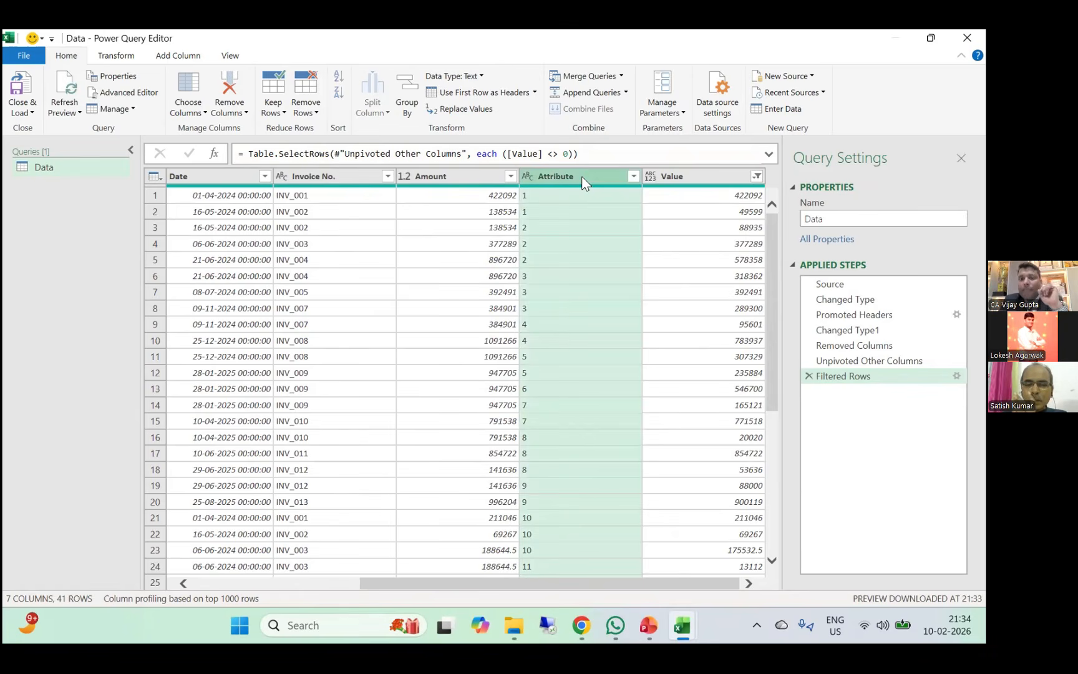
click(166, 59)
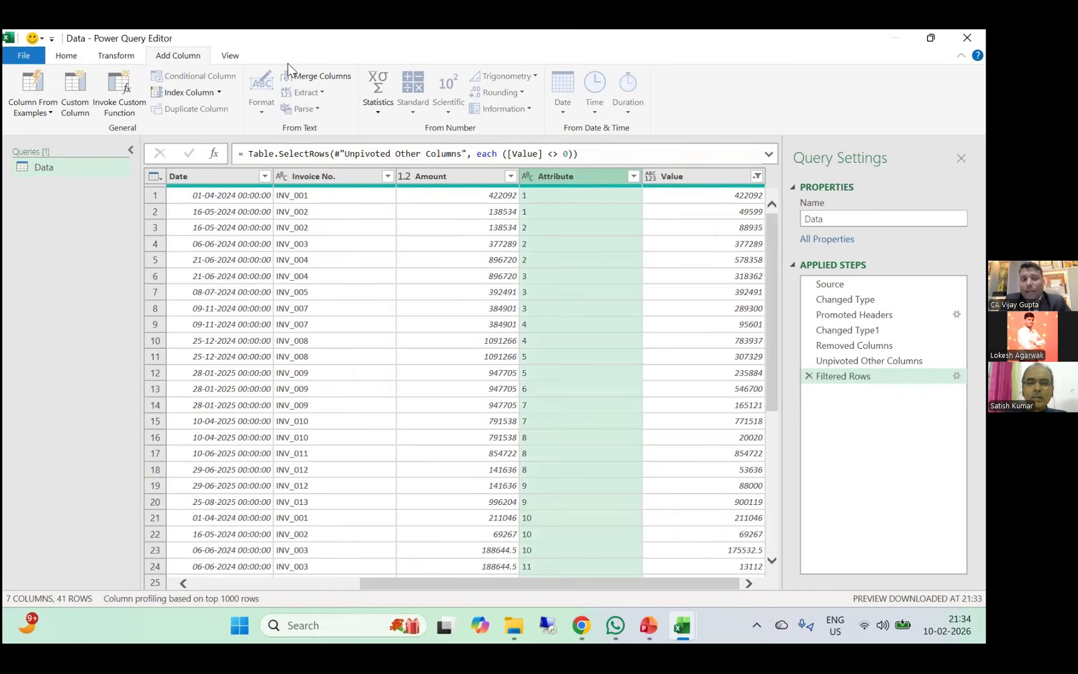
click(306, 78)
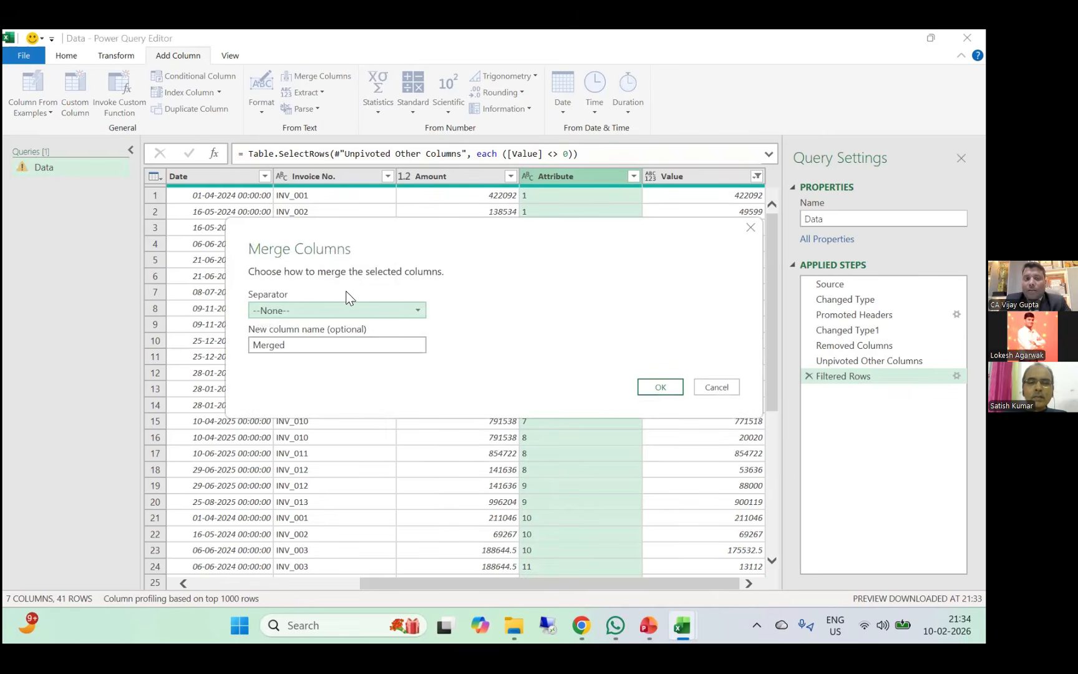
click(351, 317)
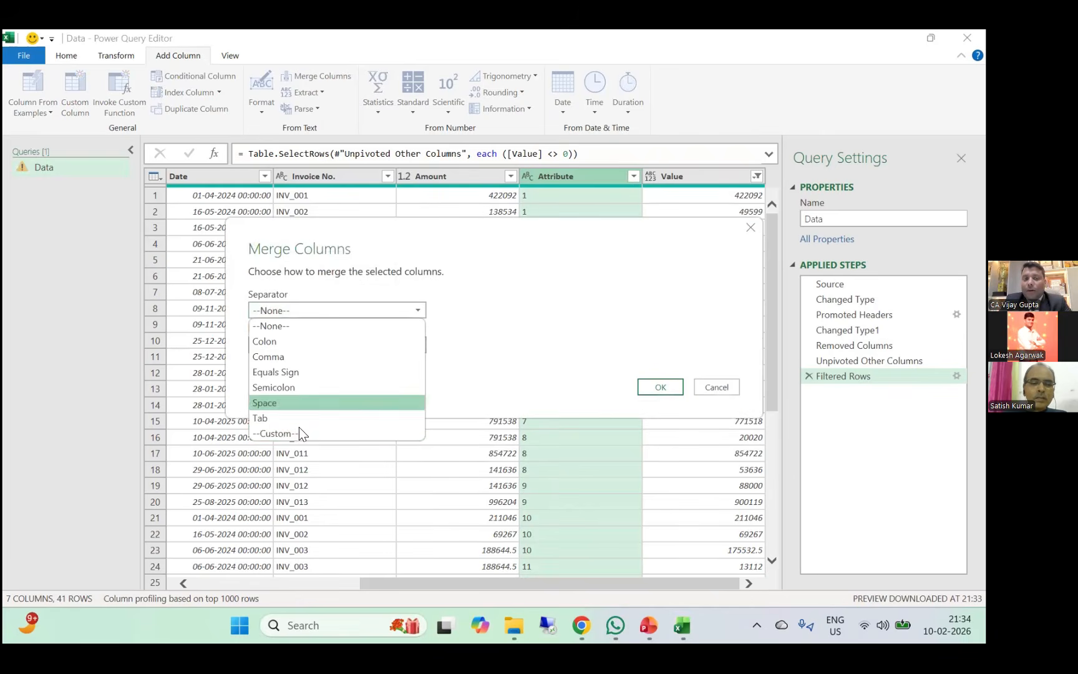
click(298, 434)
click(314, 332)
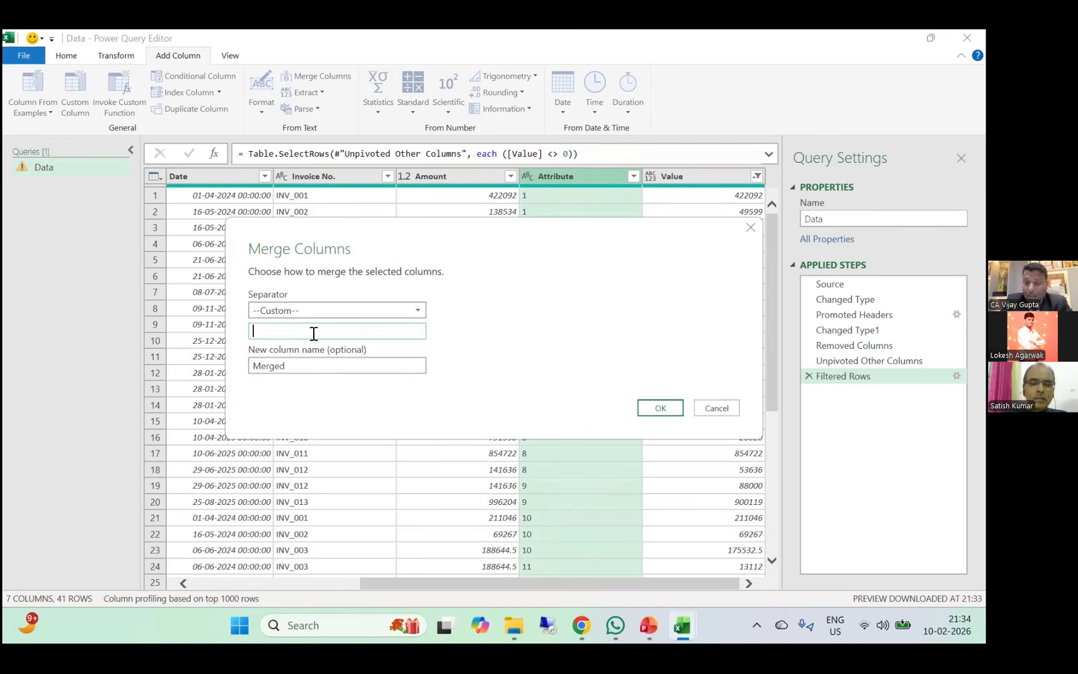
text(_)
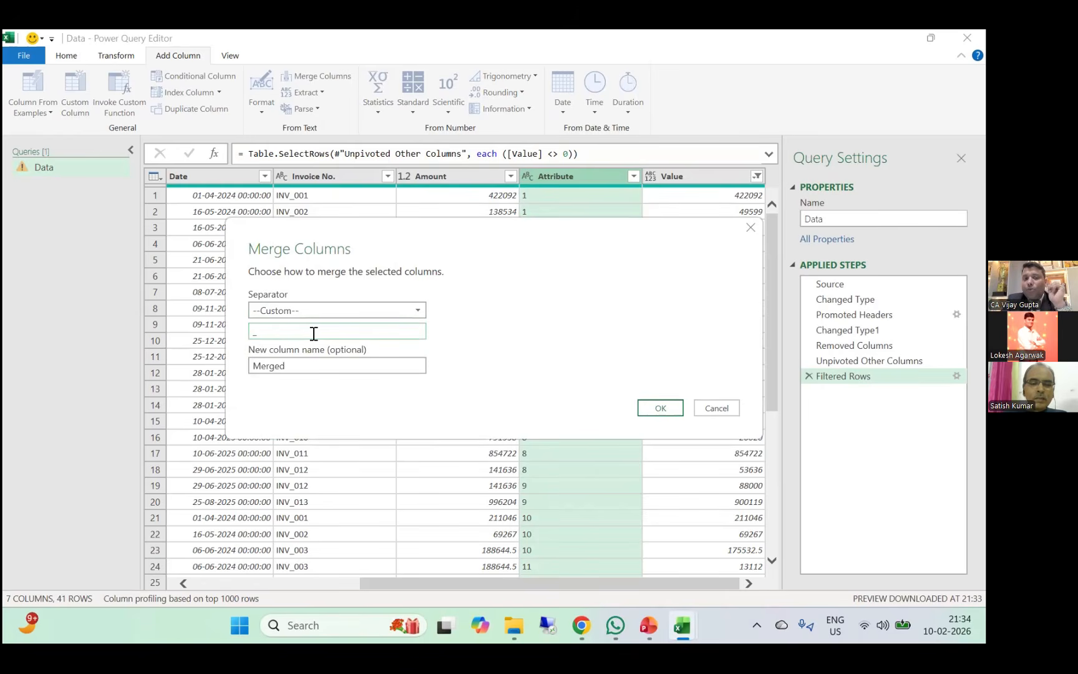
click(298, 365)
double_click(298, 364)
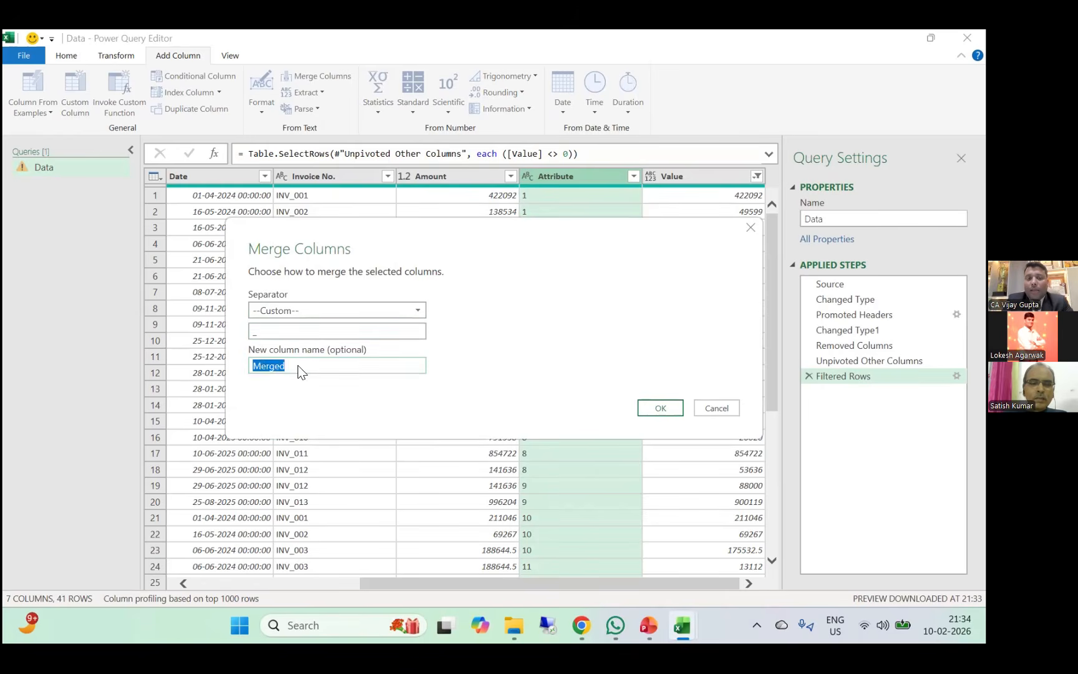
text(UID)
click(660, 407)
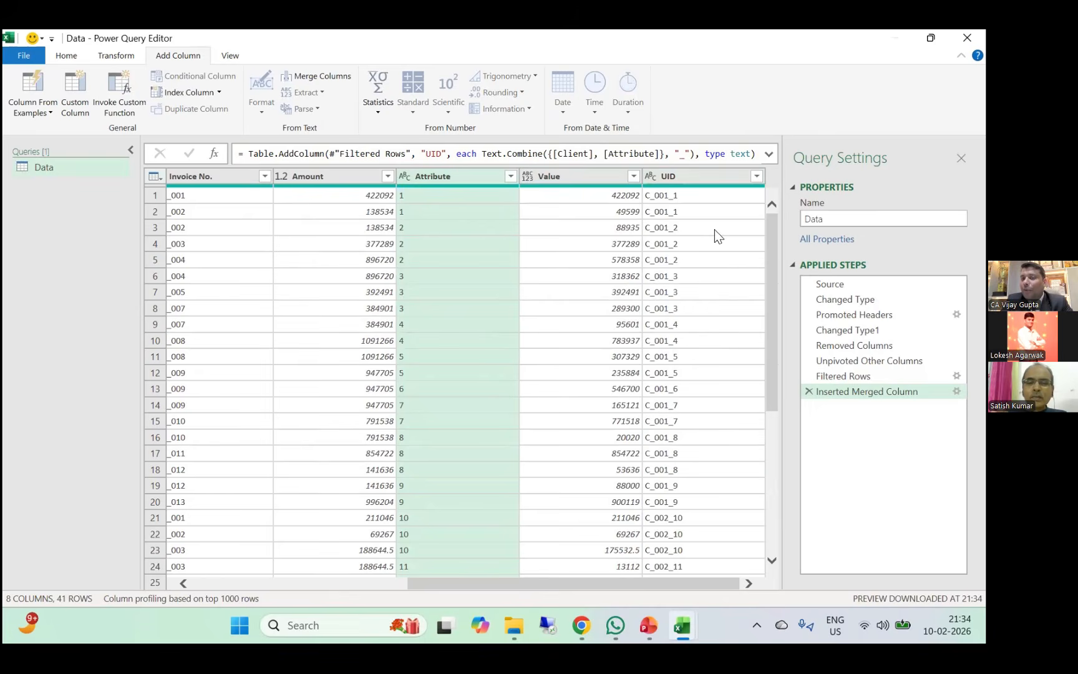
Change the data type of the Date column from Date/Time to Date.
scroll(624, 265, left, 6)
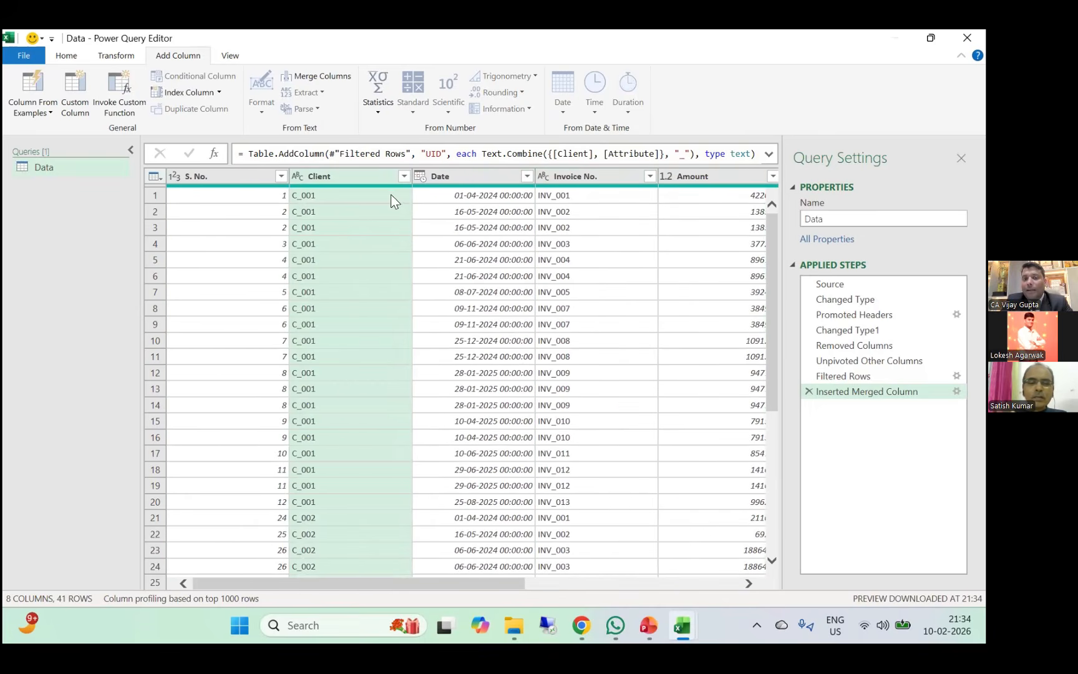
scroll(391, 200, right, 1)
click(387, 177)
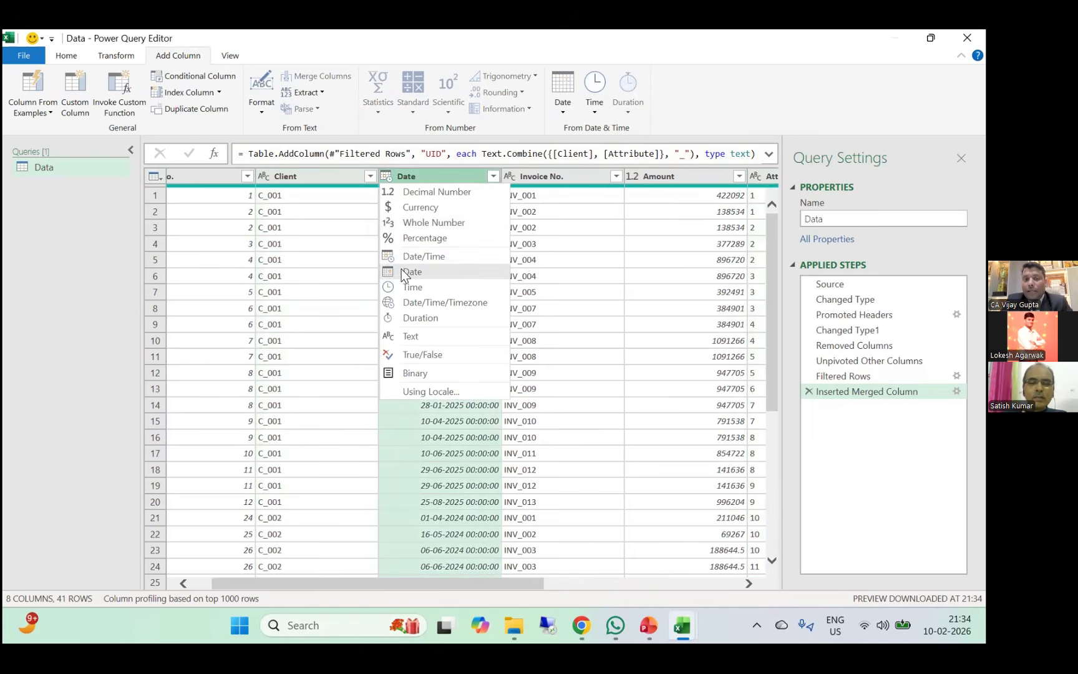
click(402, 271)
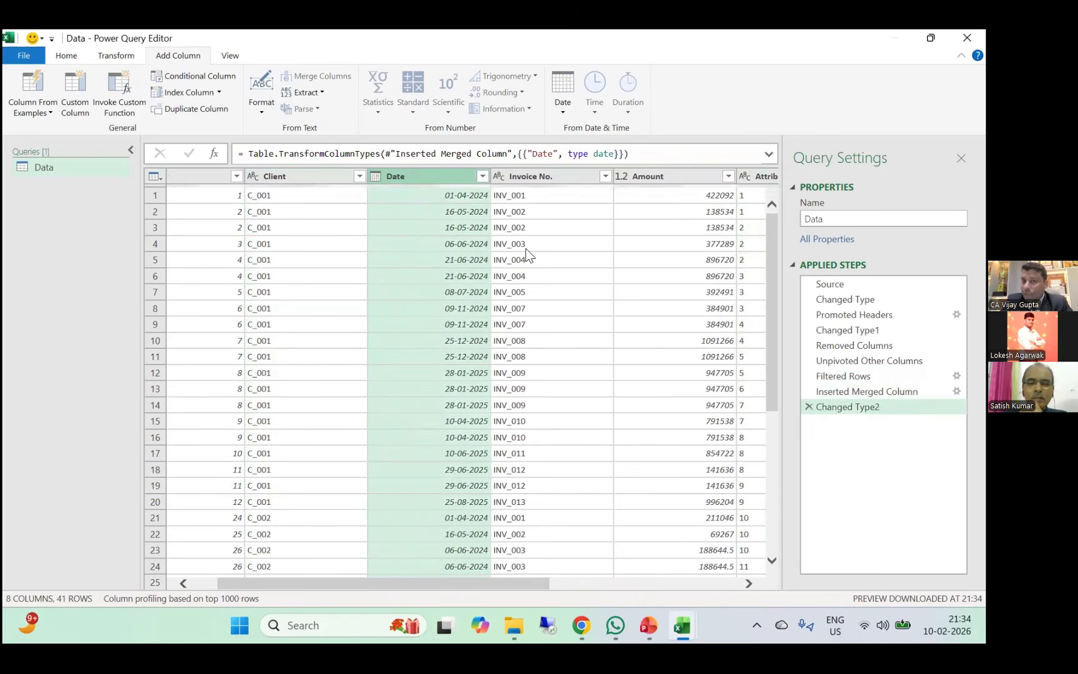
Remove the Attribute column and set the Value column's data type to Decimal Number.
scroll(524, 252, right, 1)
scroll(580, 200, right, 1)
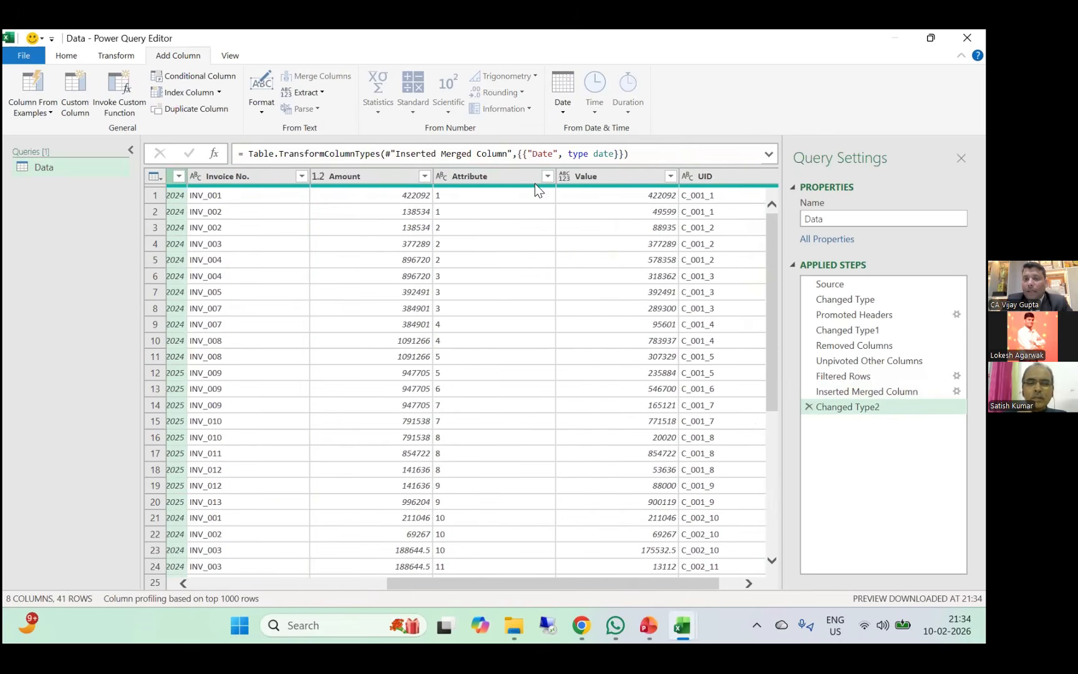
click(518, 171)
right_click(518, 171)
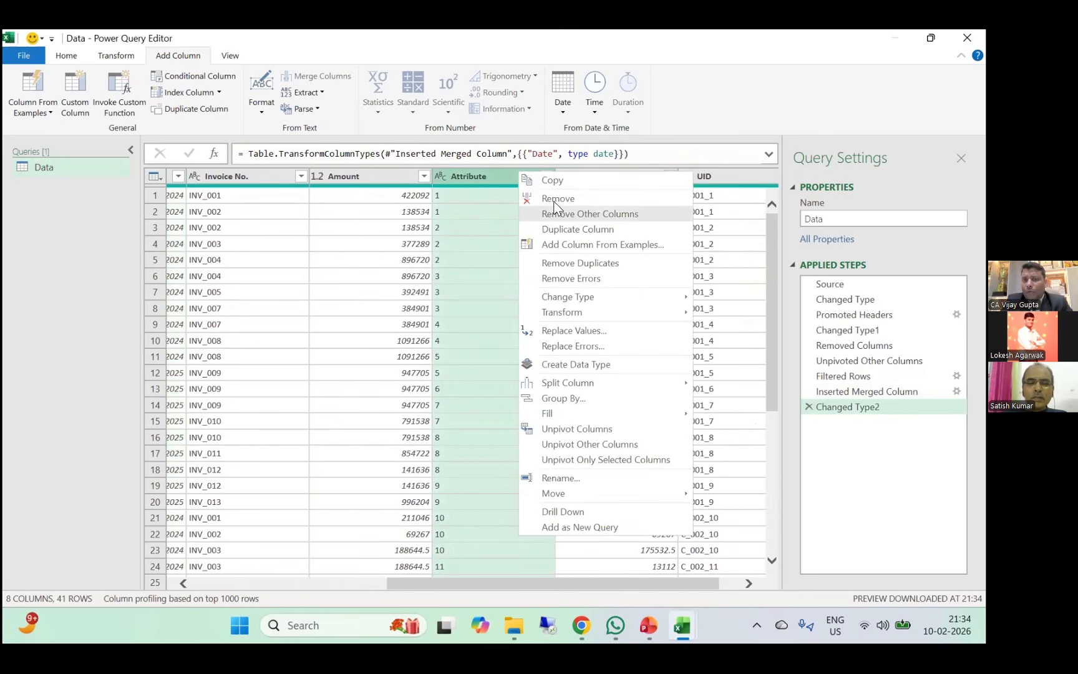
click(551, 198)
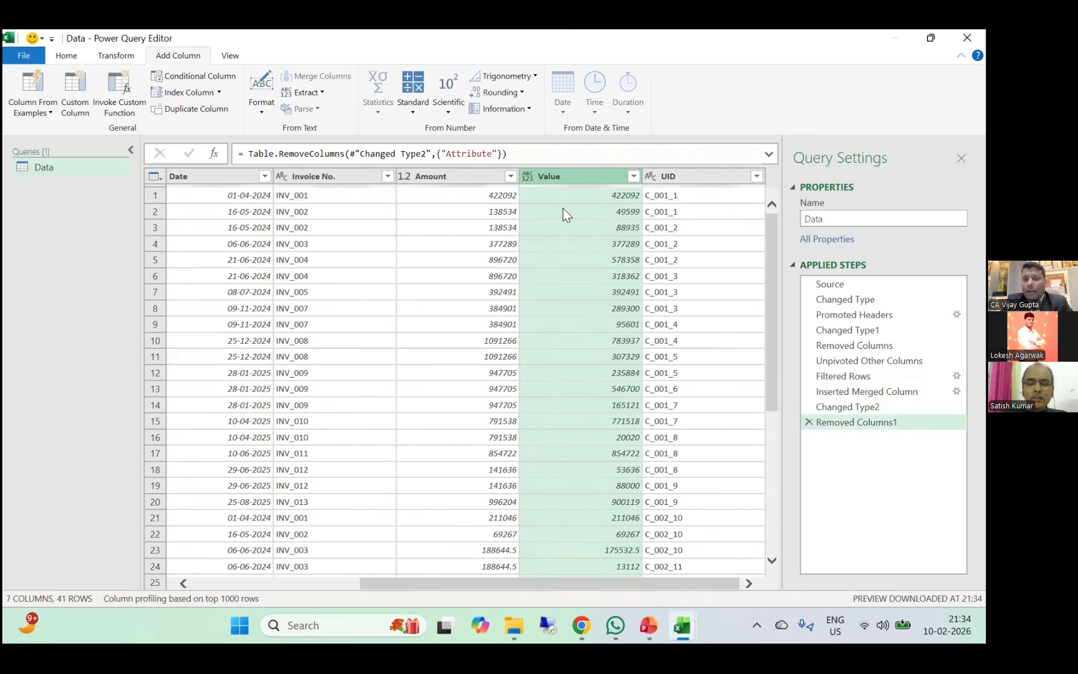
click(527, 176)
click(545, 192)
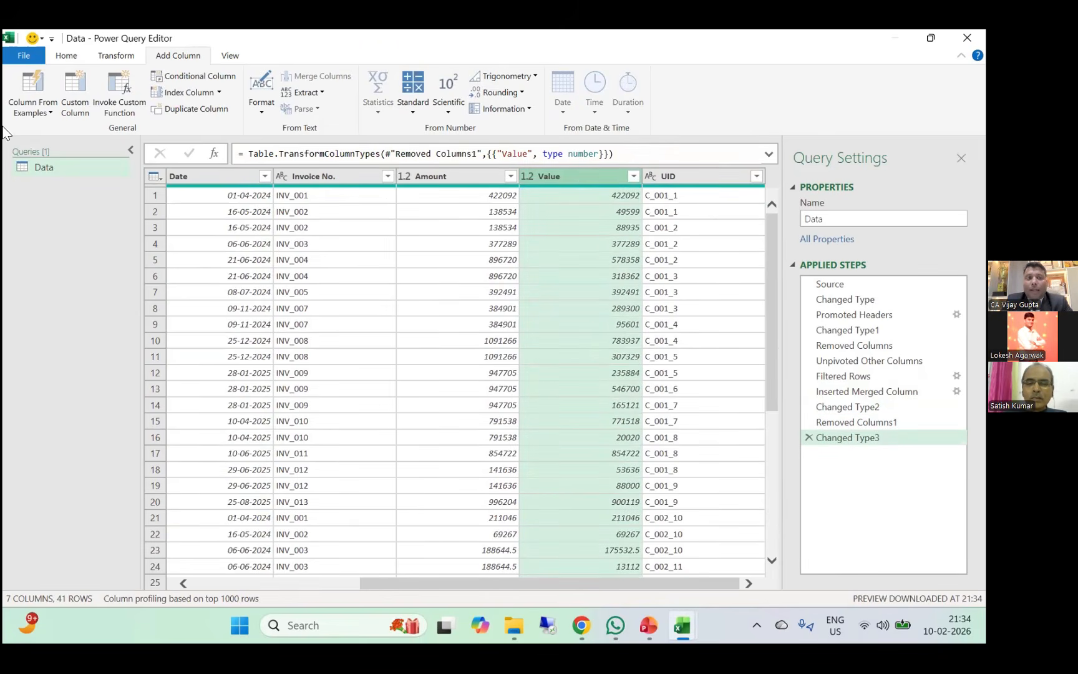
Close and load the Data query to the workbook, and go through the loaded table to the UID header in G1.
click(66, 56)
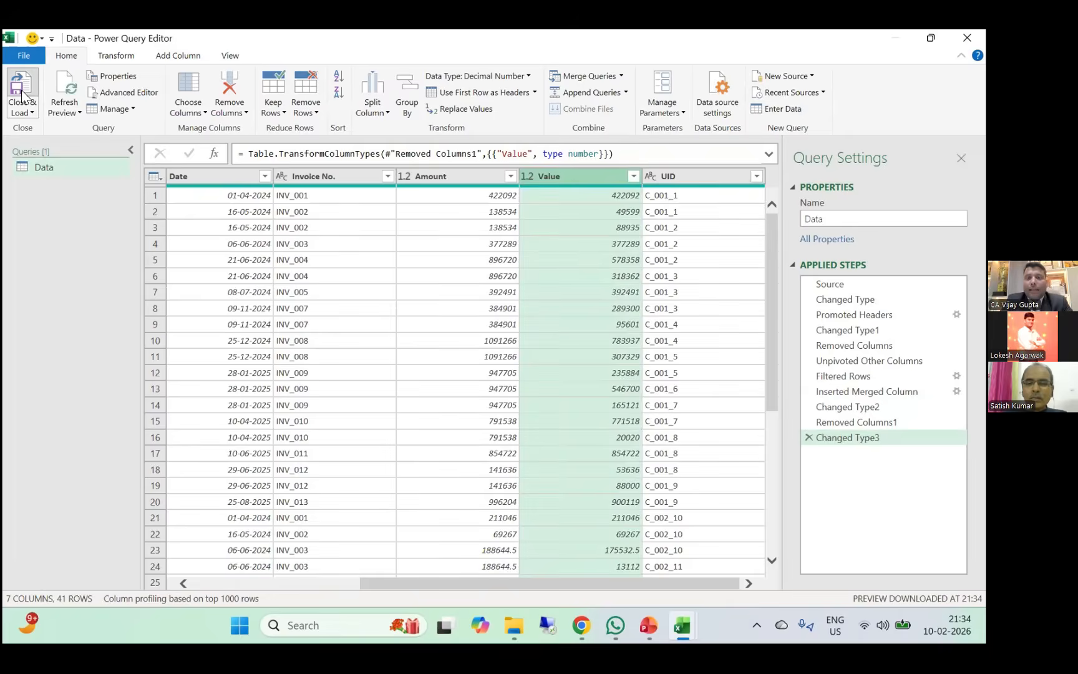
click(21, 91)
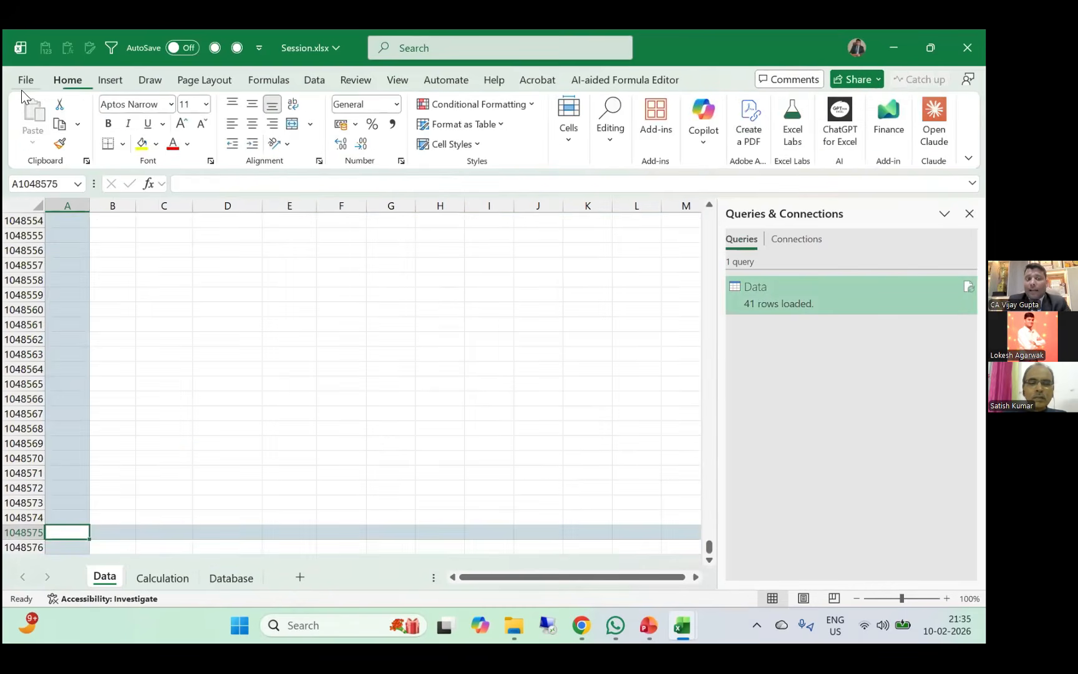
key(ctrl+Down)
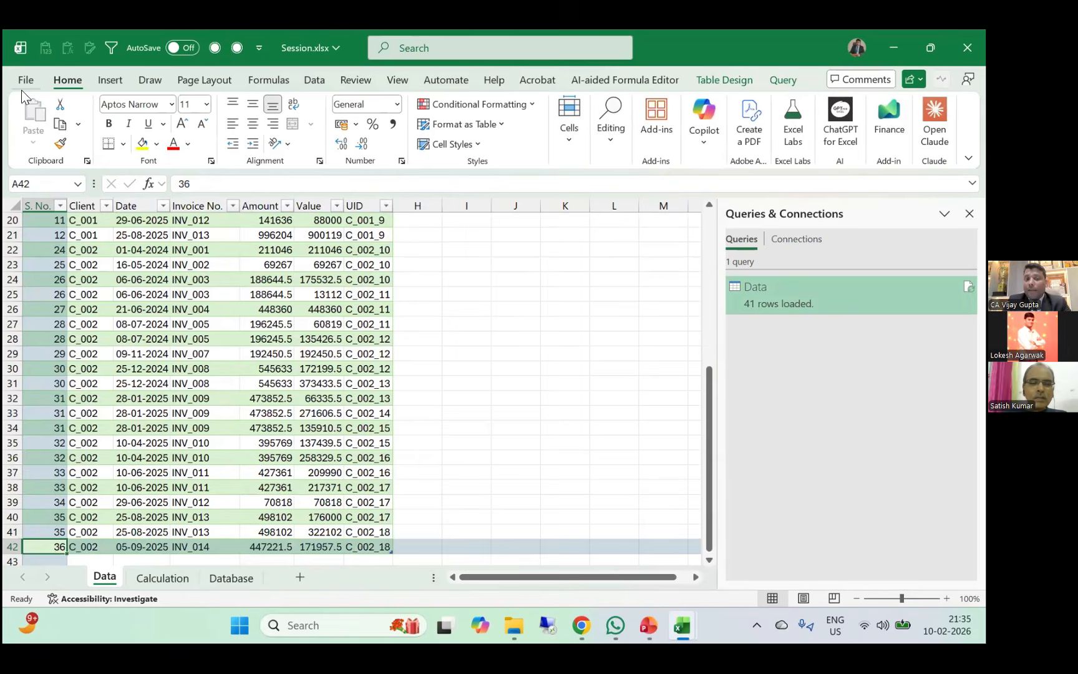
key(ctrl+Up)
key(Right)
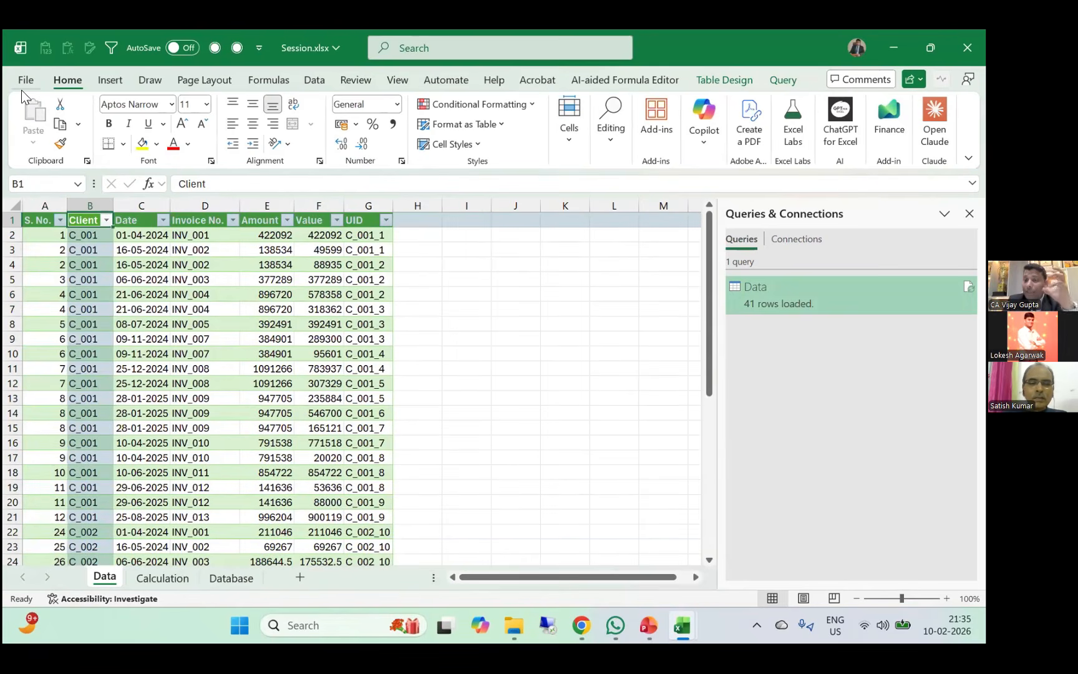
key(Right)
key(Right)
key(ctrl+Right)
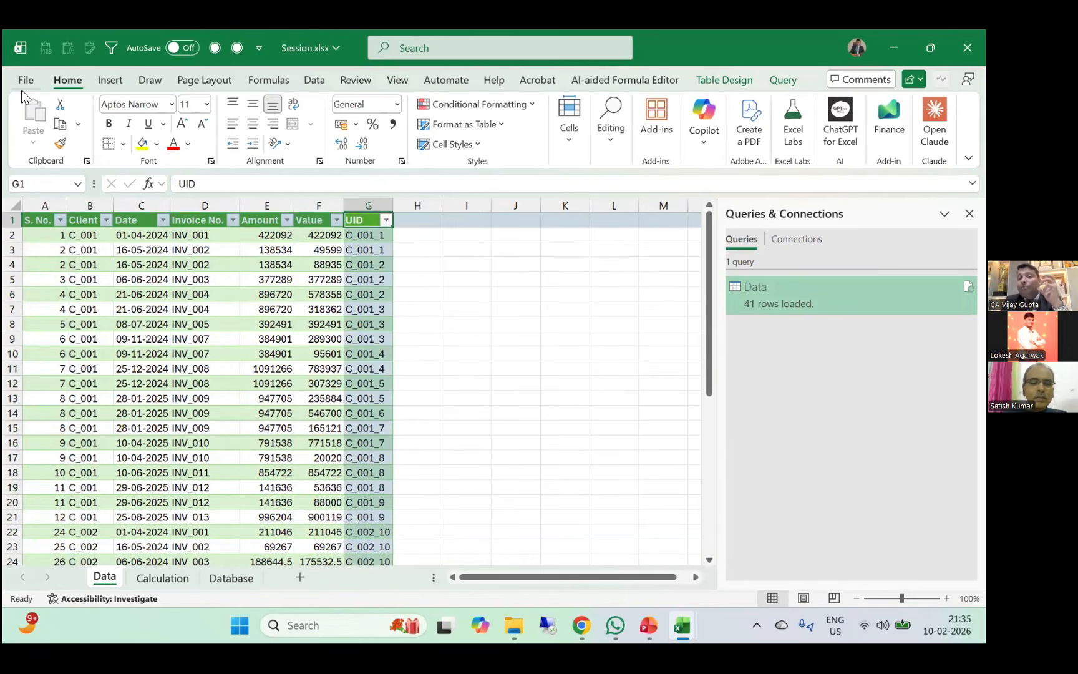
Turn off the gridlines on the Data sheet, with the empty header cell H1 beside UID selected.
key(Down)
key(Down)
key(Down)
key(Up)
key(Up)
key(Up)
key(Right)
key(ctrl+space)
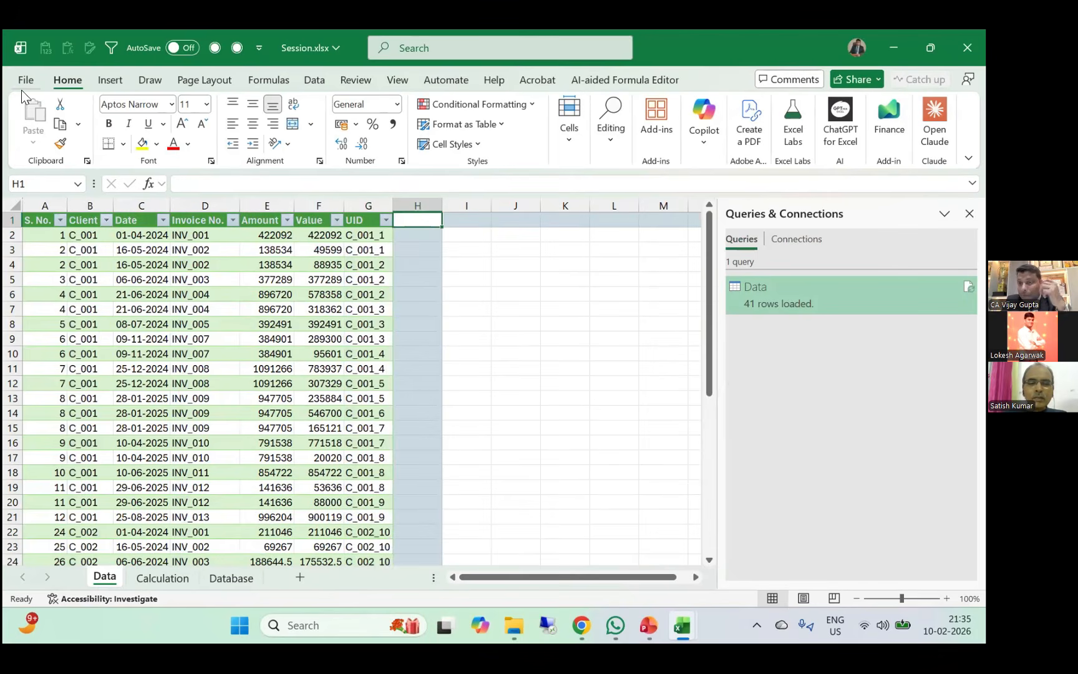
key(alt+w)
key(v)
key(g)
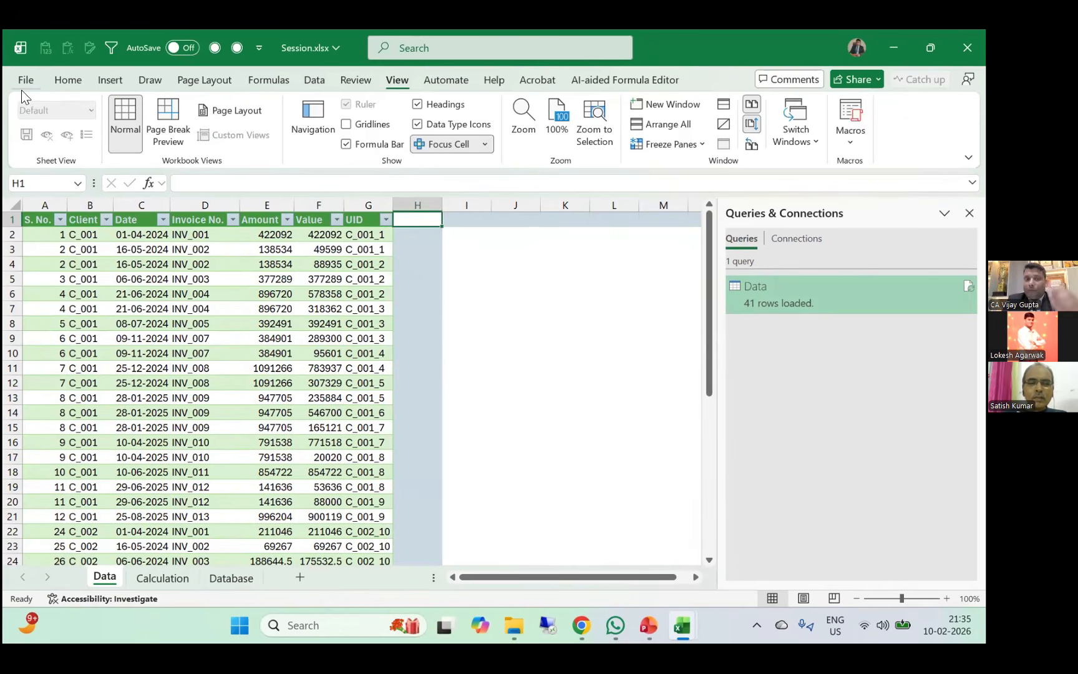
Add a Payment Date column to the Data table by entering its header in H1.
text(Paymetn)
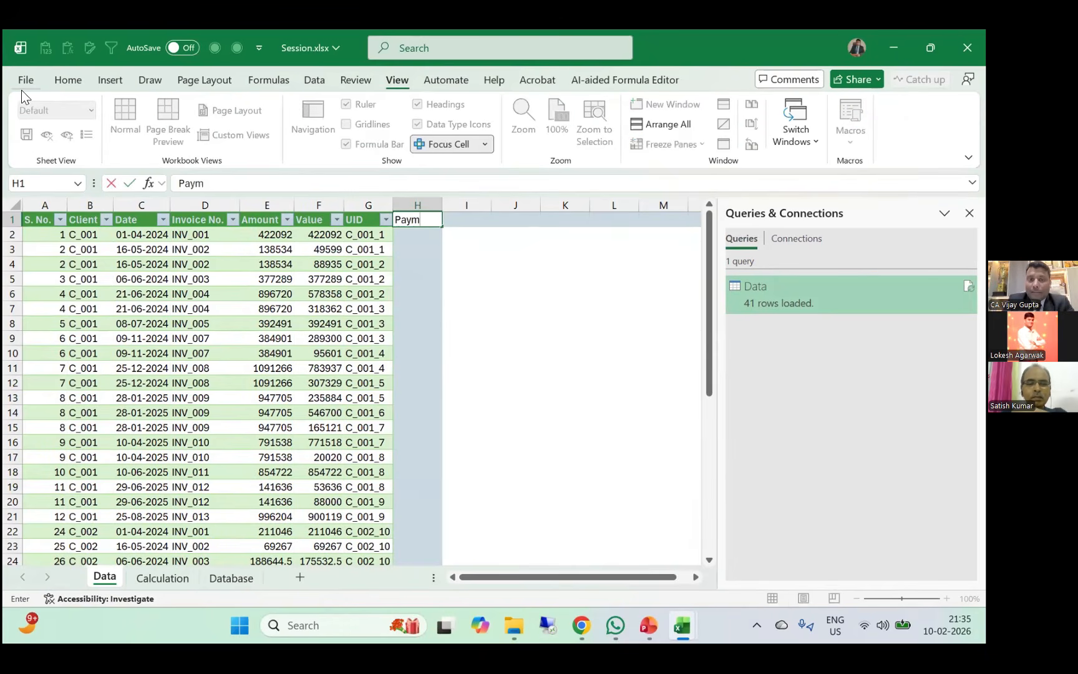
key(BackSpace)
key(BackSpace)
text(nt)
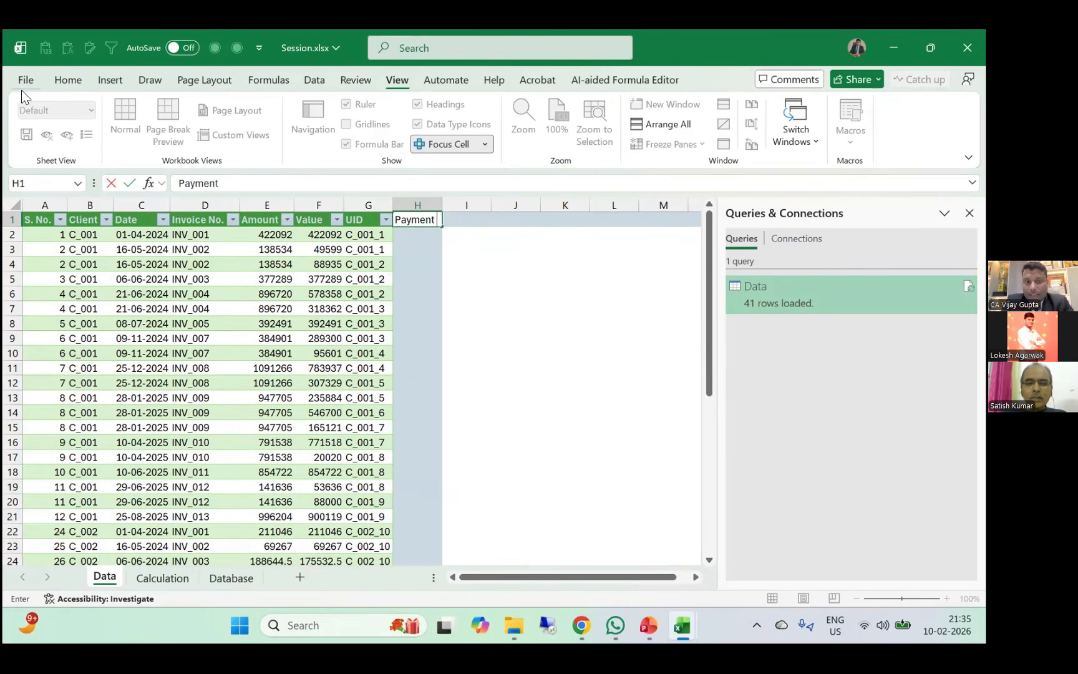
text( Date)
key(ctrl+Return)
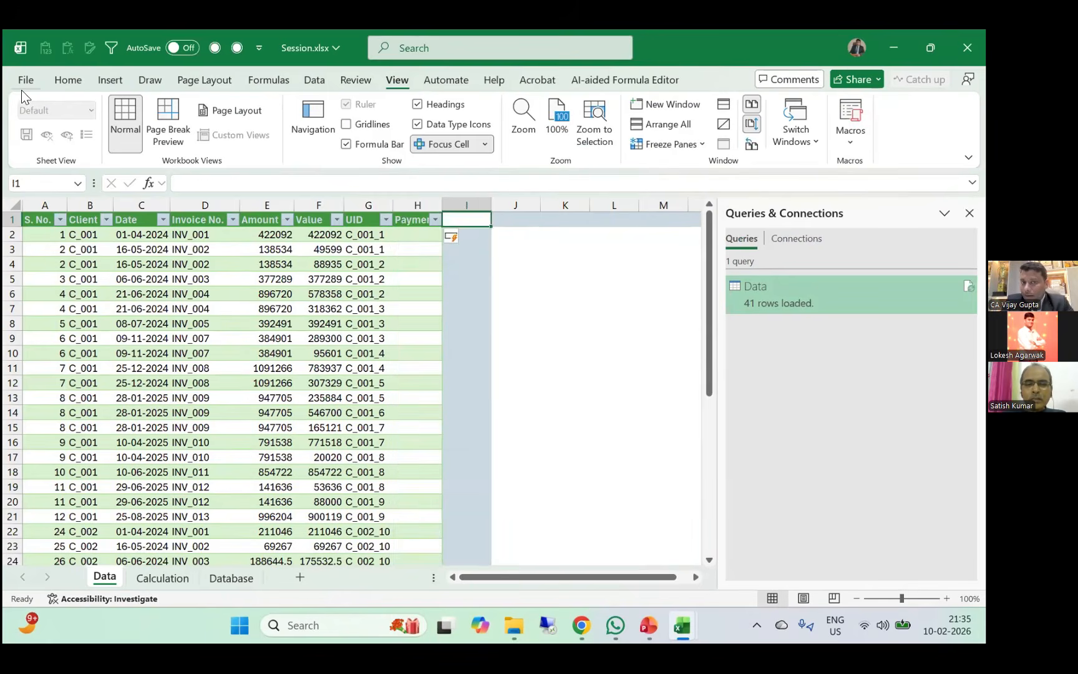
key(Down)
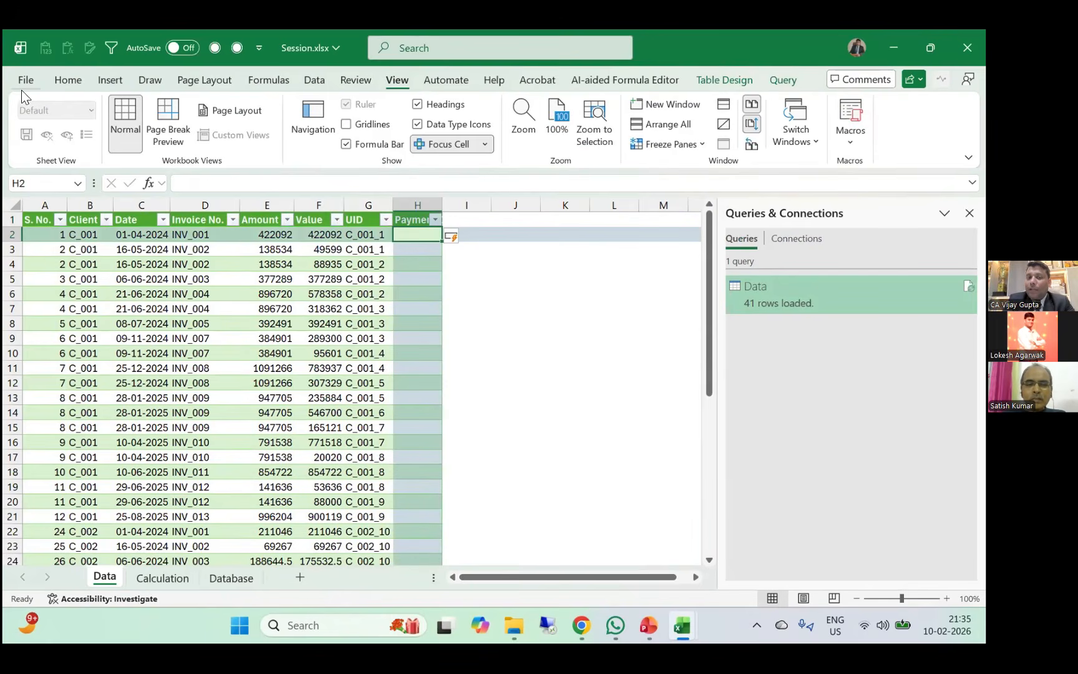
Fill Payment Date with an XLOOKUP that finds each row's UID in Calculation column E and returns the date from column C.
text(=XLOOKUP()
key(Left)
text(#)
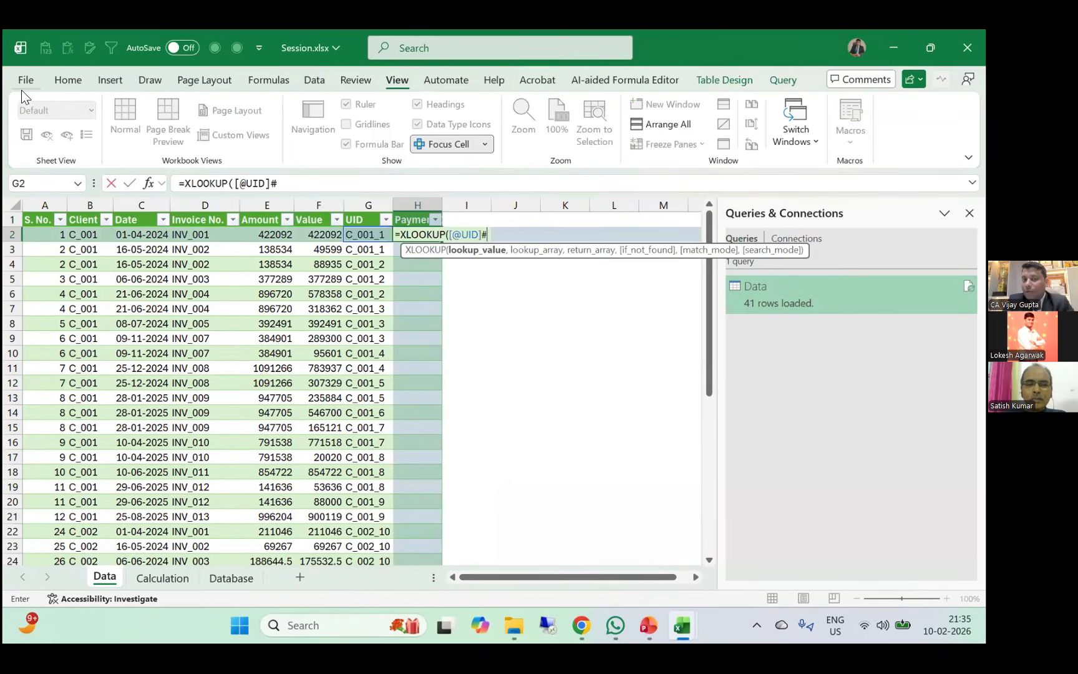
key(BackSpace)
text(,)
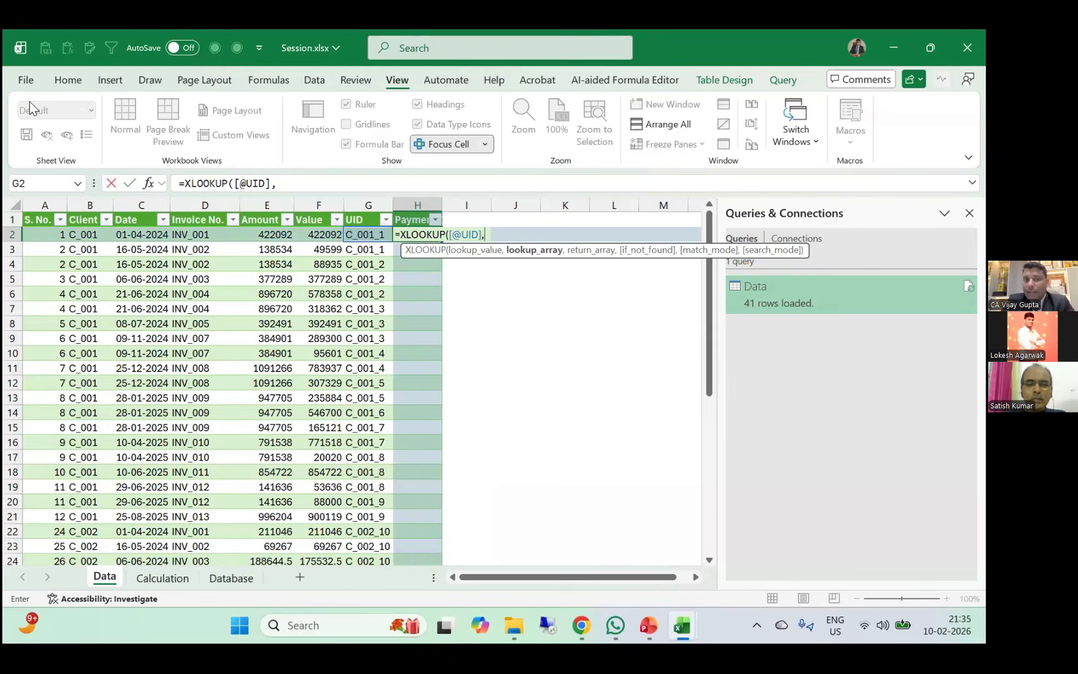
click(175, 579)
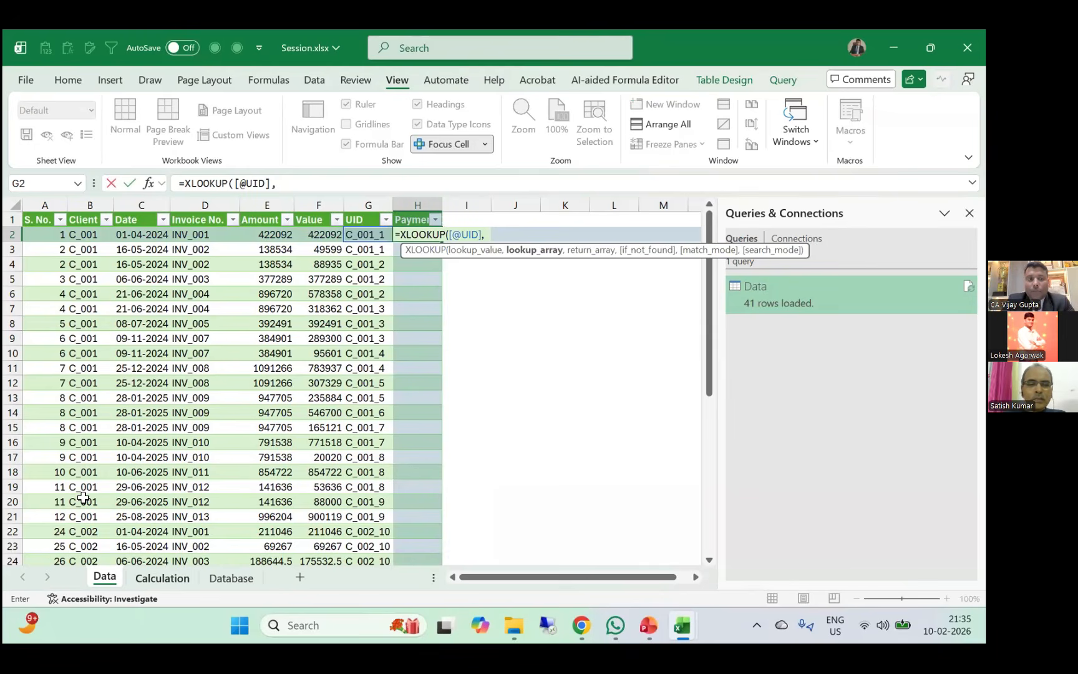
click(288, 204)
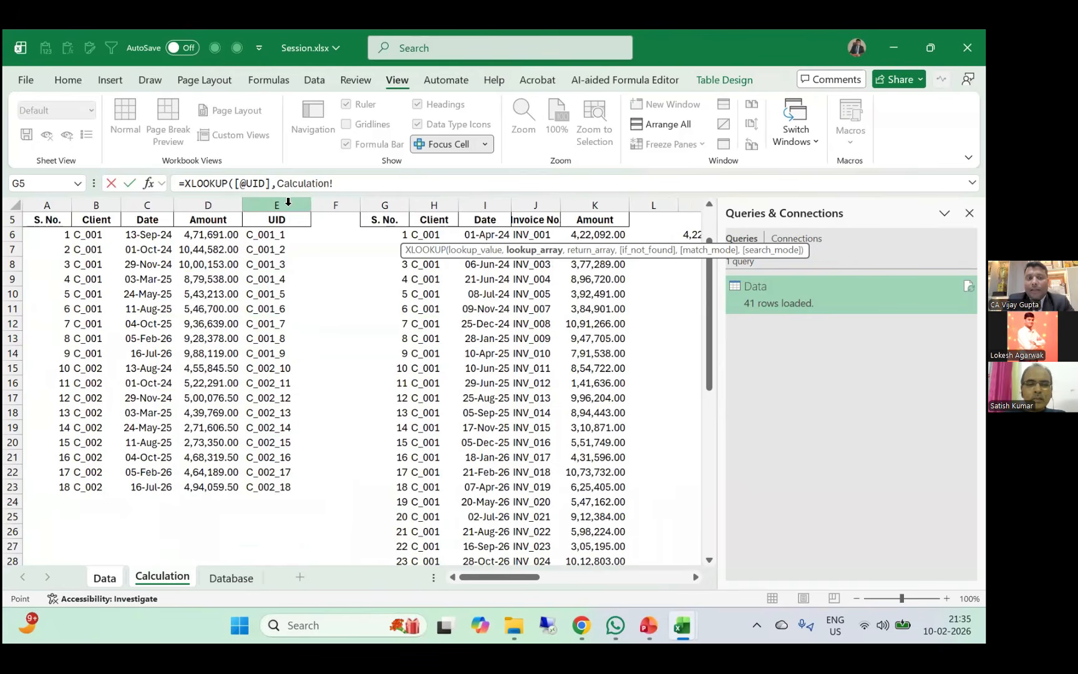
text(,)
click(165, 206)
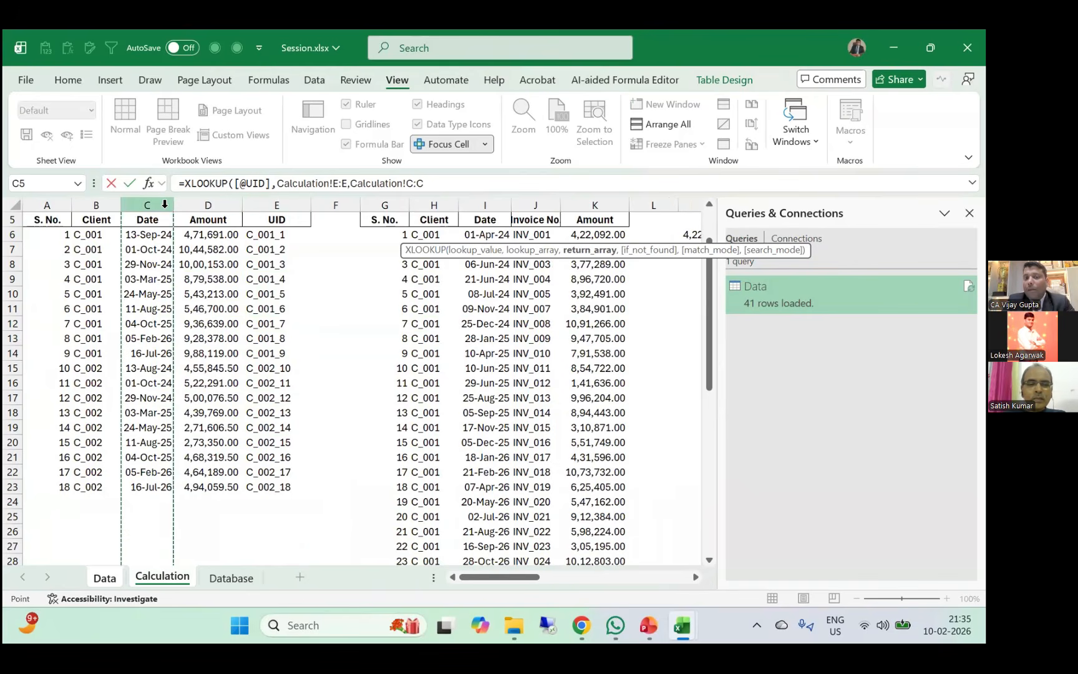
key(Return)
Format all Payment Date values as dates in day-month-year style.
key(Up)
key(ctrl+shift+Down)
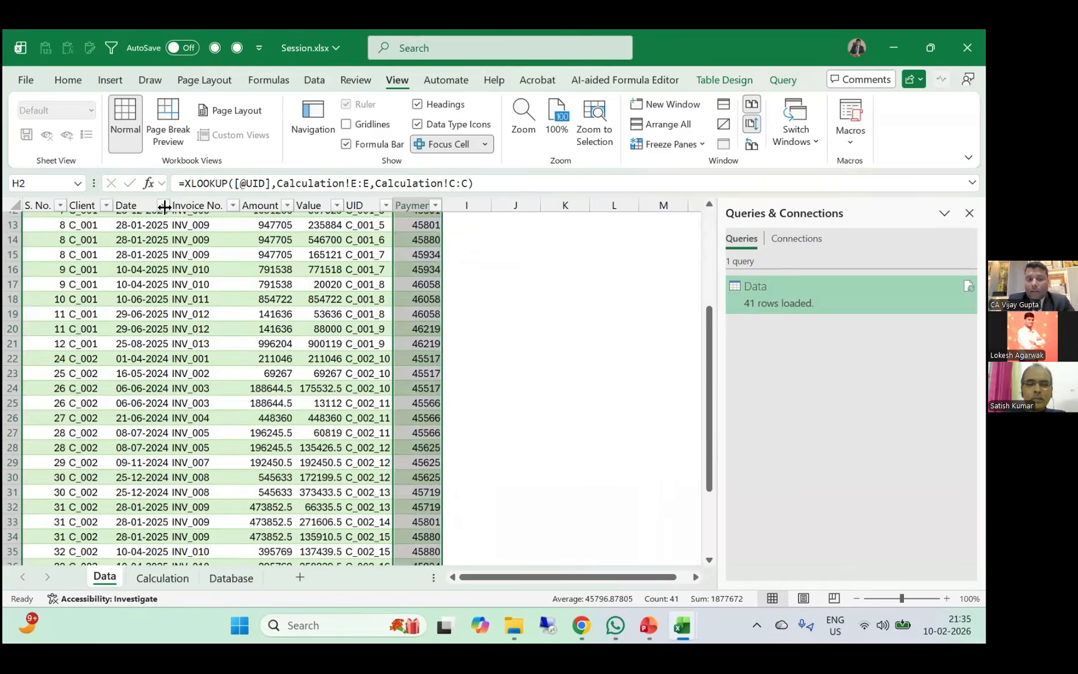
key(ctrl+shift+3)
key(ctrl+BackSpace)
Add a Days column to the table by entering its header in I1.
key(Up)
key(Right)
text(Days)
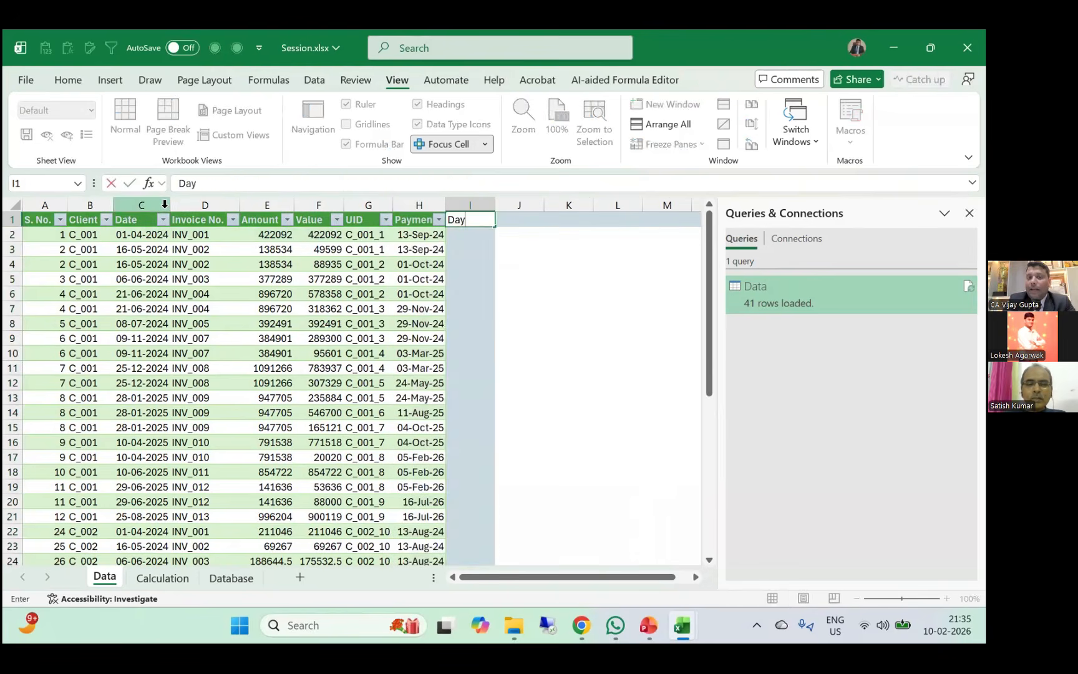
key(Return)
text(=)
key(Left)
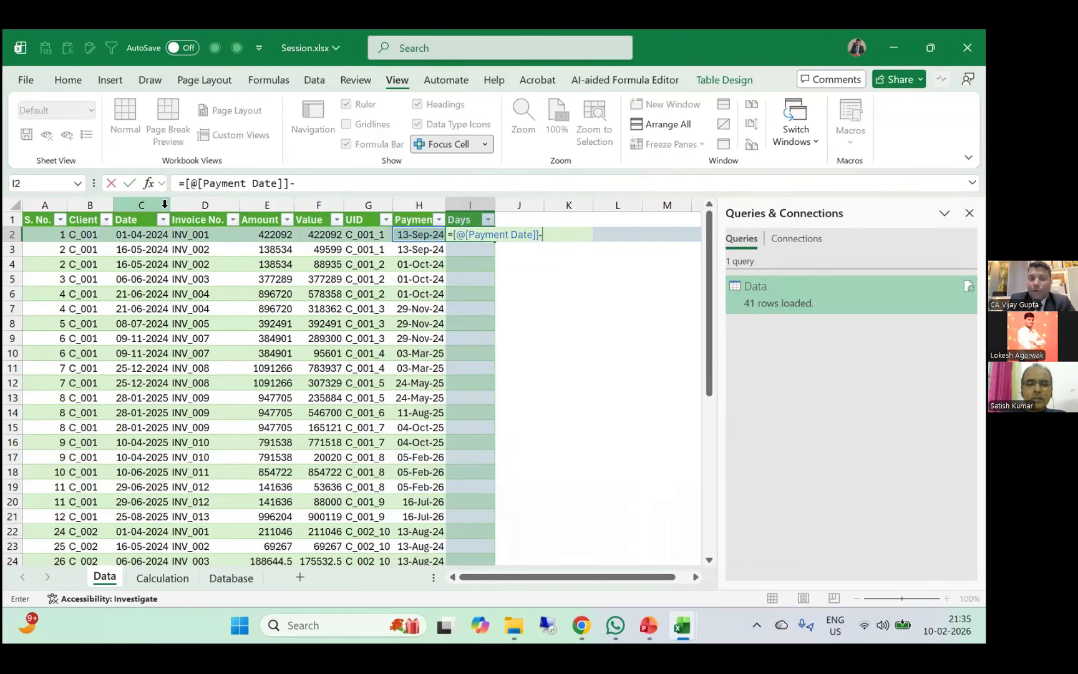
text(-)
key(Left)
key(Left)
key(Left)
key(Left)
key(Left)
key(Left)
key(Return)
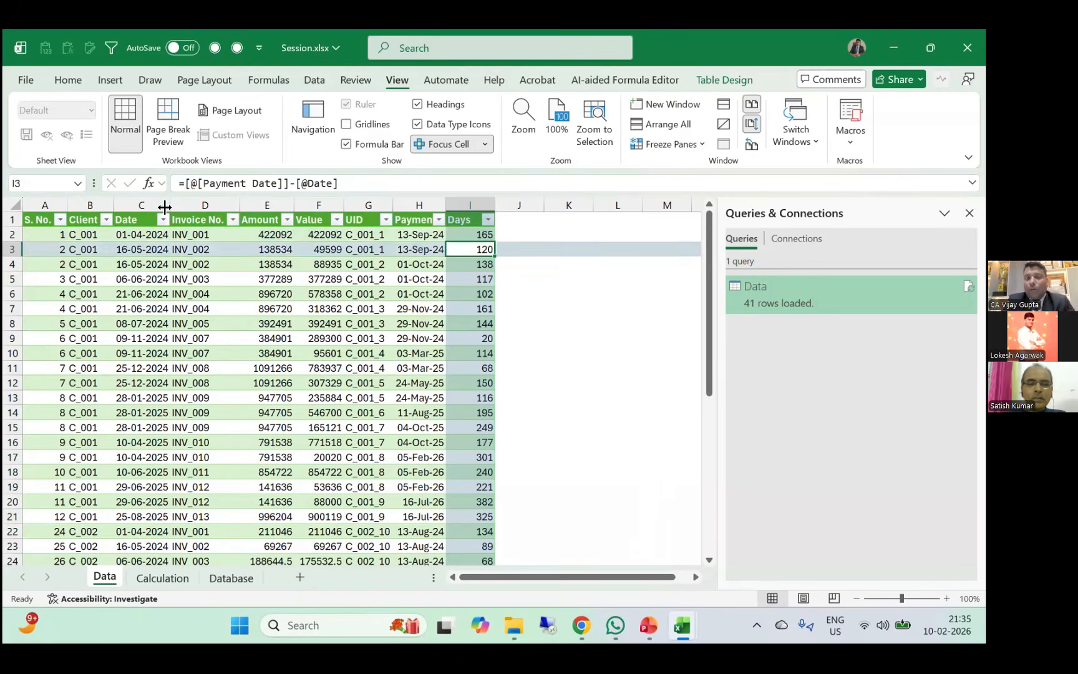
Check the Days column down to its last row and add an Interest column header in J1.
key(Up)
key(Up)
key(Down)
key(ctrl+Down)
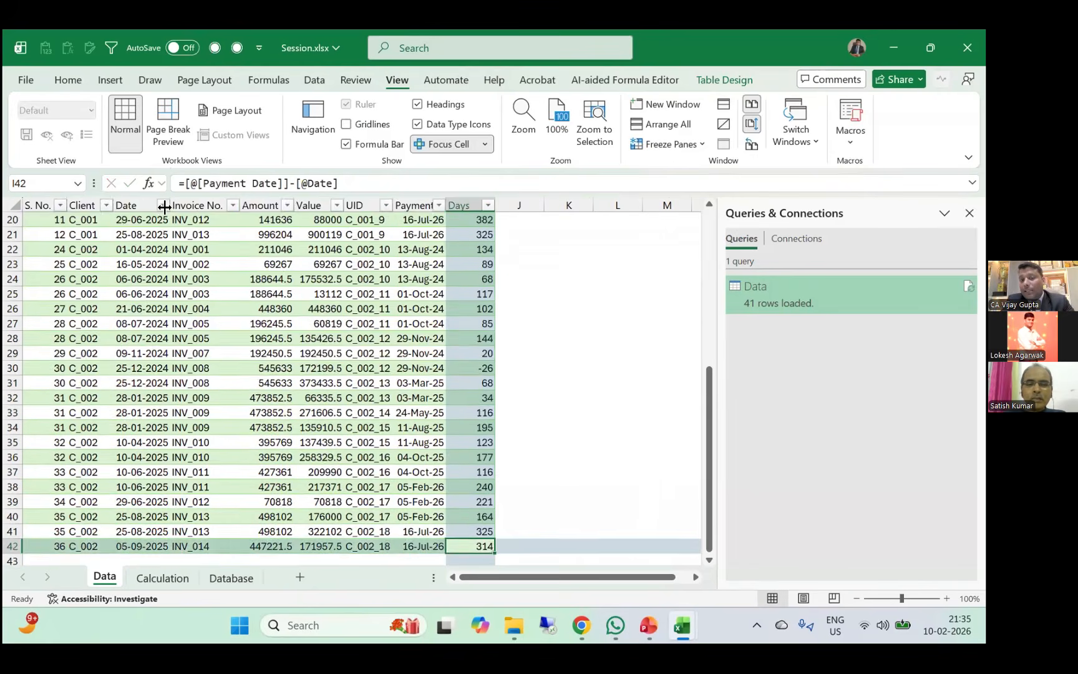
key(Down)
key(Up)
key(ctrl+Up)
key(Right)
text(Interest)
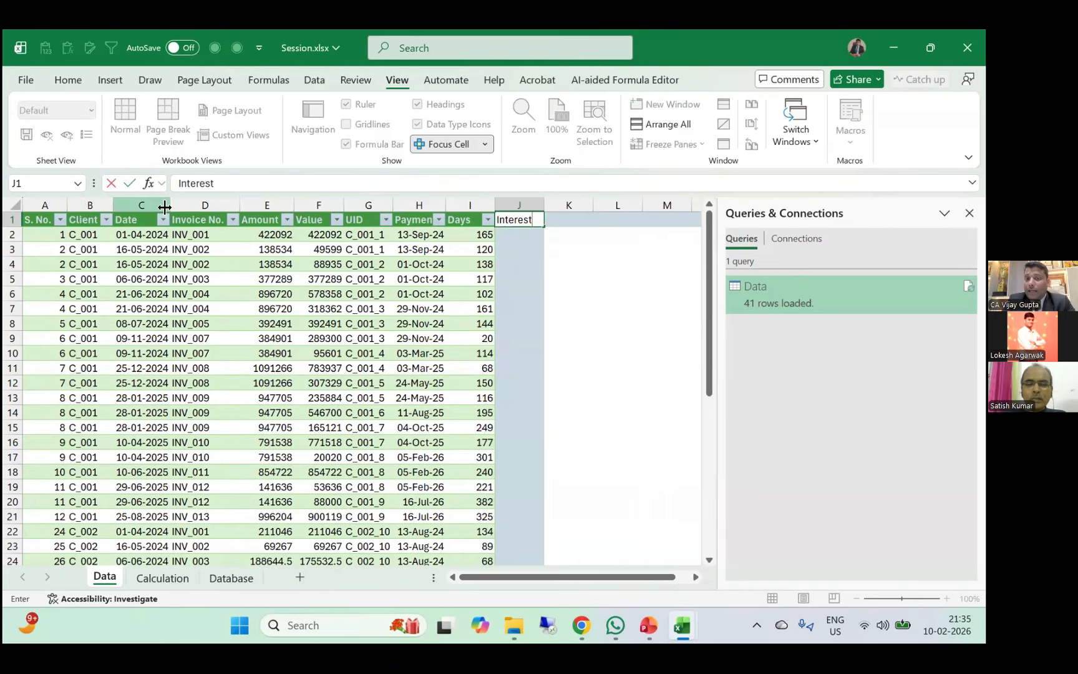
key(Return)
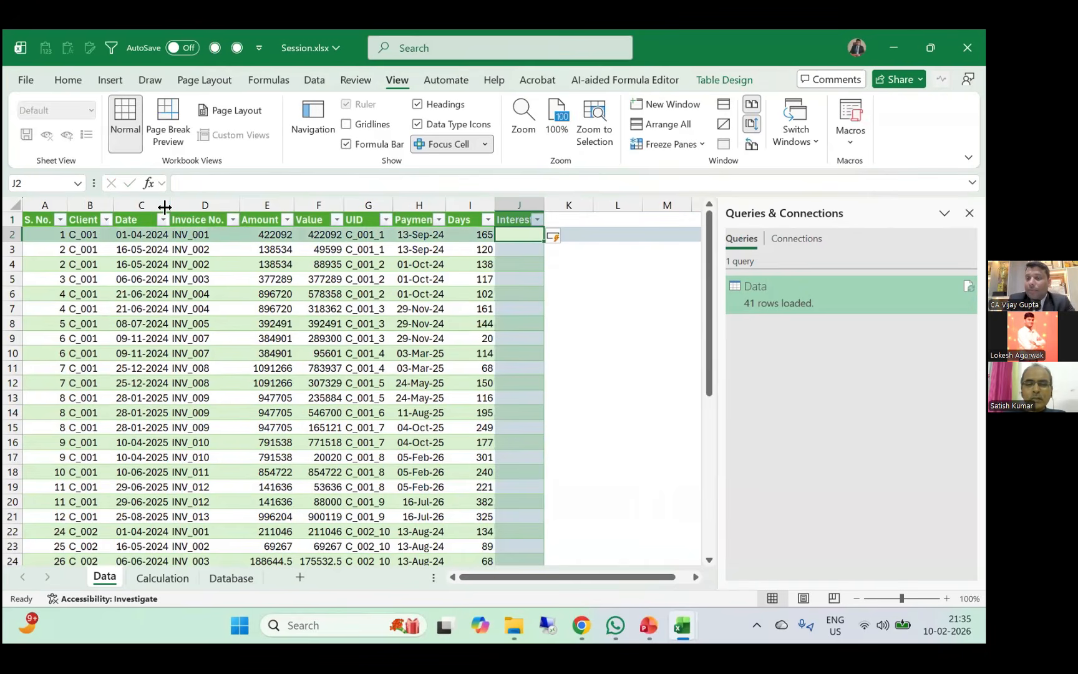
text(=i)
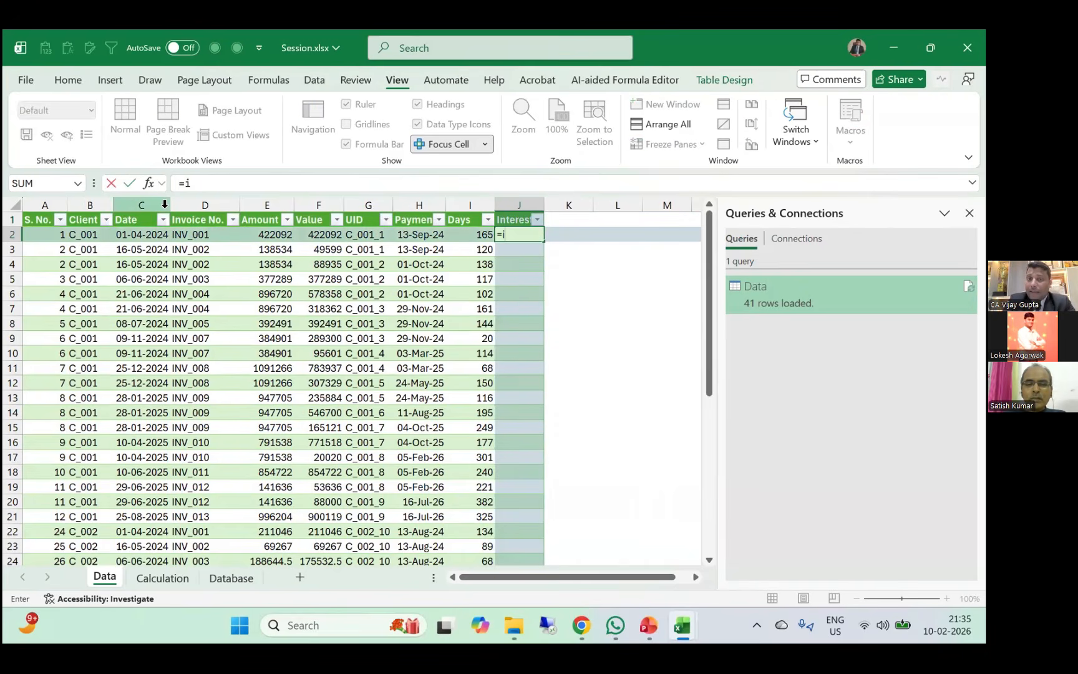
text(f)
key(Tab)
key(Left)
text(<)
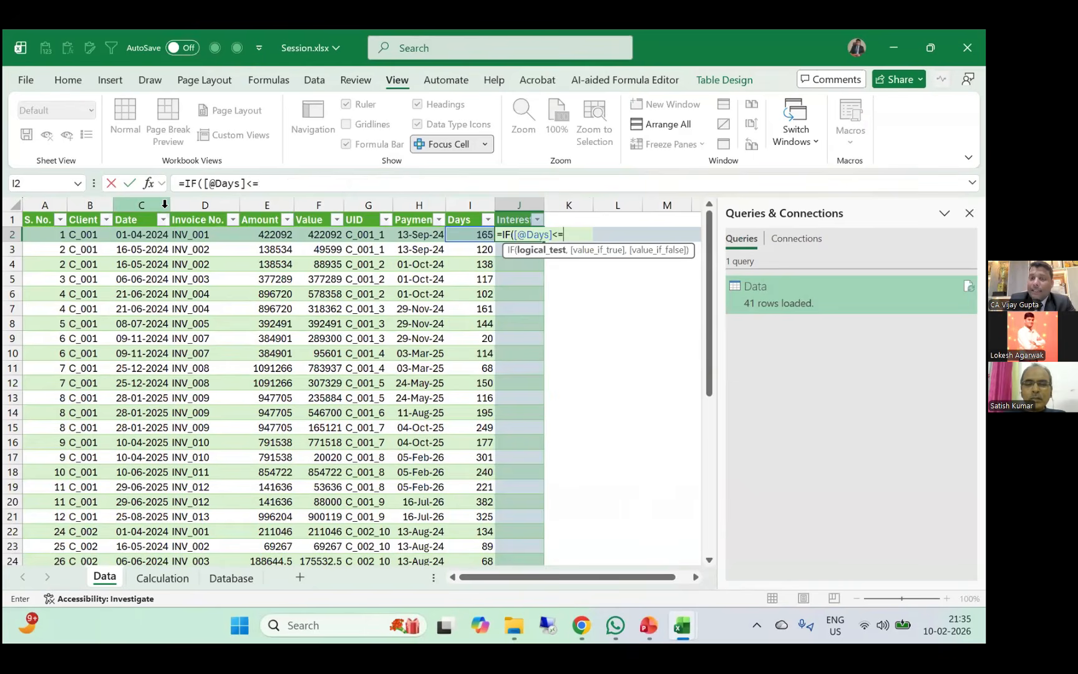
text(=180,0,)
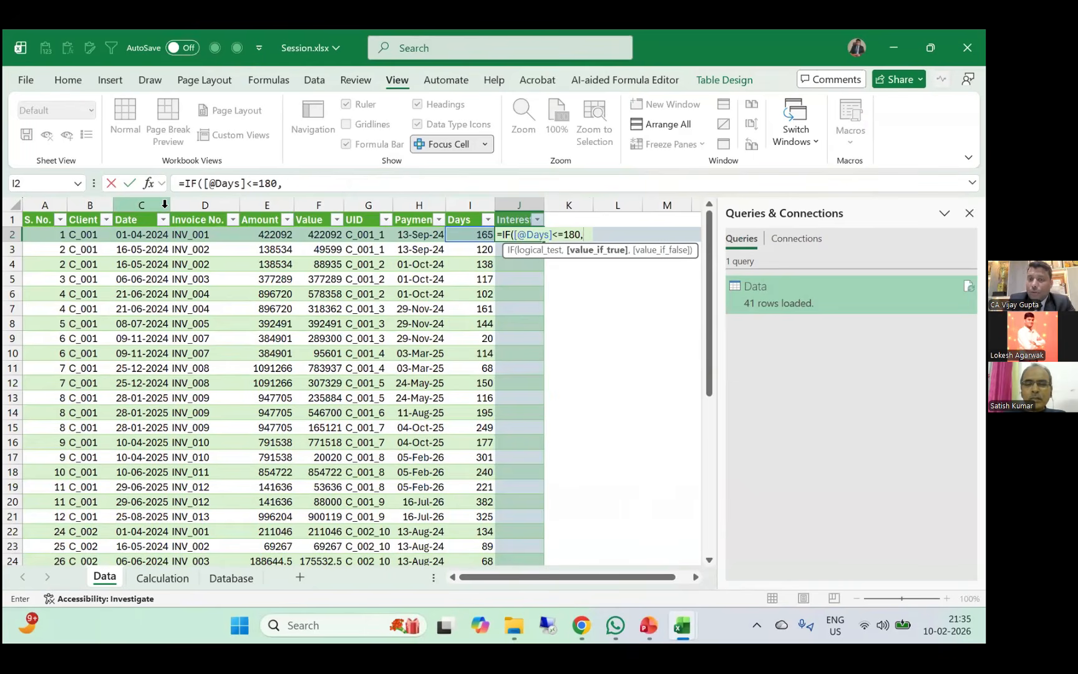
key(Left)
key(Left)
key(Left)
key(Left)
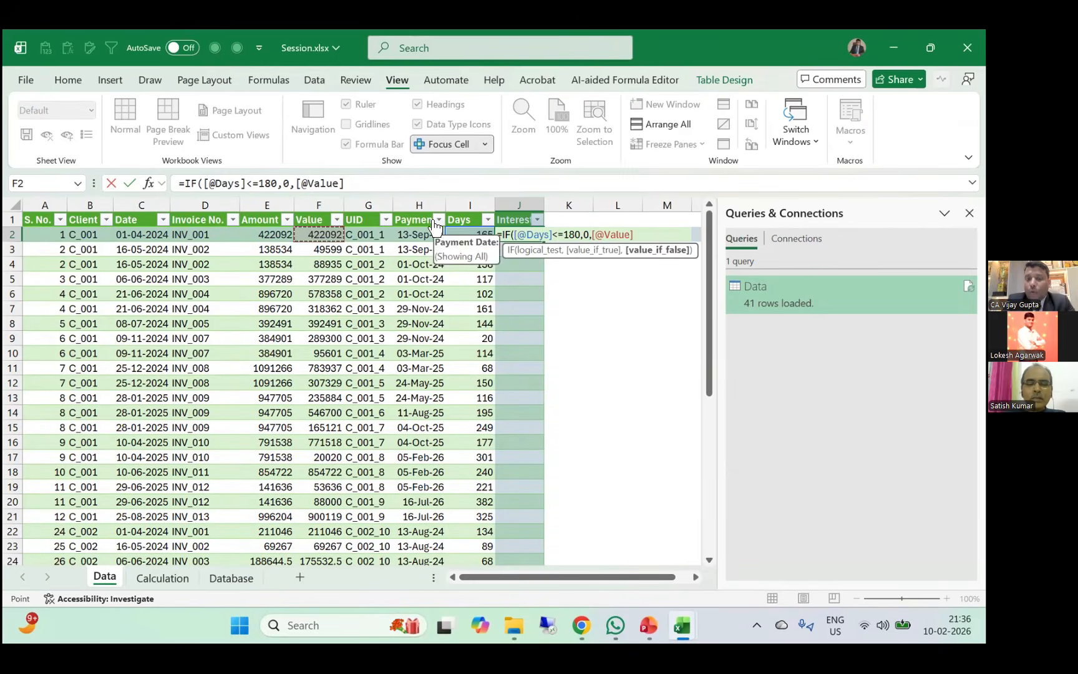
text(*18%*)
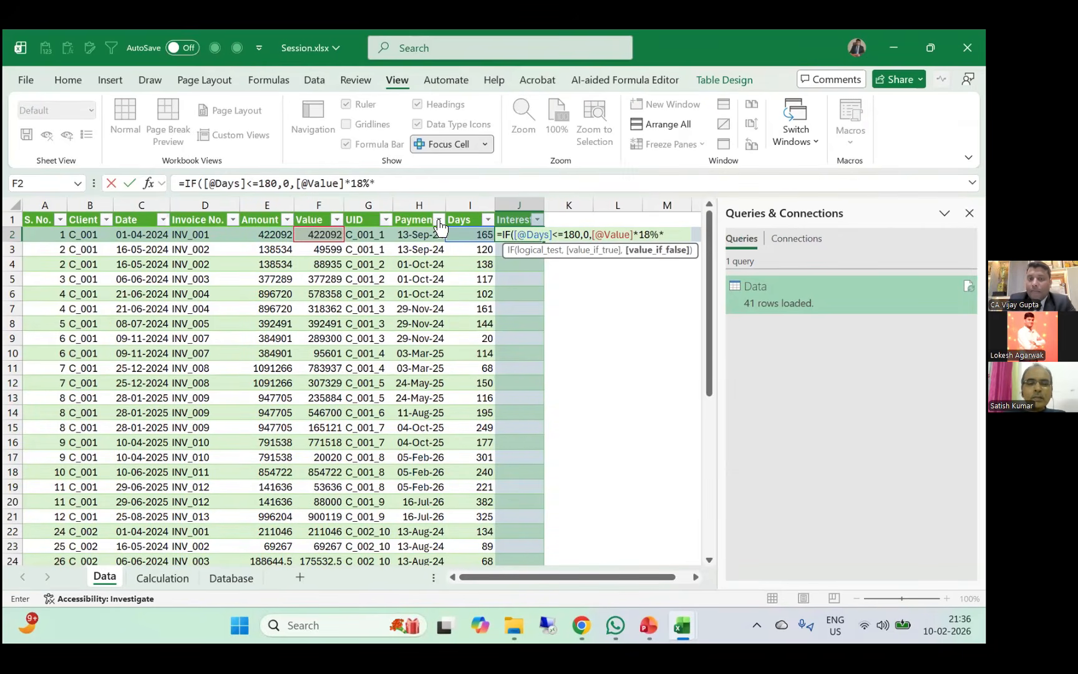
key(Left)
text(*)
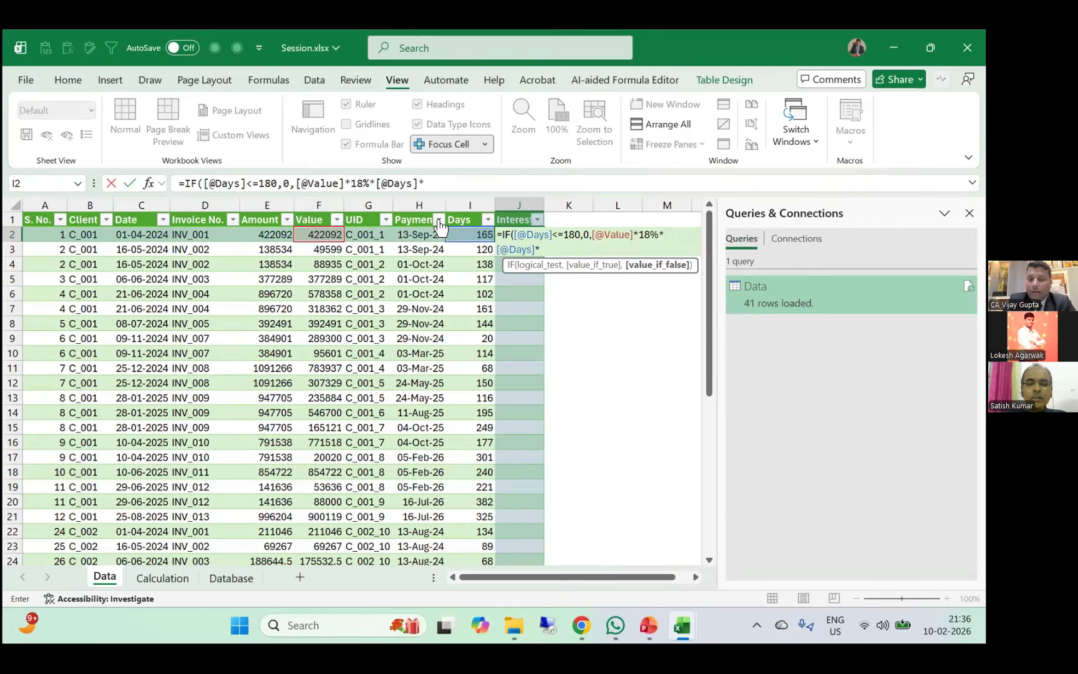
text(/365)
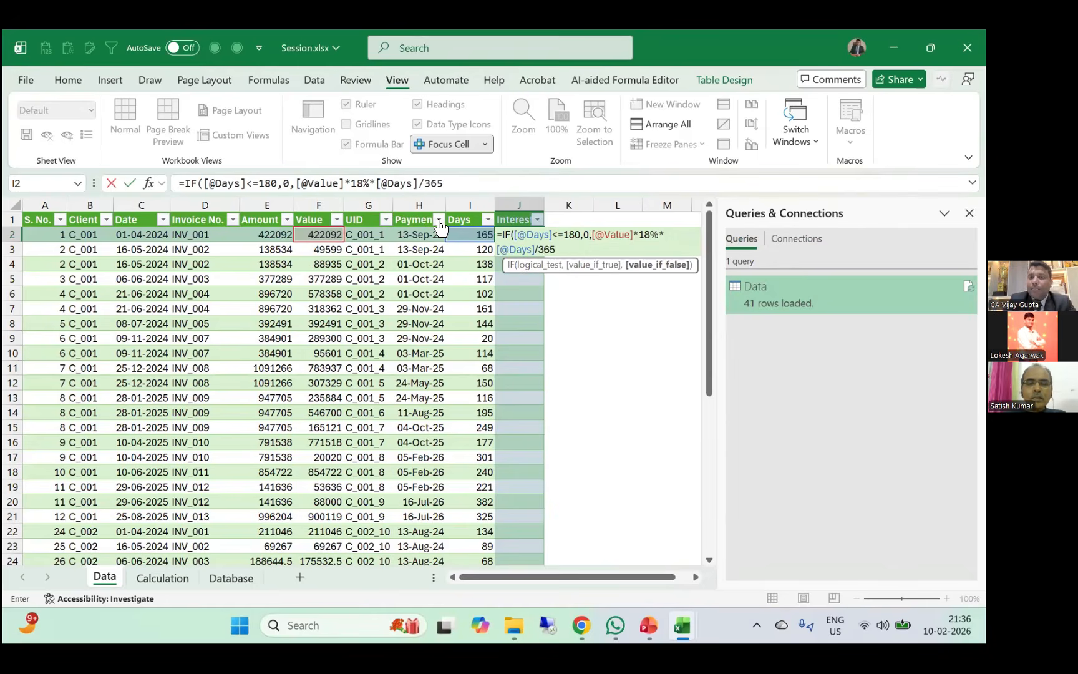
key(ctrl+Return)
Apply the comma number style to all values in the Interest column.
key(ctrl+shift+Down)
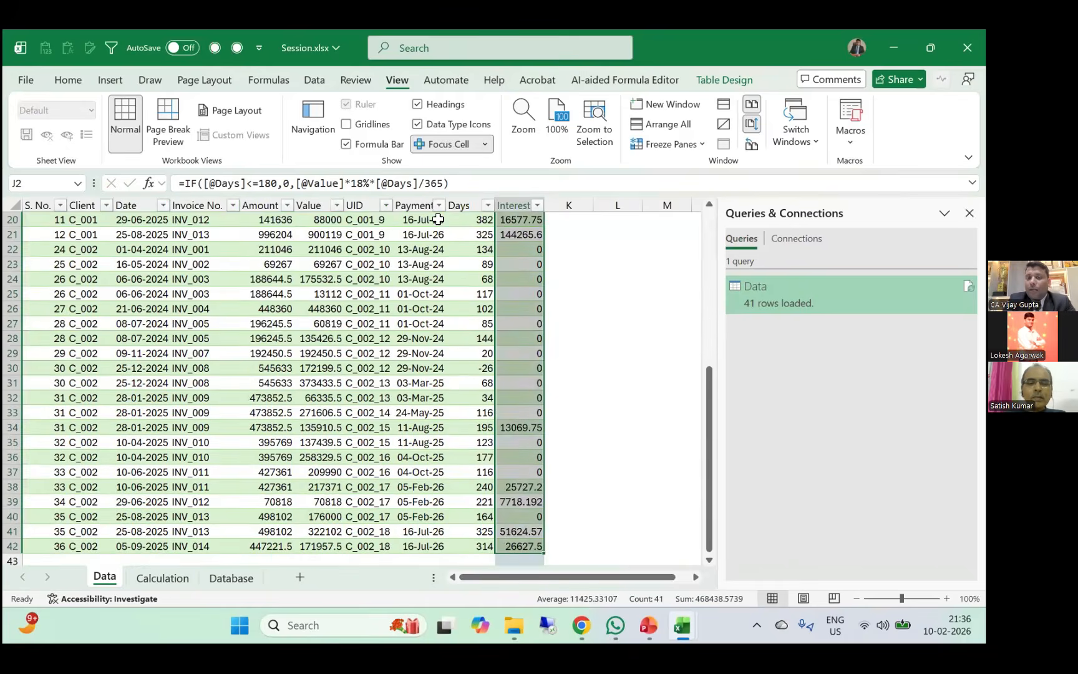
key(ctrl+BackSpace)
key(alt+h)
key(k)
Go through the Interest column from its header to row 14 to examine the calculated interest.
key(ctrl+Up)
key(Down)
key(Down)
key(Down)
key(Down)
key(Down)
key(Down)
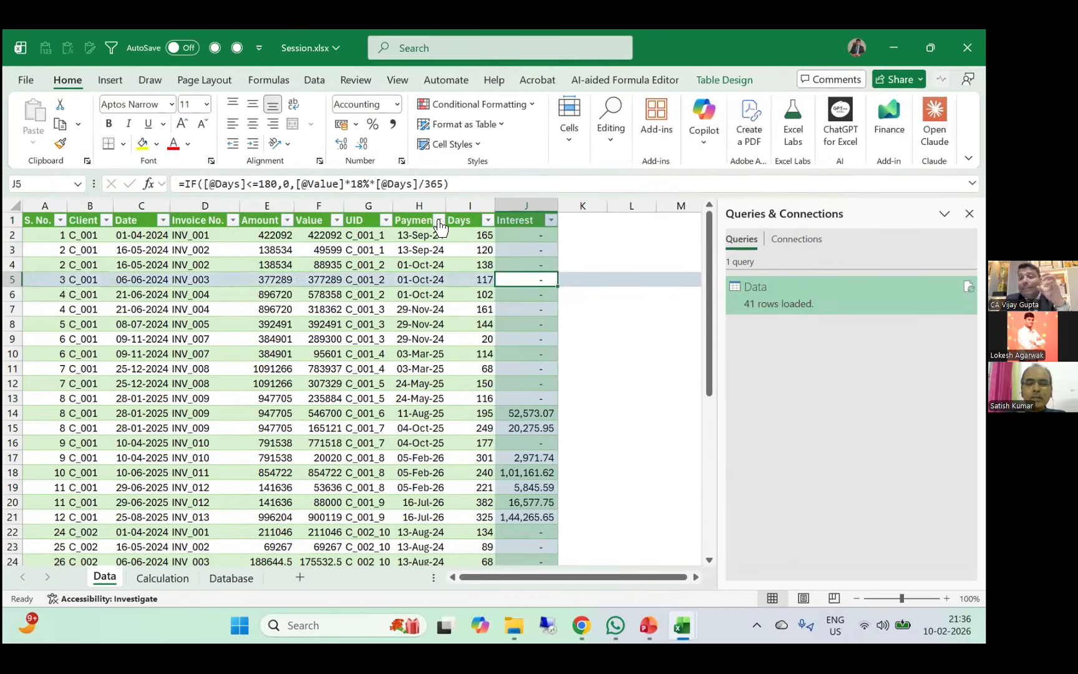
key(Down)
key(Down)
key(Down)
key(Down)
key(Down)
key(Down)
key(Down)
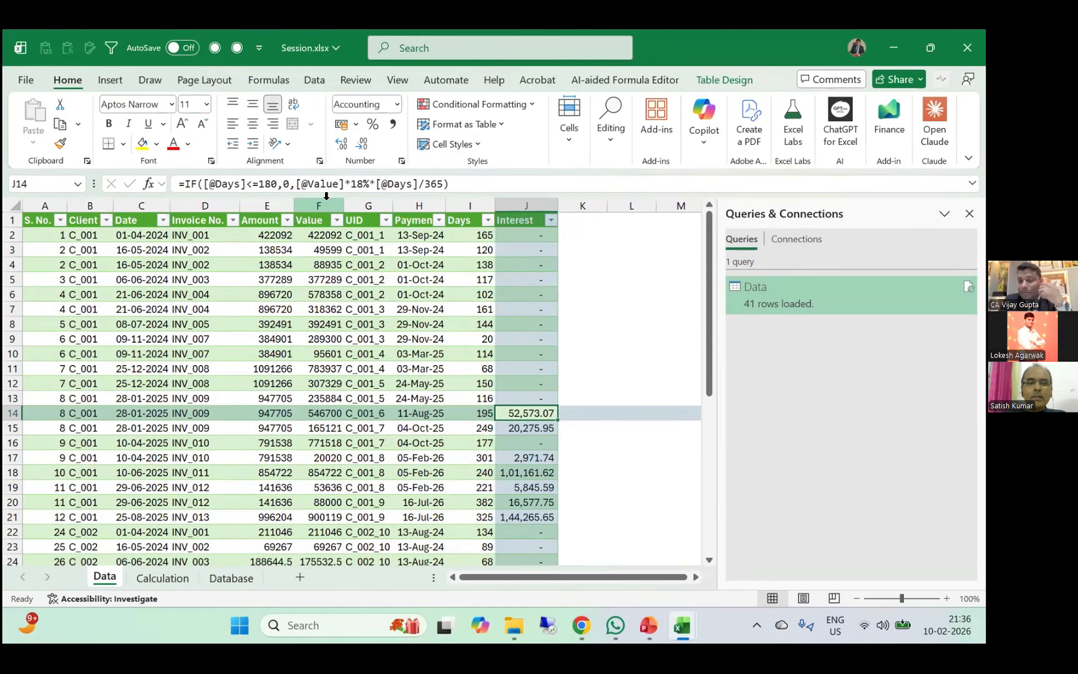
Insert a new table column between Days and Interest and name it GST Rate.
right_click(525, 209)
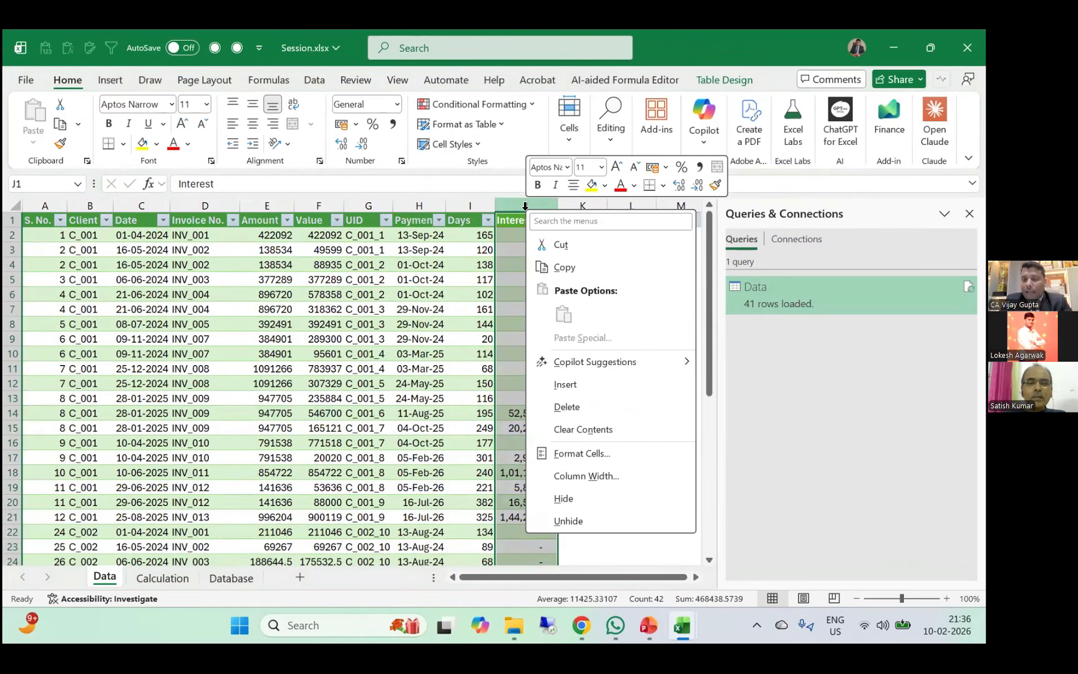
key(i)
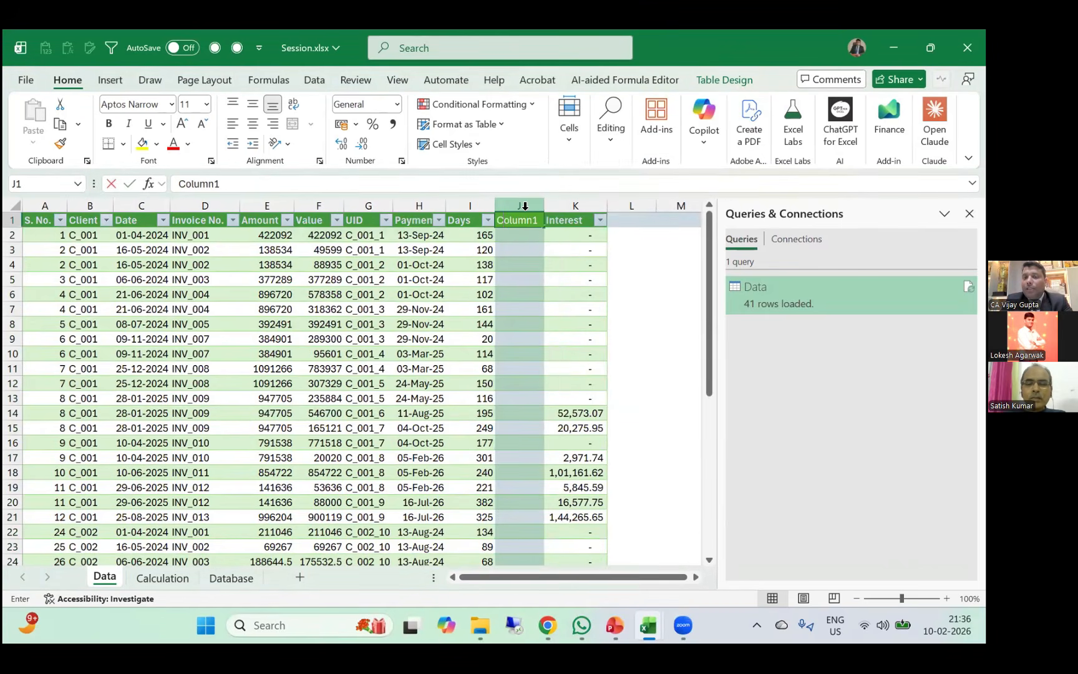
text(GSt)
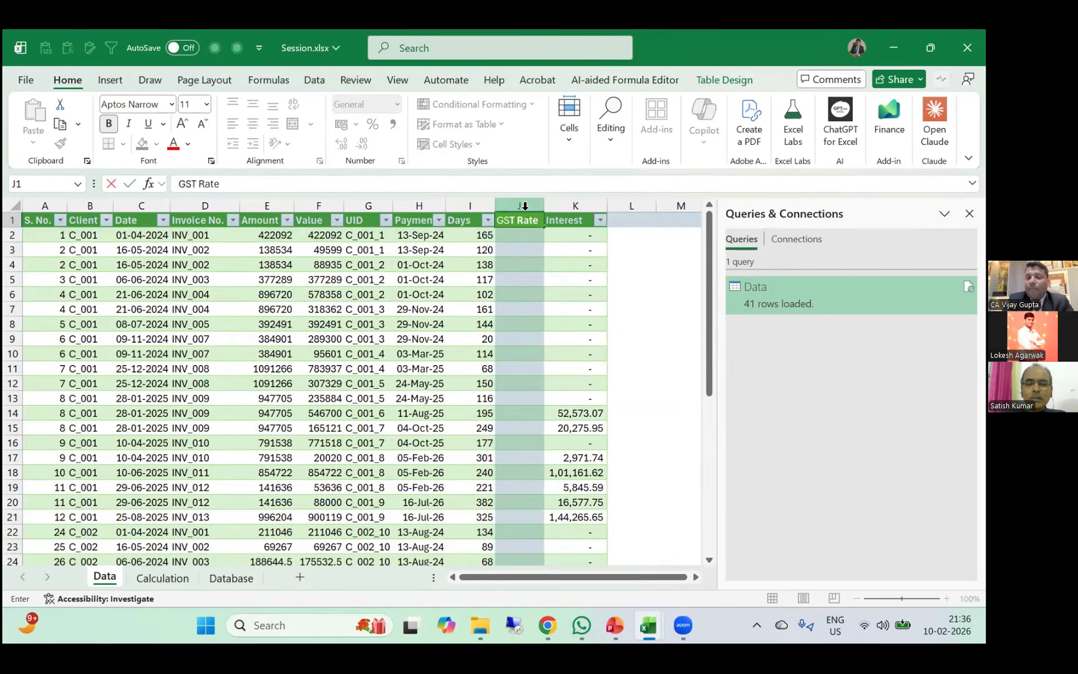
key(Return)
Enter 18% as the GST Rate in J2 and fill it down to the table's last row.
text(18%)
key(Return)
key(Left)
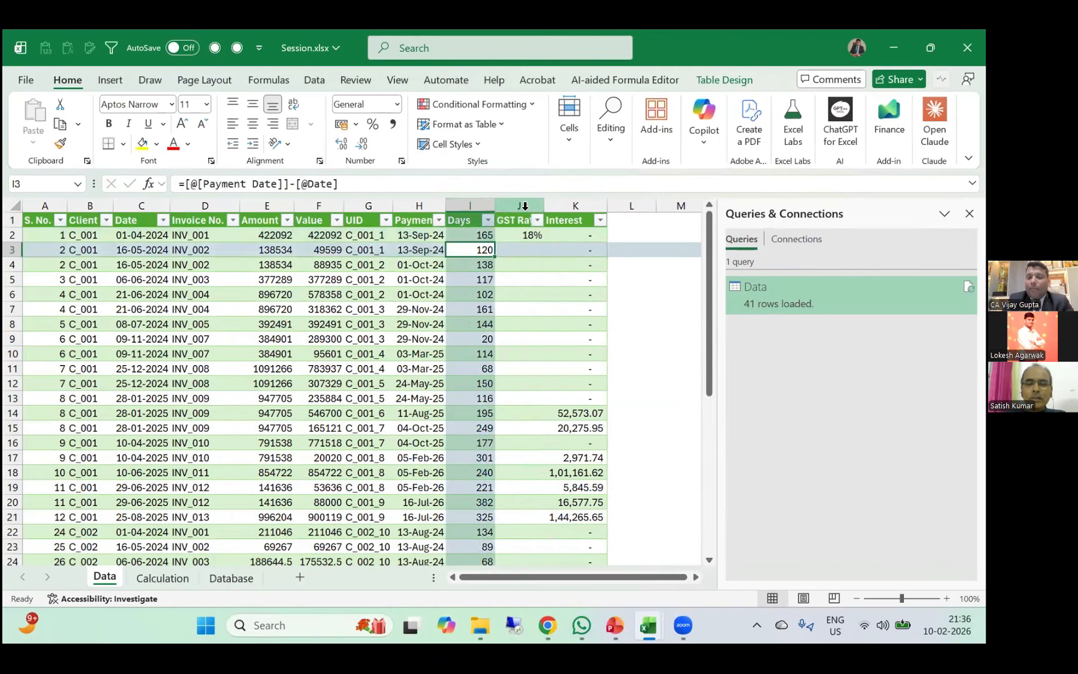
key(ctrl+Down)
key(Right)
key(ctrl+shift+Up)
key(ctrl+d)
key(Up)
key(Up)
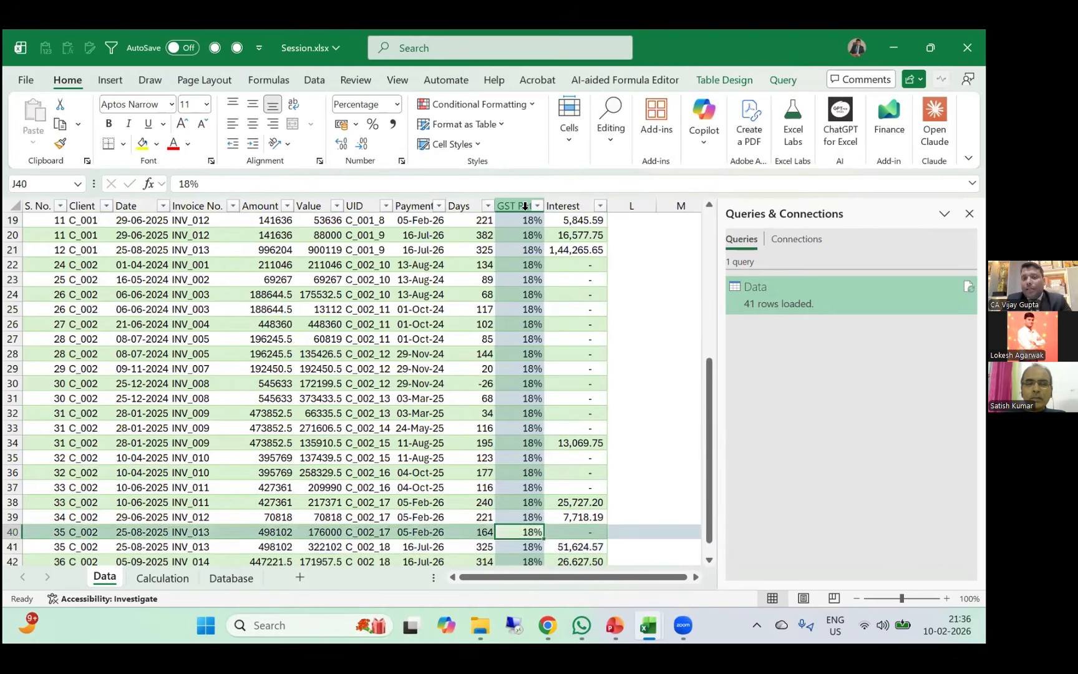
Extend the Interest formula in K2 by multiplying its result by the GST Rate column and apply it down the table.
key(ctrl+Up)
key(Right)
key(Down)
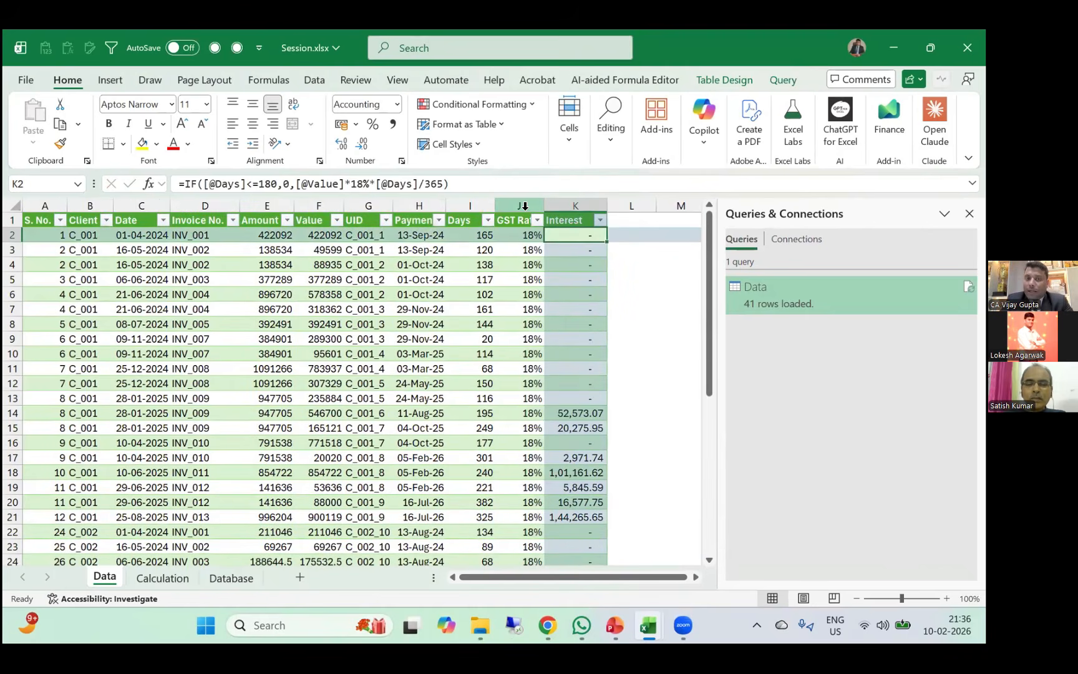
click(446, 186)
text(*2)
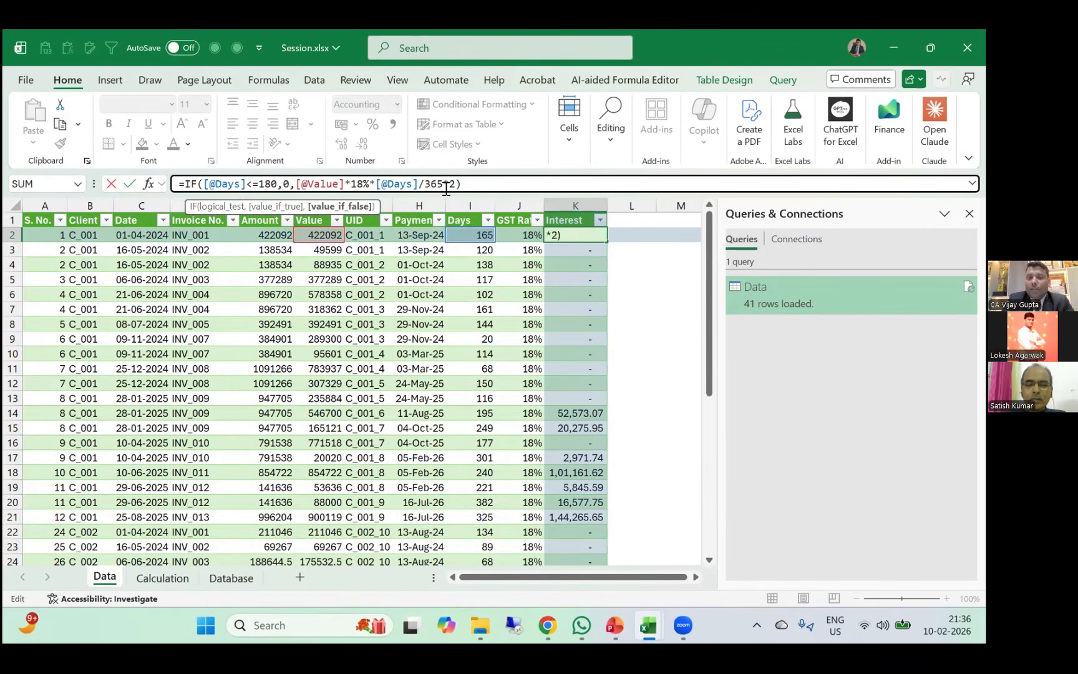
key(Left)
key(ctrl+Return)
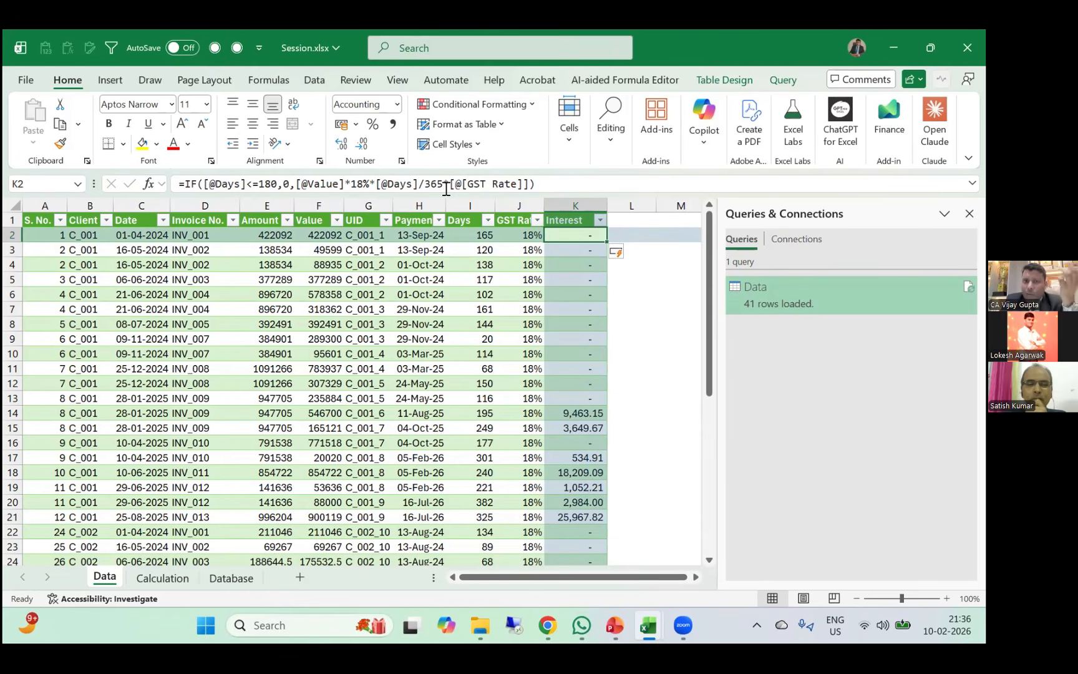
Review the recalculated Interest values down to the table's last row and check their sum.
key(Down)
key(Down)
key(ctrl+Down)
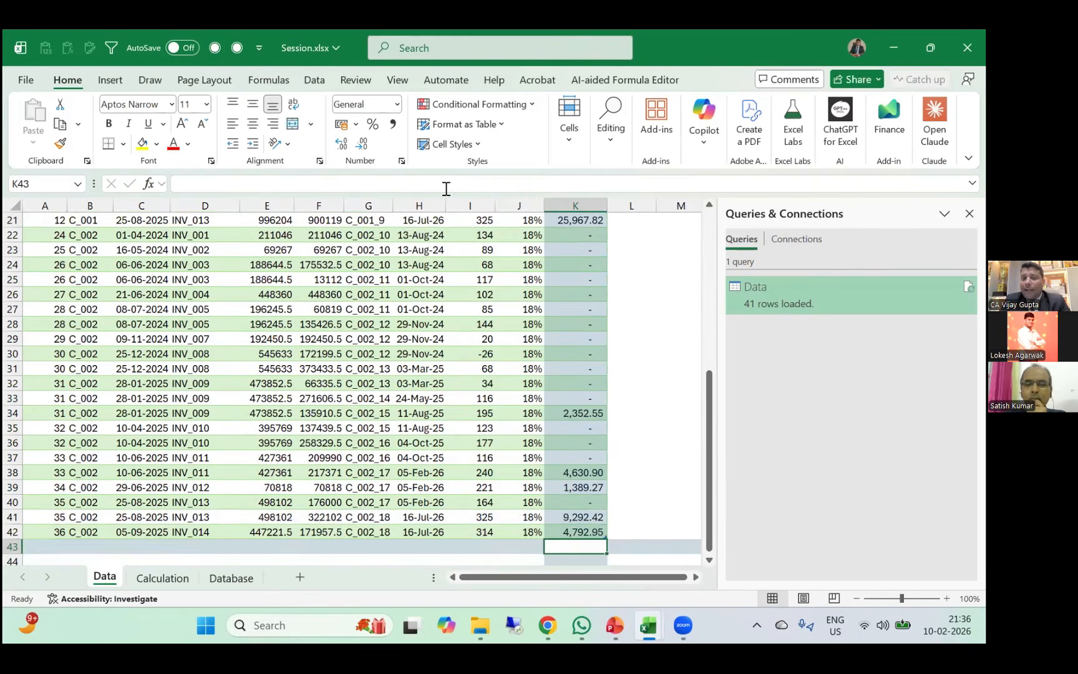
key(ctrl+Up)
key(Down)
key(ctrl+shift+Down)
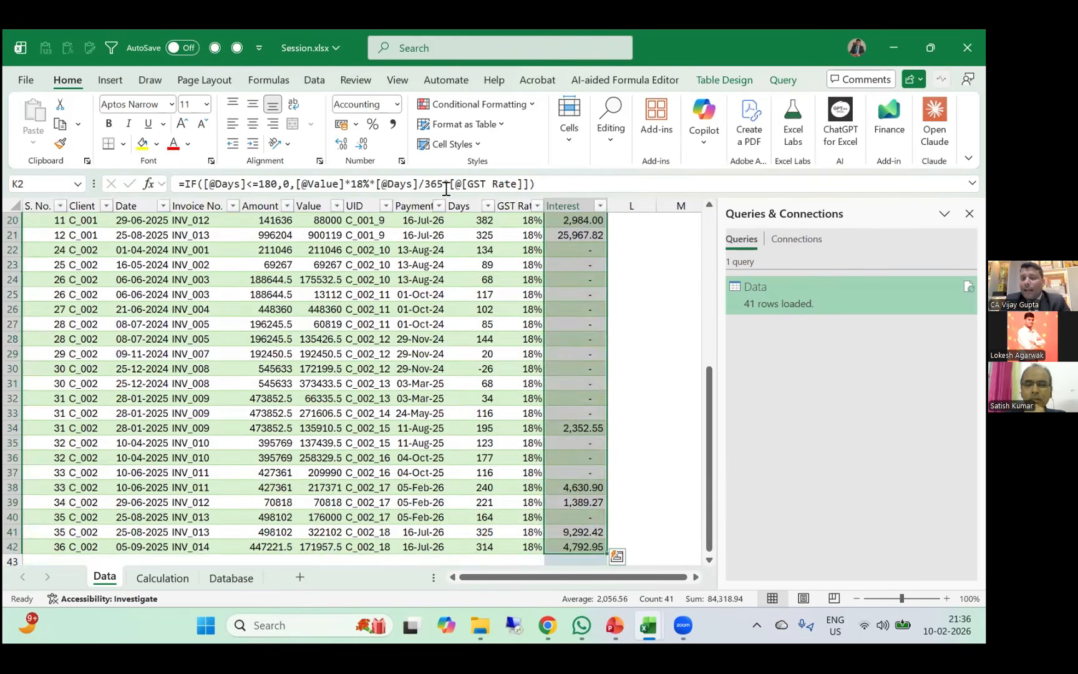
click(446, 187)
key(ctrl+Return)
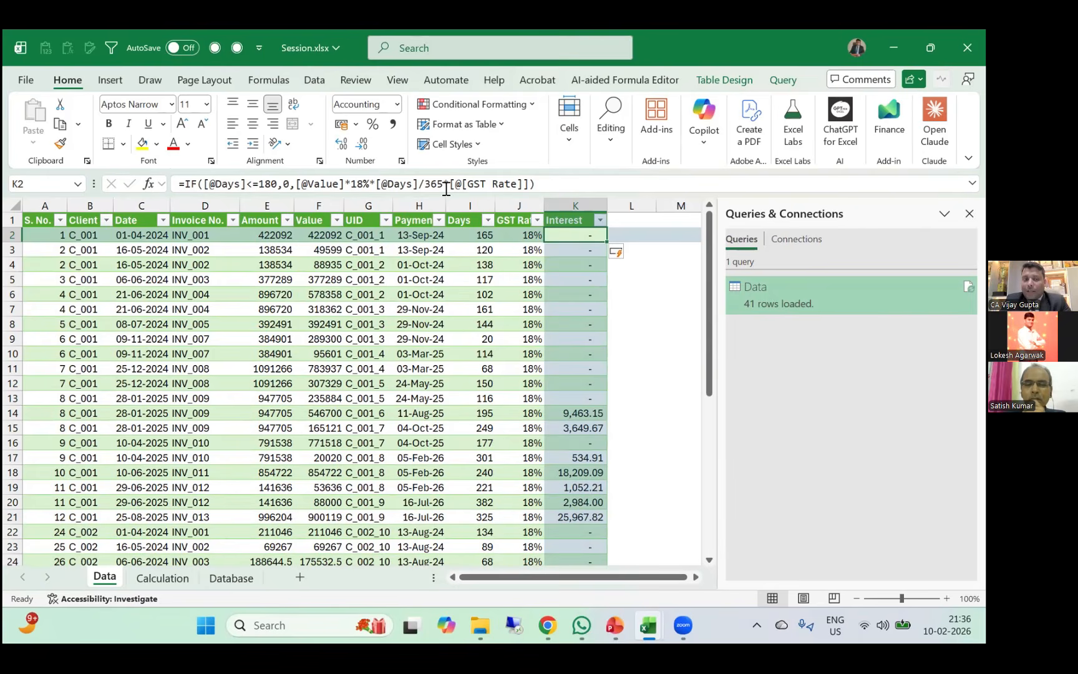
Filter the Interest column to exclude the zero amounts and select the remaining interest values.
key(Up)
key(alt+Down)
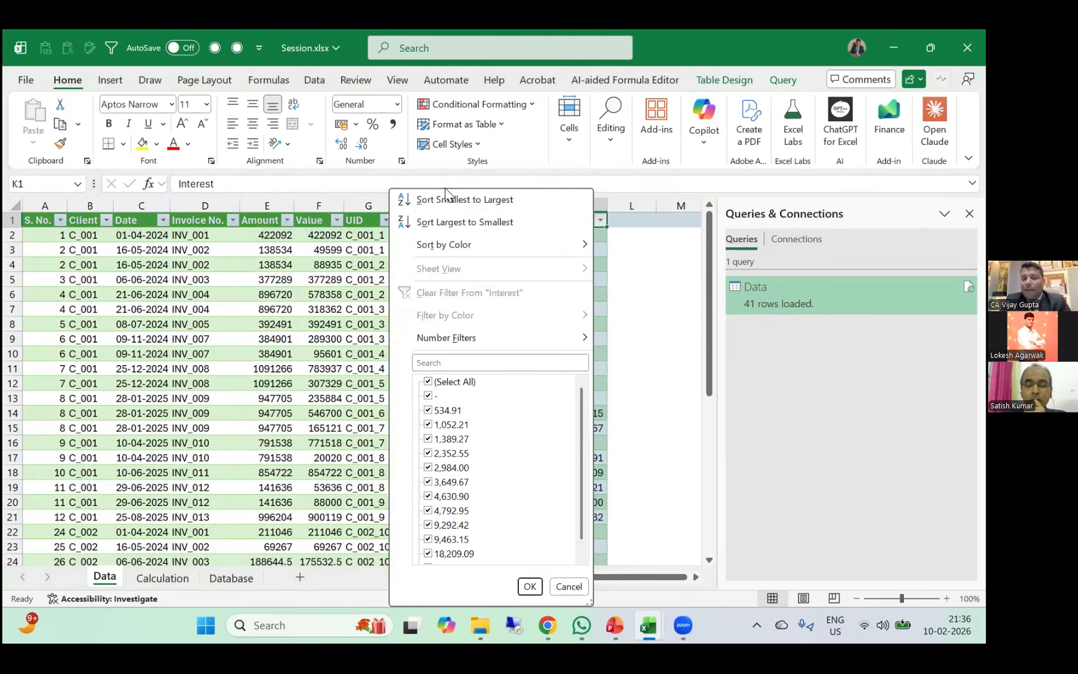
key(Down)
key(space)
key(Return)
key(Down)
key(ctrl+shift+Down)
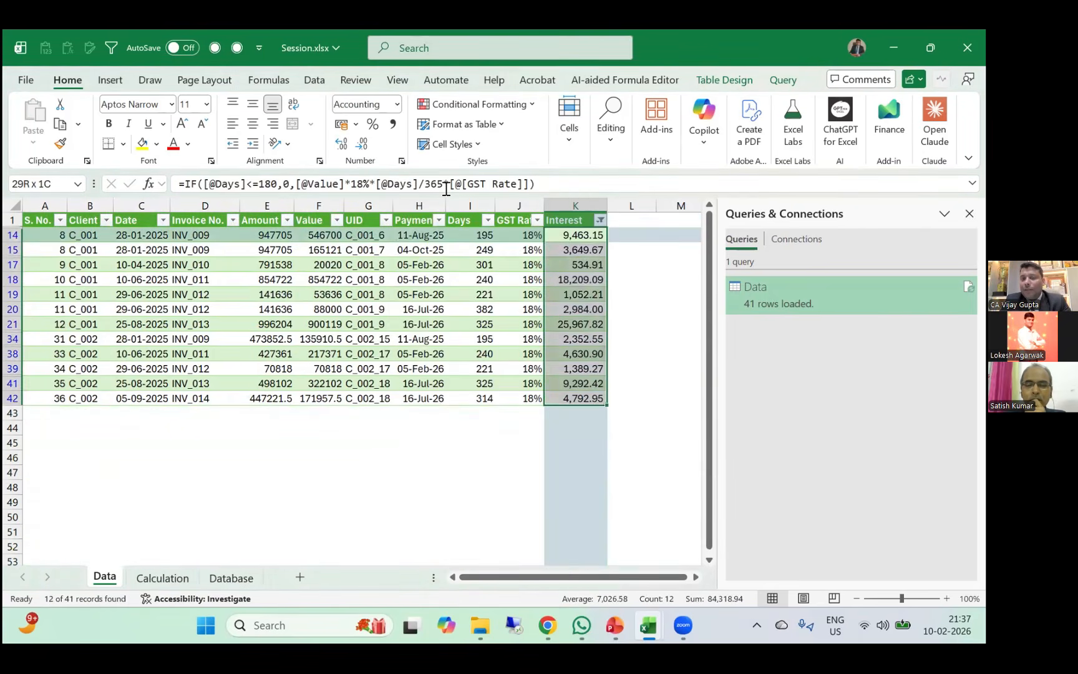
Clear the filter from the Interest column.
key(Up)
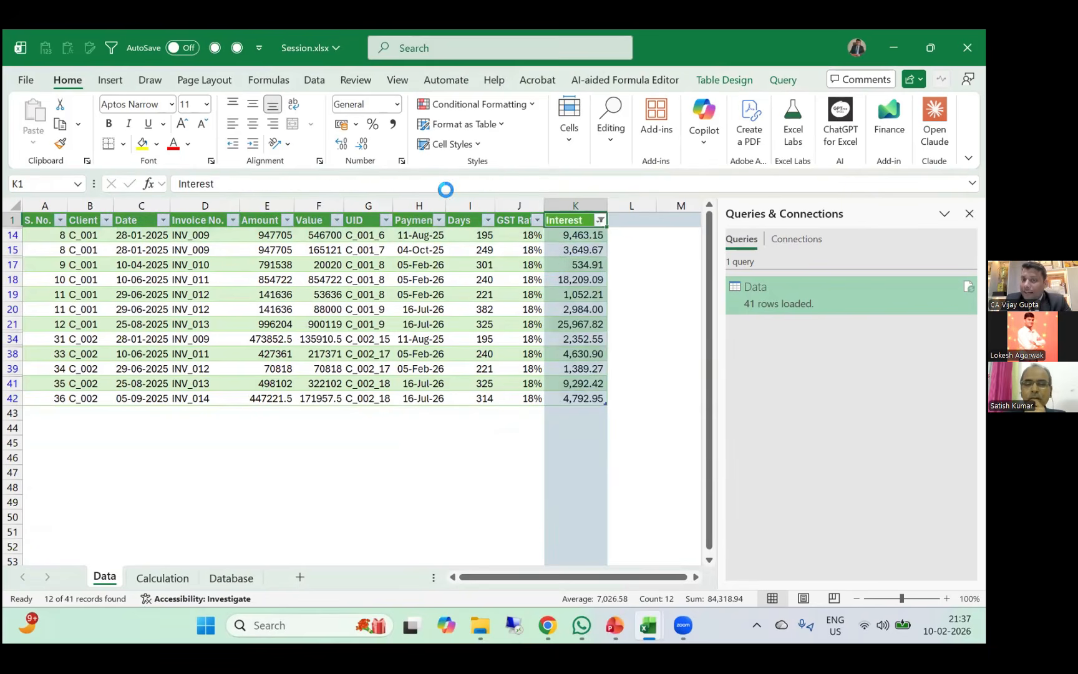
key(alt+Down)
key(c)
key(Down)
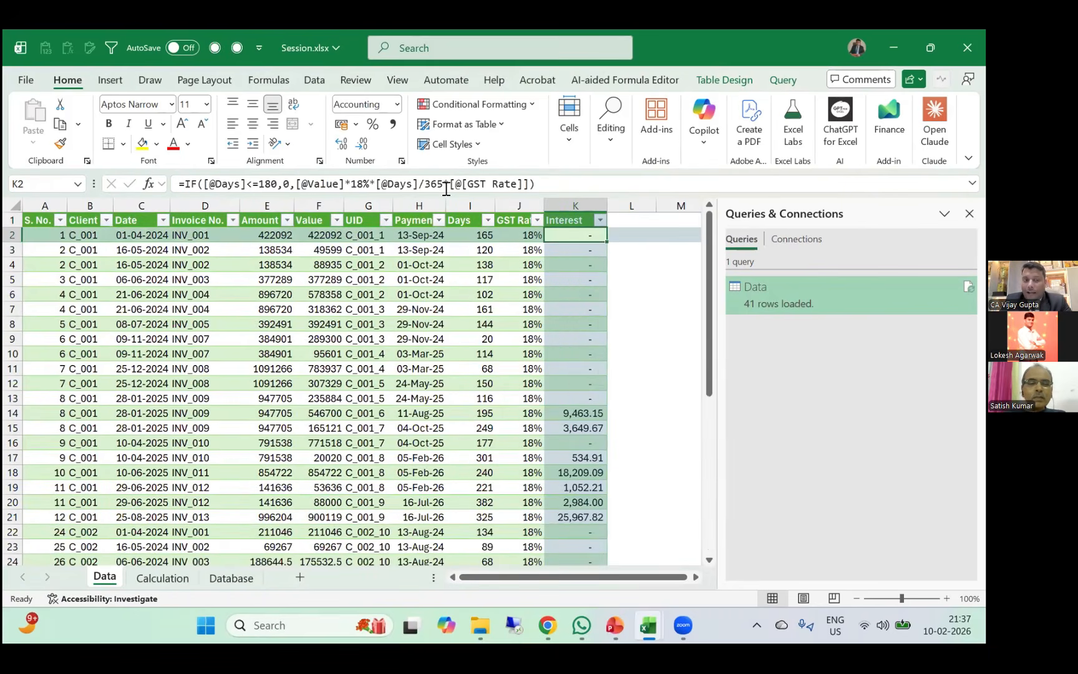
On the Database sheet, change the Debit amount of INV_001 in E7 to 1422092.
key(ctrl+Page_Down)
key(ctrl+Page_Down)
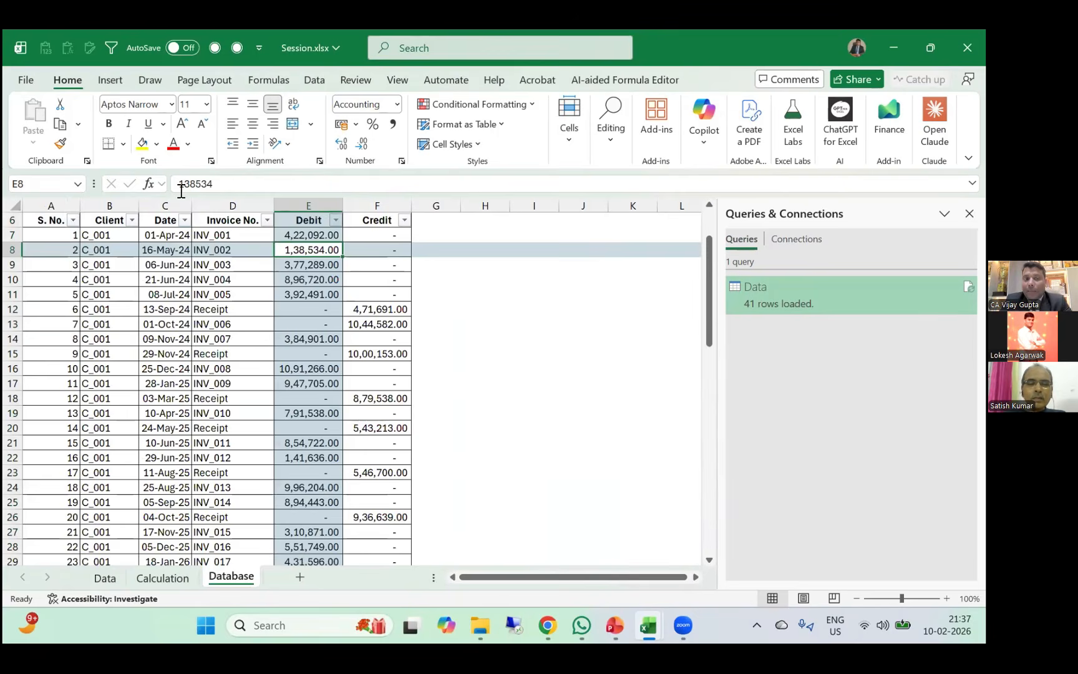
key(Up)
click(181, 190)
text(1)
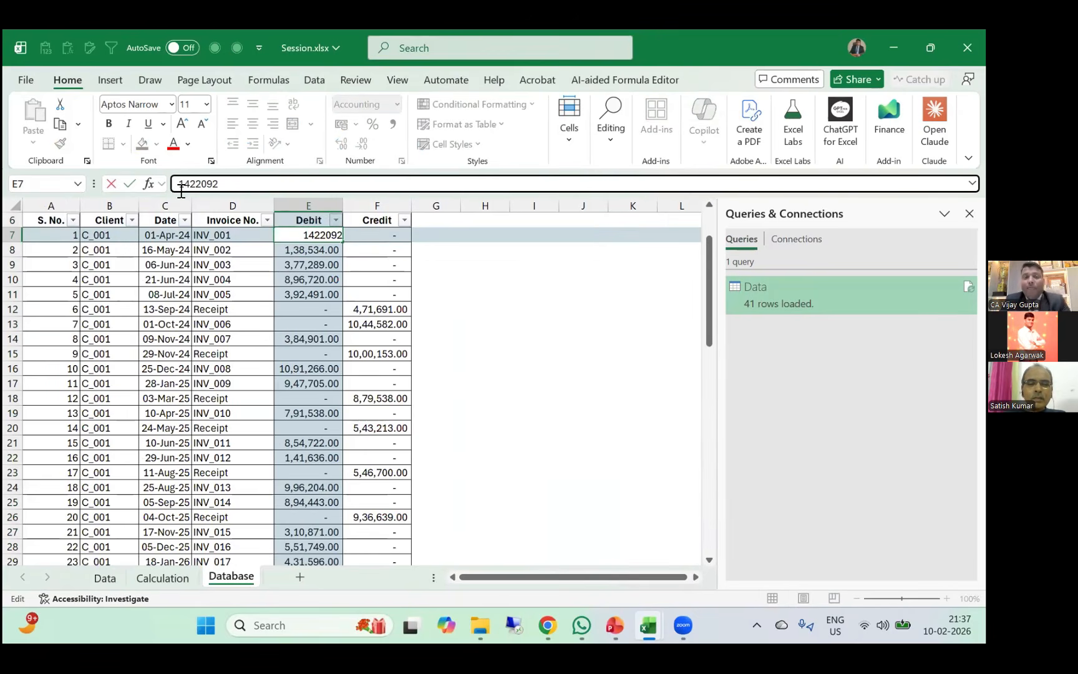
key(Return)
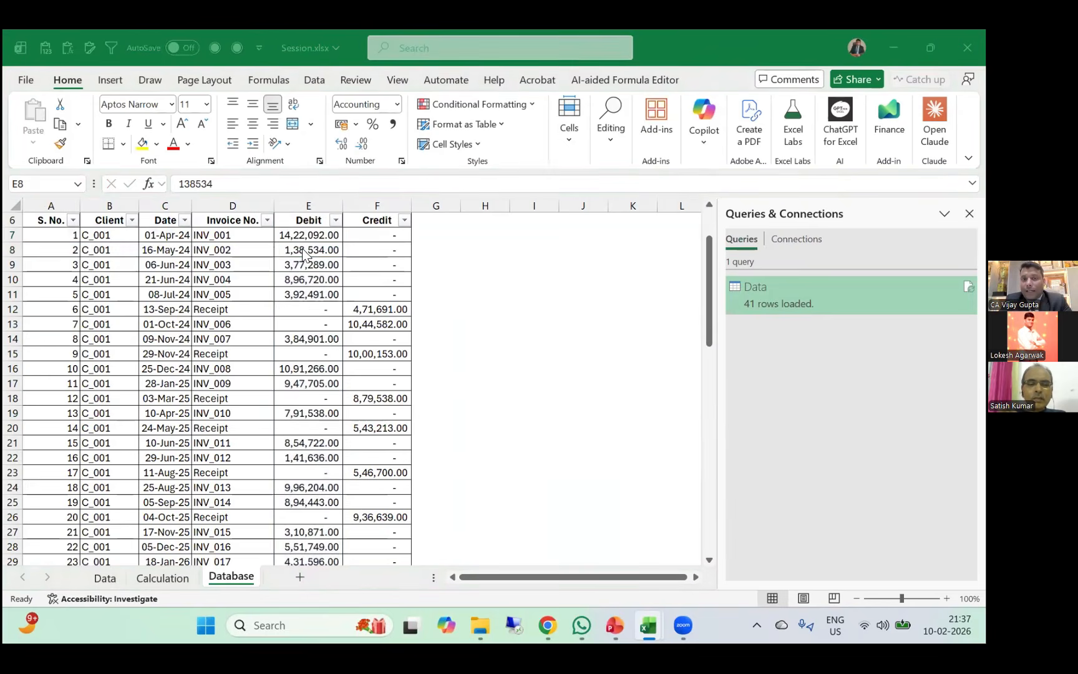
Look at the Database sheet in the GST_Late Payment Interest Calculator workbook and return to Session.xlsx.
key(alt+Tab)
key(alt+Tab)
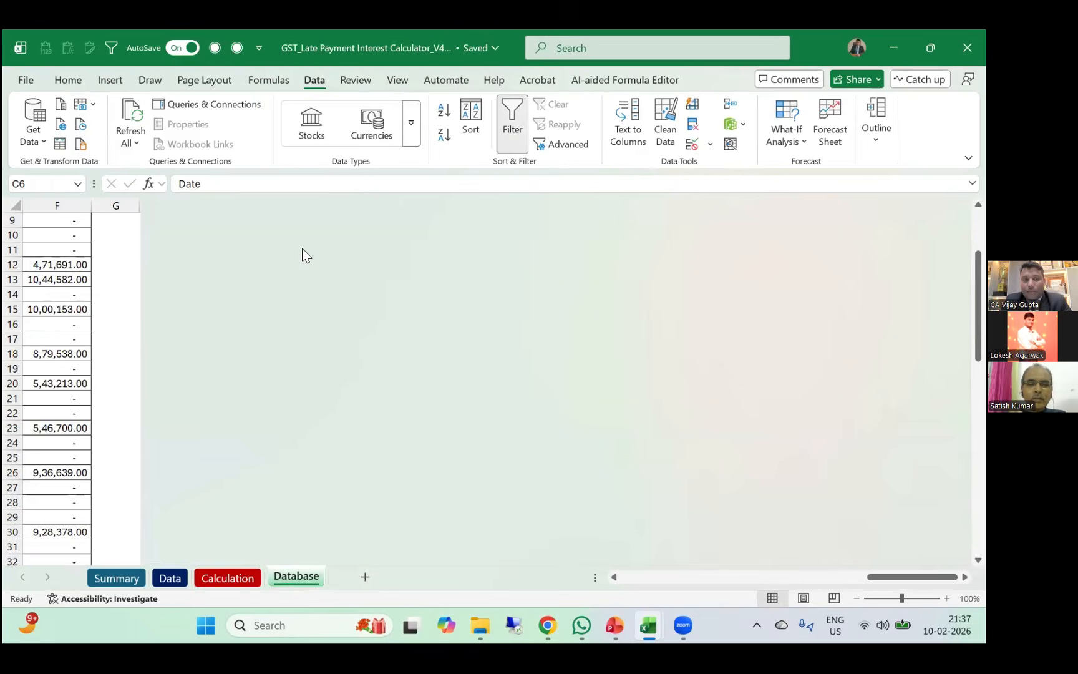
key(ctrl+Home)
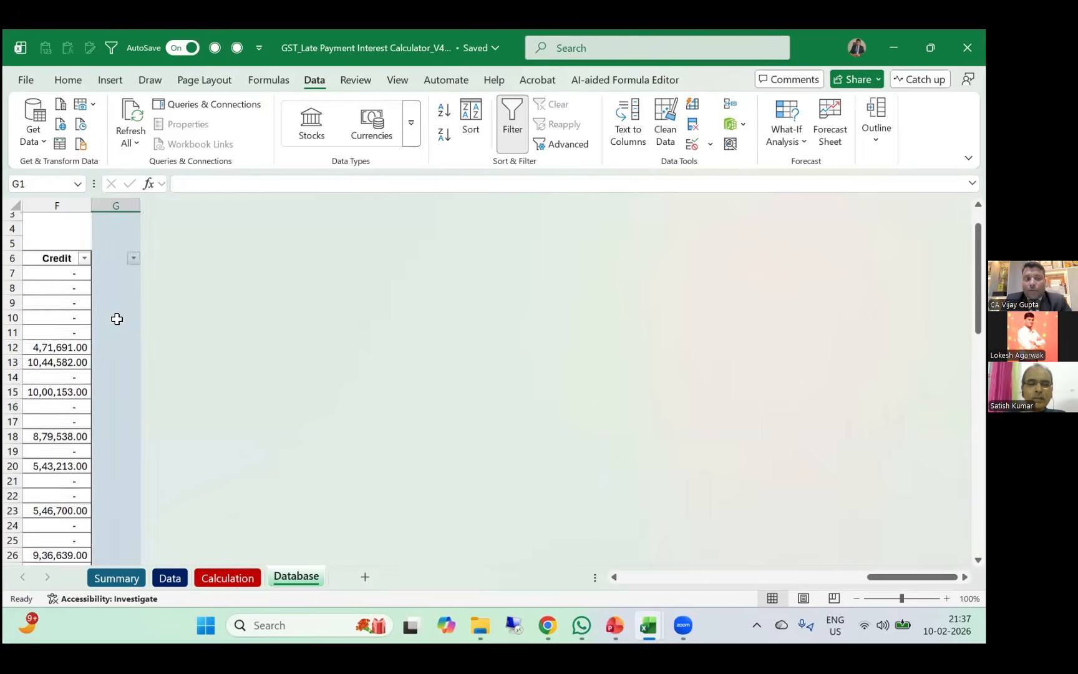
key(Down)
key(Down)
key(Down)
key(alt+Tab)
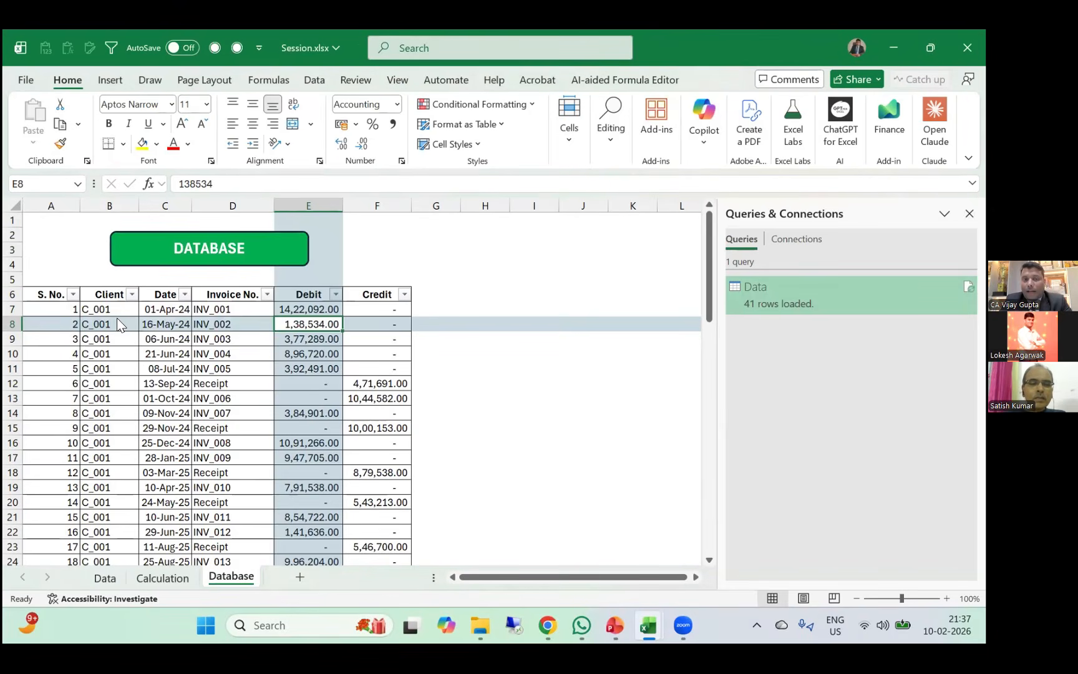
Return to the Data sheet and refresh its query table with the changed invoice amount.
key(ctrl+Page_Up)
key(ctrl+Page_Up)
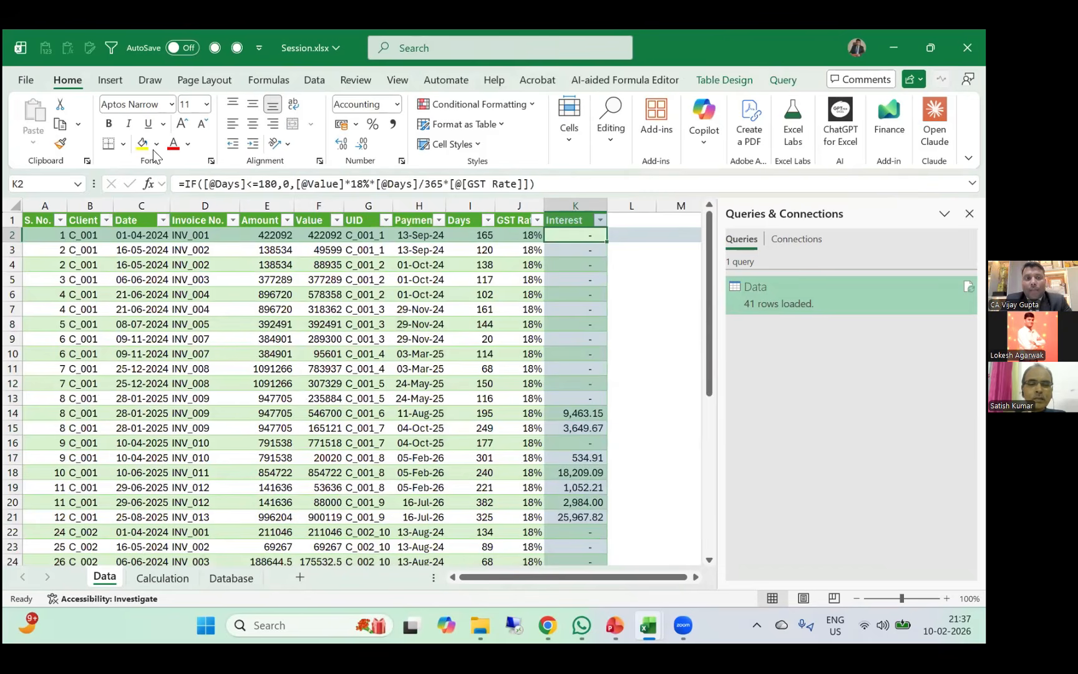
key(alt+a)
click(131, 142)
click(156, 166)
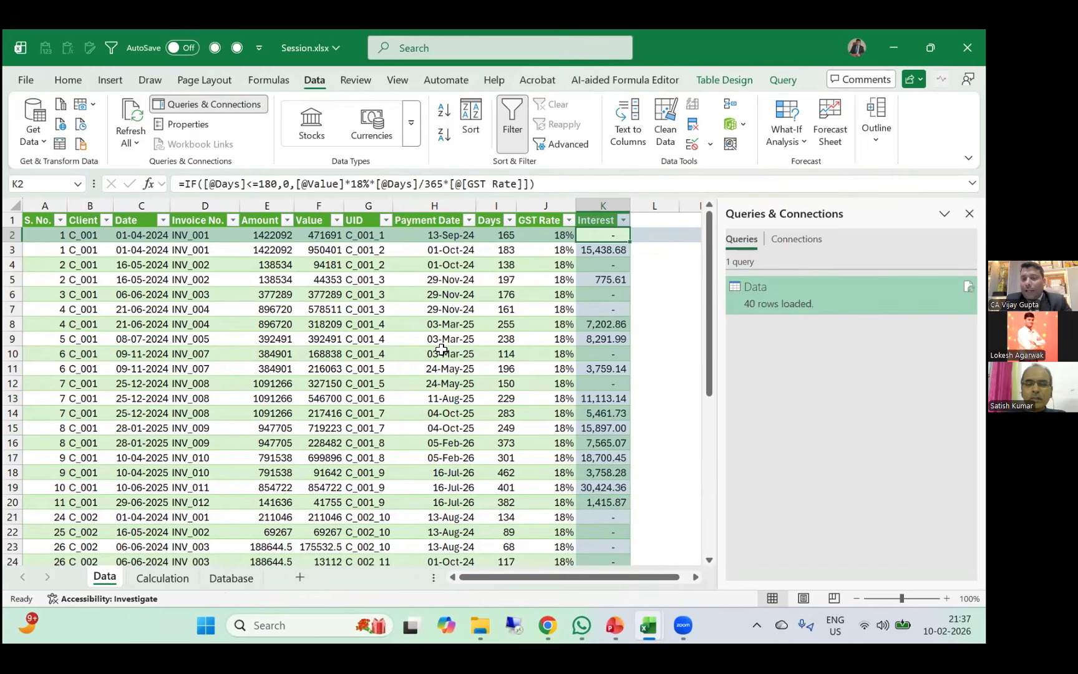
Compare the sum of the Interest column with the interest total on the calculator workbook's Summary sheet.
key(ctrl+shift+Down)
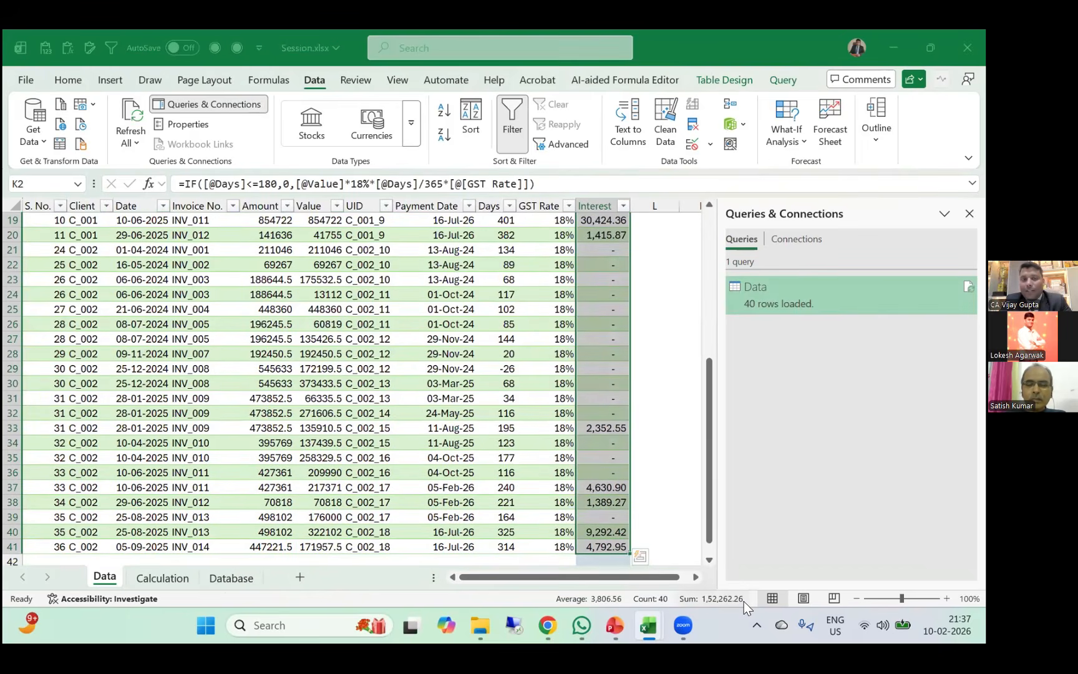
key(alt+Tab)
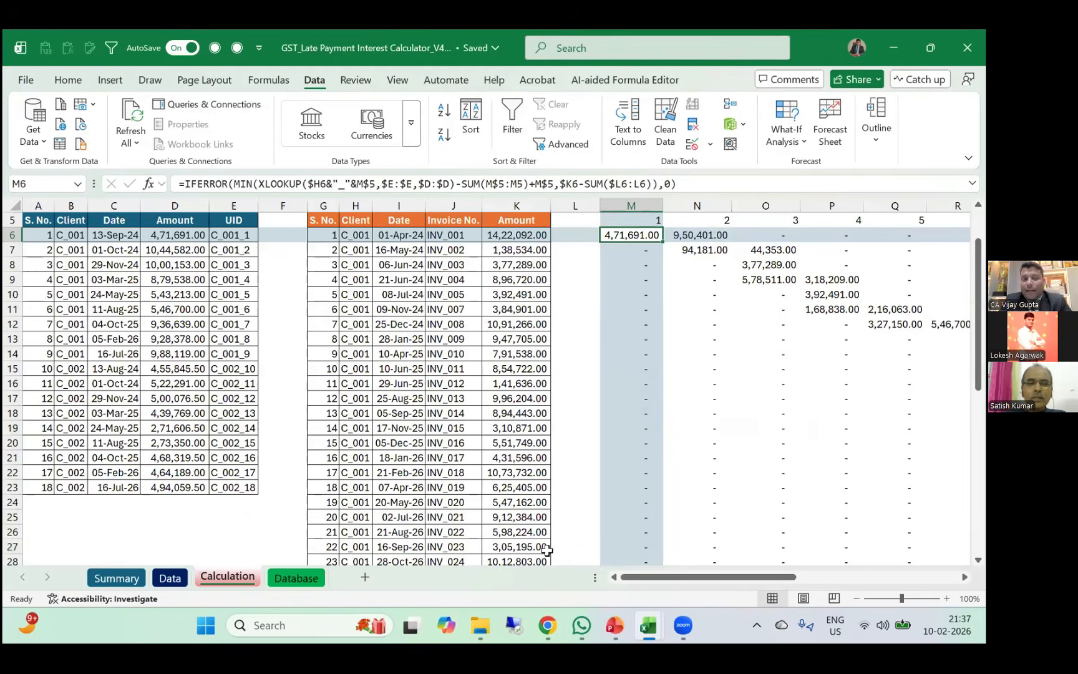
key(ctrl+Page_Up)
key(ctrl+Page_Up)
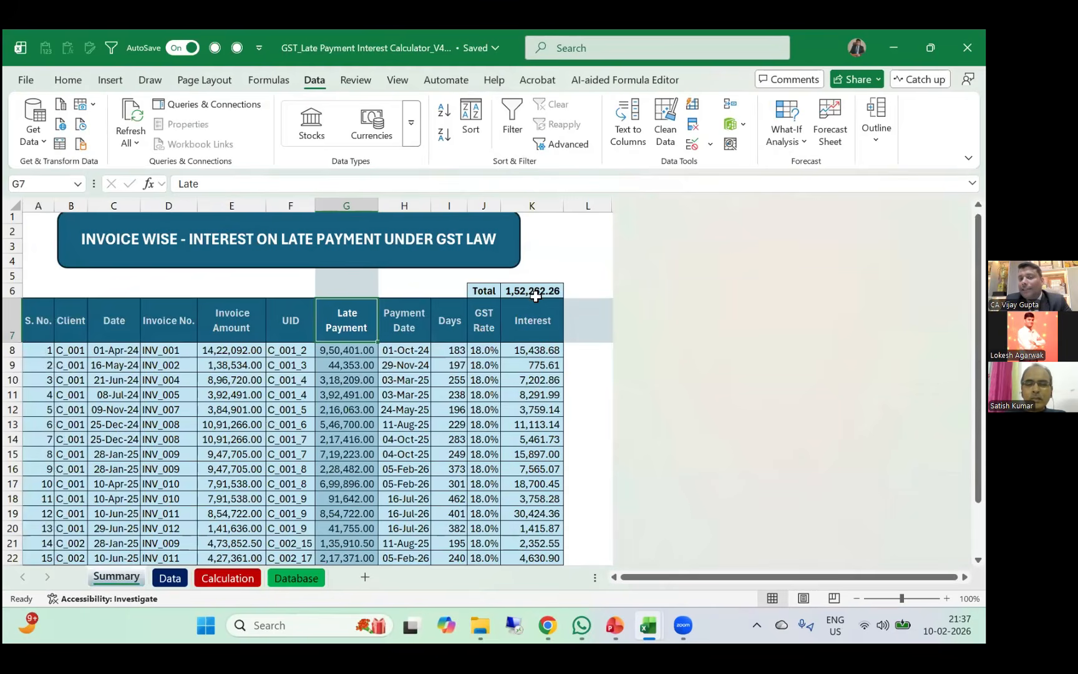
click(534, 292)
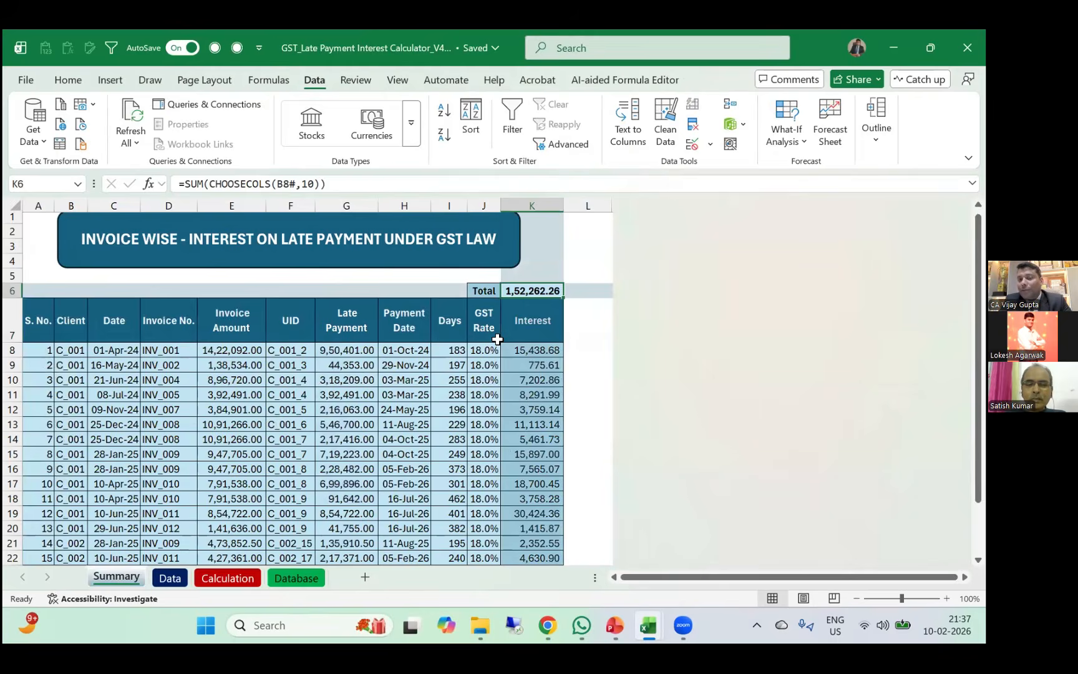
key(alt+Tab)
scroll(484, 391, down, 3)
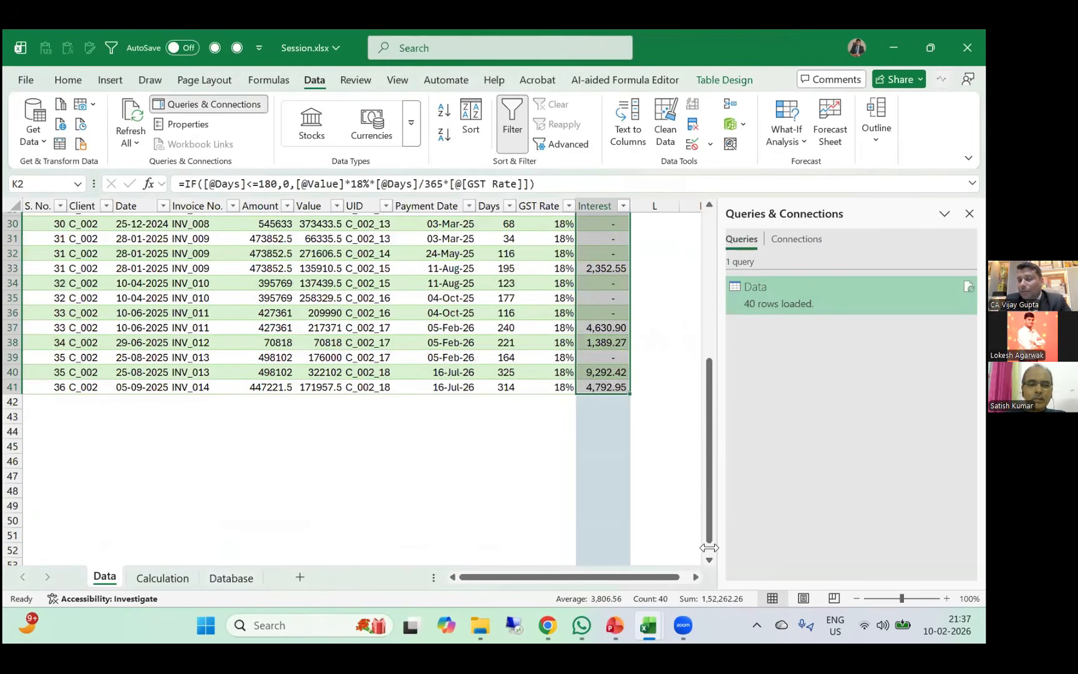
scroll(610, 375, up, 5)
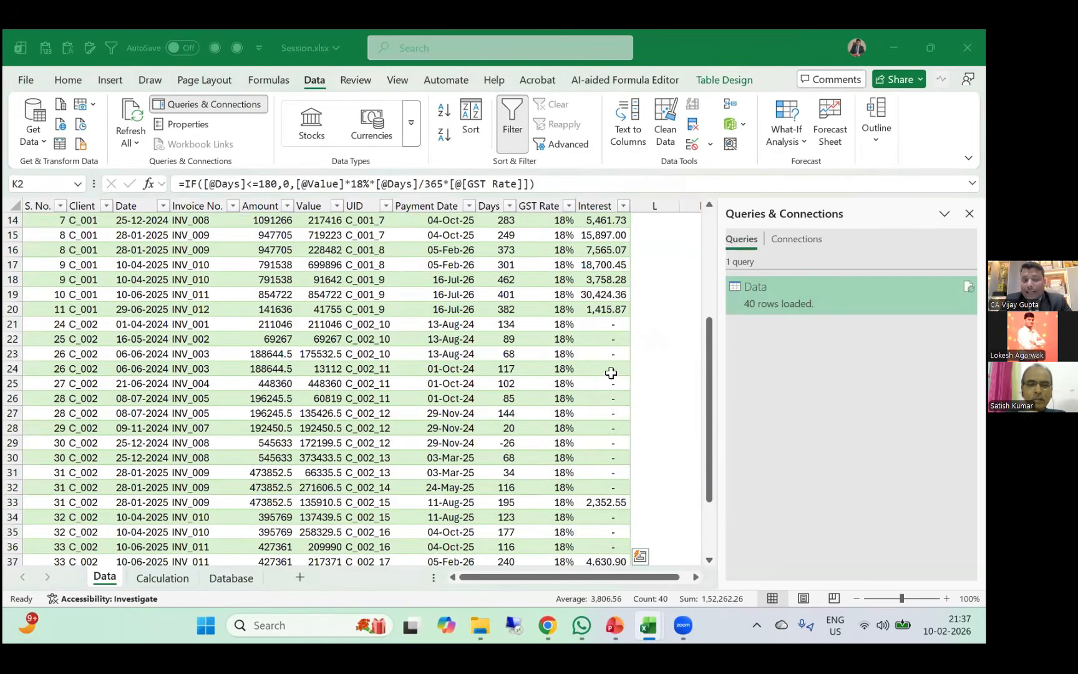
Switch back to the calculator workbook's Summary sheet and examine the formula in B8.
key(alt+Tab)
key(ctrl+Page_Down)
key(ctrl+Page_Up)
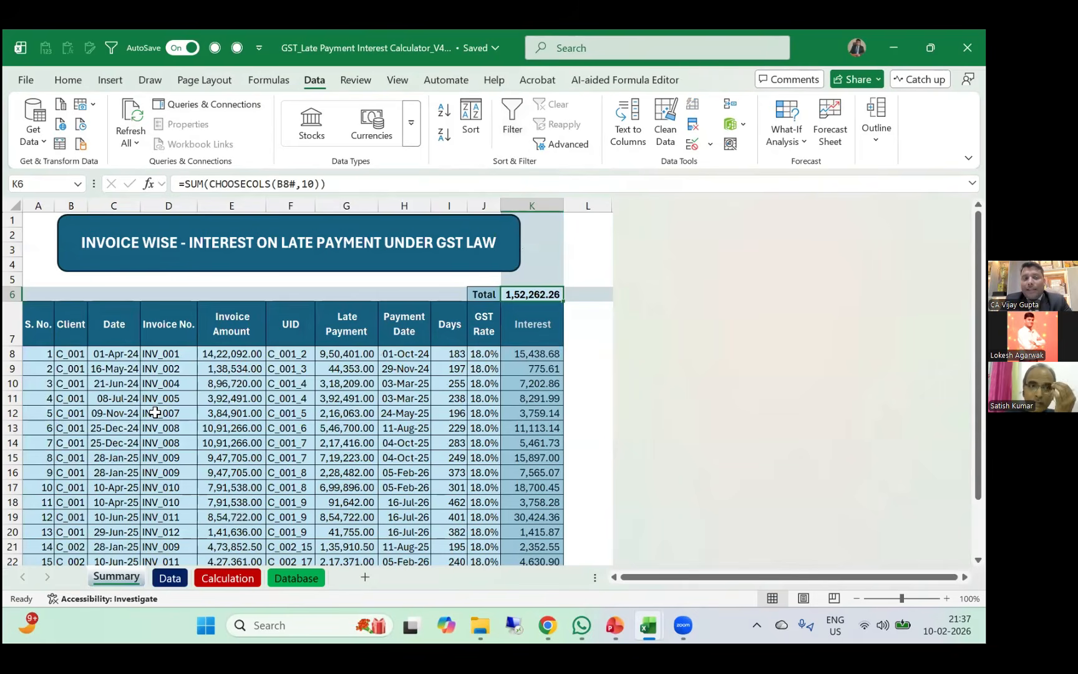
click(71, 353)
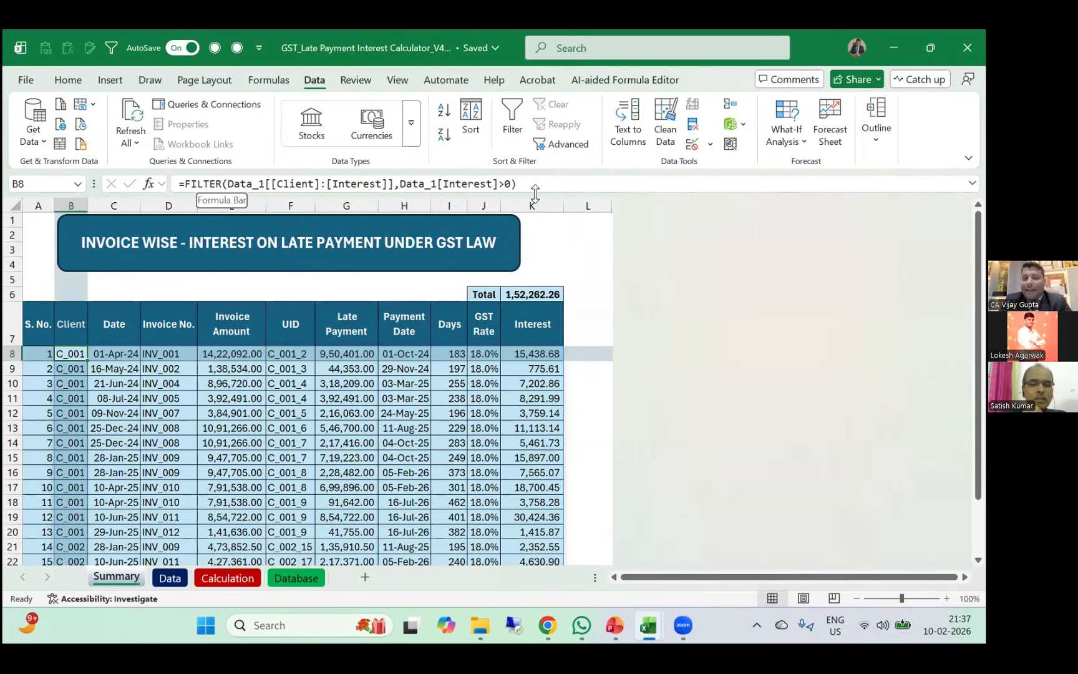
Go through the Summary sheet's invoice-wise interest list from its title to the last row and check the formula in C8.
key(ctrl+Down)
key(ctrl+Up)
key(Up)
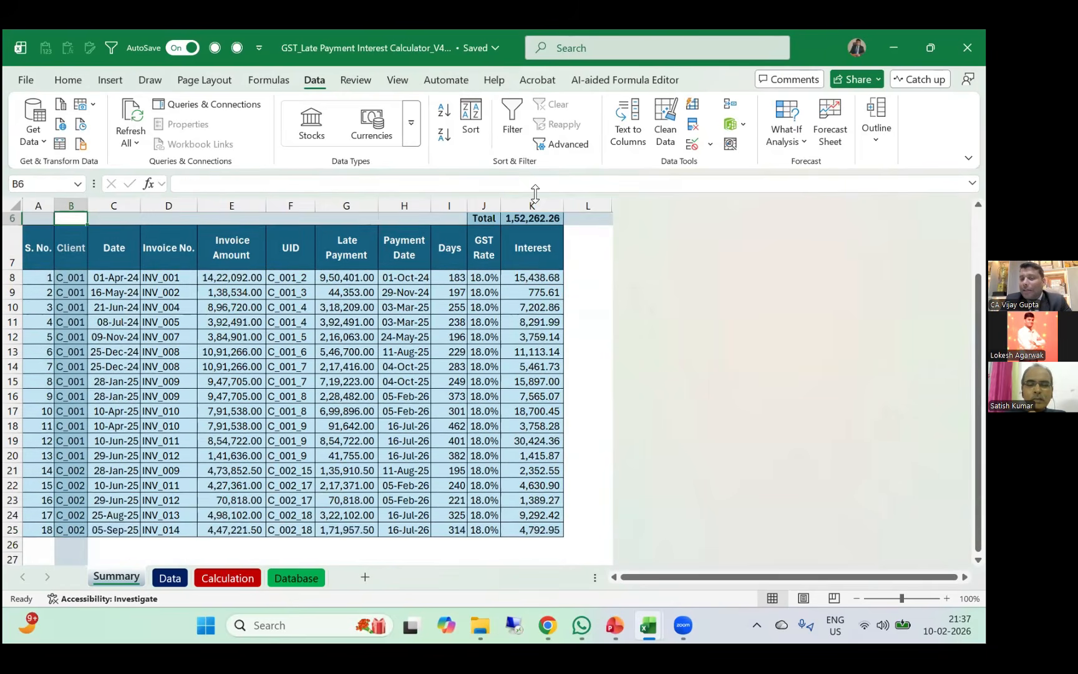
key(Up)
key(Up)
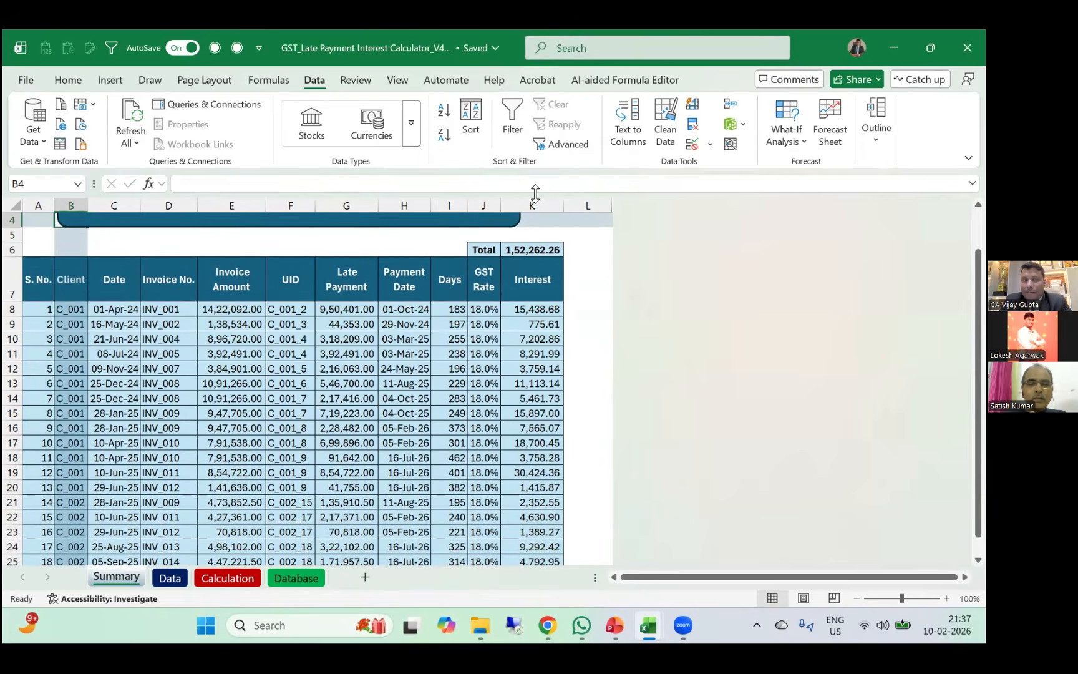
key(ctrl+Up)
key(Down)
key(Down)
key(Down)
key(Down)
key(Down)
key(Down)
key(Down)
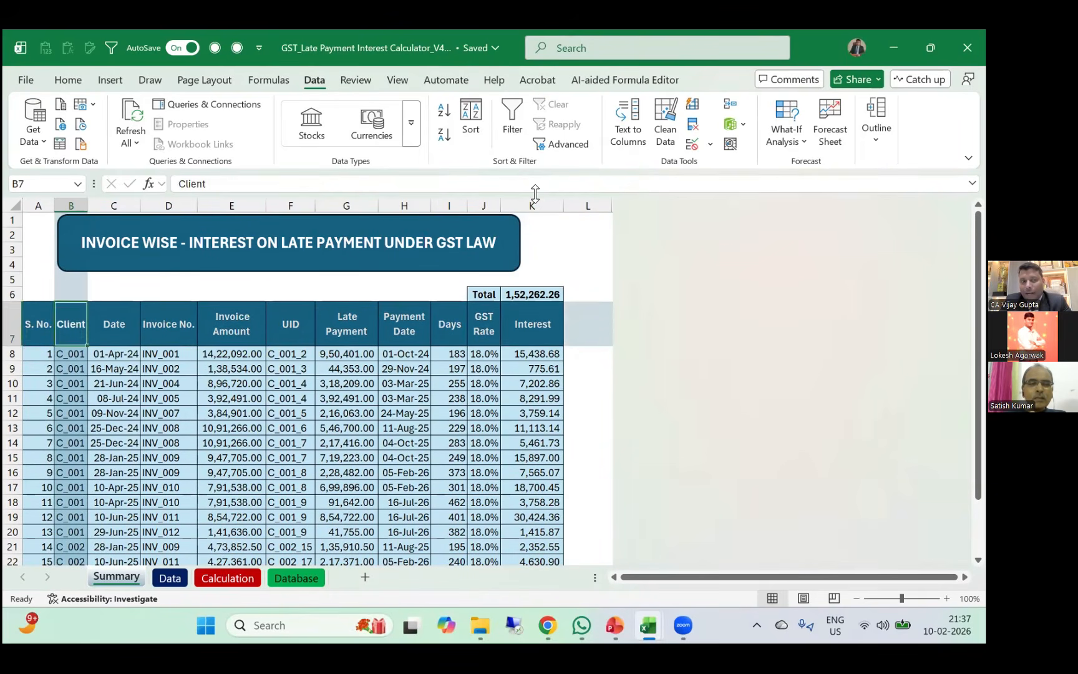
key(Right)
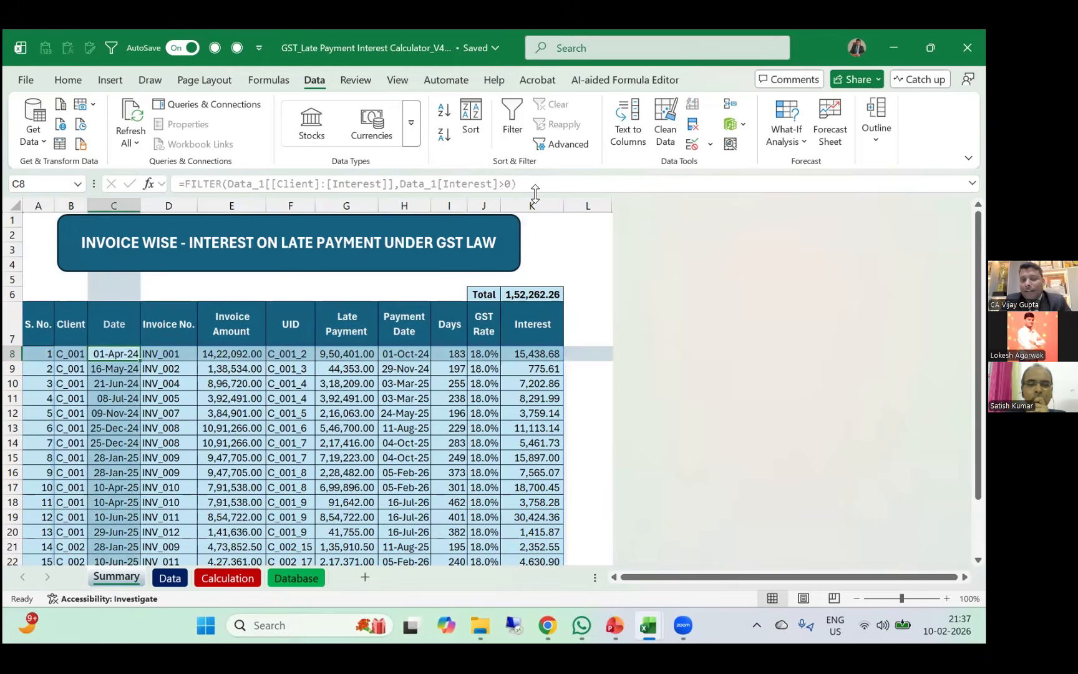
Try to delete the spilled results on the Summary sheet from C8 through the last cell.
key(ctrl+shift+End)
key(Delete)
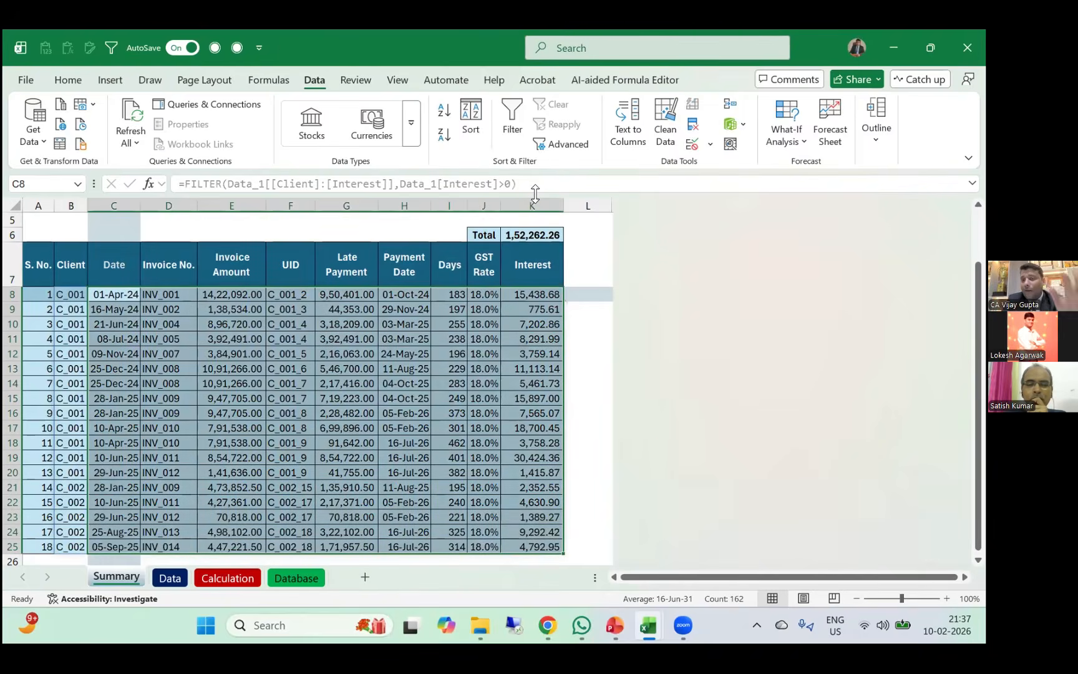
key(Left)
Switch to Session.xlsx, insert a new worksheet before the Data sheet and select cell A5.
key(alt+Tab)
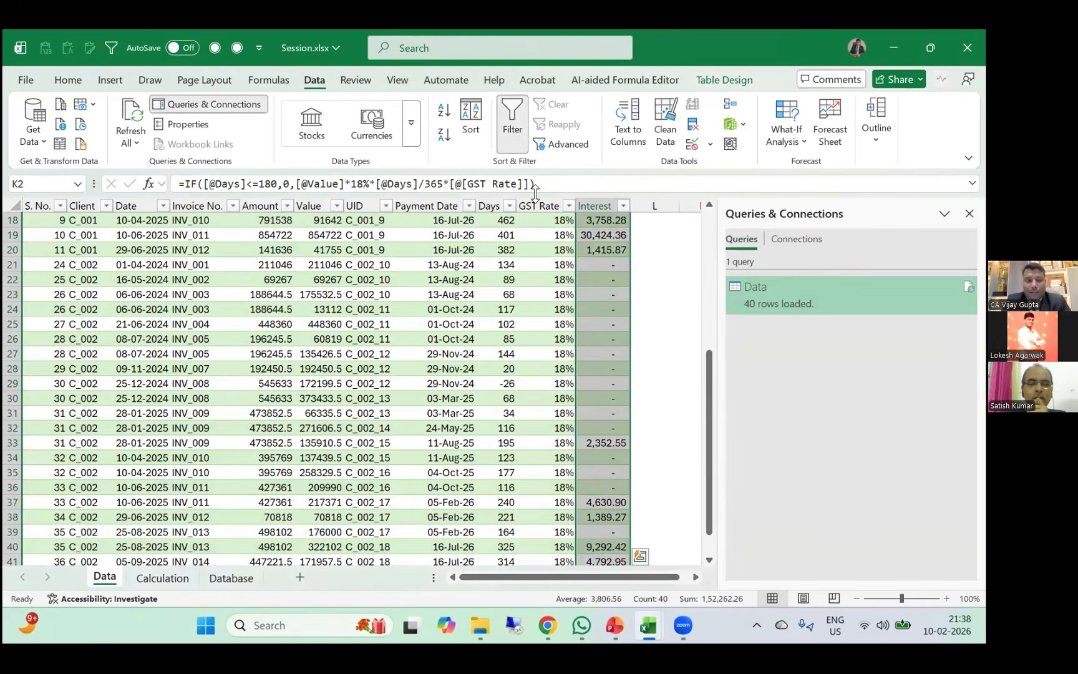
key(F2)
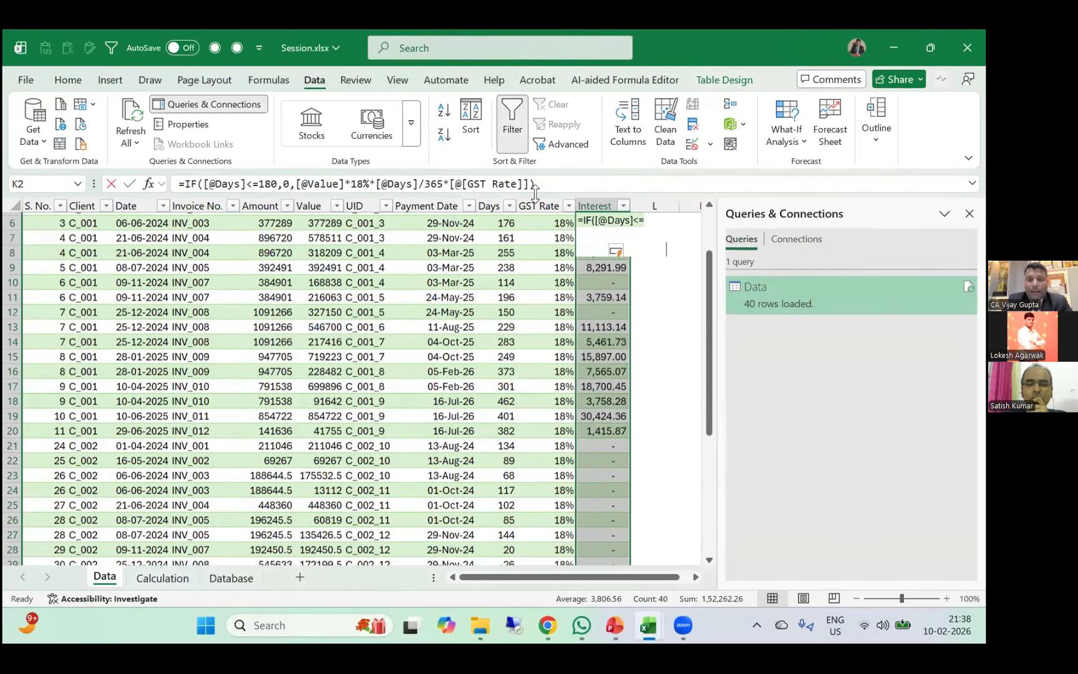
key(Escape)
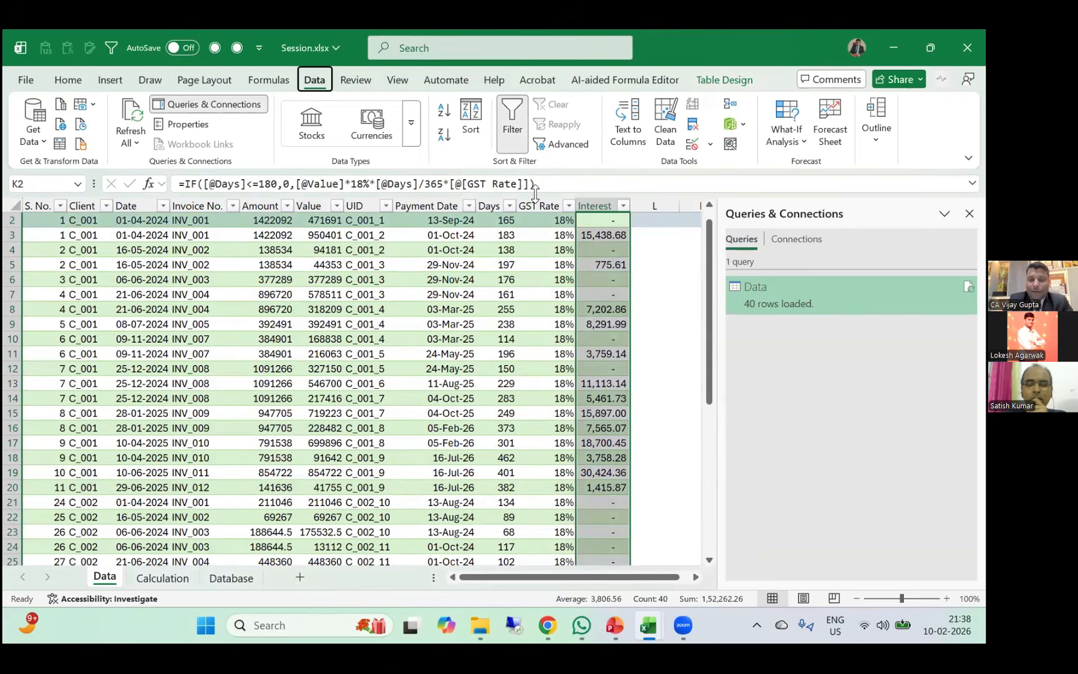
key(shift+F11)
key(Down)
key(Down)
key(Down)
key(Down)
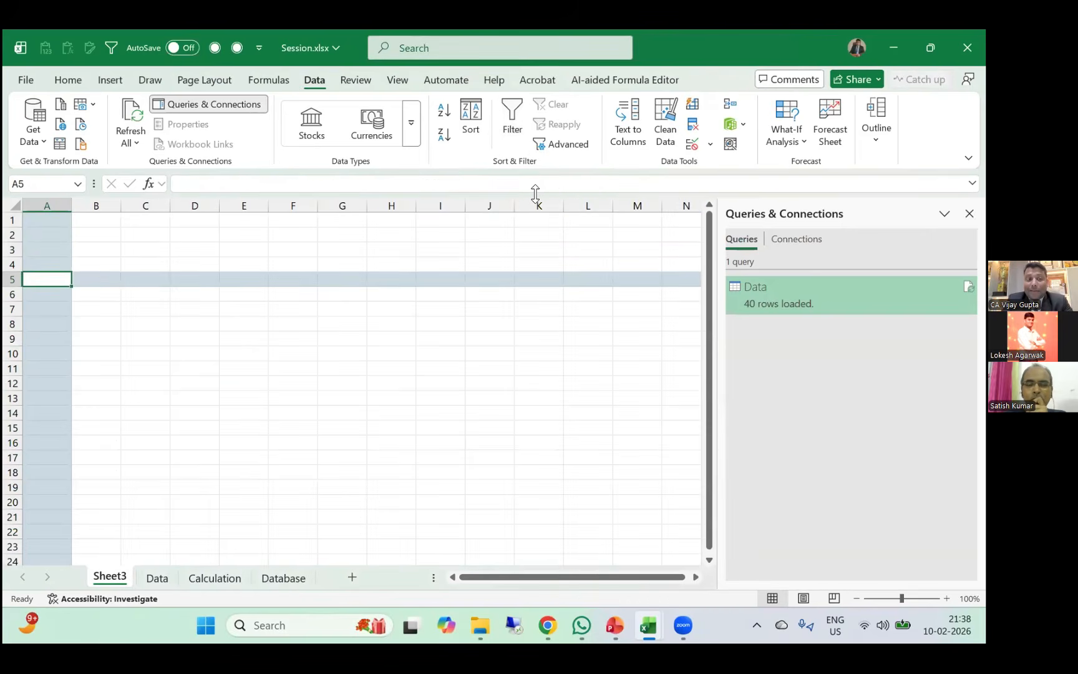
Copy the header row A7:K7 from the calculator workbook's Summary sheet into row 5 of the new sheet in Session.xlsx, starting at A5.
key(alt+Tab)
key(Up)
key(Left)
key(ctrl+shift+Right)
key(ctrl+c)
key(shift+Up)
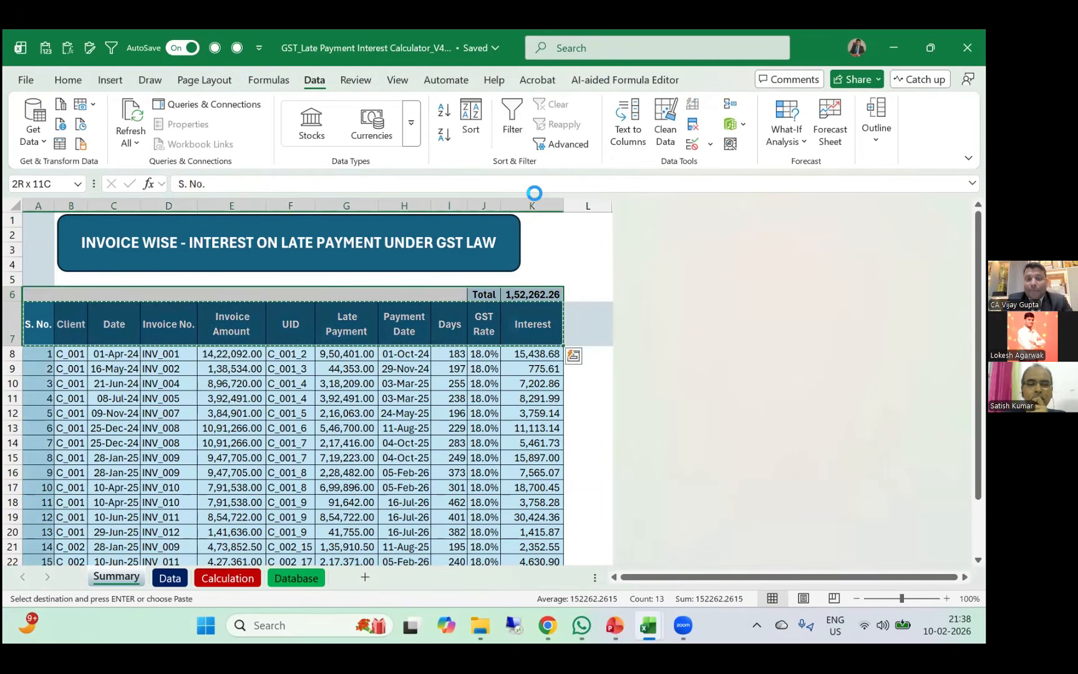
key(shift+Down)
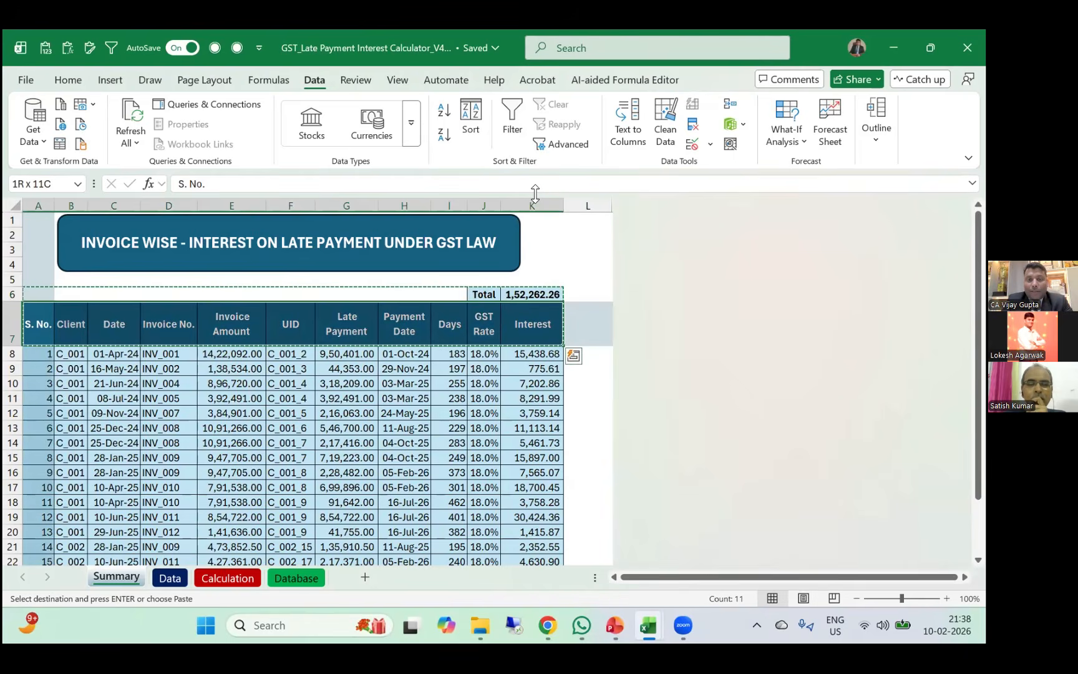
key(ctrl+c)
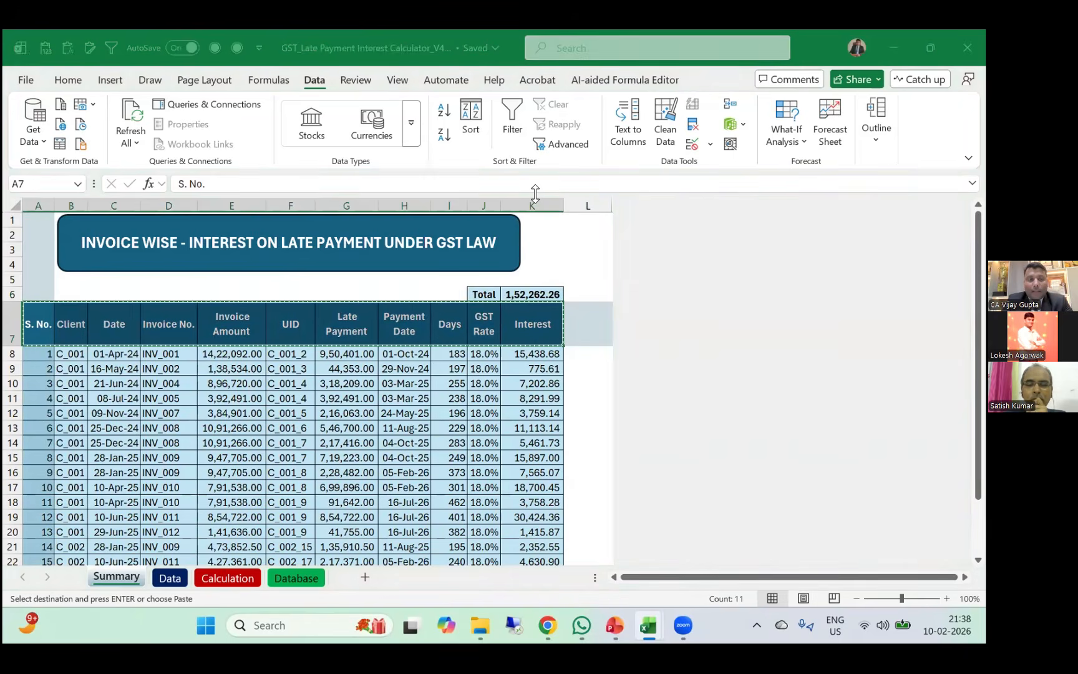
key(alt+Tab)
key(ctrl+v)
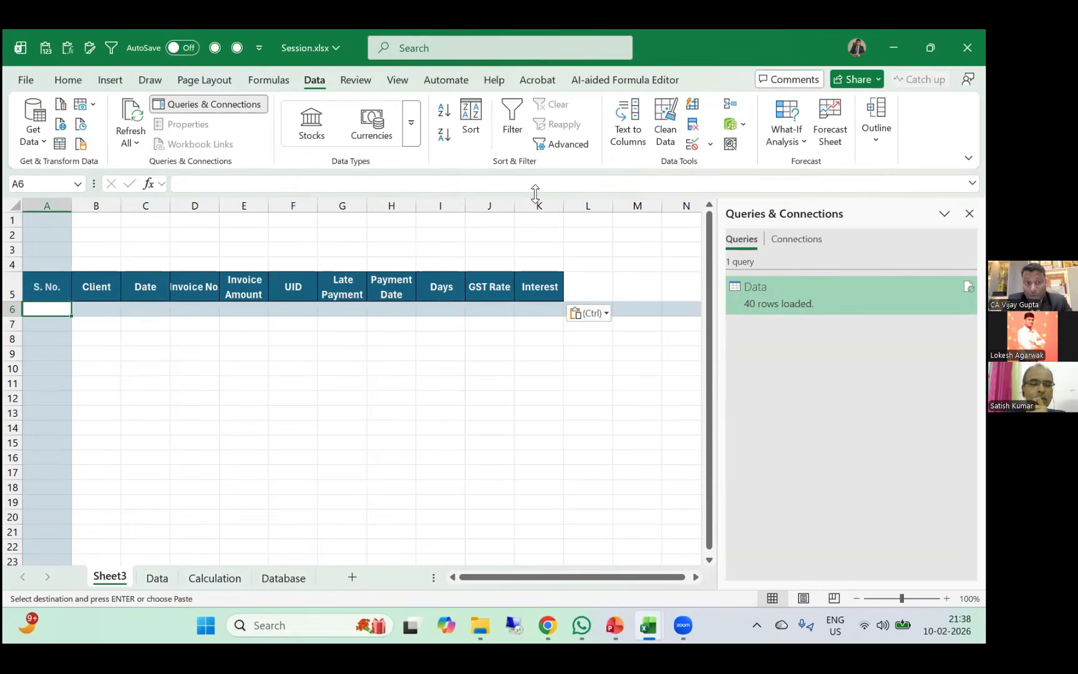
Copy the FILTER formula from B8 of the calculator workbook's Summary sheet into B6 of the new sheet in Session.xlsx.
key(ctrl+Page_Down)
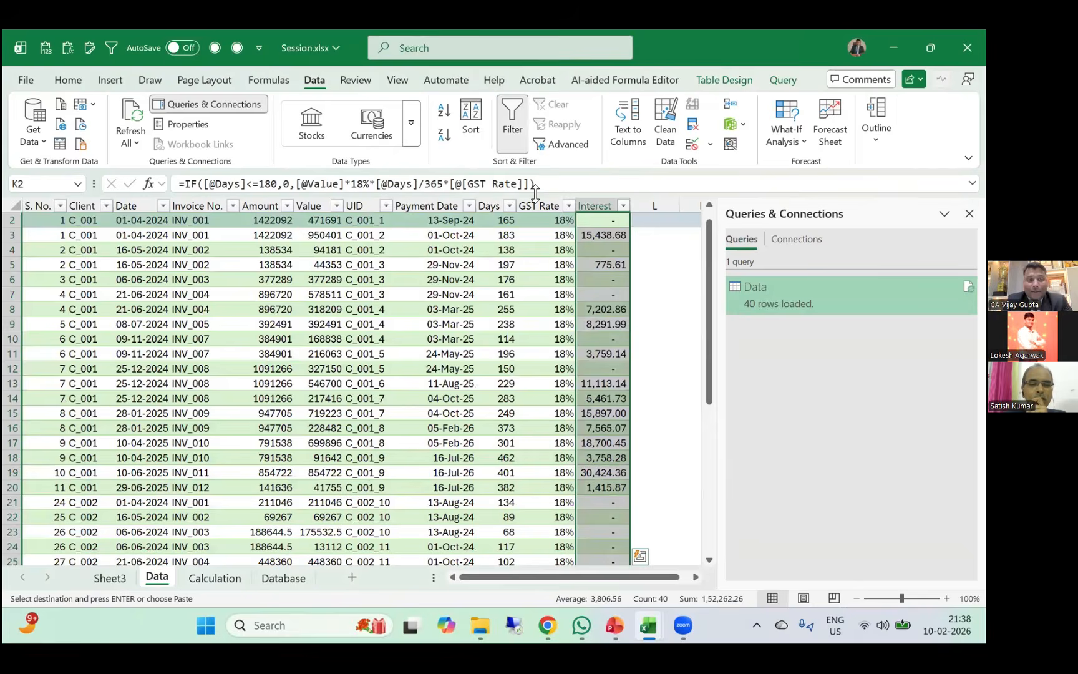
key(ctrl+Page_Up)
key(alt+Tab)
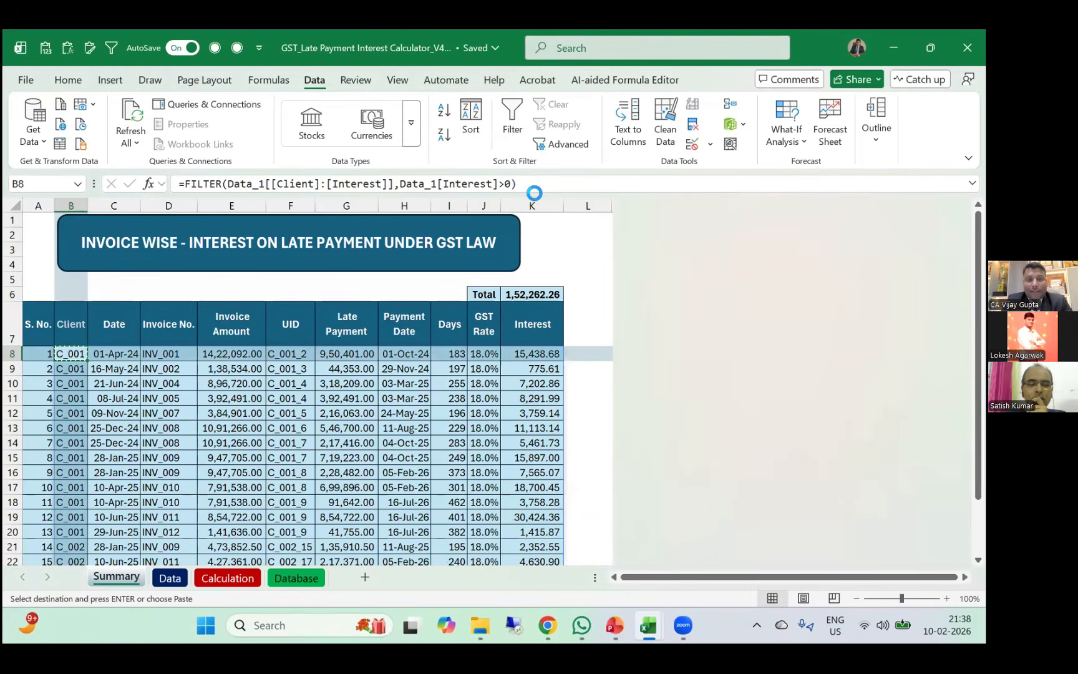
key(alt+Tab)
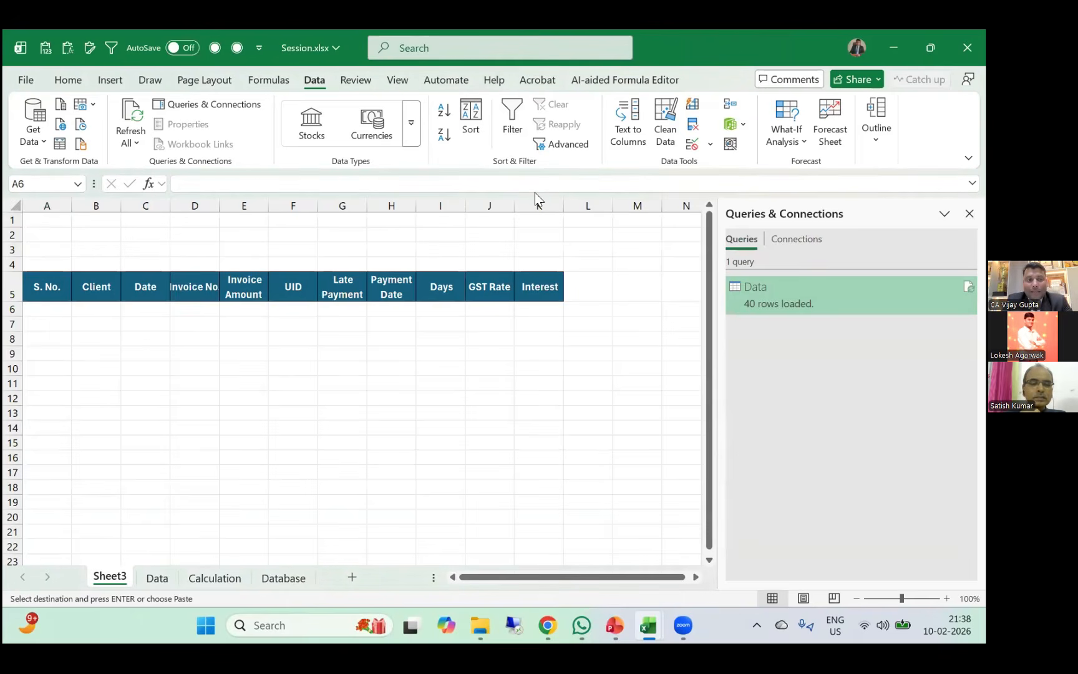
key(Right)
key(ctrl+v)
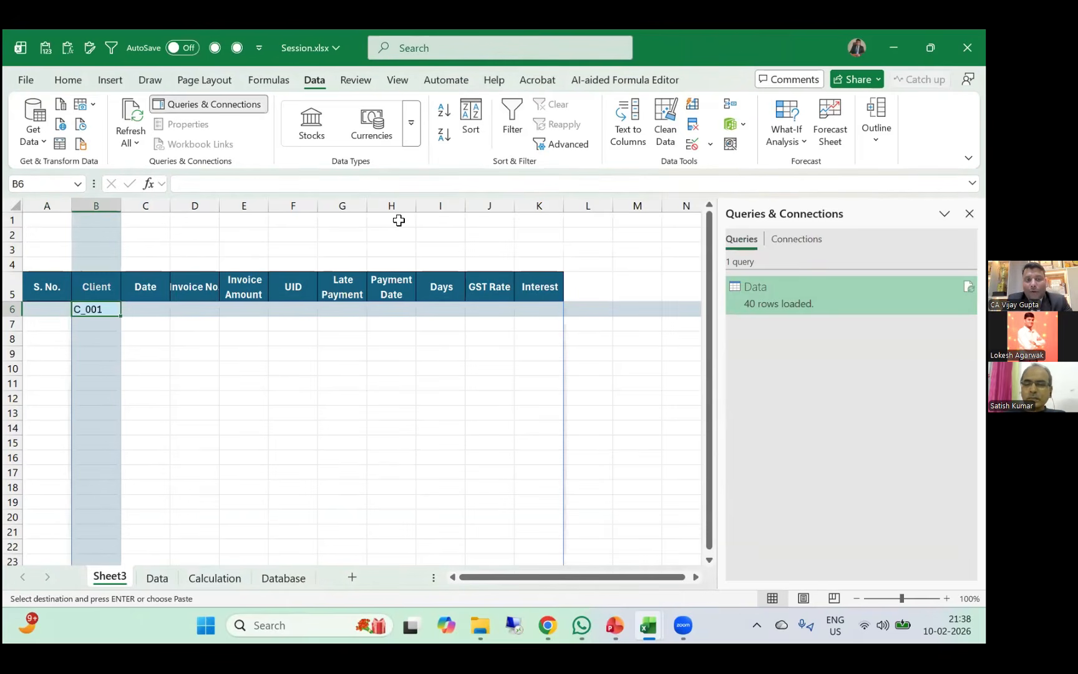
key(F2)
key(Escape)
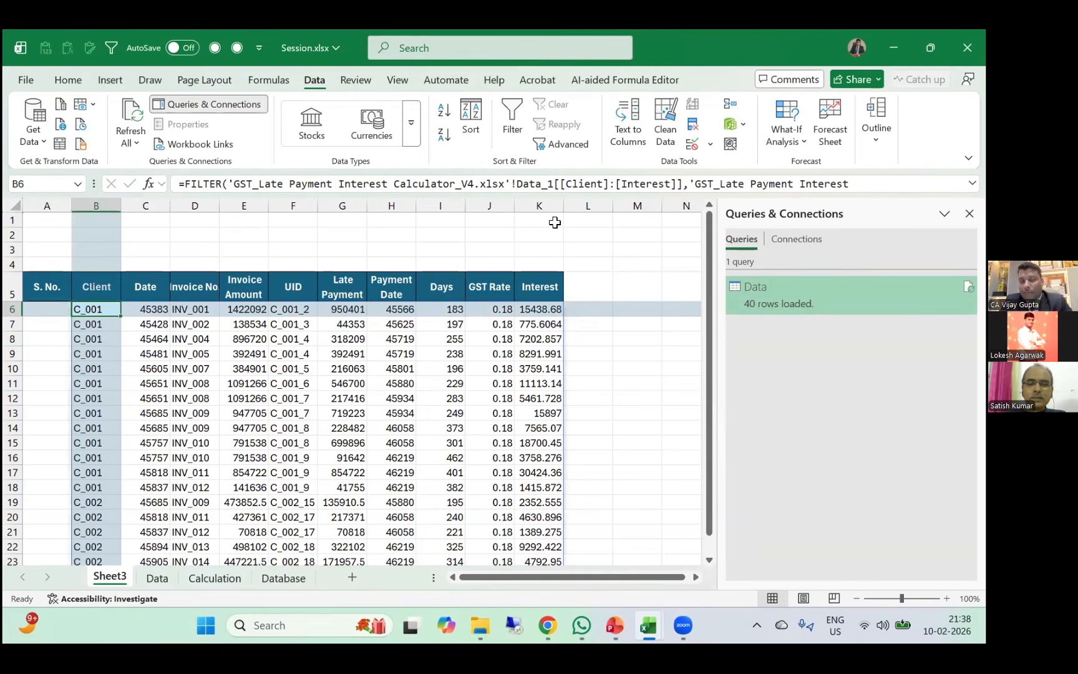
Replace the formula in B6 with a new FILTER that takes the Data sheet's range Data_1[[Client]:[Interest]] as its array.
key(F2)
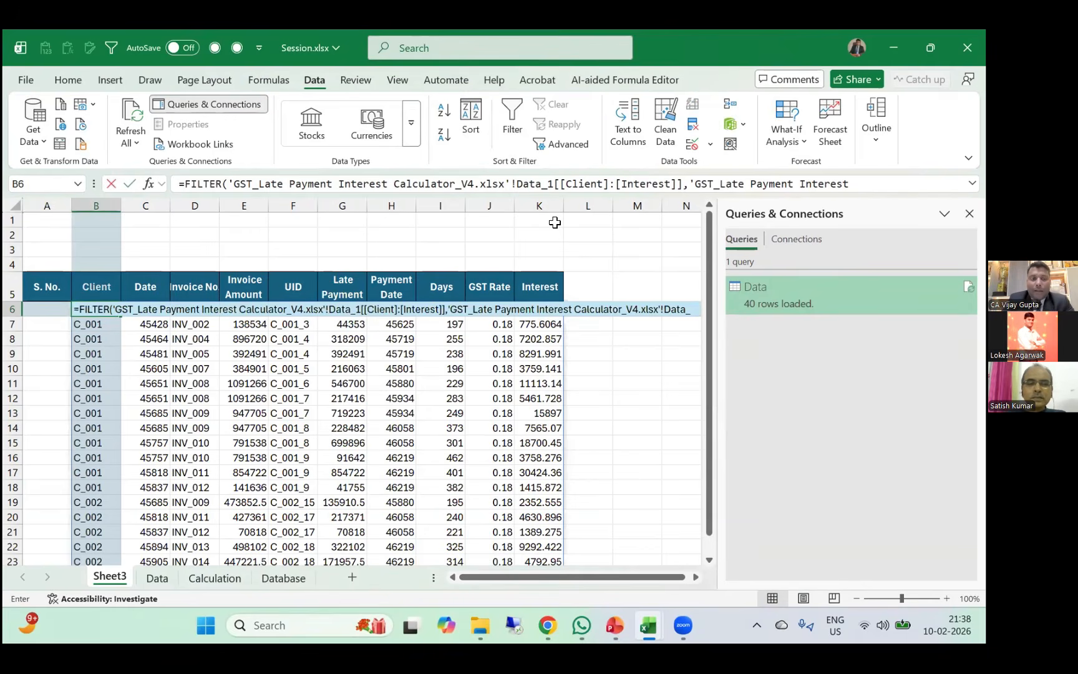
text(=FILTER()
key(ctrl+Page_Down)
key(Down)
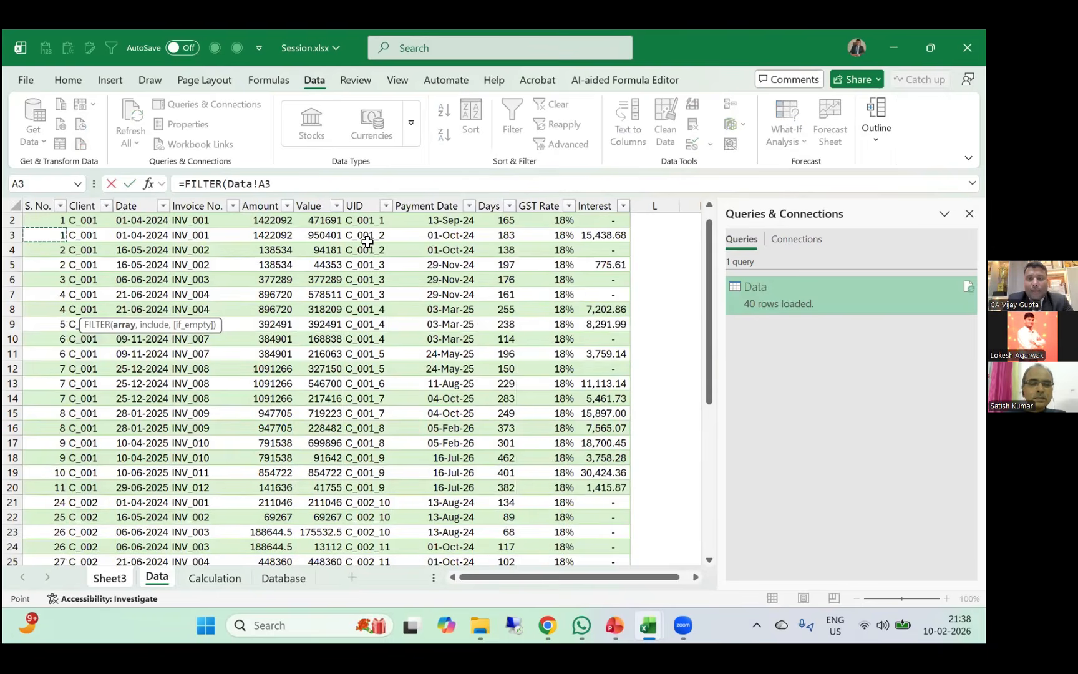
key(ctrl+Up)
key(Right)
key(Down)
key(ctrl+shift+Down)
key(ctrl+shift+Right)
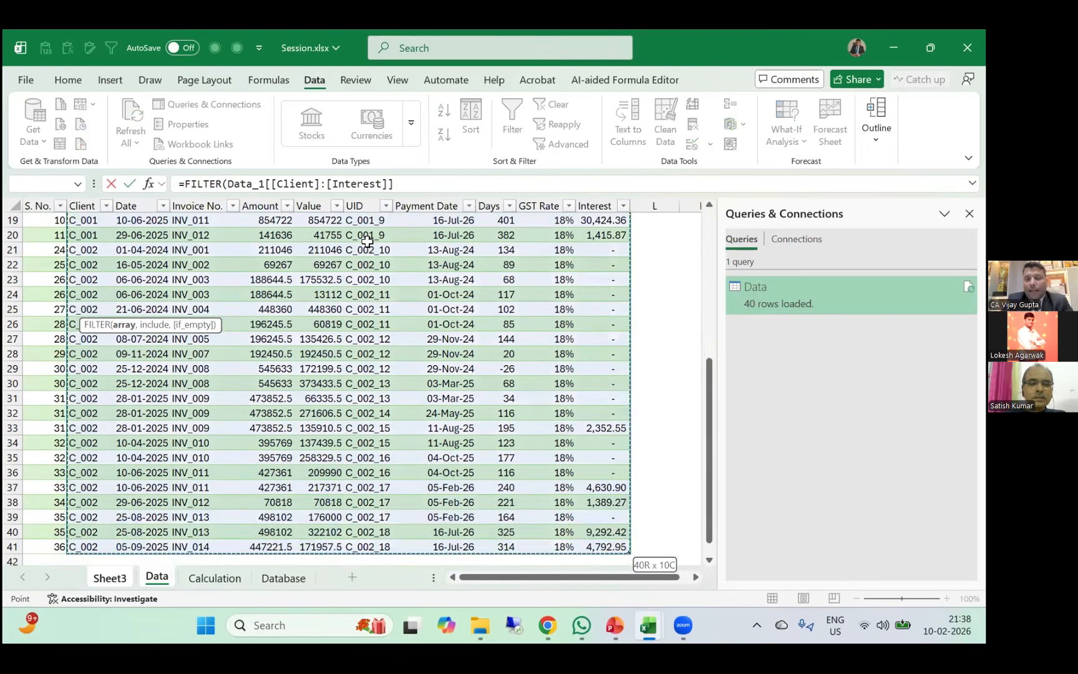
text(,)
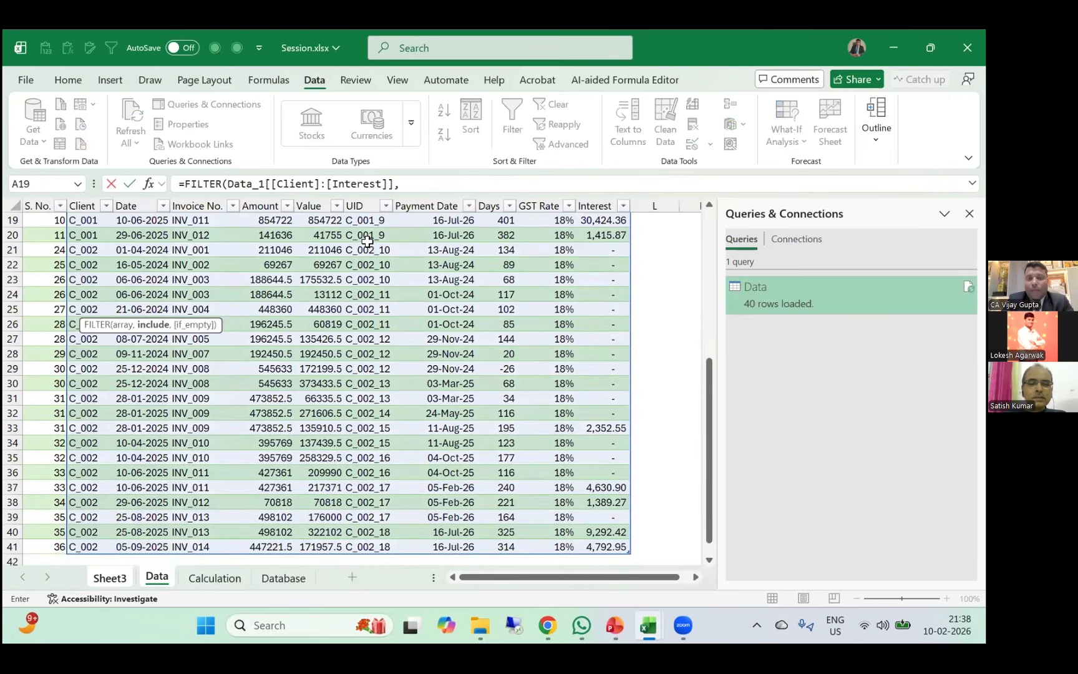
Complete the FILTER formula in B6 with the include condition Data_1[Interest]>0 and enter it.
click(627, 279)
key(ctrl+Up)
key(ctrl+shift+Down)
text(>)
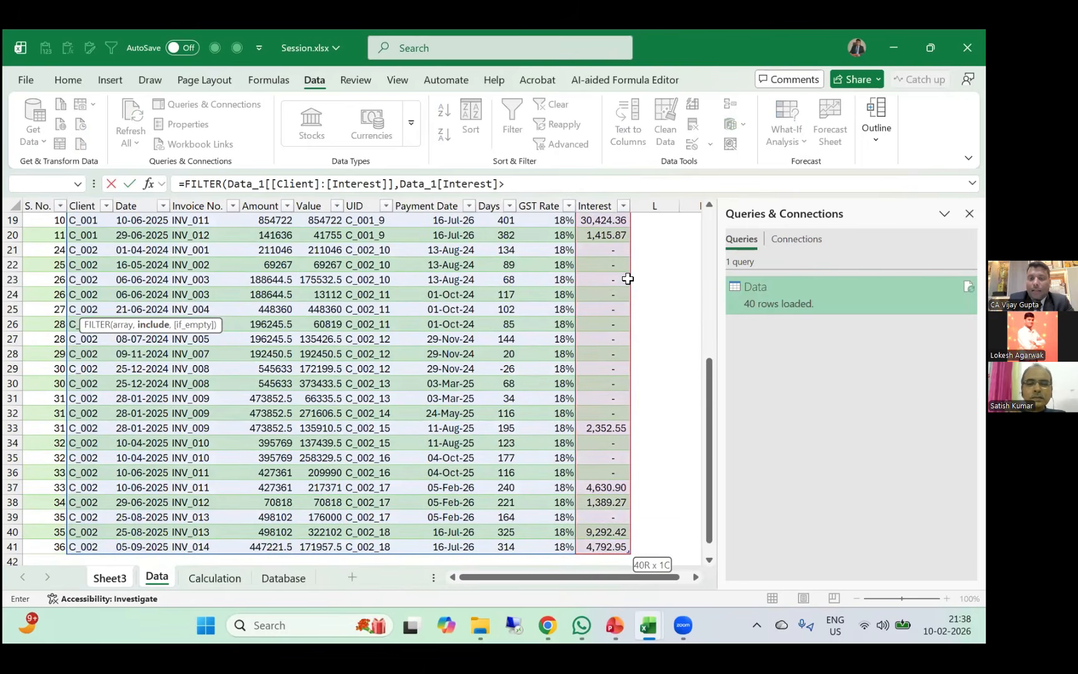
text(0)
key(Return)
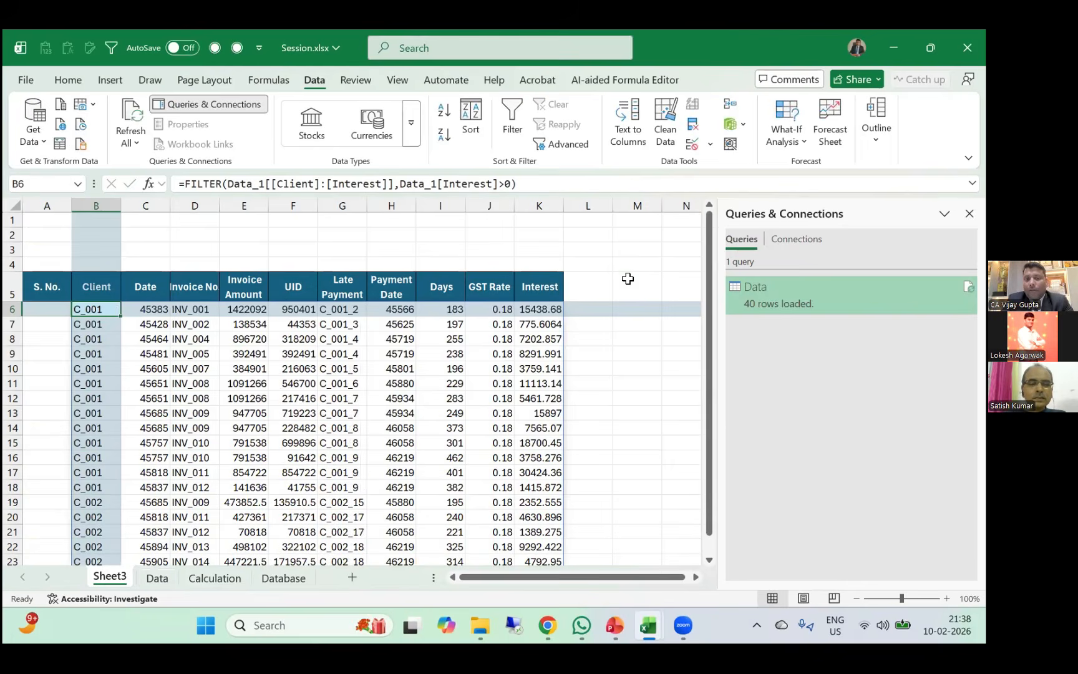
Format the Date column C of the new sheet in the day-month-year date format.
key(ctrl+Down)
key(Right)
key(ctrl+space)
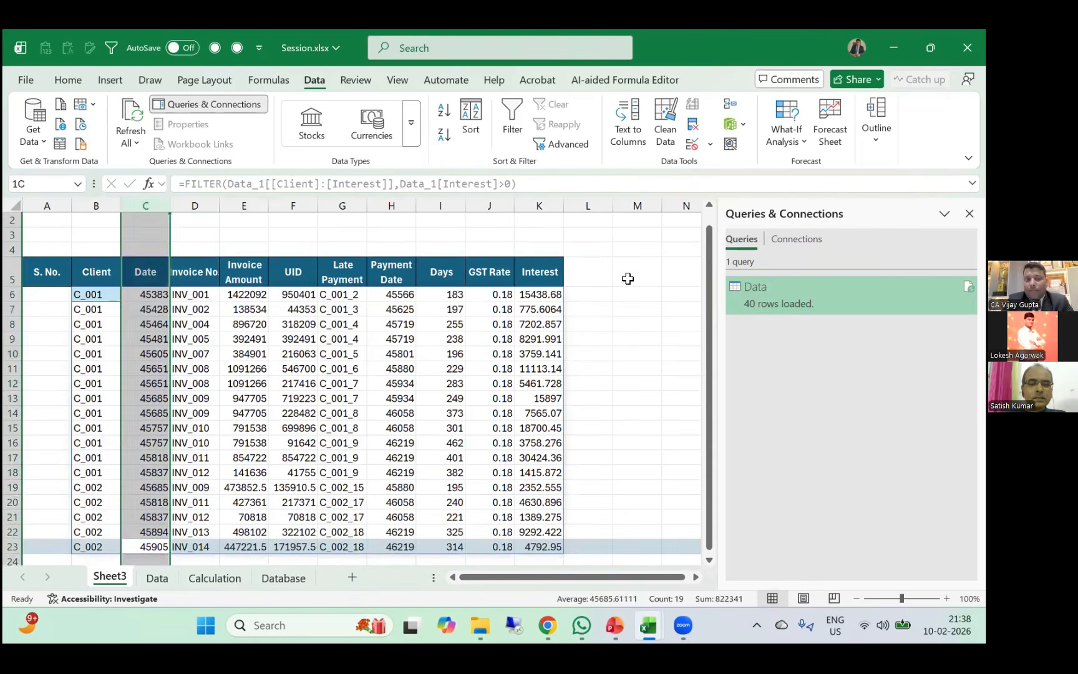
key(ctrl+shift+3)
Apply the comma number style to the entire Interest column K of the new sheet.
key(Right)
key(Right)
key(Right)
key(Right)
key(Right)
key(Right)
key(Right)
key(Right)
key(alt+w)
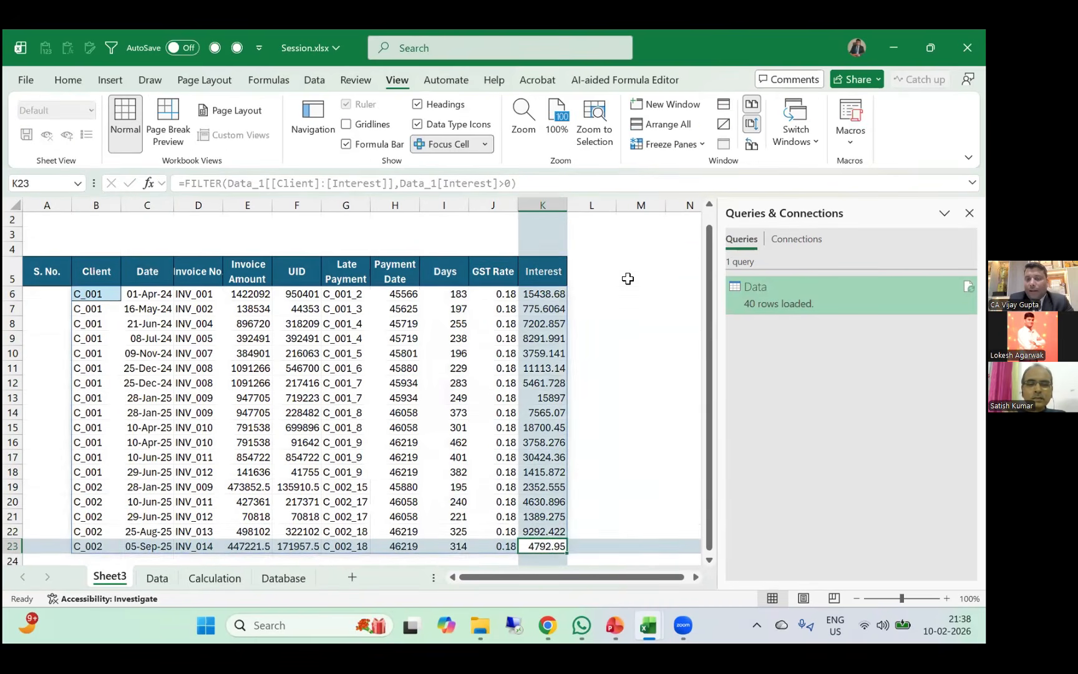
key(ctrl+Up)
key(Down)
key(ctrl+shift+Down)
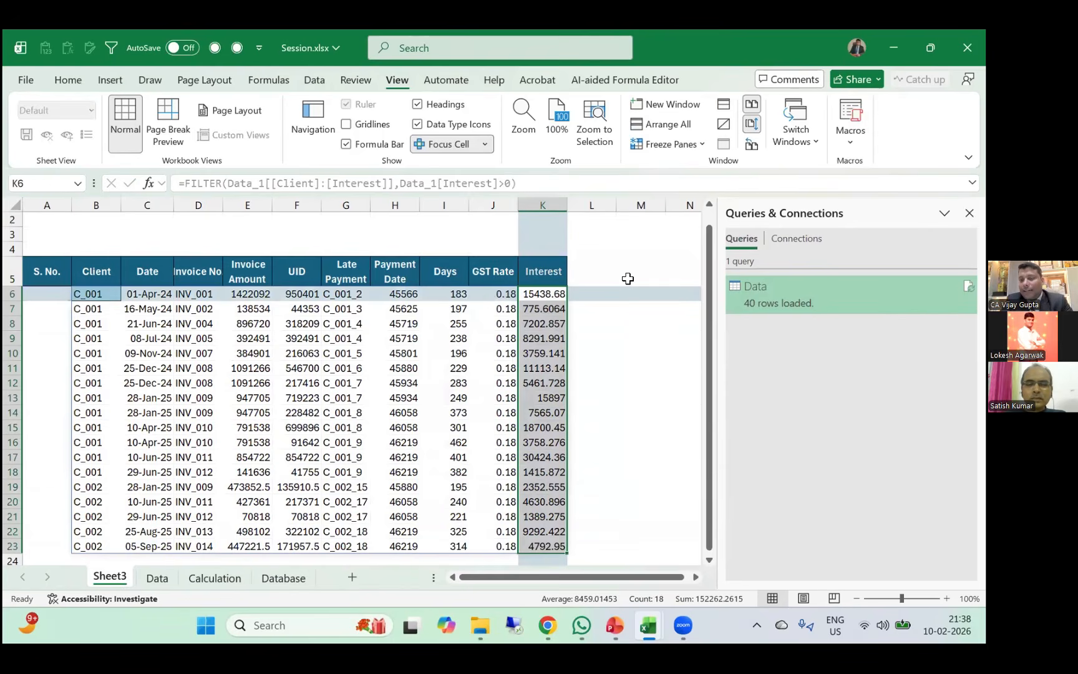
key(ctrl+space)
key(alt+h)
key(k)
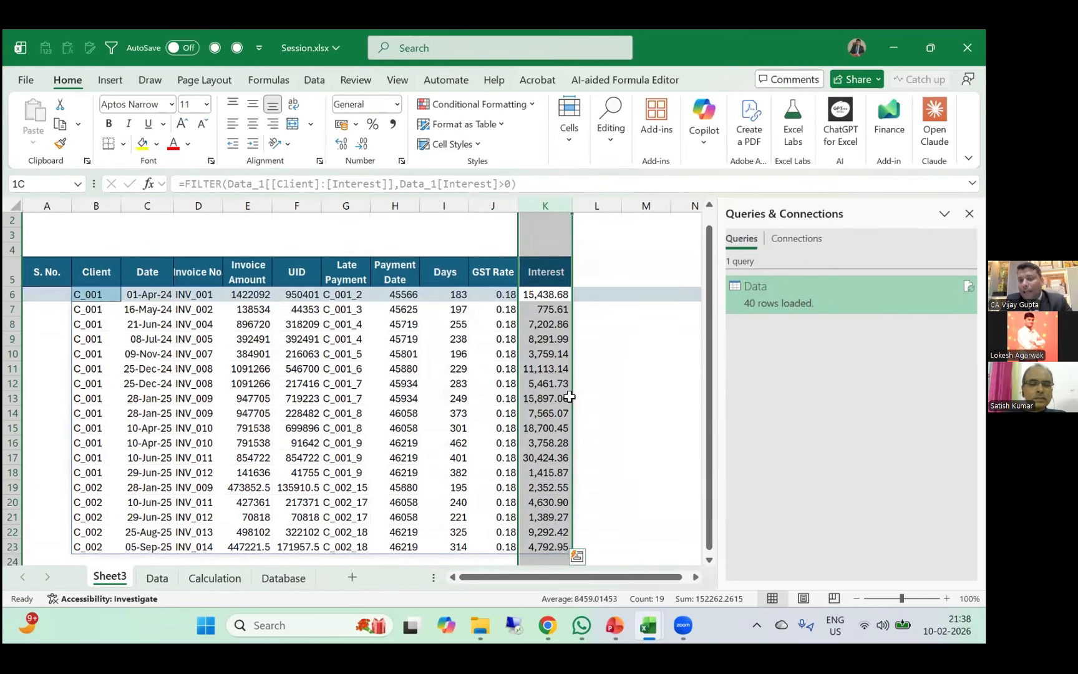
scroll(569, 396, up, 1)
scroll(570, 397, down, 1)
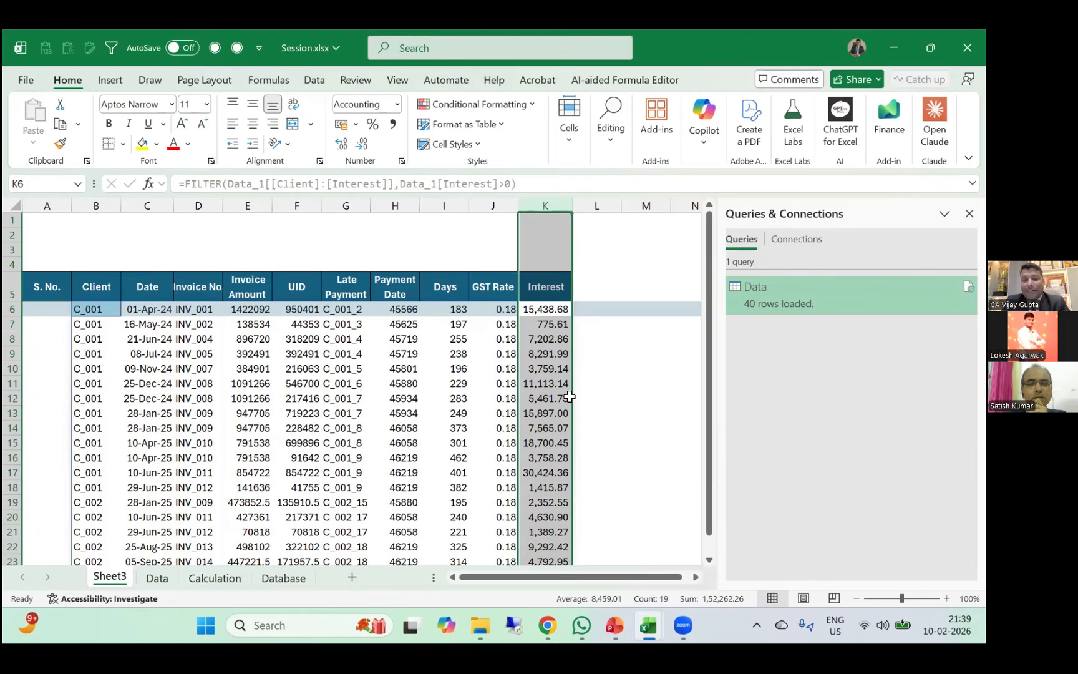
Switch to the calculator workbook and look over its Data and Calculation sheets.
key(alt+Tab)
key(ctrl+Page_Down)
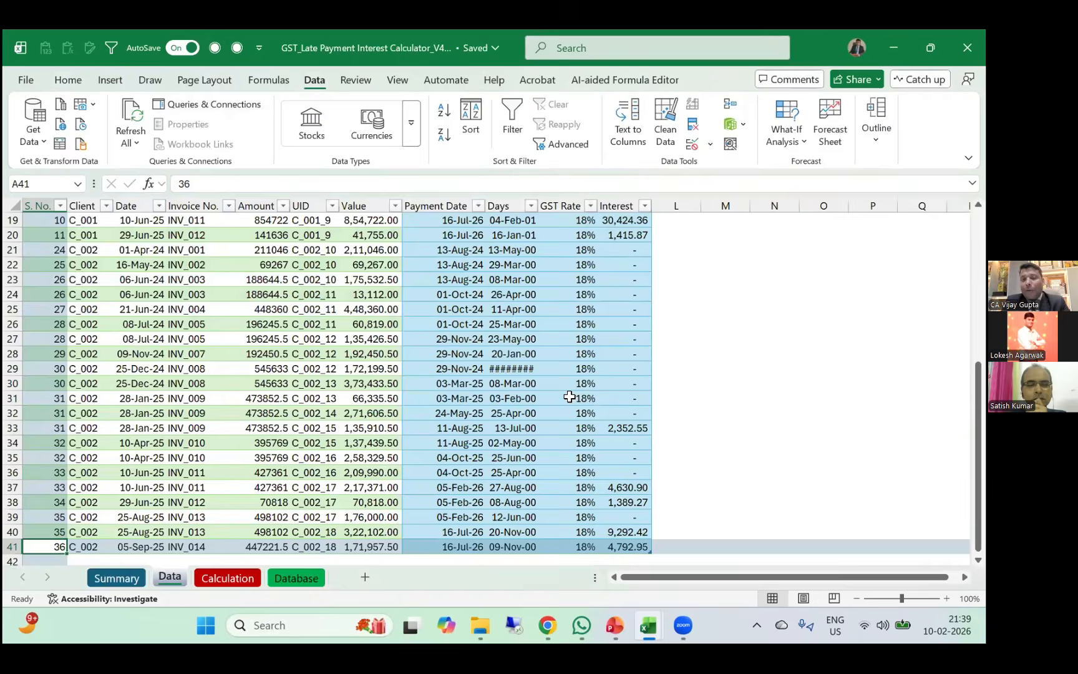
key(ctrl+Page_Down)
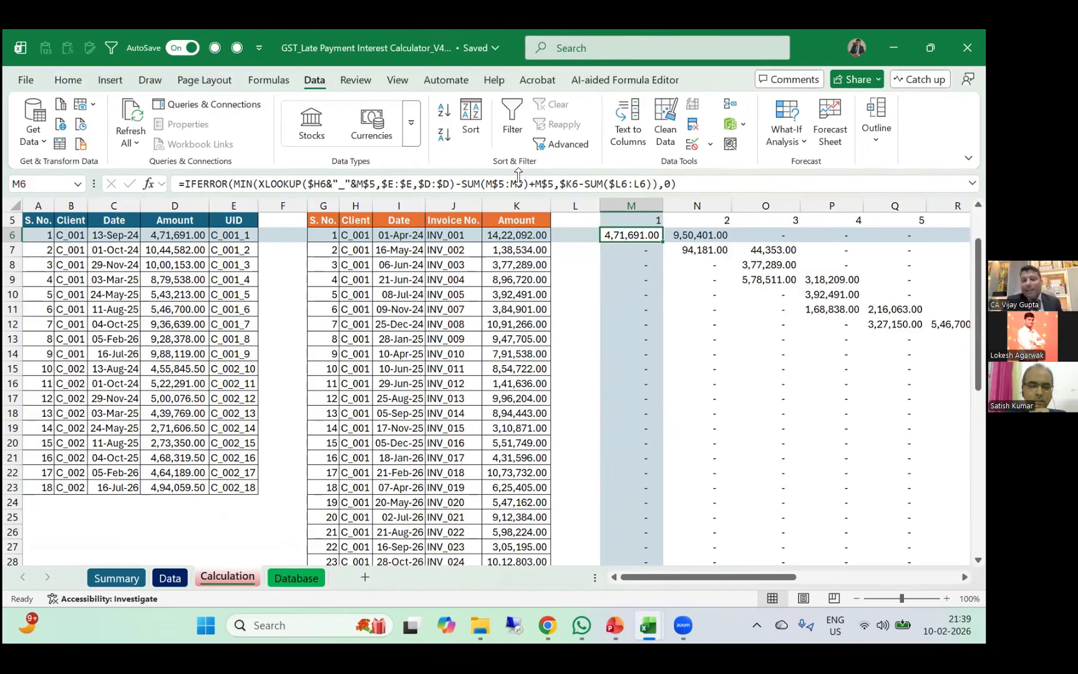
key(alt+Tab)
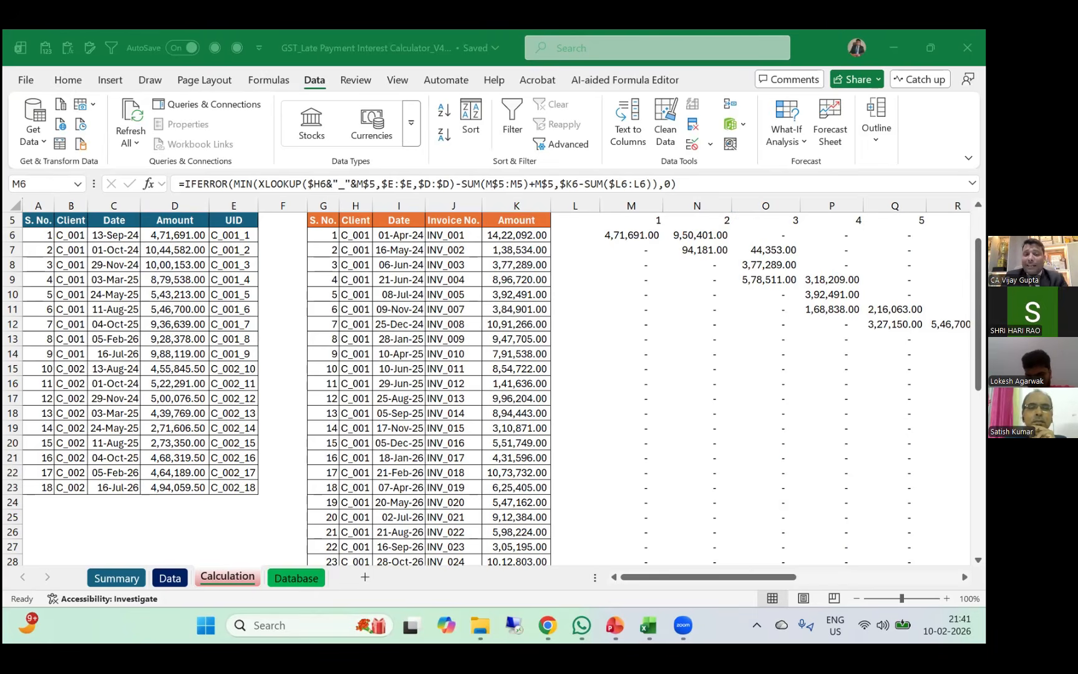
click(300, 580)
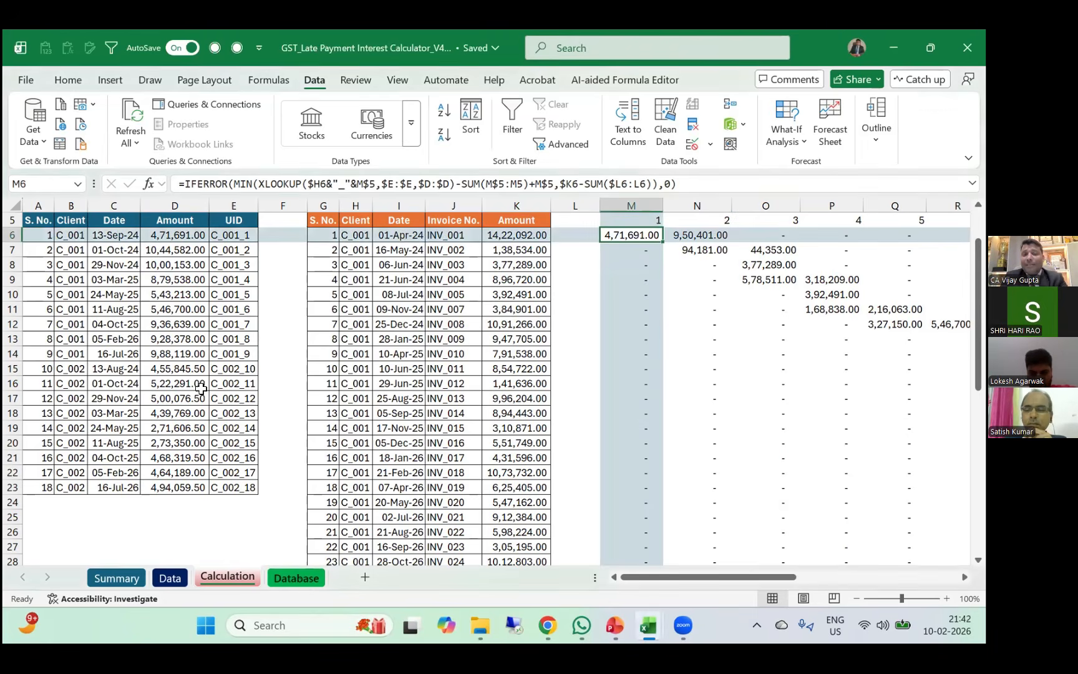
Look at the Database sheet and then at the Summary sheet's invoice-wise interest list from its title.
key(ctrl+Page_Down)
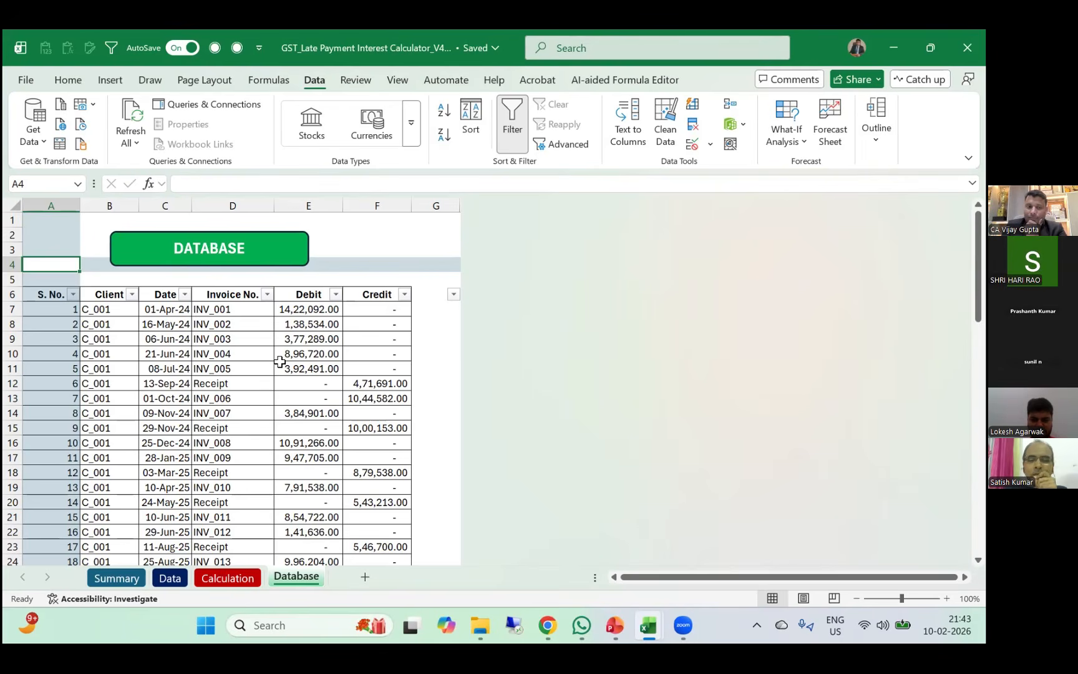
click(116, 578)
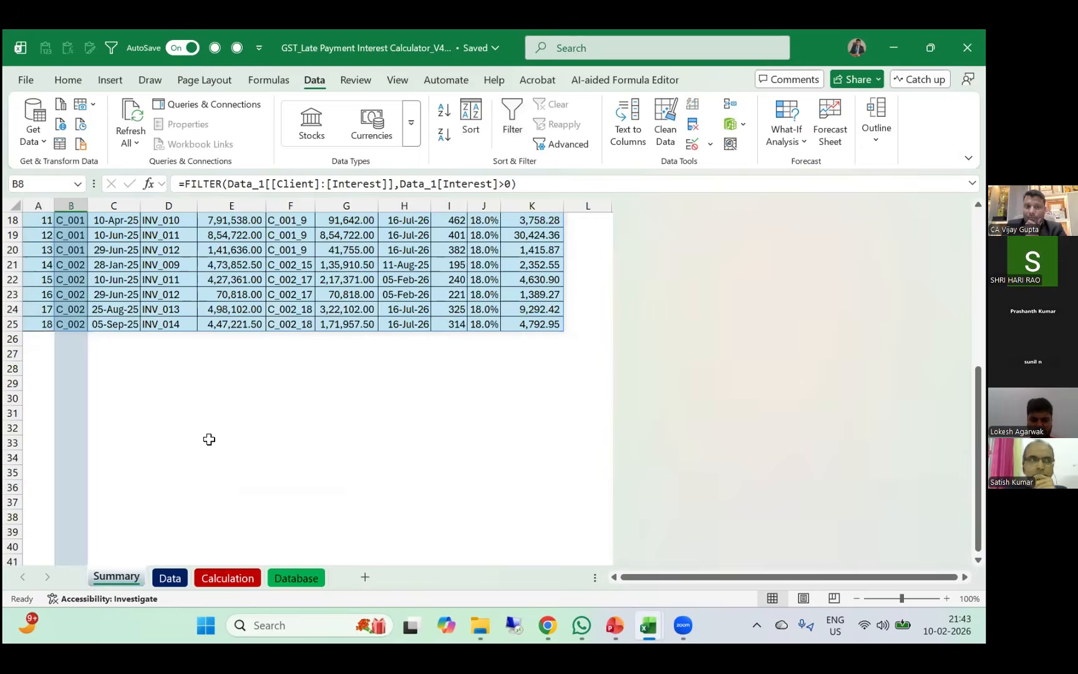
scroll(209, 439, up, 6)
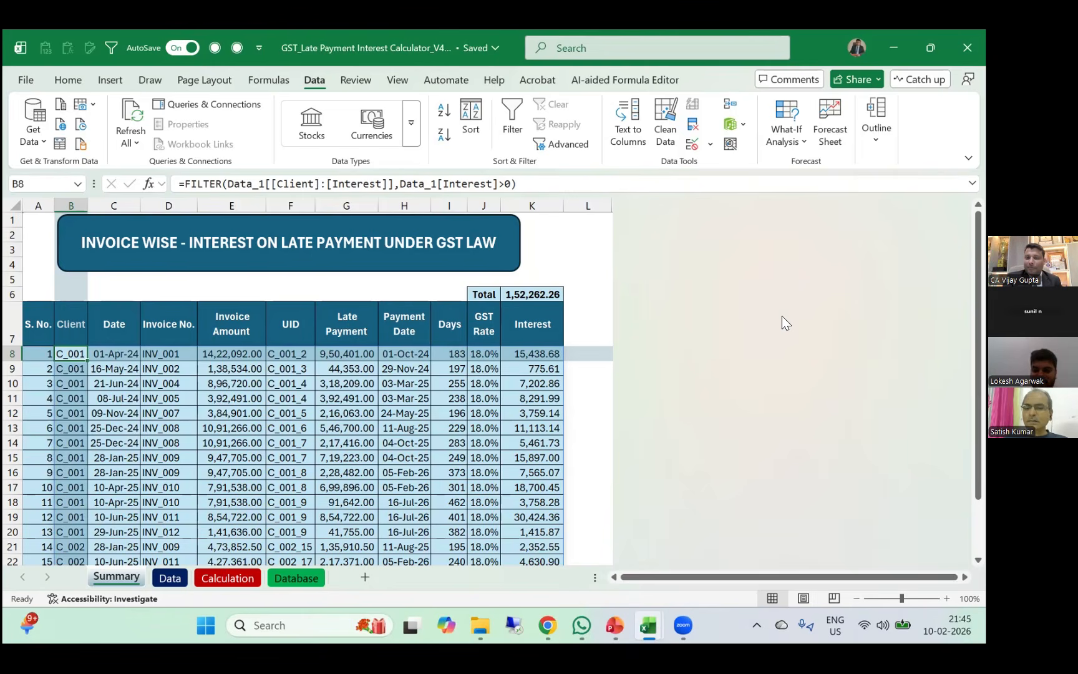
key(alt+Tab)
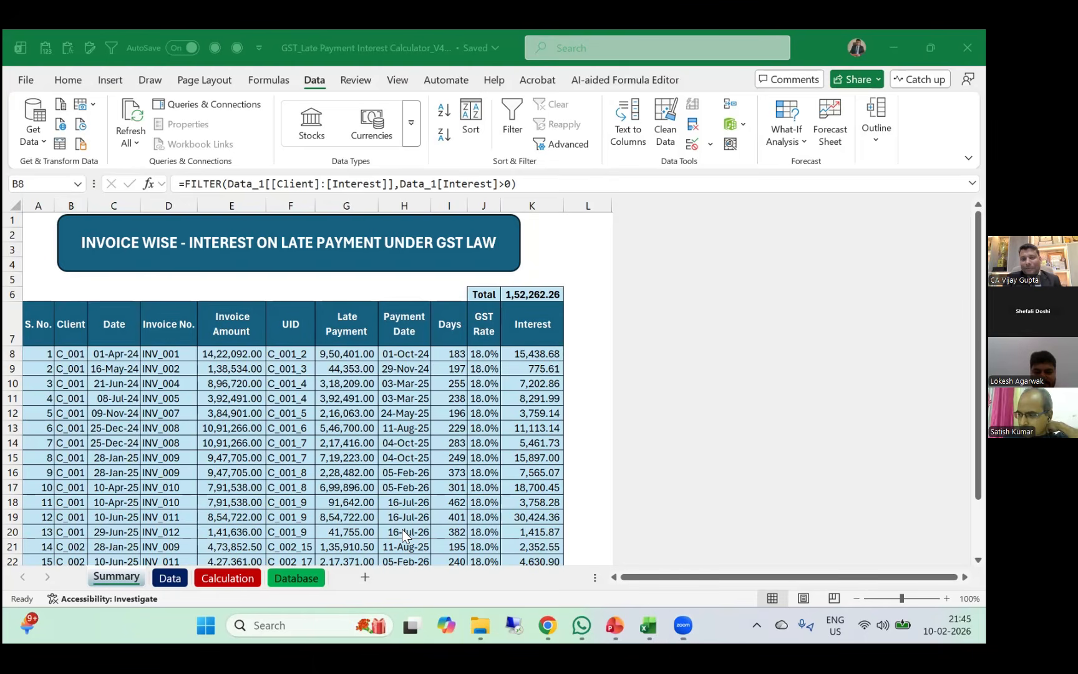
click(317, 405)
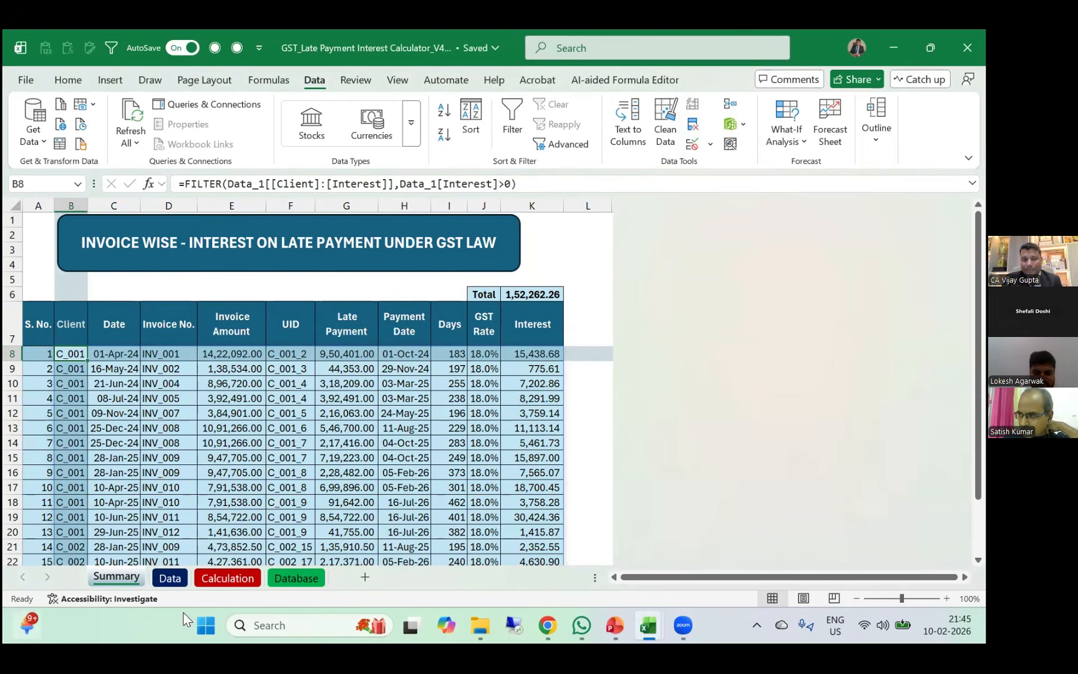
Examine the IFERROR, XLOOKUP and $K6-SUM($L6:L6) parts of the allocation formula in M6 on the Calculation sheet.
click(223, 580)
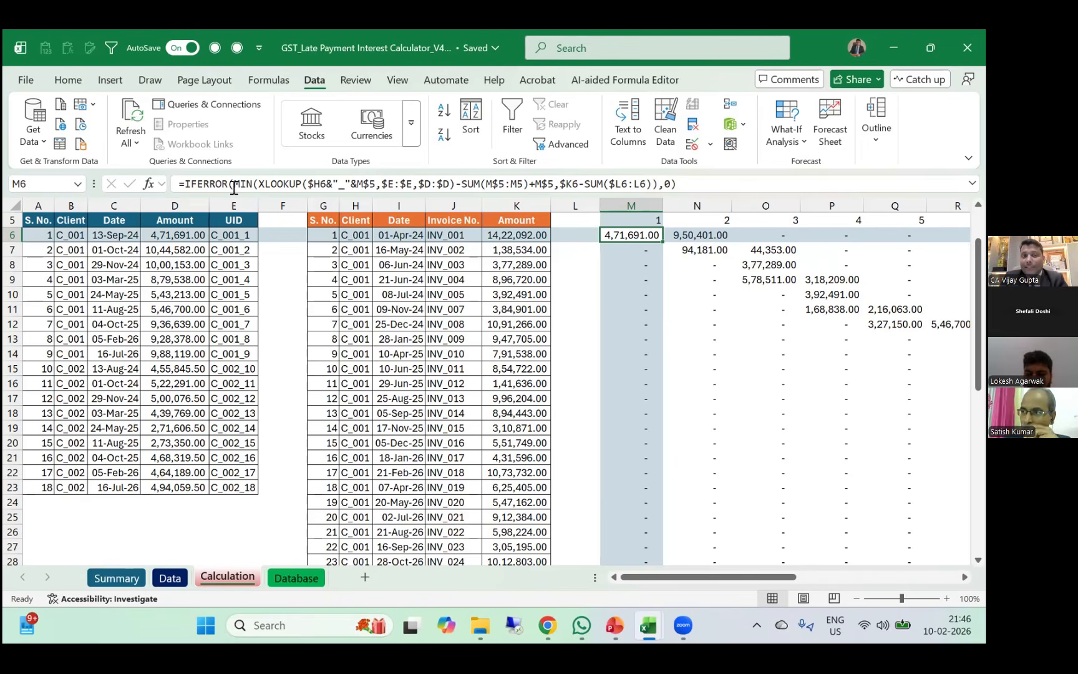
drag(234, 187, 175, 187)
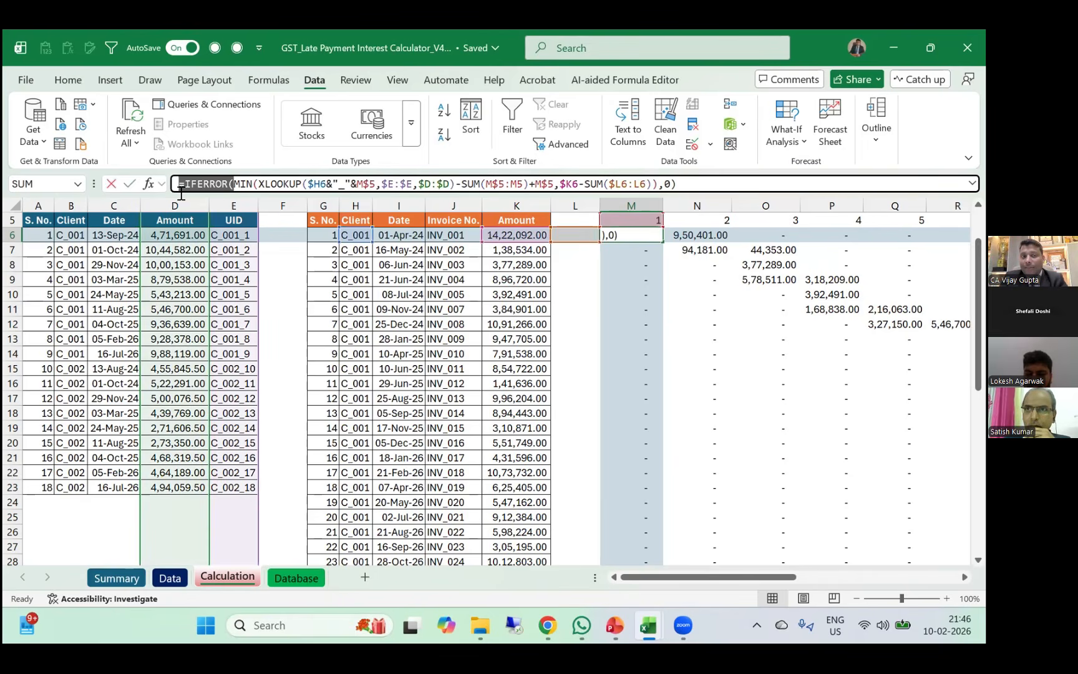
click(256, 180)
drag(258, 180, 660, 177)
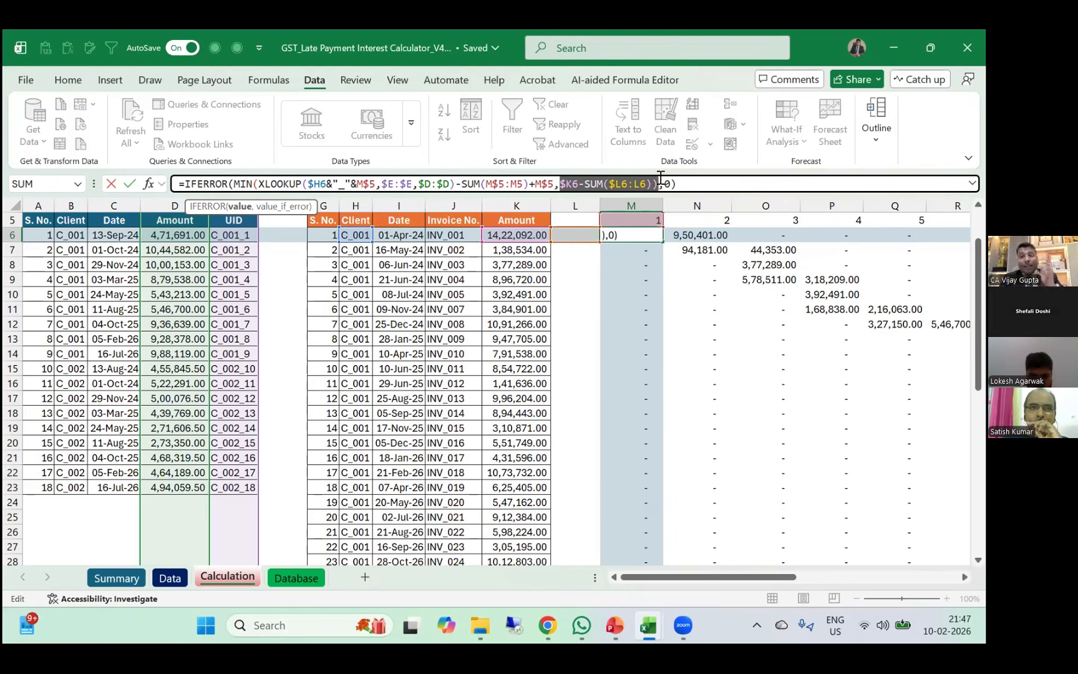
key(ctrl+Return)
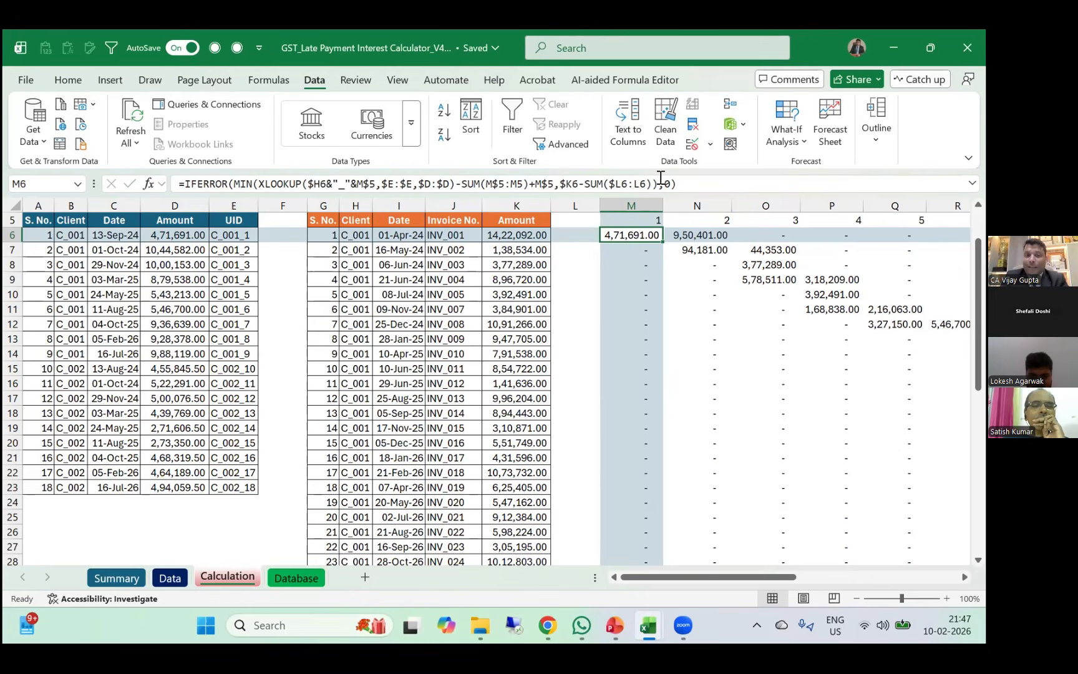
key(ctrl+Left)
key(ctrl+Left)
key(ctrl+Left)
key(ctrl+Left)
key(ctrl+Down)
key(Down)
key(Down)
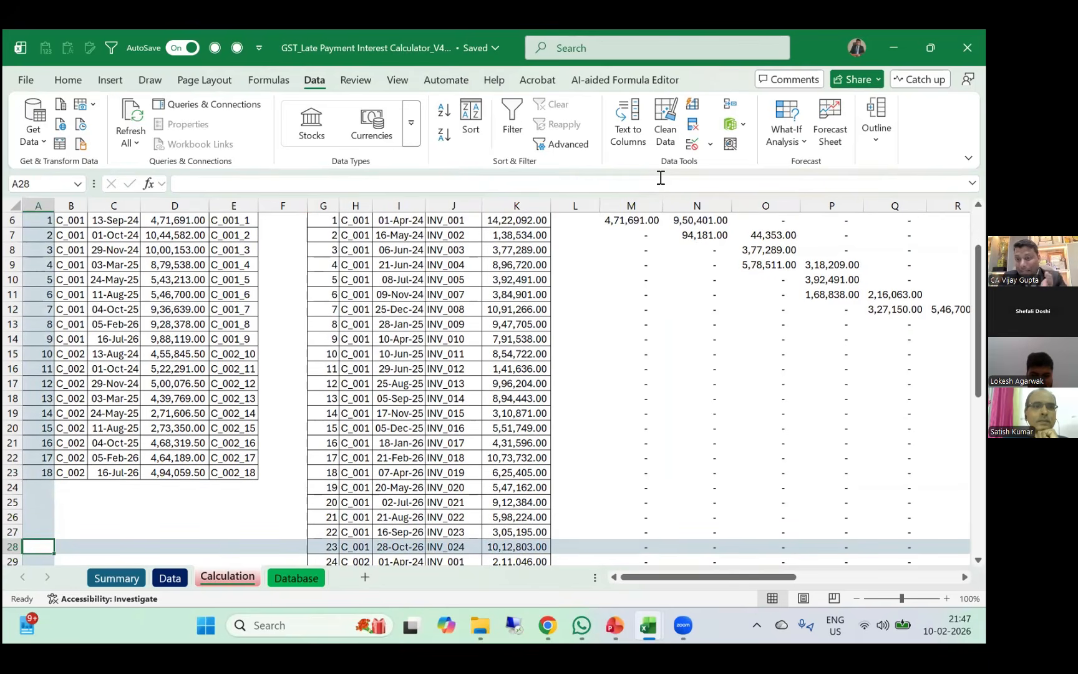
text(=)
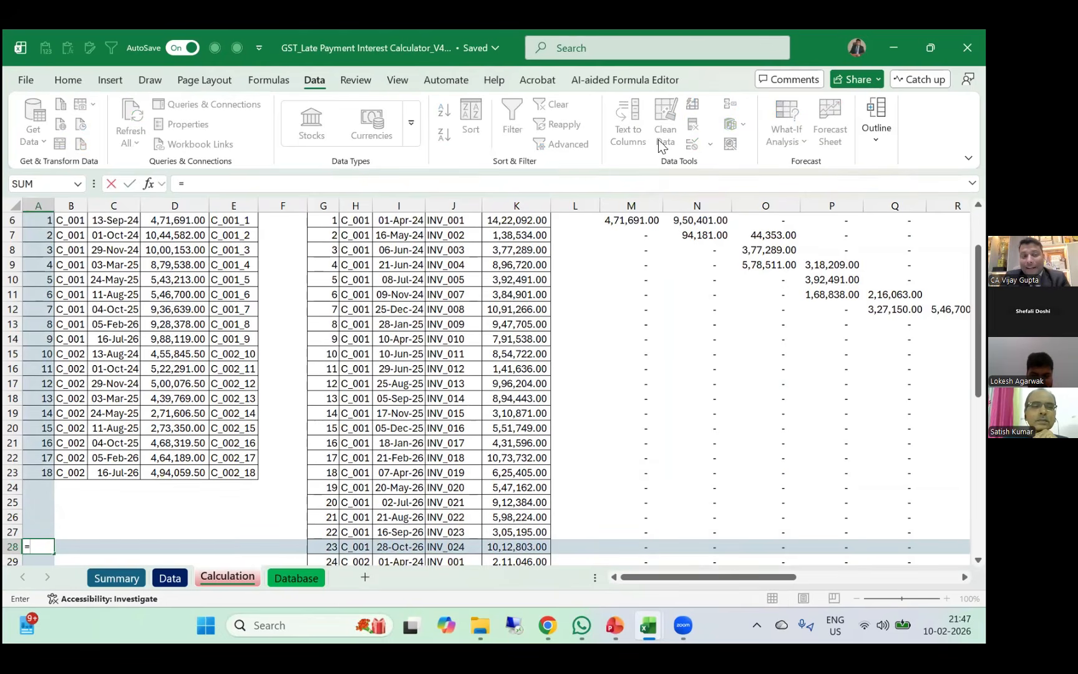
scroll(624, 300, down, 2)
scroll(625, 300, down, 13)
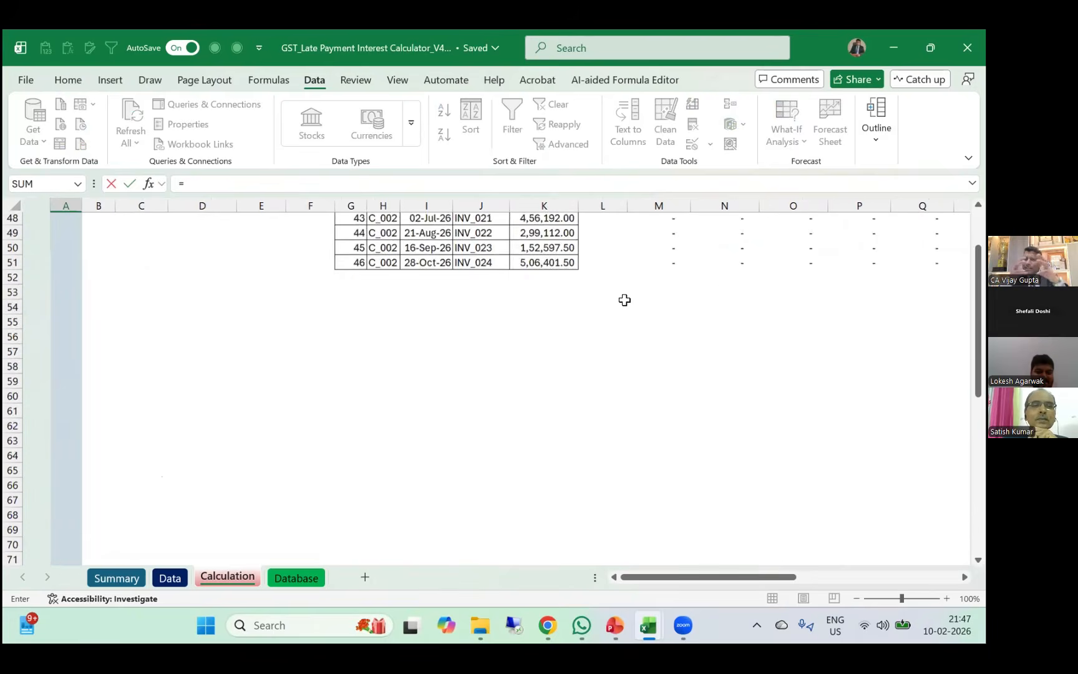
scroll(624, 300, up, 6)
scroll(625, 300, up, 6)
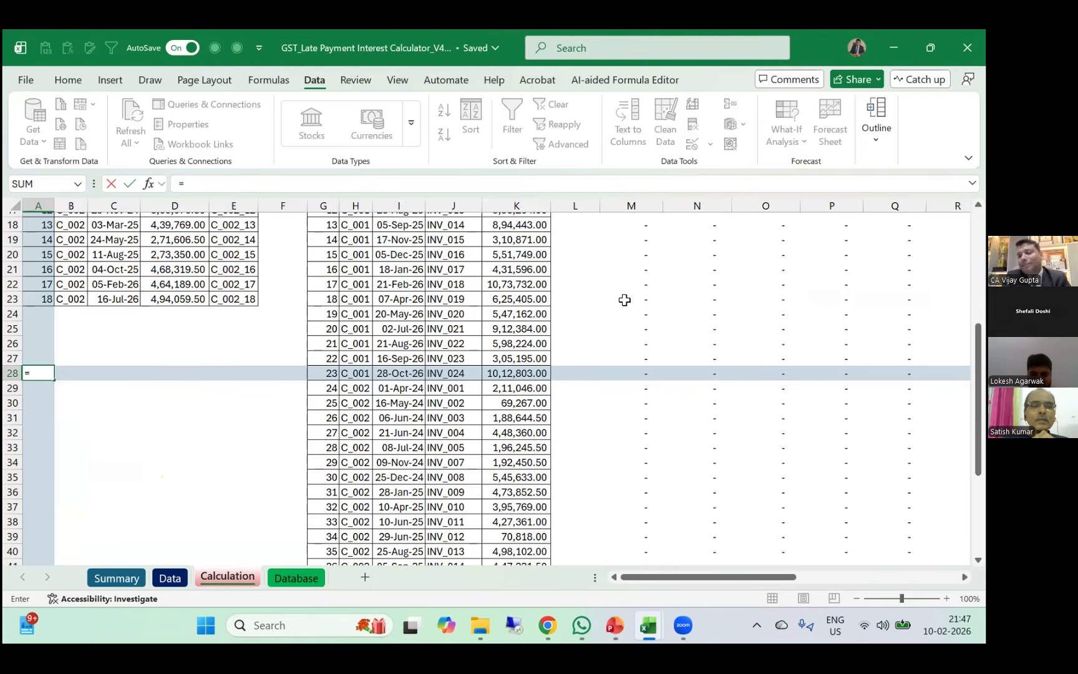
text(mer)
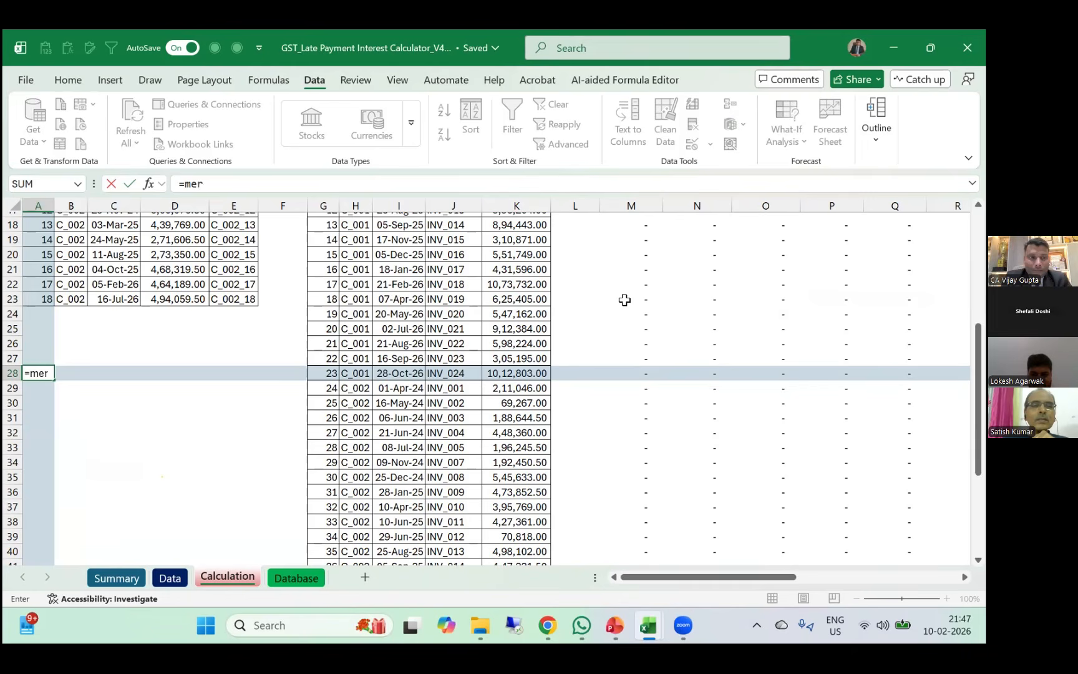
key(BackSpace)
key(BackSpace)
key(BackSpace)
key(Escape)
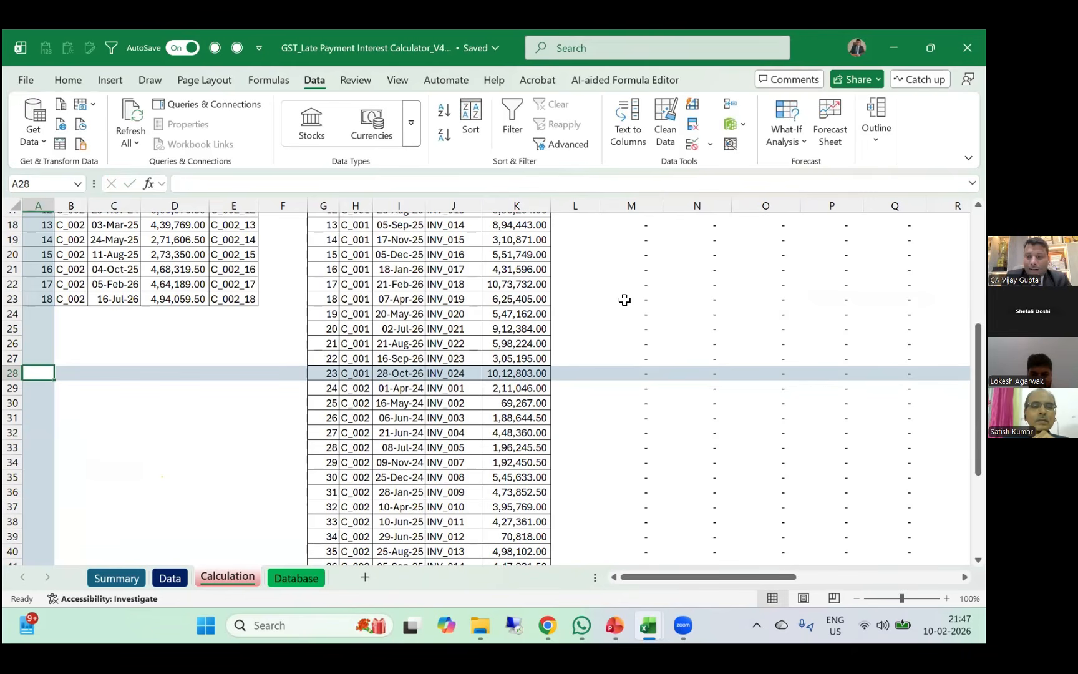
Begin a formula in empty cell A28 of the Calculation sheet with =impo to look up the available import functions.
text(=)
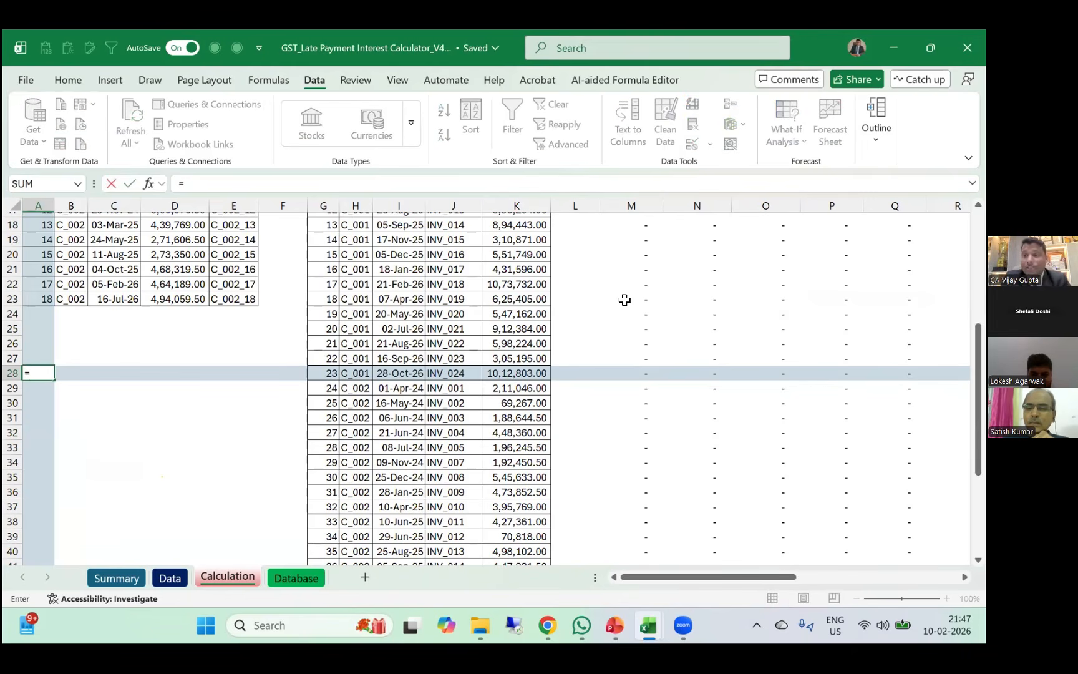
text(impo)
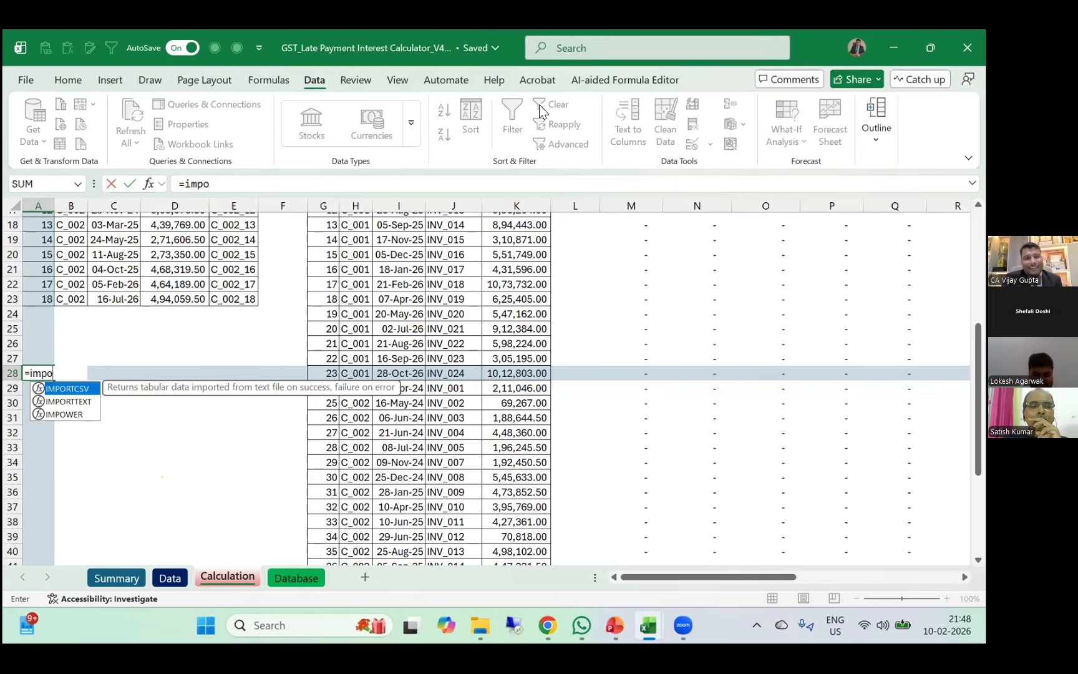
click(475, 265)
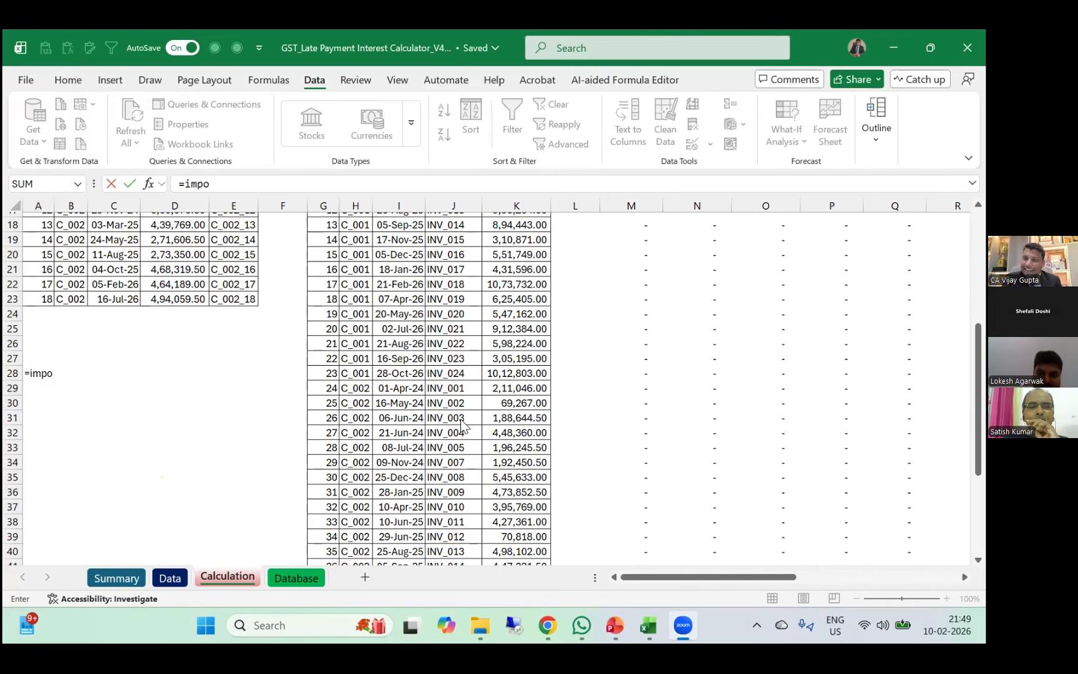
click(30, 375)
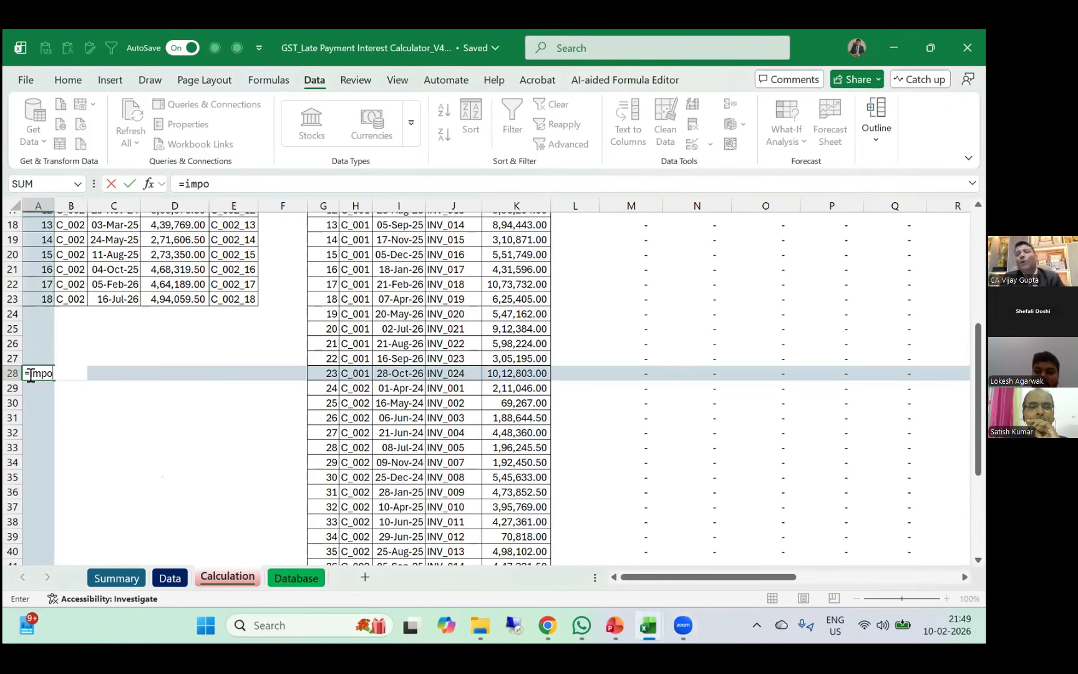